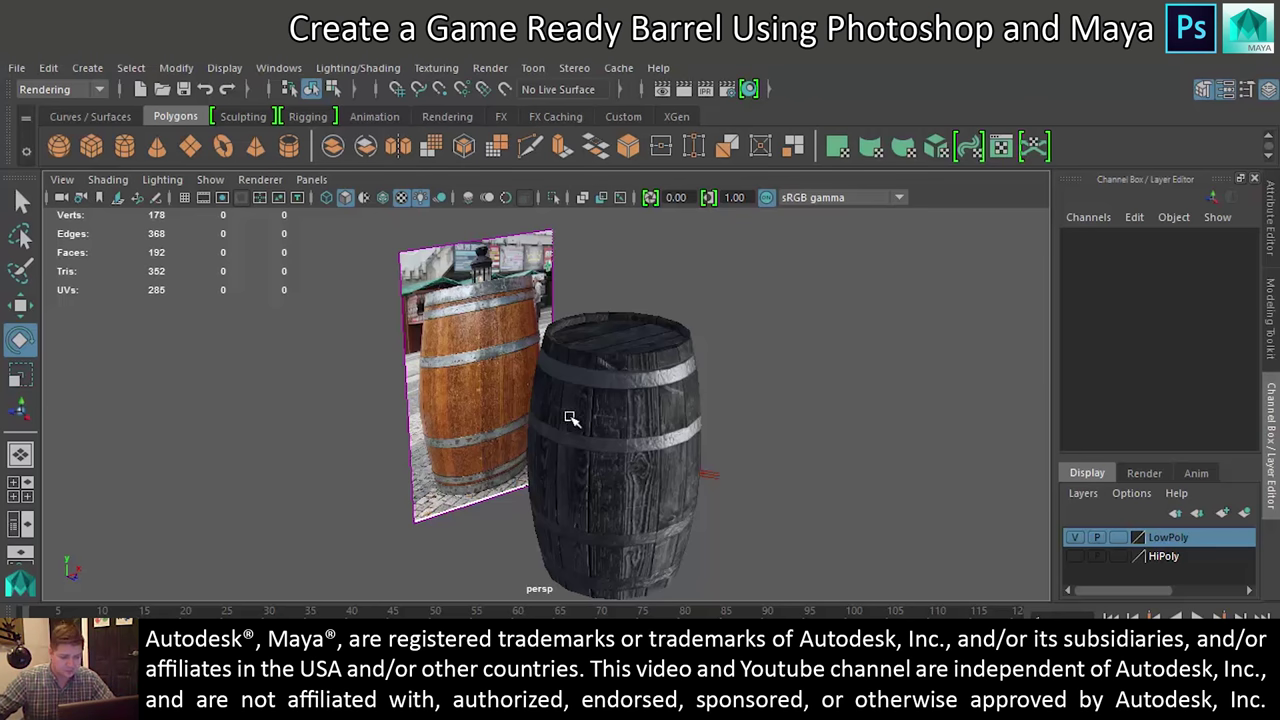
Hide the low-poly barrel and show the high-poly barrel to inspect it
alt+drag(566, 418, 566, 386)
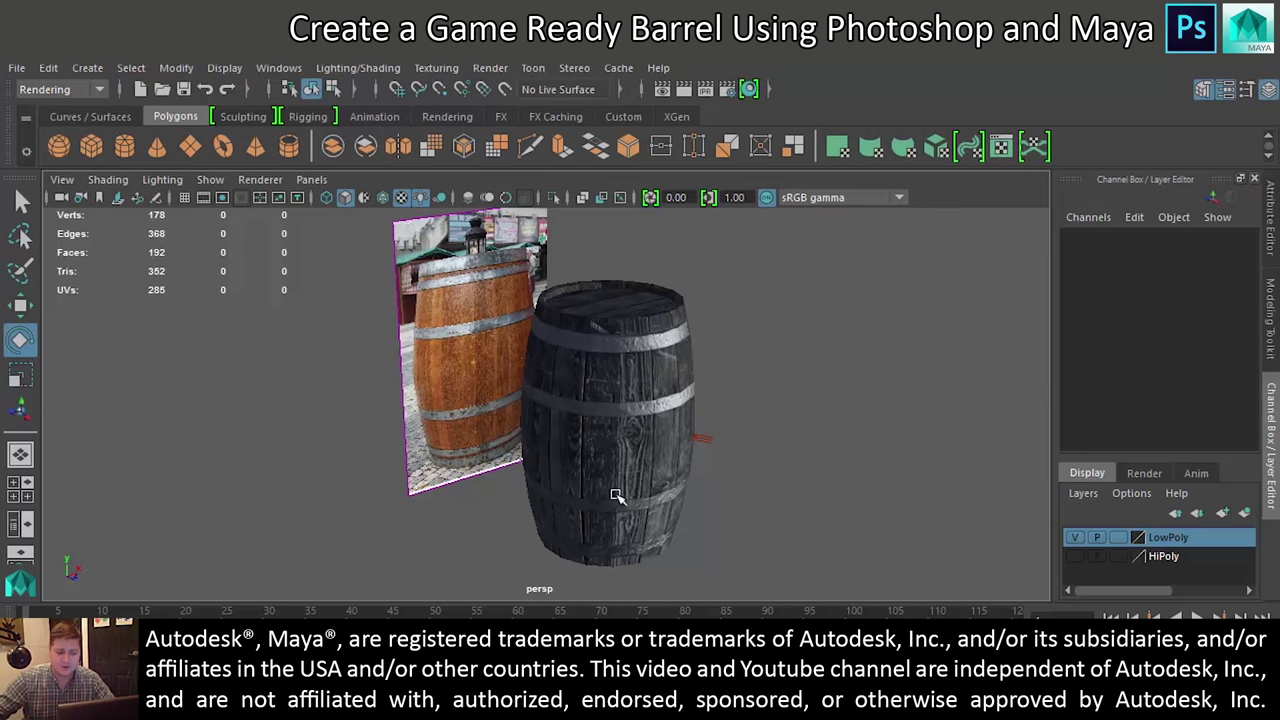
click(645, 380)
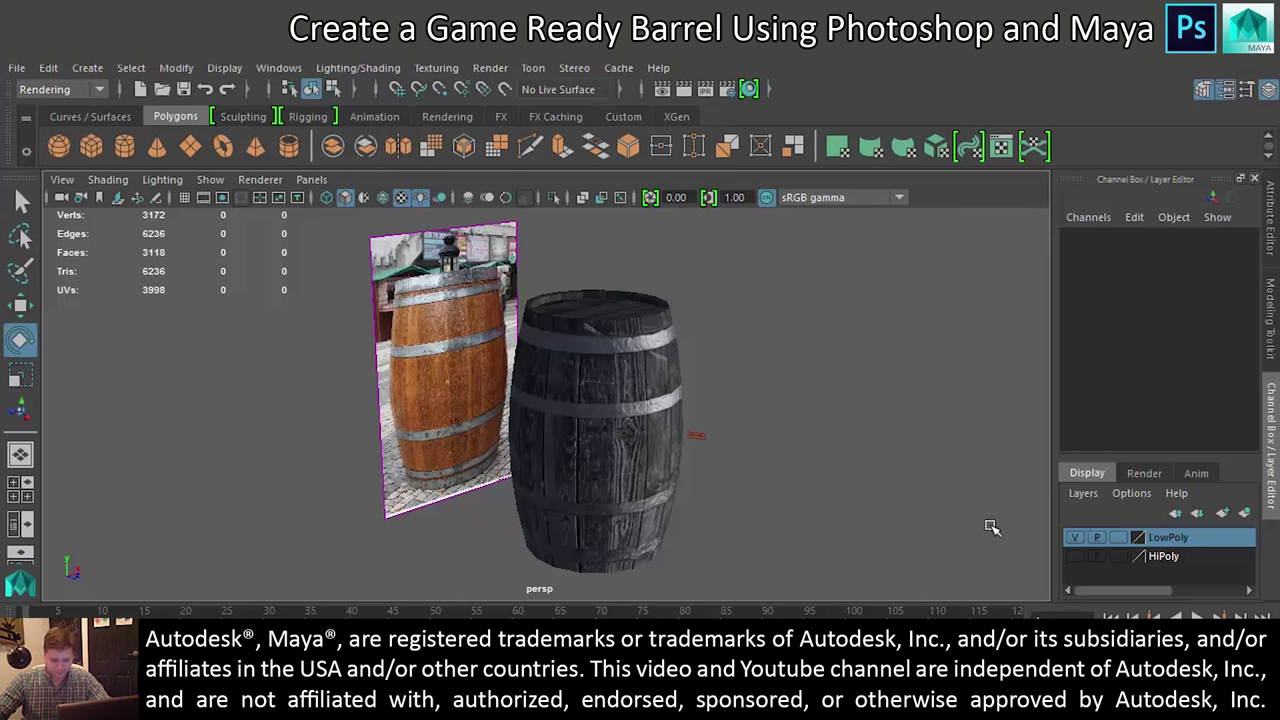
click(1073, 537)
click(1075, 556)
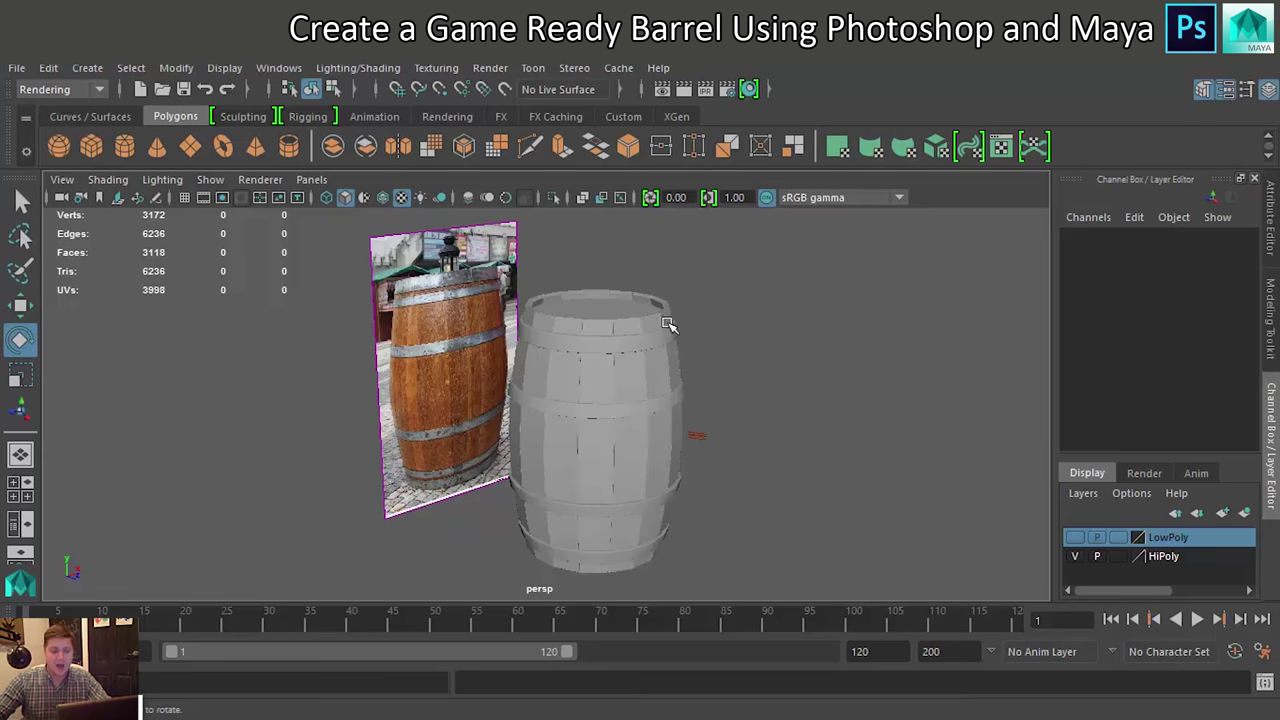
click(608, 356)
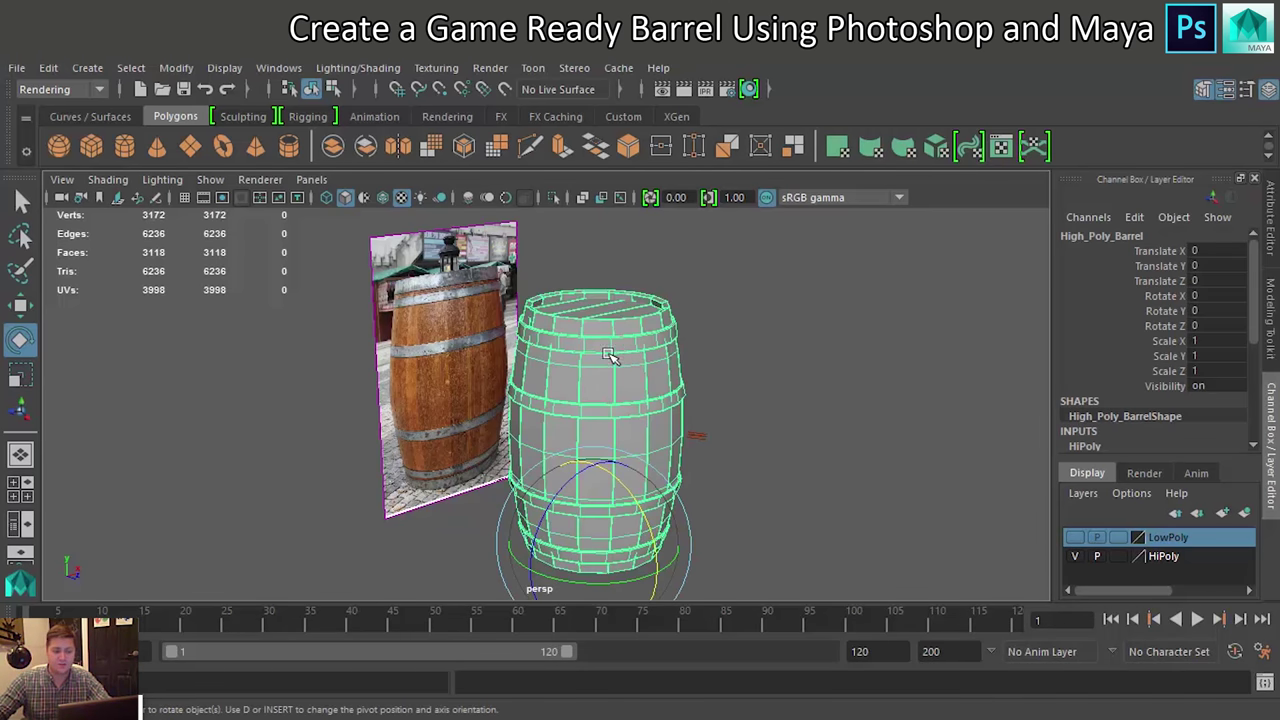
scroll(610, 373, up, 5)
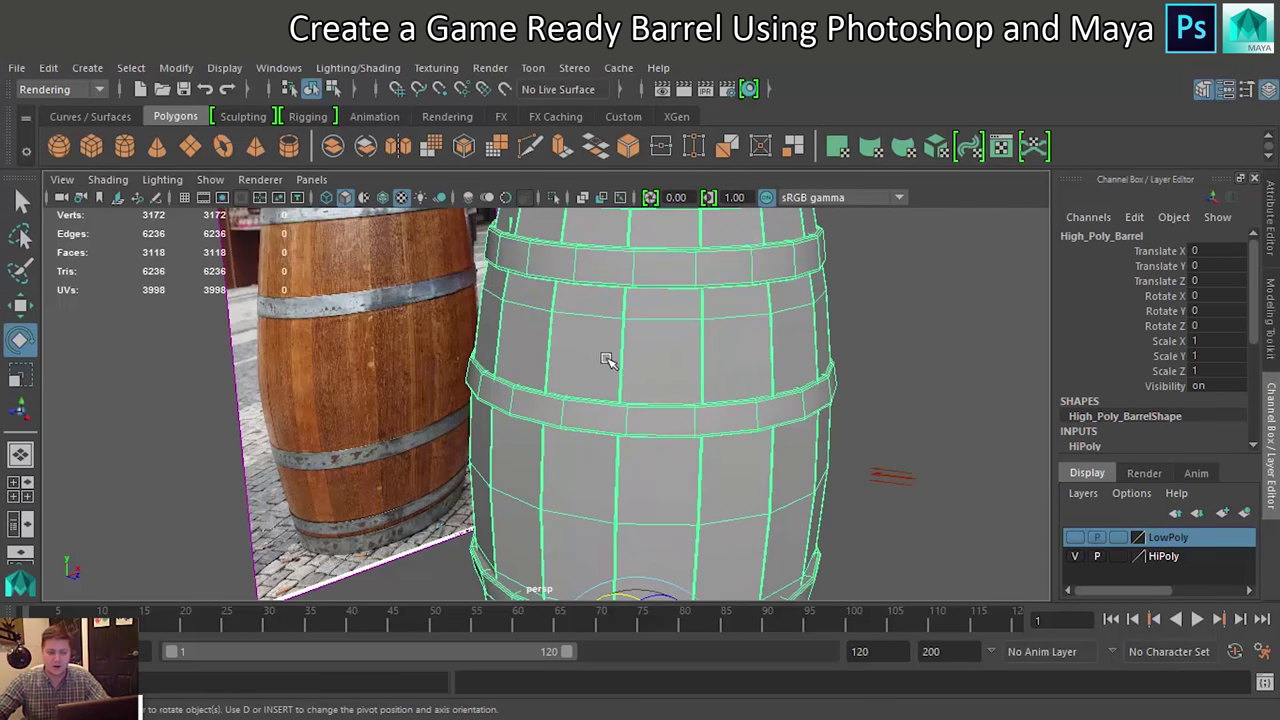
scroll(620, 355, down, 2)
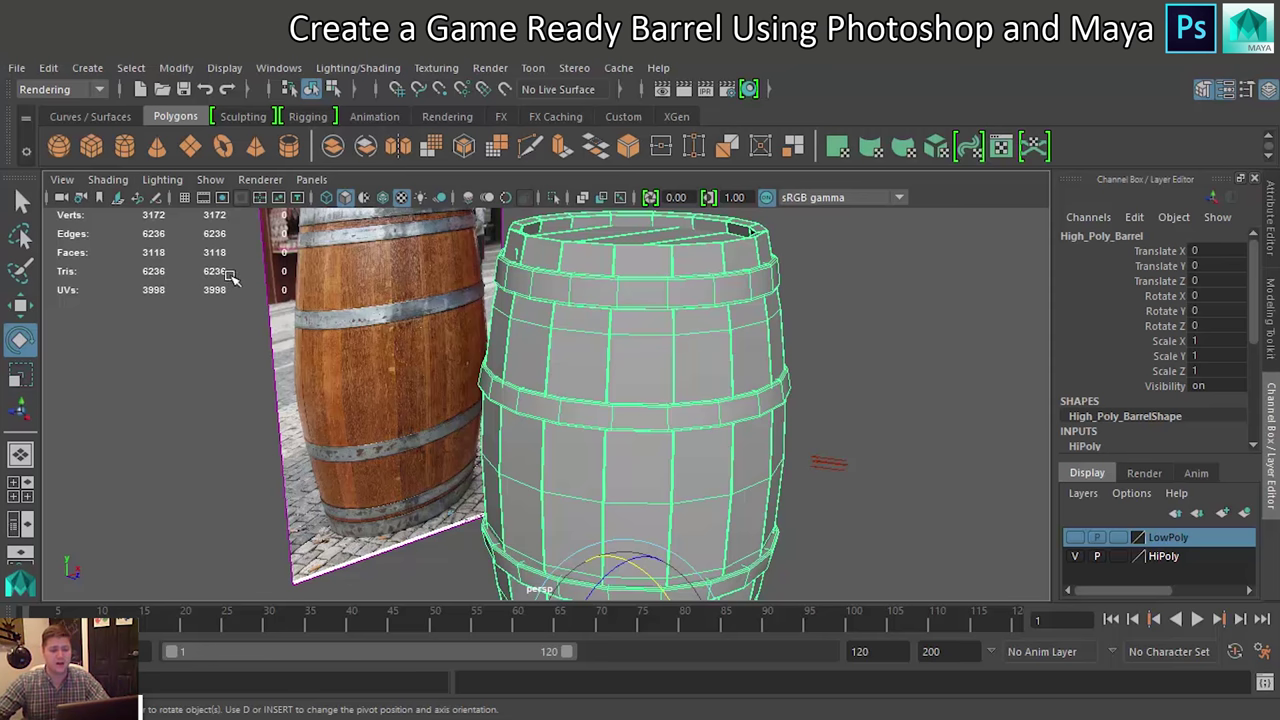
Switch back to the low-poly barrel and check its poly count
click(1076, 555)
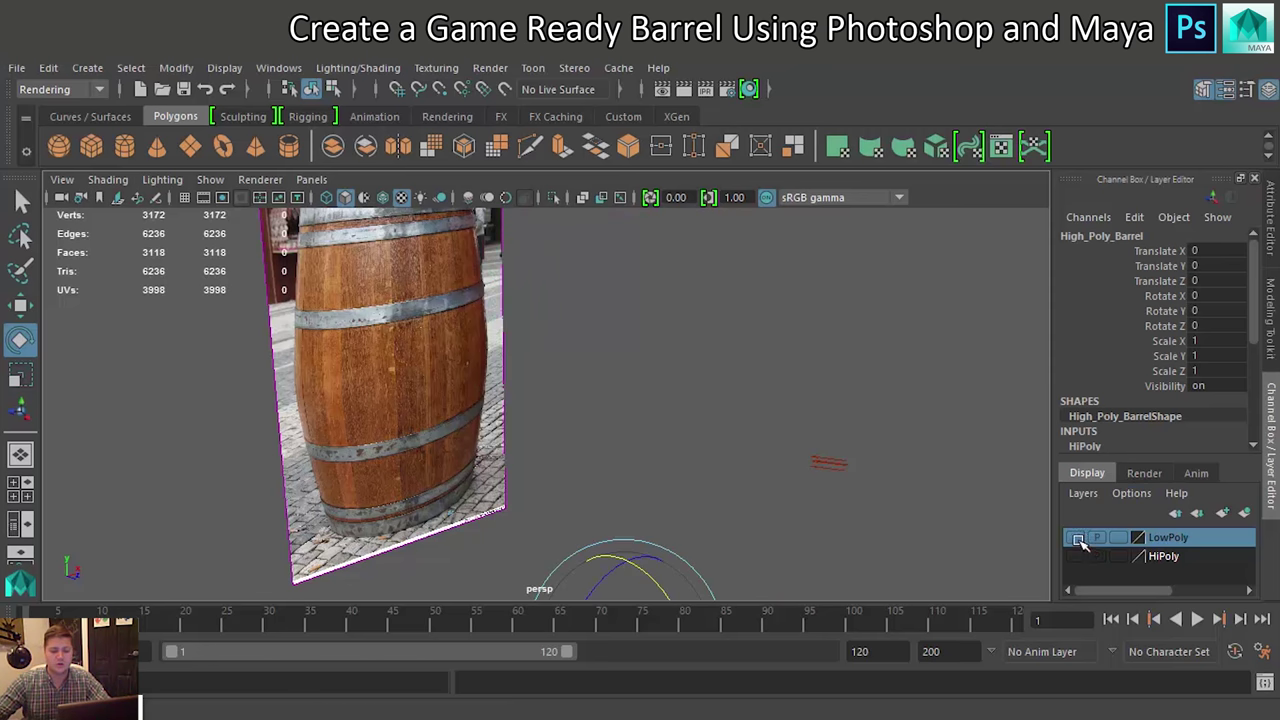
click(1075, 537)
alt+drag(852, 412, 792, 420)
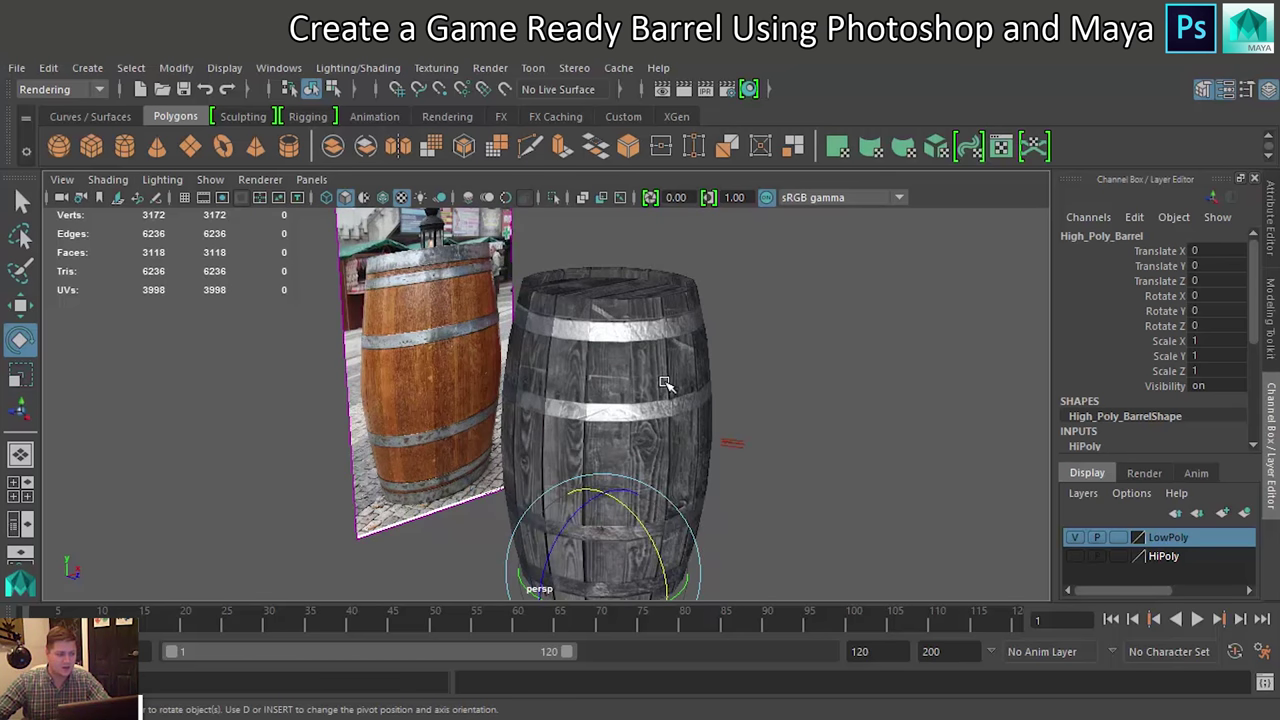
click(670, 386)
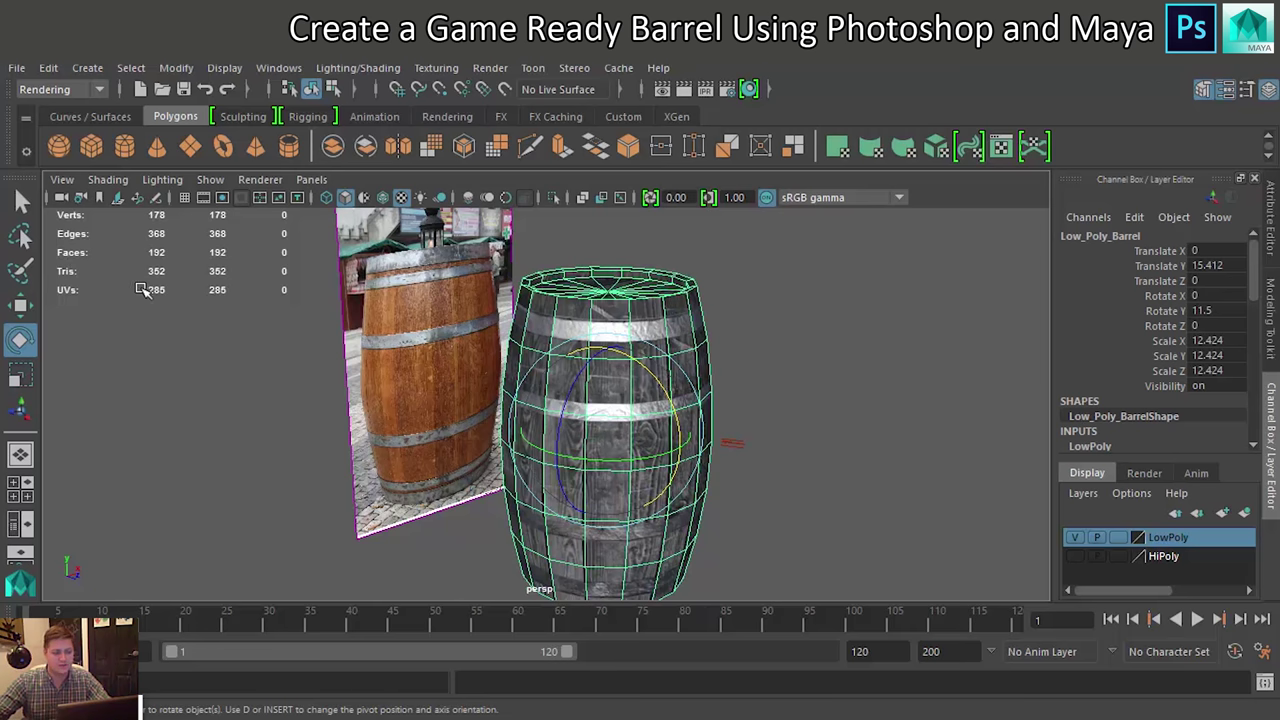
click(767, 367)
mouse_move(735, 425)
alt+mouse_down()
mouse_move(531, 395)
mouse_move(751, 406)
mouse_move(753, 347)
mouse_move(715, 385)
mouse_move(680, 372)
alt+mouse_up()
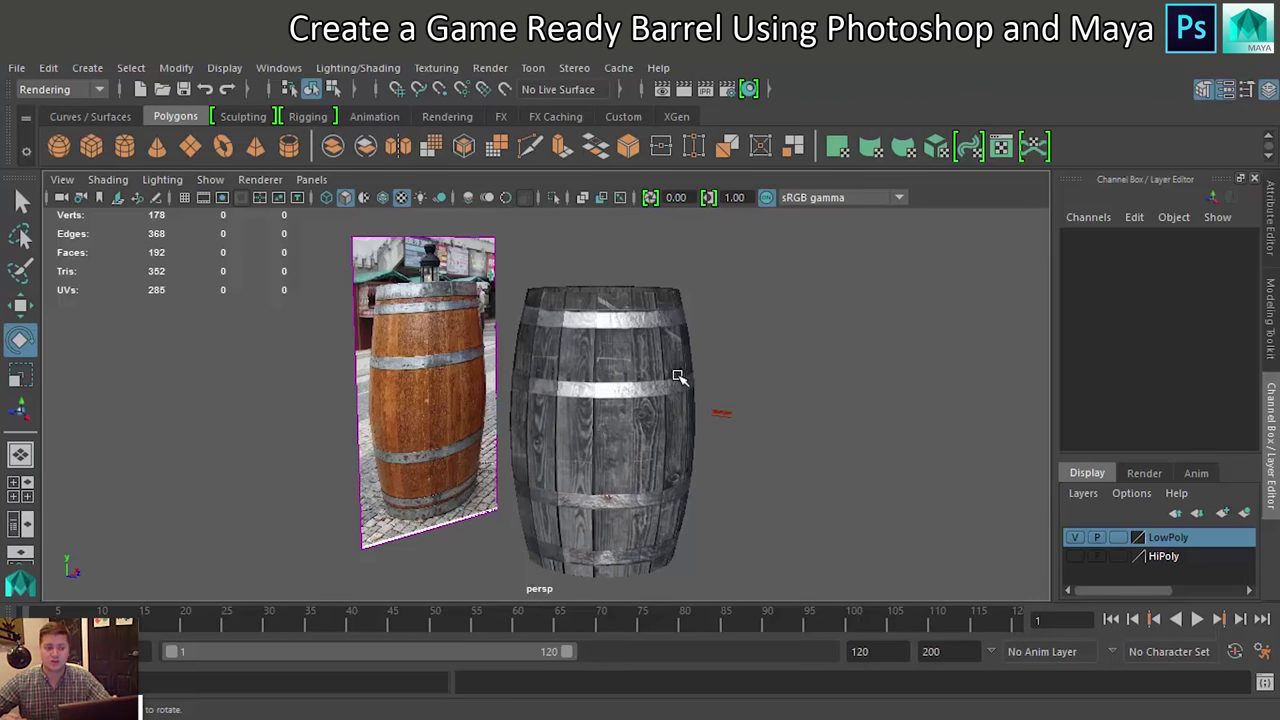
In Hypershade, disable StingrayPBS1's color, normal, metallic and roughness maps
click(760, 88)
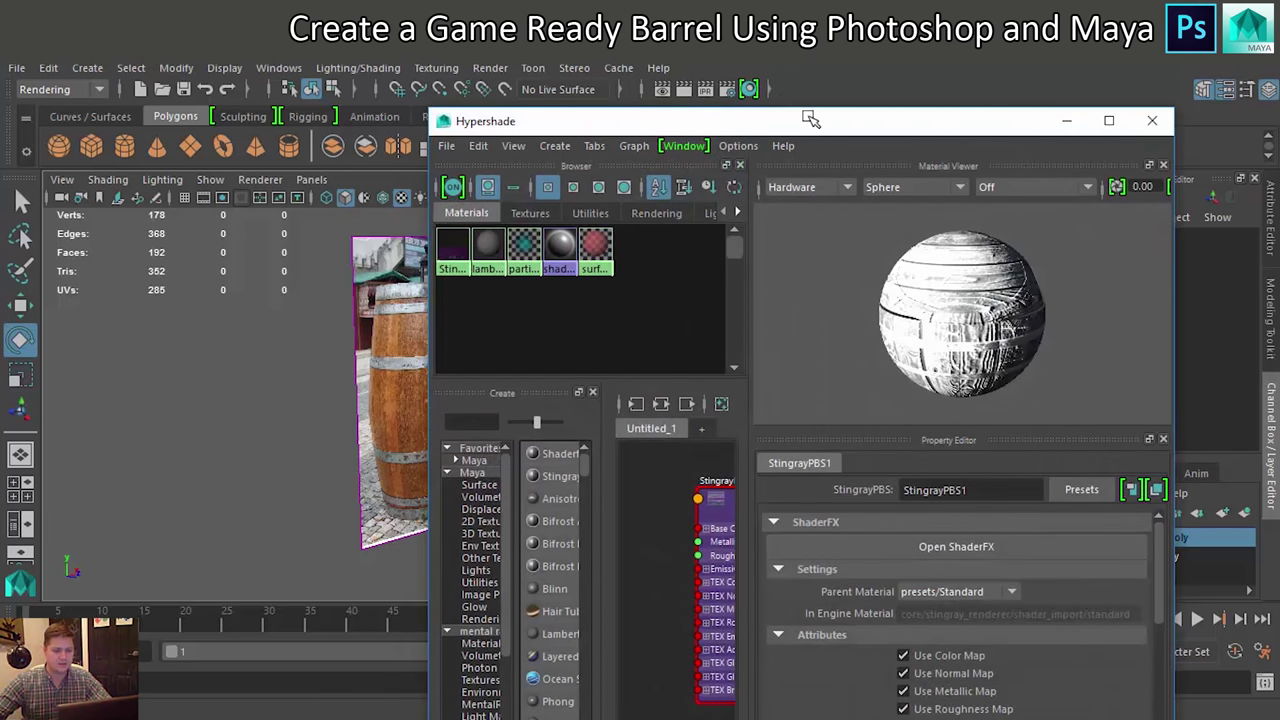
drag(811, 118, 973, 66)
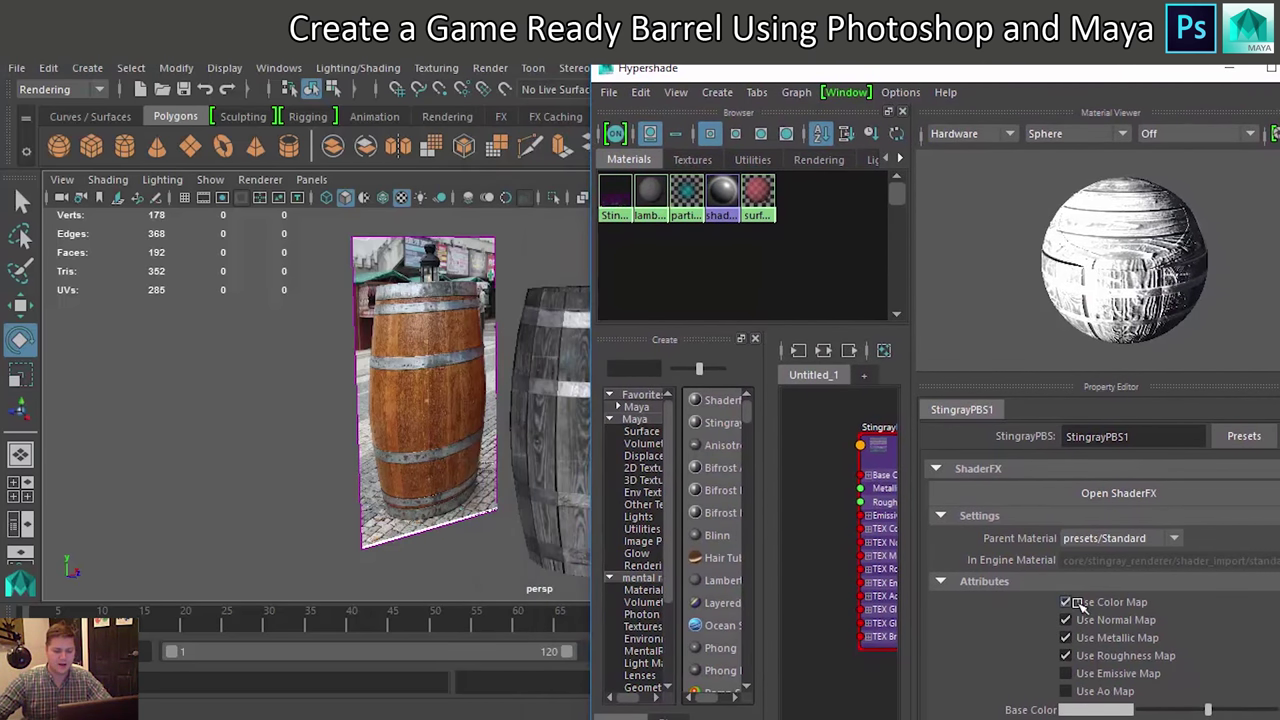
click(1066, 602)
click(1082, 621)
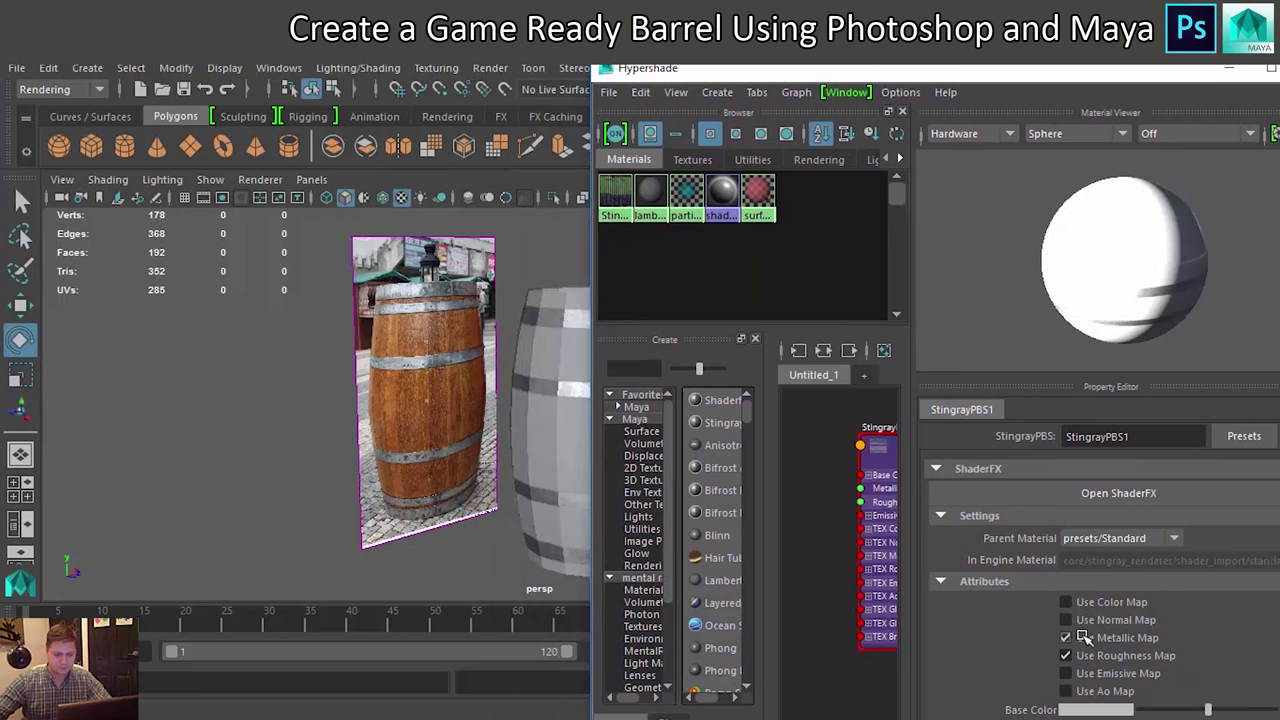
click(1082, 638)
click(1082, 656)
drag(815, 68, 973, 66)
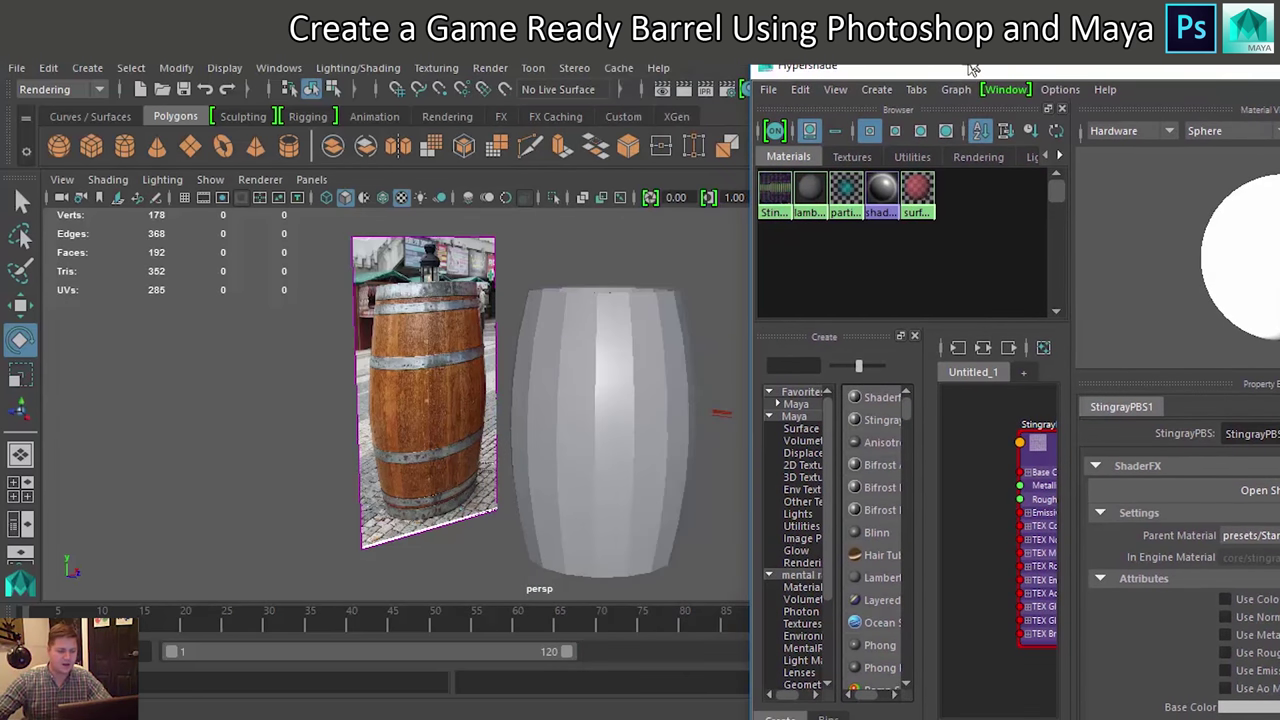
Re-enable the normal, metallic, roughness and color maps one at a time, checking the shading
mouse_move(700, 314)
alt+mouse_down()
mouse_move(520, 315)
mouse_move(651, 326)
mouse_move(620, 371)
mouse_move(477, 304)
mouse_move(600, 300)
alt+mouse_up()
mouse_move(978, 68)
mouse_down()
mouse_move(828, 66)
mouse_move(840, 59)
mouse_up()
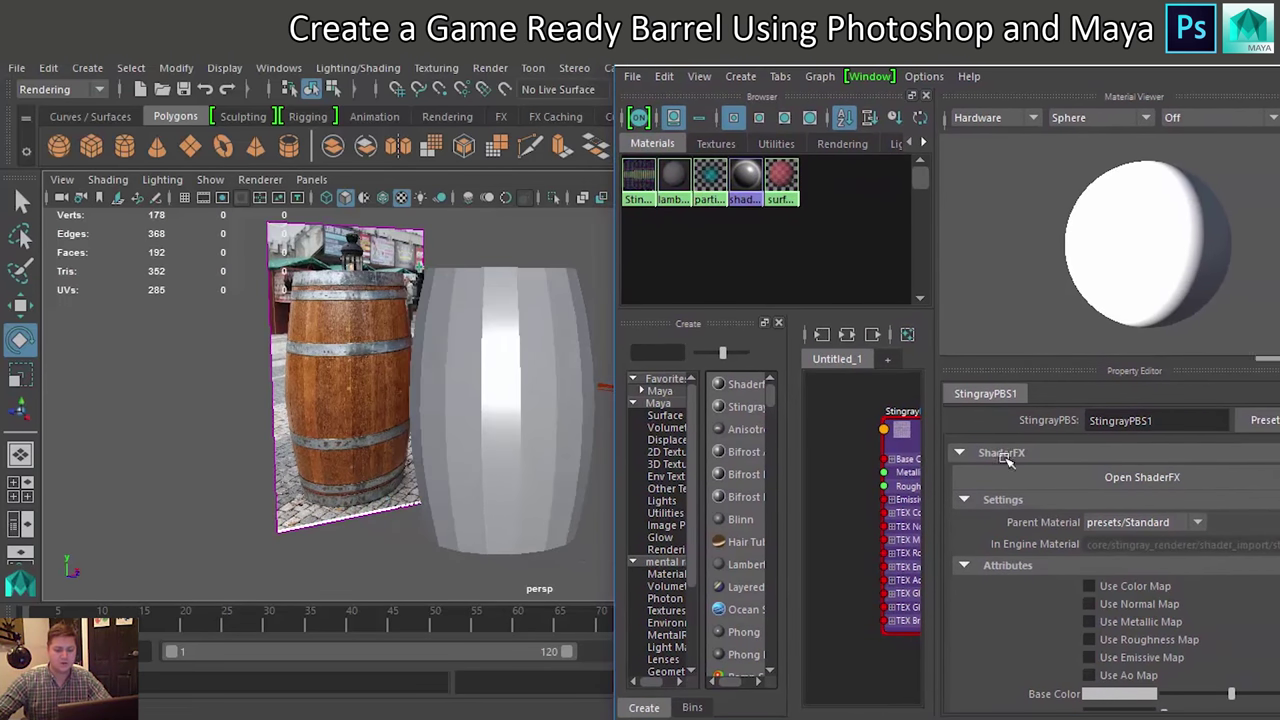
click(1089, 604)
mouse_move(530, 432)
alt+mouse_down()
mouse_move(745, 432)
mouse_move(680, 430)
mouse_move(594, 403)
mouse_move(527, 428)
mouse_move(680, 440)
alt+mouse_up()
click(1090, 622)
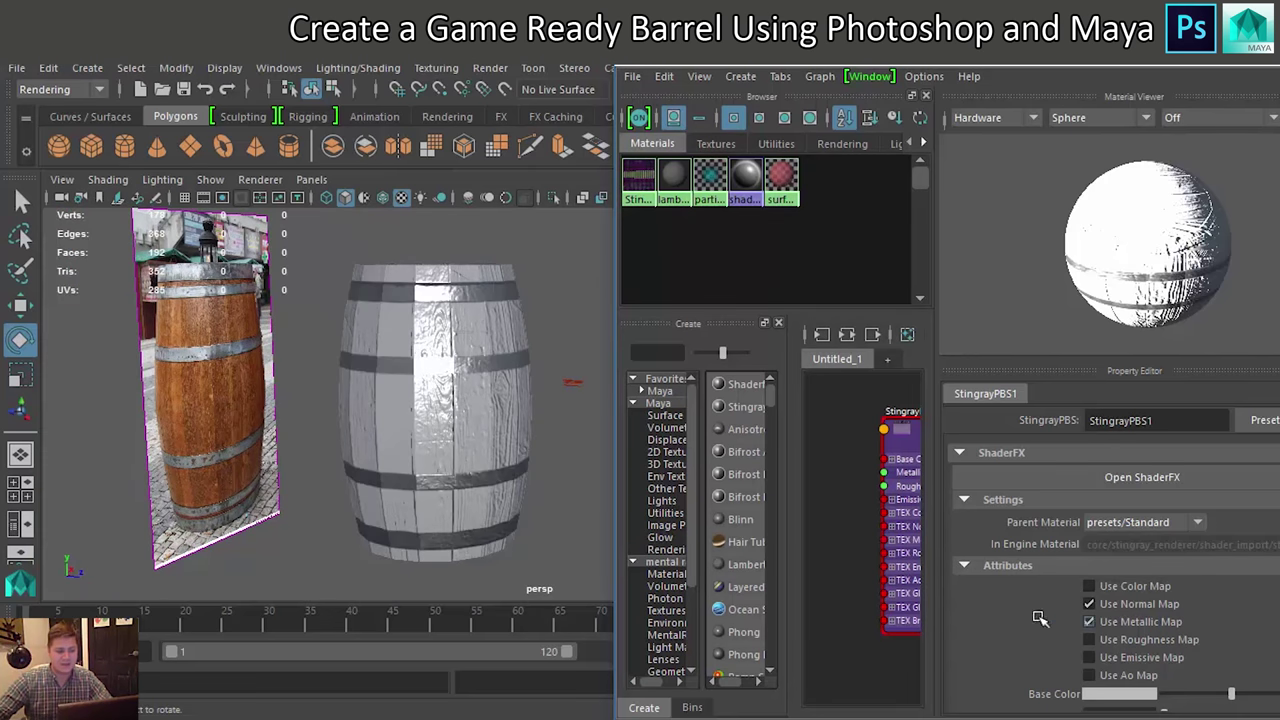
mouse_move(512, 448)
alt+mouse_down()
mouse_move(417, 437)
mouse_move(600, 434)
mouse_move(557, 457)
mouse_move(452, 433)
mouse_move(515, 440)
alt+mouse_up()
click(1108, 640)
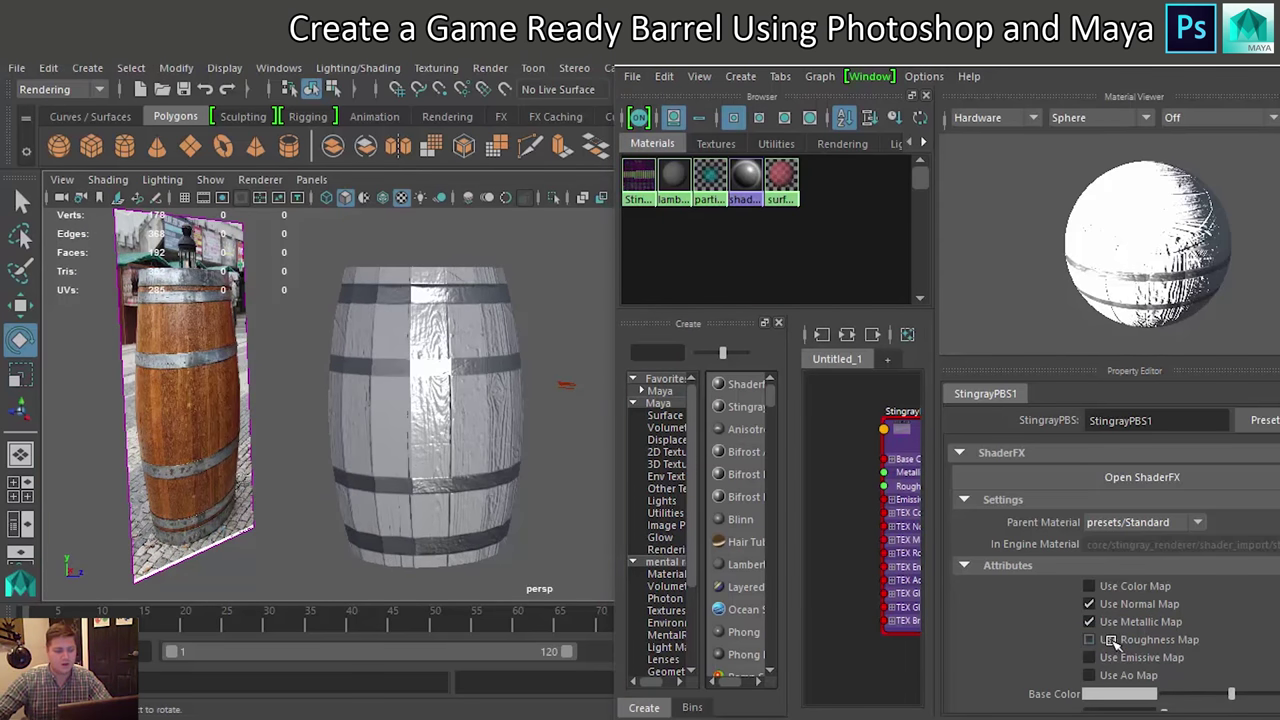
mouse_move(486, 394)
alt+mouse_down()
mouse_move(400, 314)
mouse_move(478, 398)
alt+mouse_up()
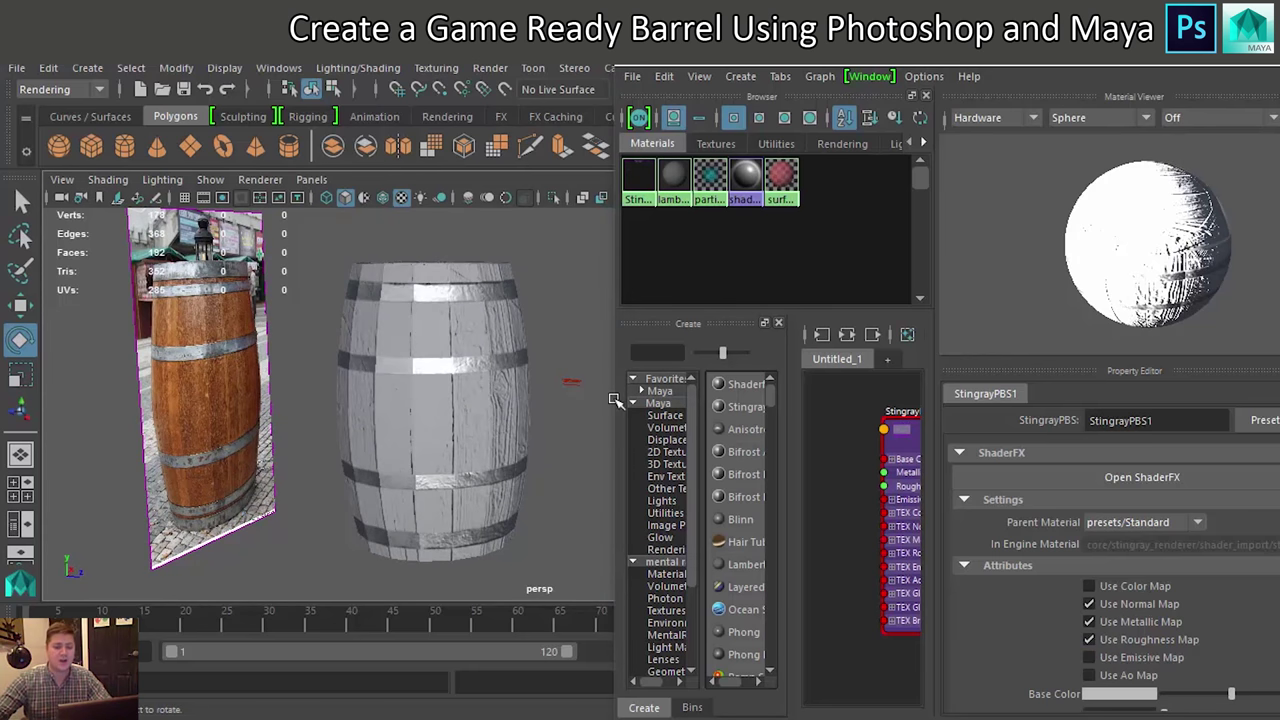
click(1103, 587)
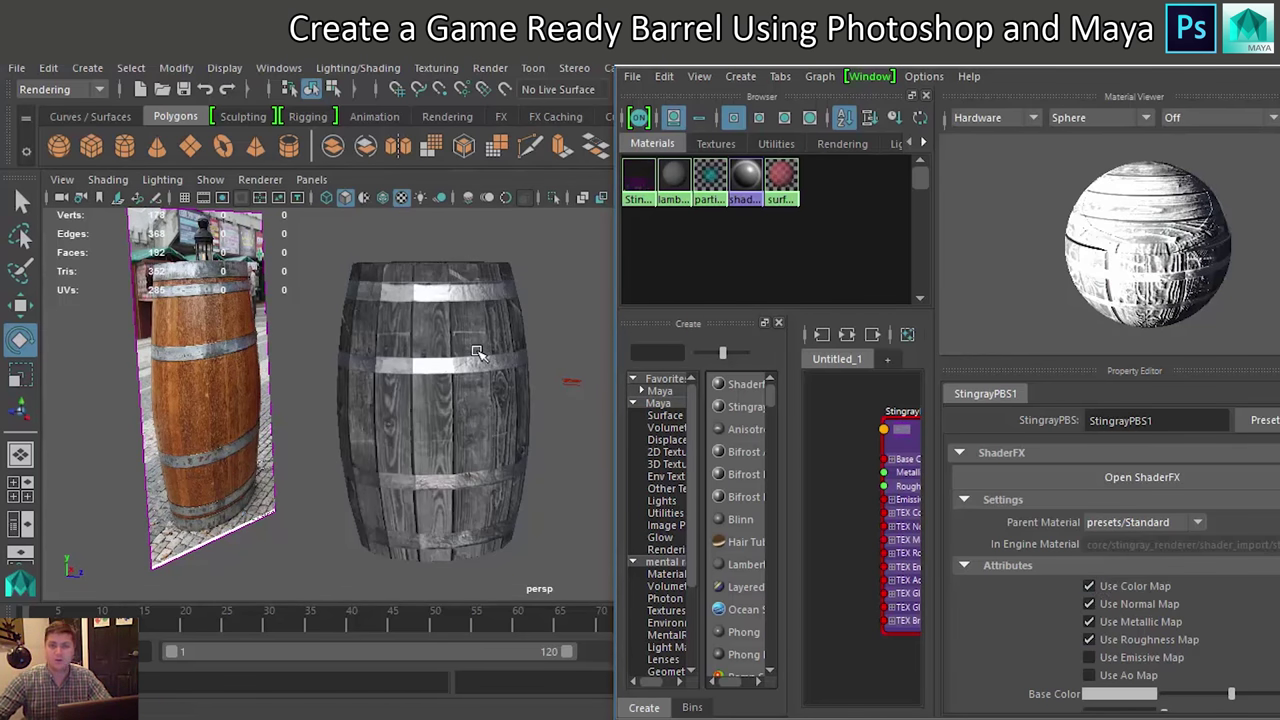
mouse_move(468, 356)
alt+mouse_down()
mouse_move(502, 395)
mouse_move(795, 273)
alt+mouse_up()
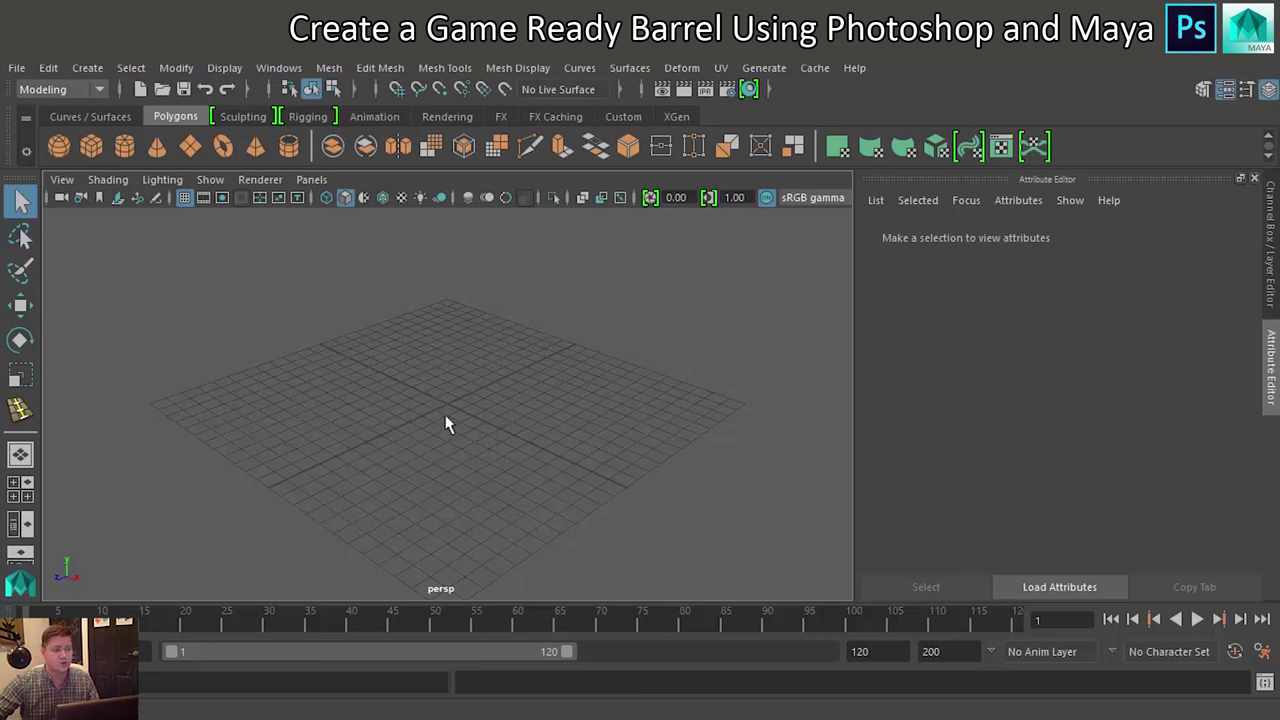
Create a new project named 'Barrel' in the Project Window, located on the Desktop
click(17, 68)
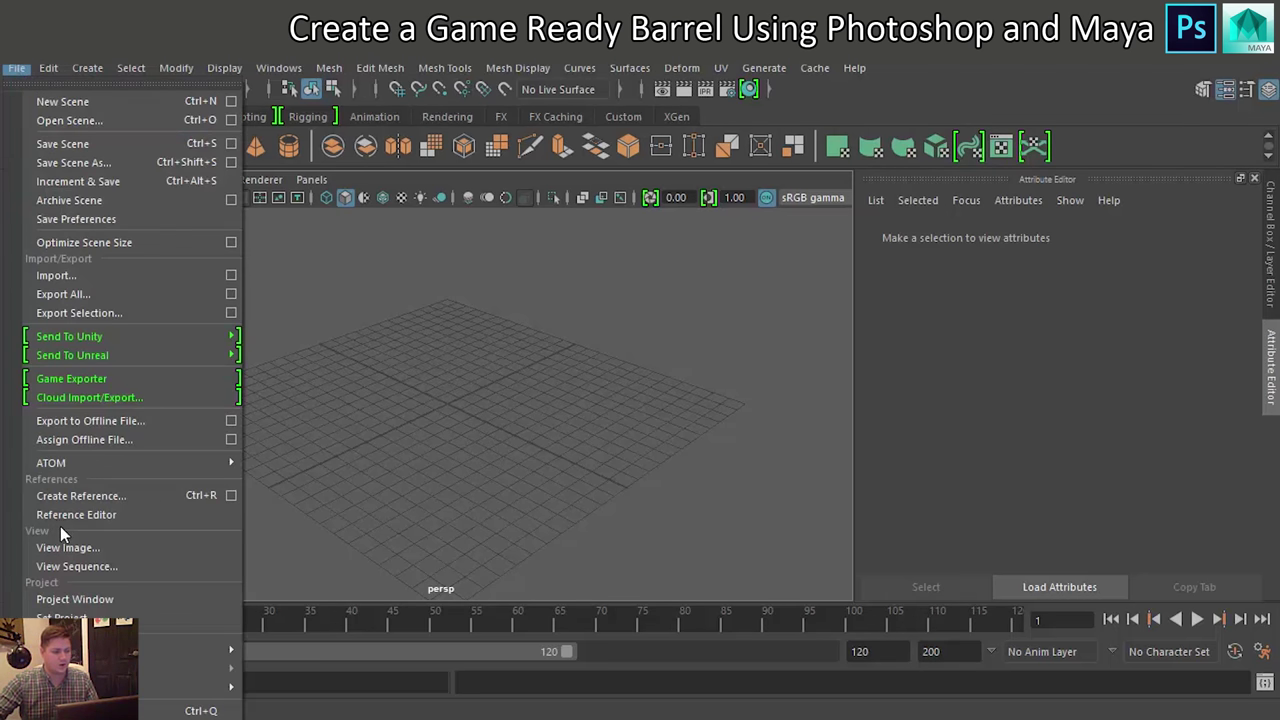
click(61, 598)
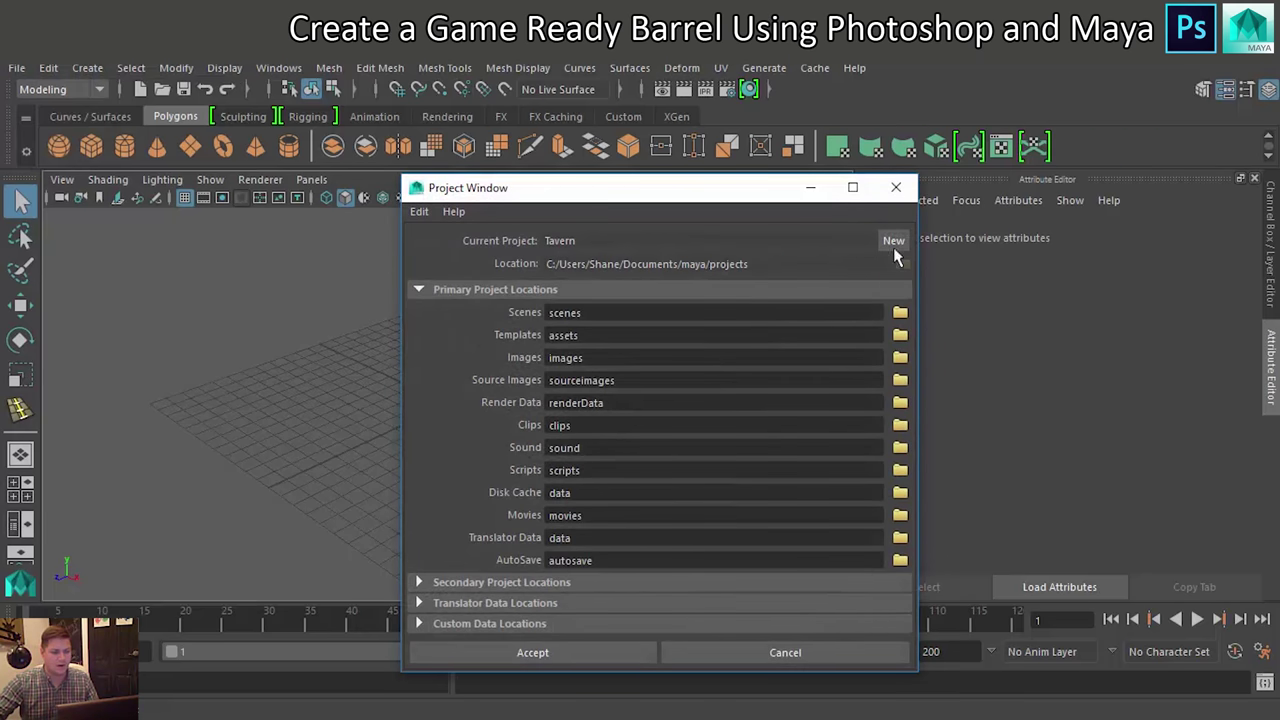
click(893, 240)
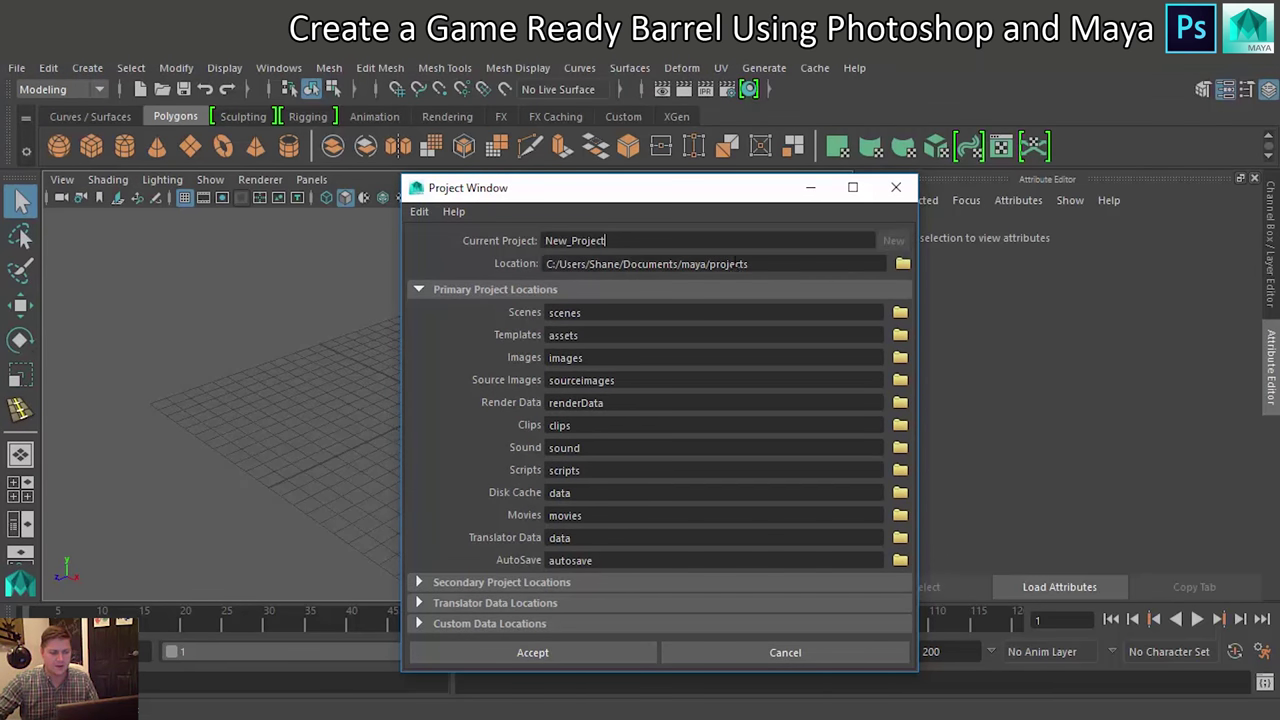
double_click(601, 238)
text(Barrel)
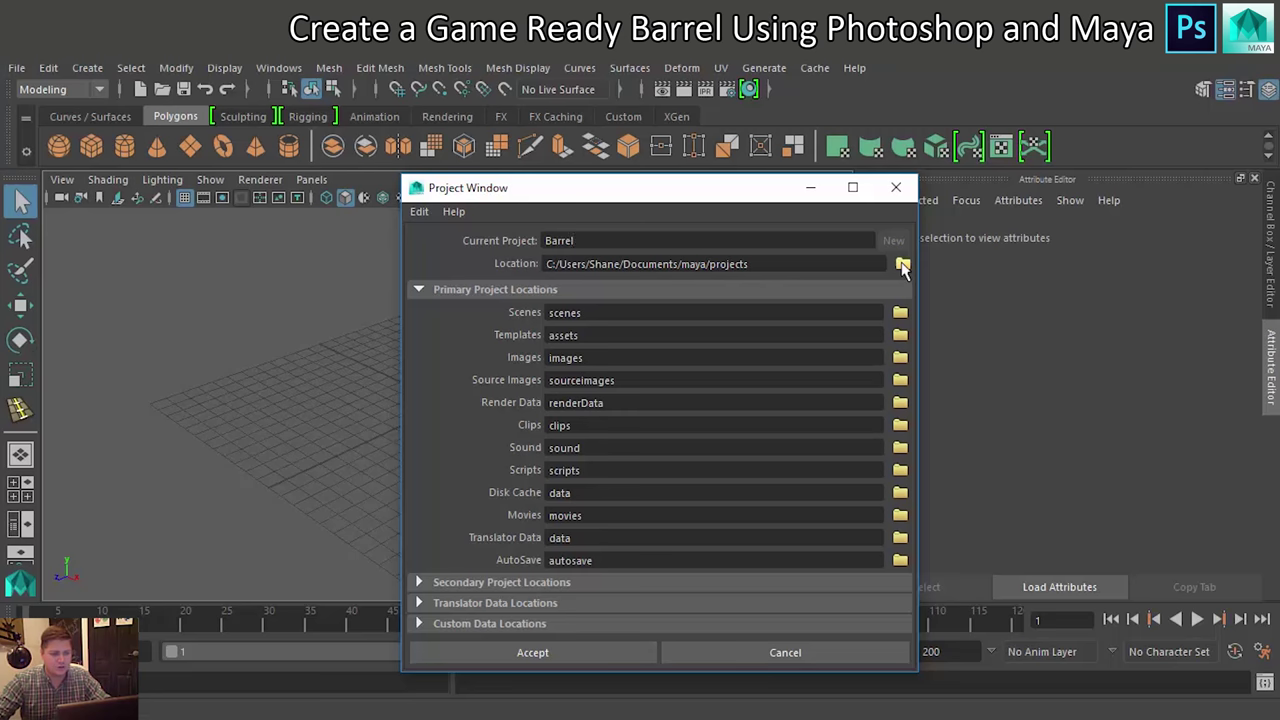
click(903, 265)
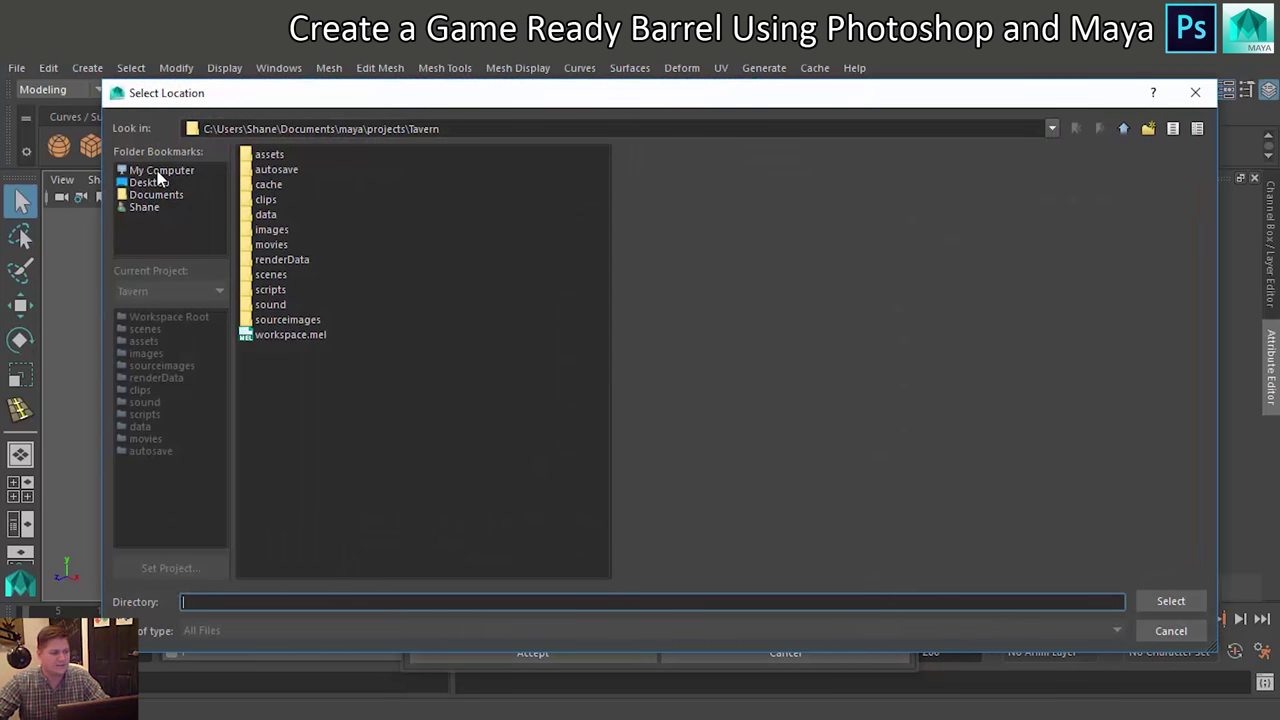
click(149, 183)
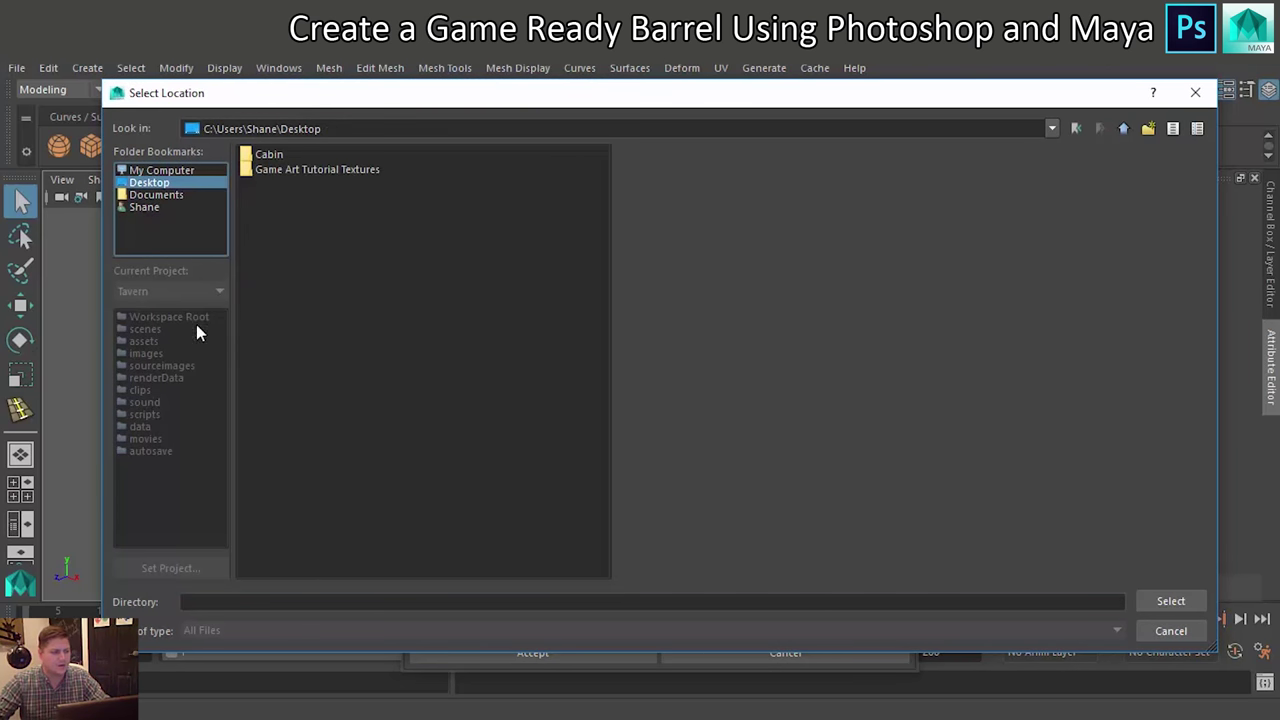
click(1168, 601)
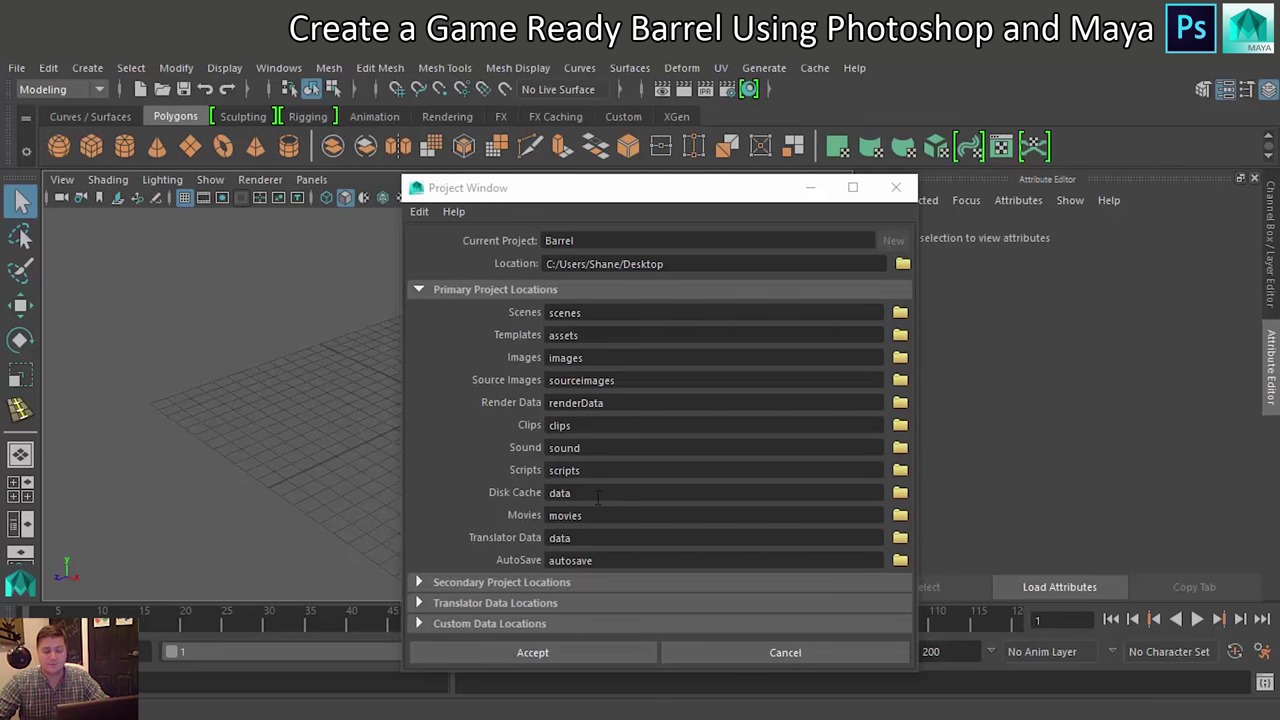
click(538, 654)
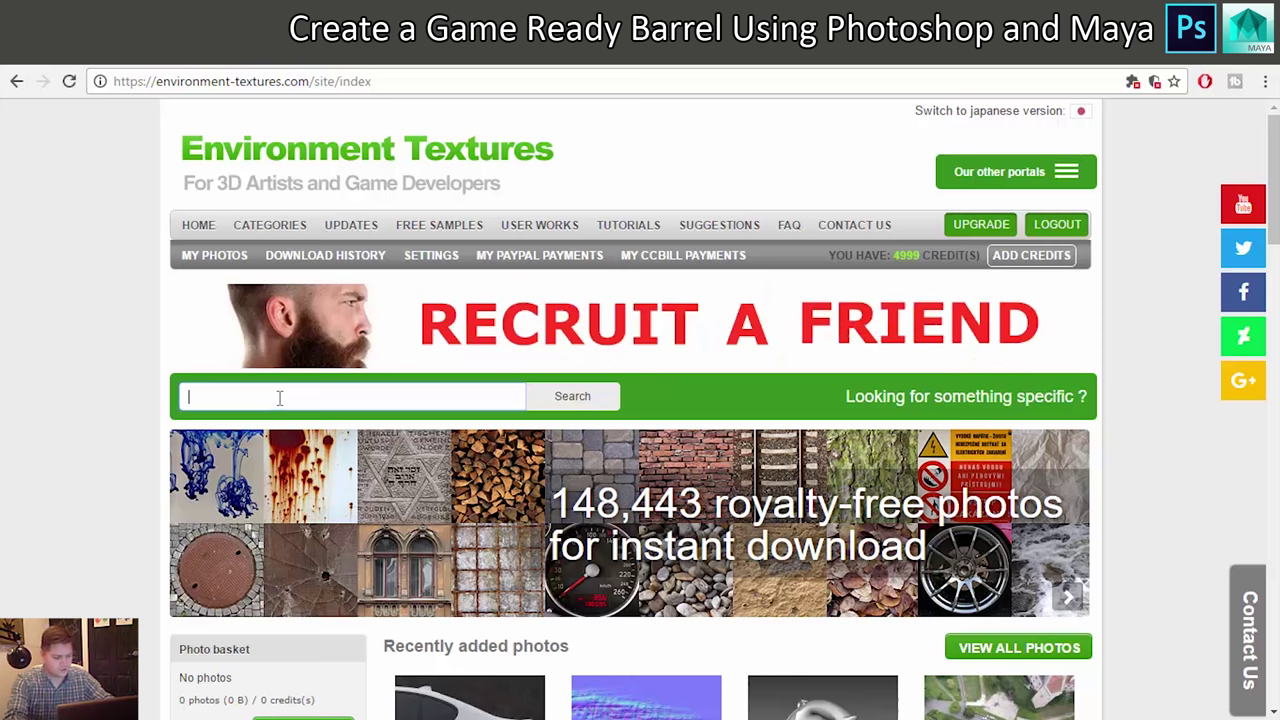
Search Environment Textures for 'barrel' and browse the results
text(barrel)
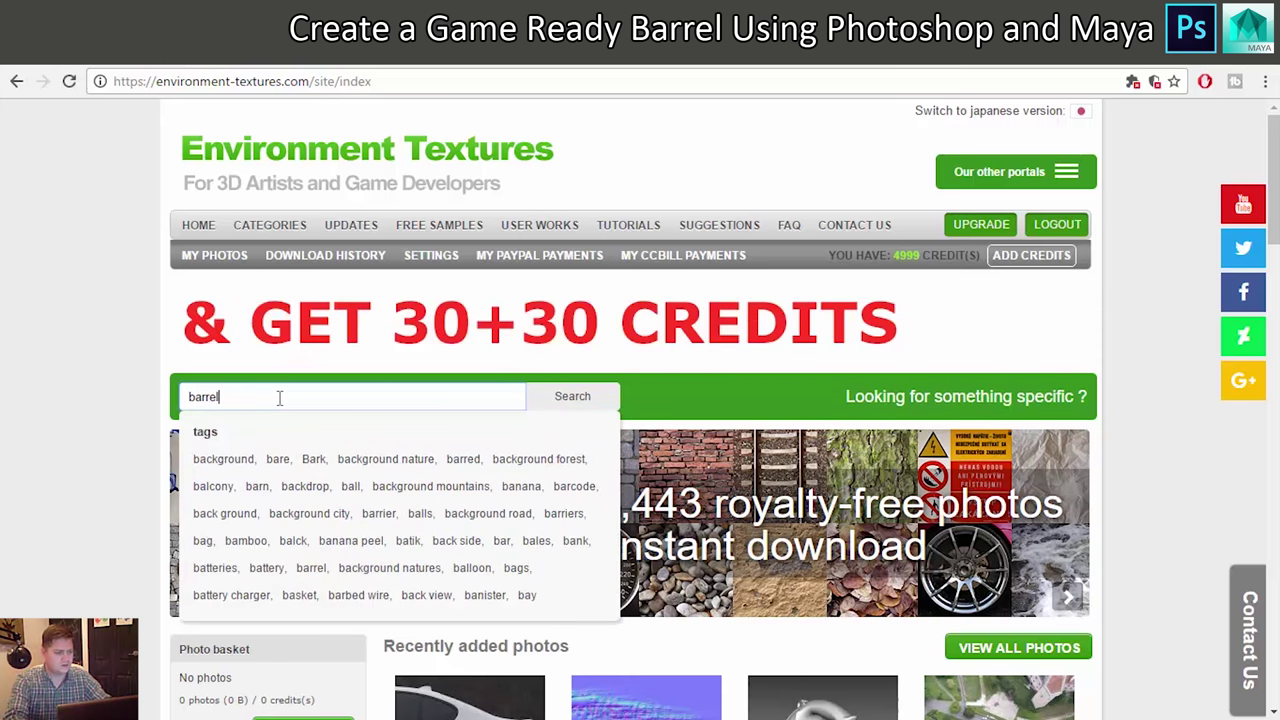
key(Return)
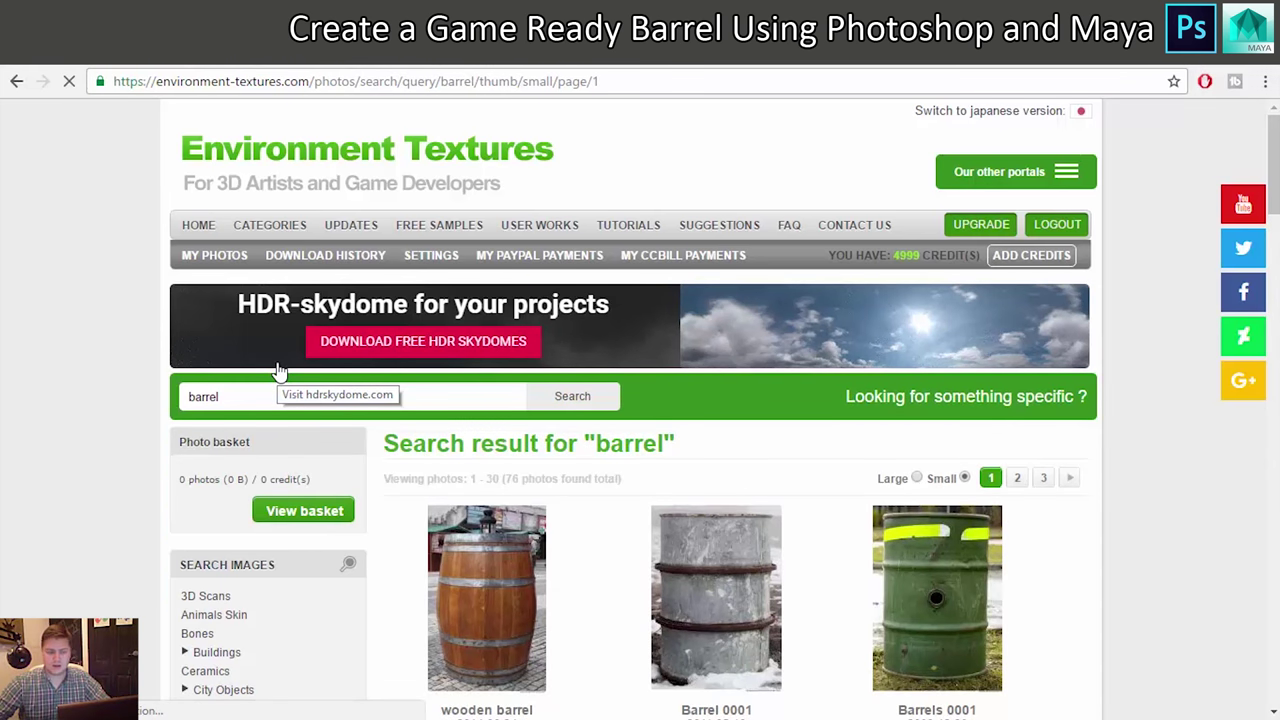
scroll(310, 390, down, 3)
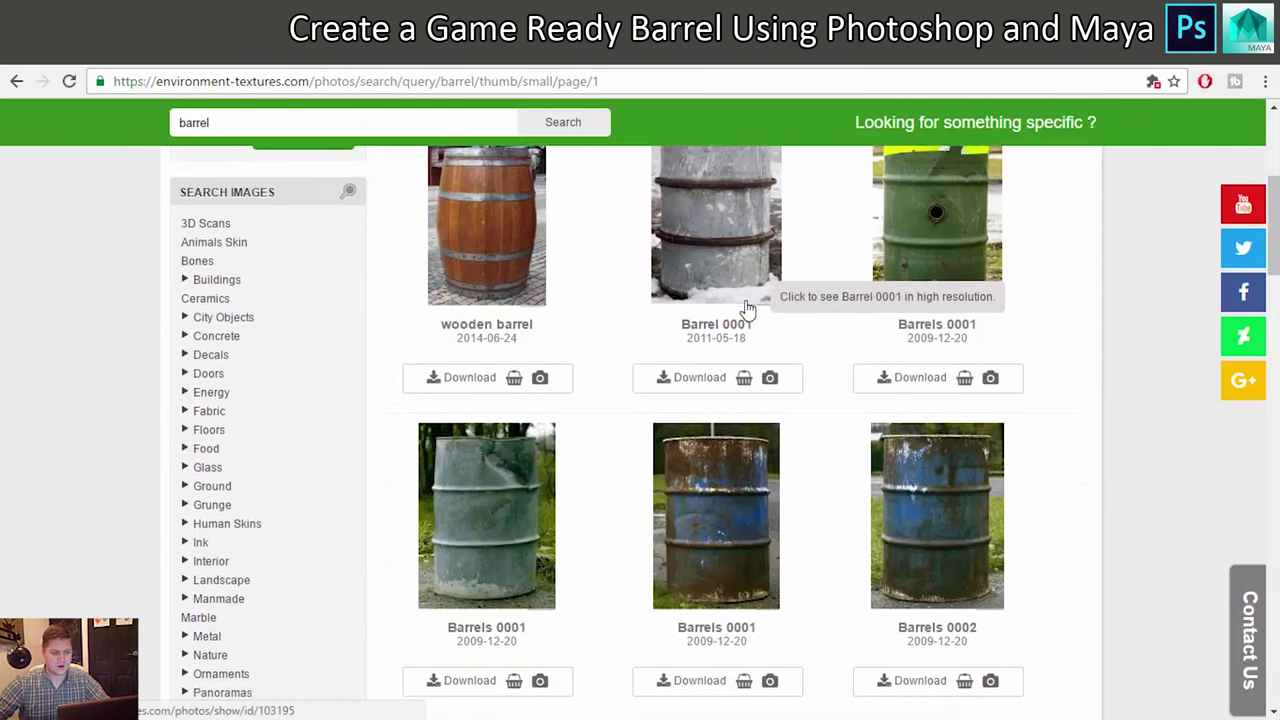
scroll(755, 302, down, 7)
scroll(763, 300, down, 1)
scroll(764, 297, down, 3)
scroll(764, 290, down, 3)
scroll(765, 290, down, 3)
scroll(764, 290, down, 1)
scroll(766, 290, up, 5)
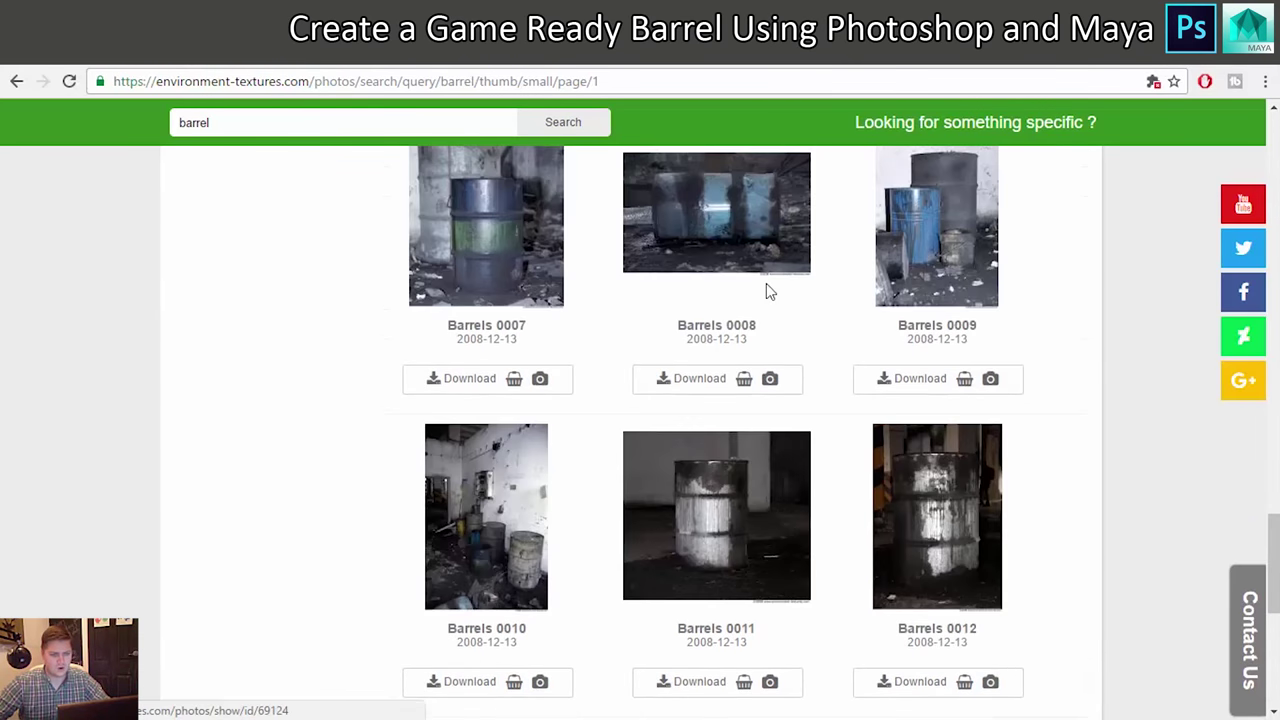
scroll(766, 289, up, 5)
scroll(766, 289, up, 3)
scroll(767, 288, up, 5)
scroll(766, 288, up, 1)
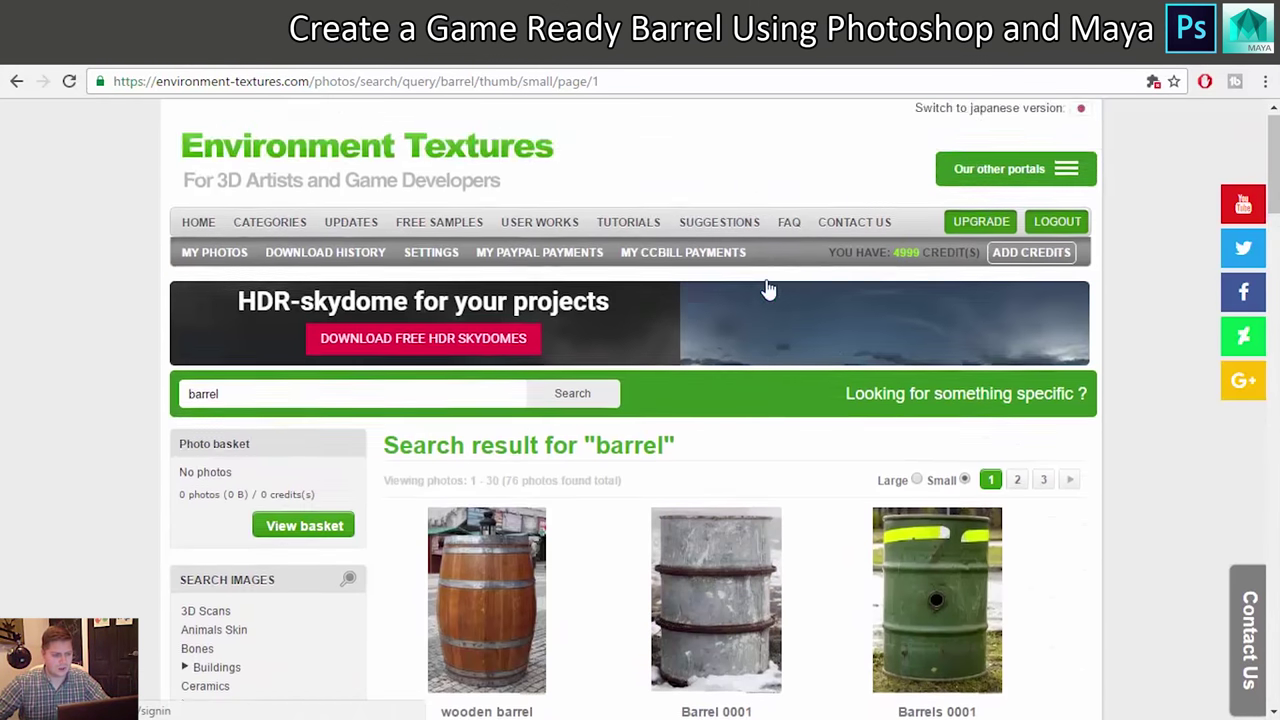
scroll(740, 300, down, 3)
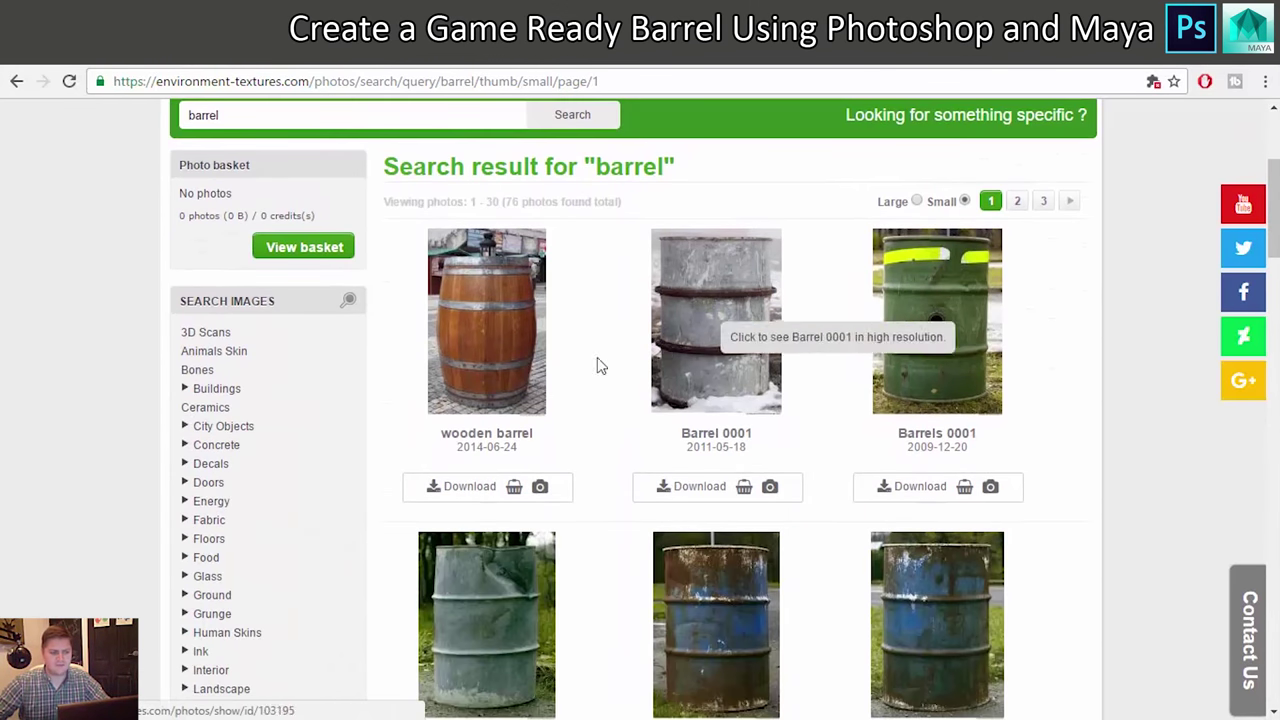
Open the wooden barrel photo's page and download its JPG as reference
click(487, 318)
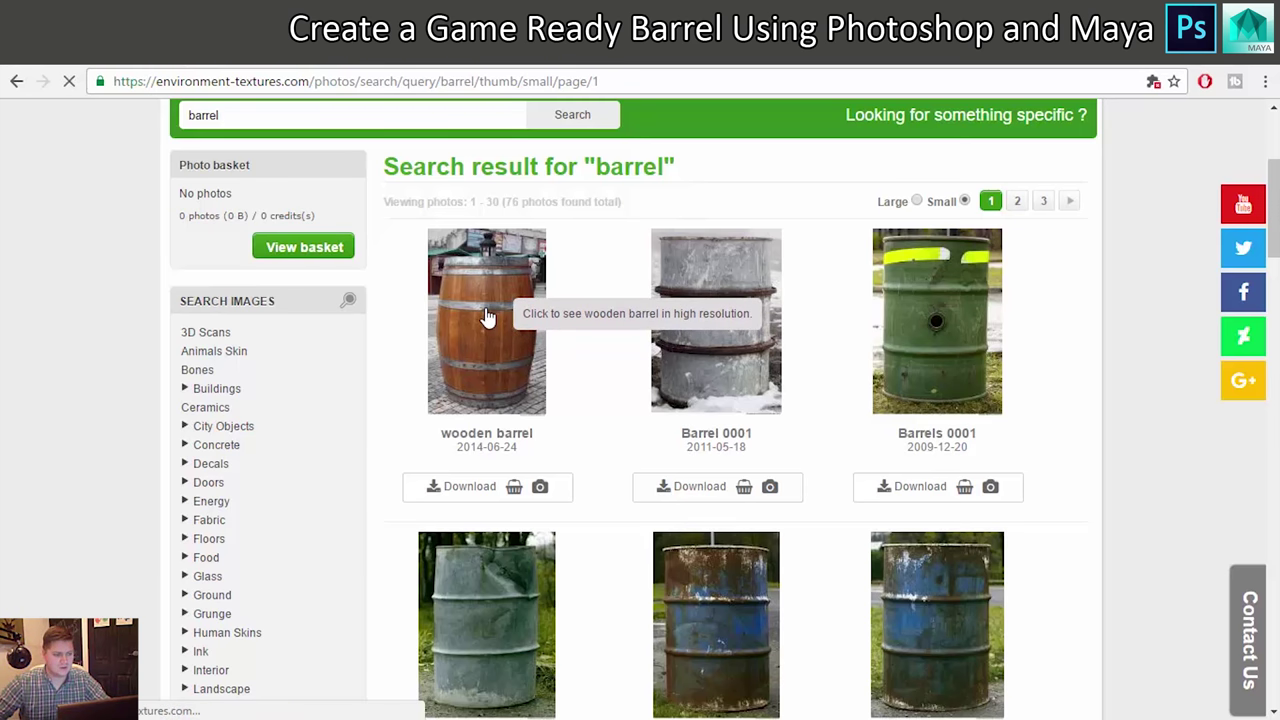
scroll(480, 318, down, 3)
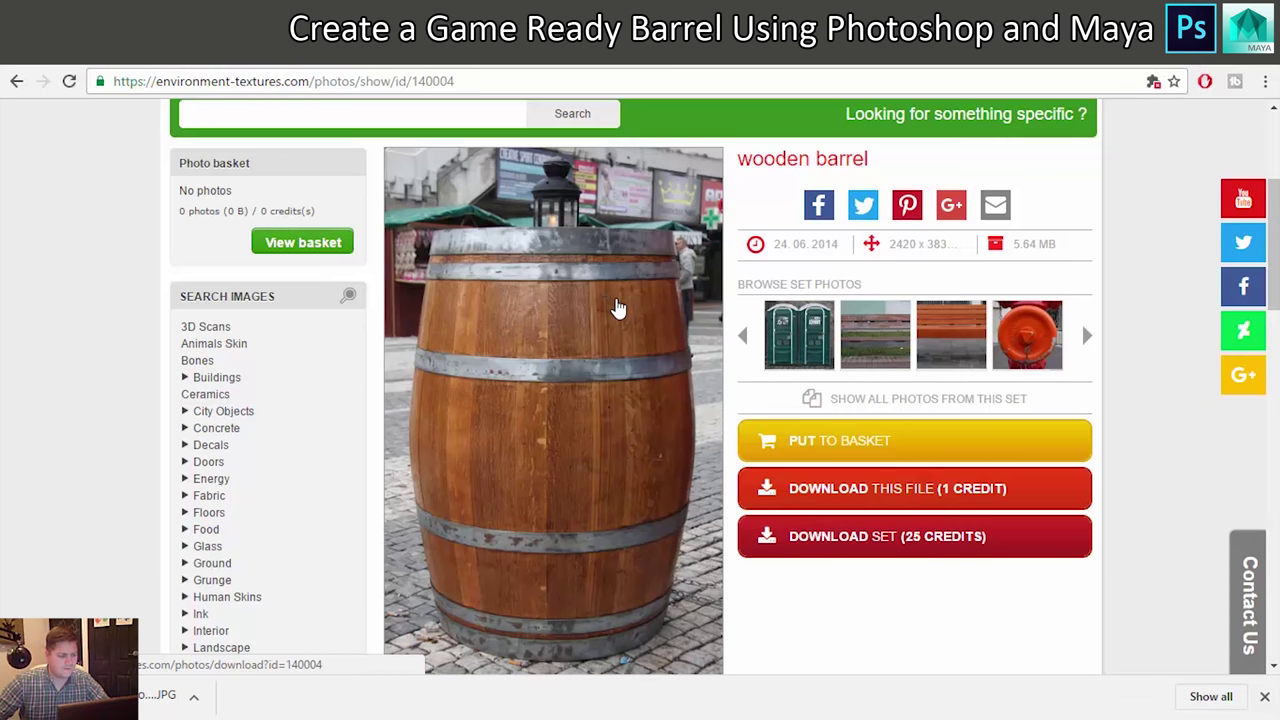
scroll(618, 308, up, 3)
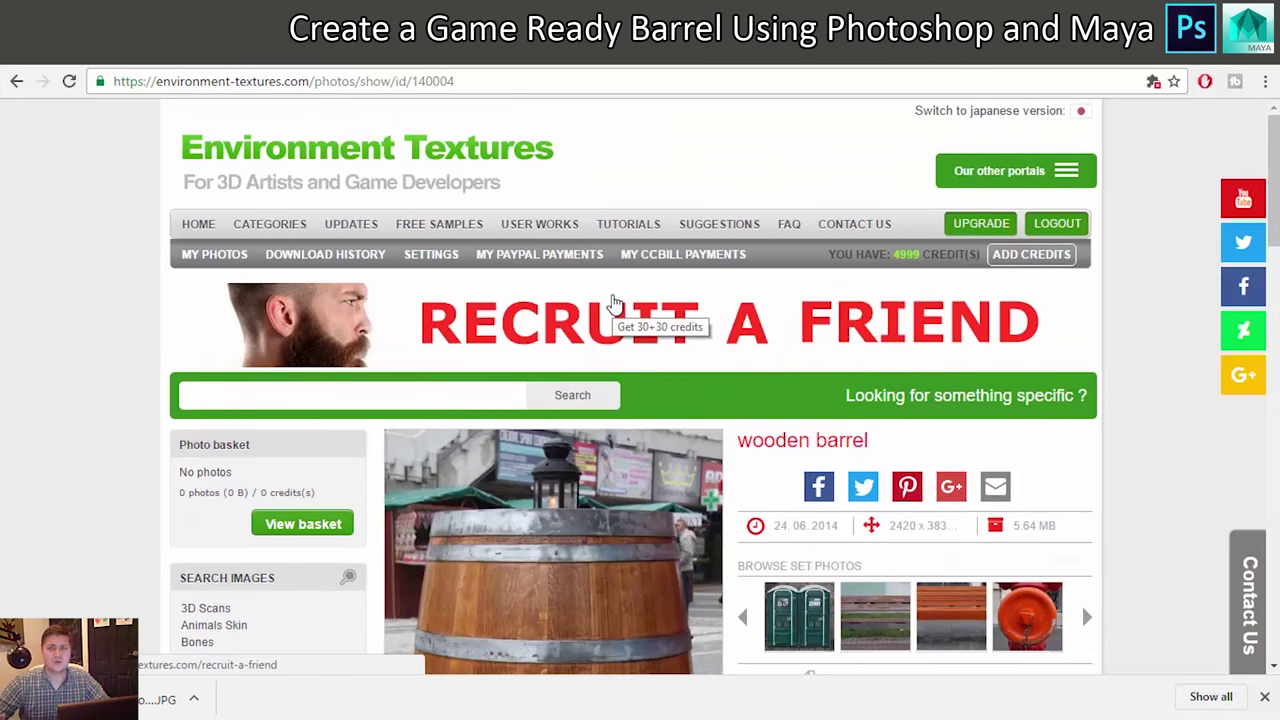
scroll(612, 330, down, 3)
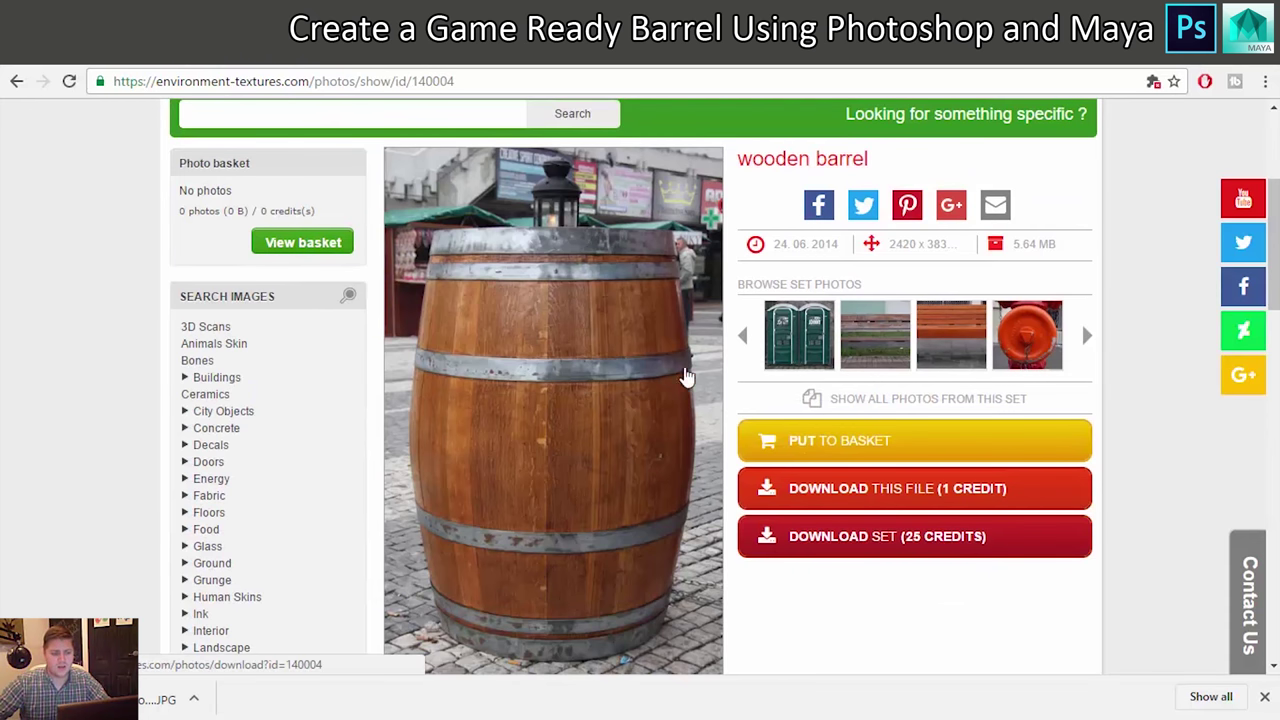
scroll(551, 265, up, 3)
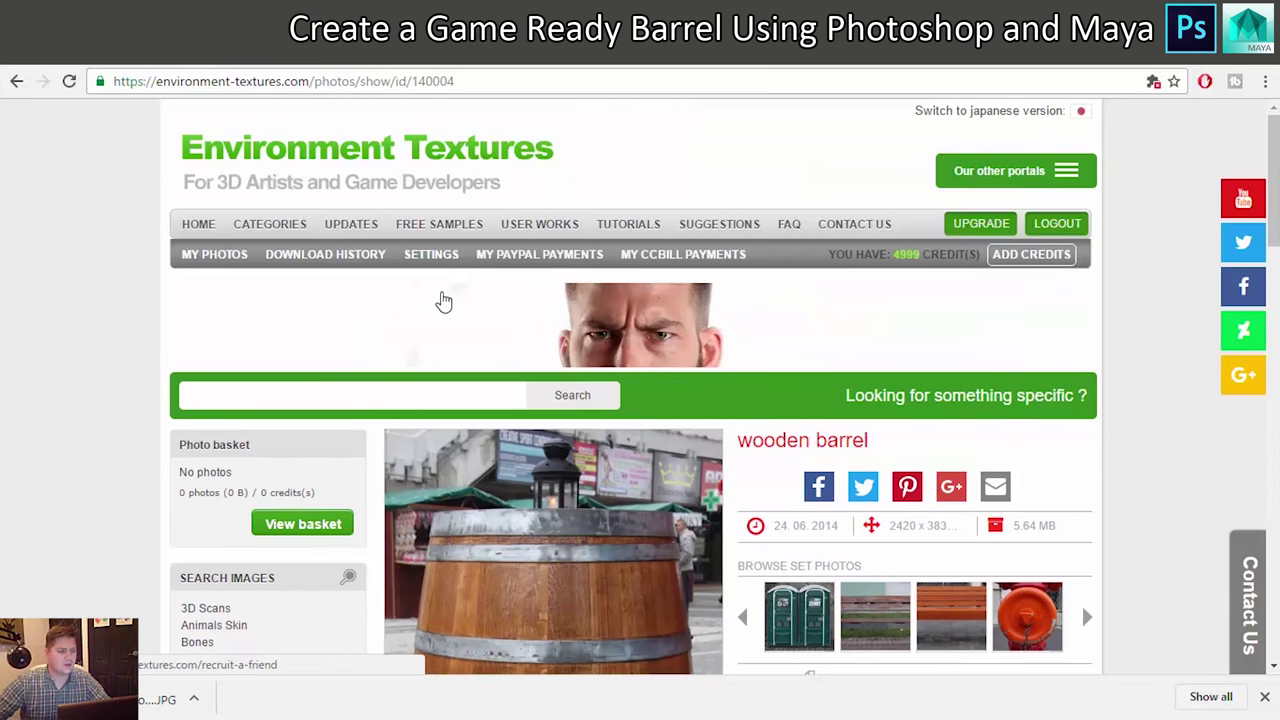
Browse the texture categories to Wood > Planks > Bare
click(270, 226)
scroll(270, 237, down, 4)
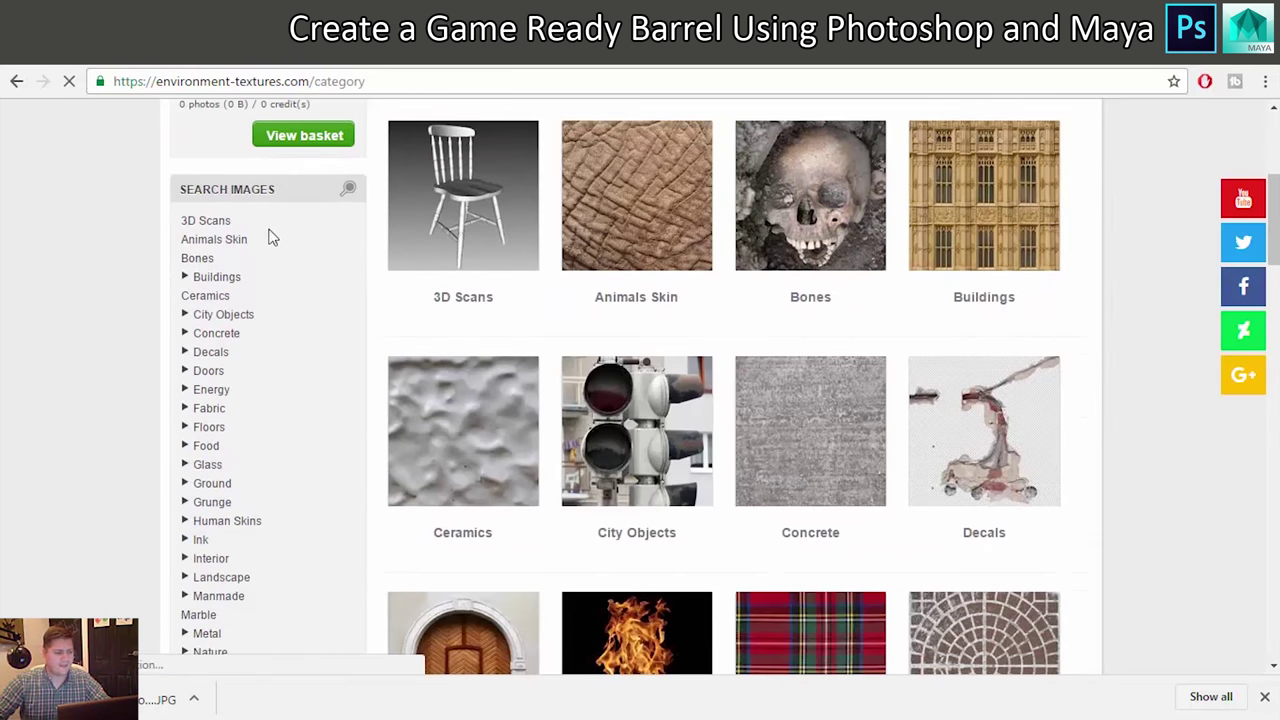
scroll(265, 240, down, 8)
scroll(247, 258, up, 2)
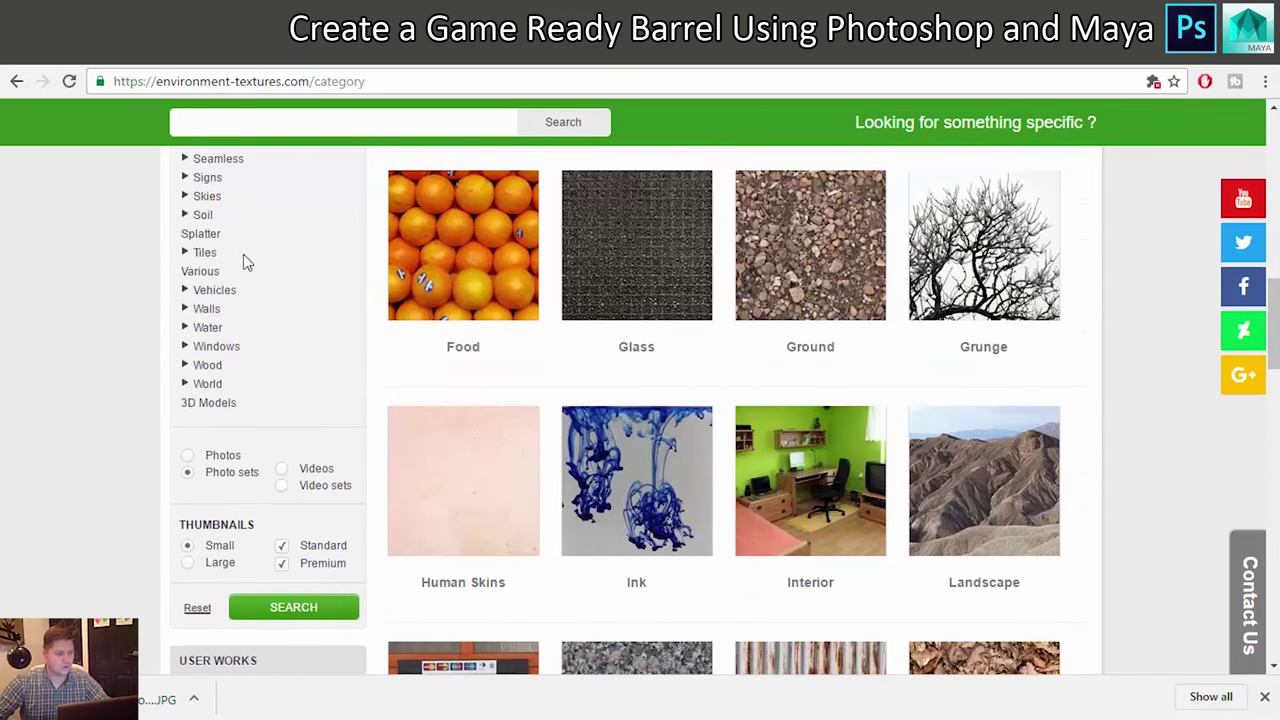
click(208, 365)
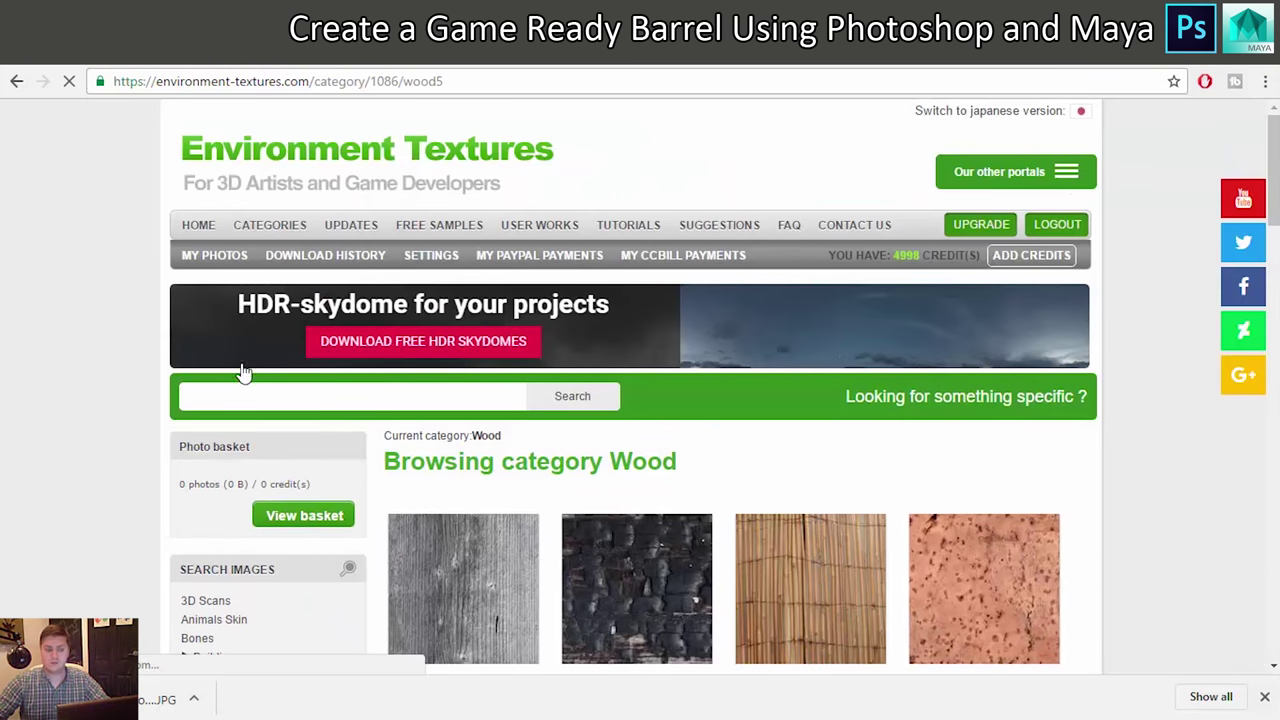
scroll(260, 365, down, 4)
scroll(375, 365, down, 3)
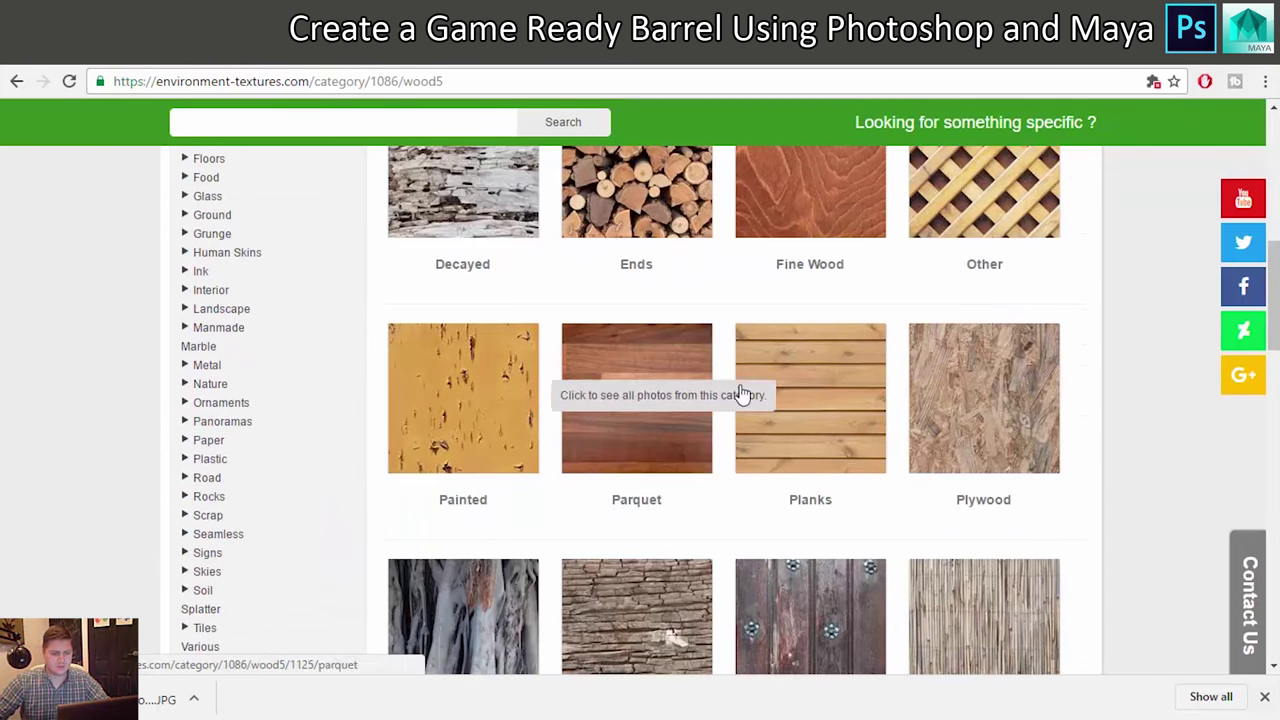
click(805, 373)
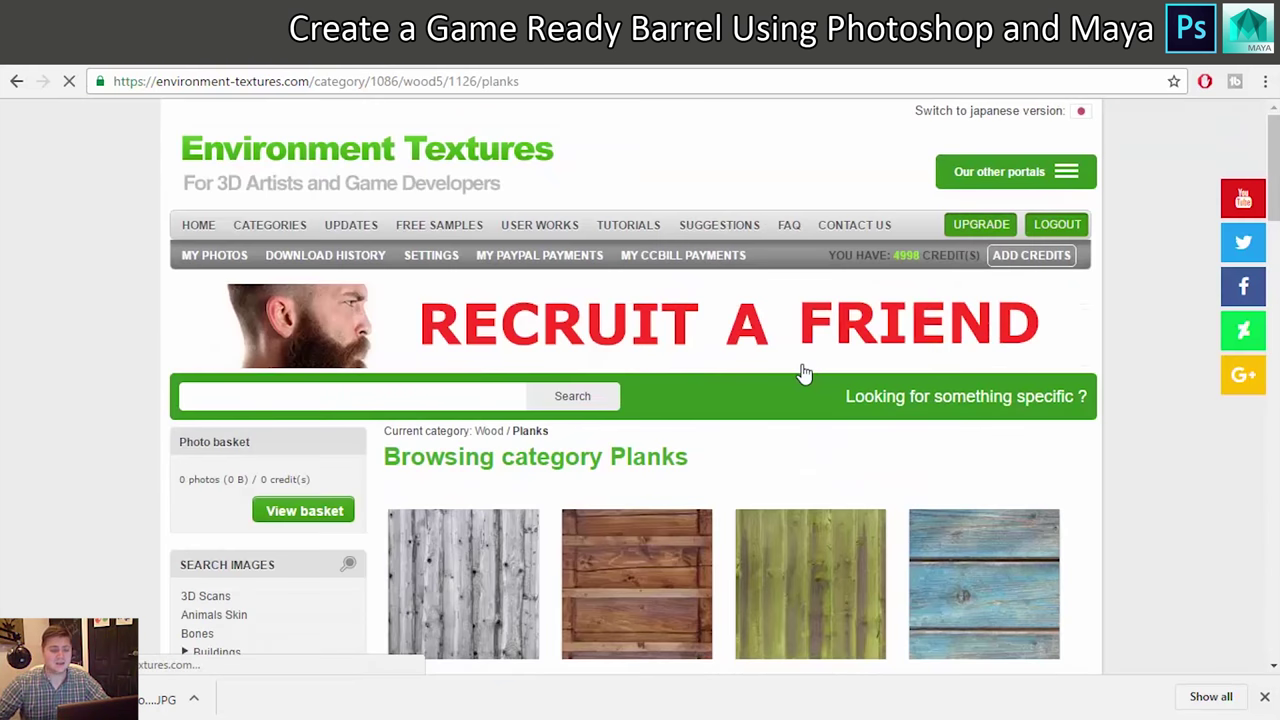
scroll(787, 378, down, 4)
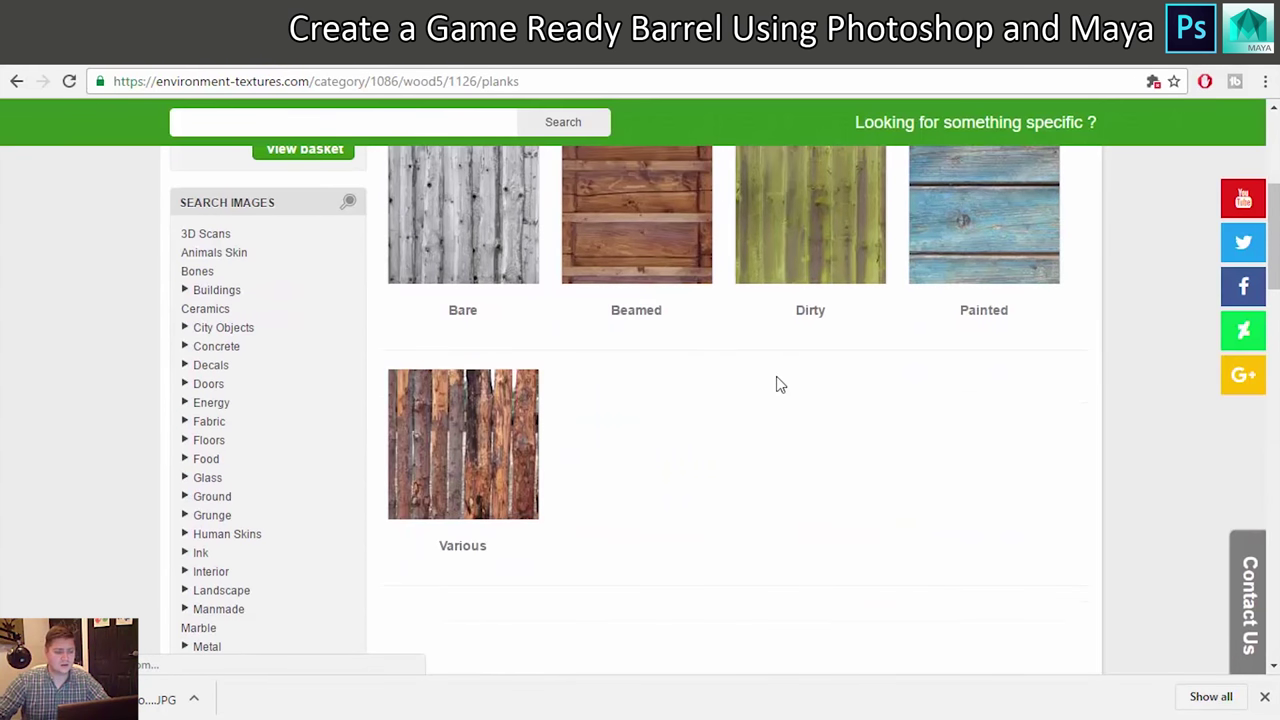
click(481, 240)
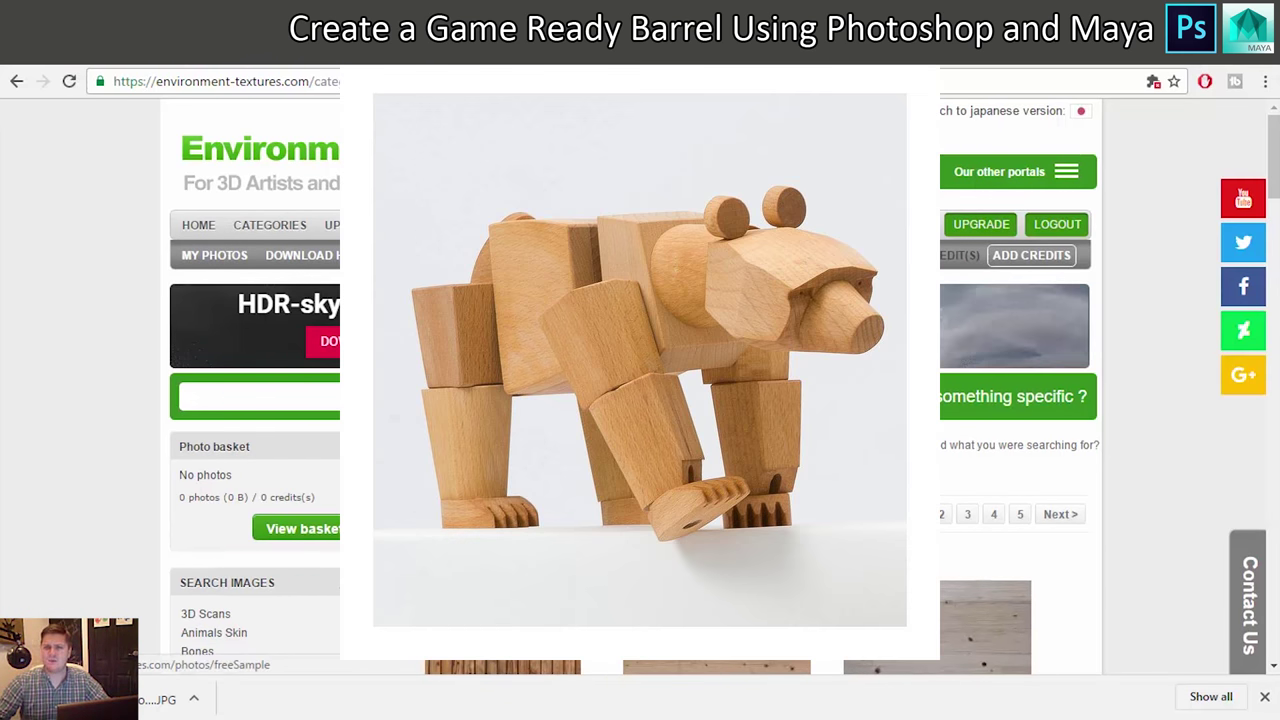
Find Photo Textures of Wood 0041 among the bare planks and download it
scroll(640, 380, down, 3)
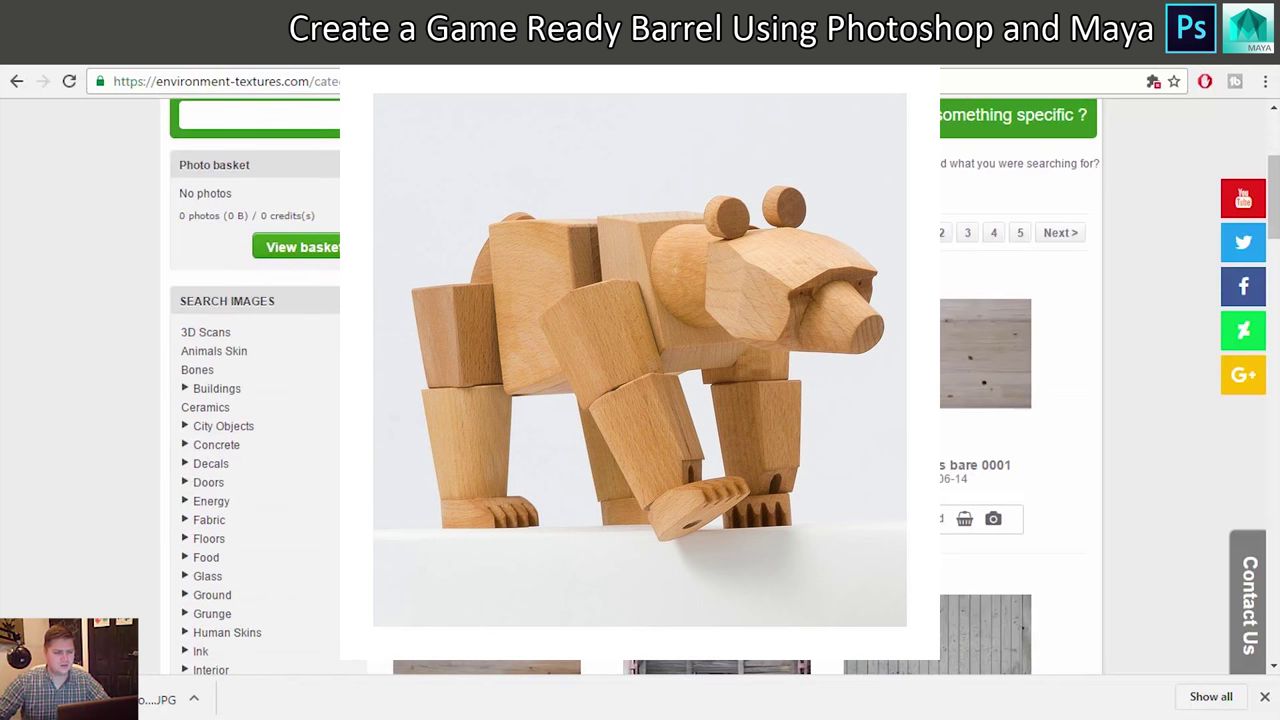
scroll(657, 285, down, 3)
scroll(654, 280, down, 2)
scroll(655, 282, down, 2)
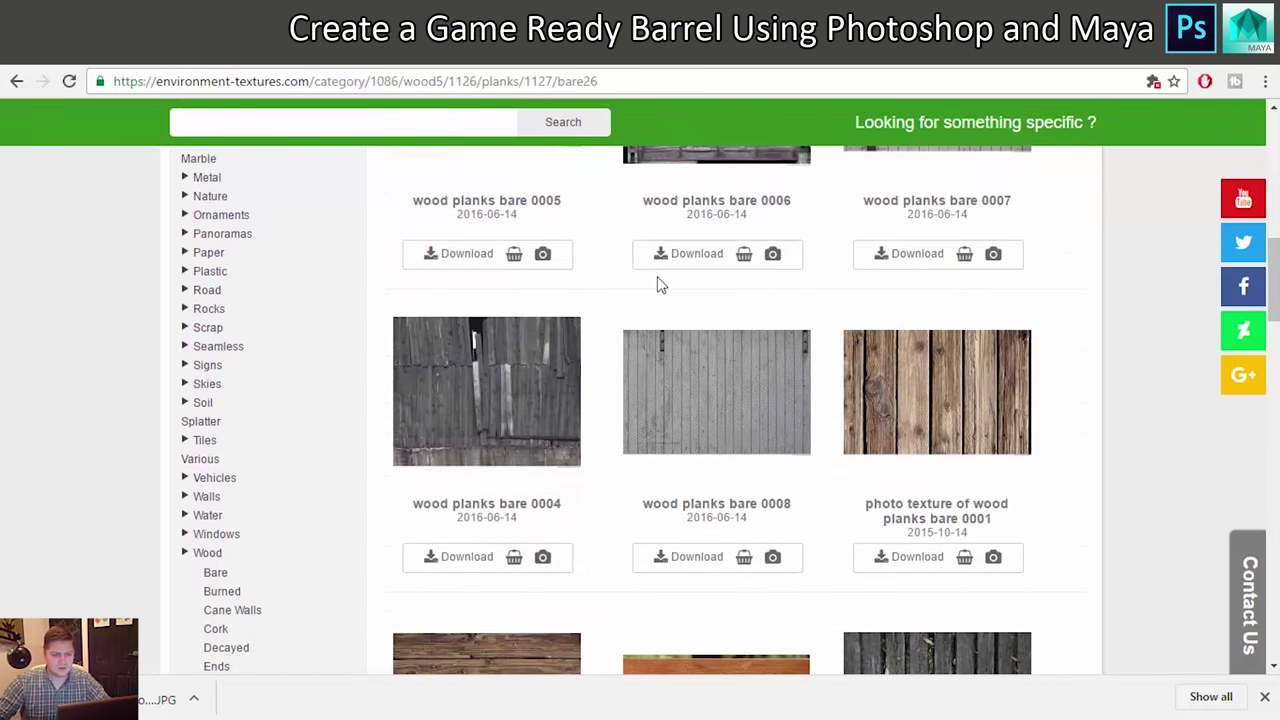
scroll(657, 285, down, 2)
scroll(658, 280, down, 2)
scroll(658, 276, down, 1)
scroll(659, 274, down, 3)
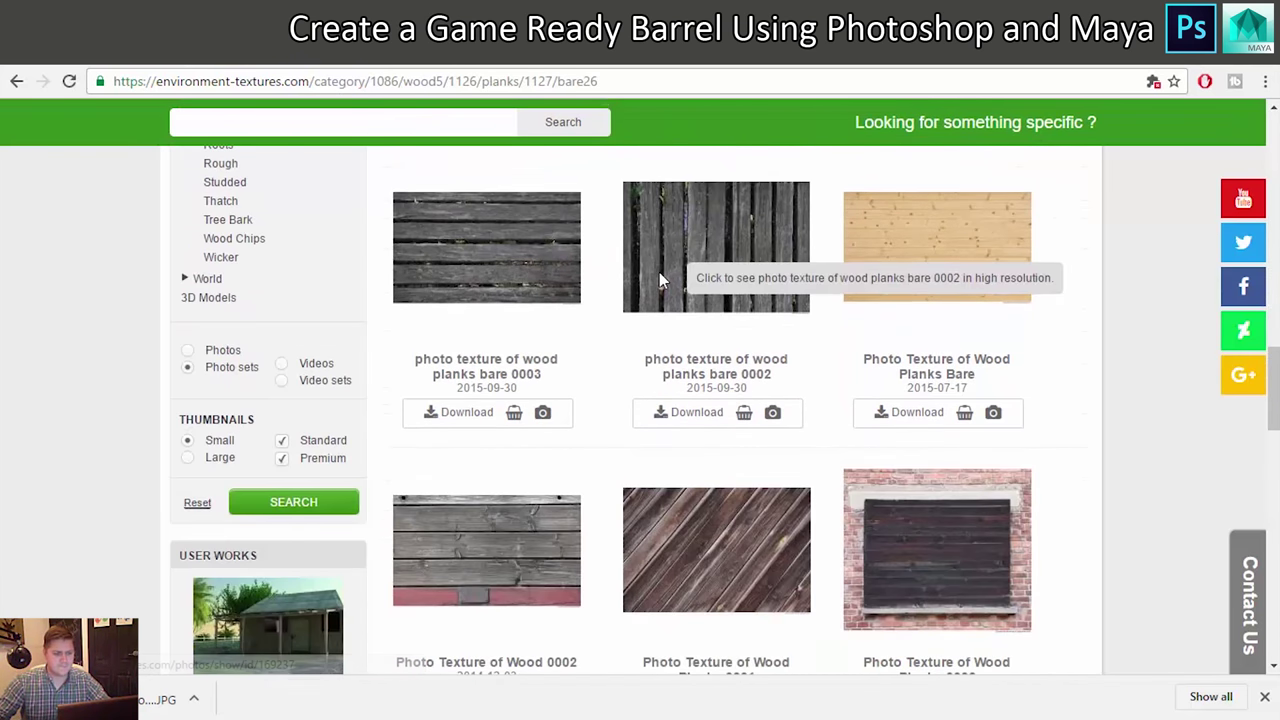
scroll(659, 274, down, 3)
scroll(660, 275, down, 3)
scroll(661, 276, down, 2)
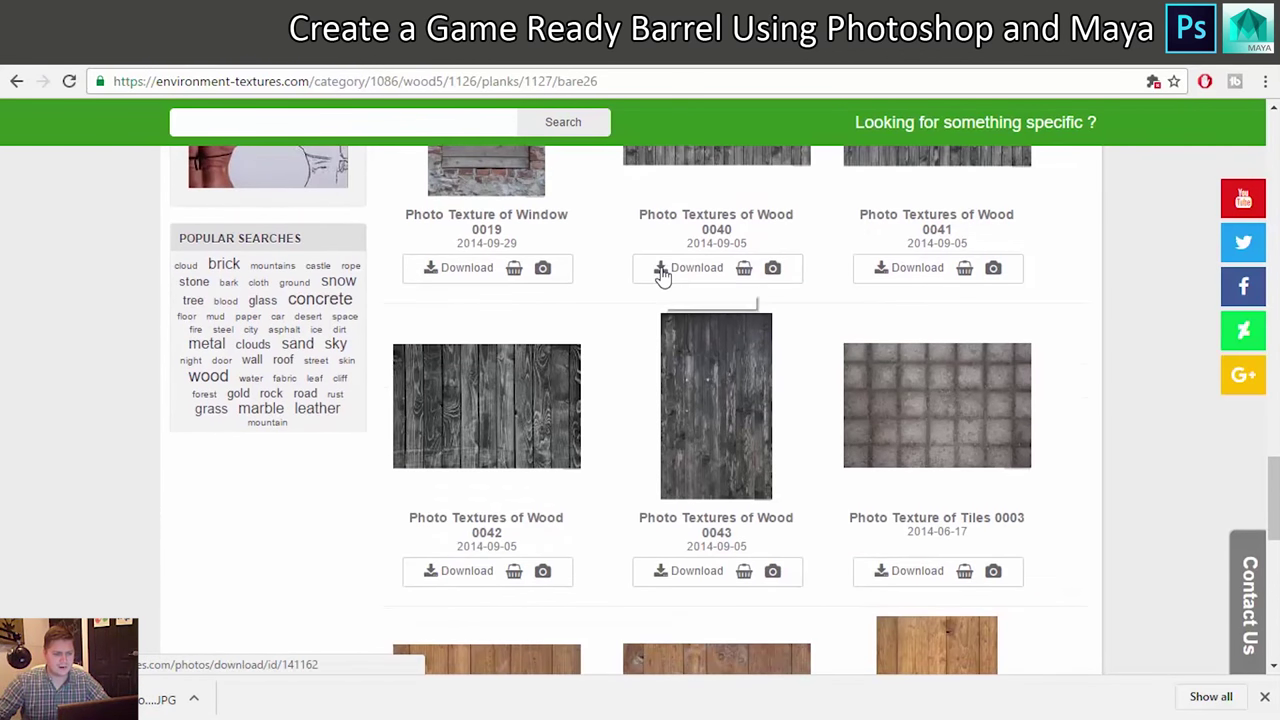
scroll(661, 275, down, 2)
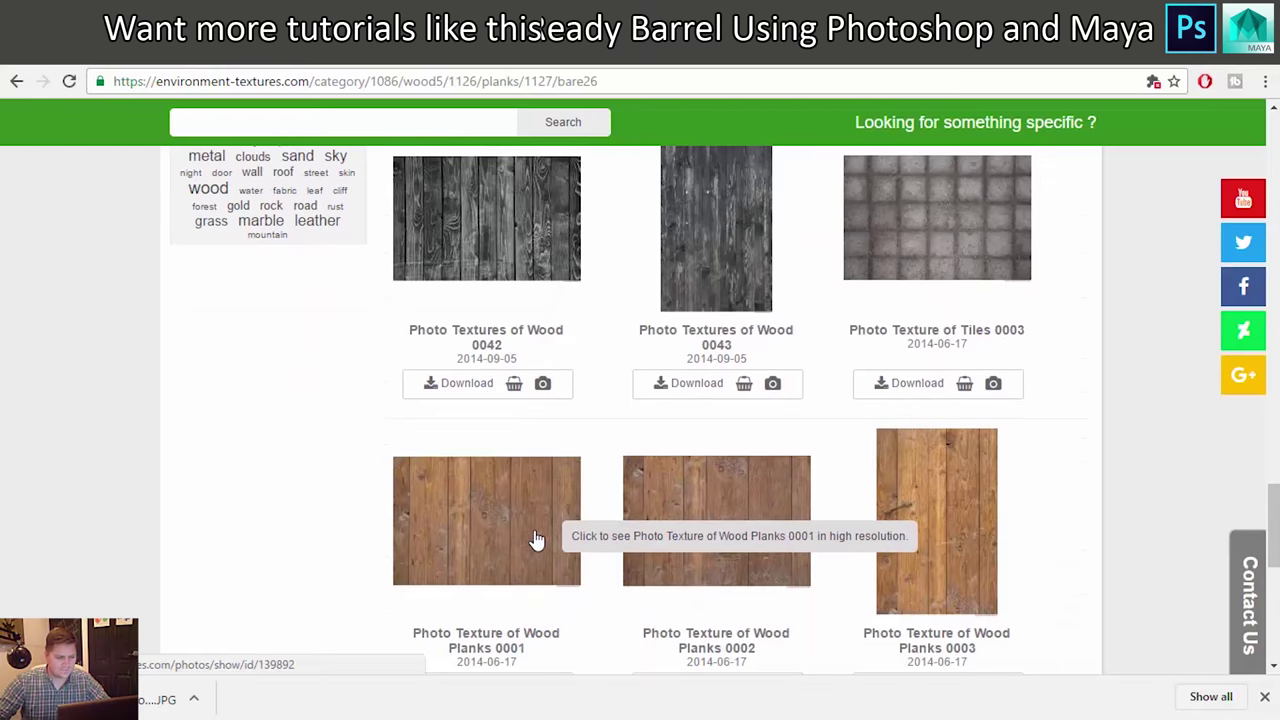
scroll(537, 535, up, 2)
scroll(535, 510, up, 2)
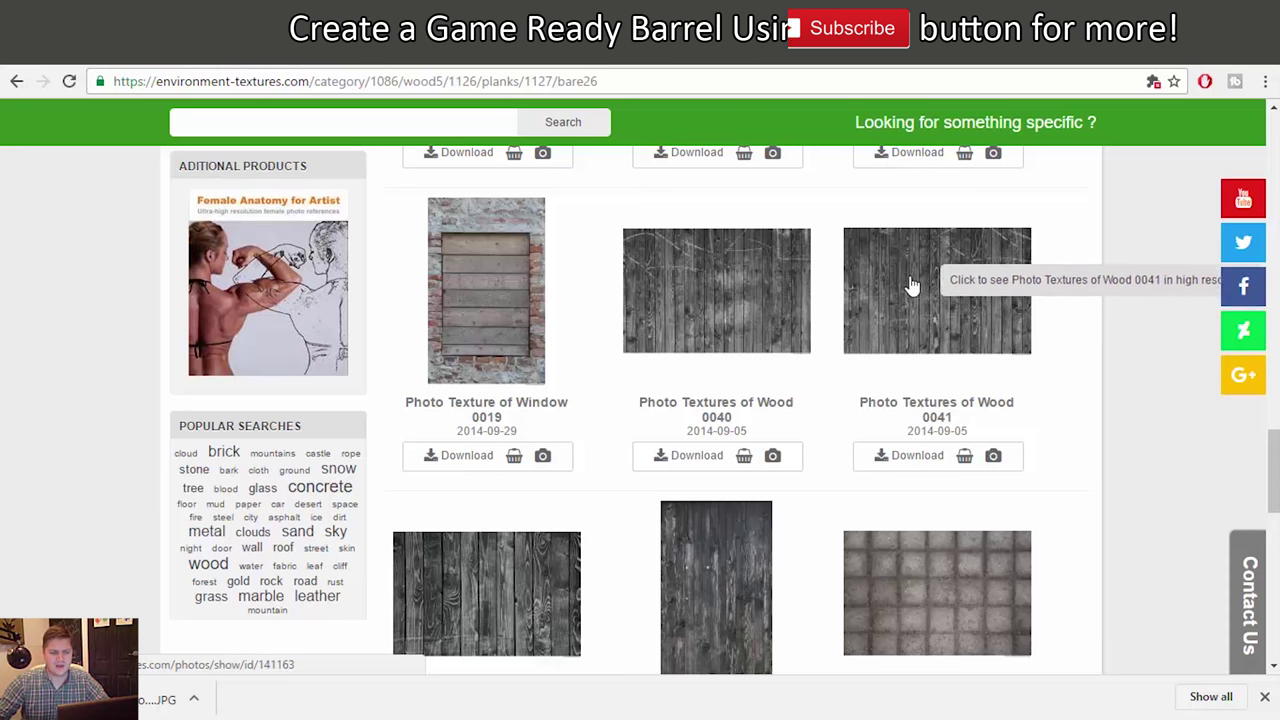
click(908, 288)
scroll(904, 287, down, 3)
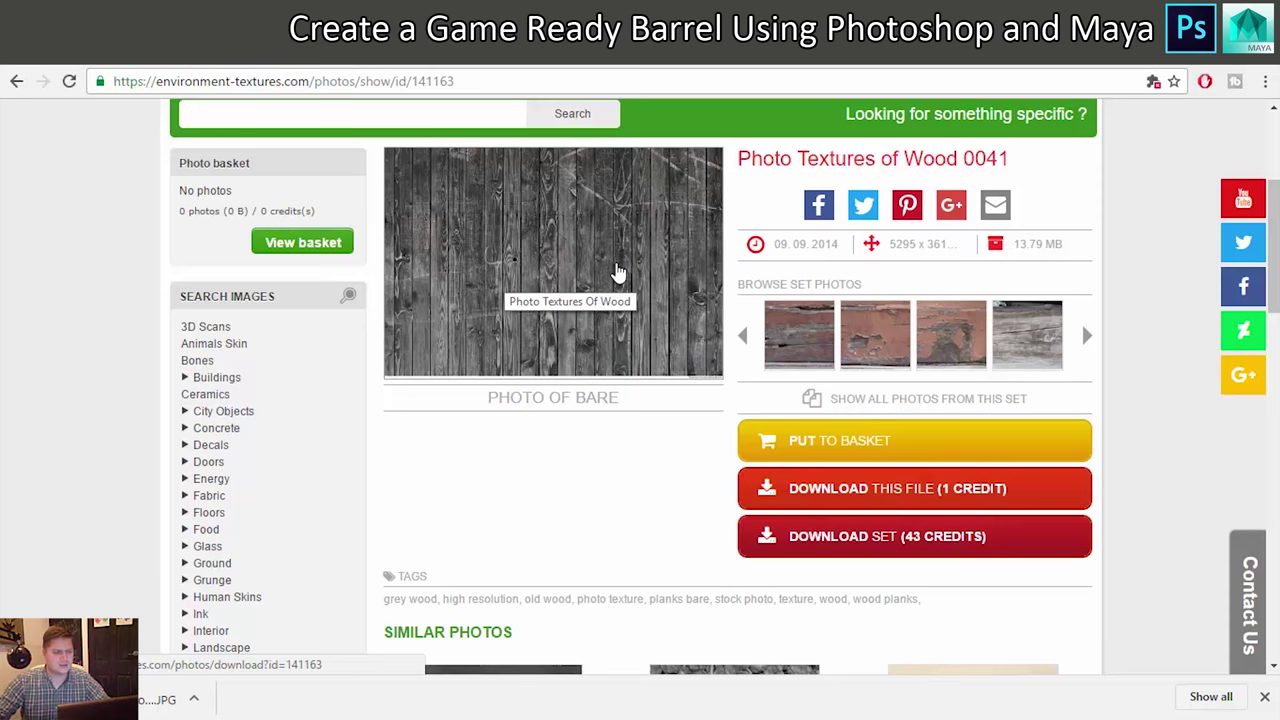
click(617, 272)
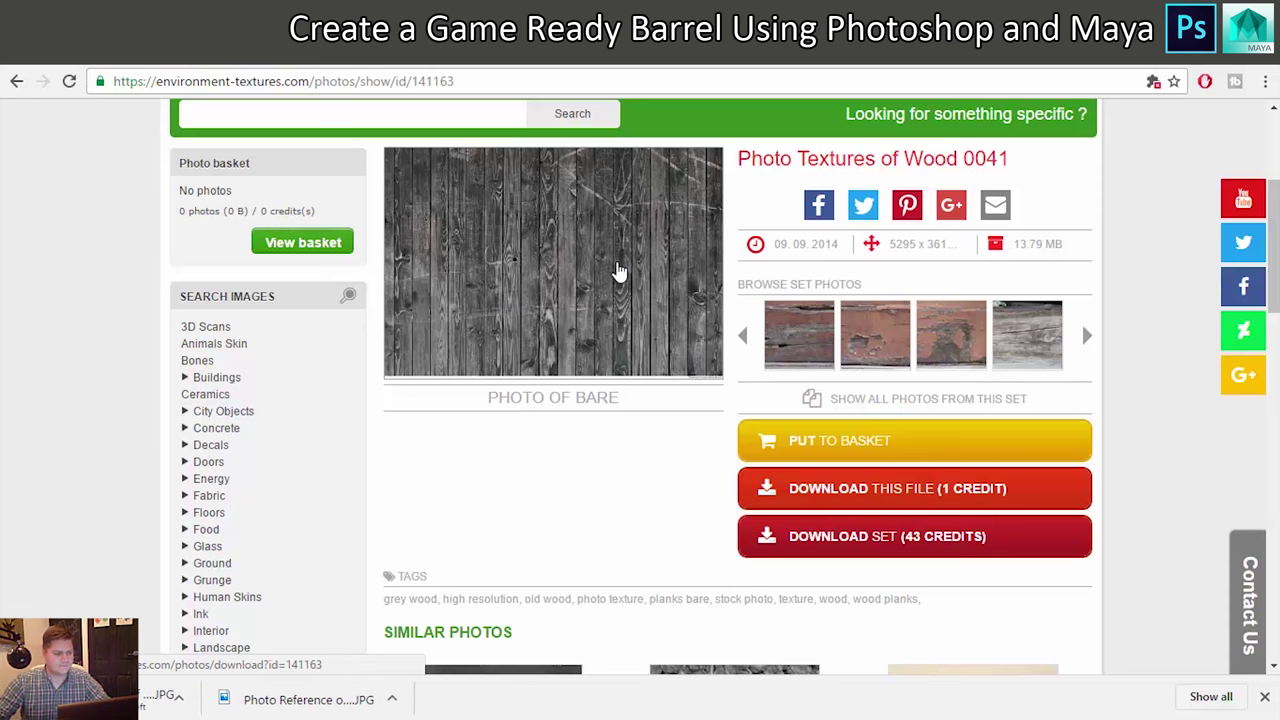
Move on to the Metal texture category
scroll(617, 272, up, 3)
scroll(608, 275, down, 5)
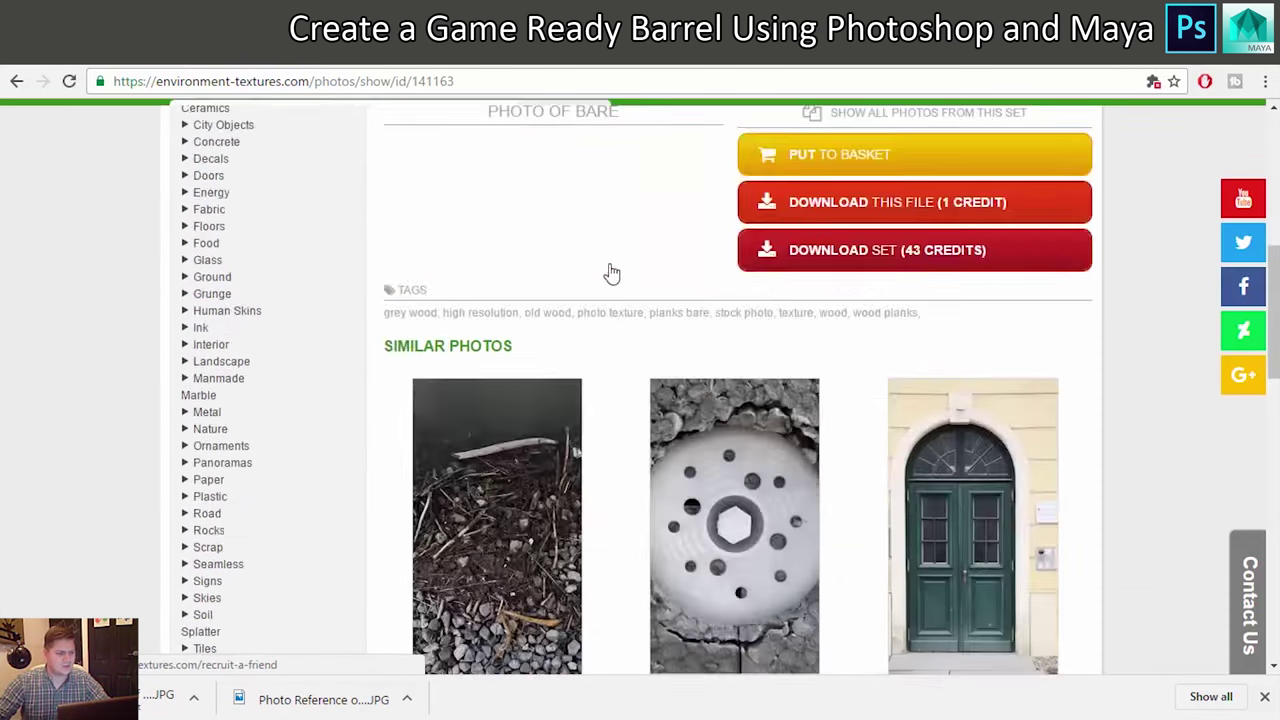
scroll(609, 274, down, 4)
scroll(611, 272, up, 3)
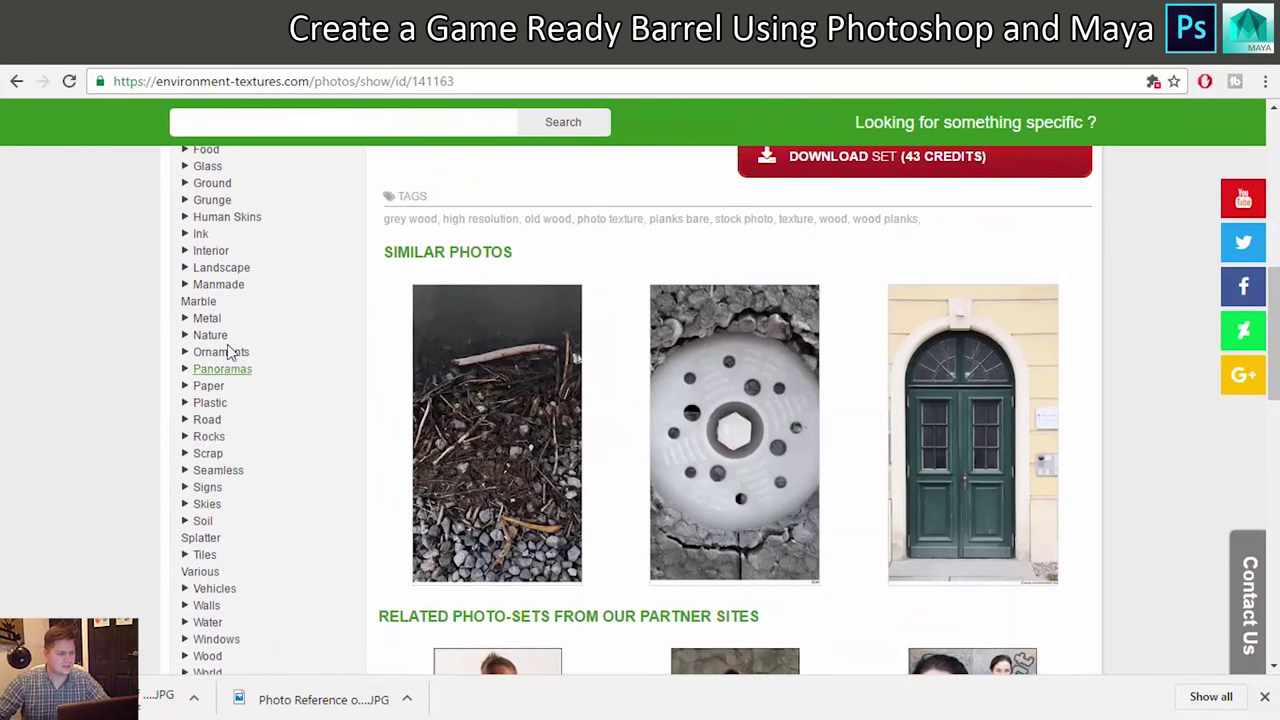
click(205, 319)
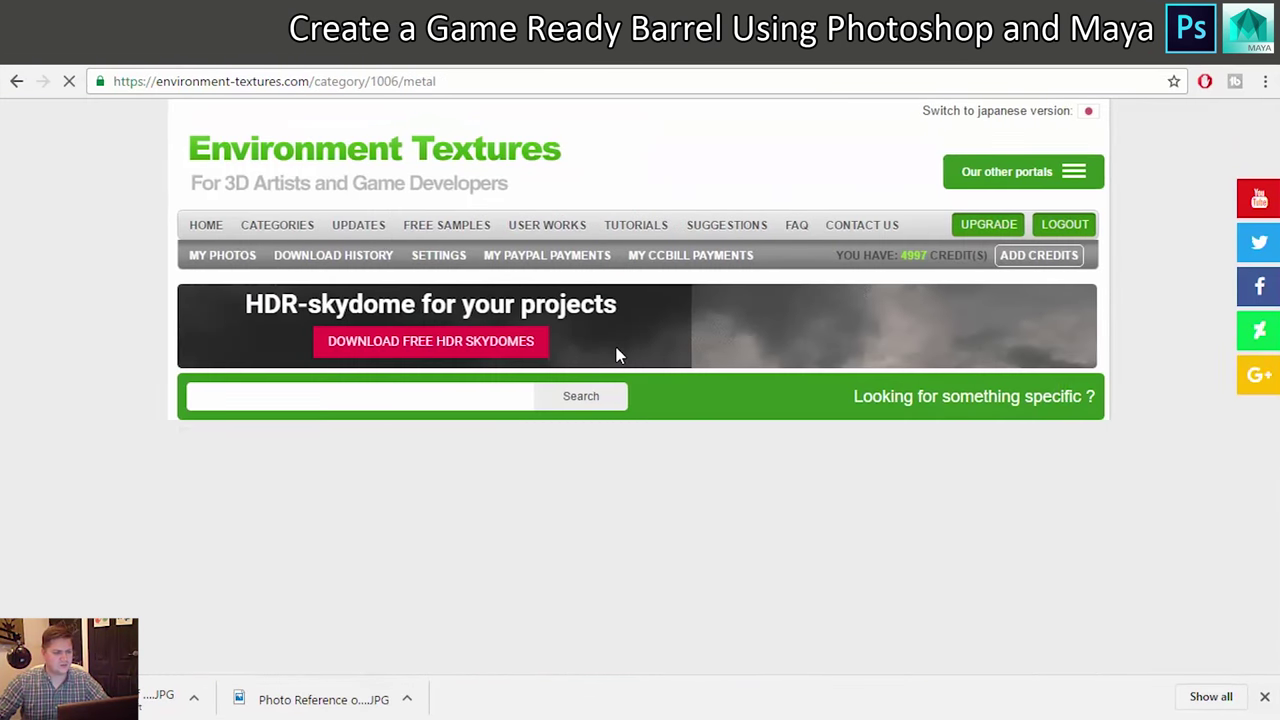
Open the Plate Metal subcategory within Metal
scroll(766, 360, down, 3)
scroll(763, 350, down, 3)
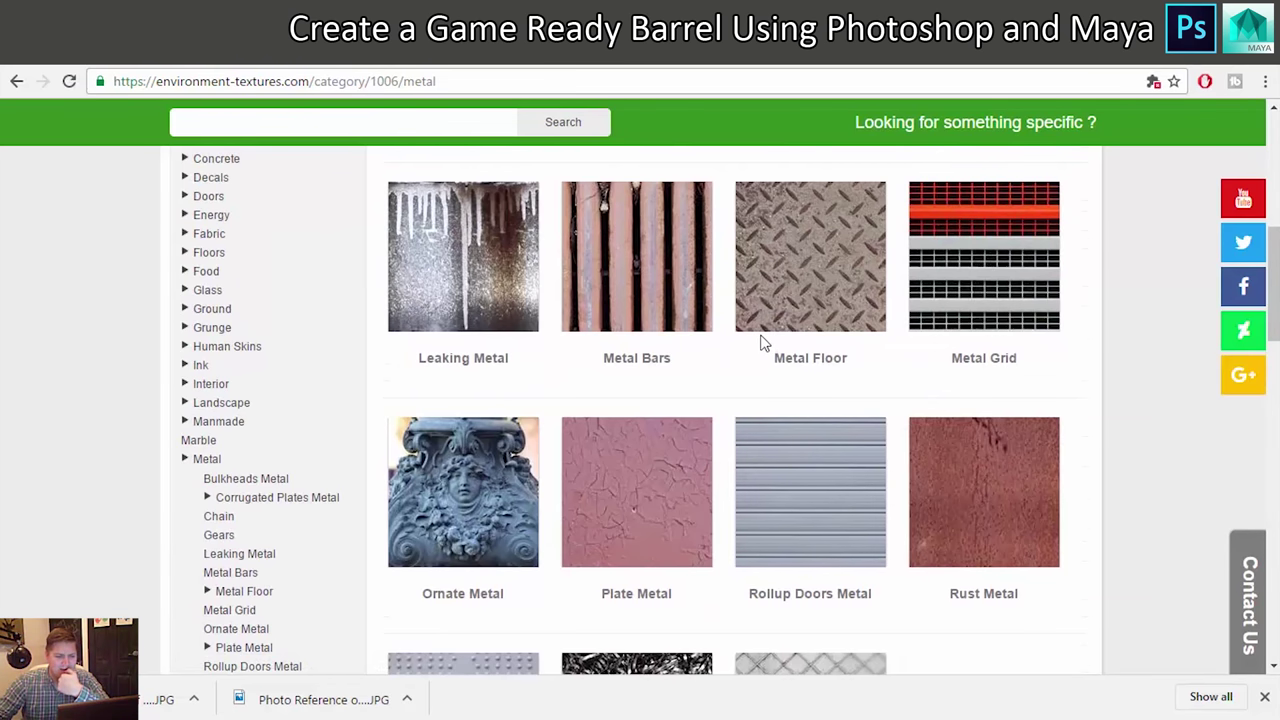
click(663, 470)
scroll(683, 376, down, 2)
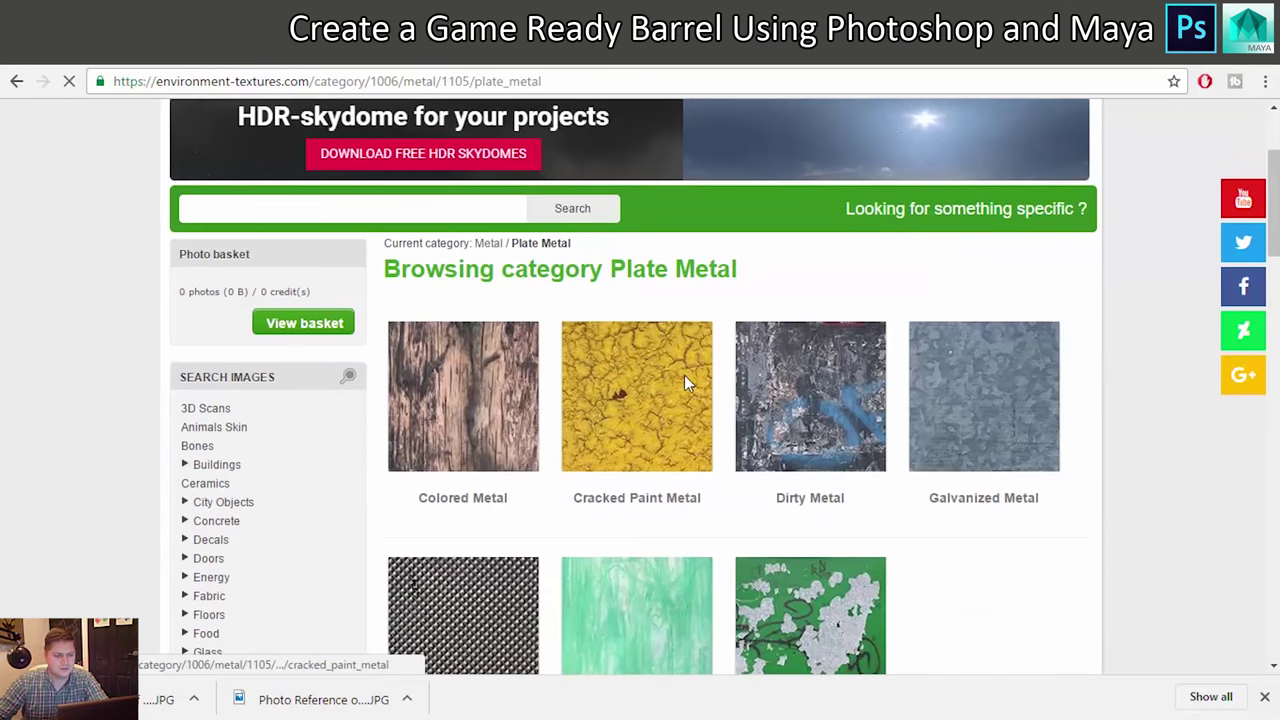
scroll(684, 375, down, 3)
scroll(685, 378, up, 2)
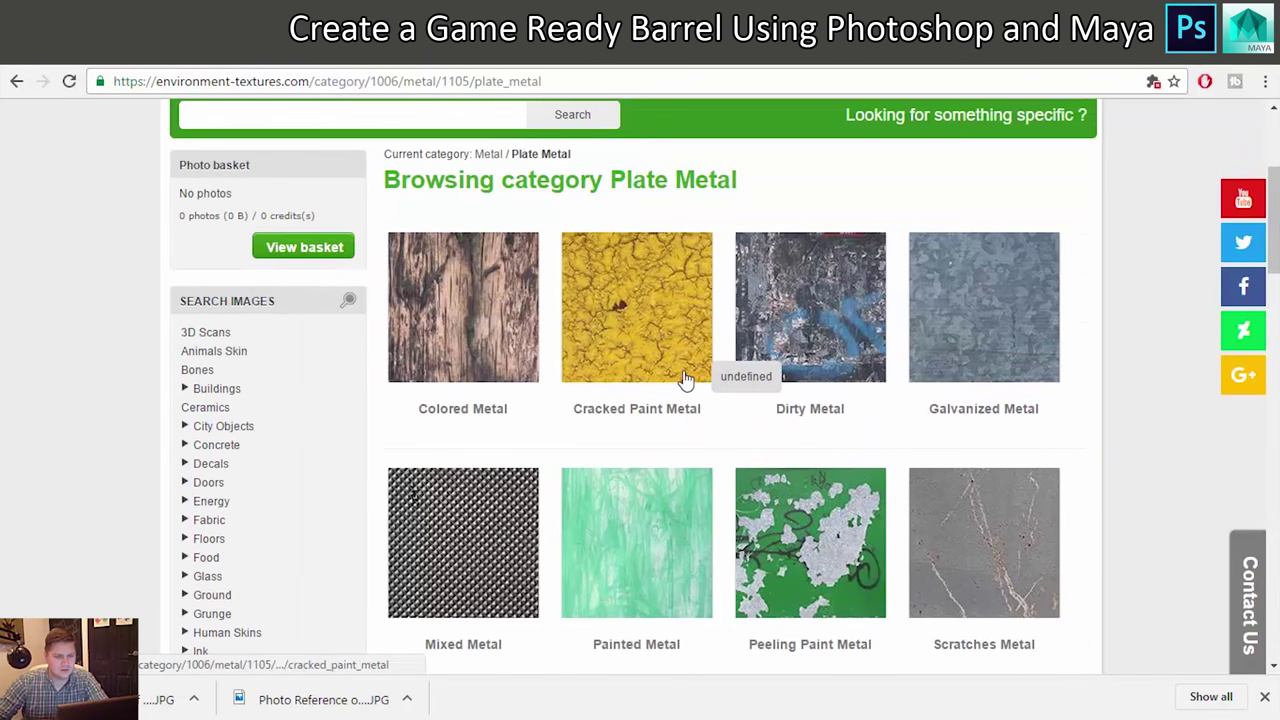
scroll(908, 242, down, 1)
scroll(912, 220, down, 2)
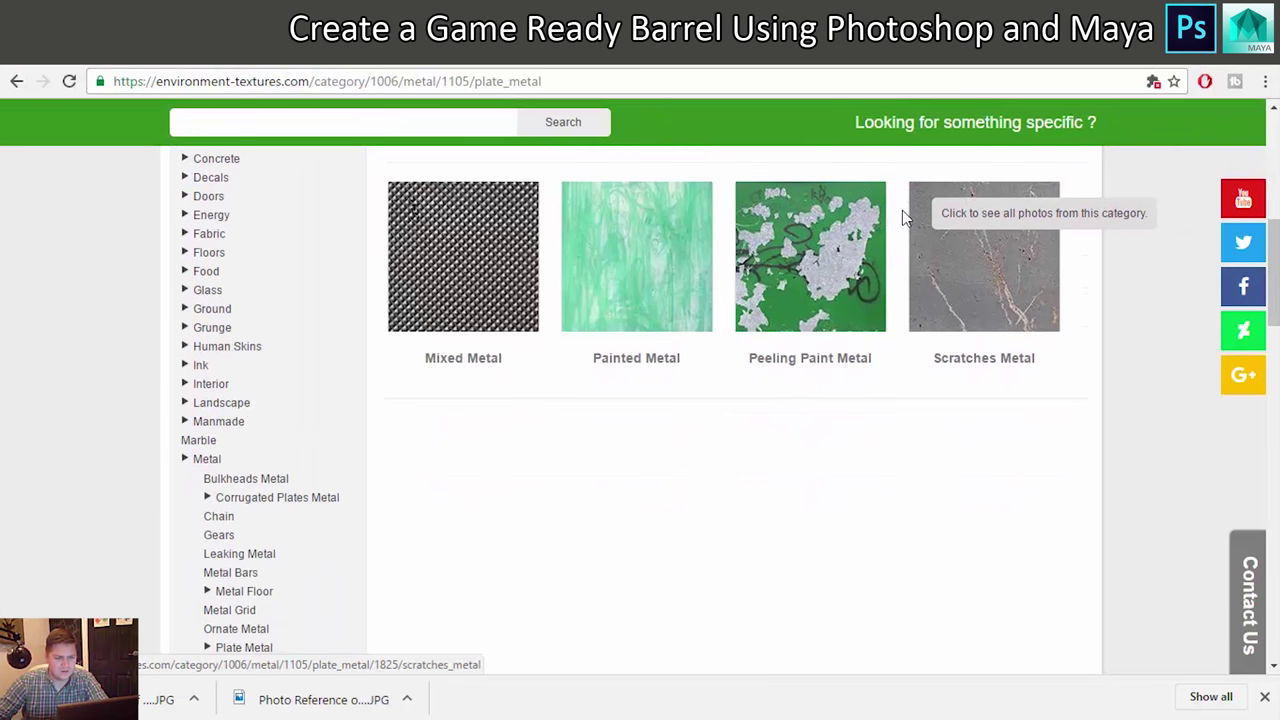
Open Scratches Metal and scroll through its 12 scratched metal photos
click(966, 252)
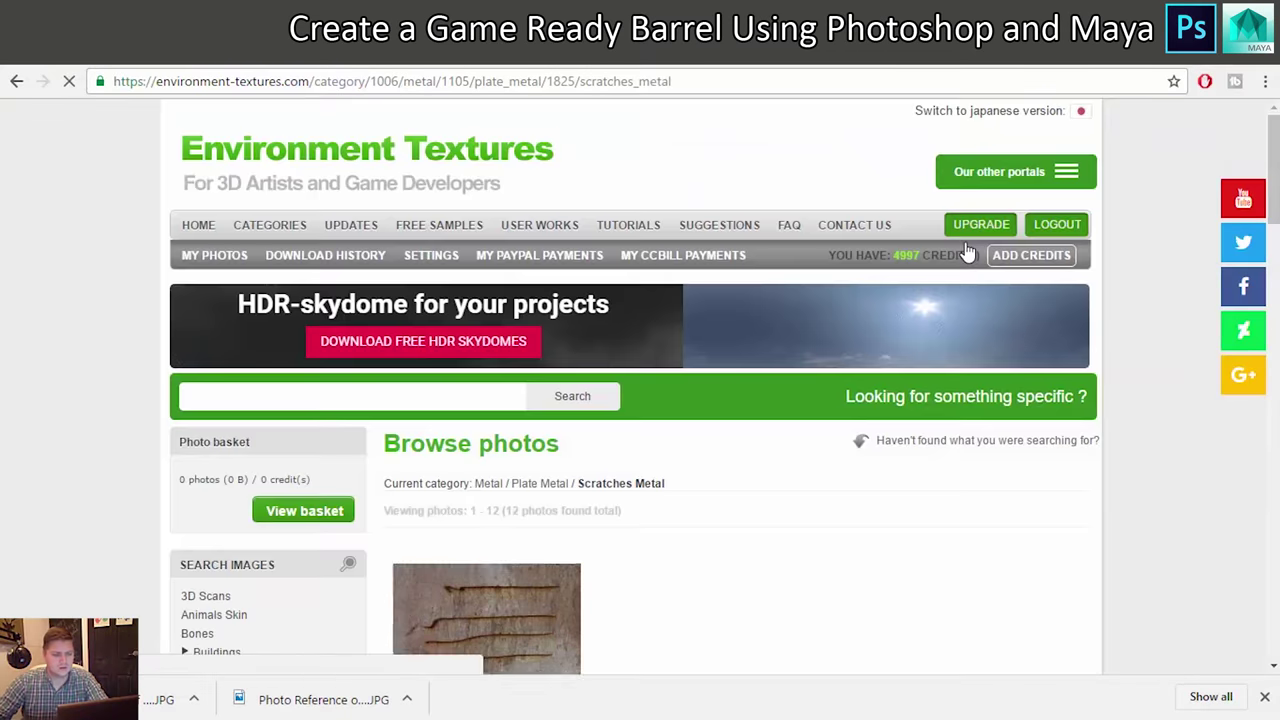
scroll(965, 246, down, 3)
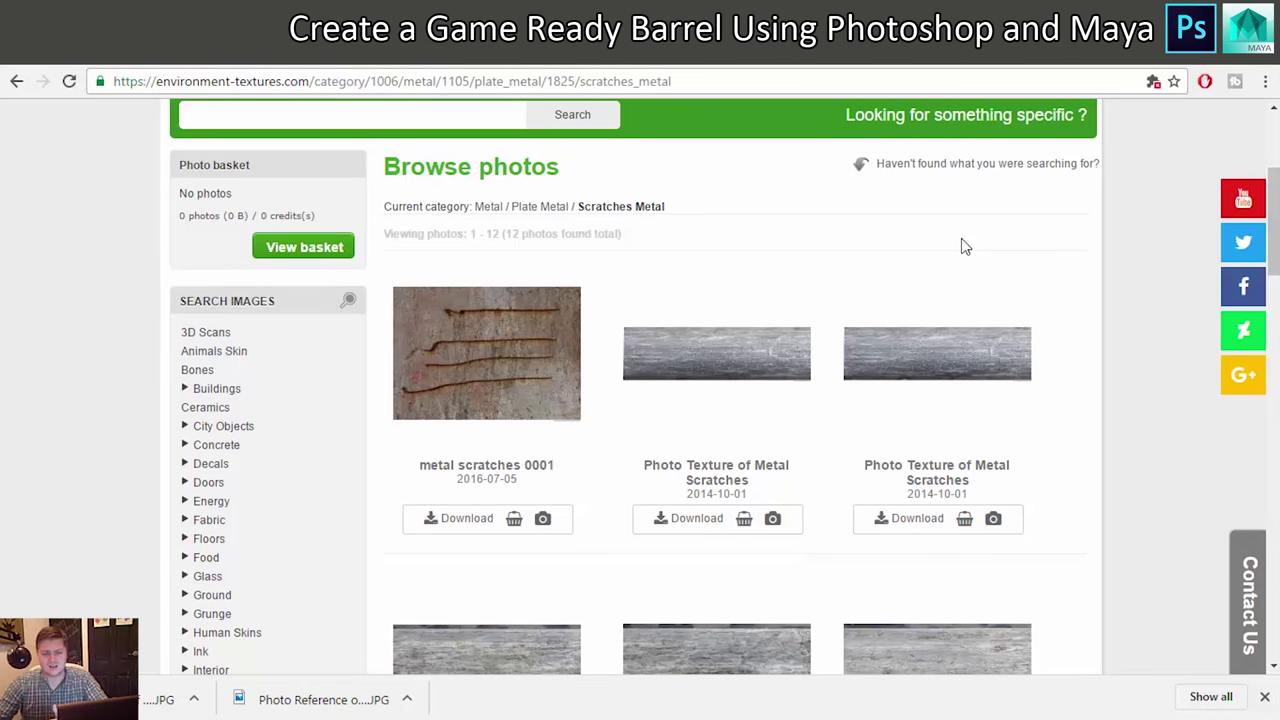
scroll(966, 246, down, 2)
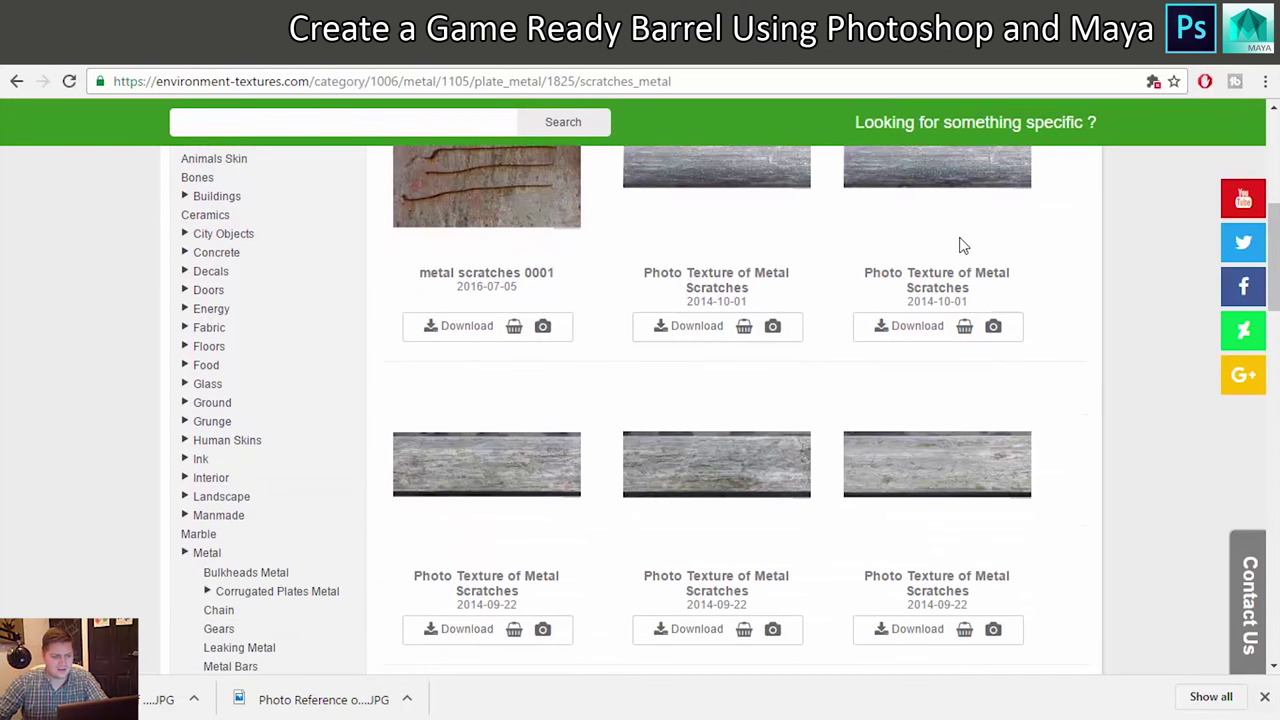
scroll(955, 250, up, 1)
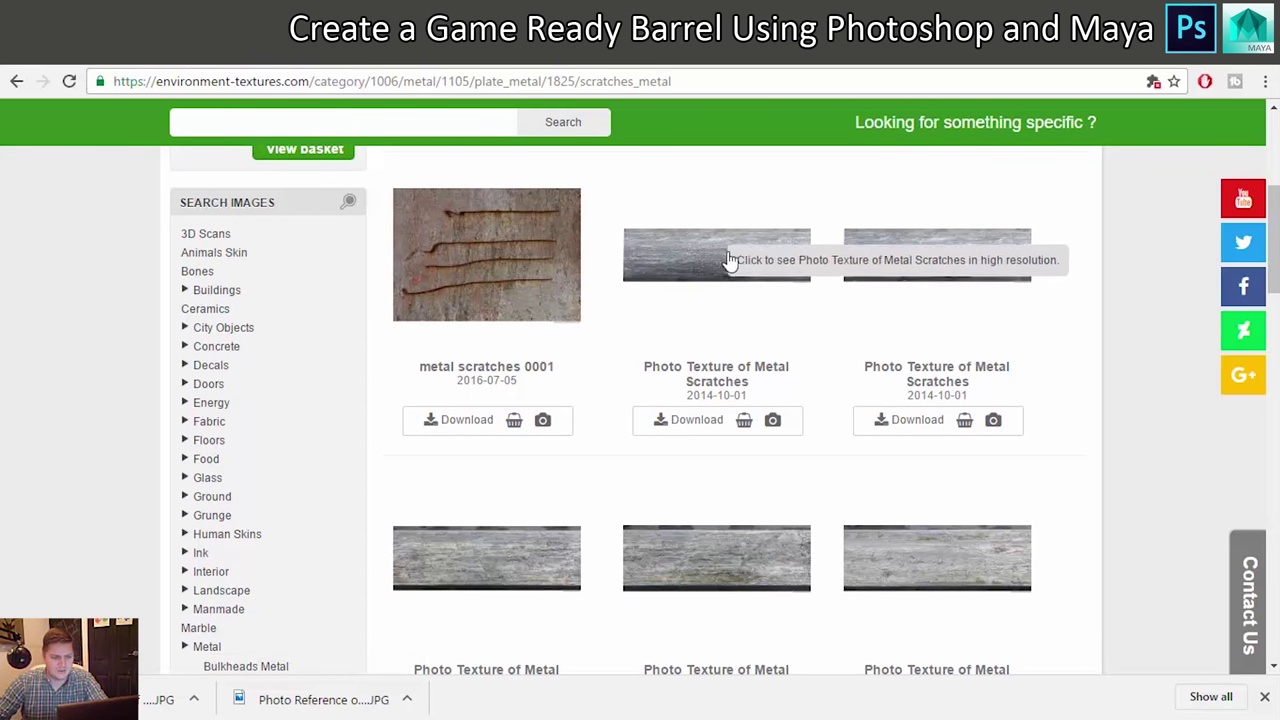
scroll(830, 265, down, 3)
scroll(835, 265, down, 3)
scroll(835, 265, down, 3)
scroll(835, 265, down, 3)
scroll(835, 263, up, 10)
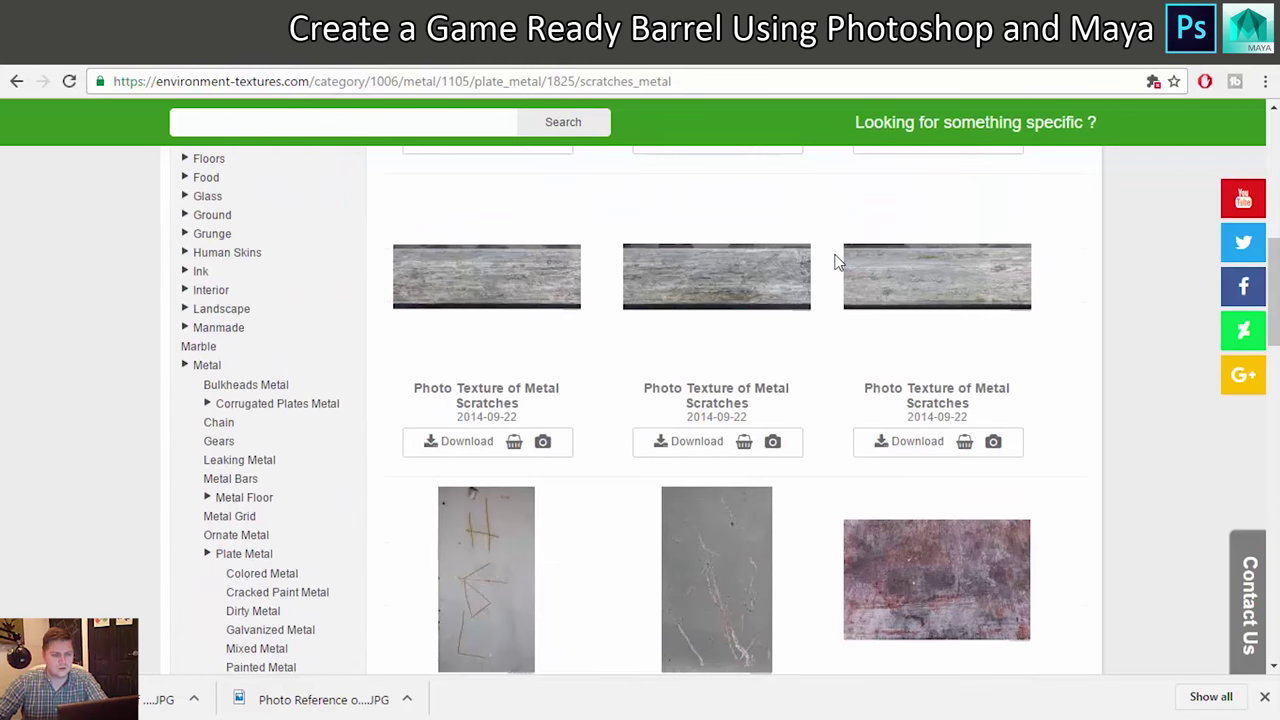
scroll(812, 280, up, 5)
scroll(800, 290, up, 1)
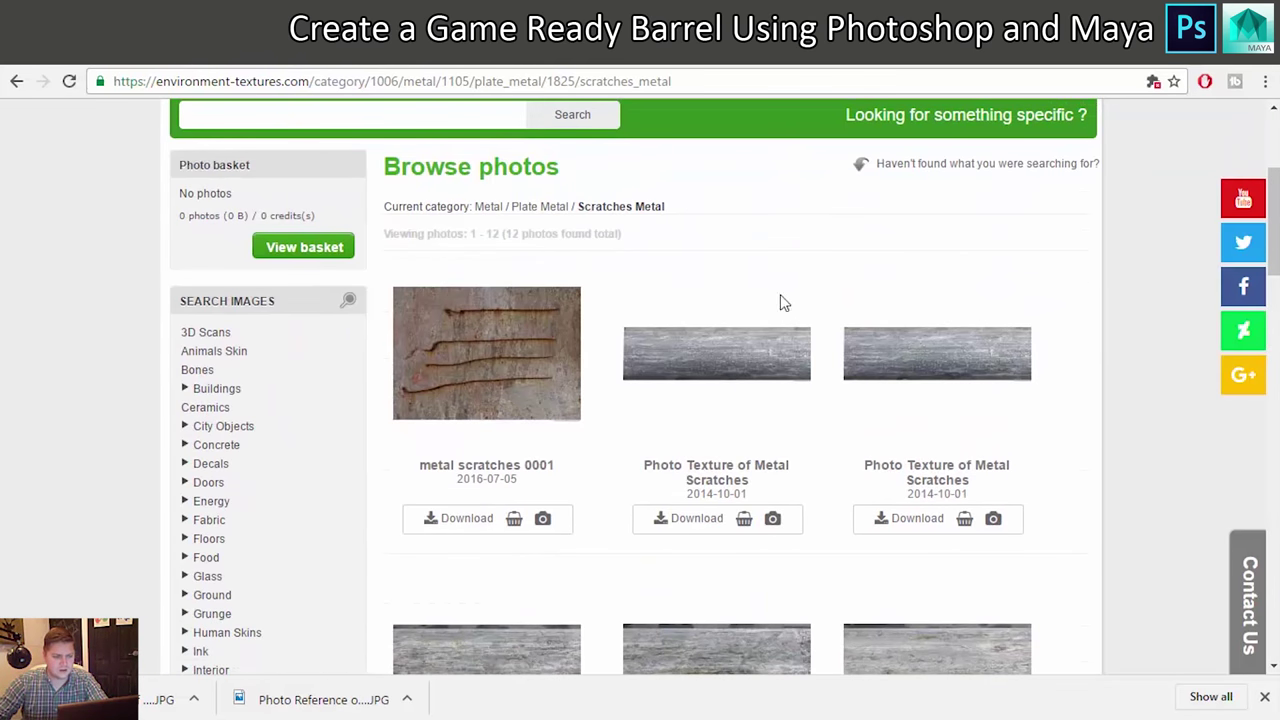
Look at two scratched metal photos' detail pages, returning to the listing each time
click(734, 345)
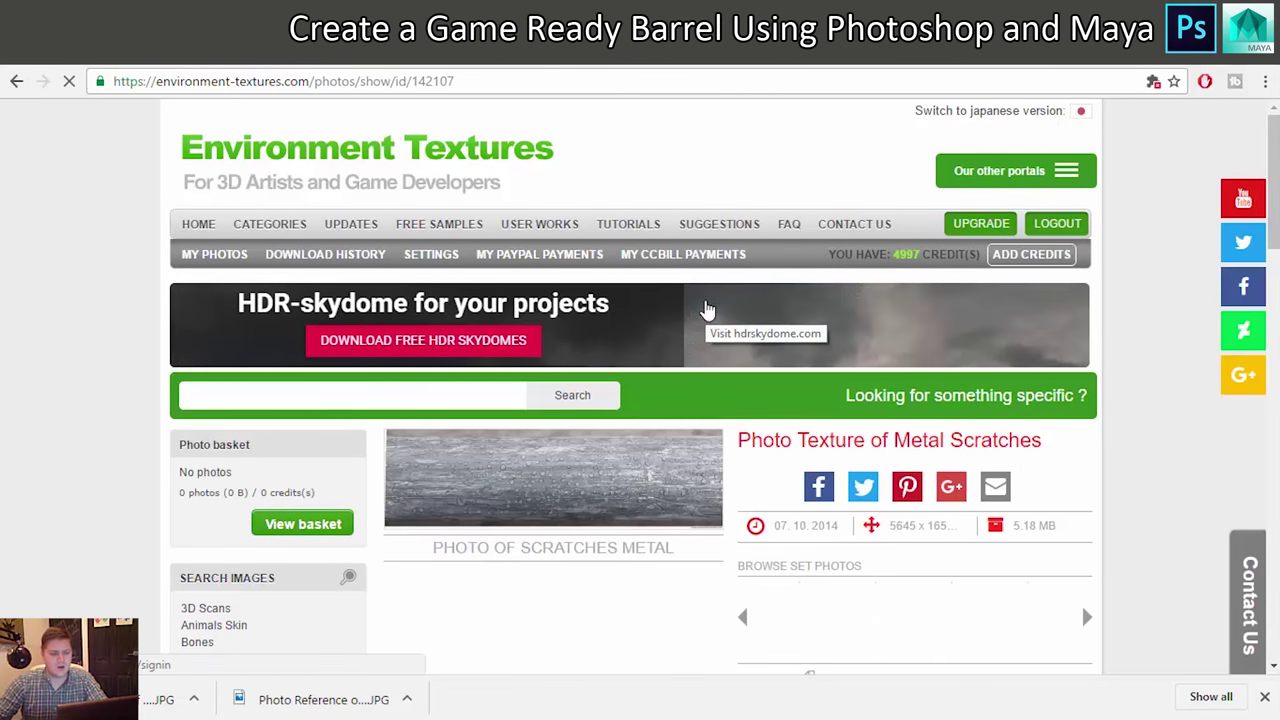
scroll(677, 390, down, 2)
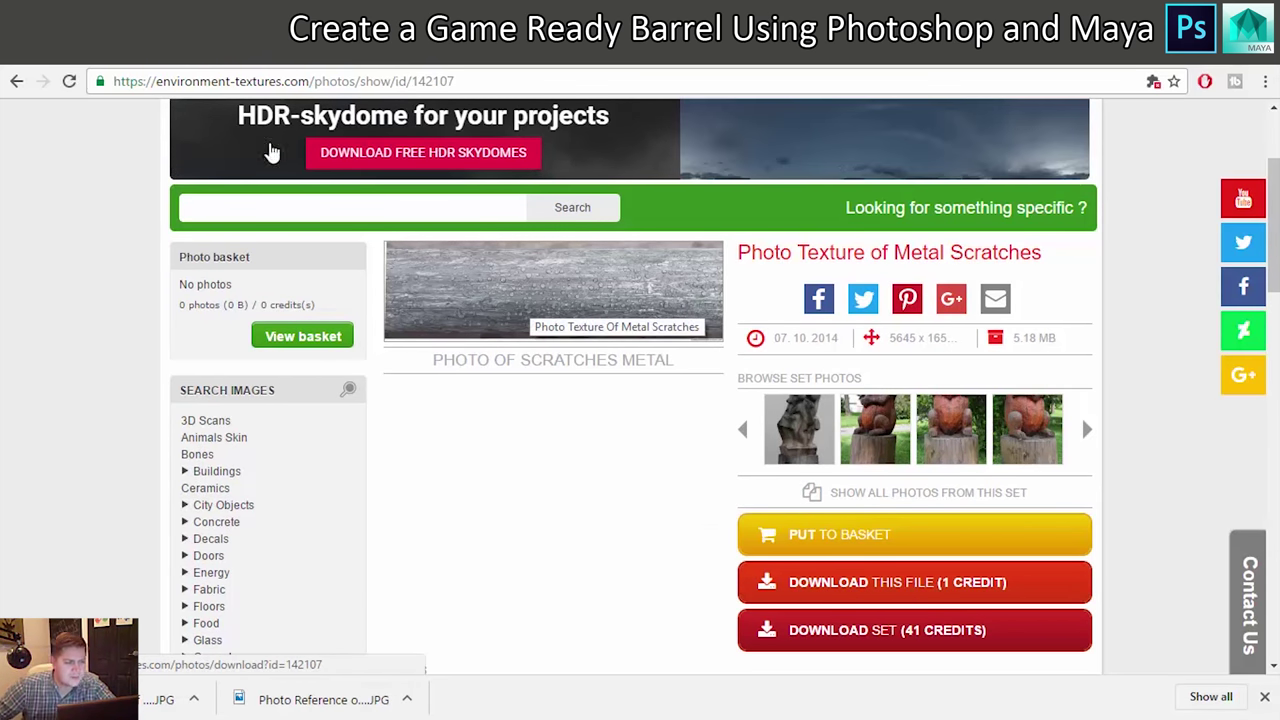
click(17, 81)
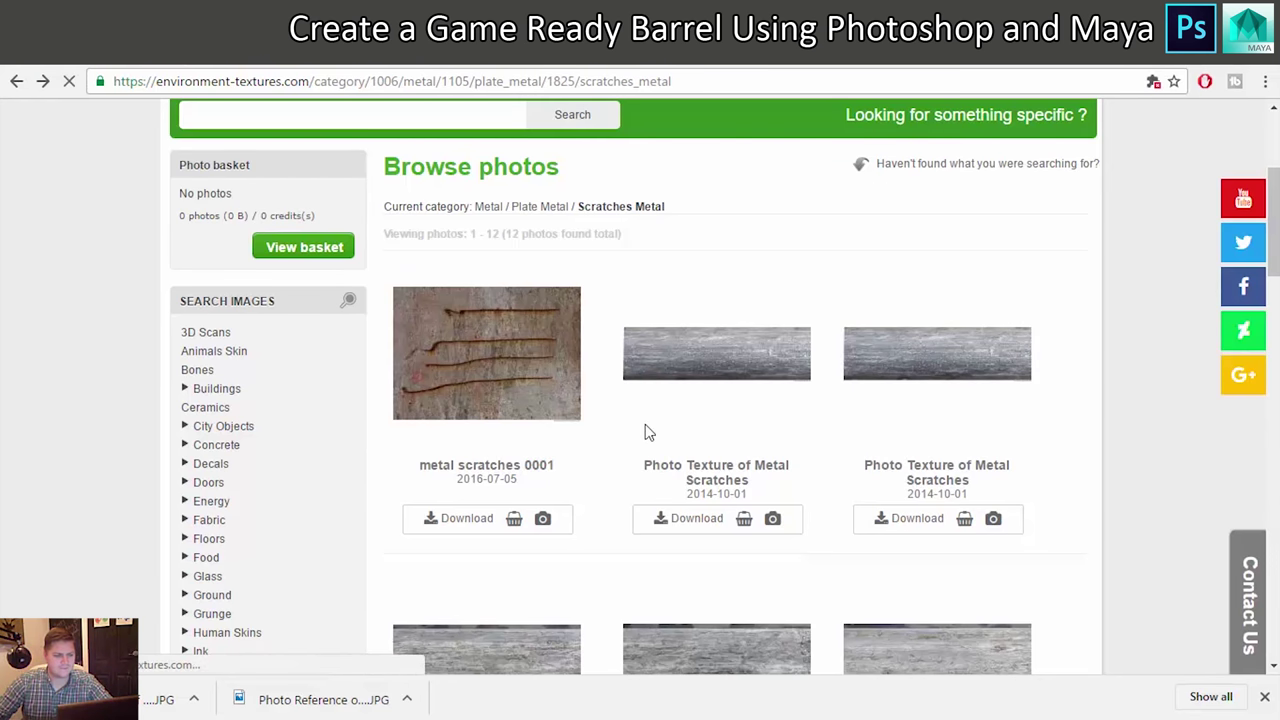
click(646, 432)
scroll(673, 417, down, 4)
scroll(673, 424, up, 3)
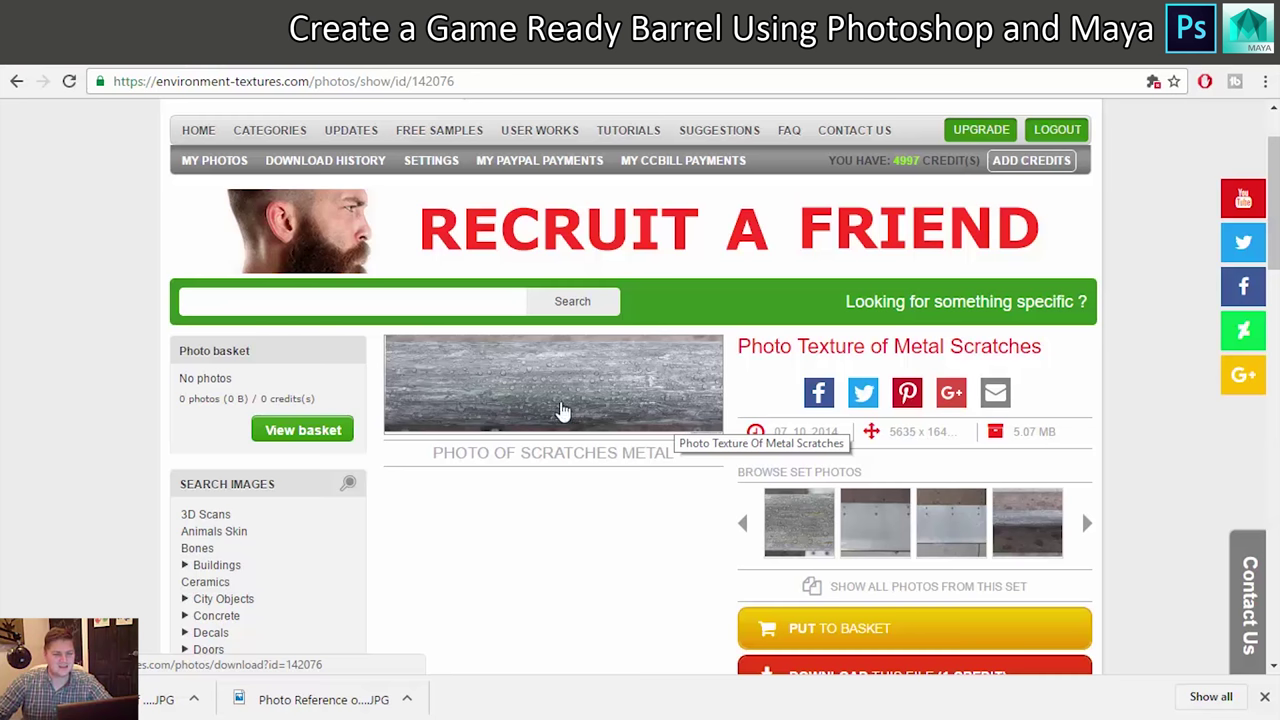
key(alt+Left)
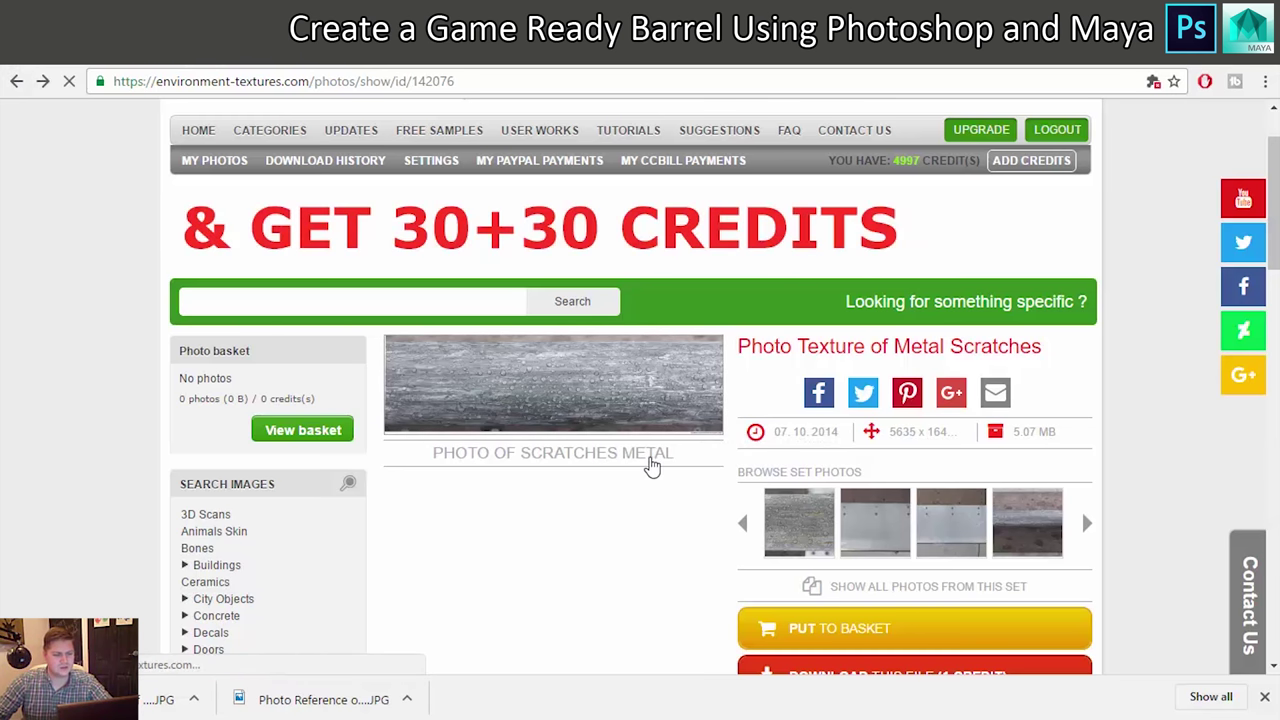
Go back to the Plate Metal page and open the Galvanized Metal category
scroll(640, 458, down, 5)
scroll(658, 456, down, 10)
scroll(660, 454, up, 1)
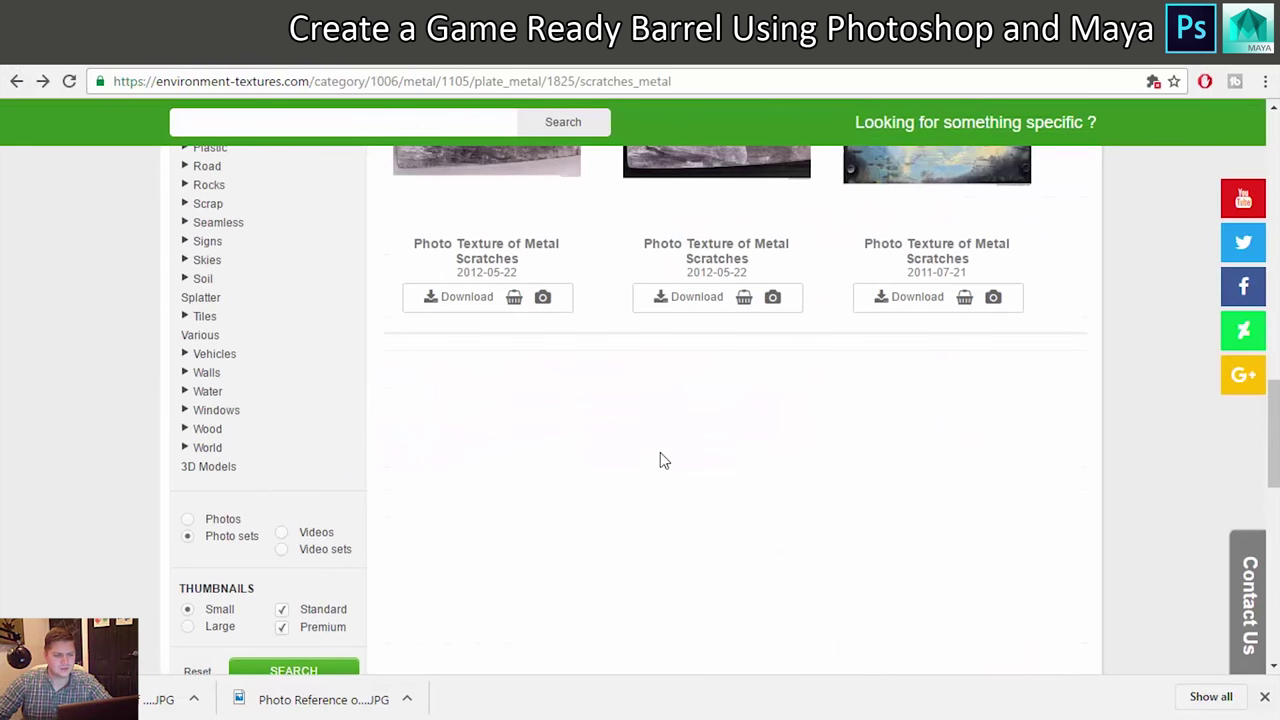
scroll(660, 454, up, 3)
scroll(664, 456, up, 4)
scroll(664, 456, up, 1)
scroll(664, 456, up, 2)
key(alt+Left)
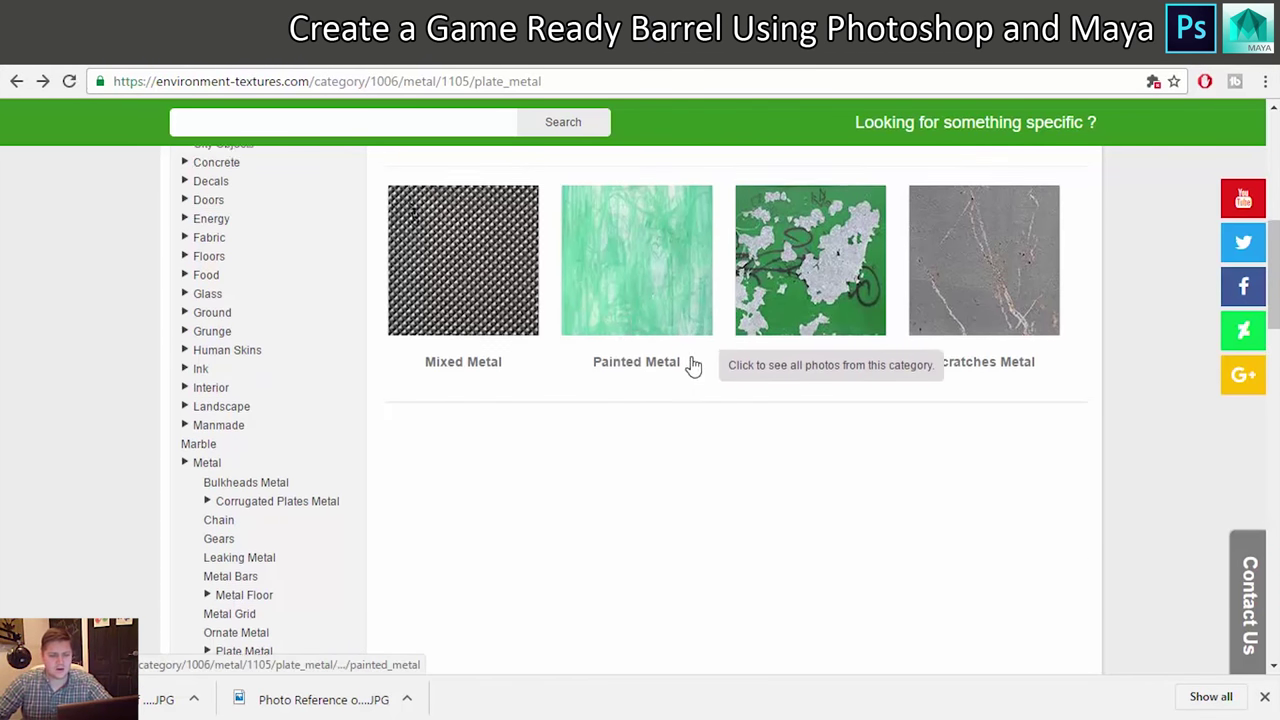
scroll(691, 363, up, 2)
scroll(695, 362, up, 1)
scroll(695, 362, up, 1)
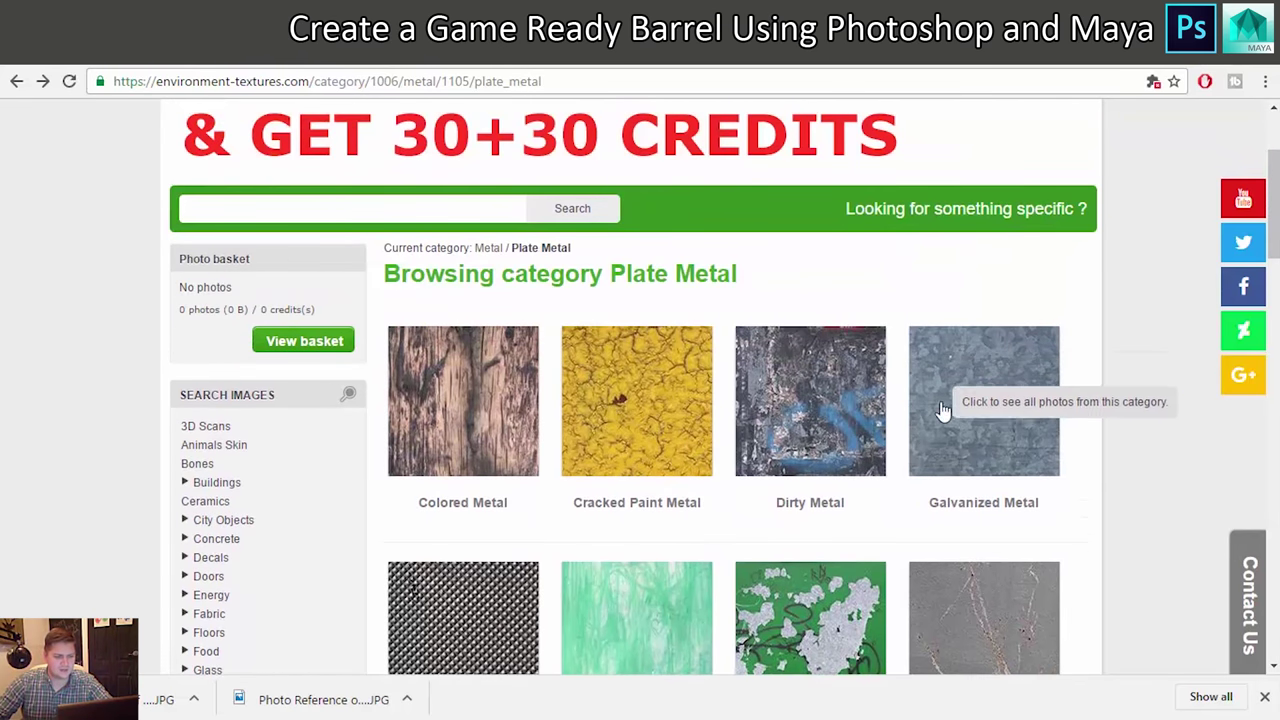
click(966, 403)
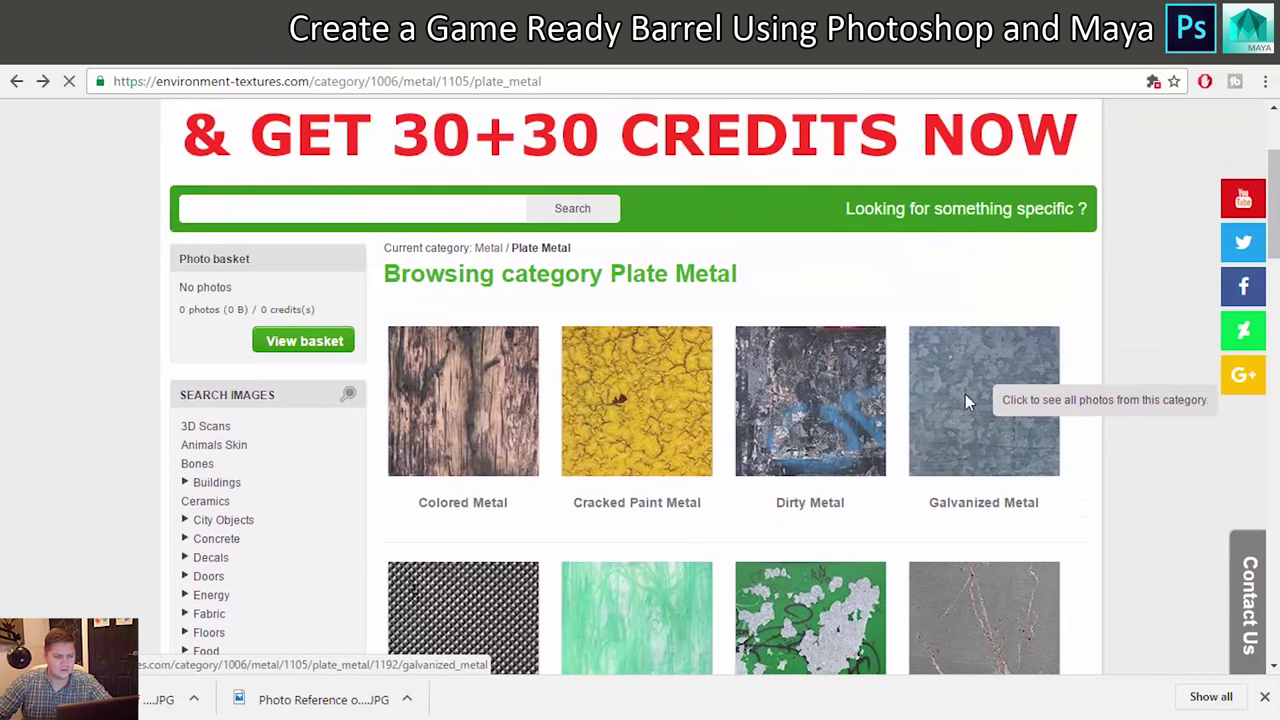
Download the Metal Plate 0003 galvanized photo and snap the browser to the right half
scroll(966, 400, down, 3)
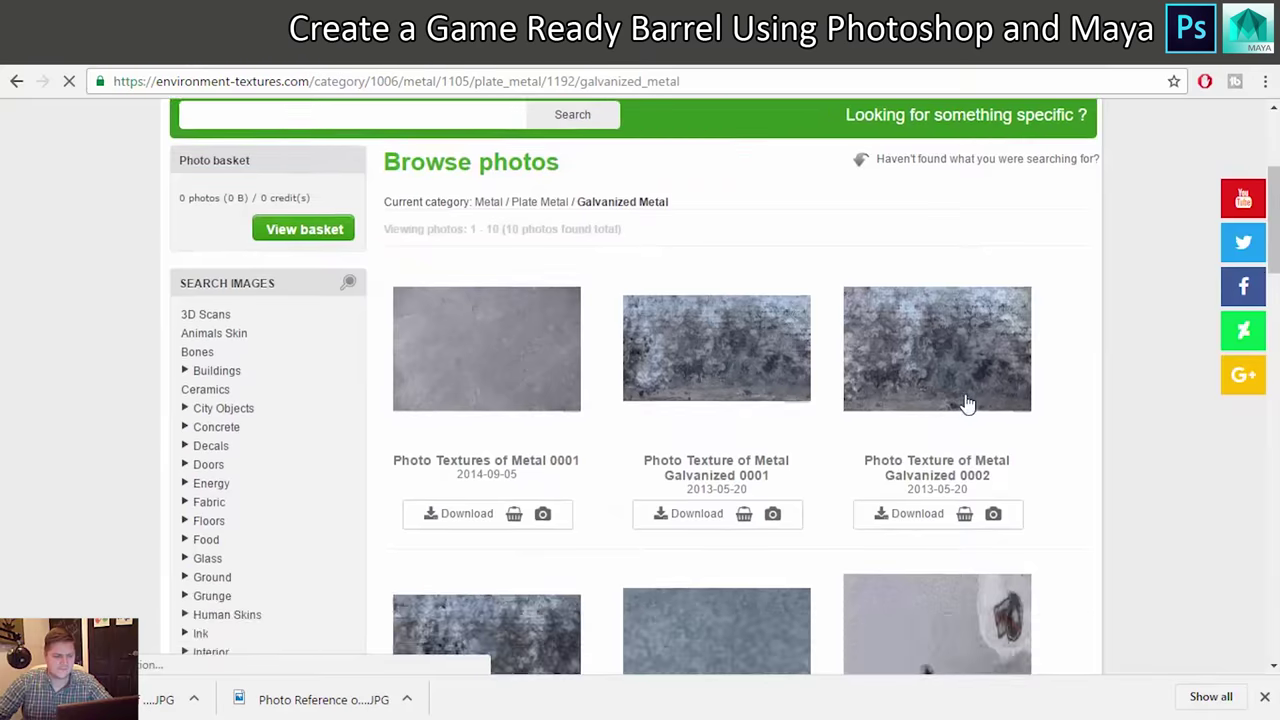
scroll(970, 400, down, 7)
scroll(965, 395, up, 1)
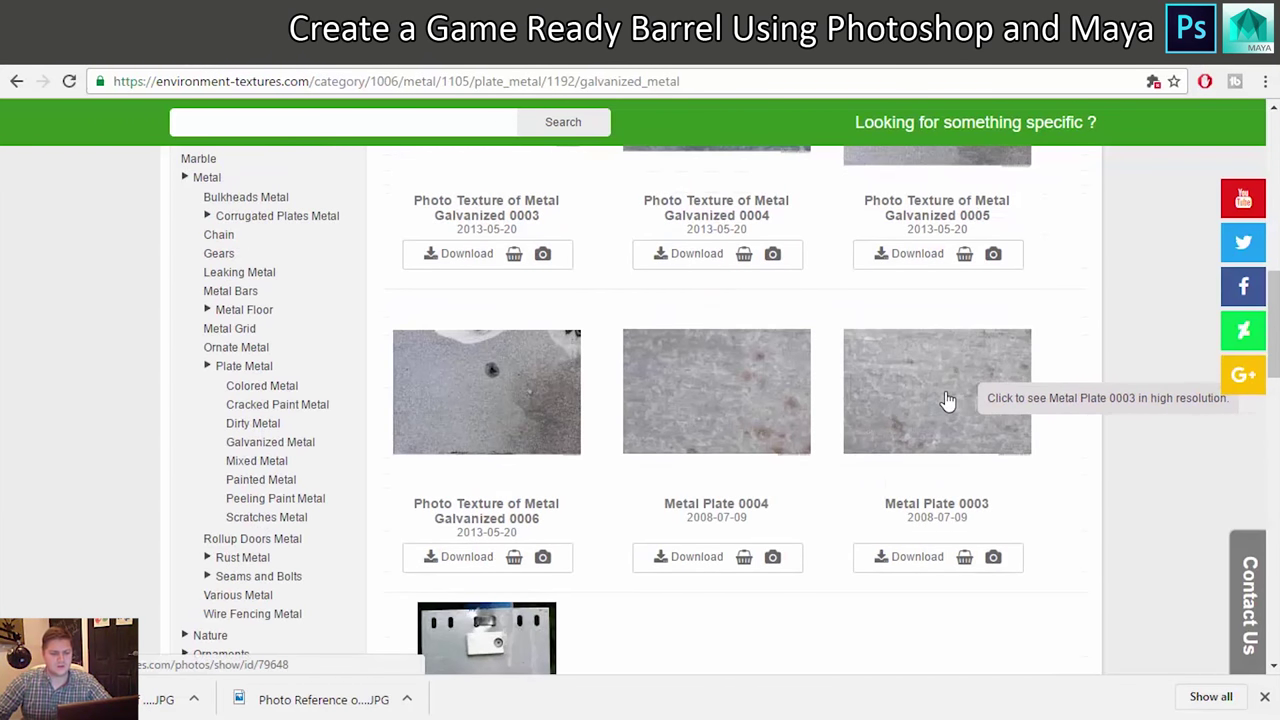
click(932, 396)
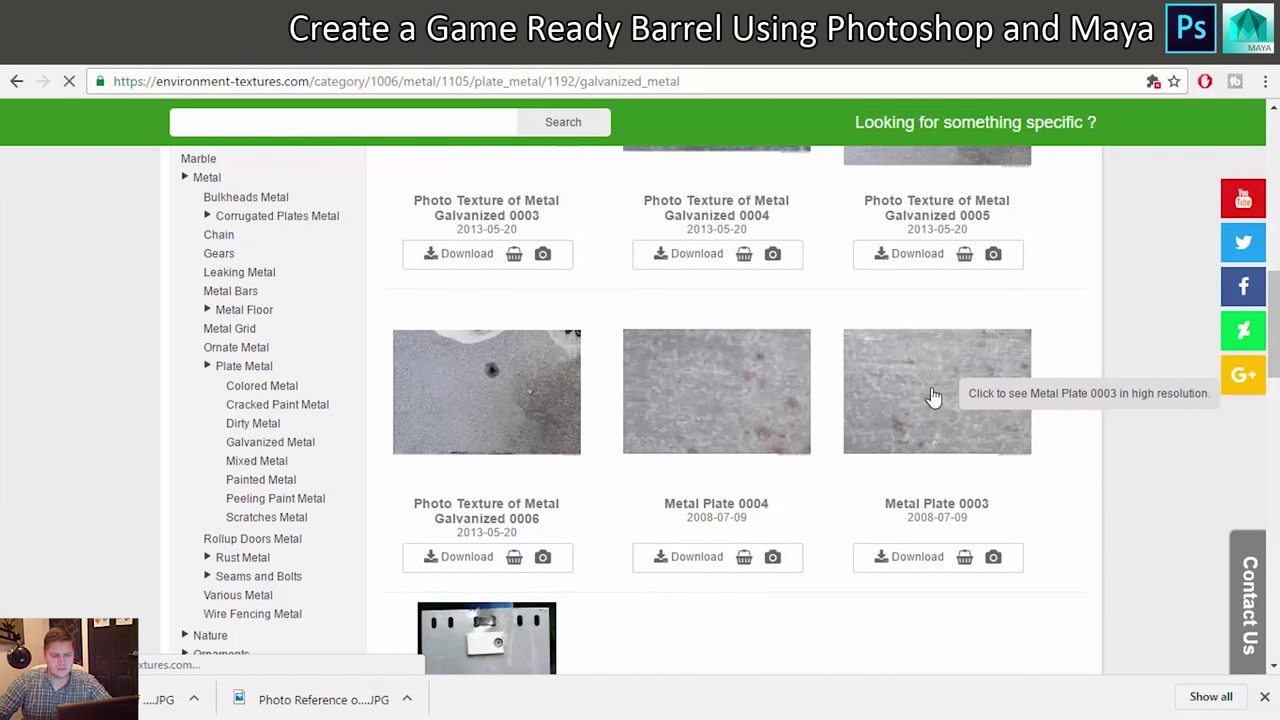
scroll(932, 393, down, 2)
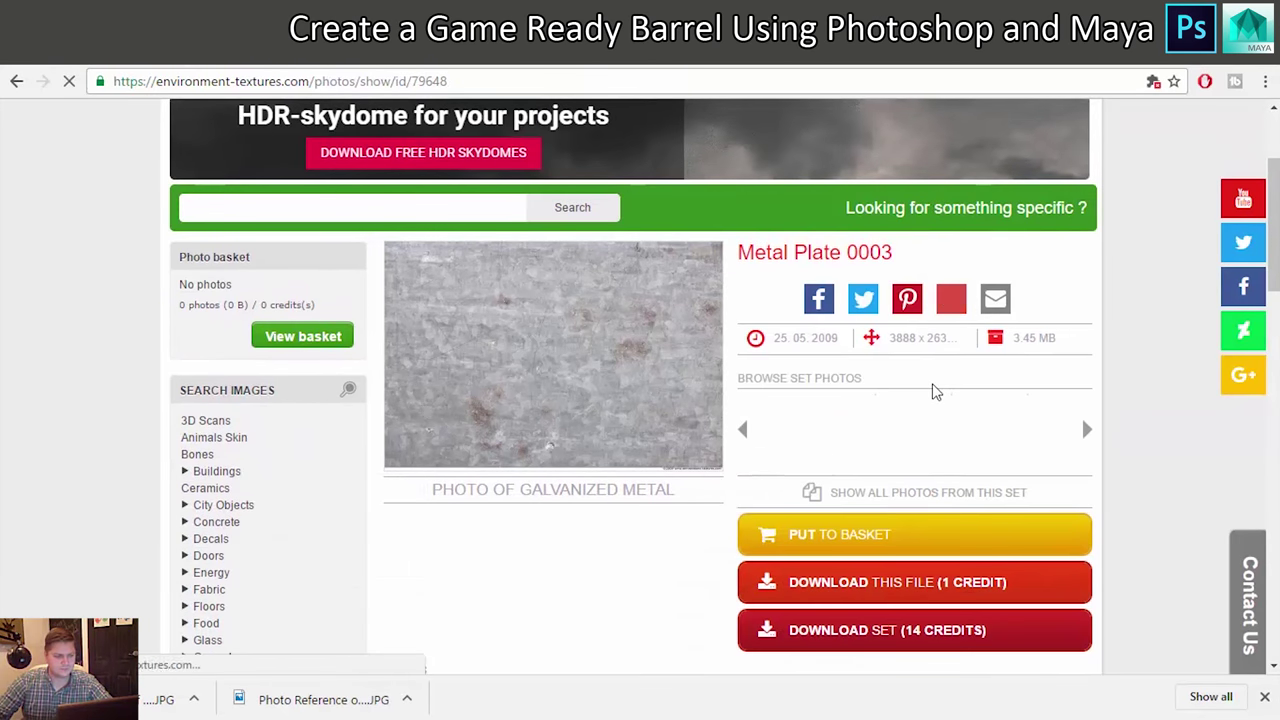
click(641, 354)
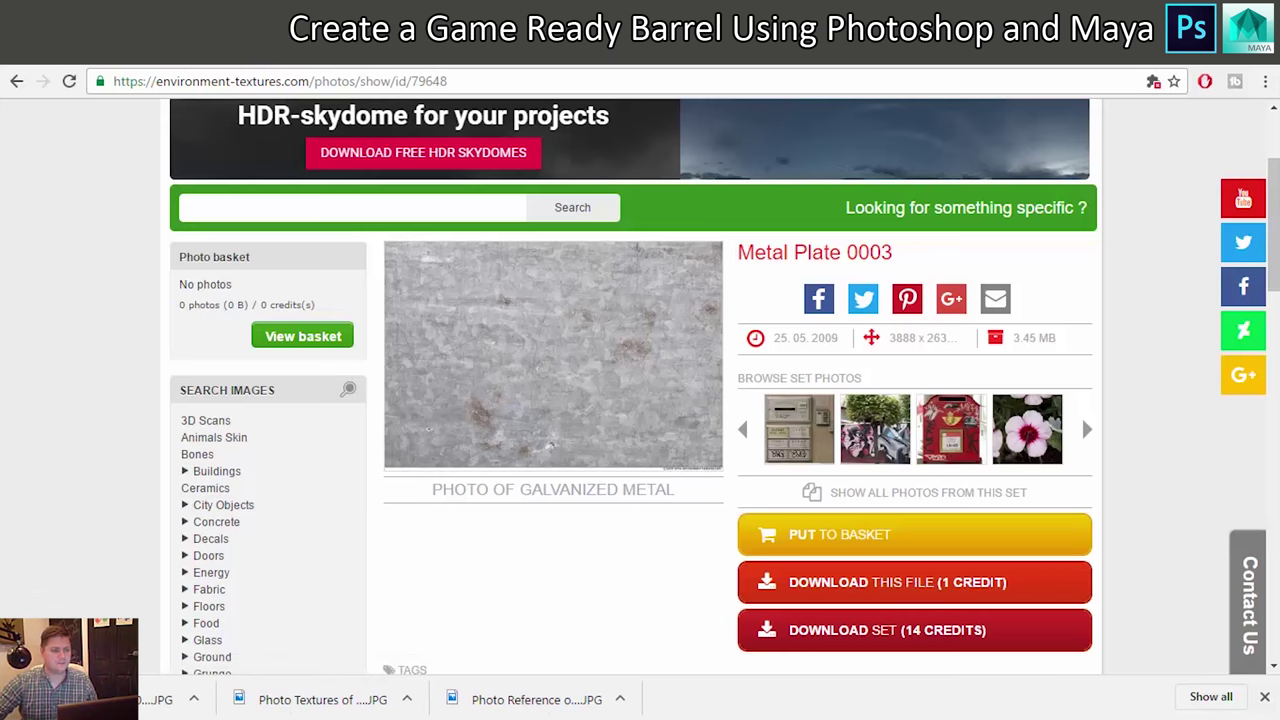
key(super+Right)
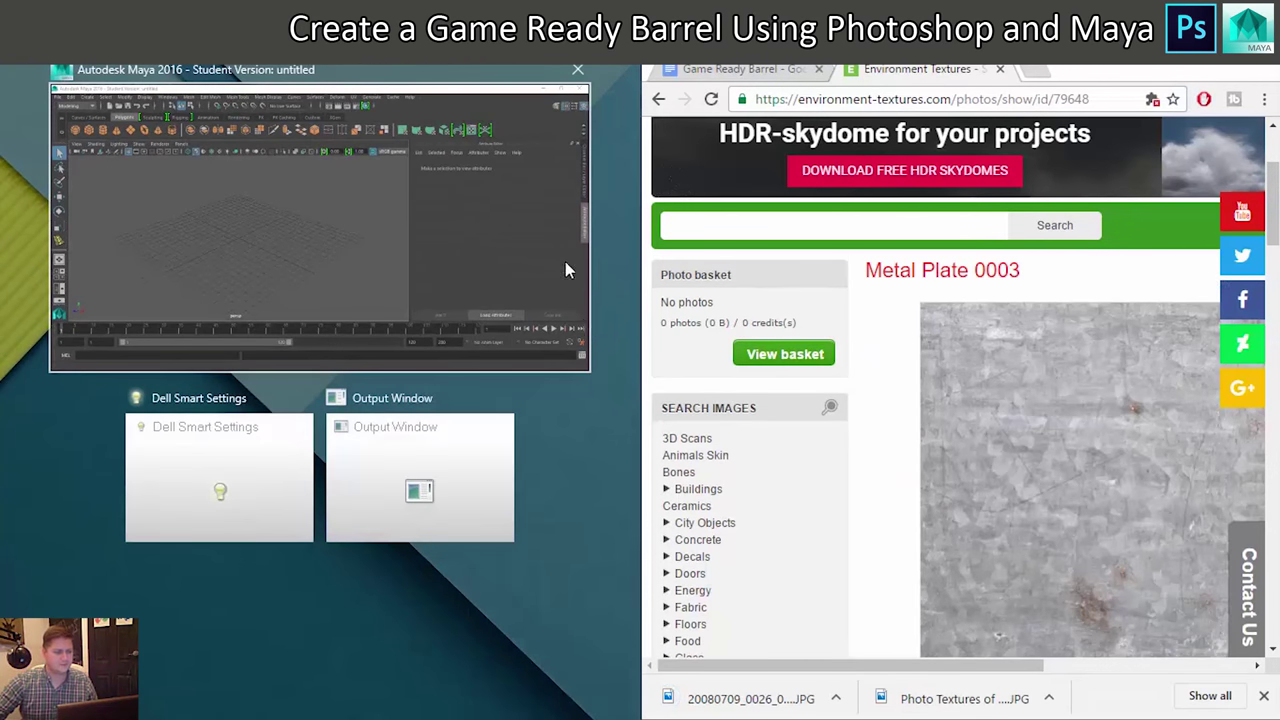
Open the Barrel project's sourceimages folder in a window on the left half of the screen
key(Return)
key(super+Up)
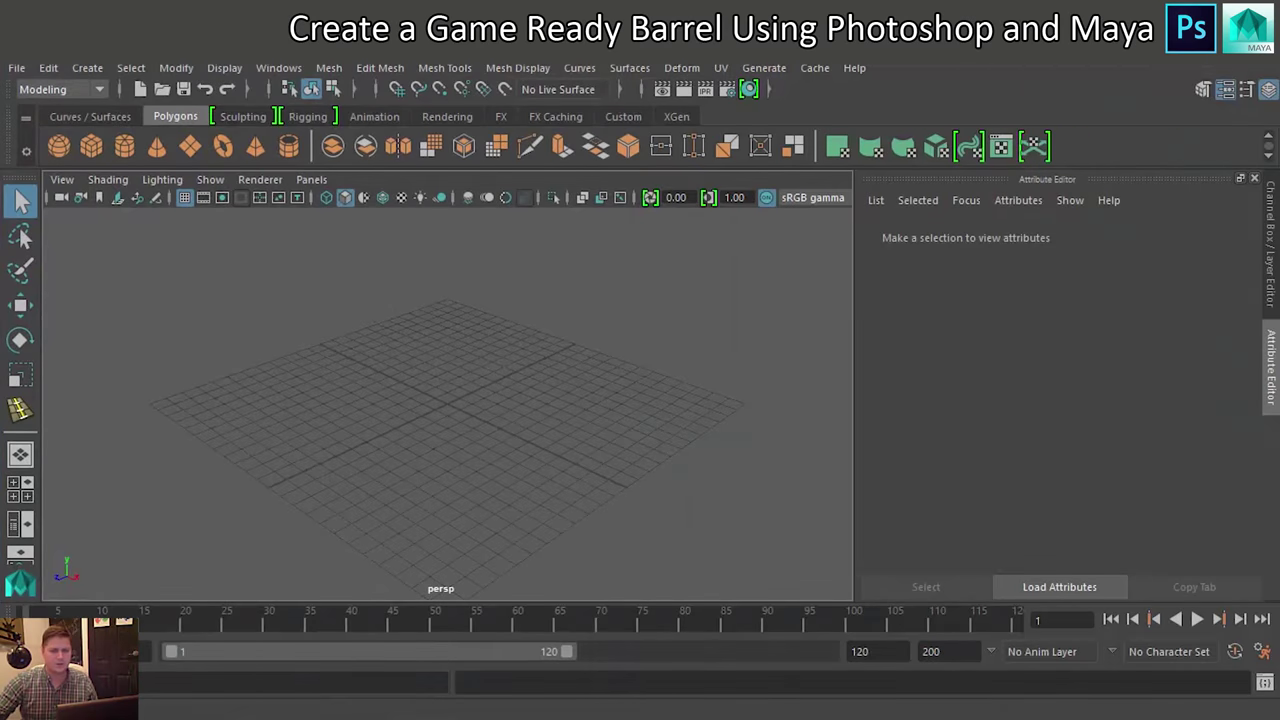
key(super+Down)
key(super+Down)
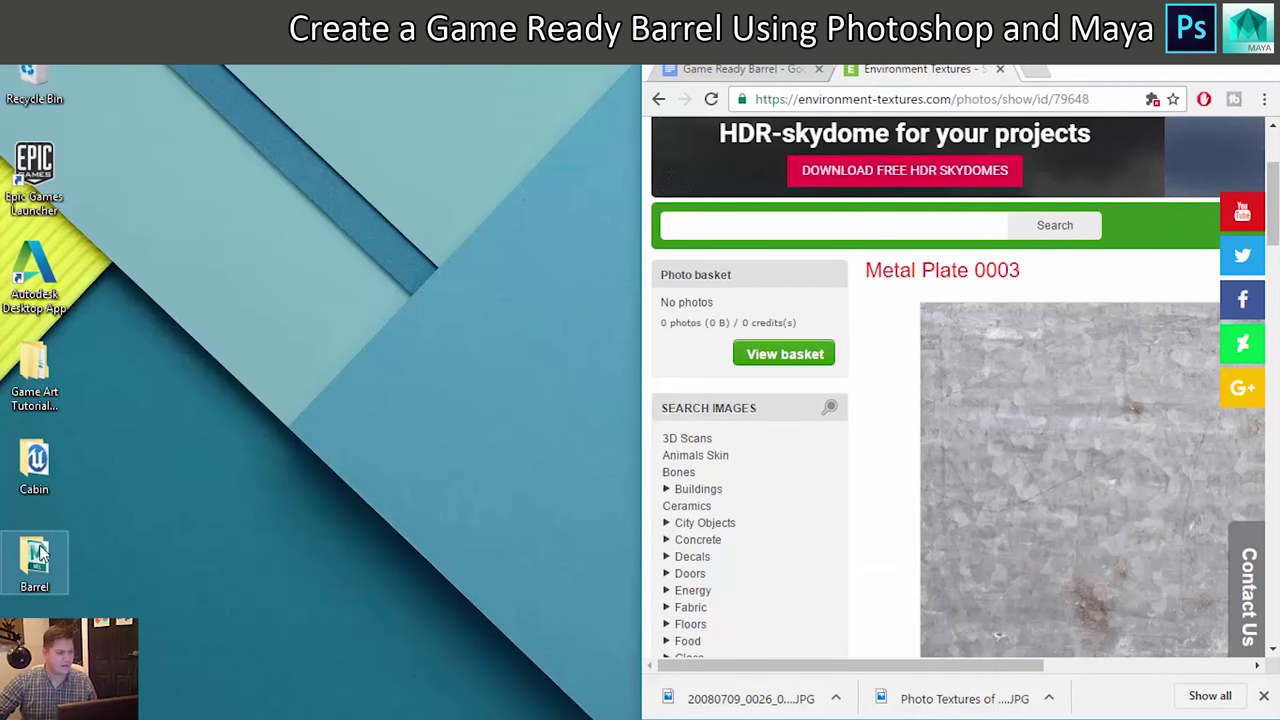
double_click(34, 560)
drag(494, 104, 0, 102)
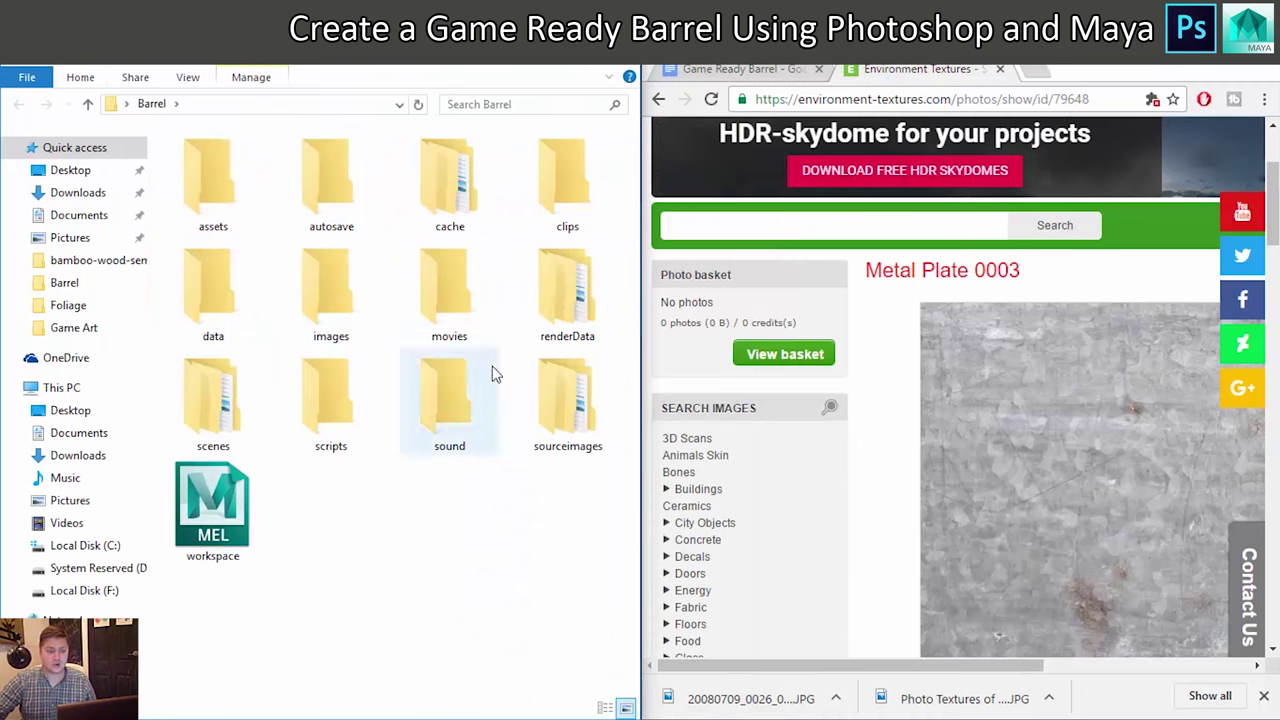
double_click(568, 400)
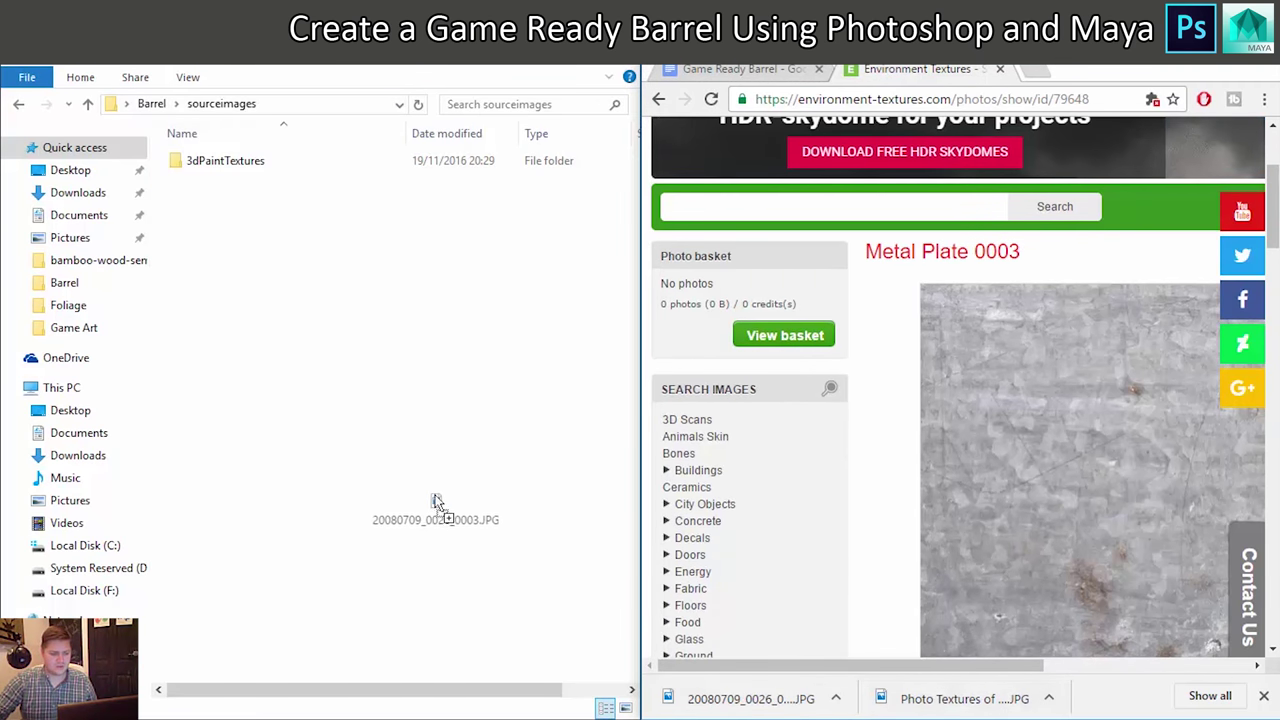
Copy the downloaded metal, wood and barrel reference photos into sourceimages
drag(775, 698, 443, 509)
drag(977, 706, 449, 491)
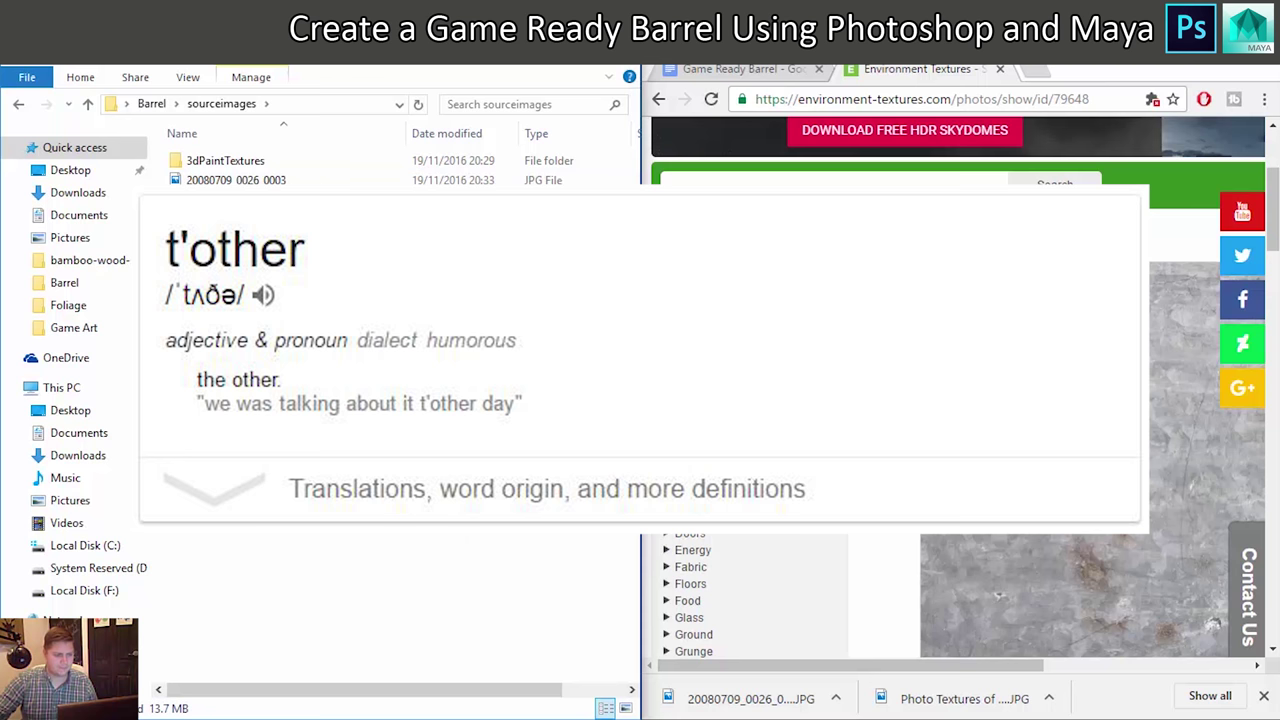
drag(640, 400, 503, 400)
drag(1100, 68, 1082, 68)
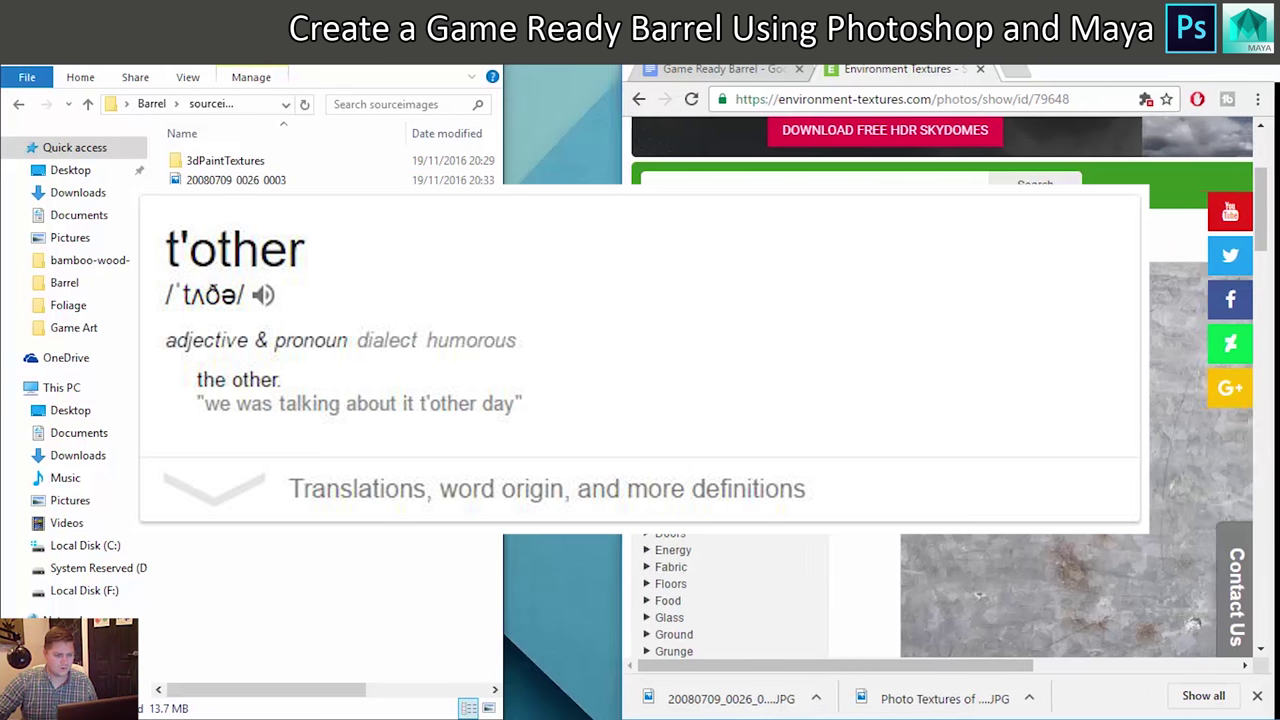
drag(993, 690, 212, 388)
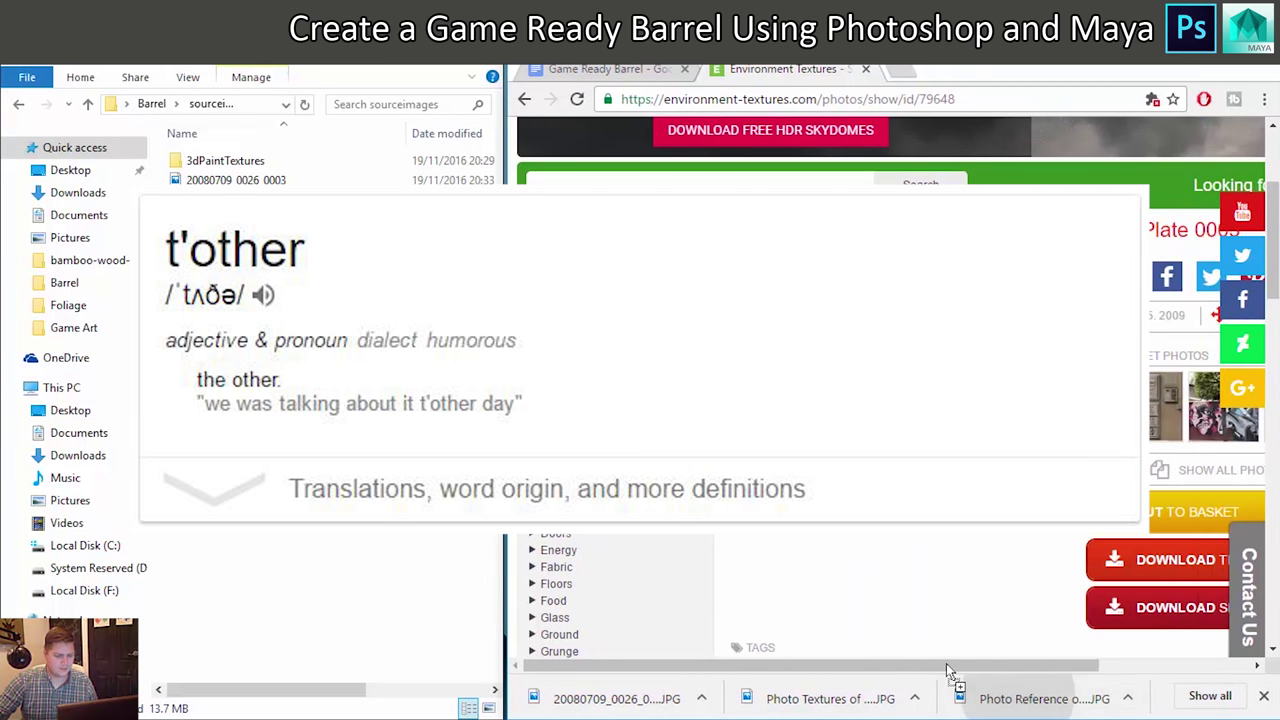
drag(240, 252, 270, 210)
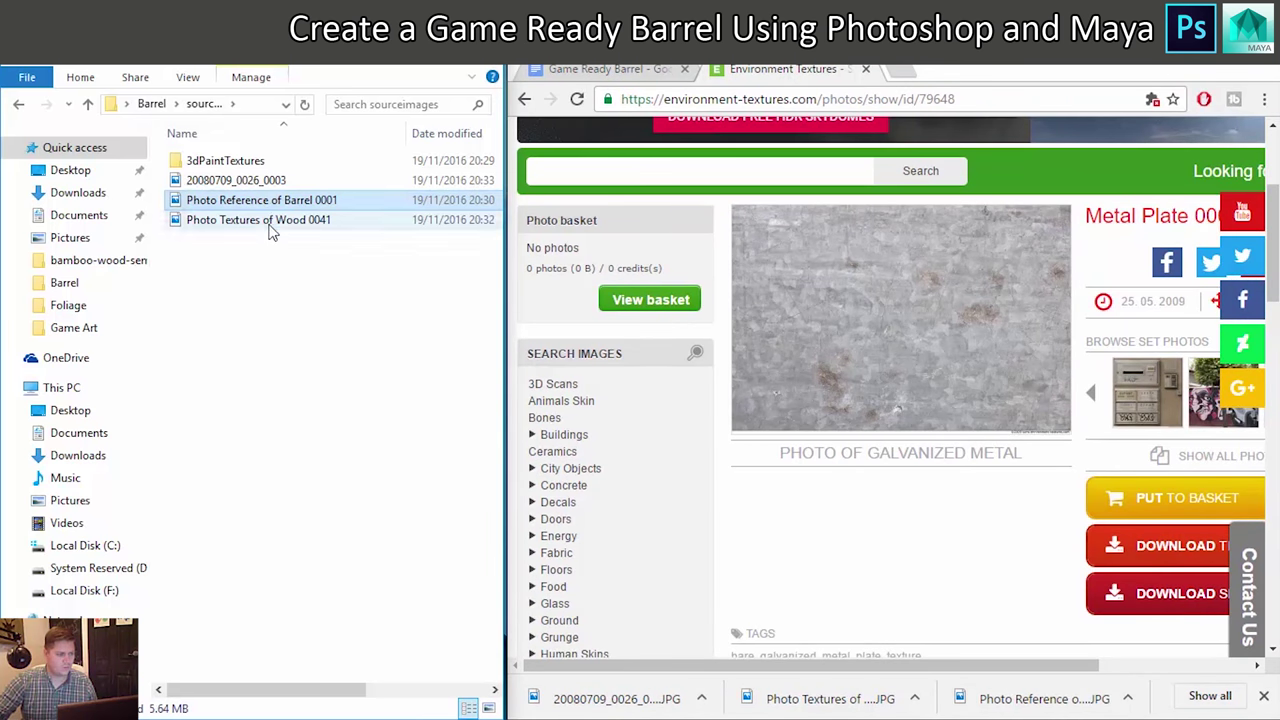
Rename the 20080709_0026_0003 photo to Metal
click(268, 205)
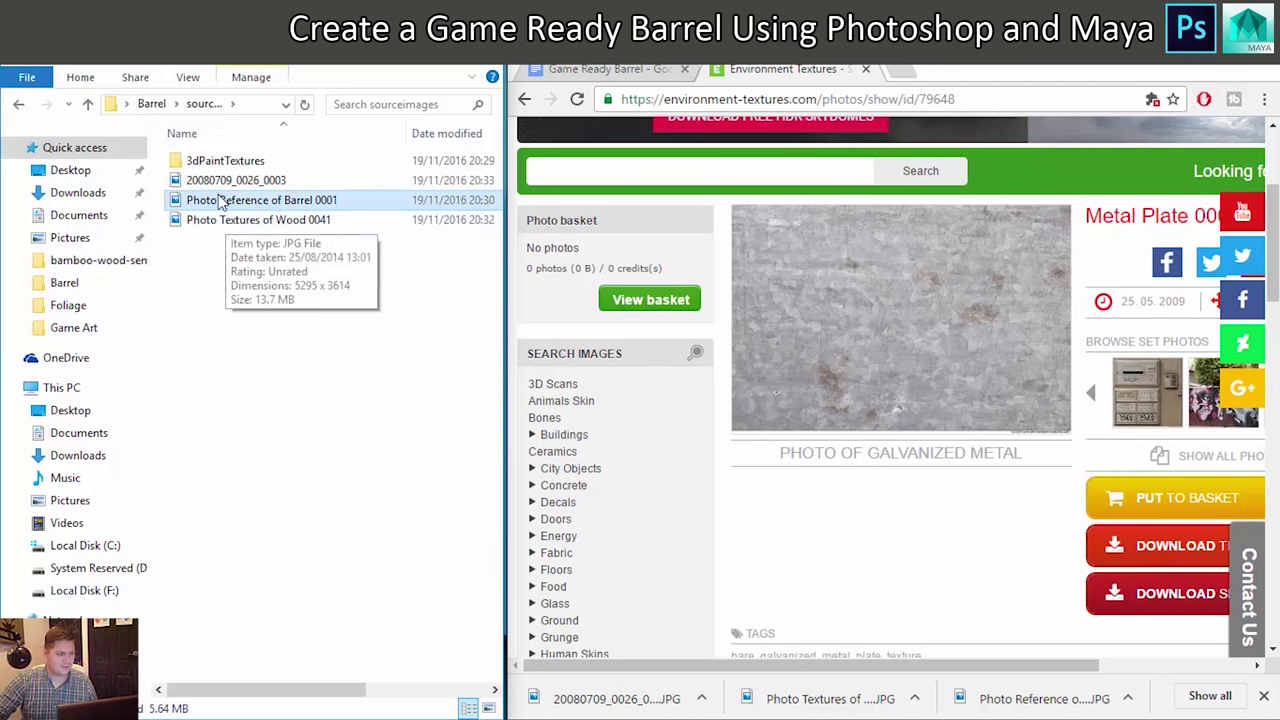
click(228, 182)
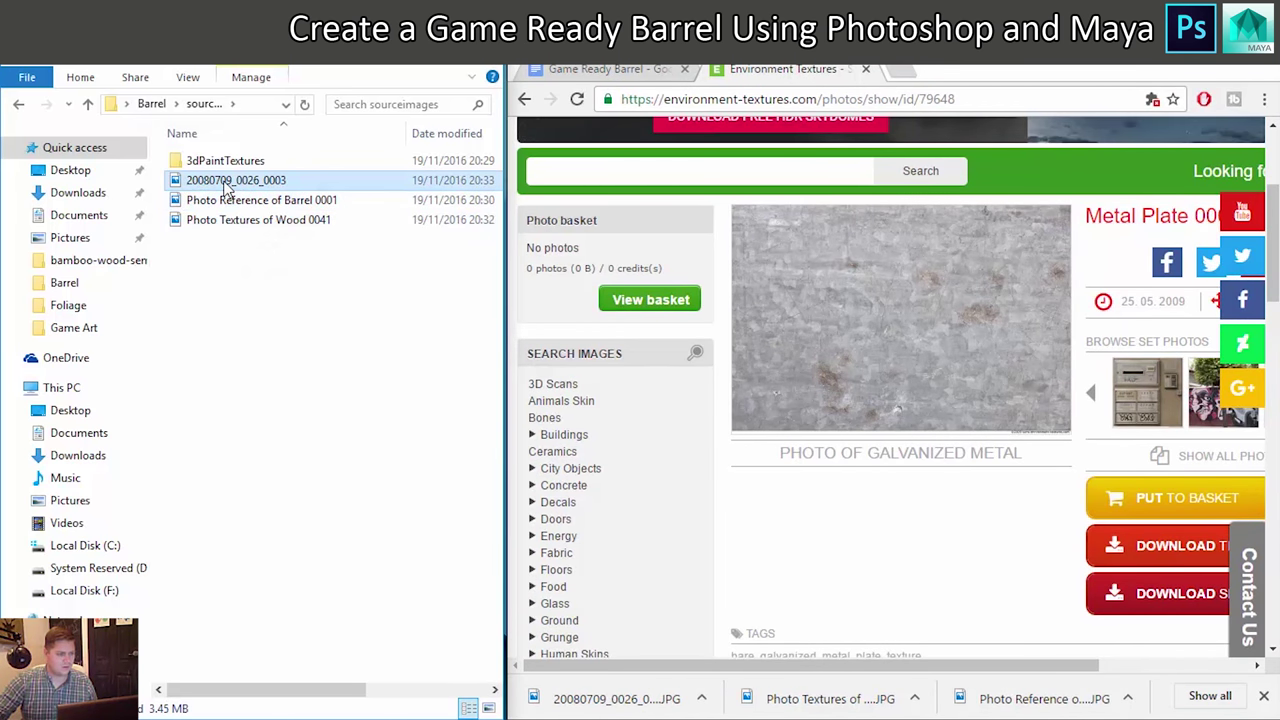
click(282, 180)
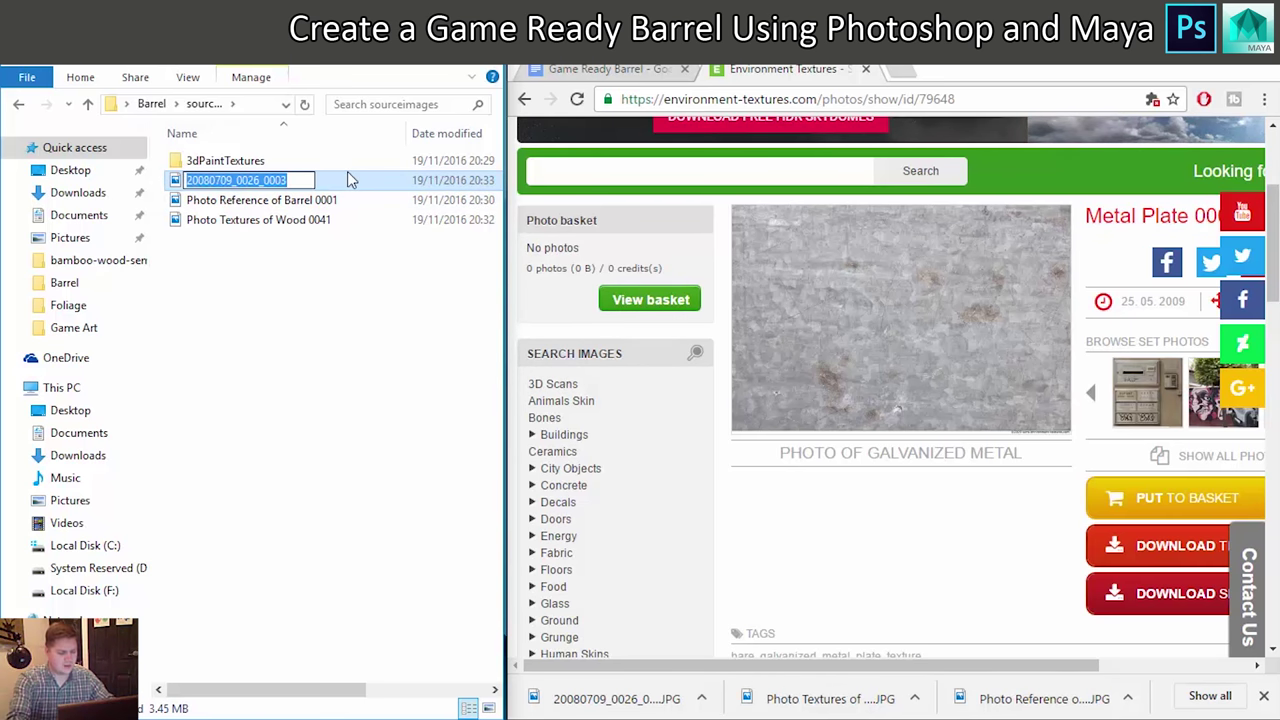
text(Metal)
key(Return)
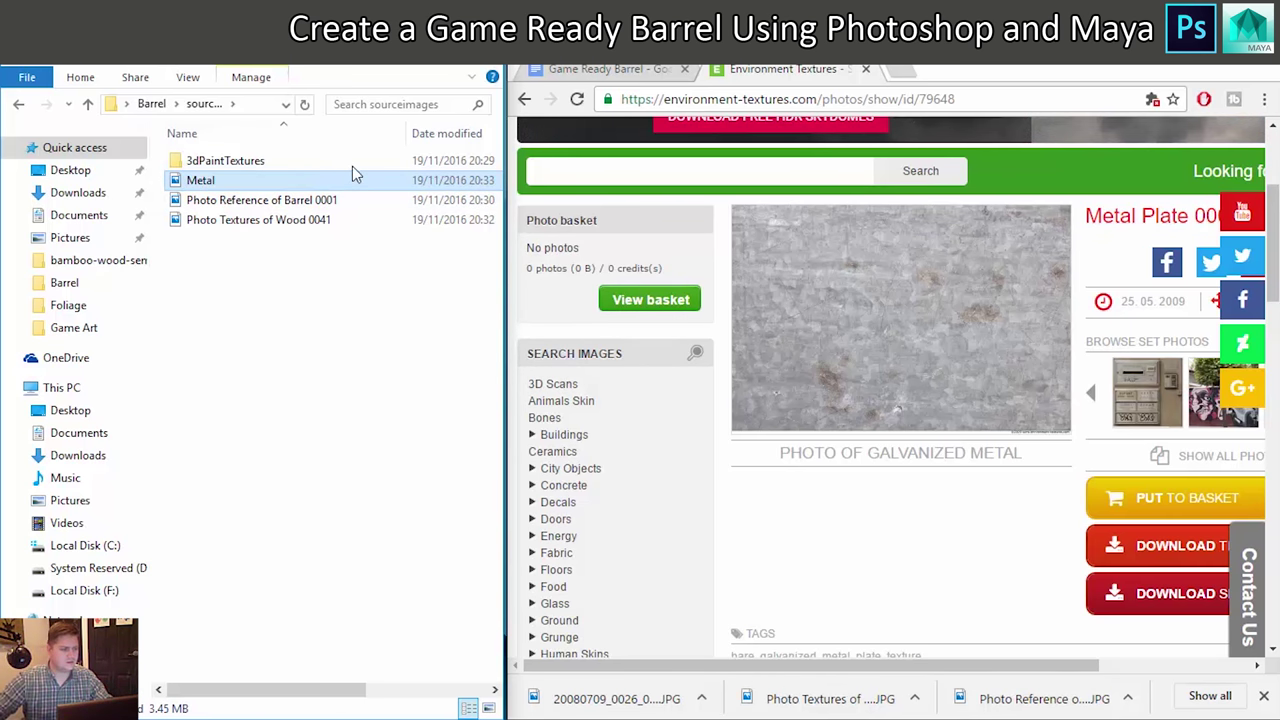
Rename the barrel photo to Barrel Ref and the wood texture to Wooden Planks
click(325, 199)
click(390, 197)
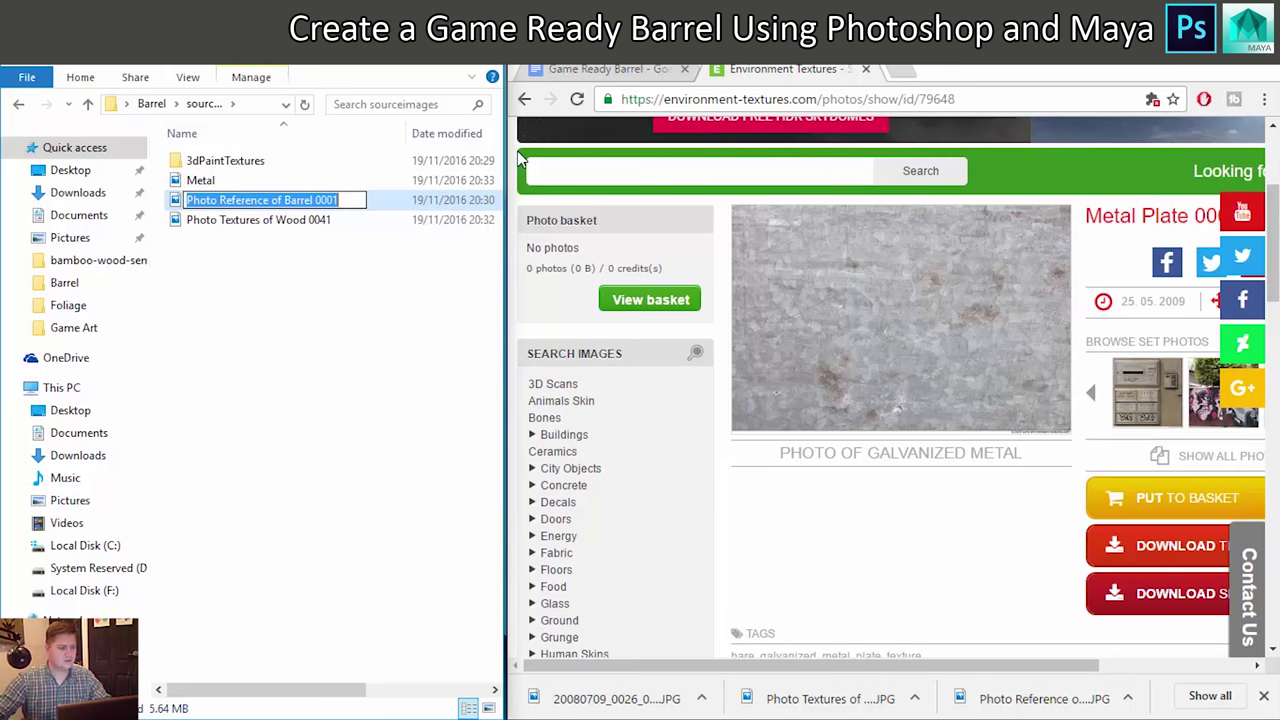
text(Barr)
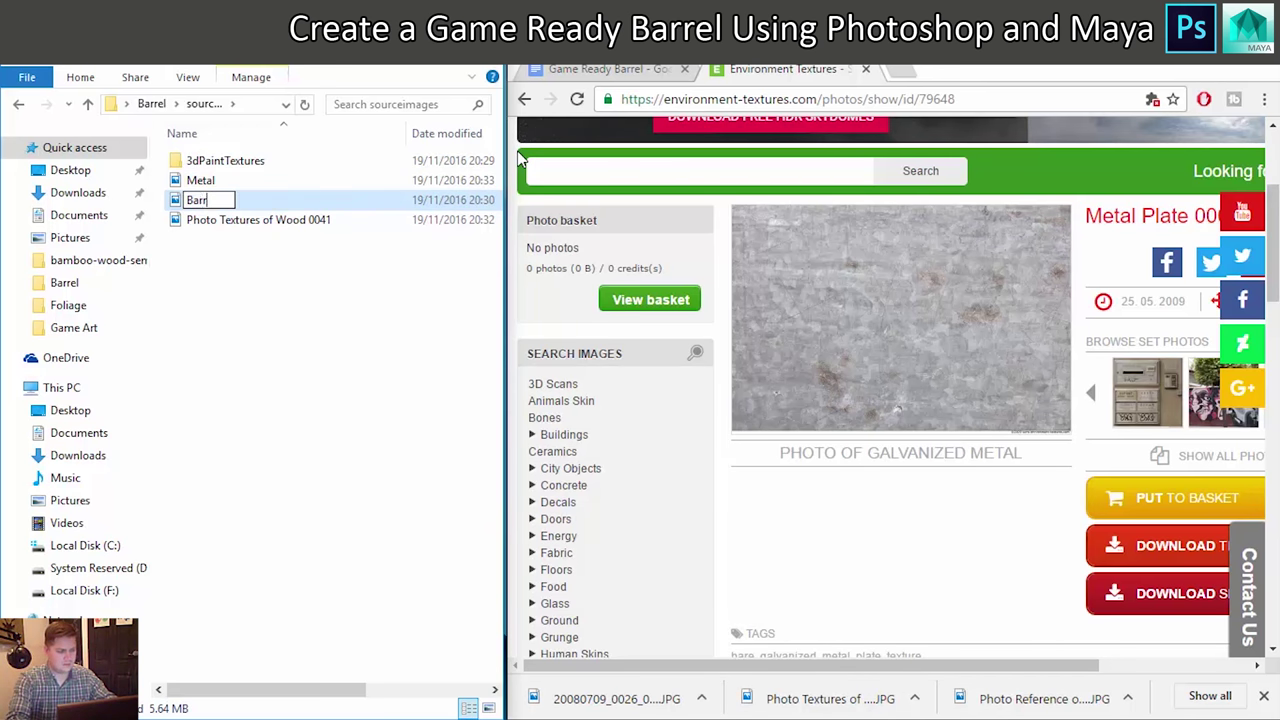
text(el Ref)
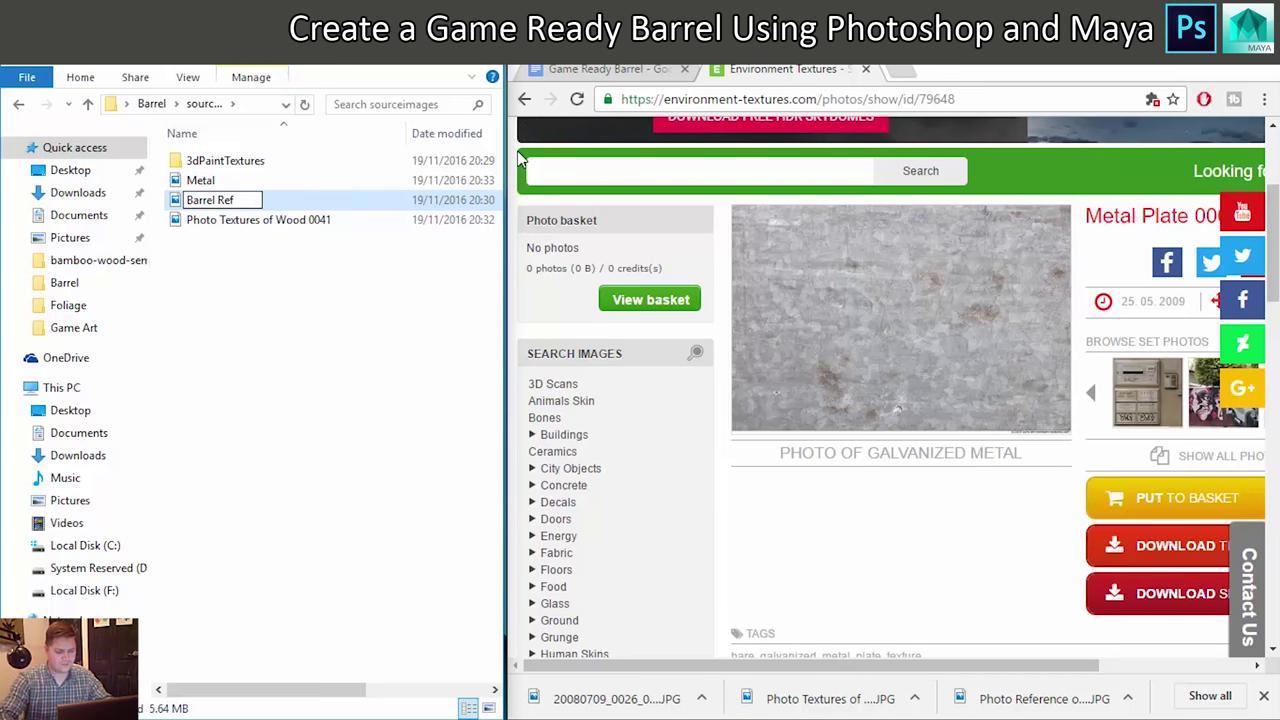
key(Return)
click(297, 220)
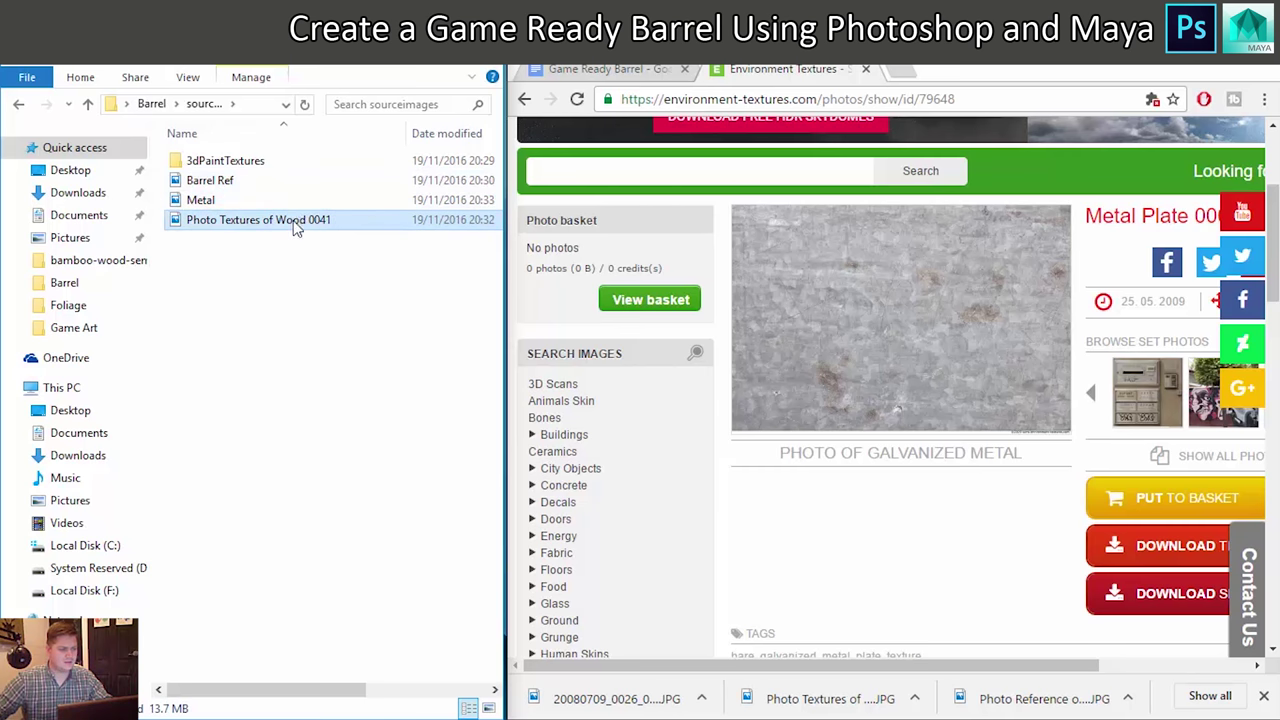
key(F2)
text(Wooden)
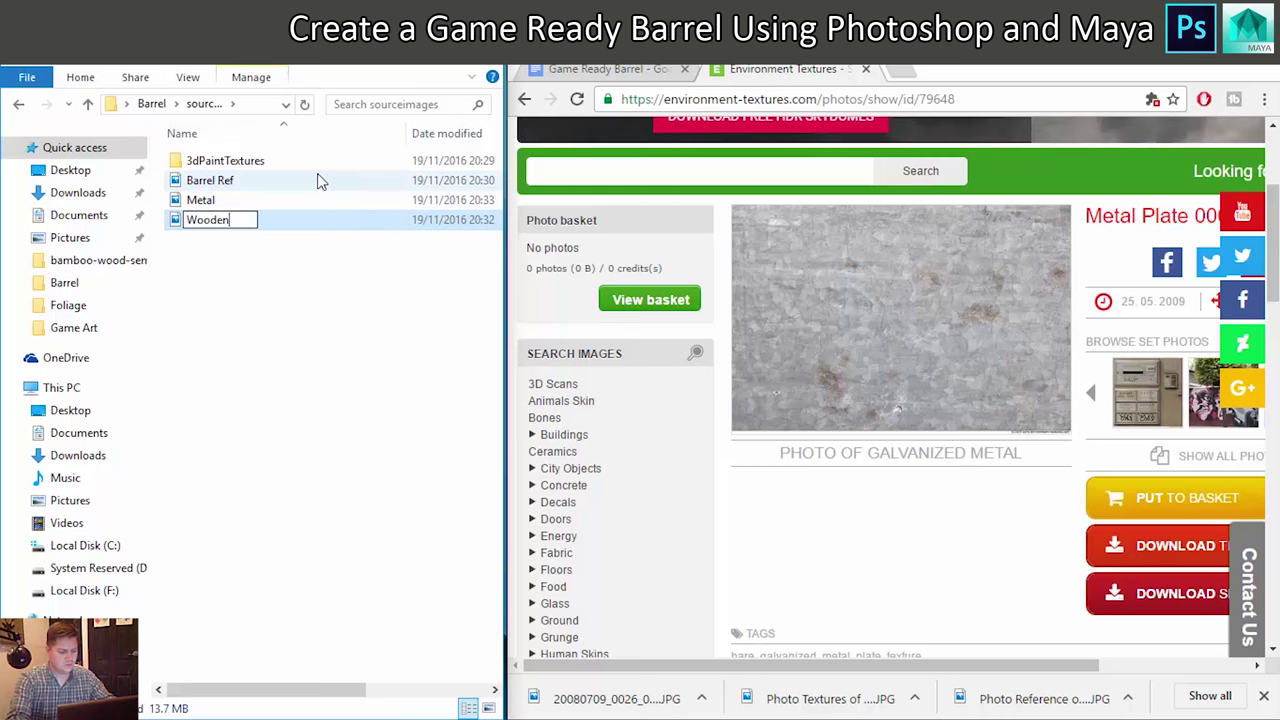
text( Planks)
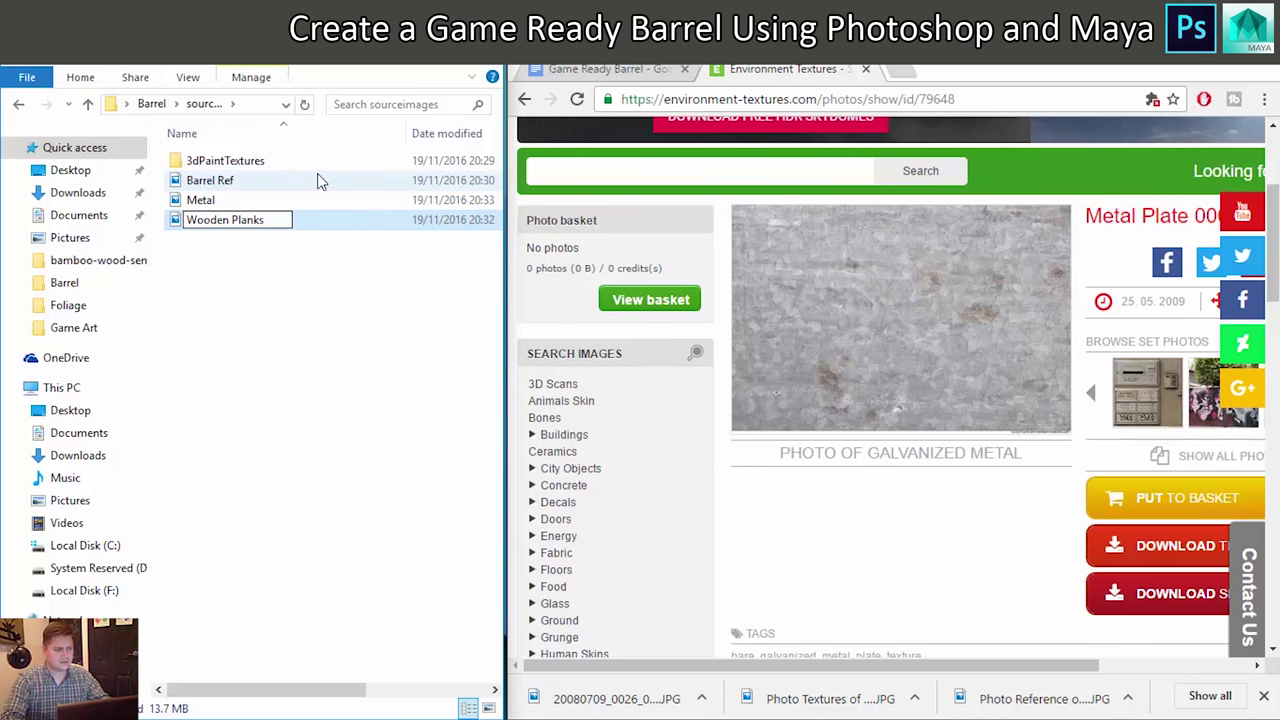
key(Return)
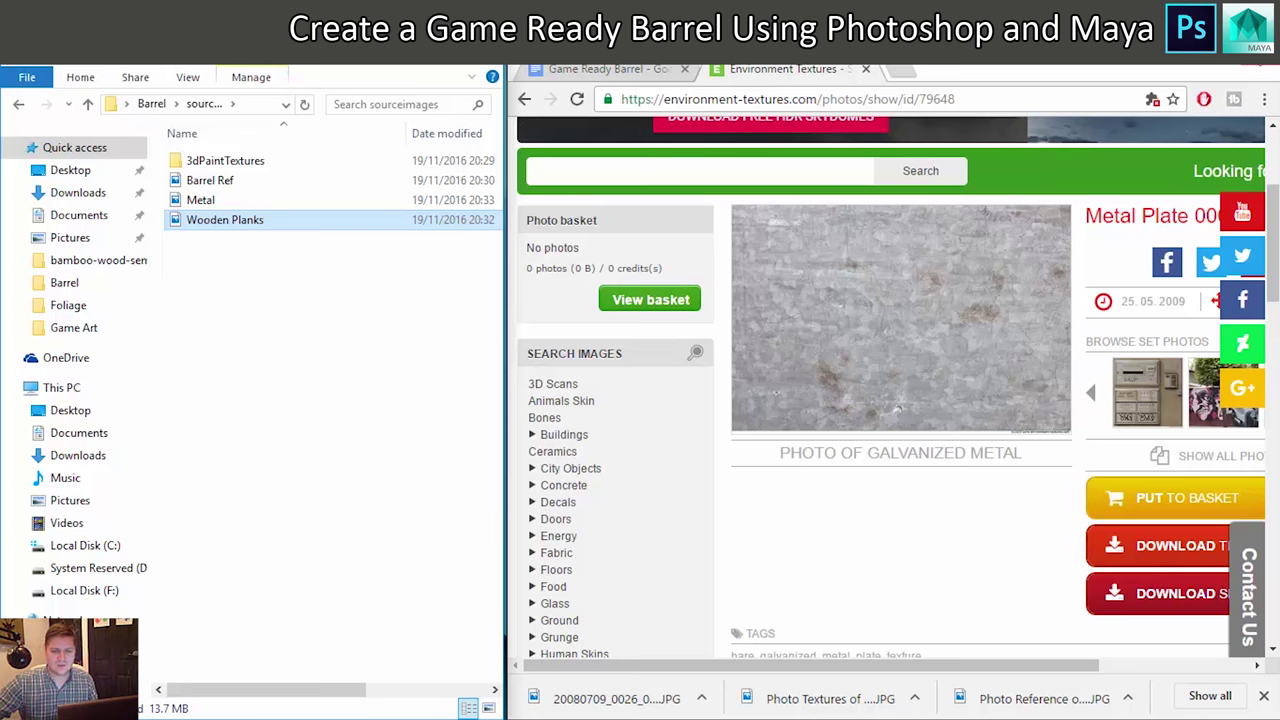
click(1205, 50)
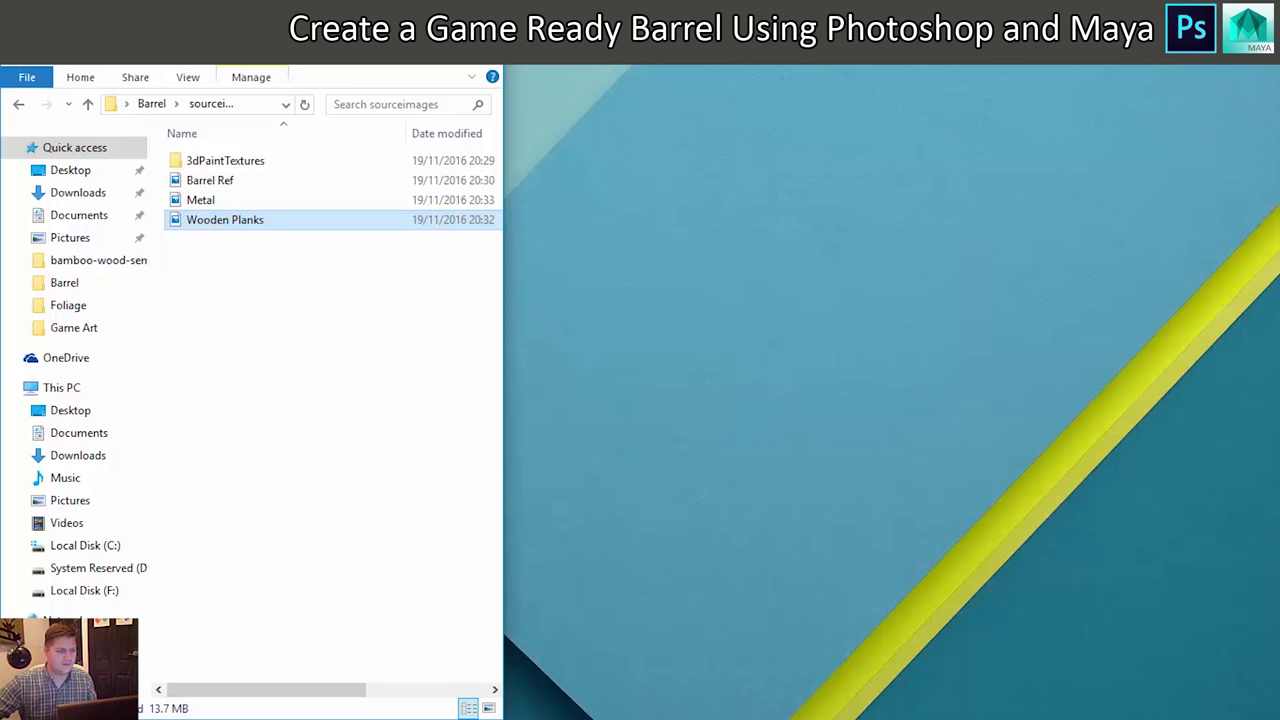
Bring Maya back up with the front view filling the workspace
drag(362, 55, 540, 2)
key(super+d)
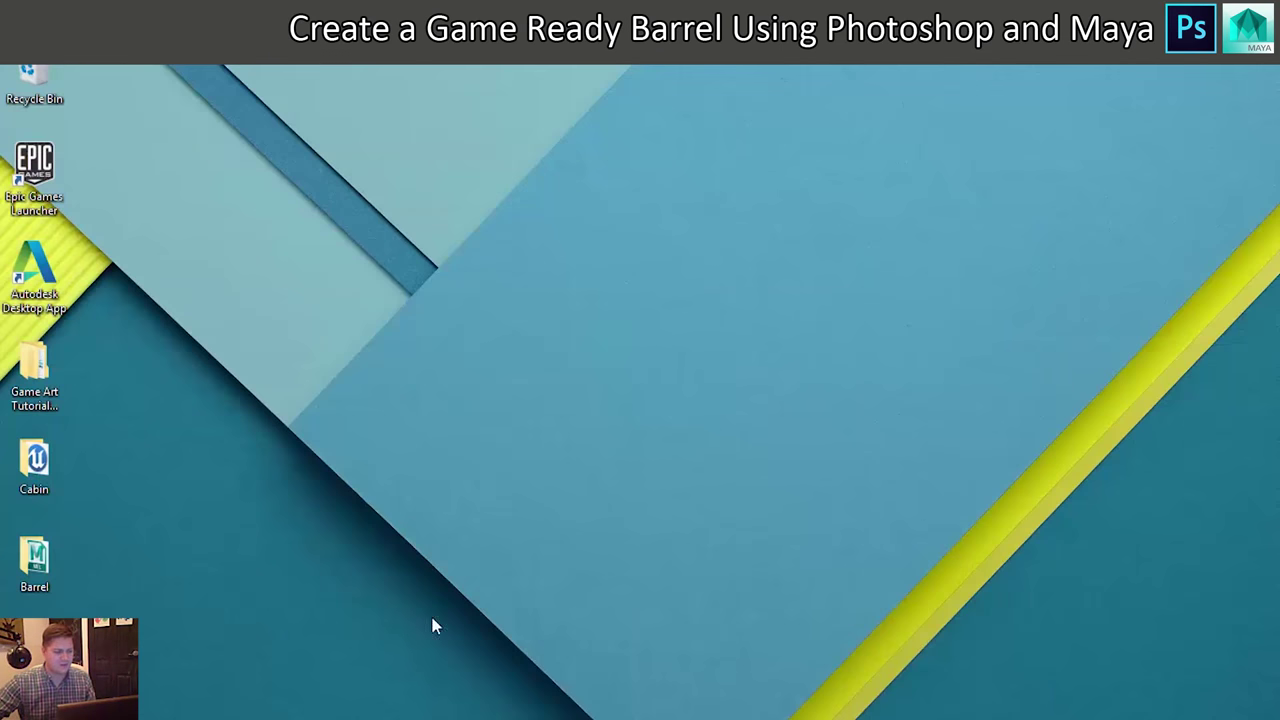
click(416, 648)
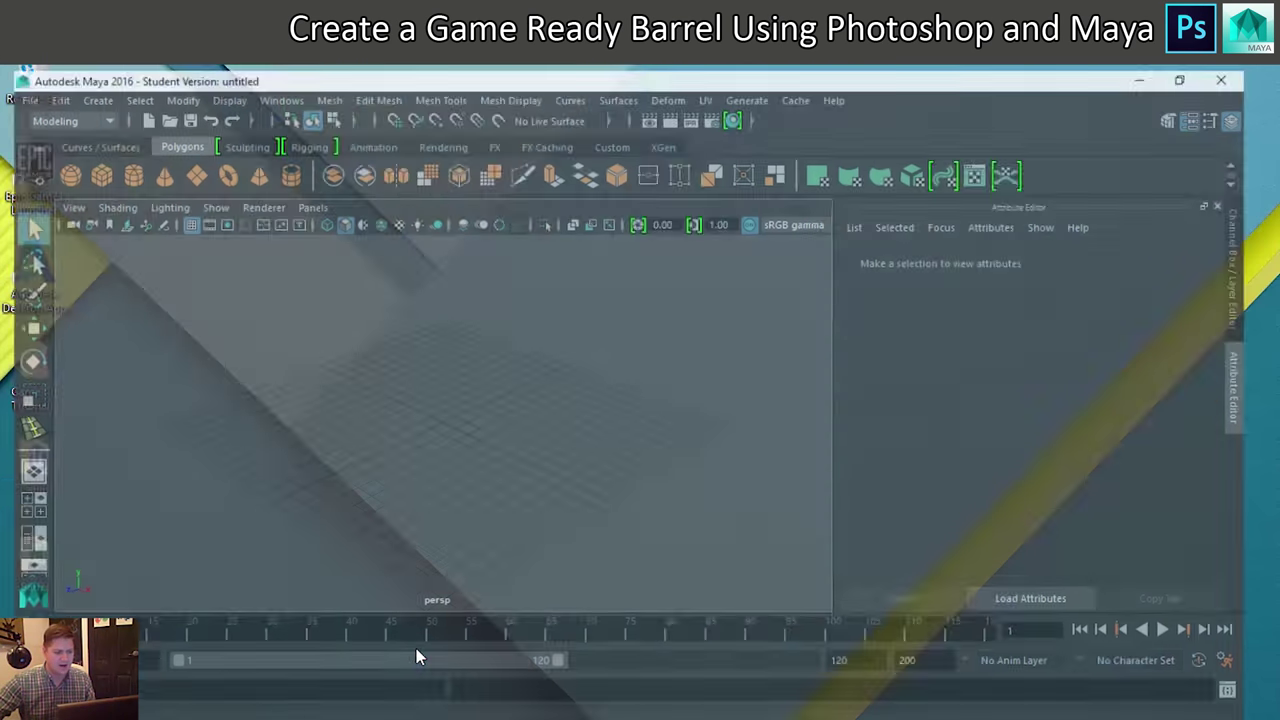
key(space)
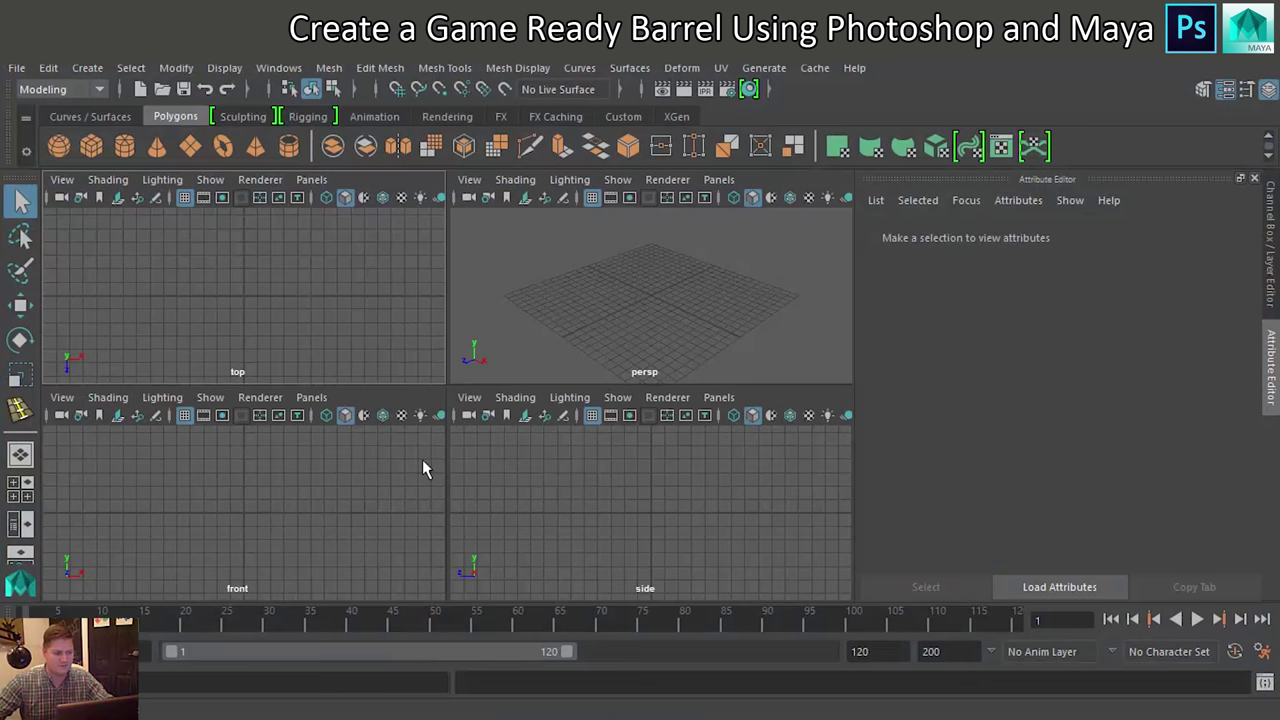
key(space)
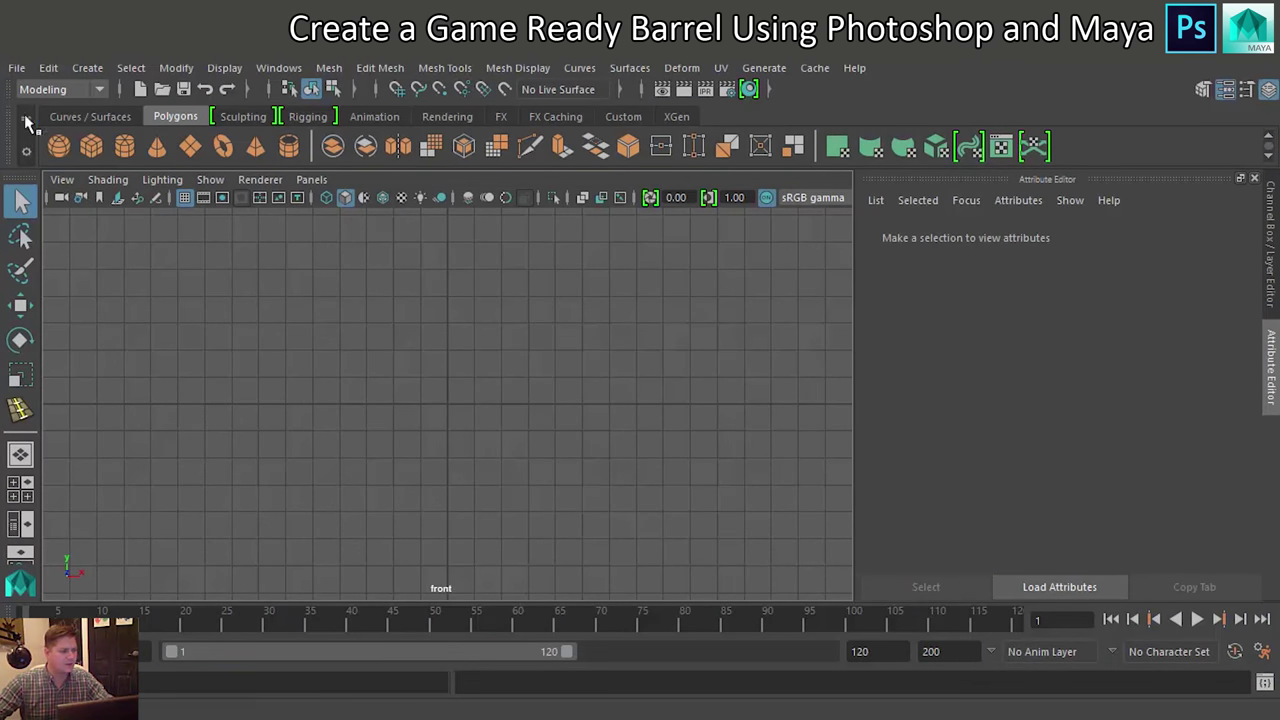
Import Barrel Ref as an image plane in the front view and recentre on it
click(62, 180)
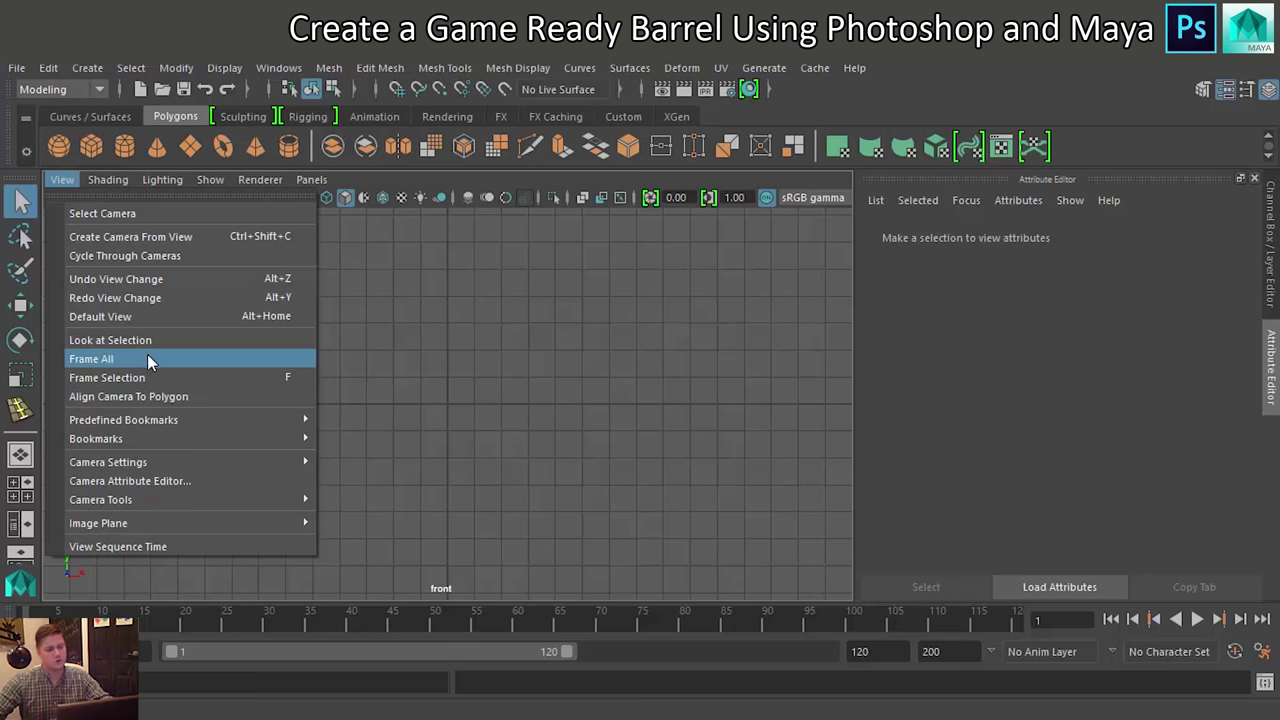
mouse_move(98, 523)
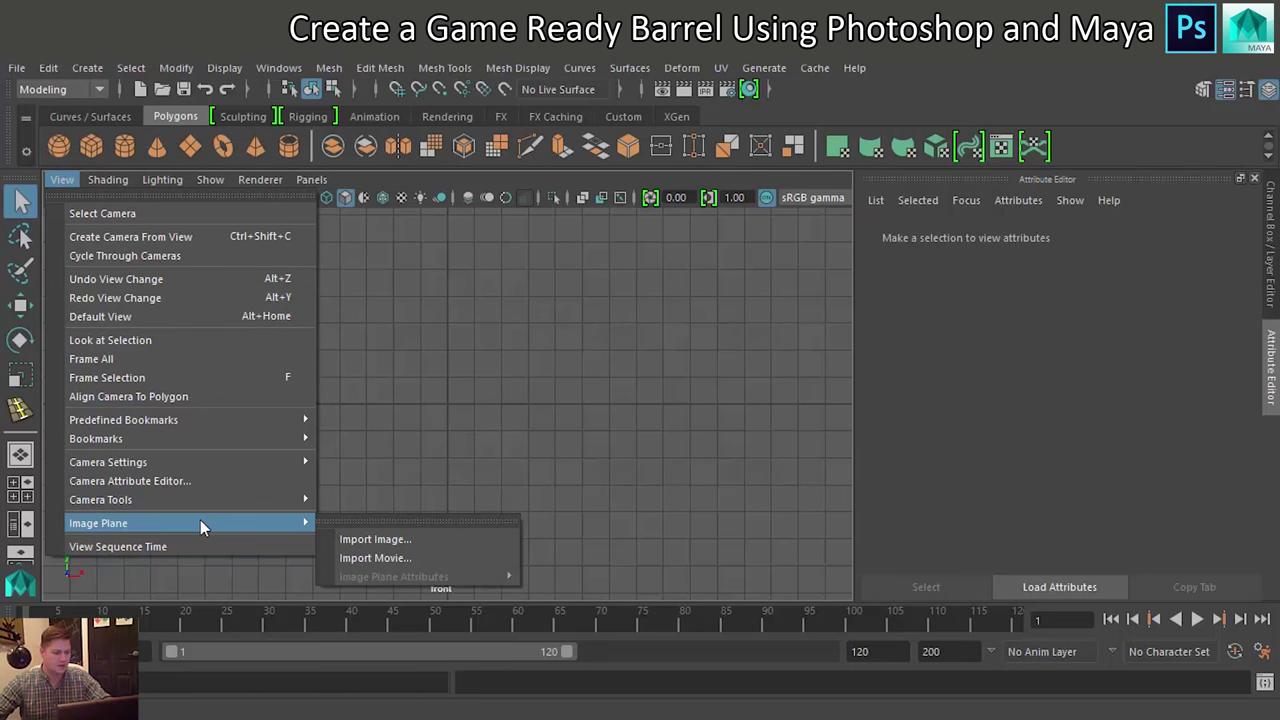
click(372, 540)
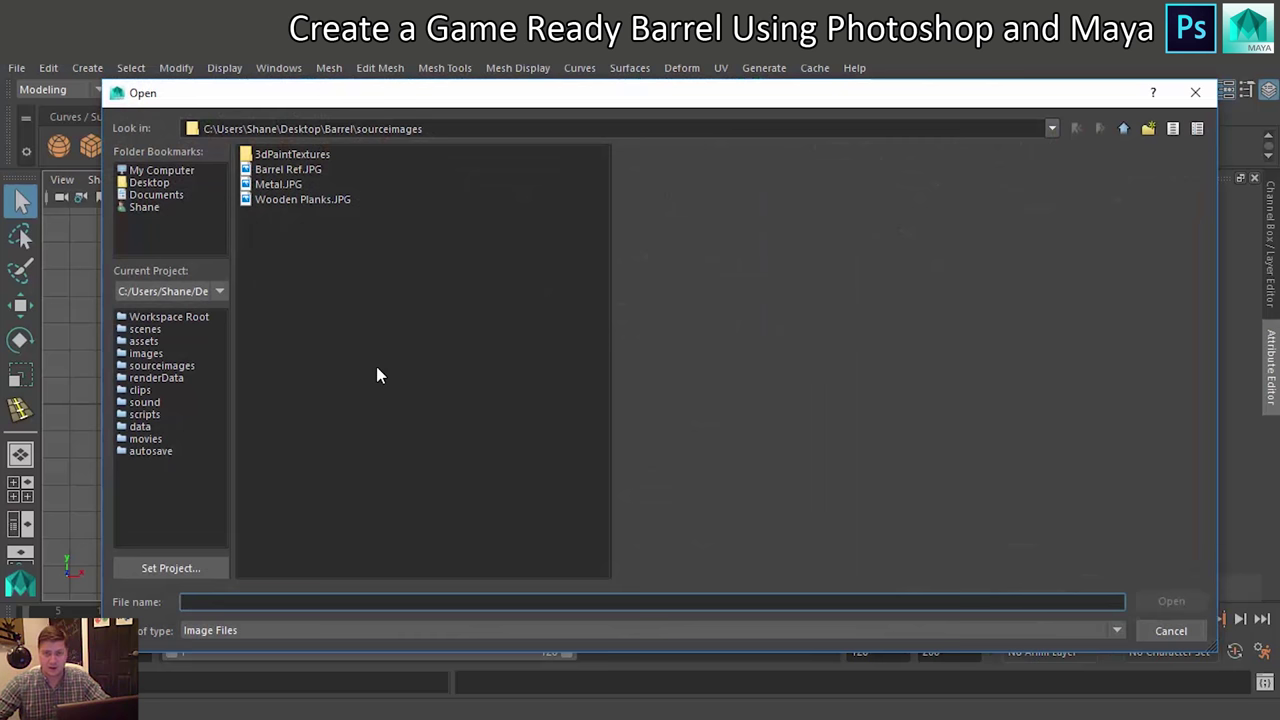
click(271, 170)
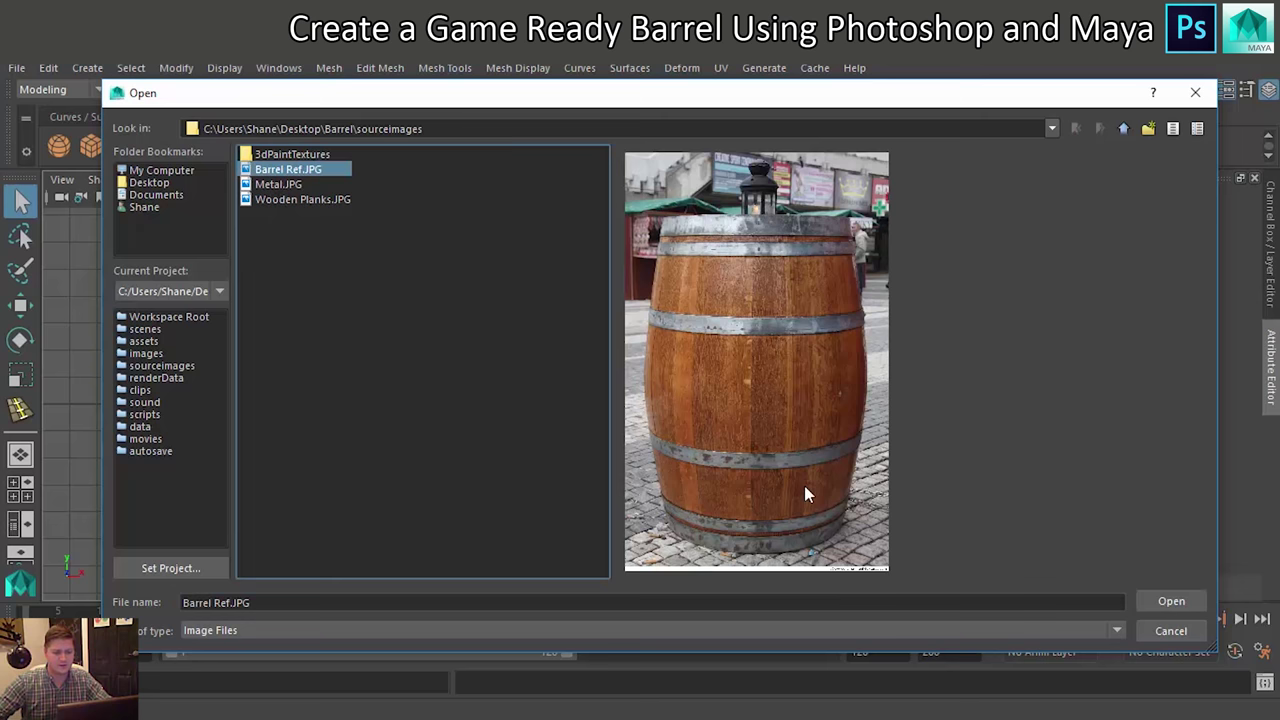
click(1148, 598)
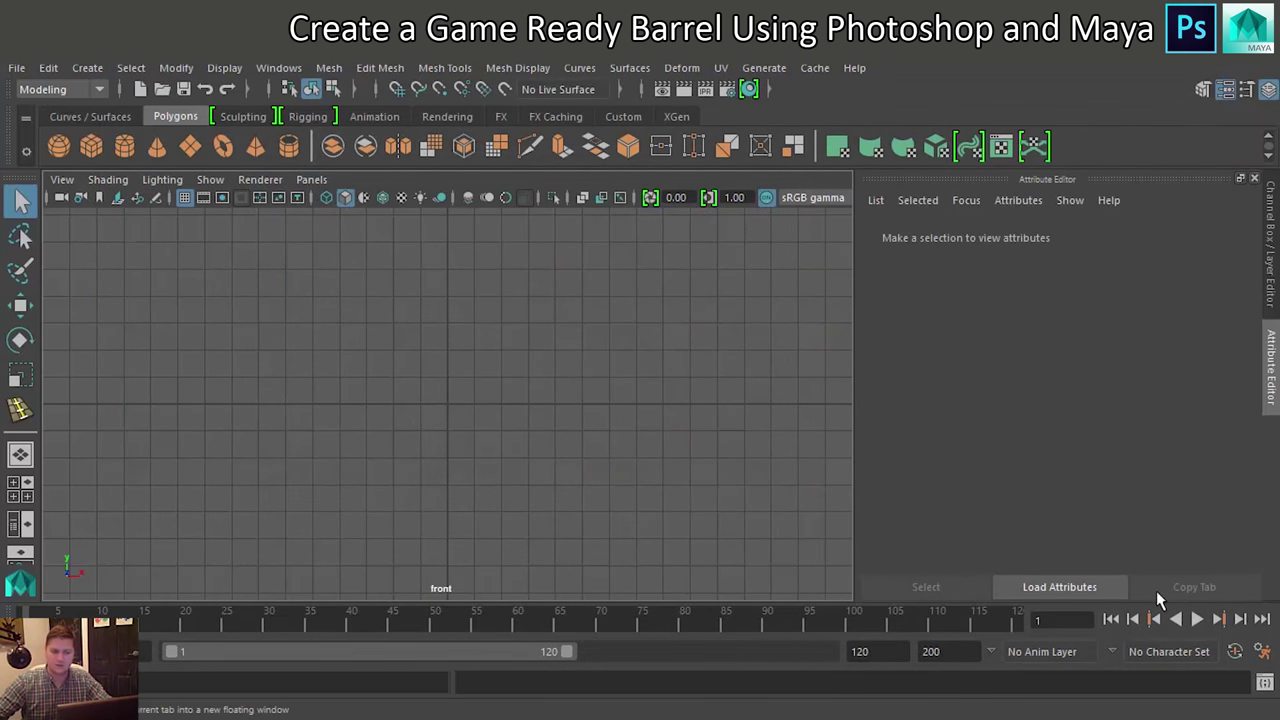
scroll(516, 368, down, 2)
scroll(513, 370, down, 2)
scroll(513, 370, down, 1)
alt+middle_drag(490, 360, 503, 405)
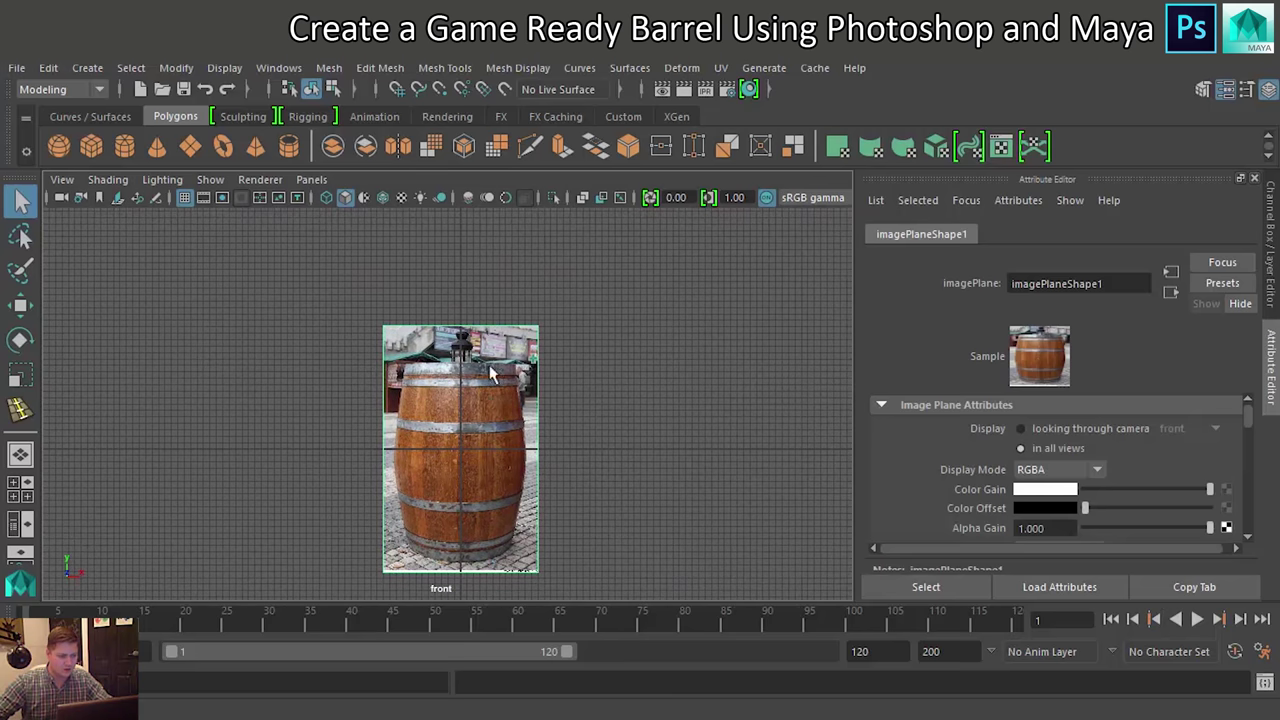
Move the barrel image plane upward and zoom the front view in on it
click(510, 358)
key(w)
drag(460, 354, 457, 247)
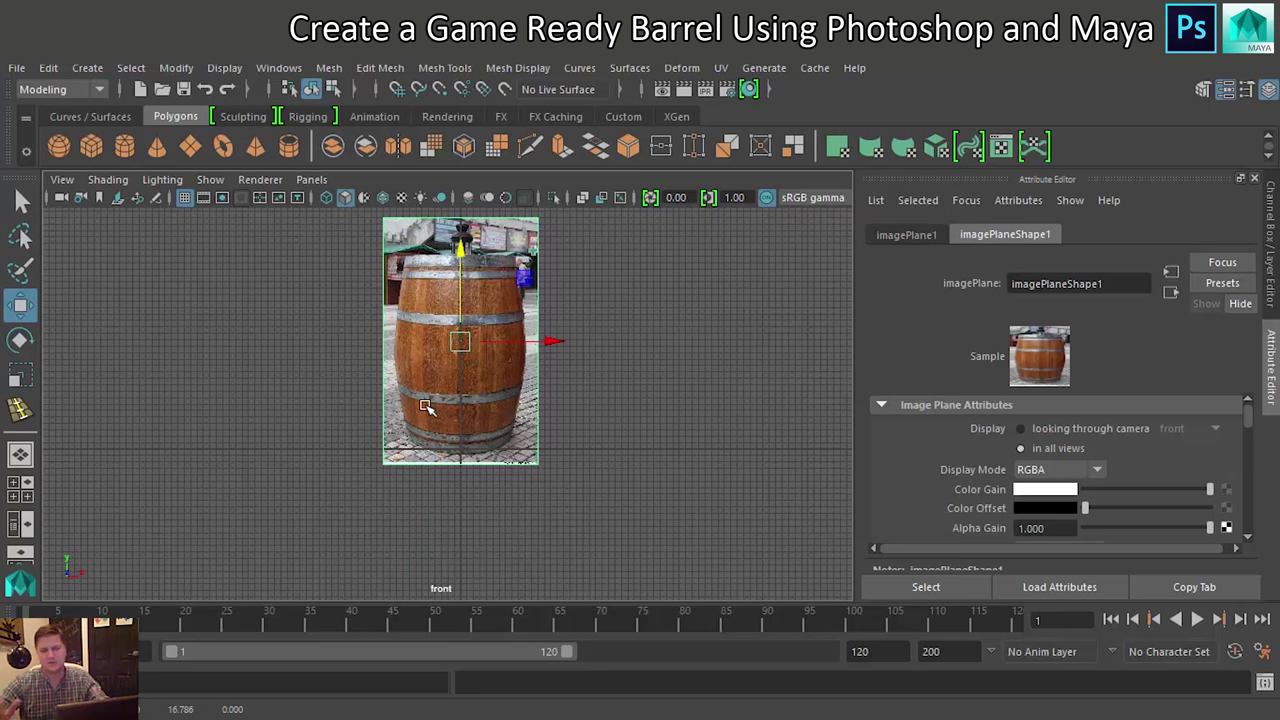
alt+middle_drag(425, 407, 436, 458)
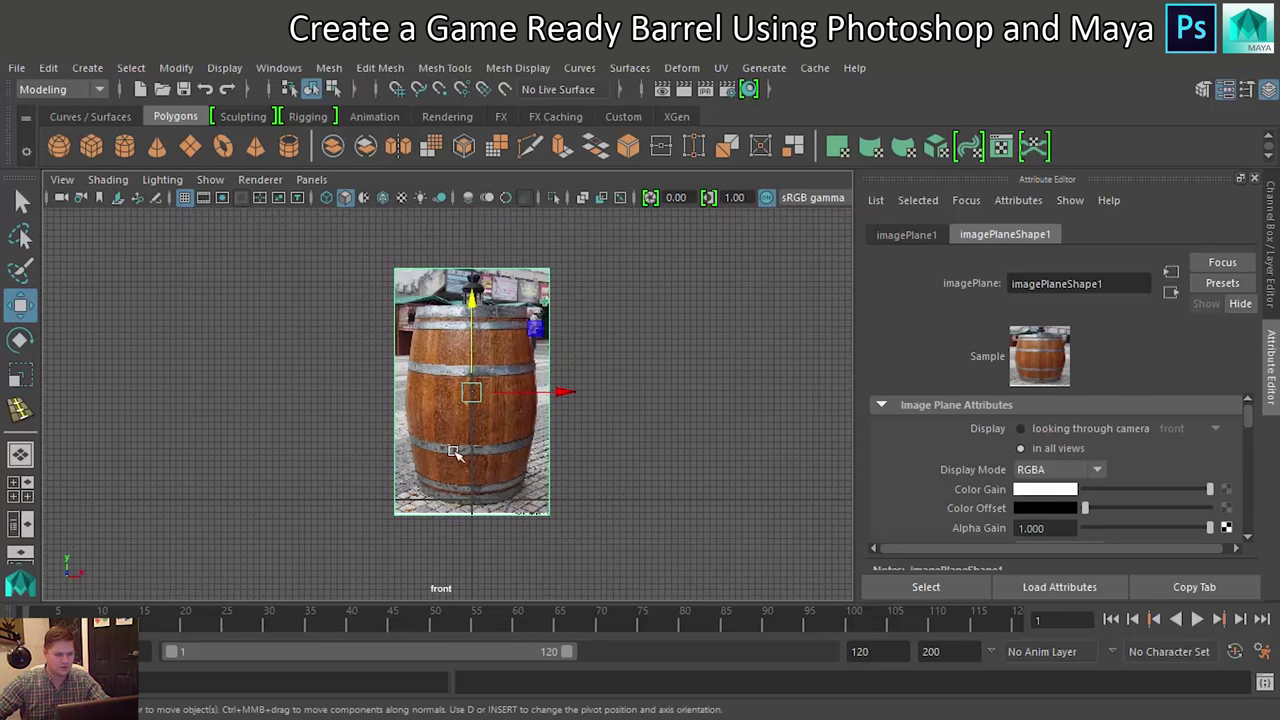
alt+right_drag(458, 483, 706, 491)
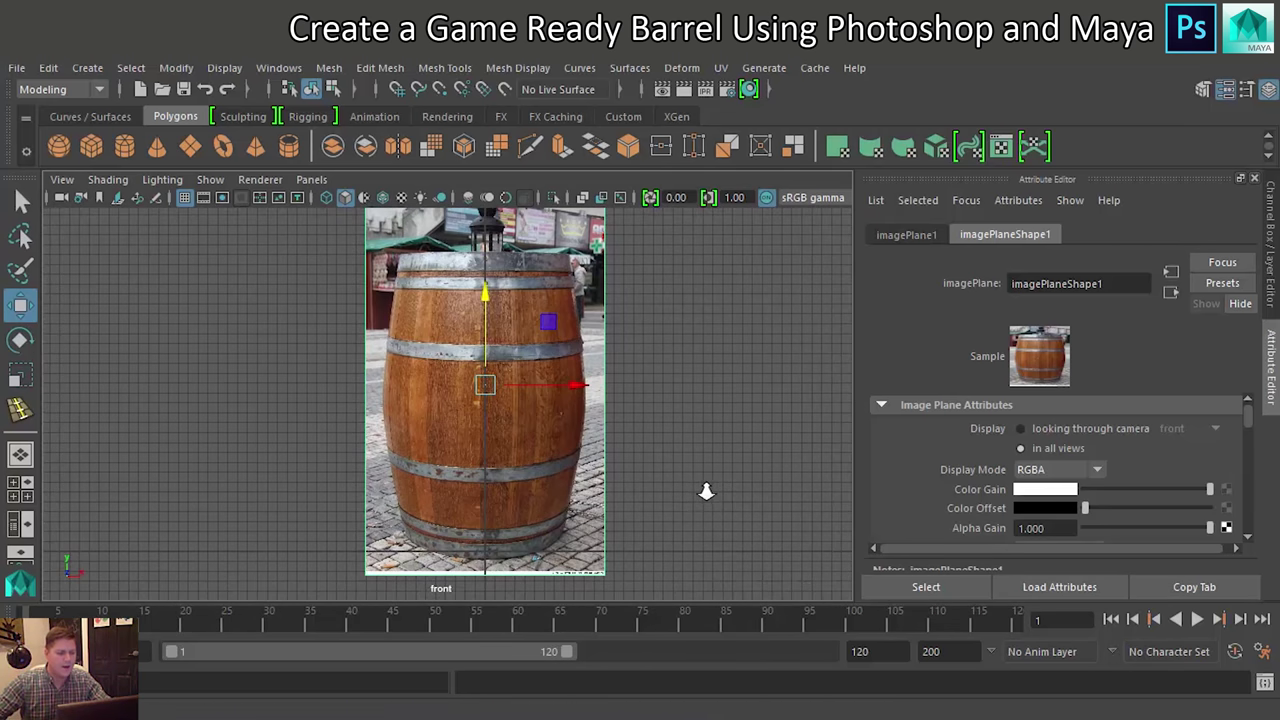
alt+middle_drag(645, 492, 622, 497)
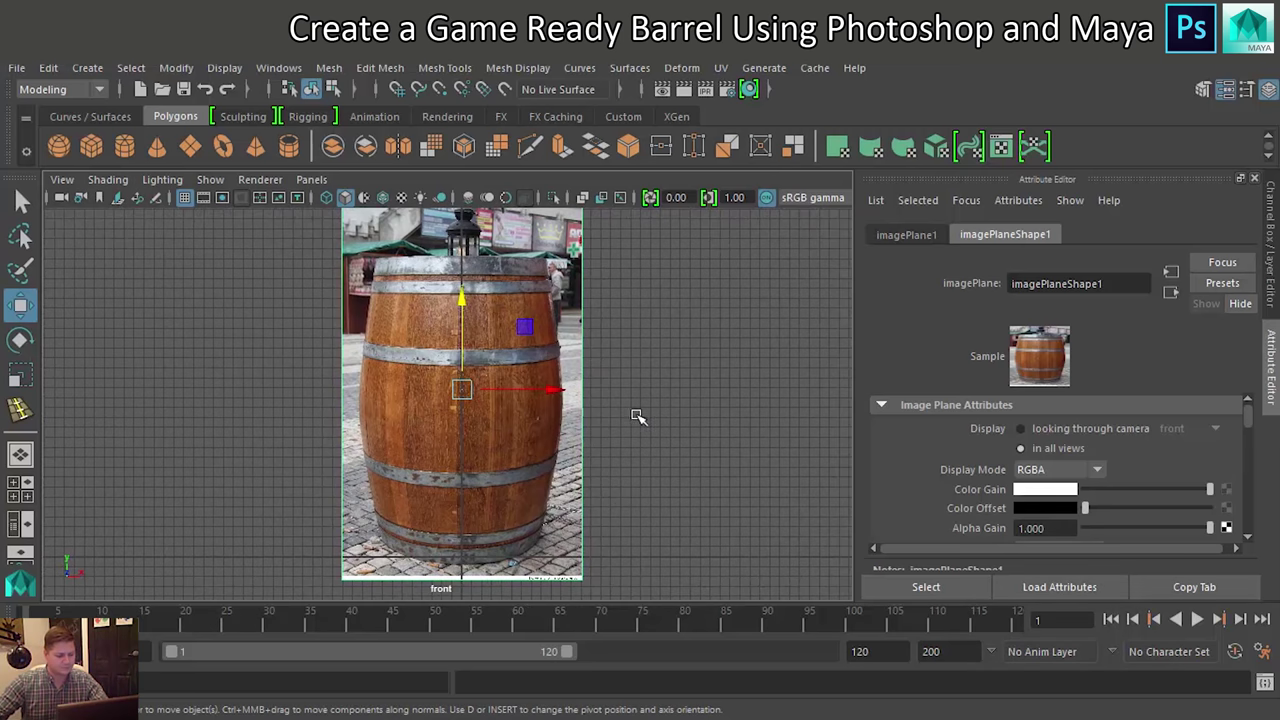
scroll(634, 414, down, 1)
scroll(631, 409, down, 1)
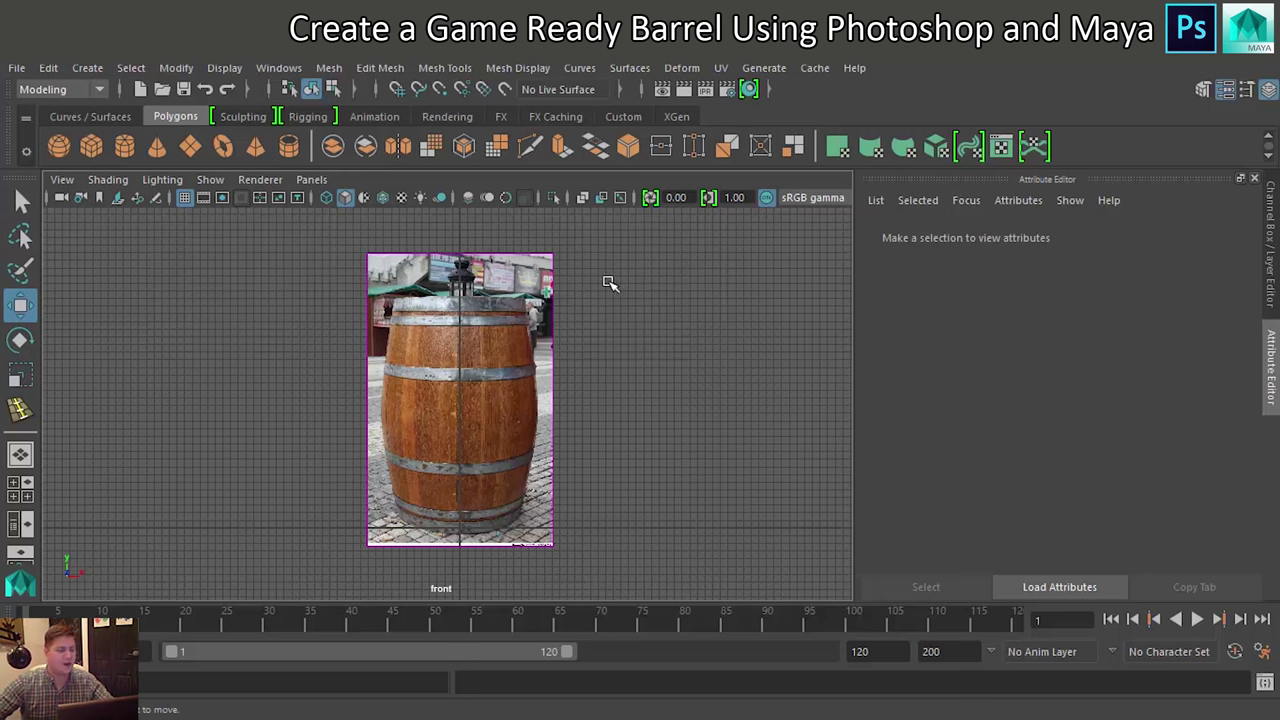
Create a polygon cube and slide the reference image plane aside in perspective view
click(88, 150)
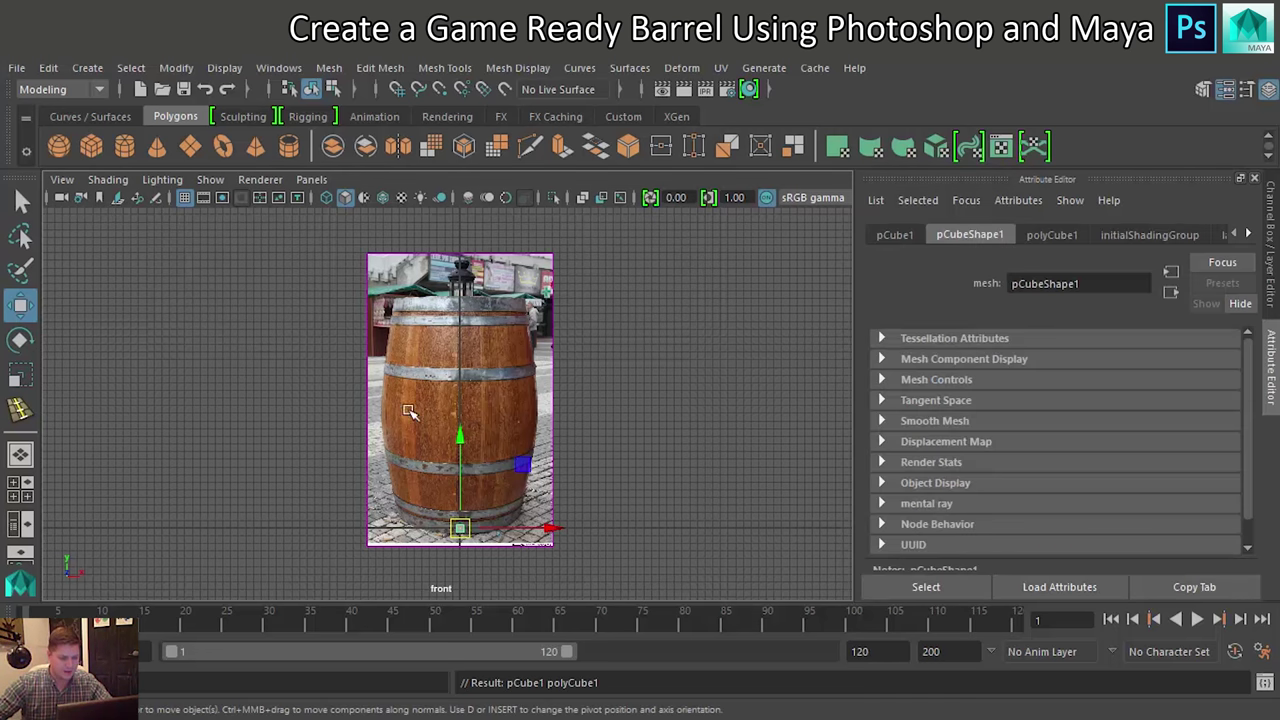
key(space)
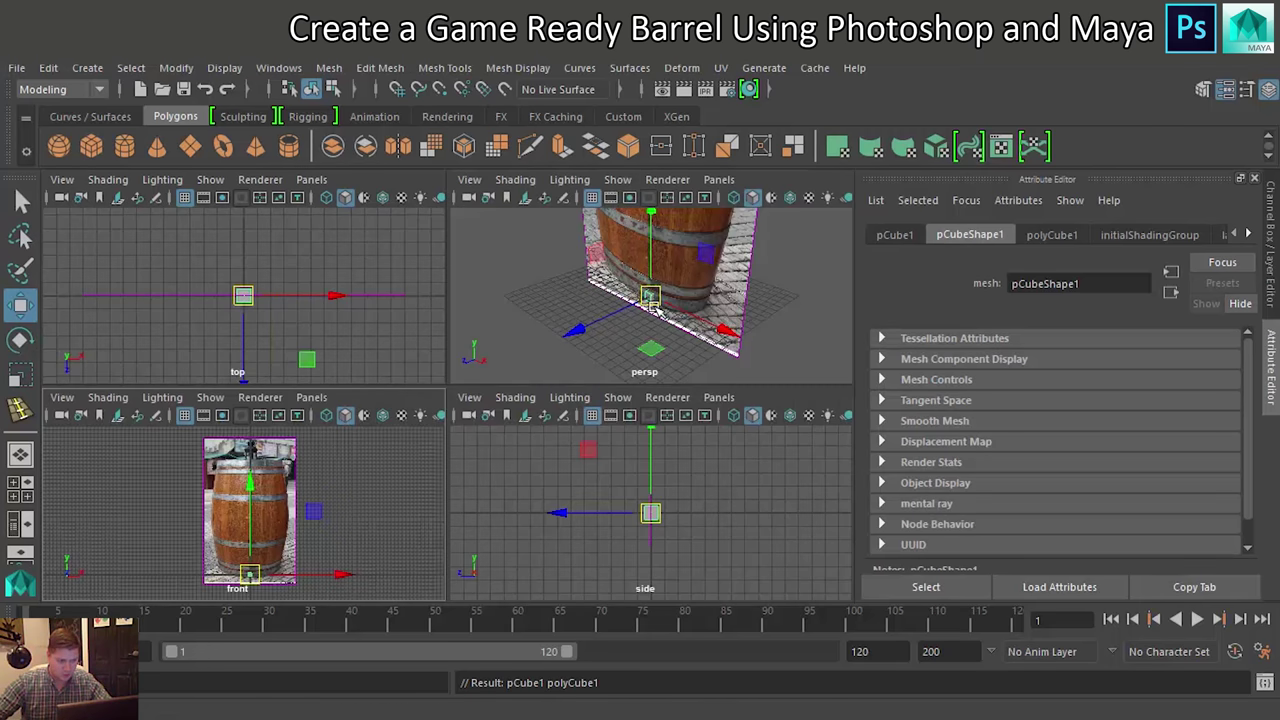
key(space)
scroll(552, 349, down, 3)
scroll(545, 348, down, 2)
scroll(543, 348, up, 3)
click(520, 298)
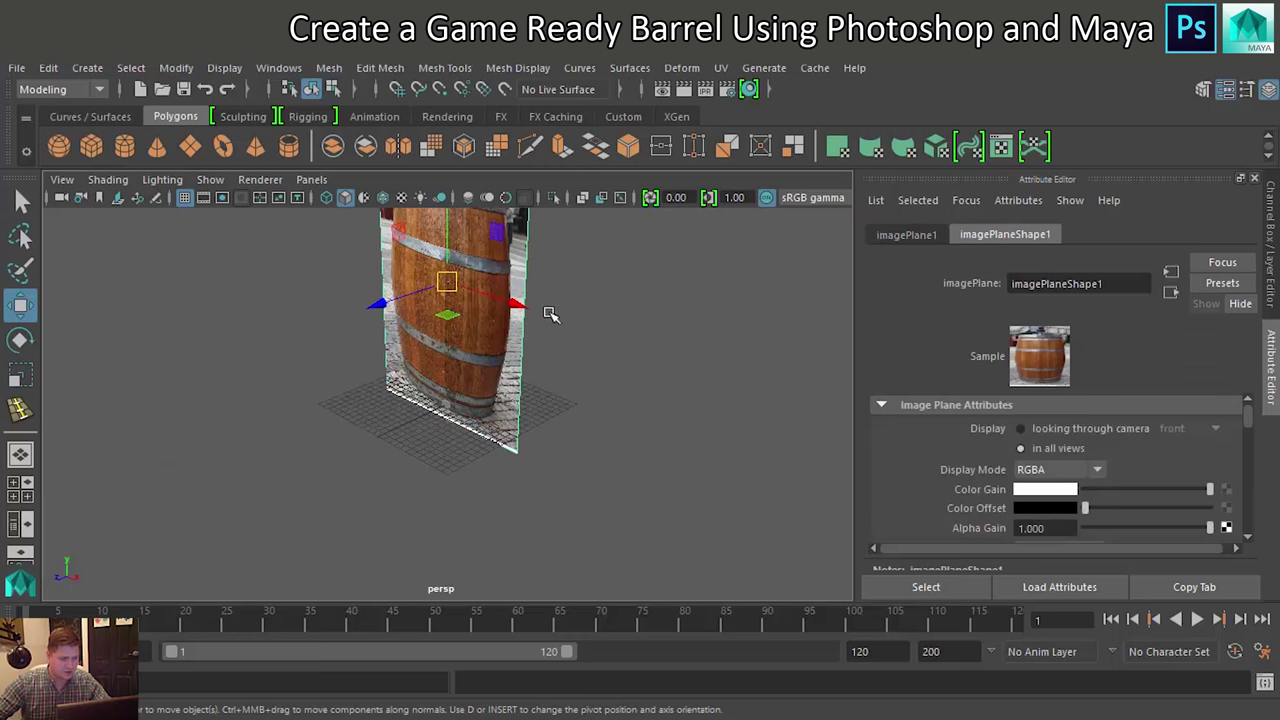
drag(378, 305, 542, 272)
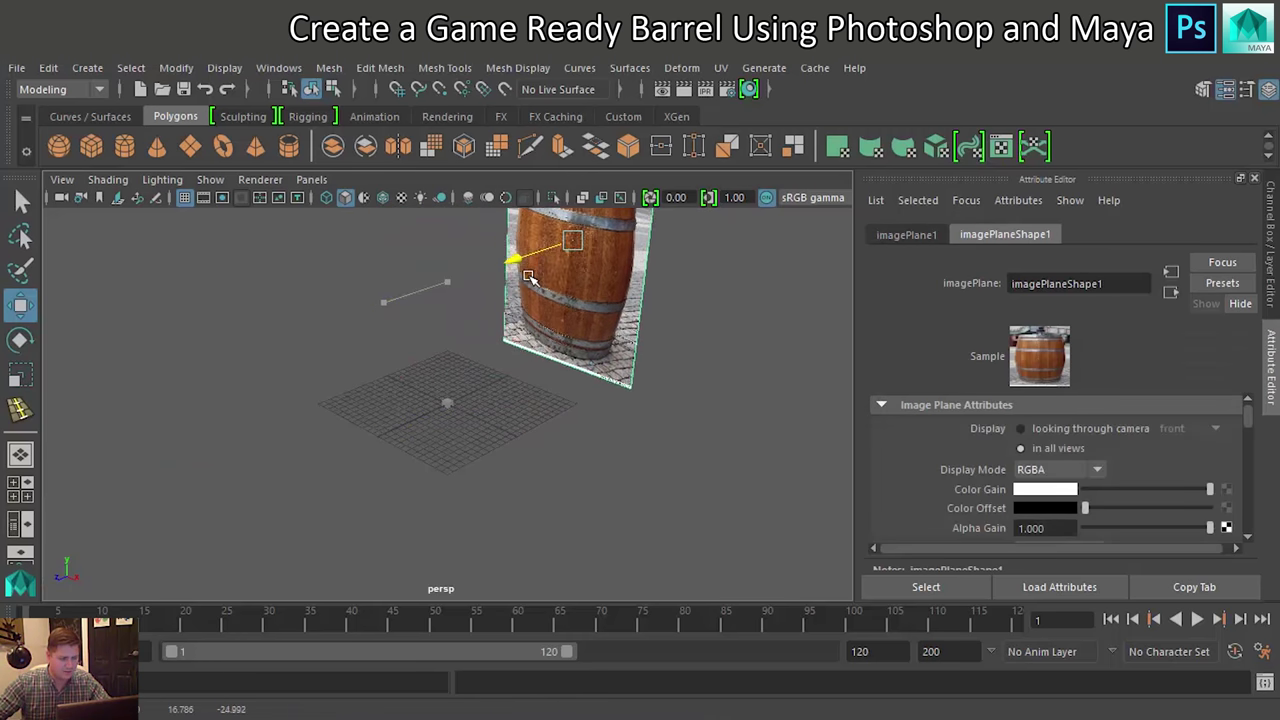
Scale the cube flat, tall and narrow into a plank
click(450, 405)
key(e)
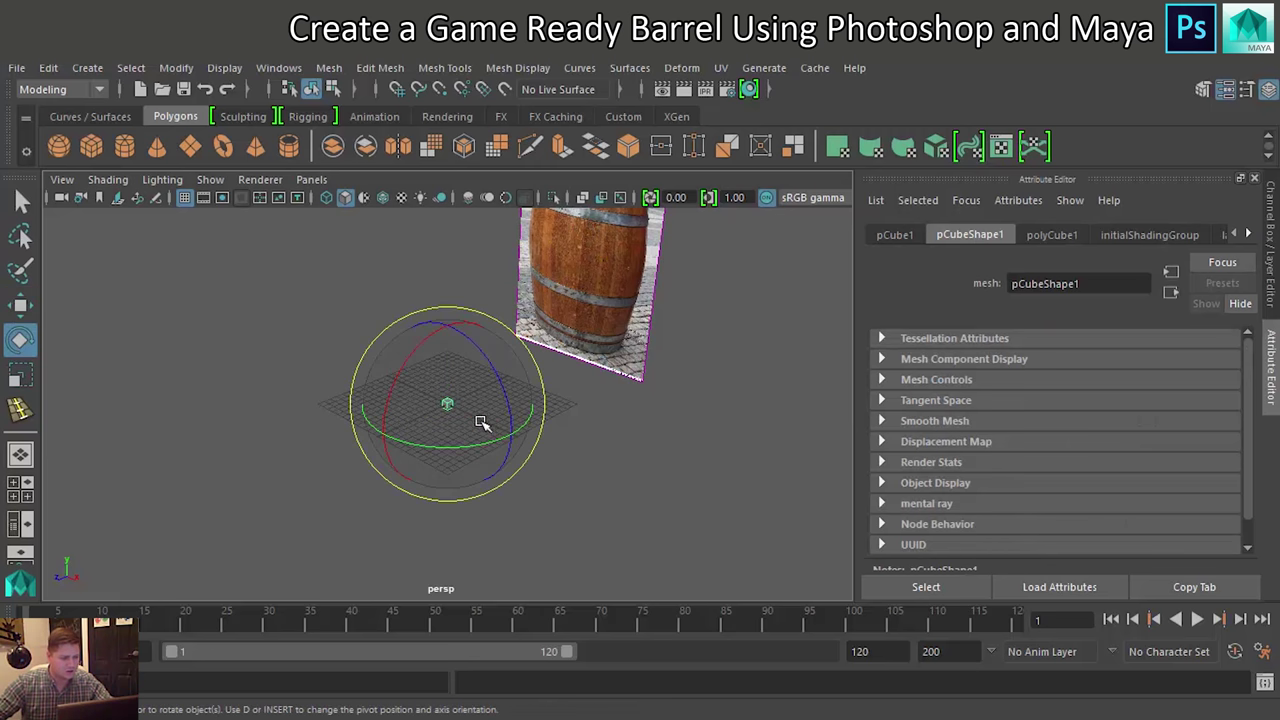
key(r)
drag(383, 433, 408, 428)
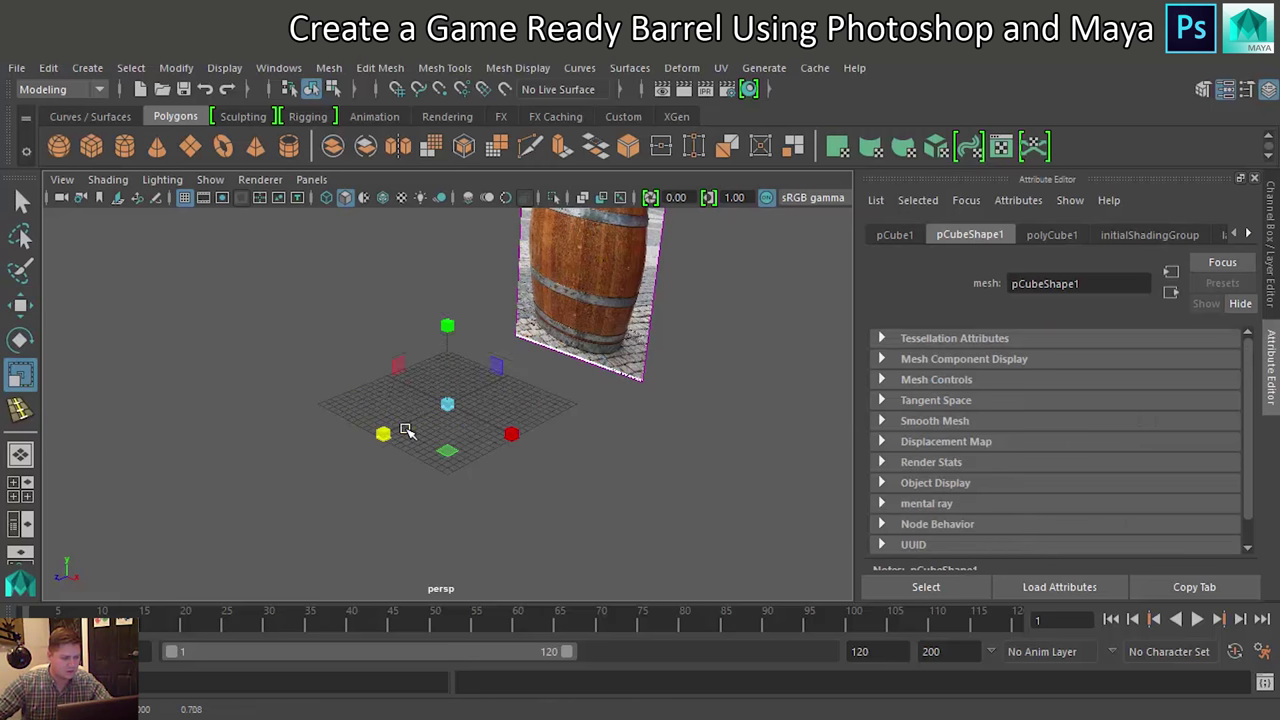
scroll(450, 422, up, 3)
drag(449, 324, 445, 292)
scroll(481, 369, up, 3)
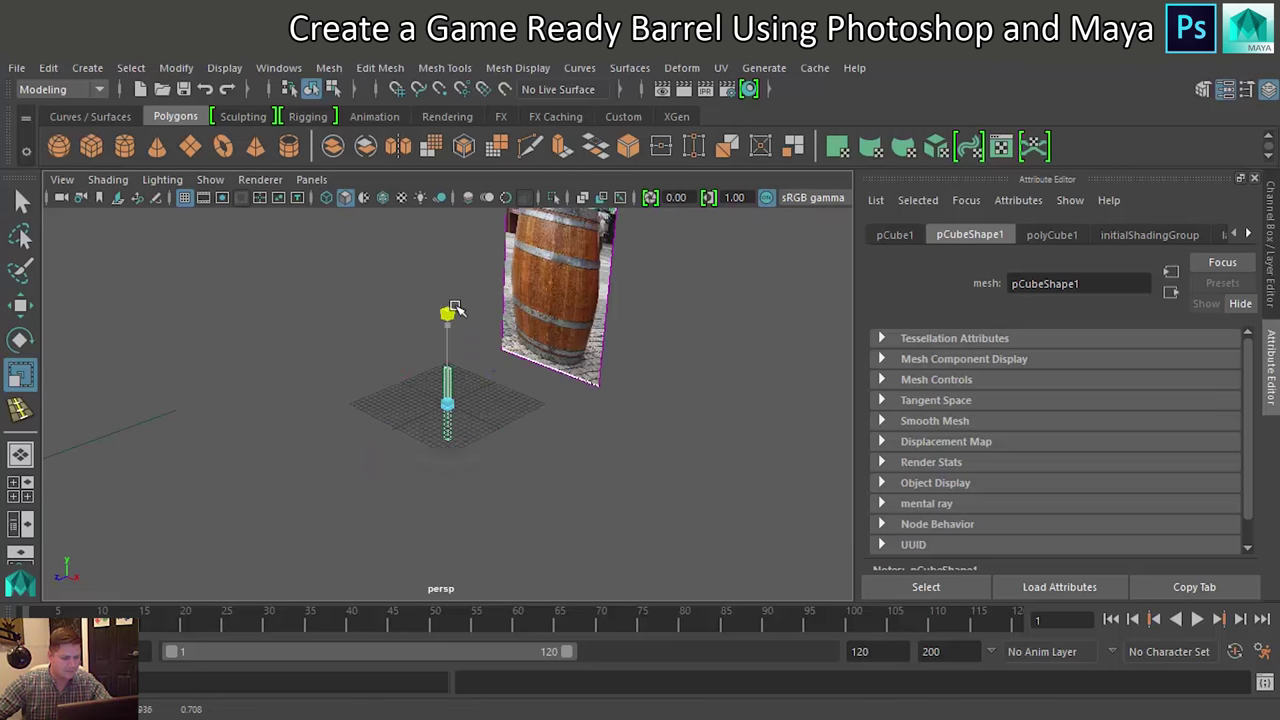
drag(511, 436, 555, 452)
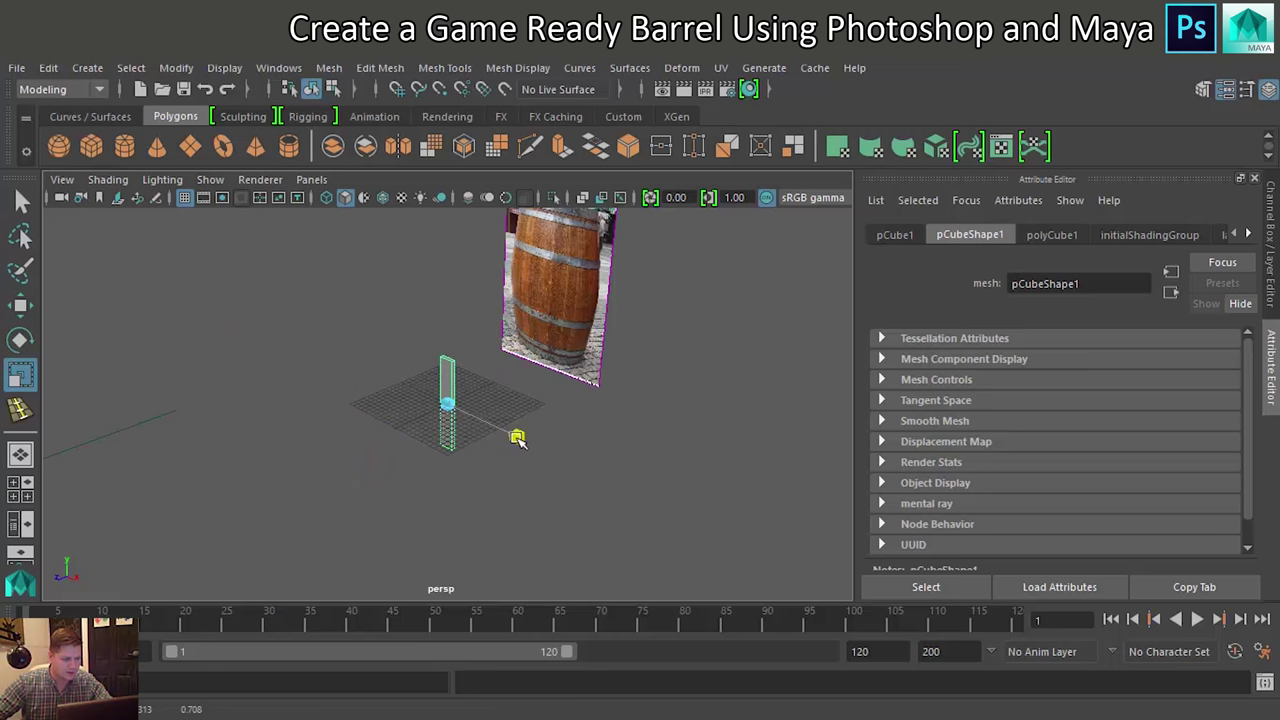
Raise the plank up over the barrel photo in the front view
click(452, 440)
key(space)
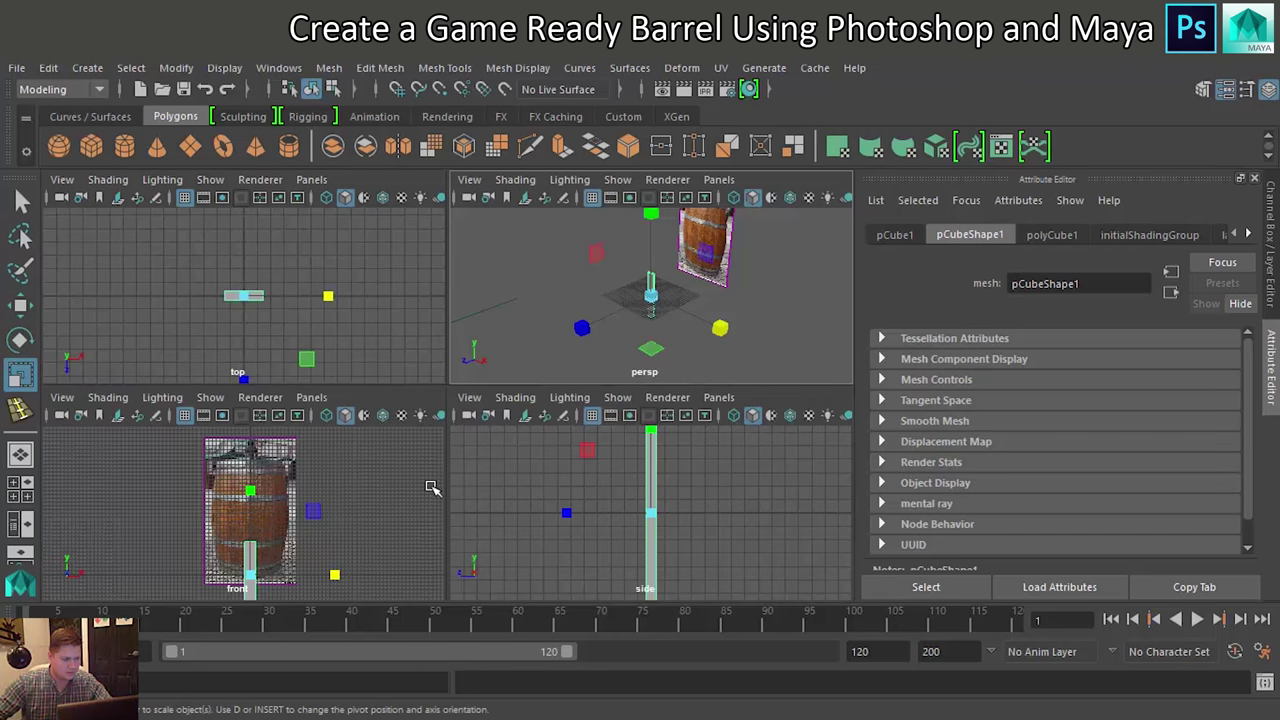
key(space)
key(w)
drag(458, 440, 466, 265)
key(r)
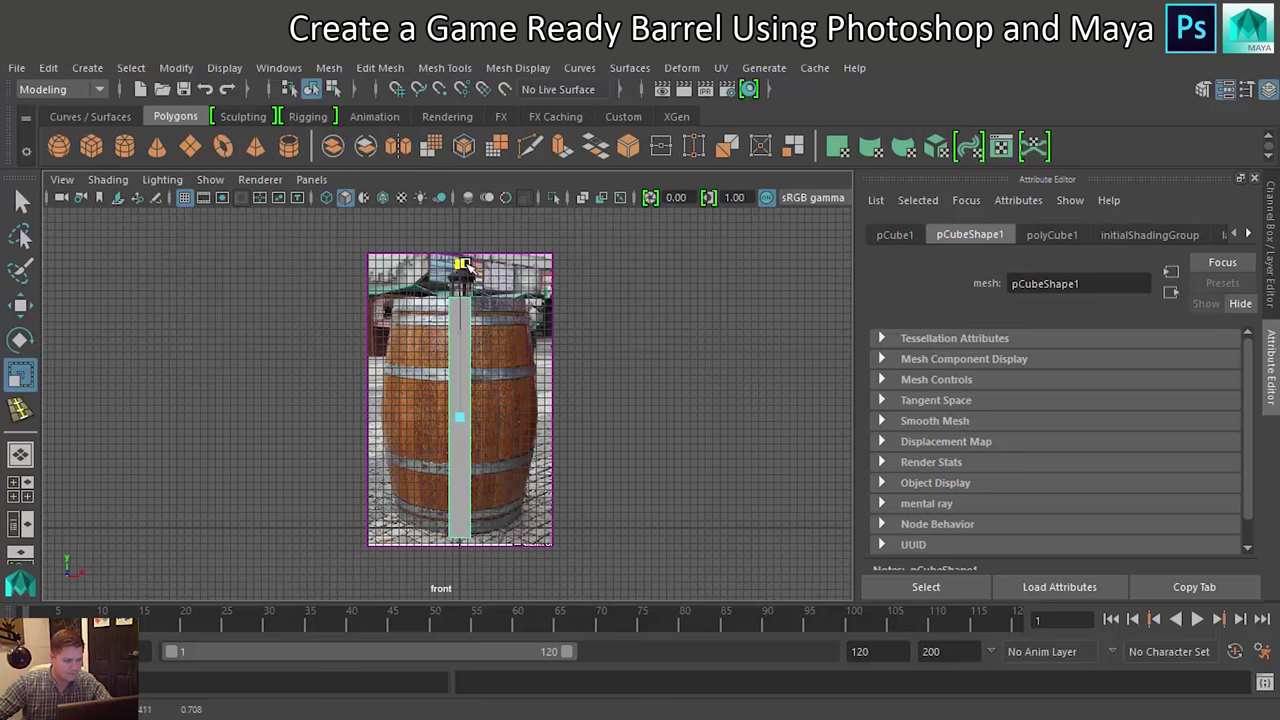
Trim and nudge the plank to match the barrel's height in the reference
drag(465, 266, 467, 272)
key(w)
scroll(500, 365, up, 3)
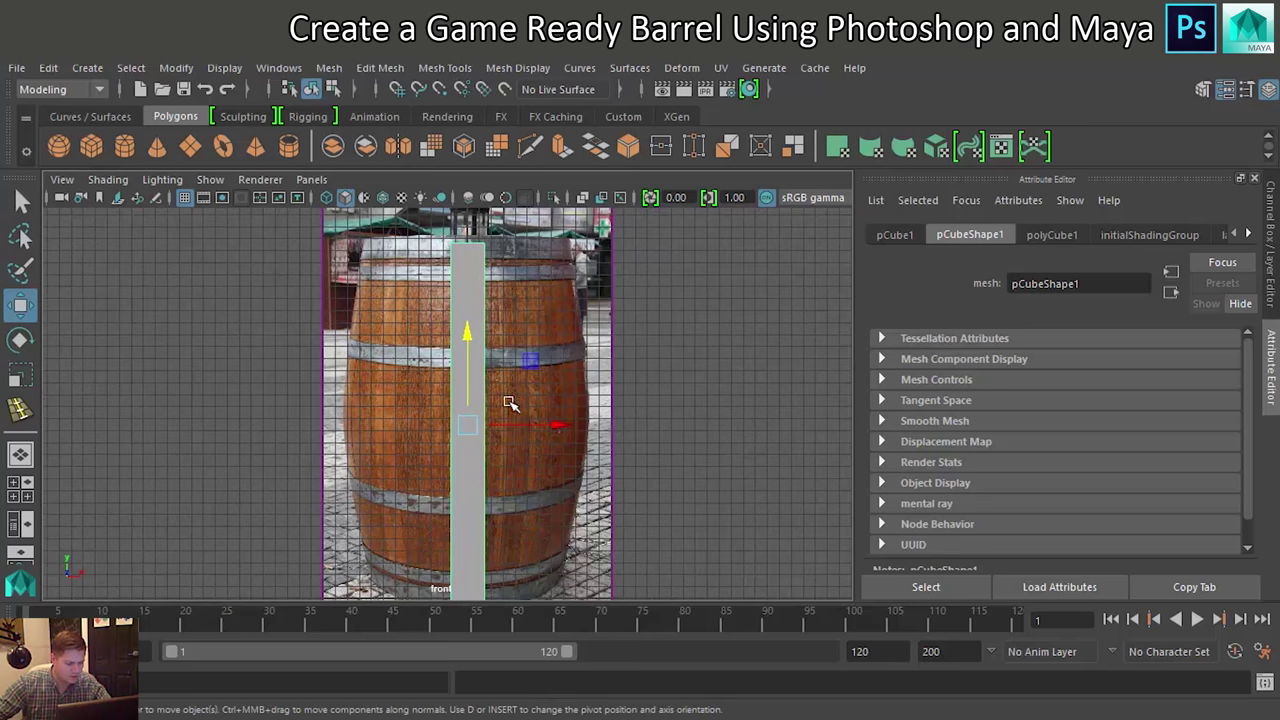
scroll(505, 390, up, 1)
drag(456, 281, 455, 279)
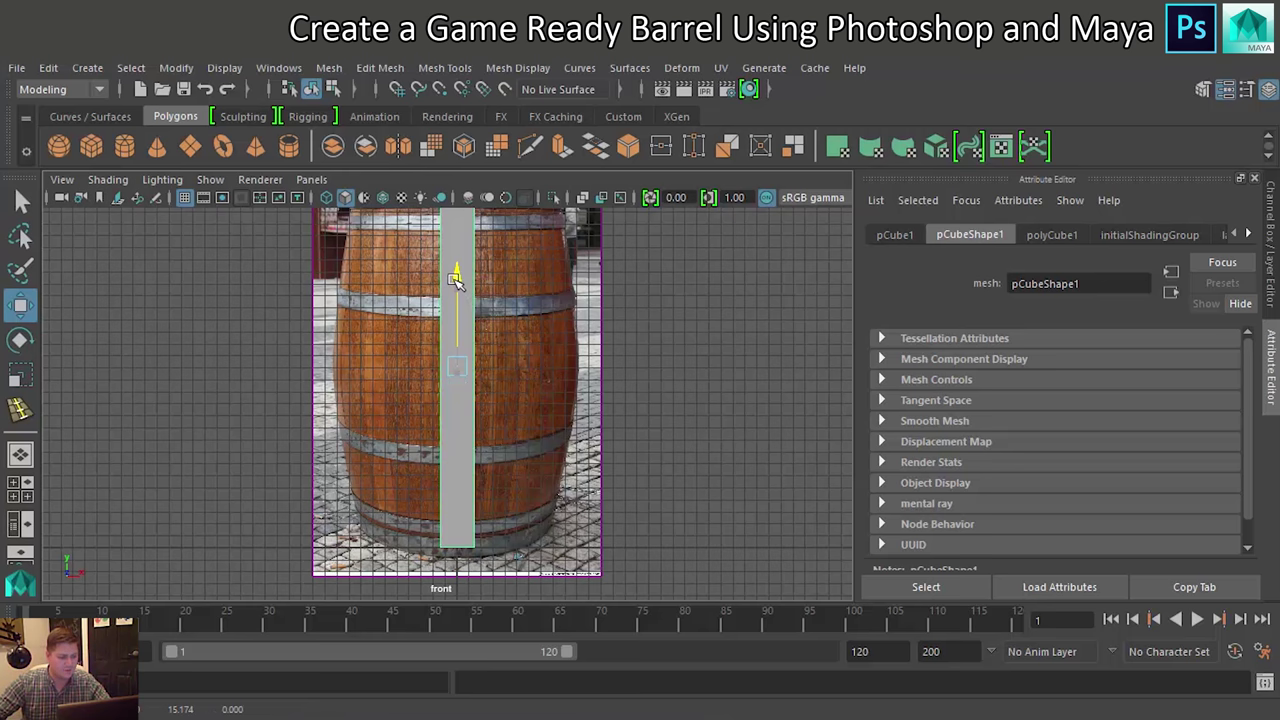
scroll(486, 443, up, 1)
scroll(480, 450, up, 1)
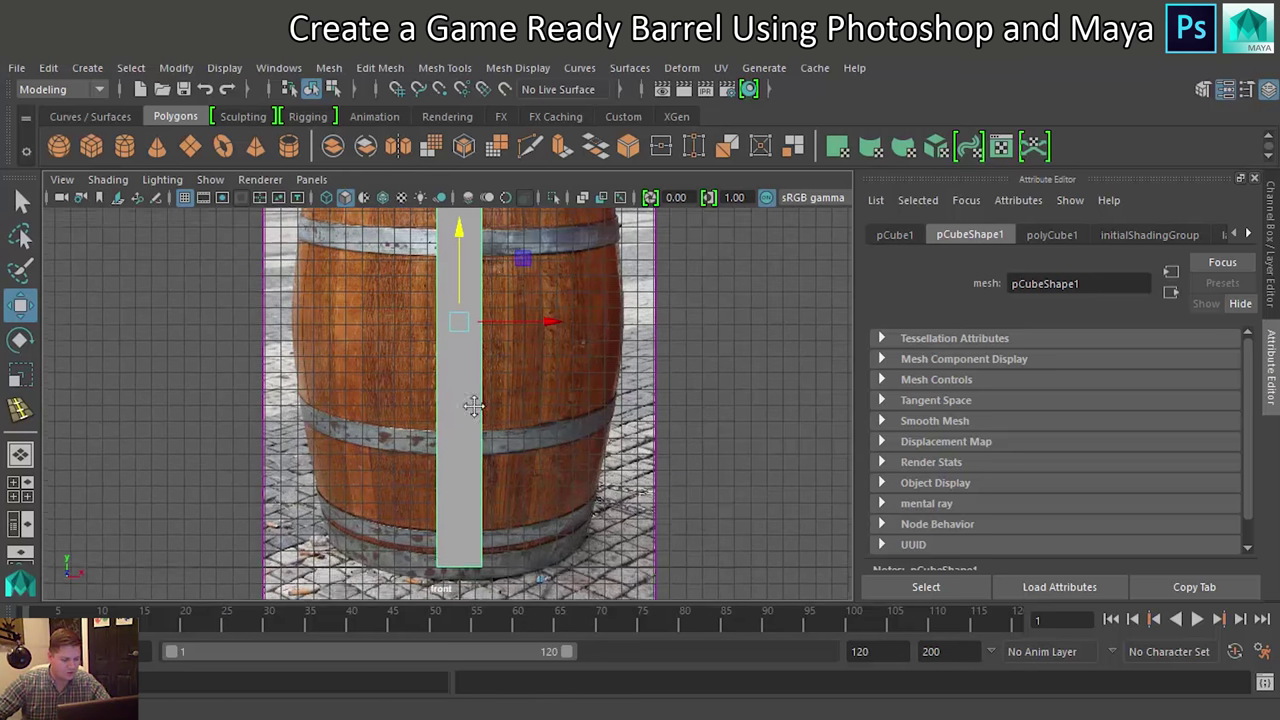
scroll(475, 494, up, 2)
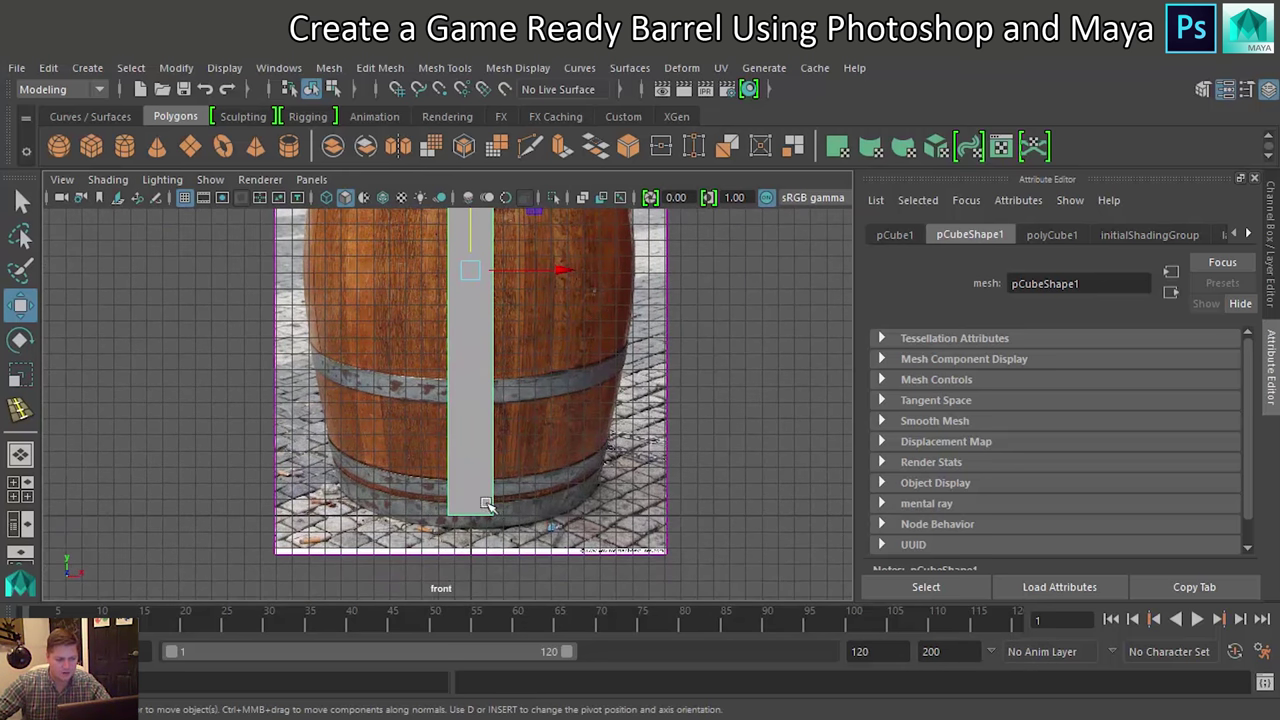
alt+middle_drag(478, 392, 457, 531)
scroll(452, 480, down, 2)
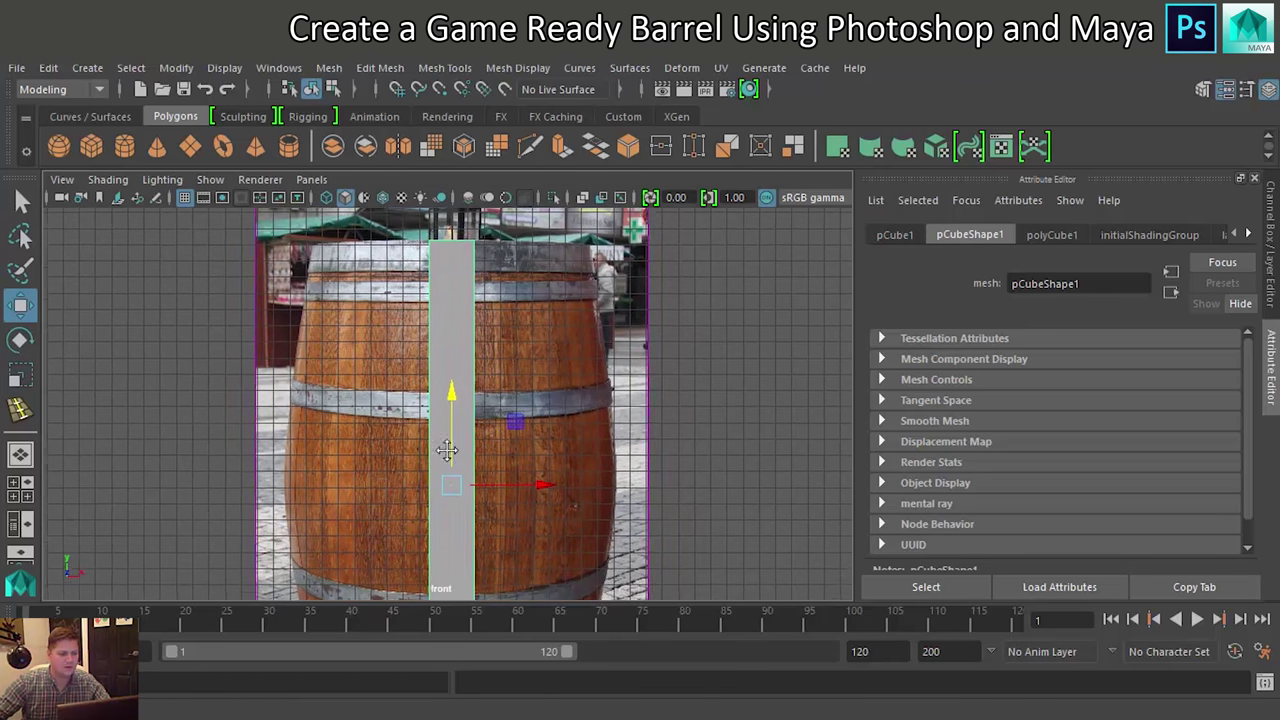
alt+middle_drag(450, 460, 480, 408)
scroll(502, 428, down, 2)
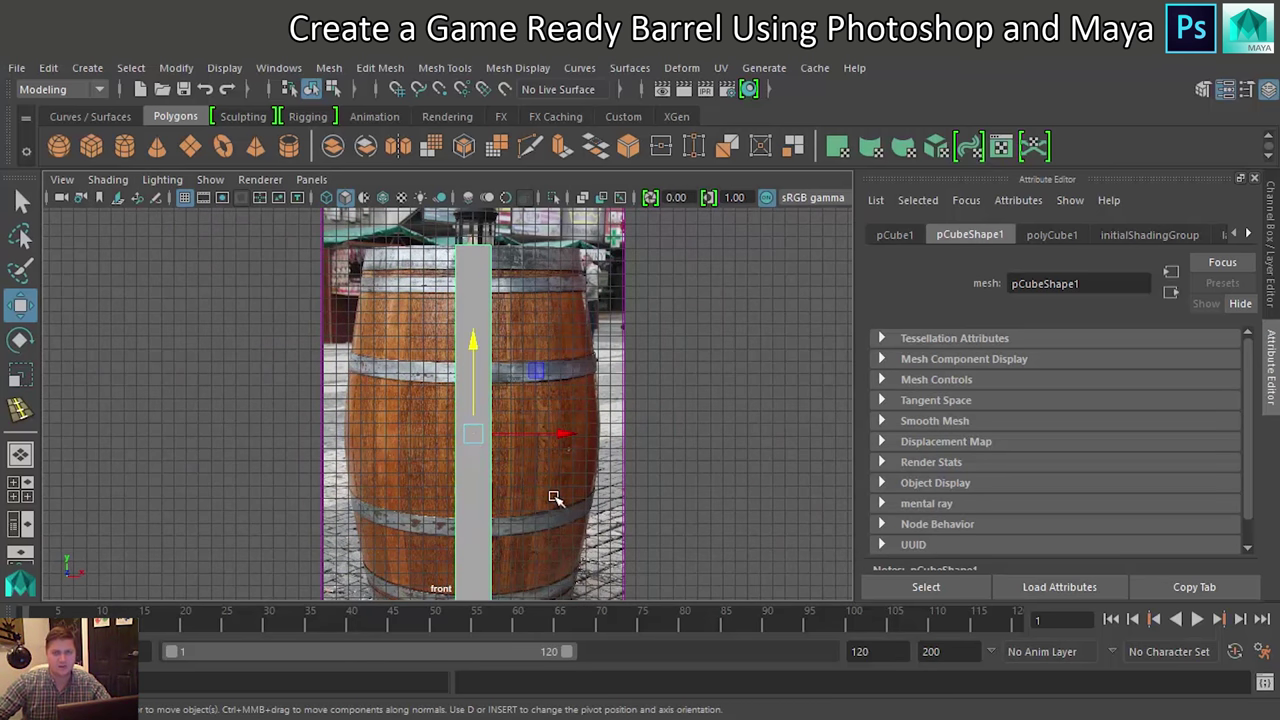
scroll(560, 465, down, 2)
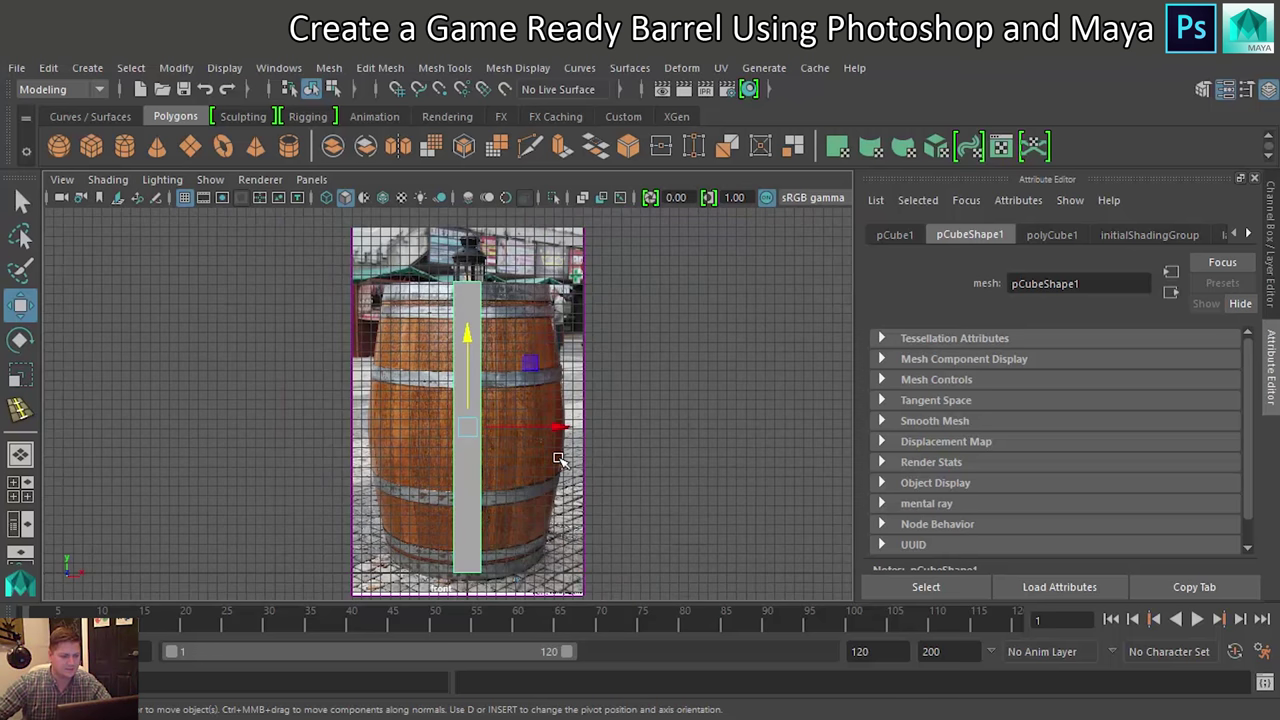
scroll(558, 458, down, 1)
scroll(558, 460, up, 2)
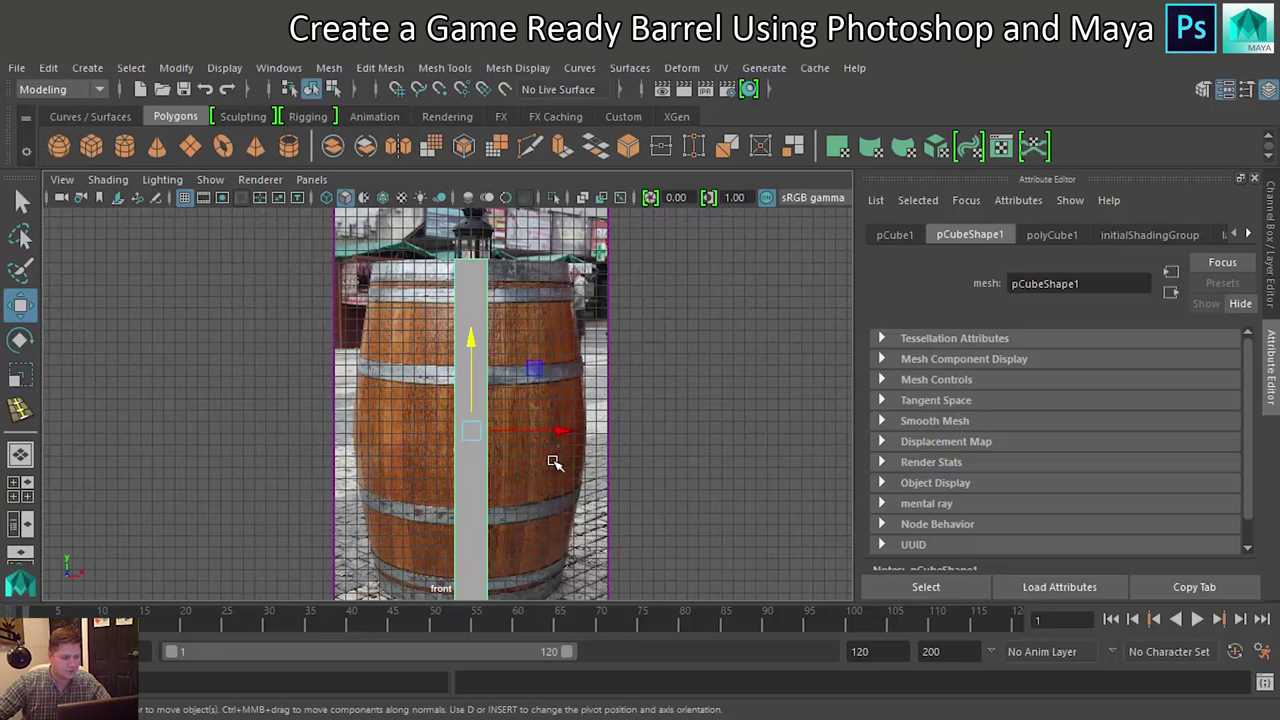
scroll(555, 462, down, 1)
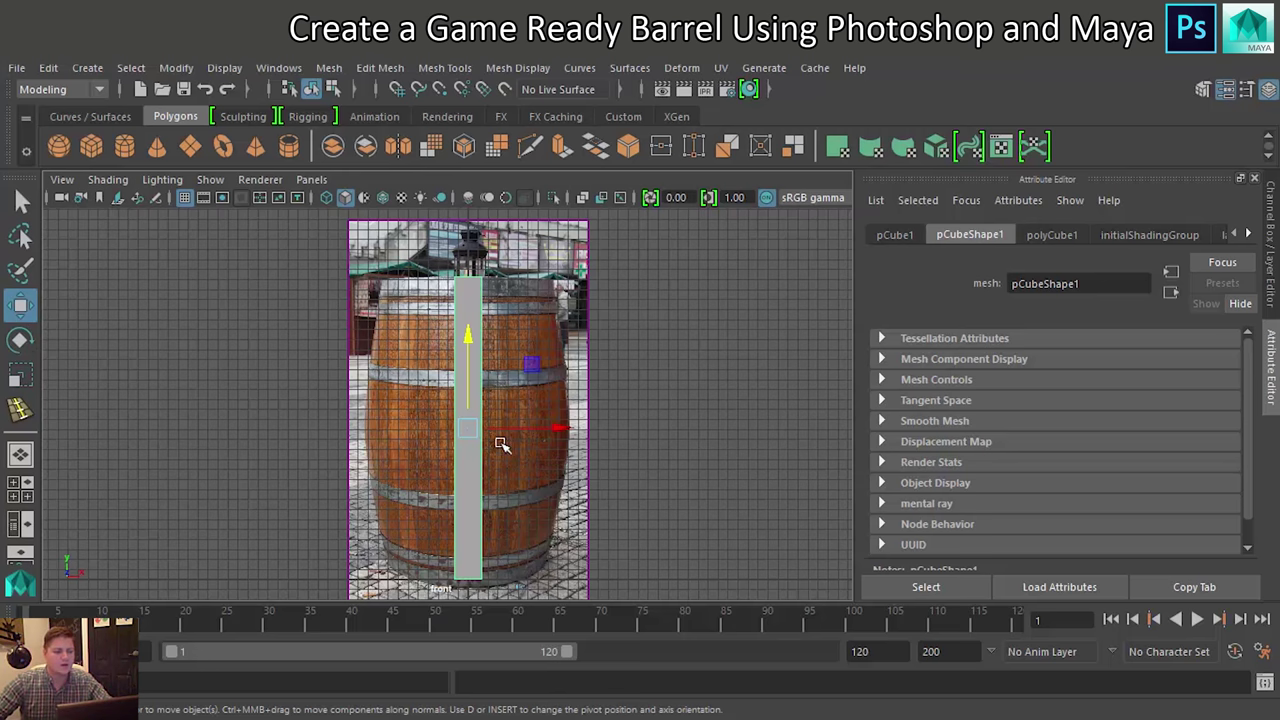
Rotate the plank to exactly 90 degrees on Y in the Channel Box
key(e)
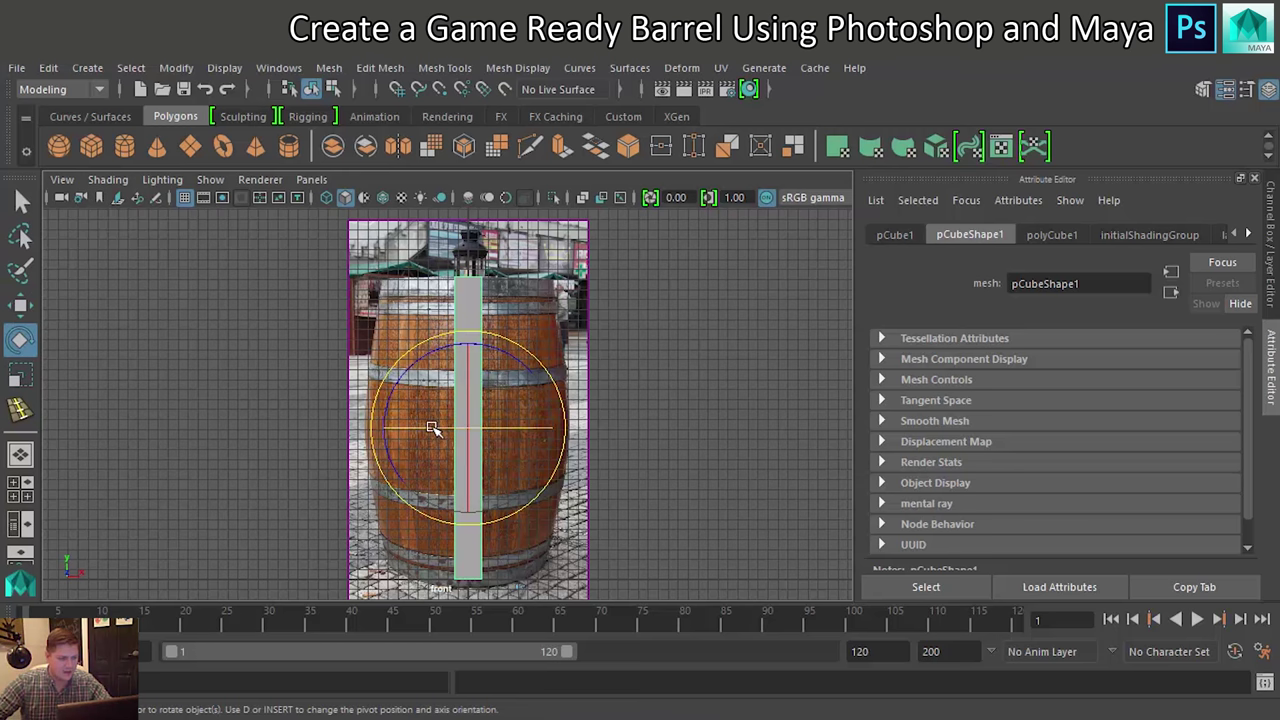
drag(452, 428, 478, 430)
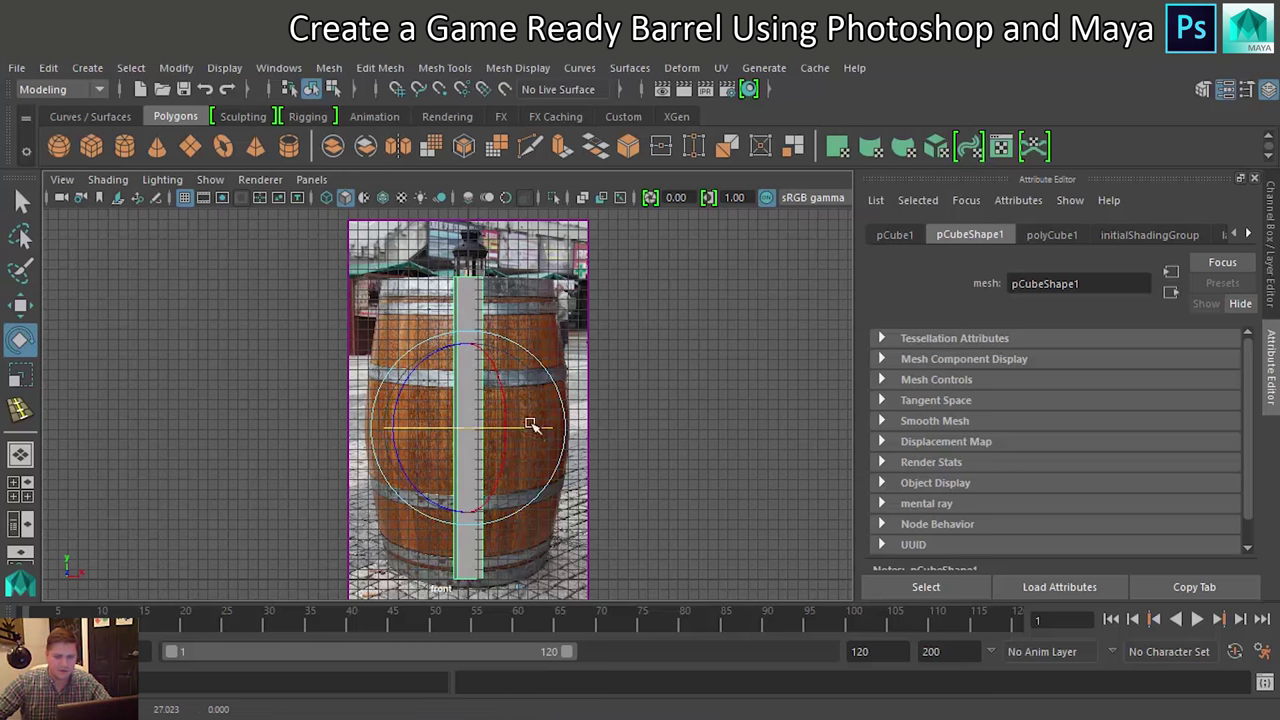
click(1270, 218)
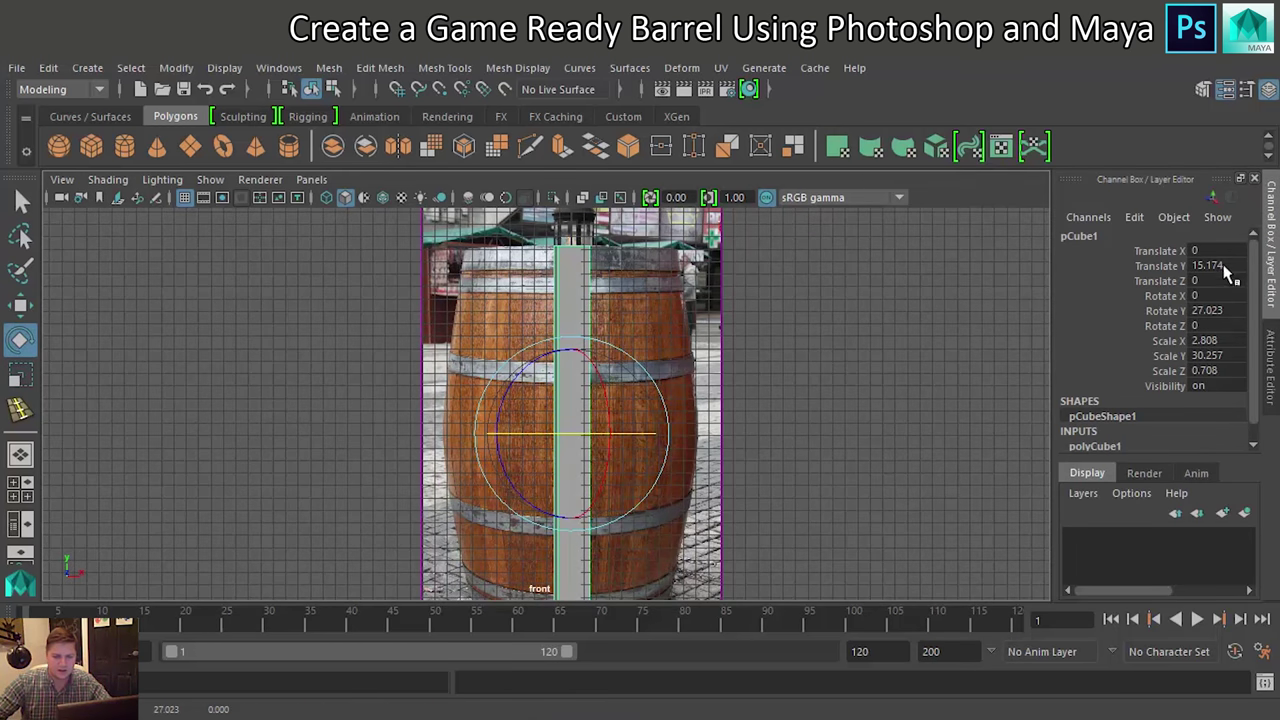
double_click(1210, 310)
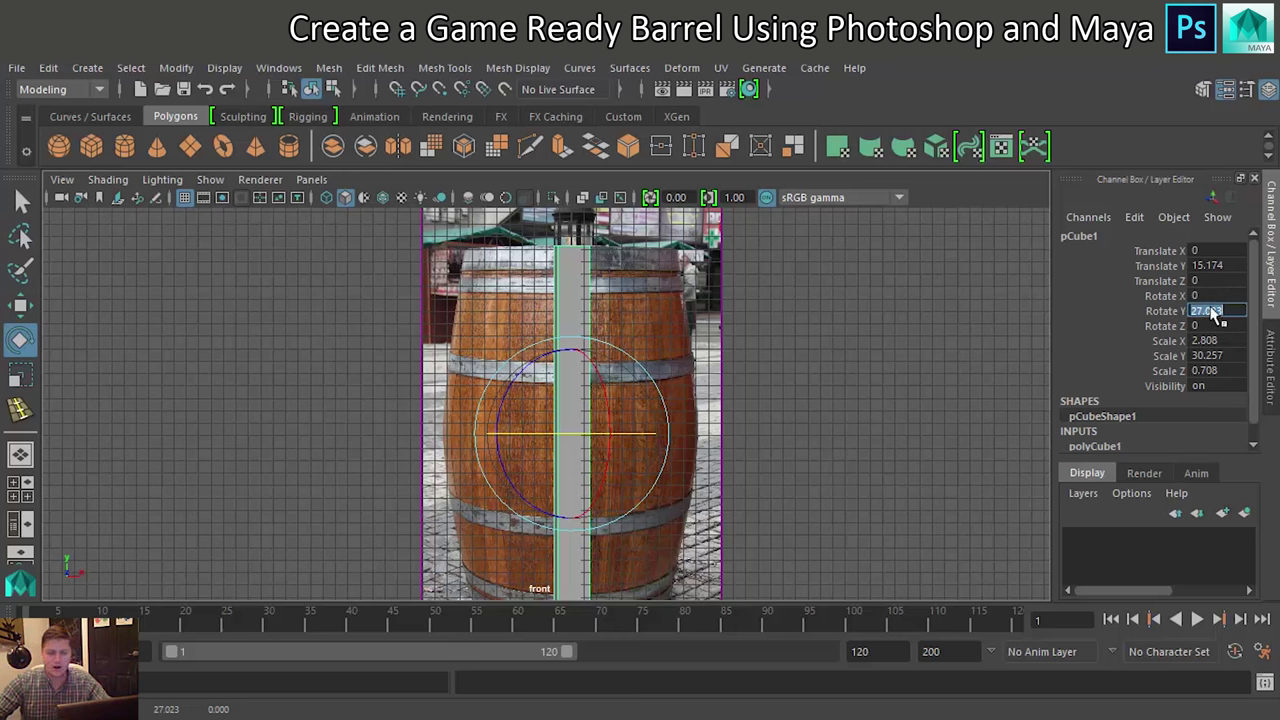
text(90)
key(Return)
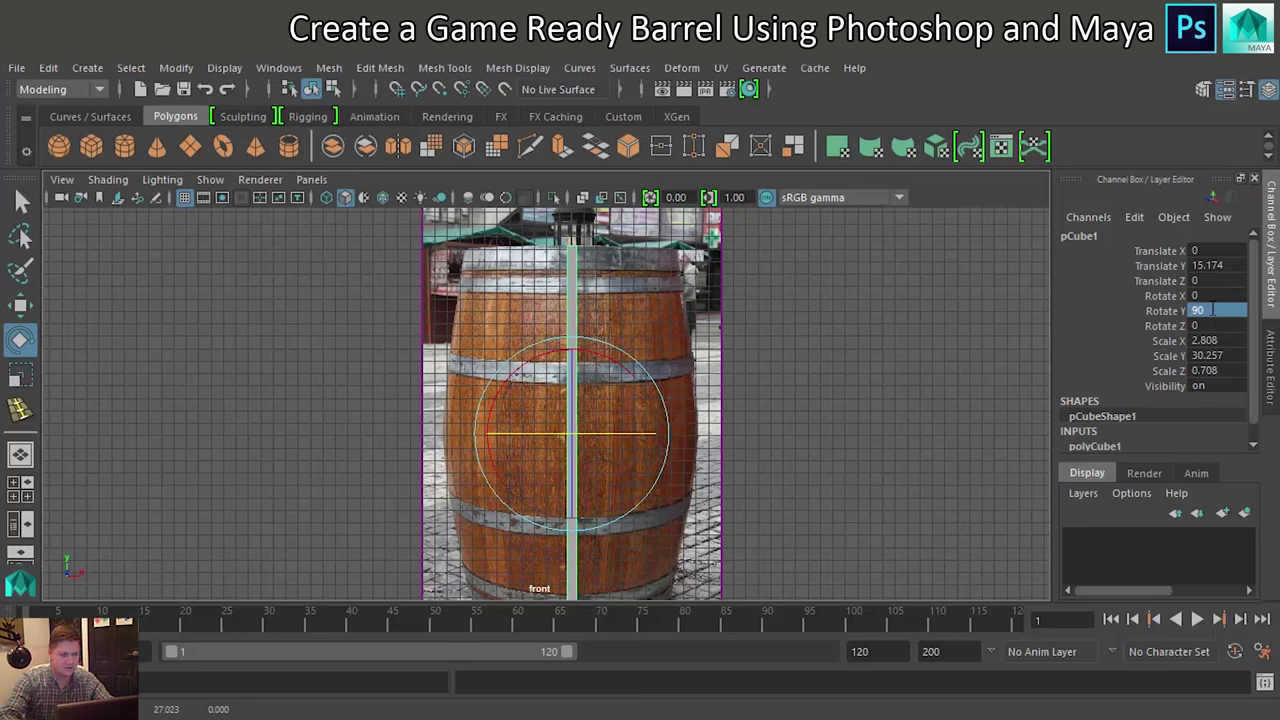
scroll(716, 486, down, 1)
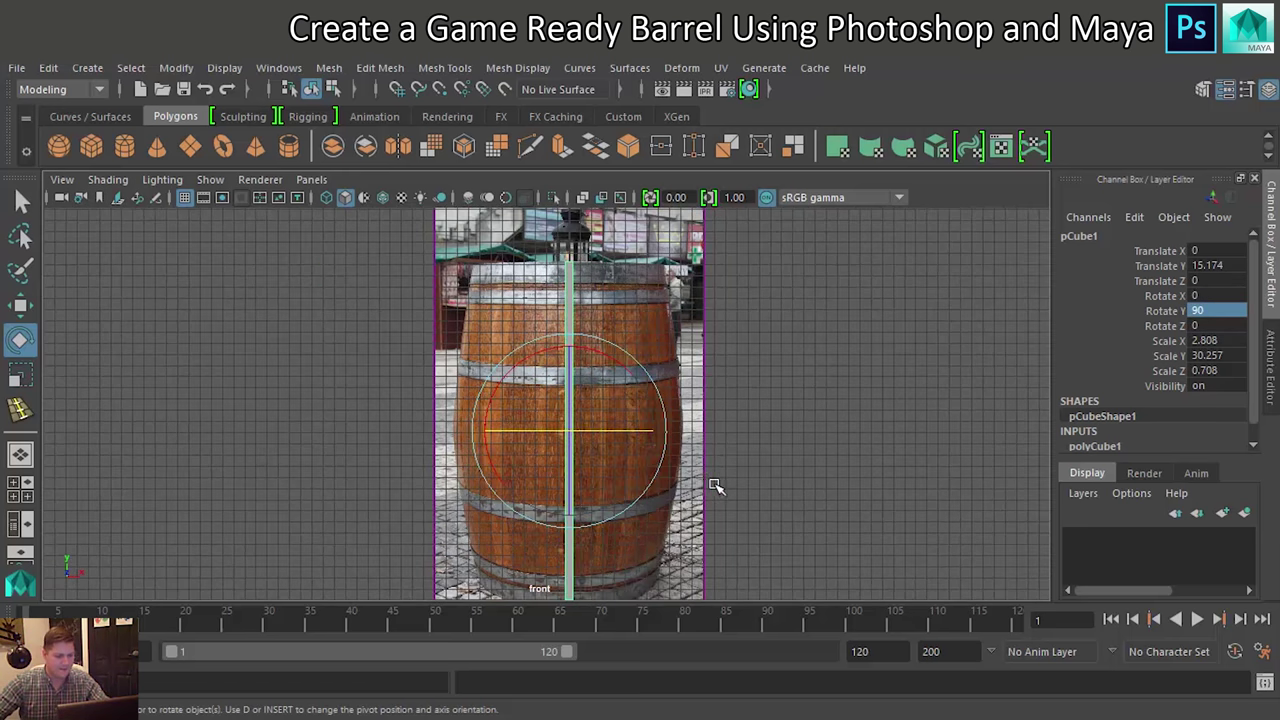
Snap the plank's pivot to its bottom end with vertex snapping
alt+middle_drag(663, 466, 686, 398)
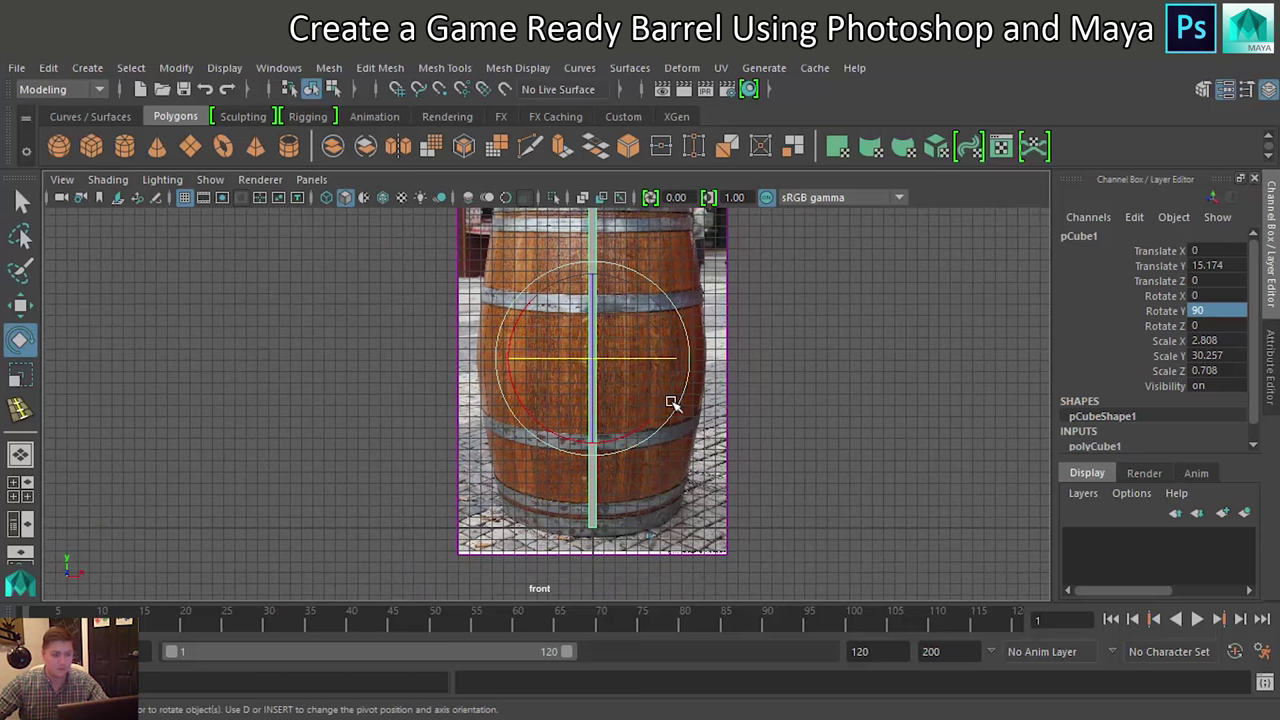
key(w)
key(e)
key(w)
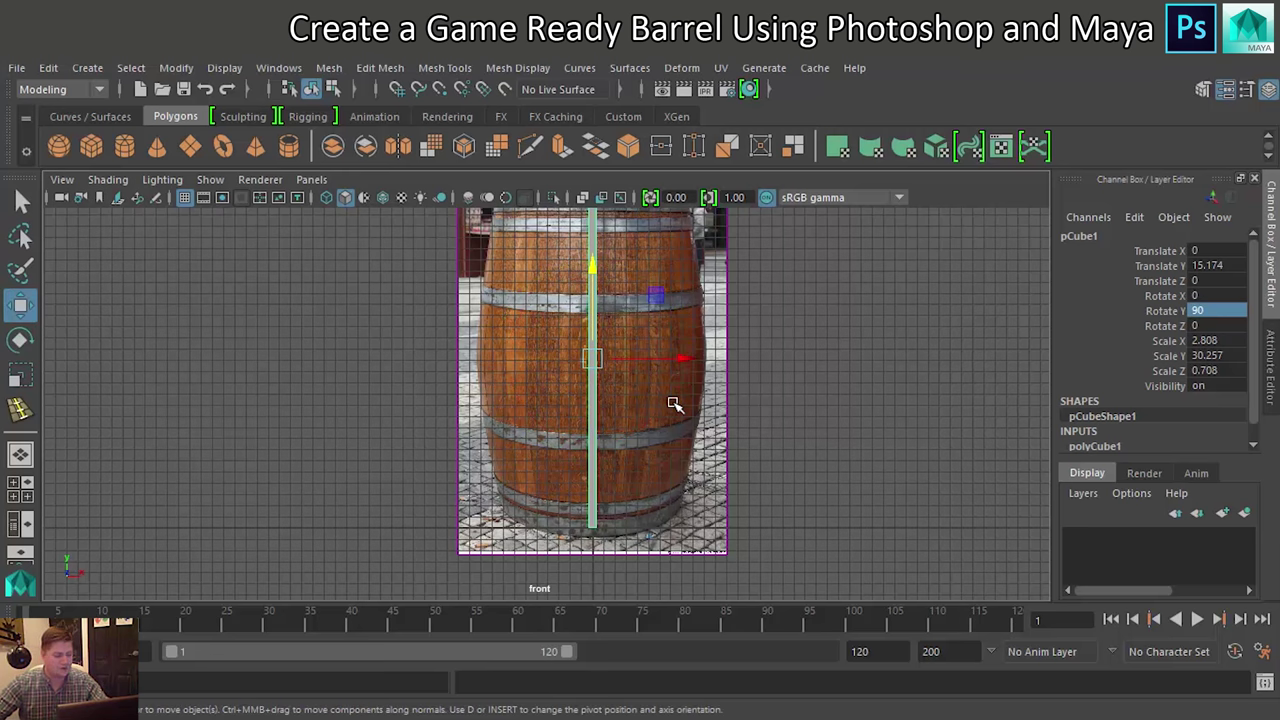
key(d)
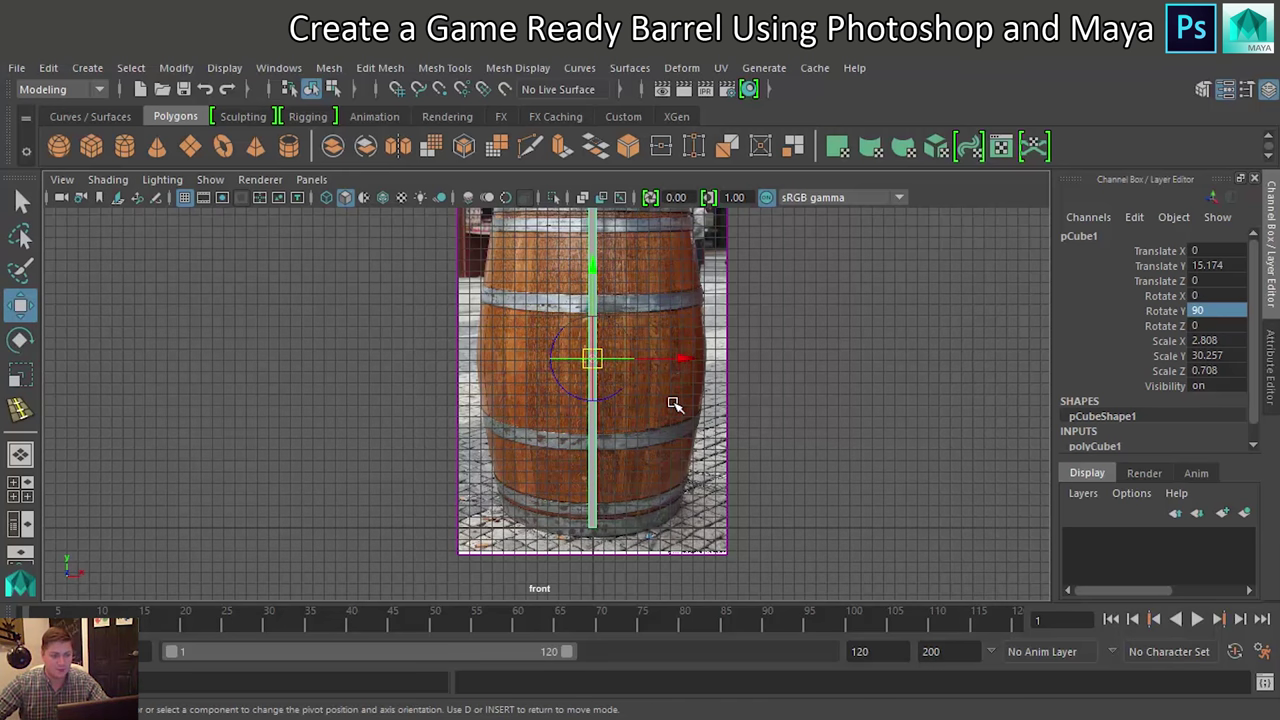
key(v)
drag(592, 266, 594, 300)
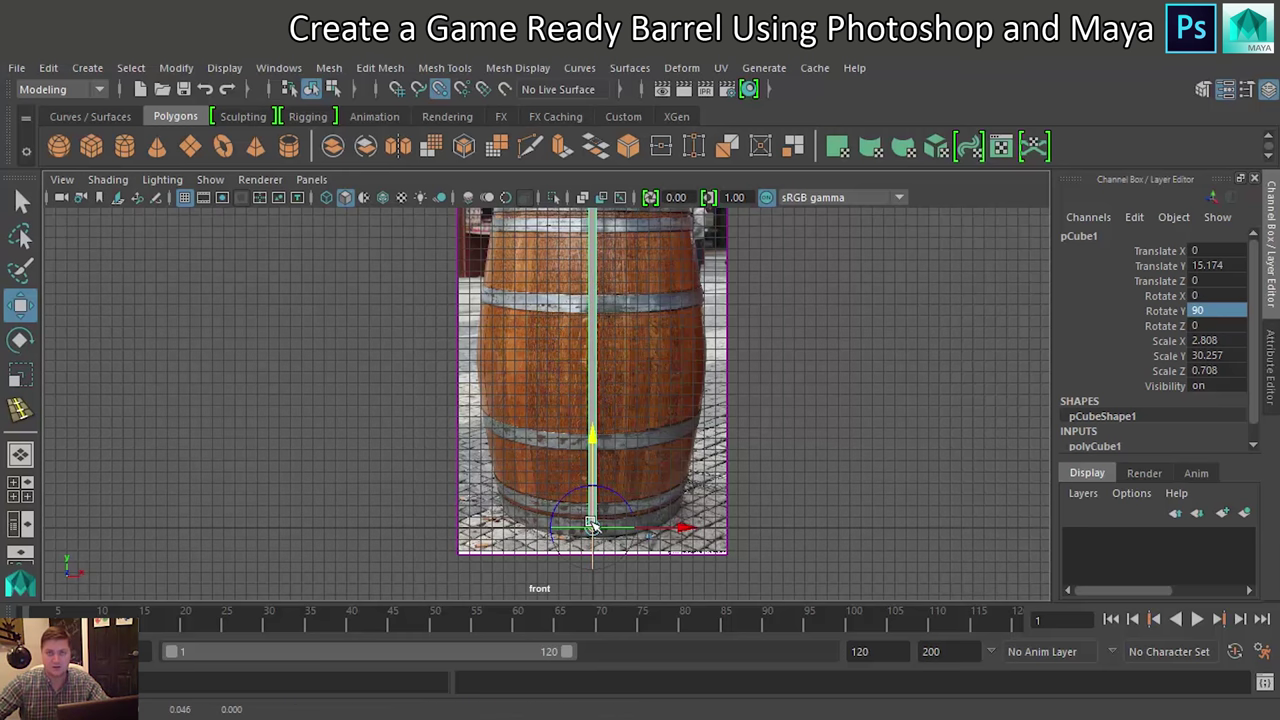
key(d)
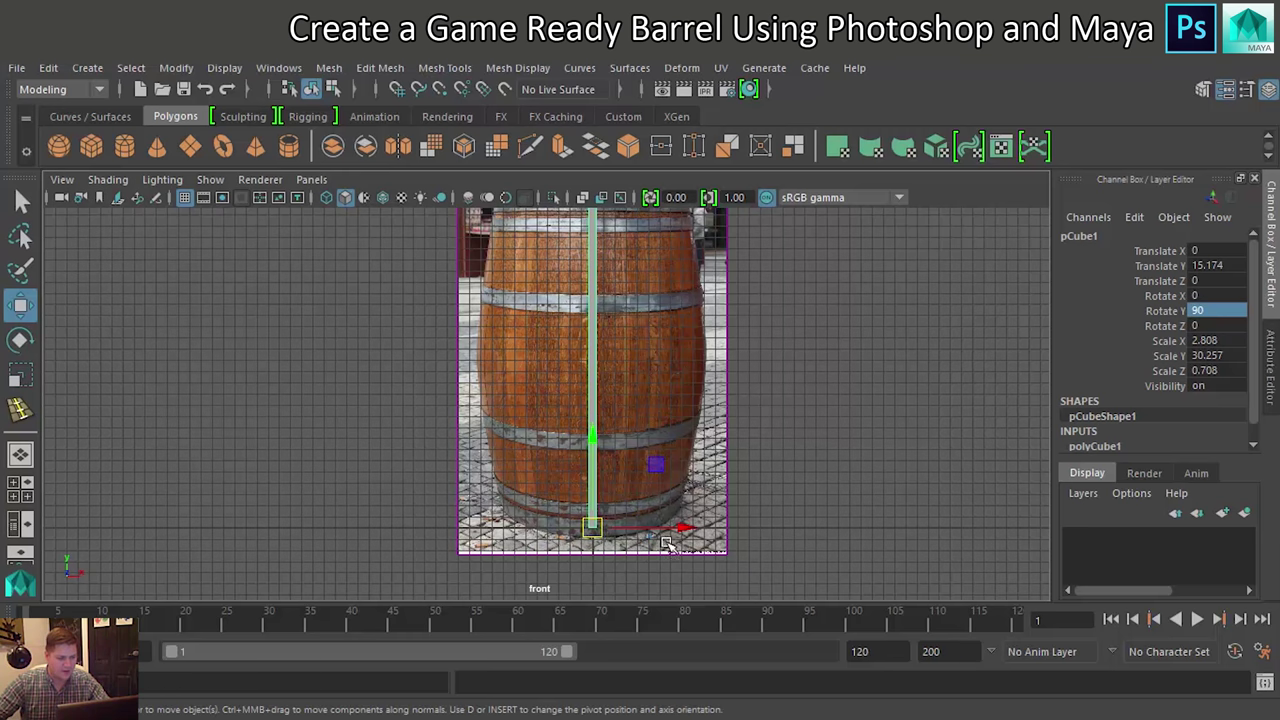
Move the plank to the barrel's right edge and grid-snap its pivot back to centre
drag(684, 531, 794, 525)
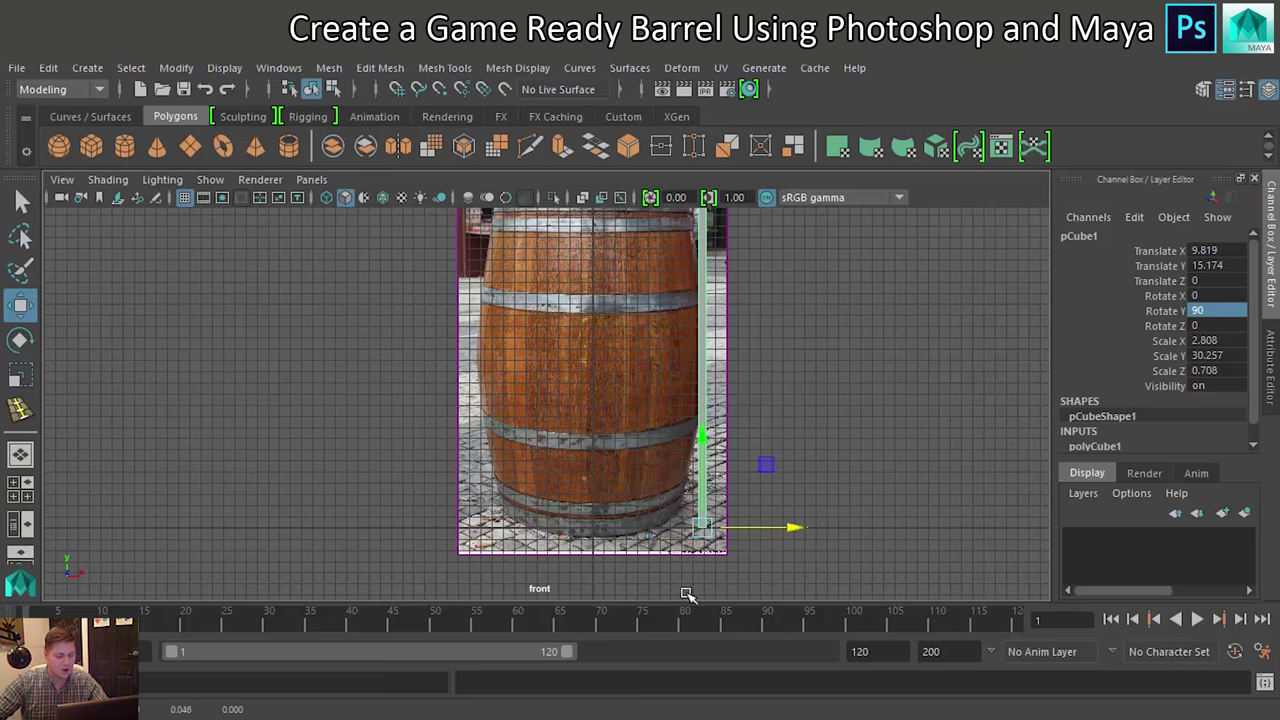
key(d)
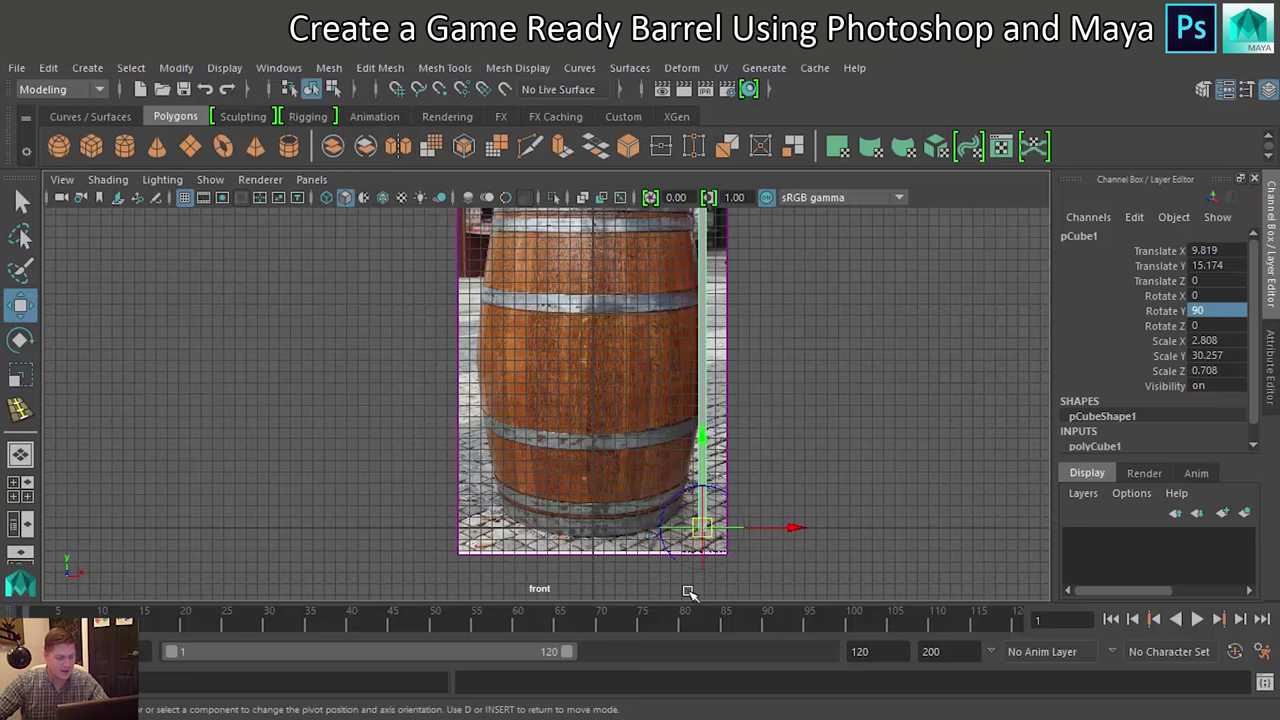
key(x)
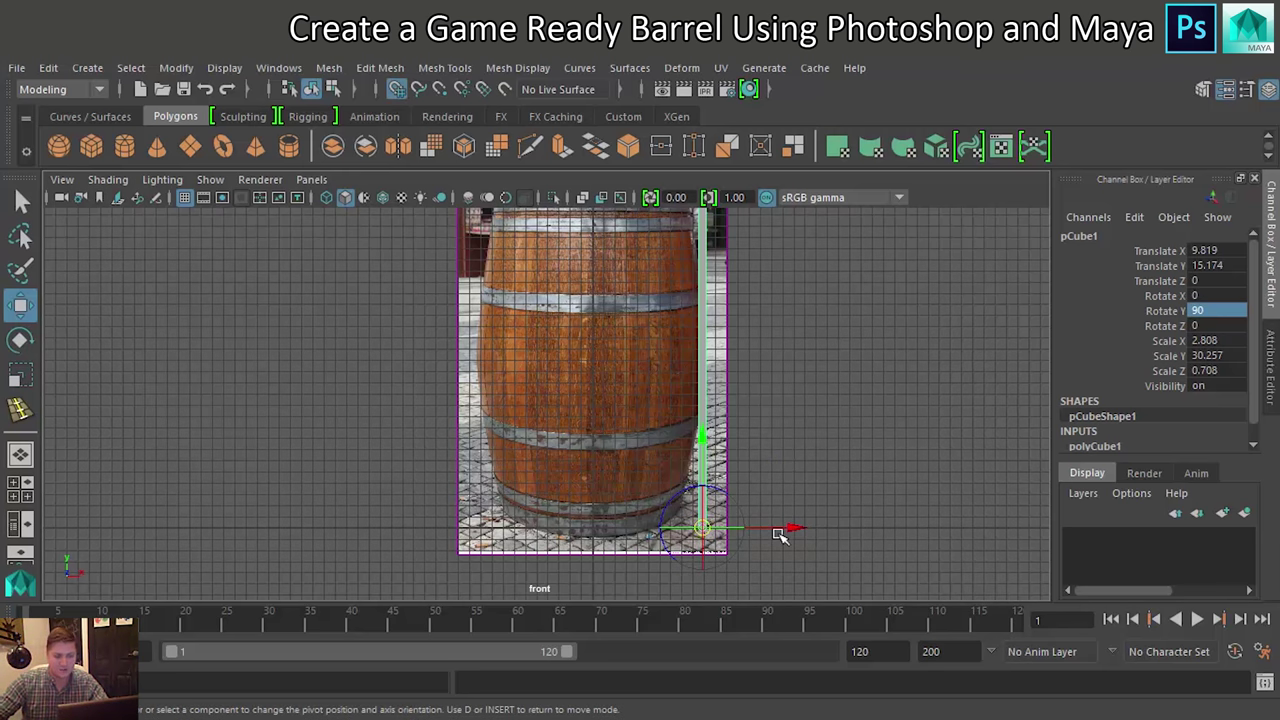
drag(779, 535, 581, 541)
key(d)
scroll(590, 470, up, 2)
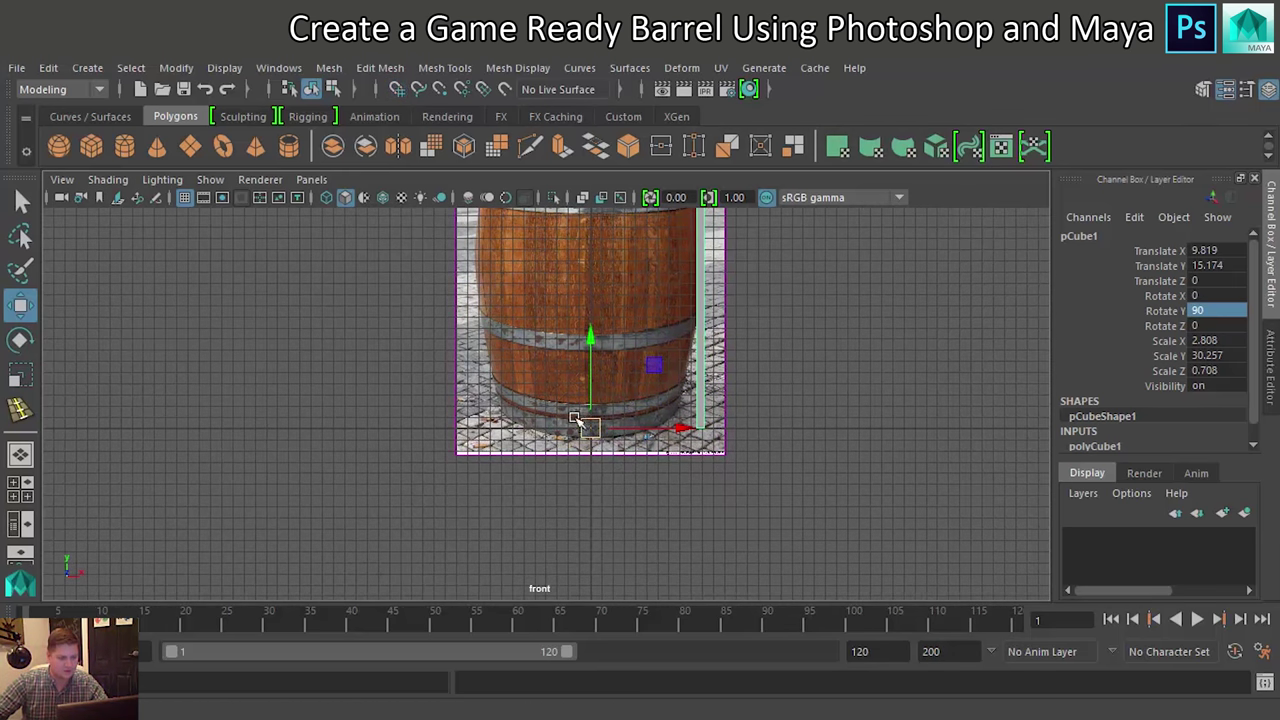
scroll(620, 450, up, 3)
scroll(700, 460, up, 2)
scroll(760, 459, down, 1)
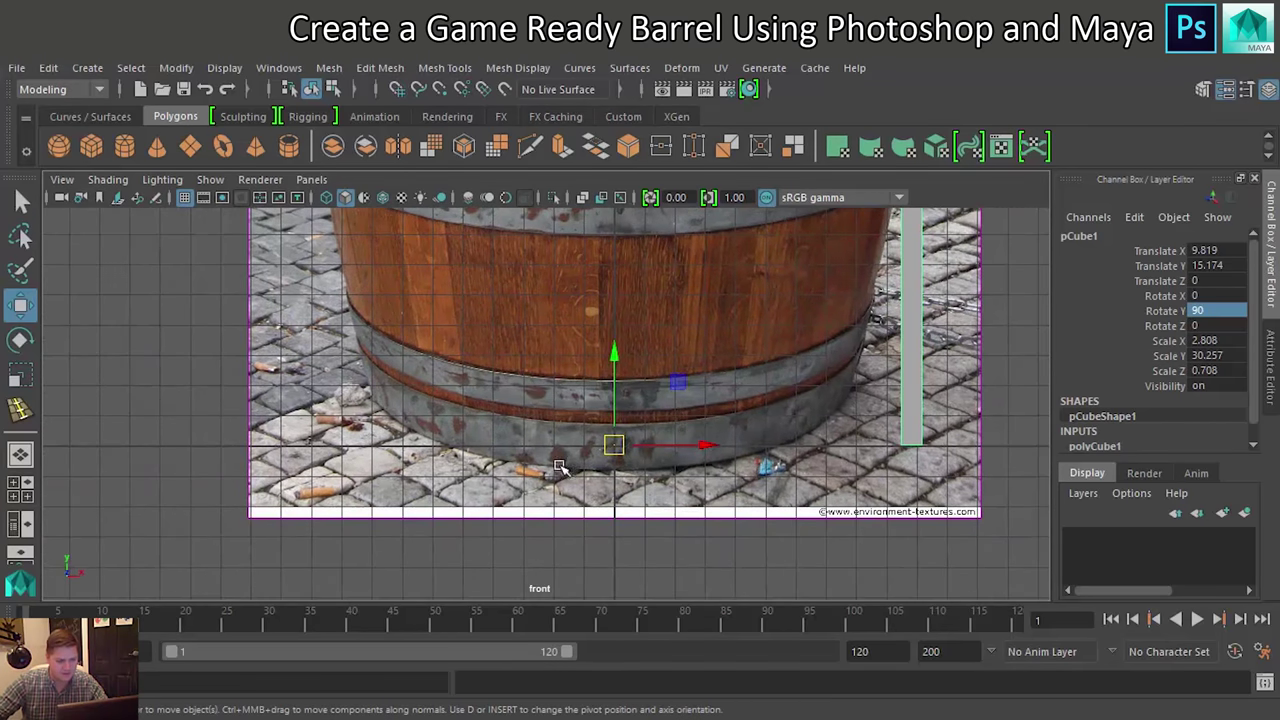
scroll(703, 430, down, 1)
key(space)
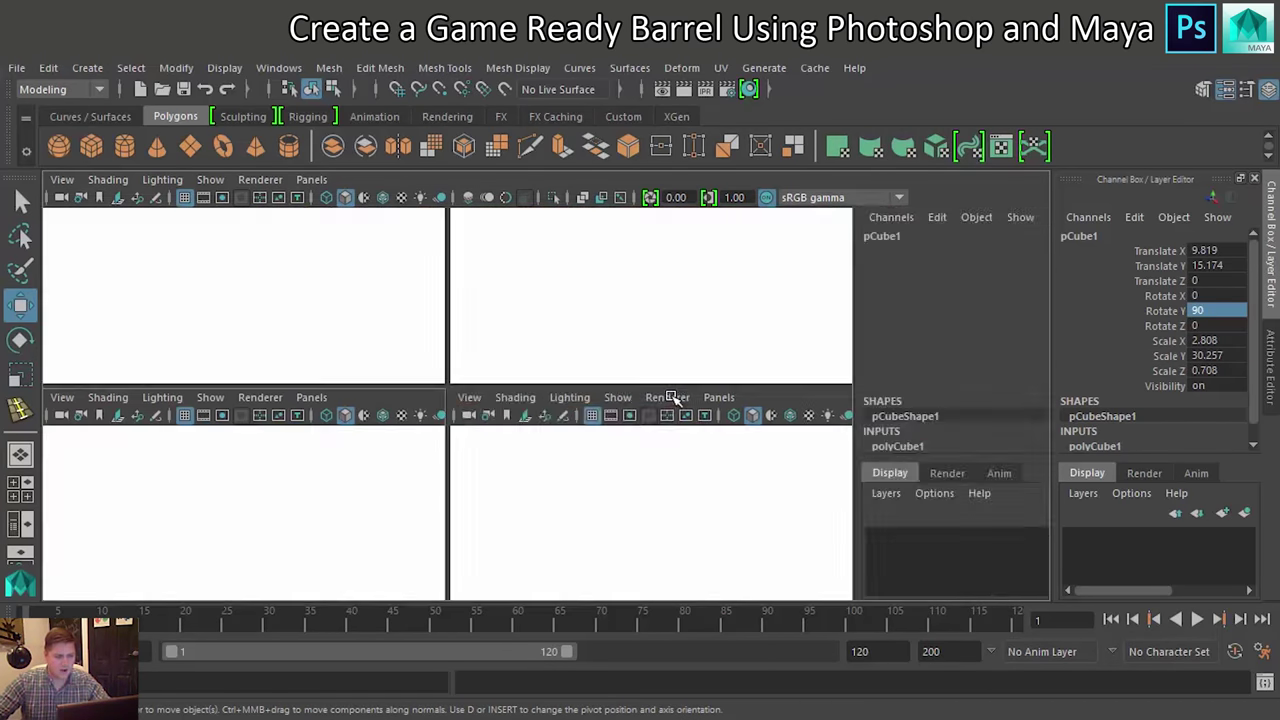
Test-spin the plank around the barrel centre in perspective, then undo back to 90 degrees
key(space)
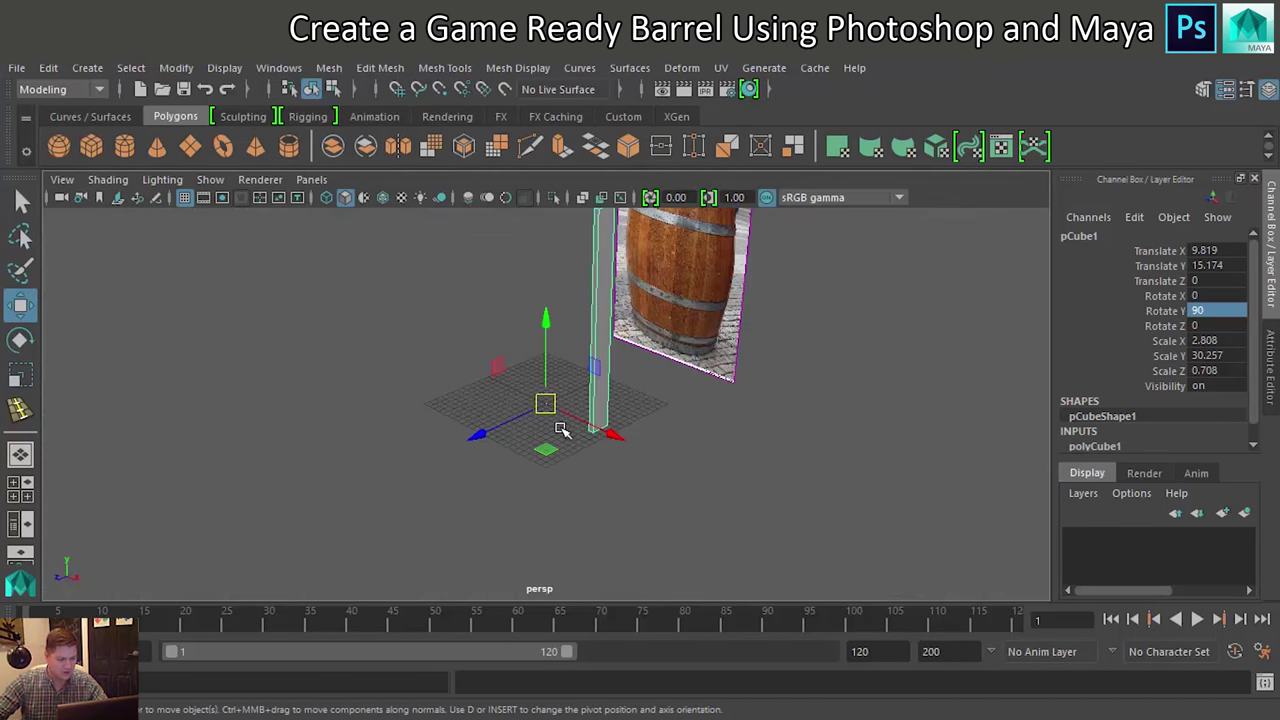
mouse_move(556, 434)
alt+mouse_down()
mouse_move(596, 430)
mouse_move(638, 451)
alt+mouse_up()
key(e)
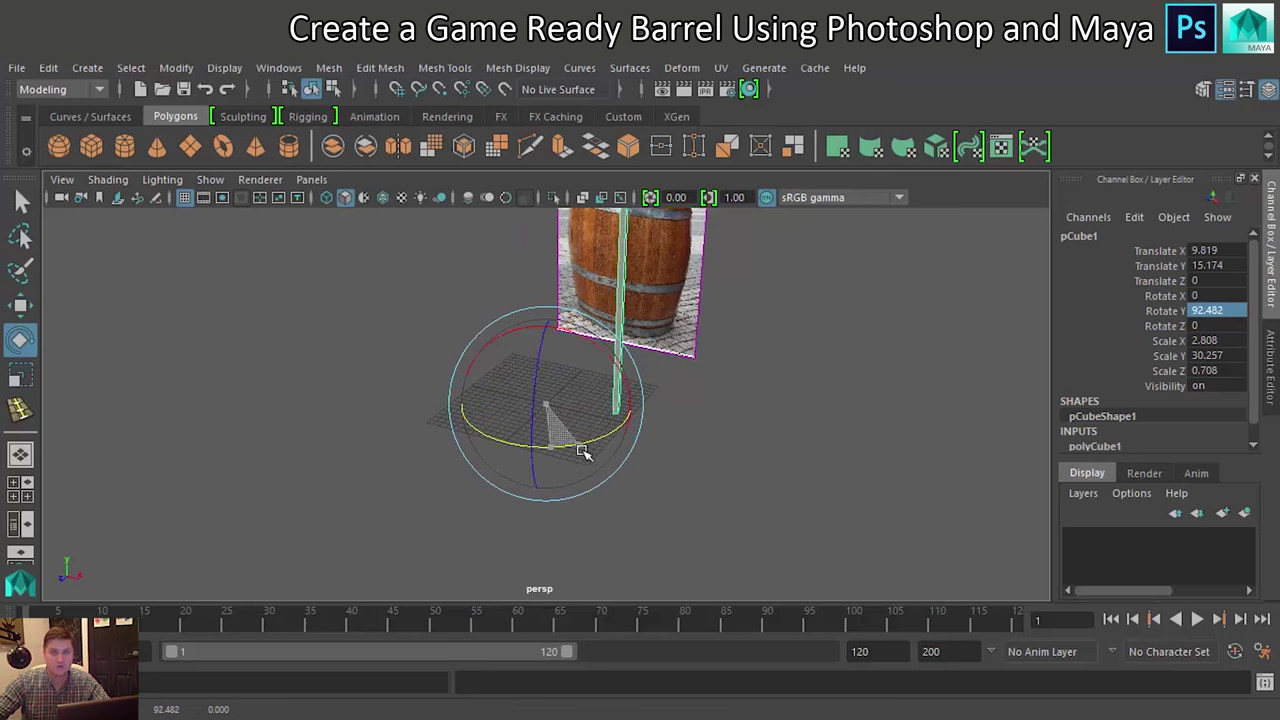
drag(638, 451, 592, 451)
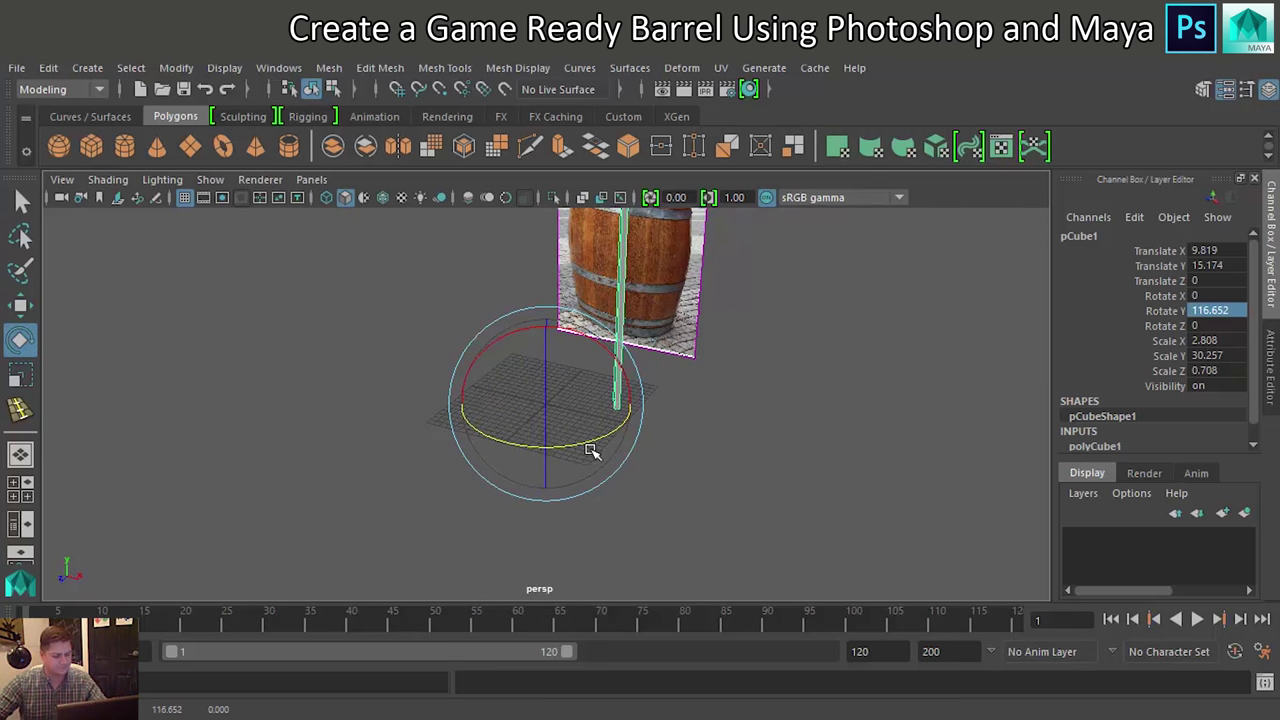
key(ctrl+z)
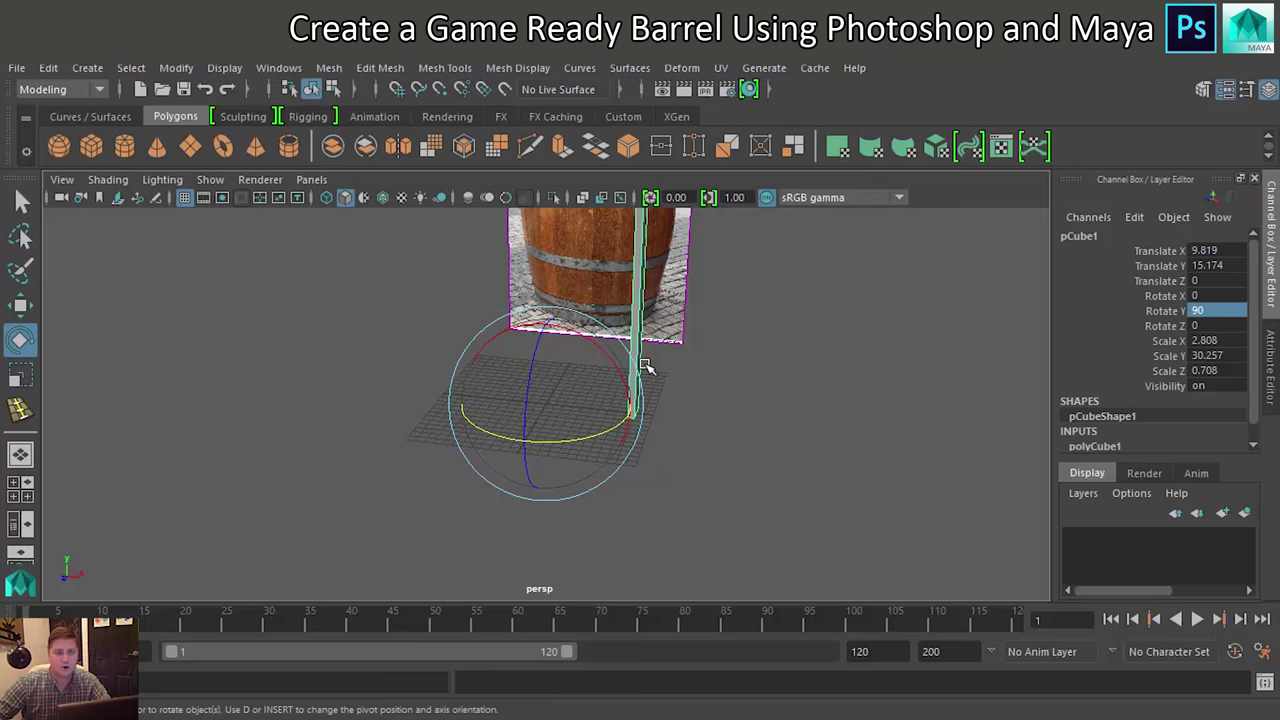
double_click(1078, 236)
Name the pCube1 object Plank in the Channel Box
text(Pla)
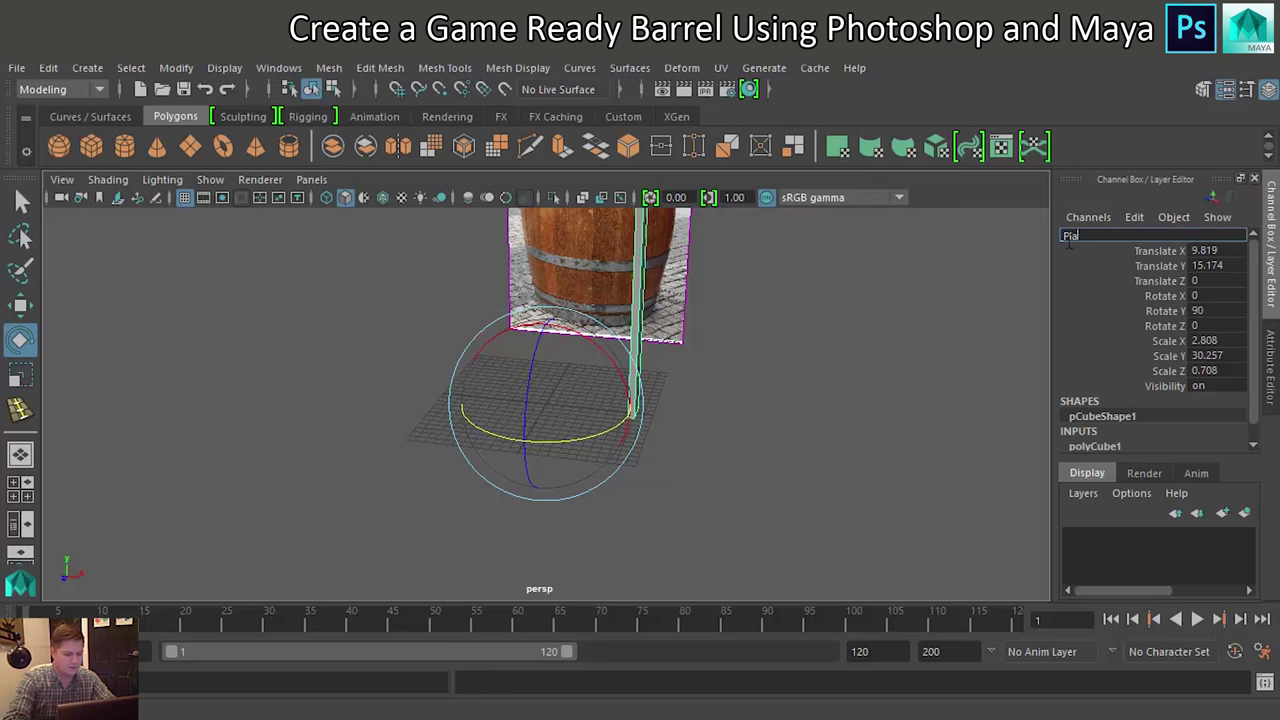
text(nk)
key(Return)
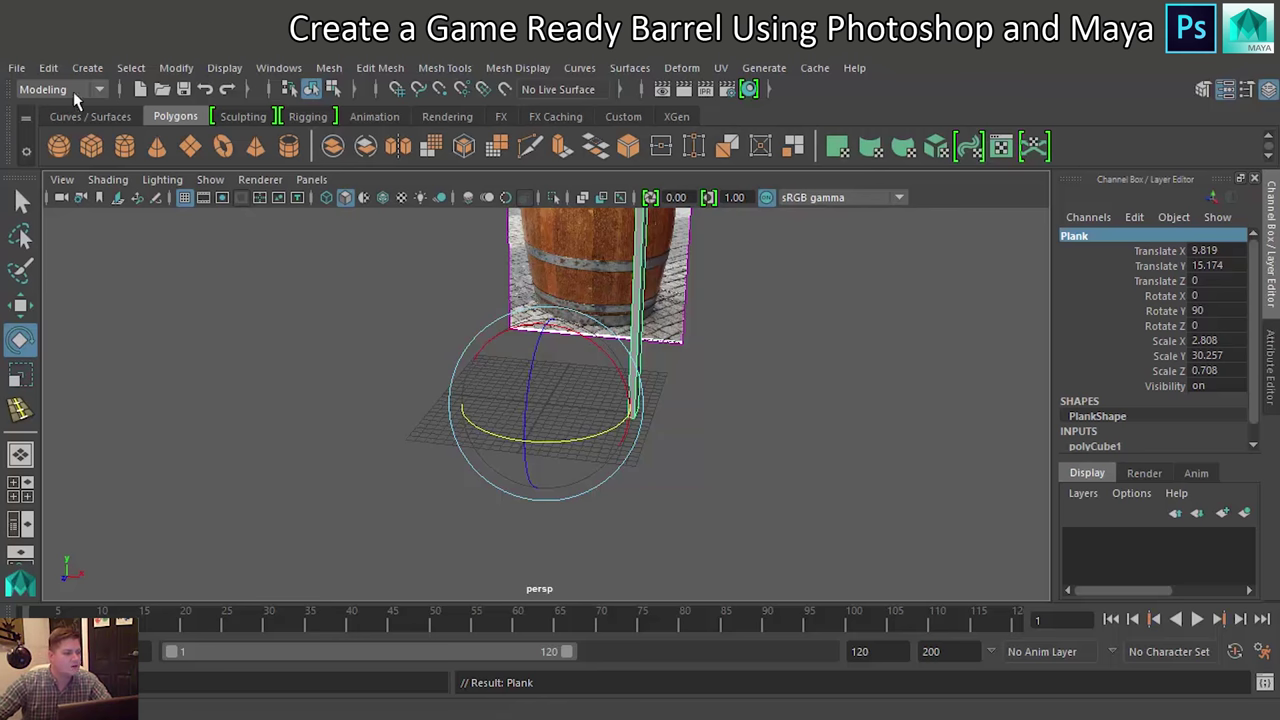
click(50, 69)
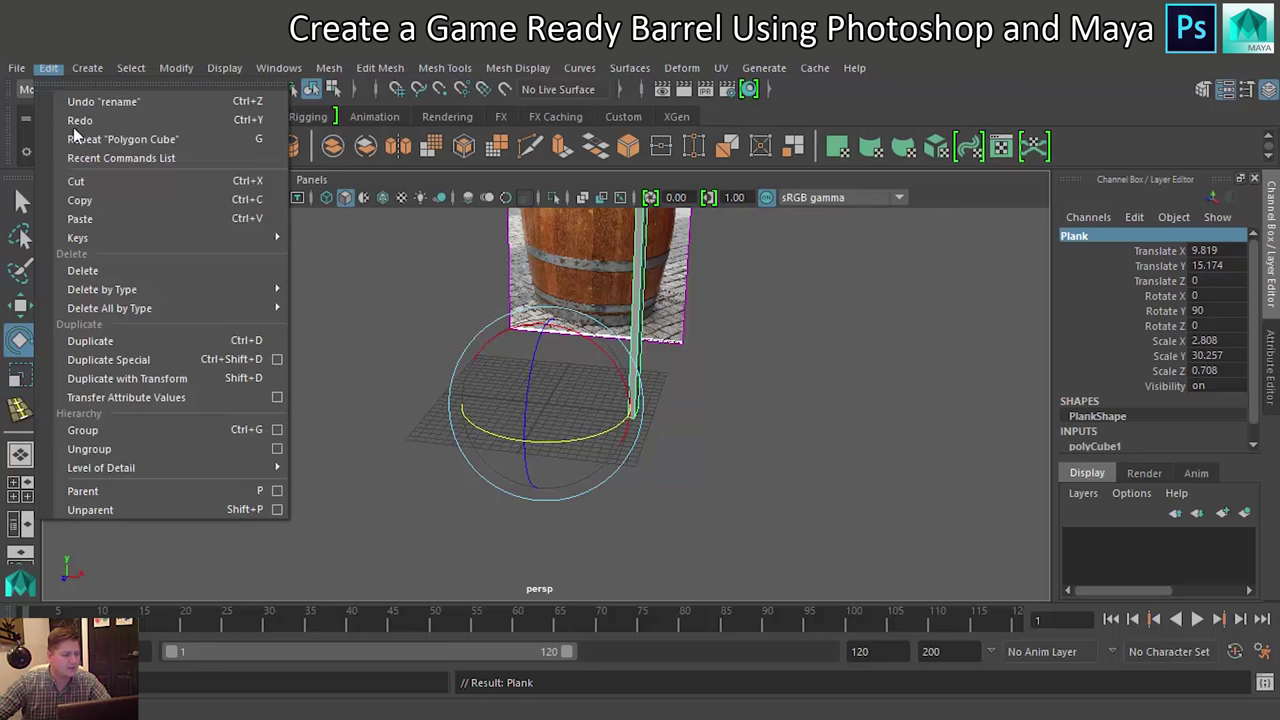
Duplicate Special from reset settings as Instance, Rotate Y 22.5, 16 copies
click(277, 359)
drag(296, 76, 929, 76)
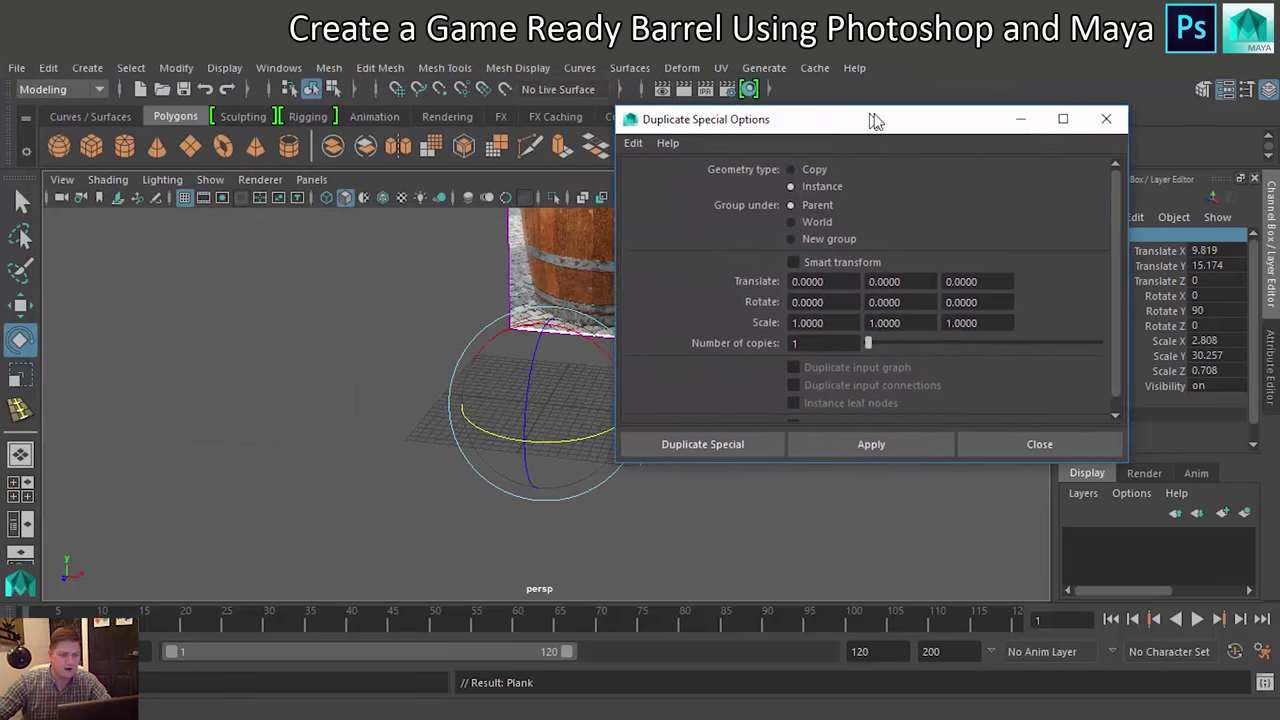
click(680, 99)
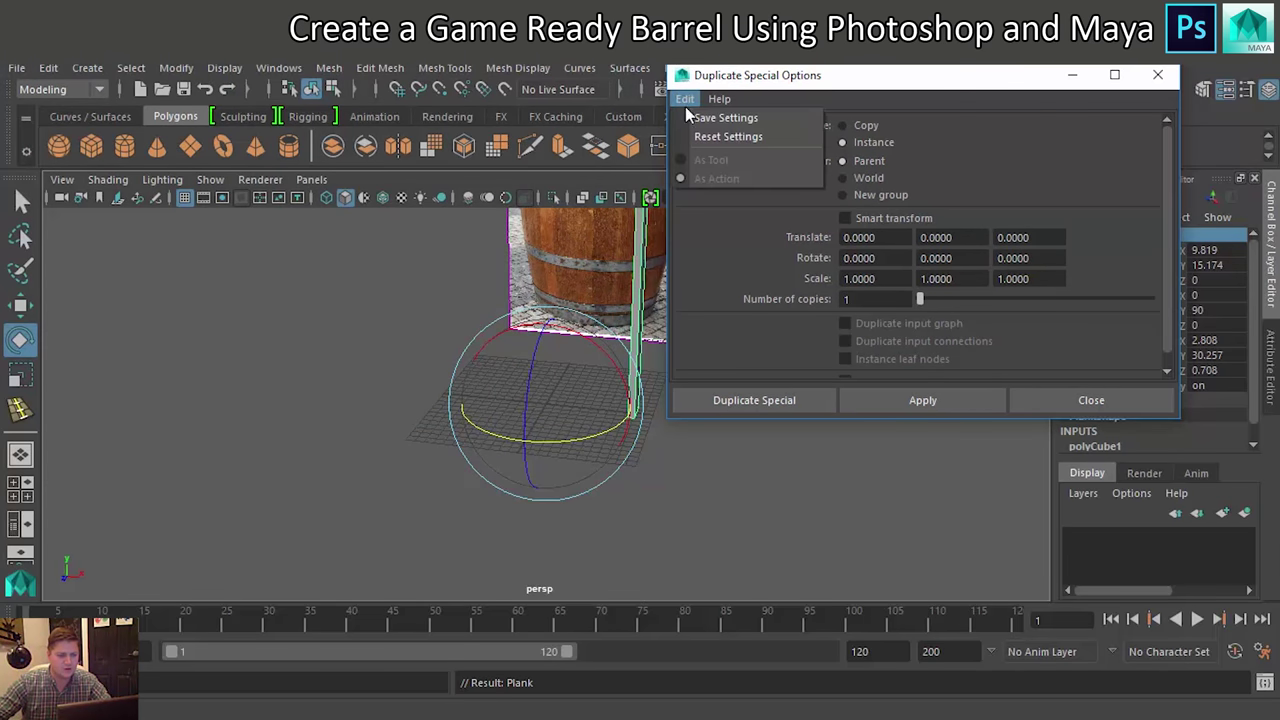
click(720, 137)
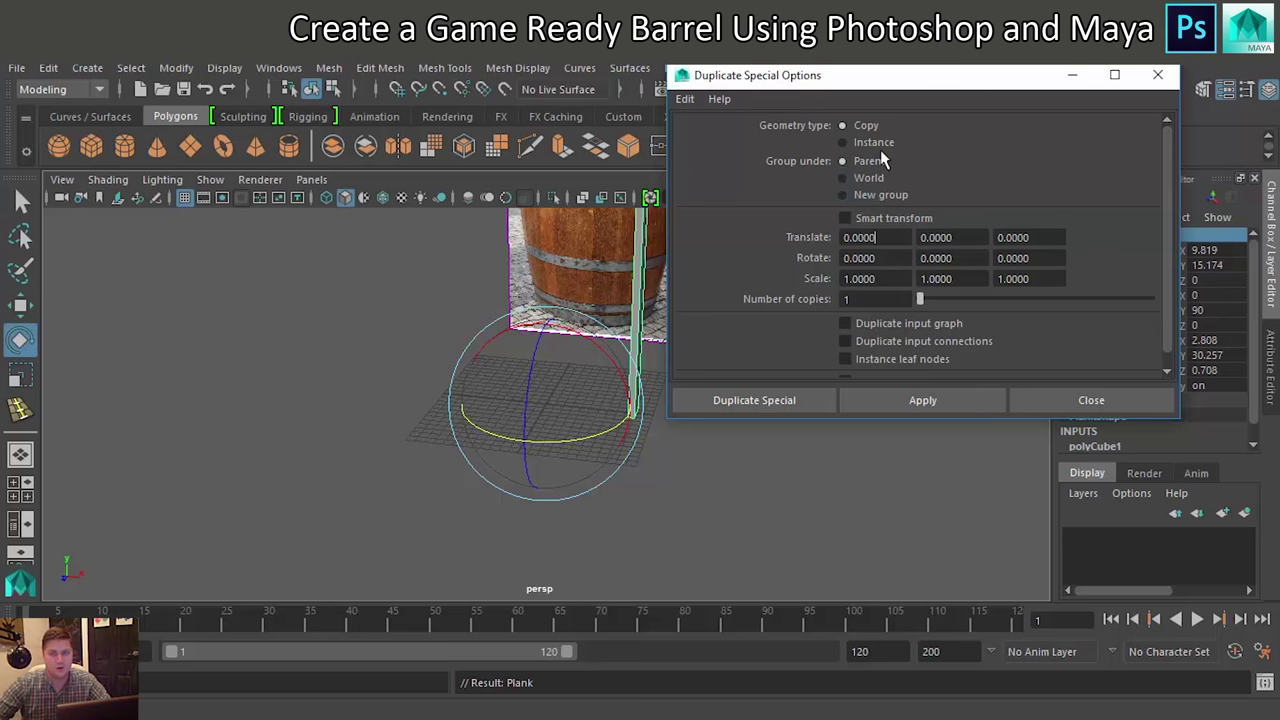
click(868, 142)
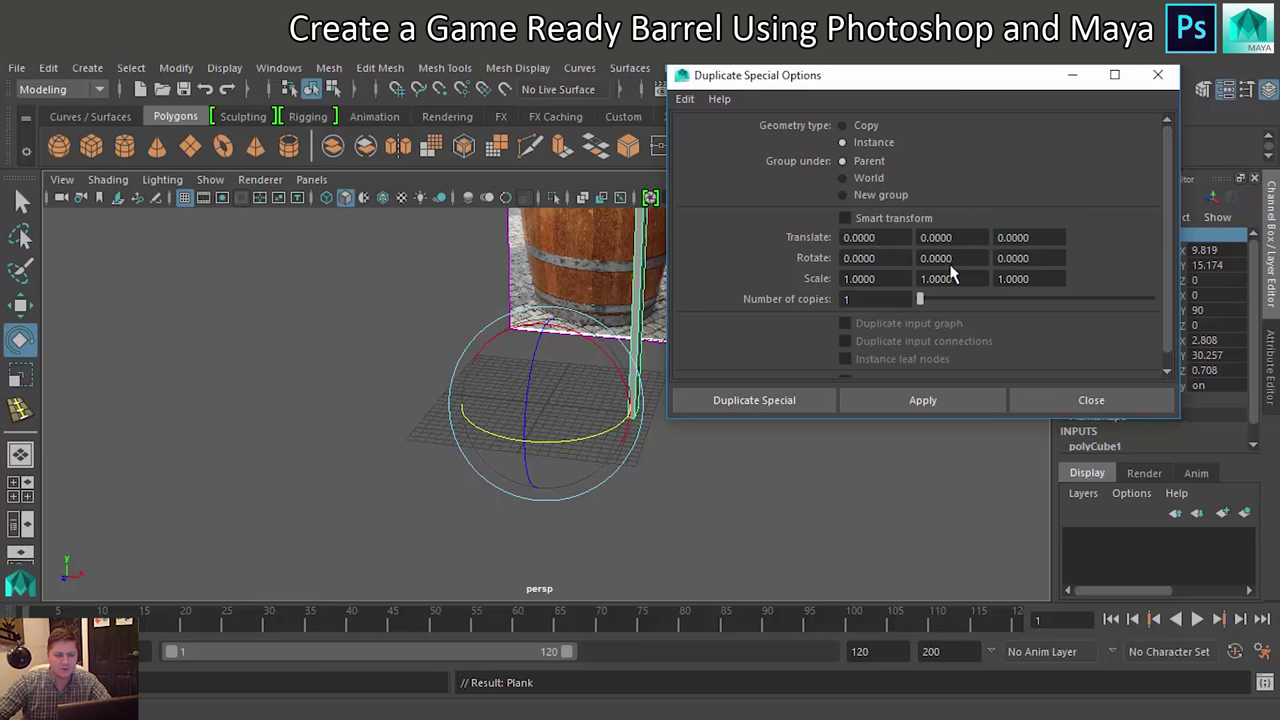
drag(966, 257, 910, 258)
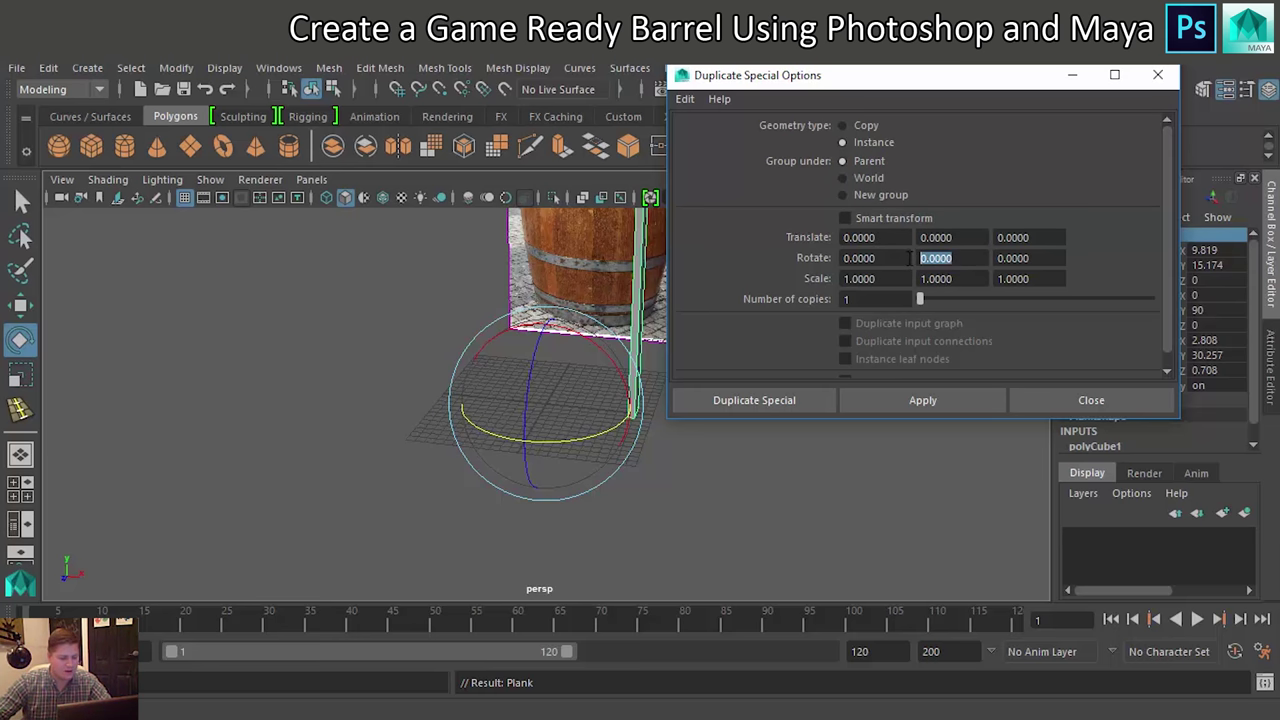
text(22.5)
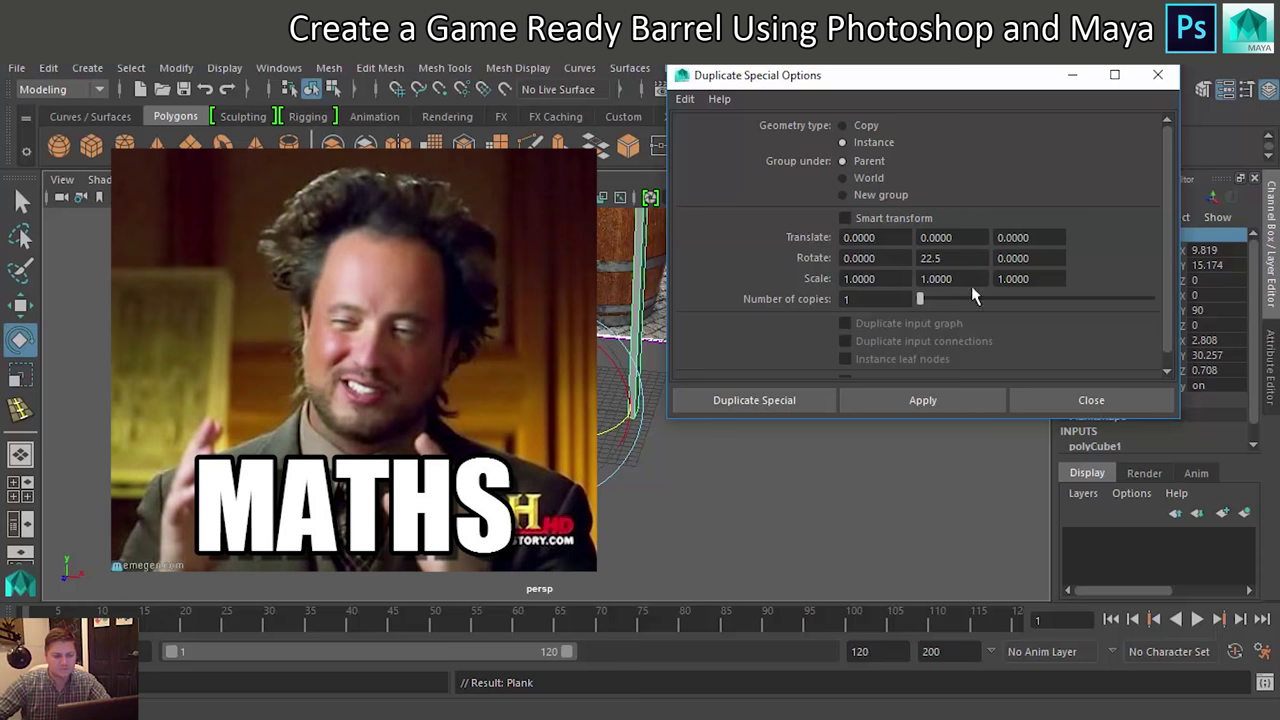
double_click(870, 299)
text(16)
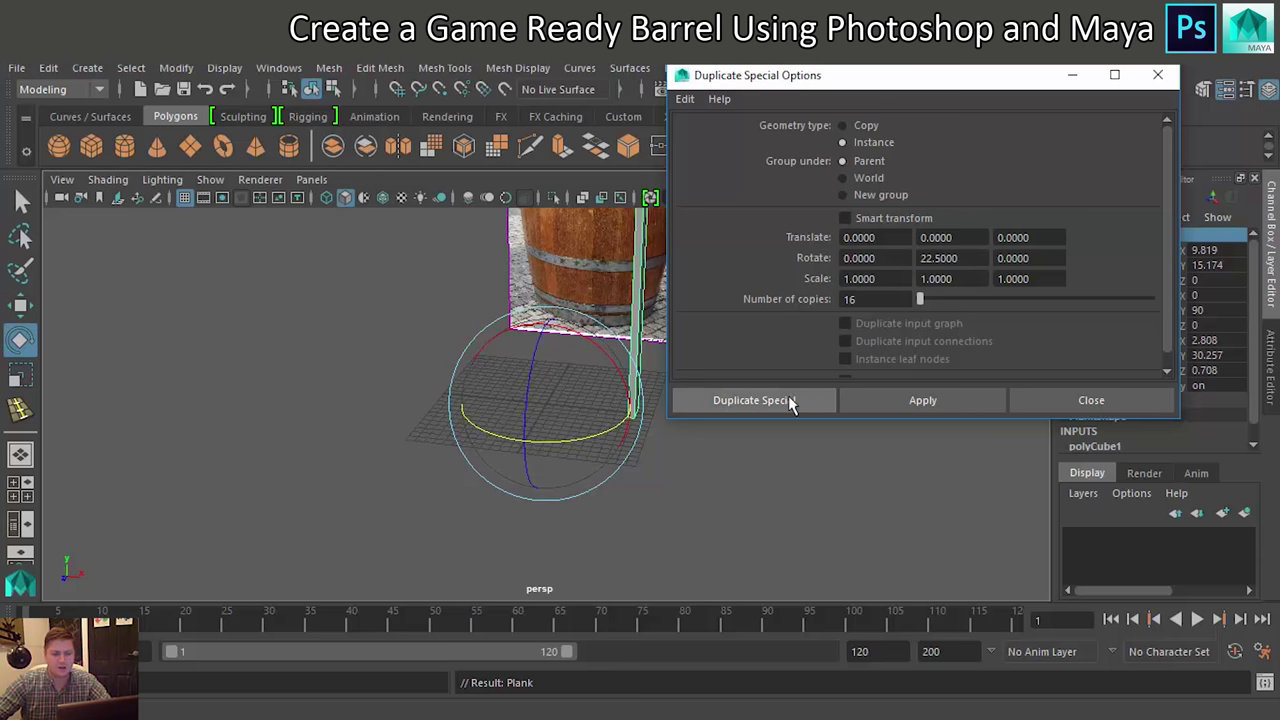
click(790, 402)
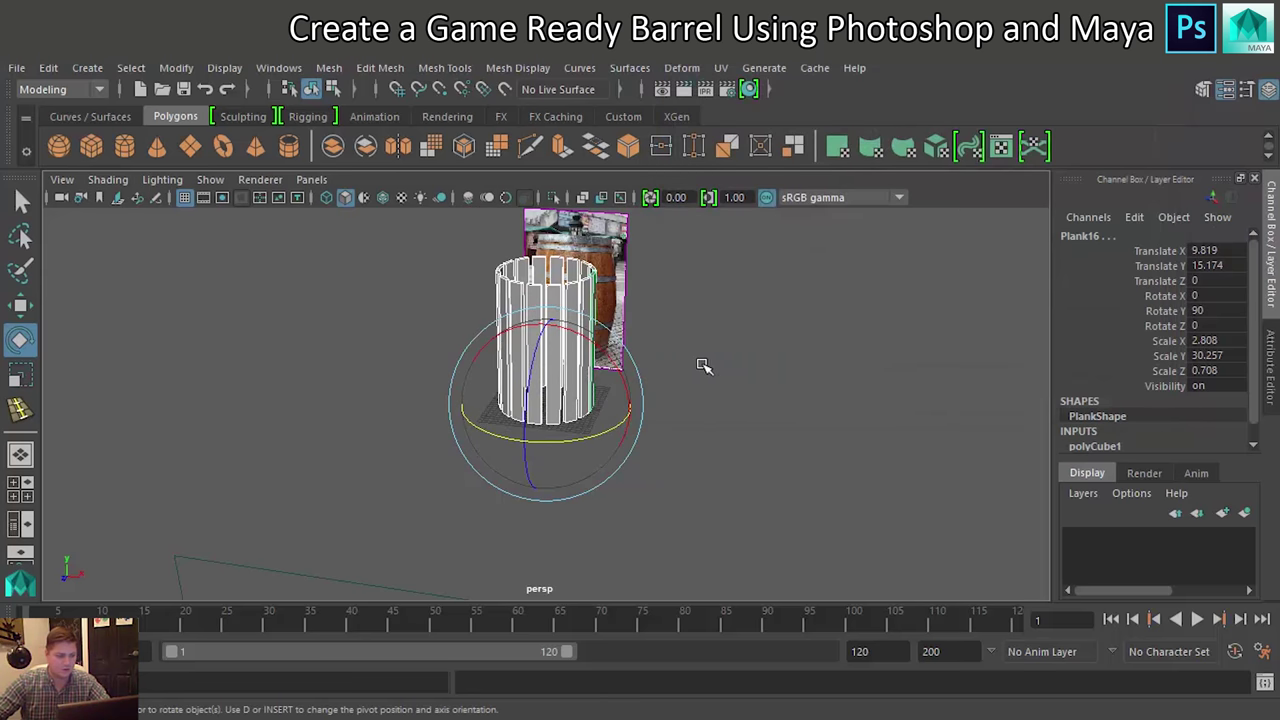
Frame the plank and try widening it with the scale tool, then undo the attempt
mouse_move(646, 346)
alt+mouse_down()
mouse_move(500, 360)
mouse_move(644, 366)
alt+mouse_up()
mouse_move(718, 363)
alt+mouse_down()
mouse_move(605, 365)
mouse_move(618, 362)
alt+mouse_up()
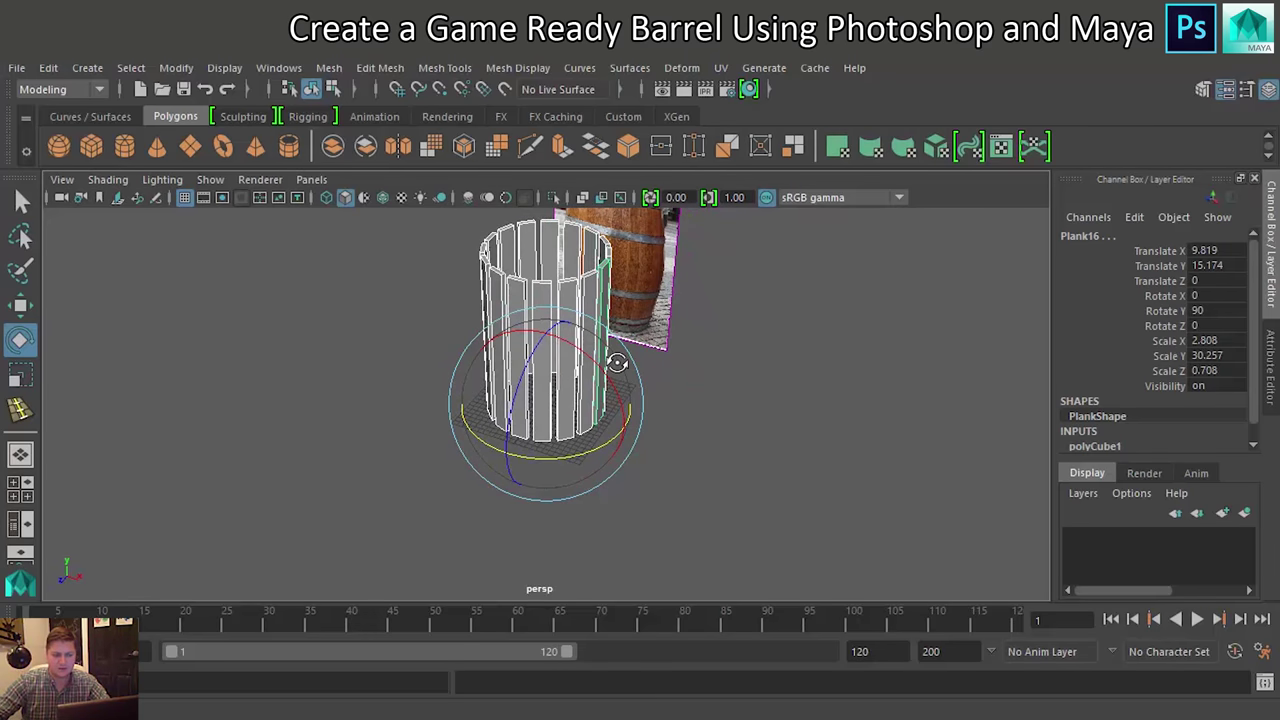
key(f)
key(r)
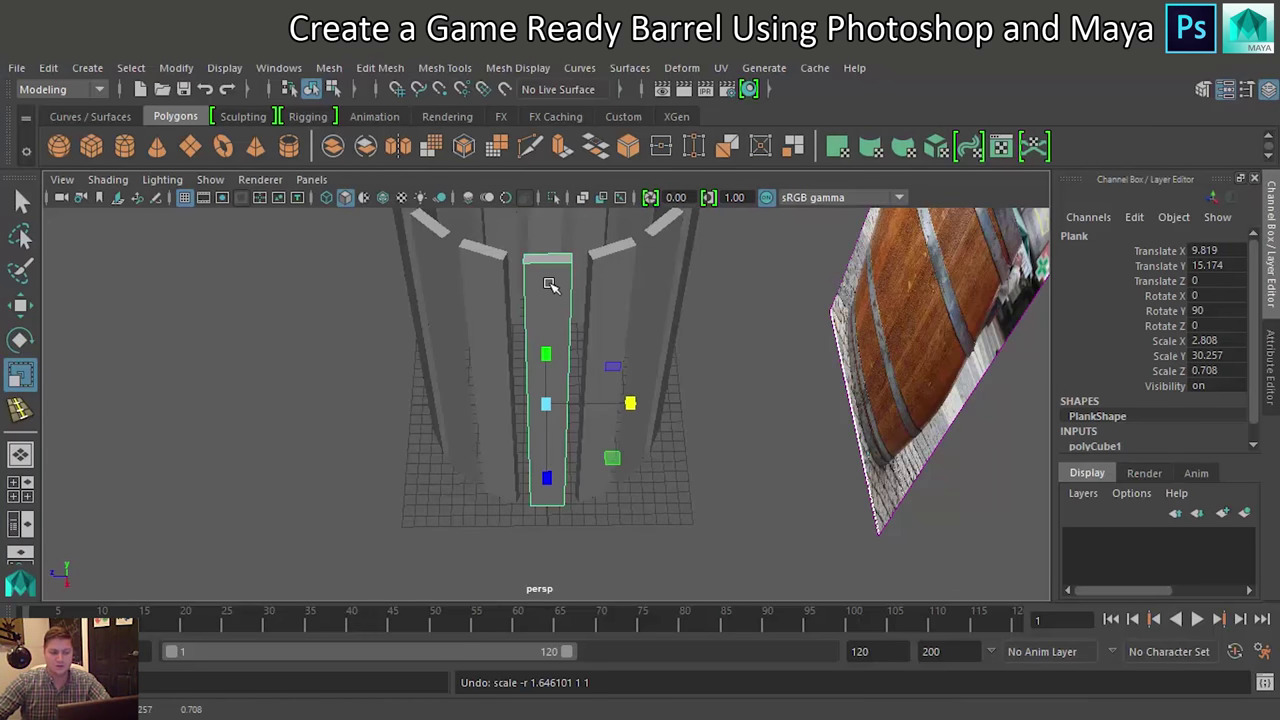
key(shift+d)
click(553, 333)
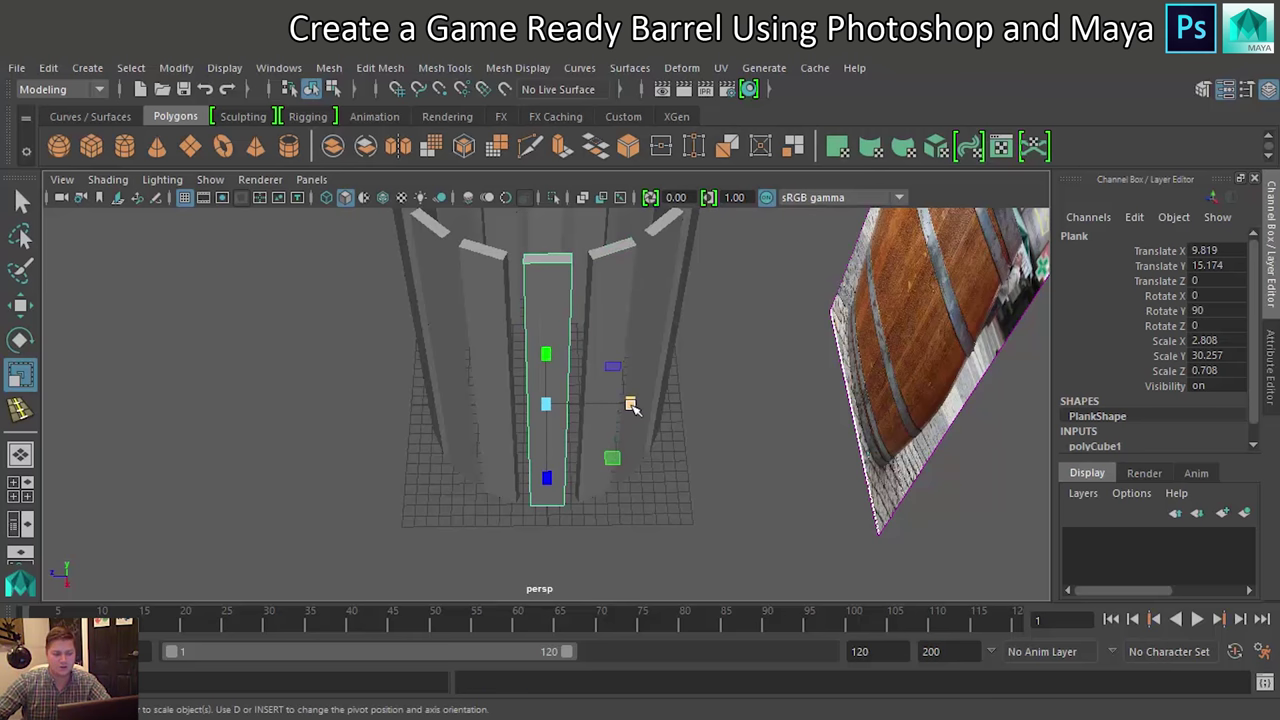
drag(630, 403, 845, 322)
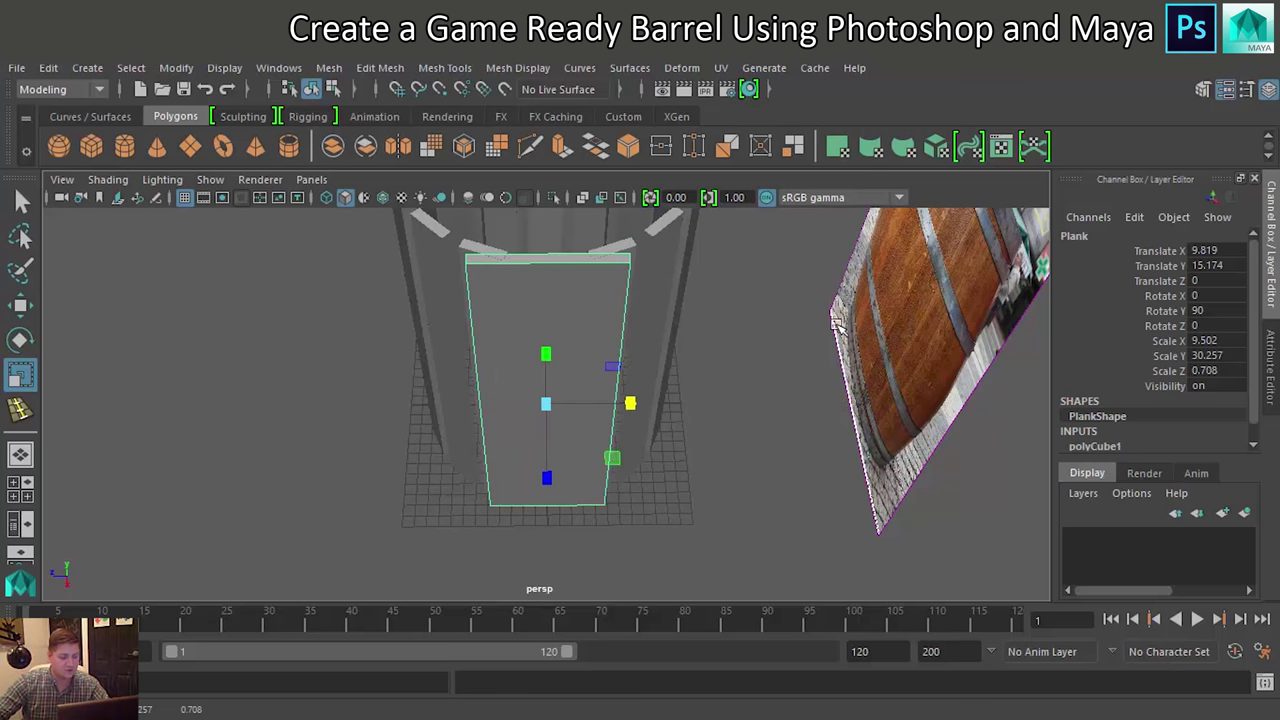
key(ctrl+z)
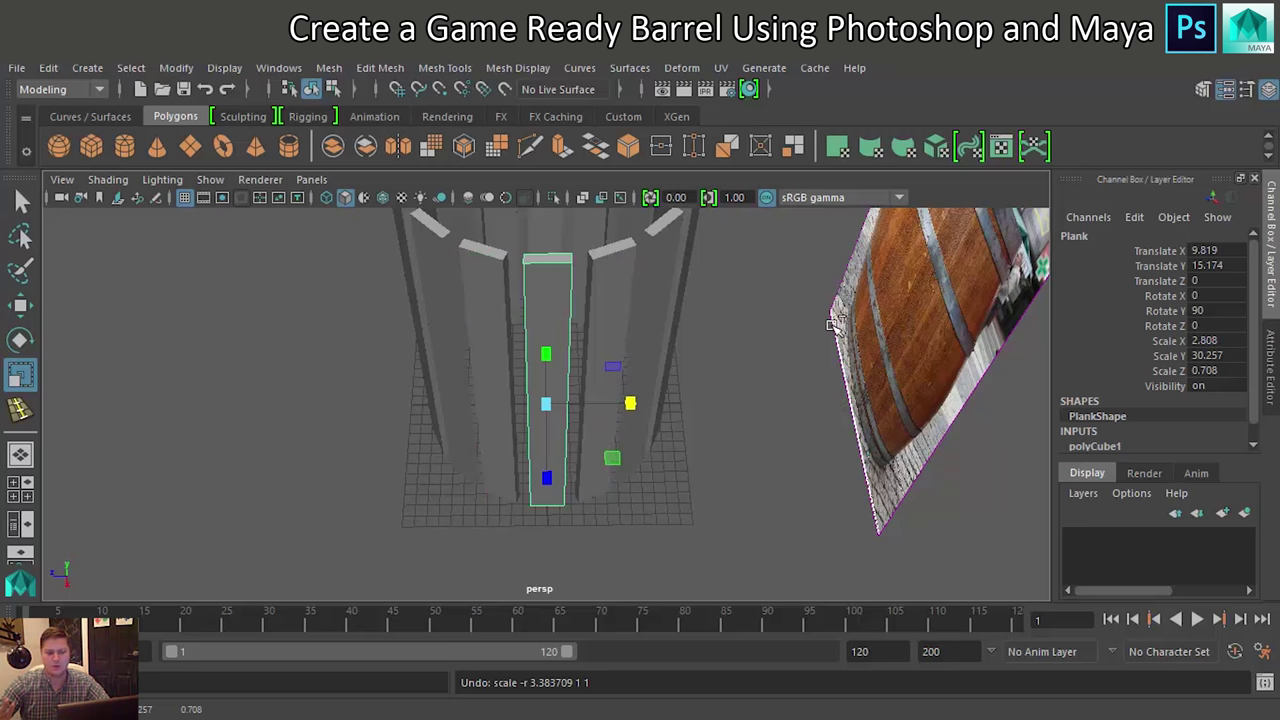
Widen the plank by spreading its vertices to meet its neighbours, then return to Object Mode
right_drag(563, 278, 492, 200)
drag(491, 227, 634, 543)
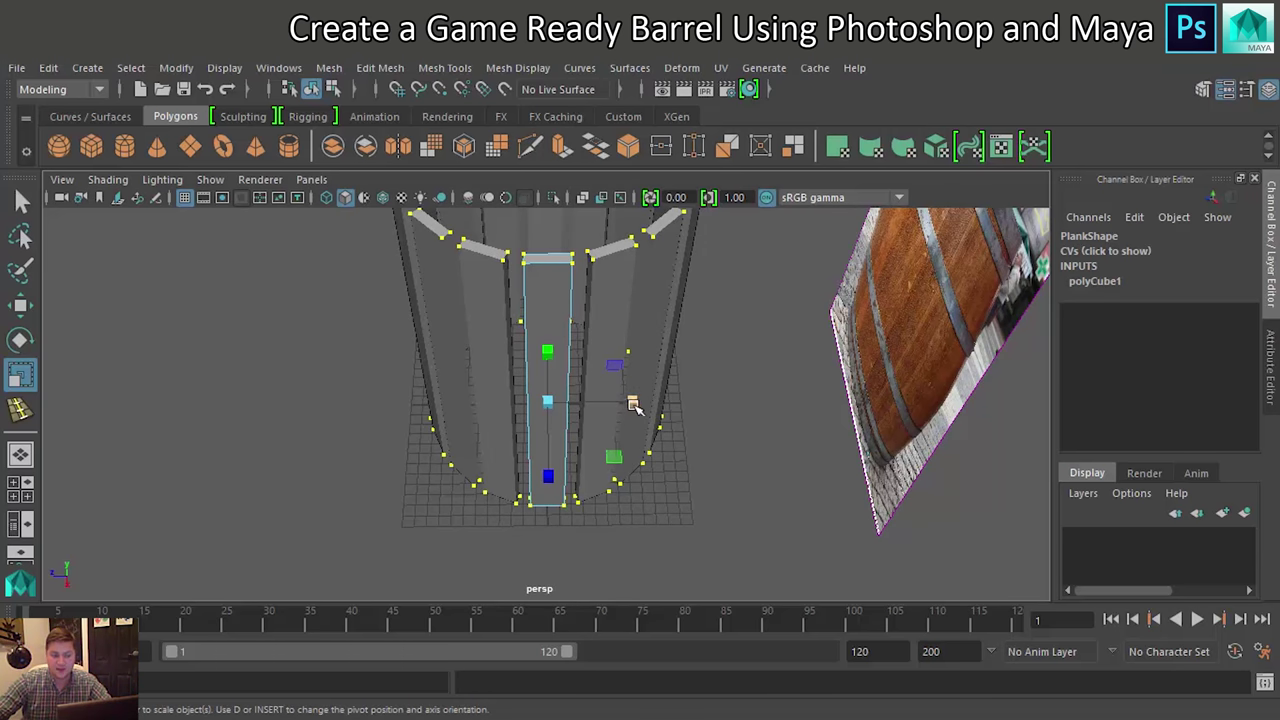
drag(632, 402, 660, 402)
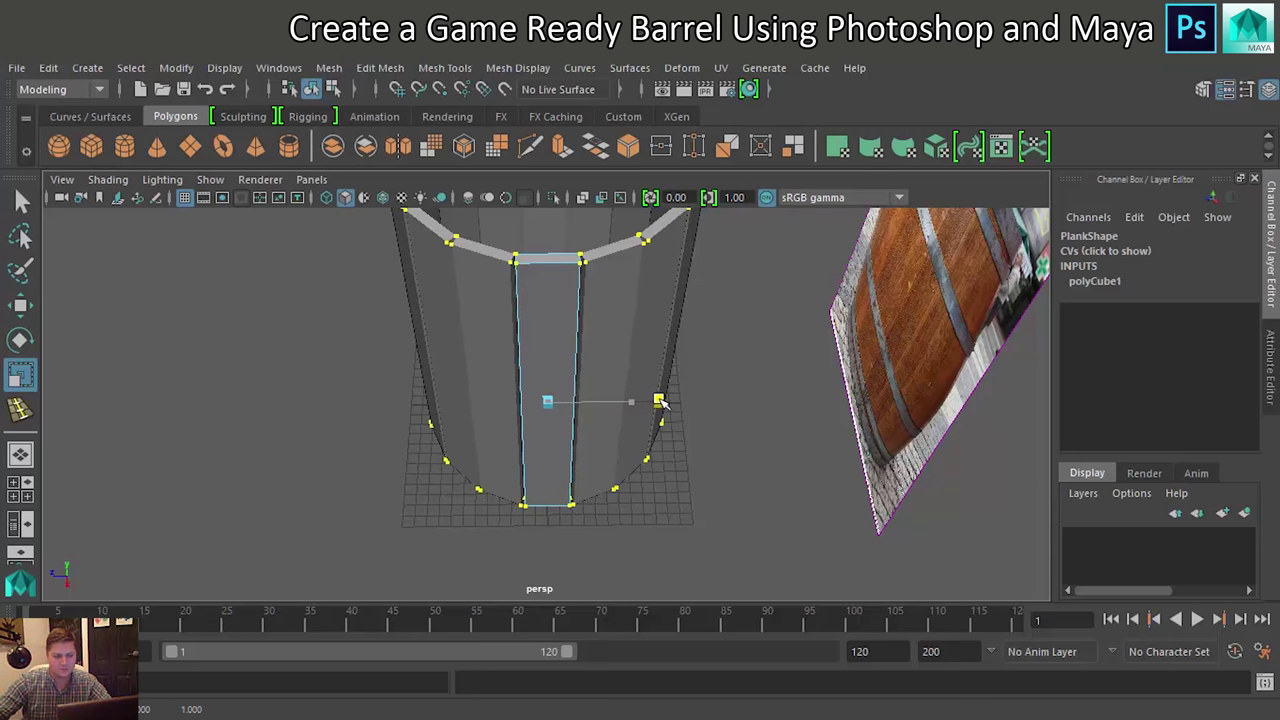
drag(660, 401, 660, 399)
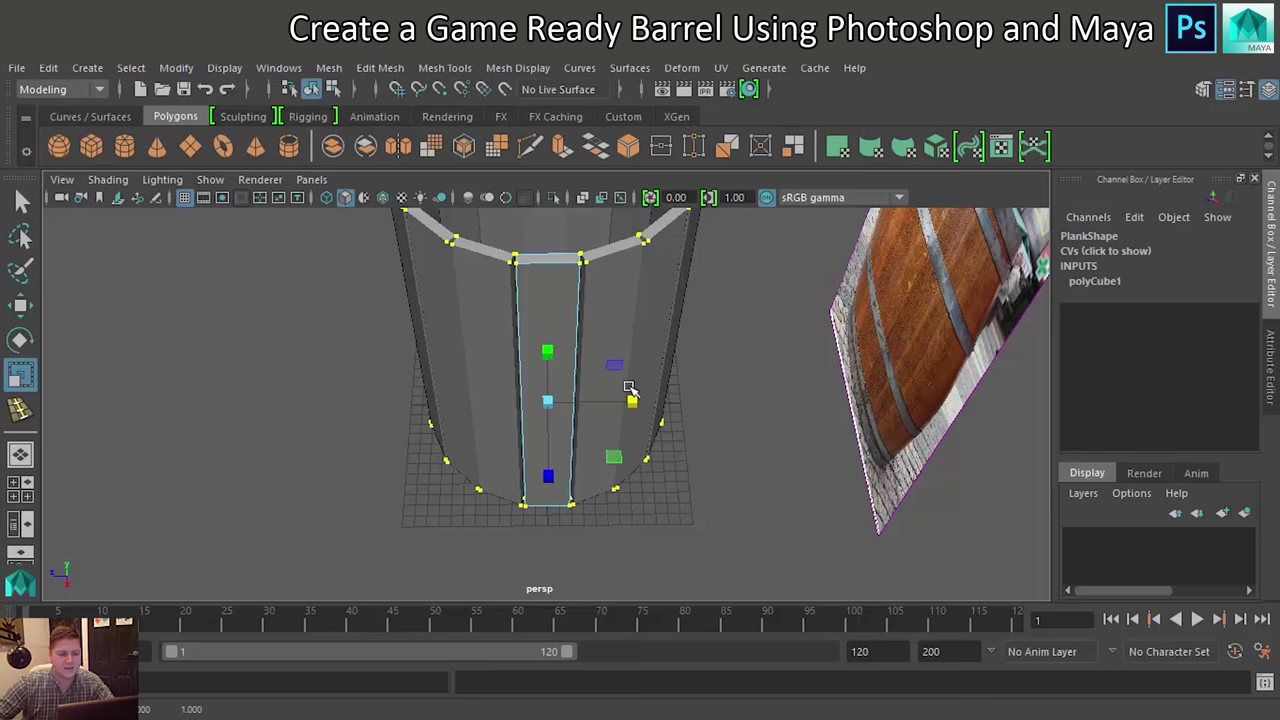
mouse_move(535, 355)
alt+mouse_down()
mouse_move(670, 347)
mouse_move(585, 328)
alt+mouse_up()
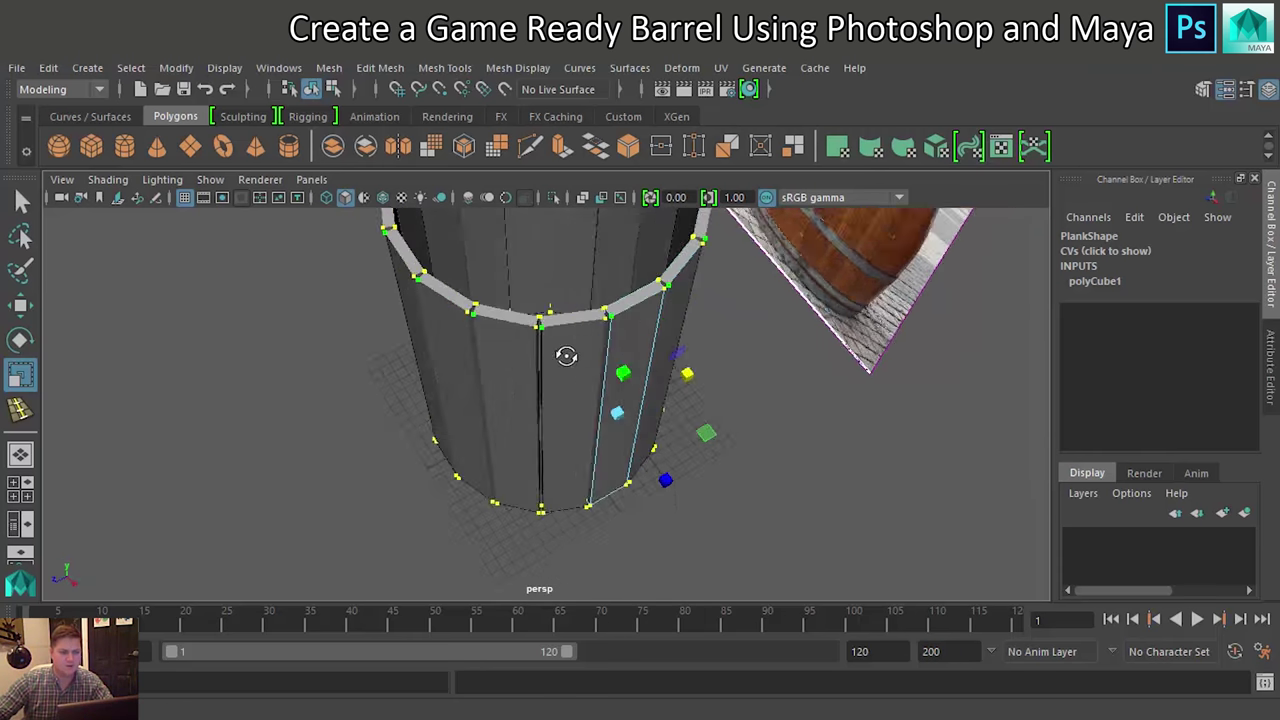
right_drag(606, 264, 653, 173)
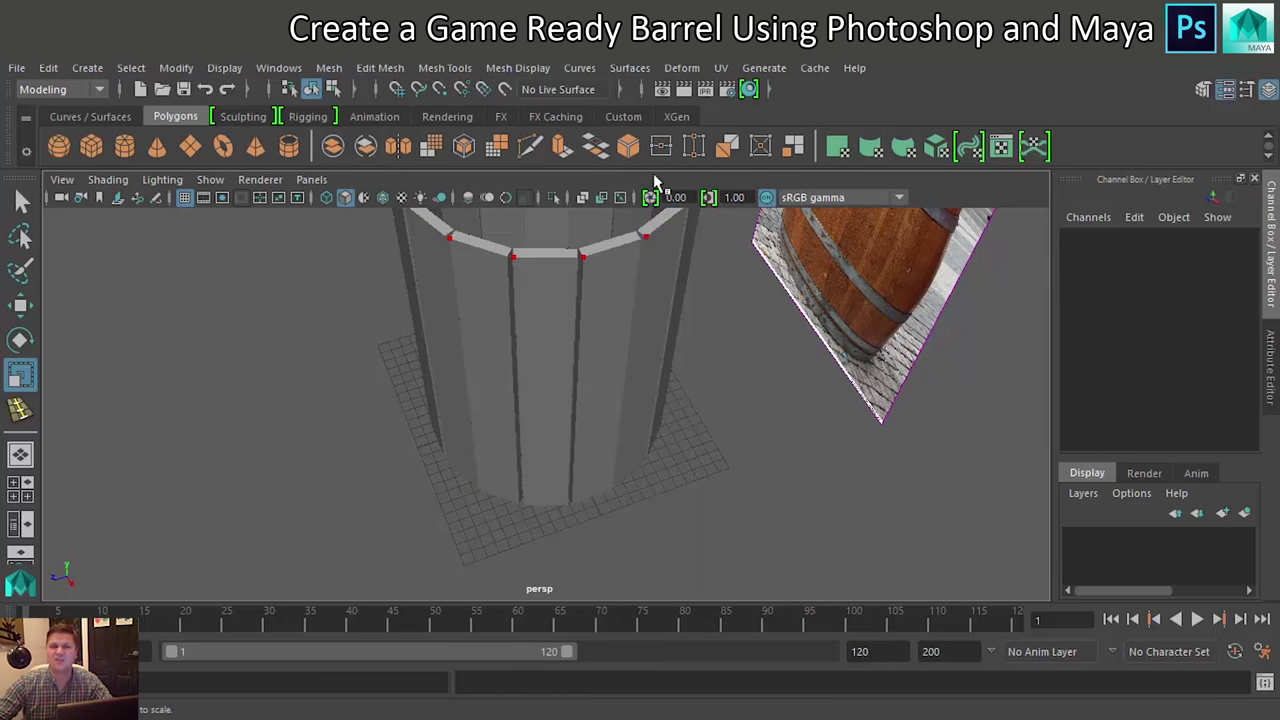
click(615, 313)
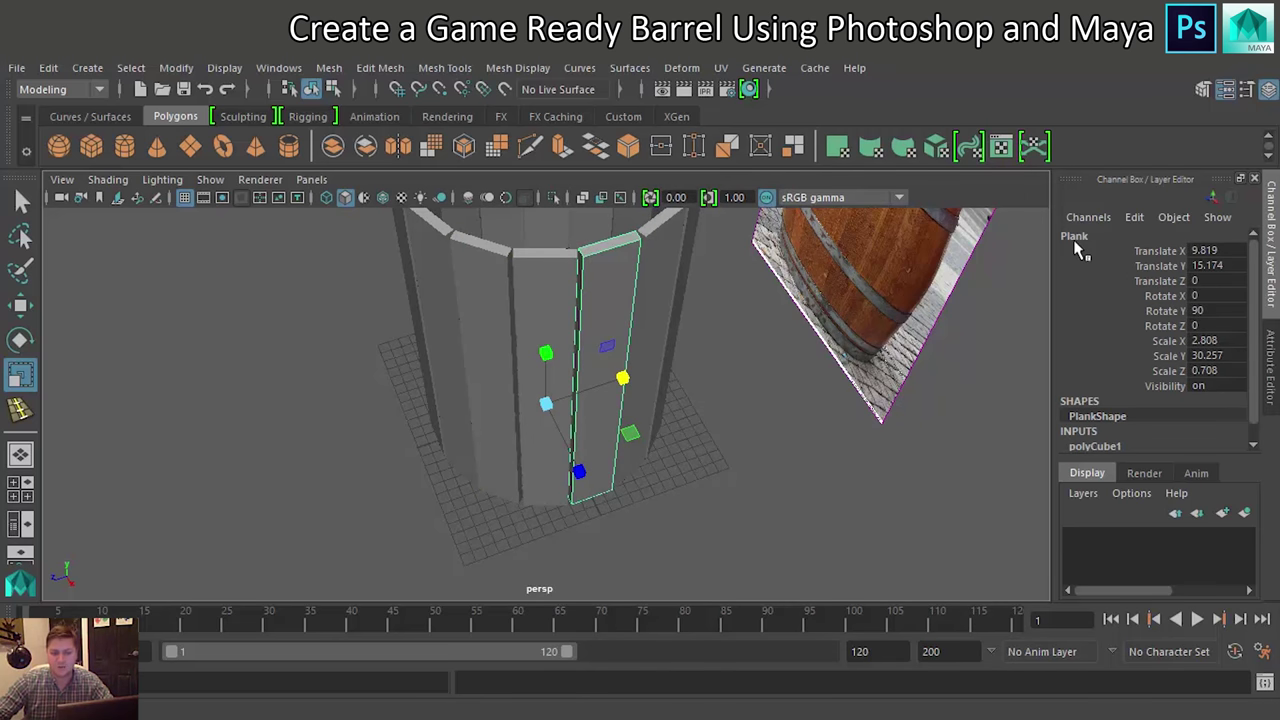
key(shift+d)
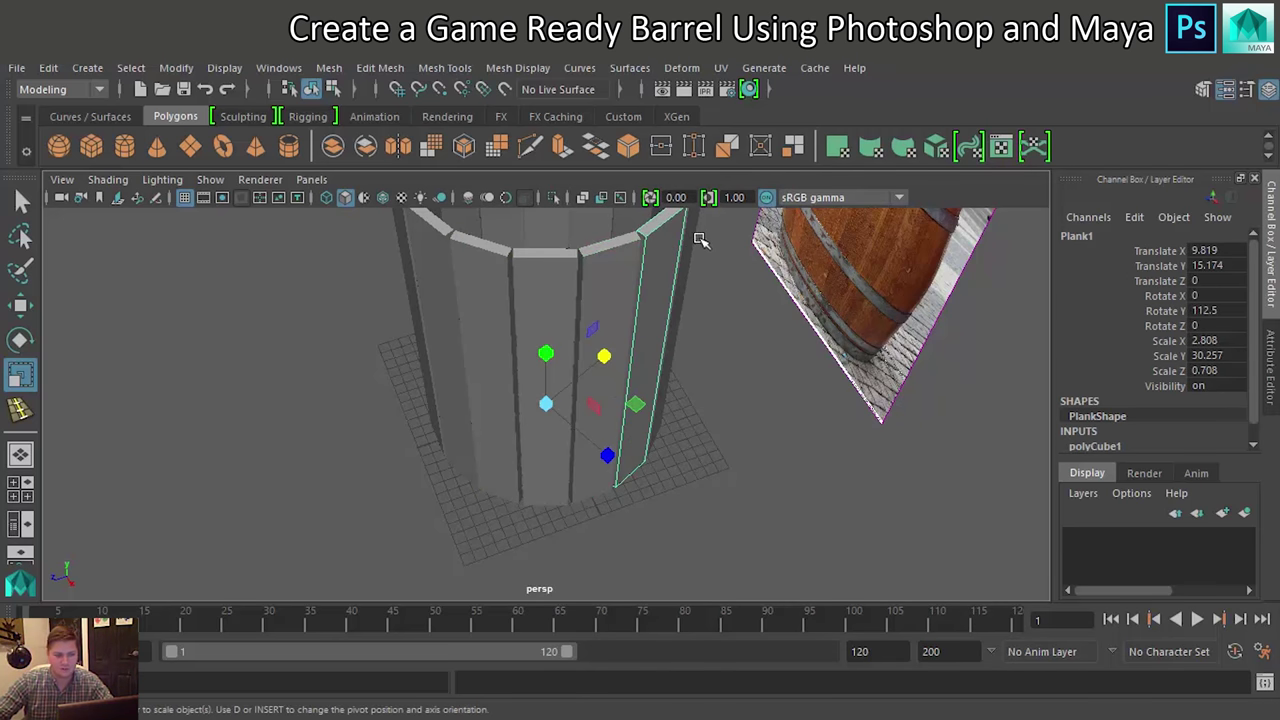
key(shift+d)
key(ctrl+z)
key(ctrl+z)
key(ctrl+z)
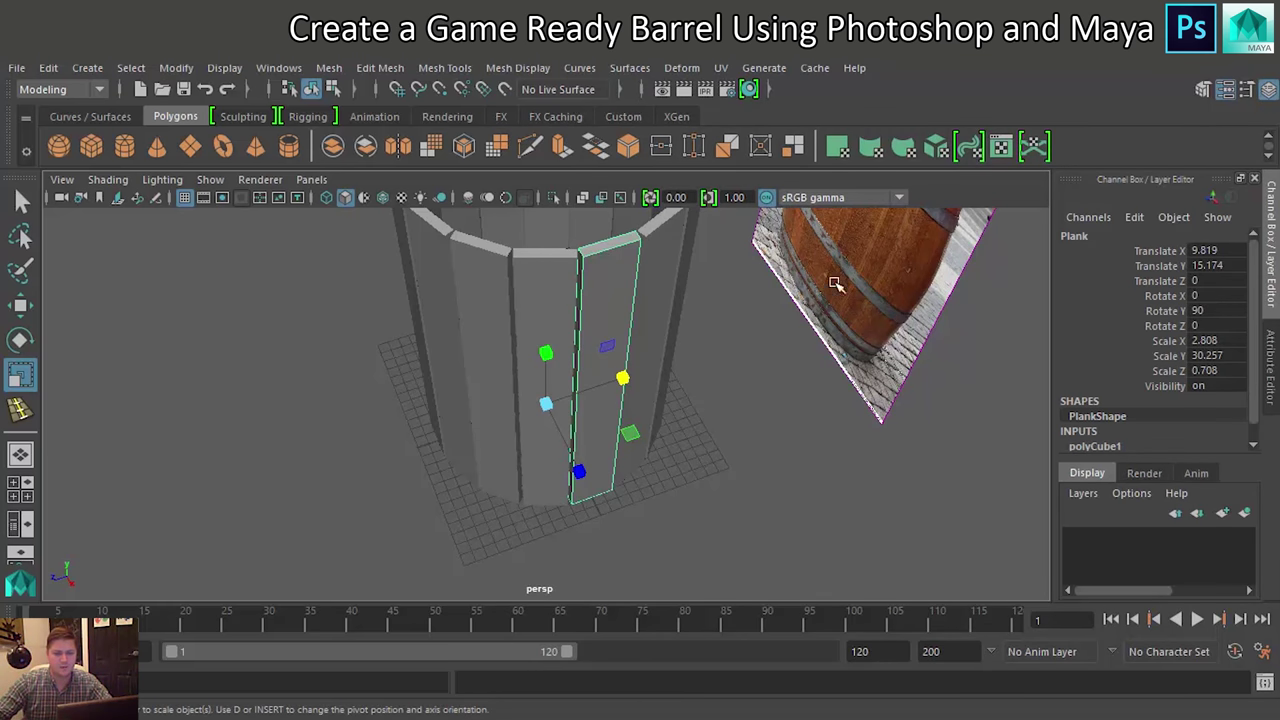
click(1203, 89)
Bevel the plank's edges with Fraction 0.1 and 2 Segments
scroll(1123, 315, down, 2)
scroll(1123, 315, down, 3)
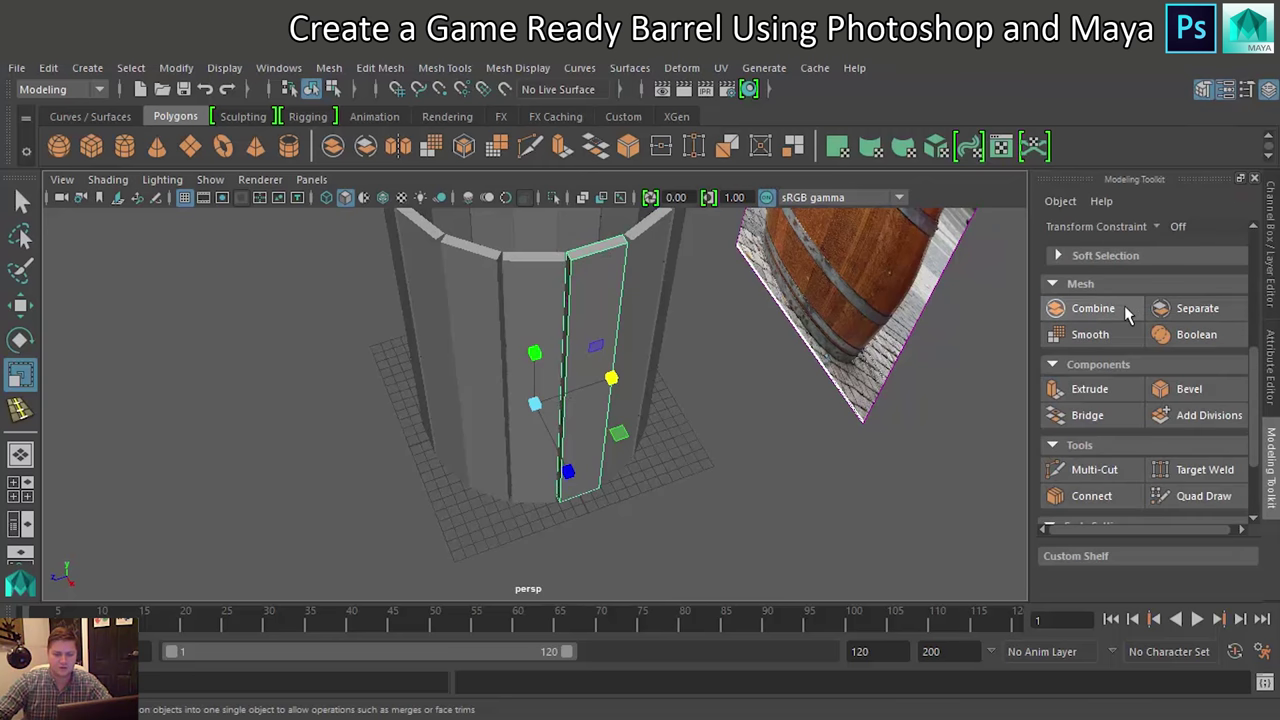
click(1188, 396)
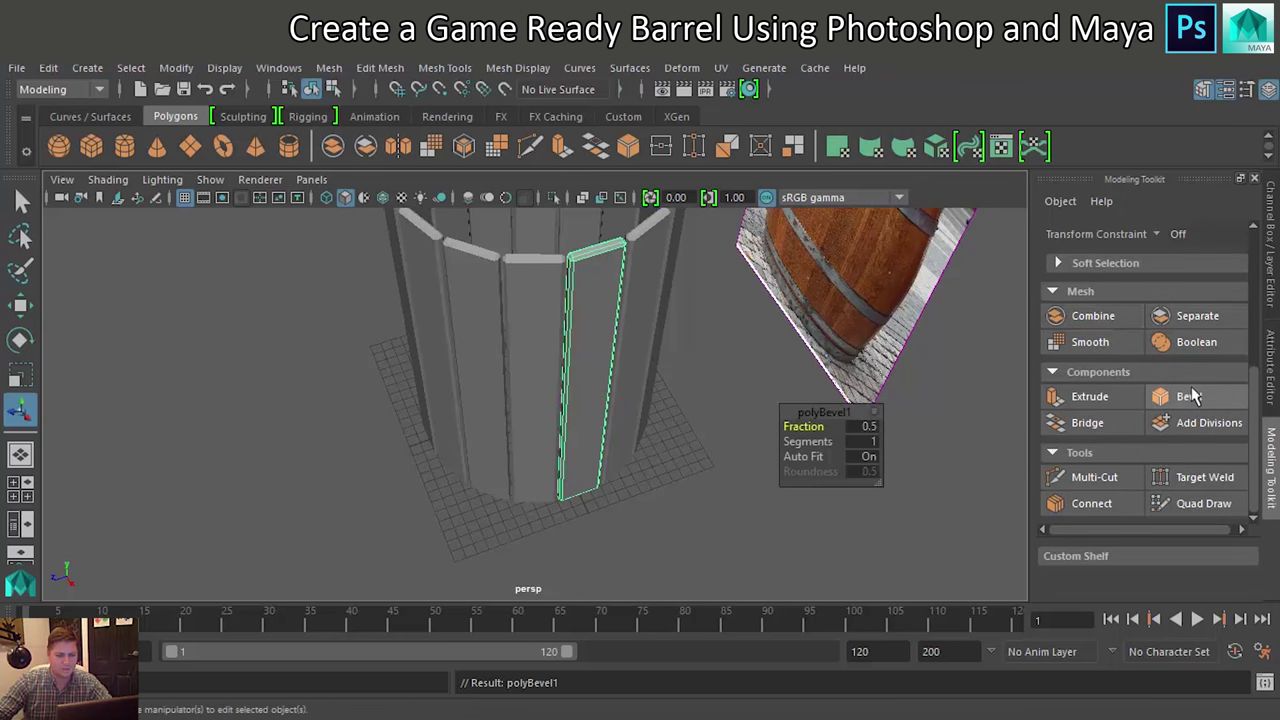
click(872, 428)
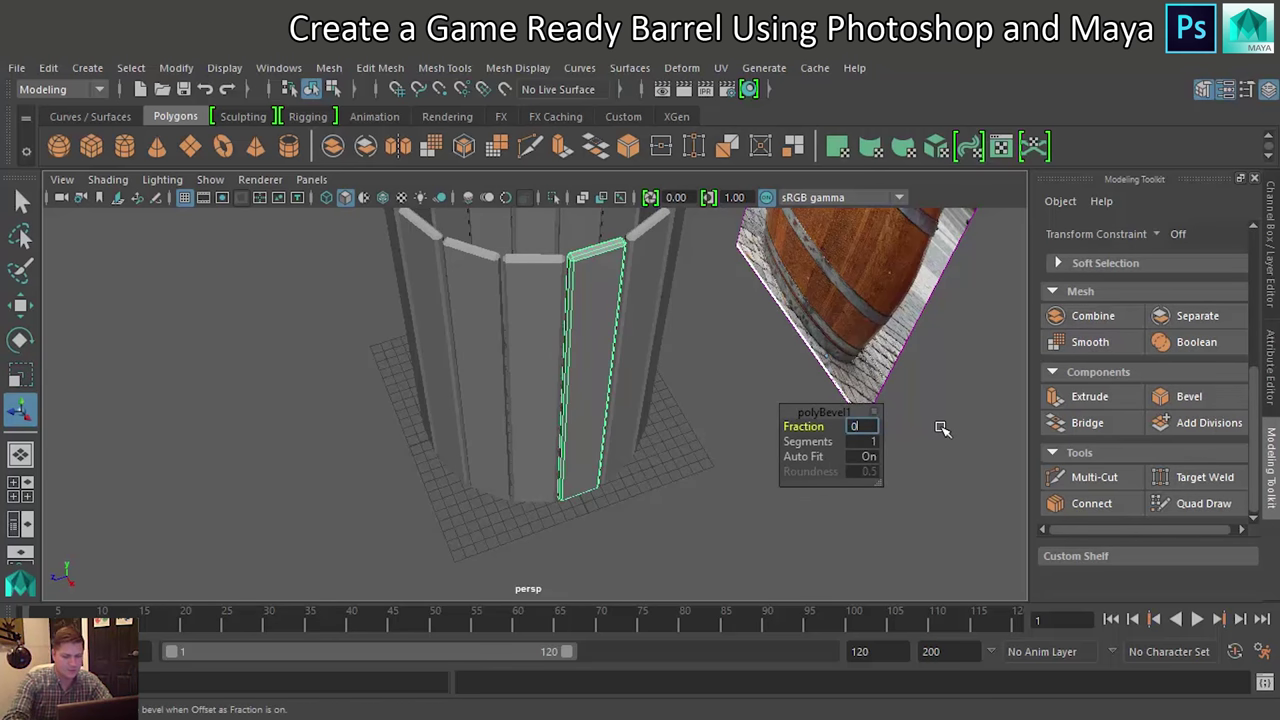
text(.1)
key(Return)
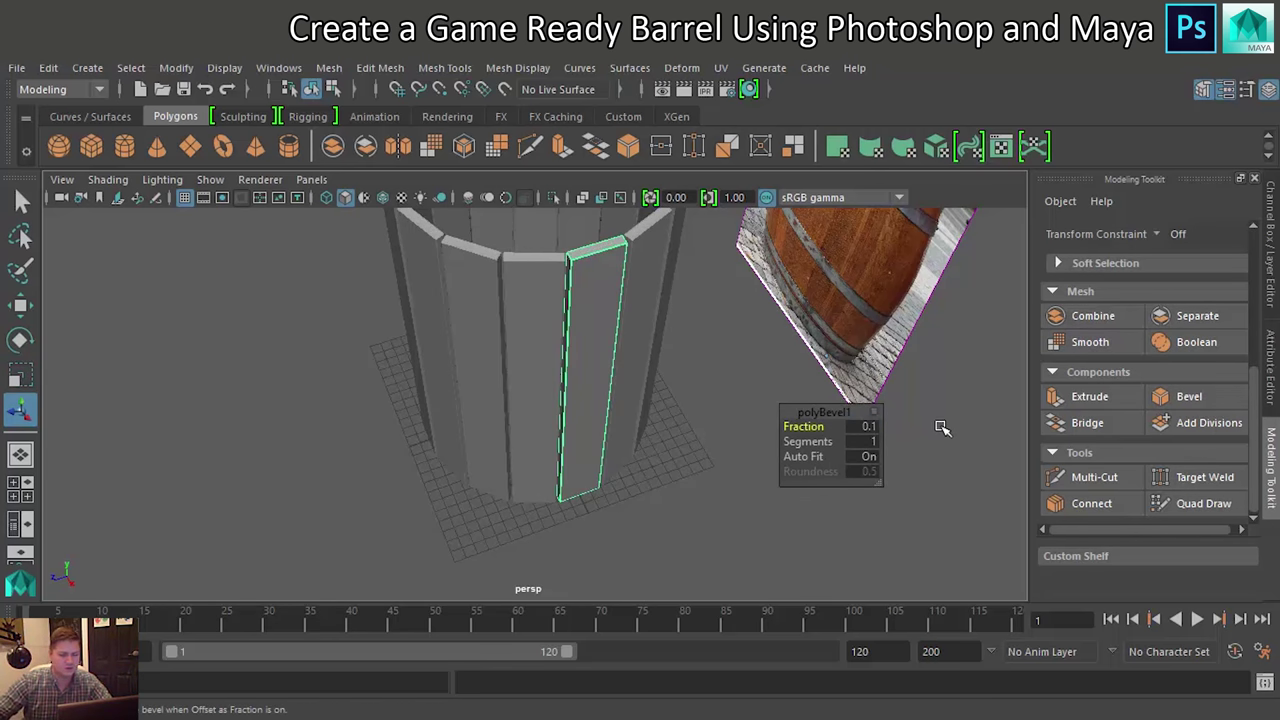
click(866, 441)
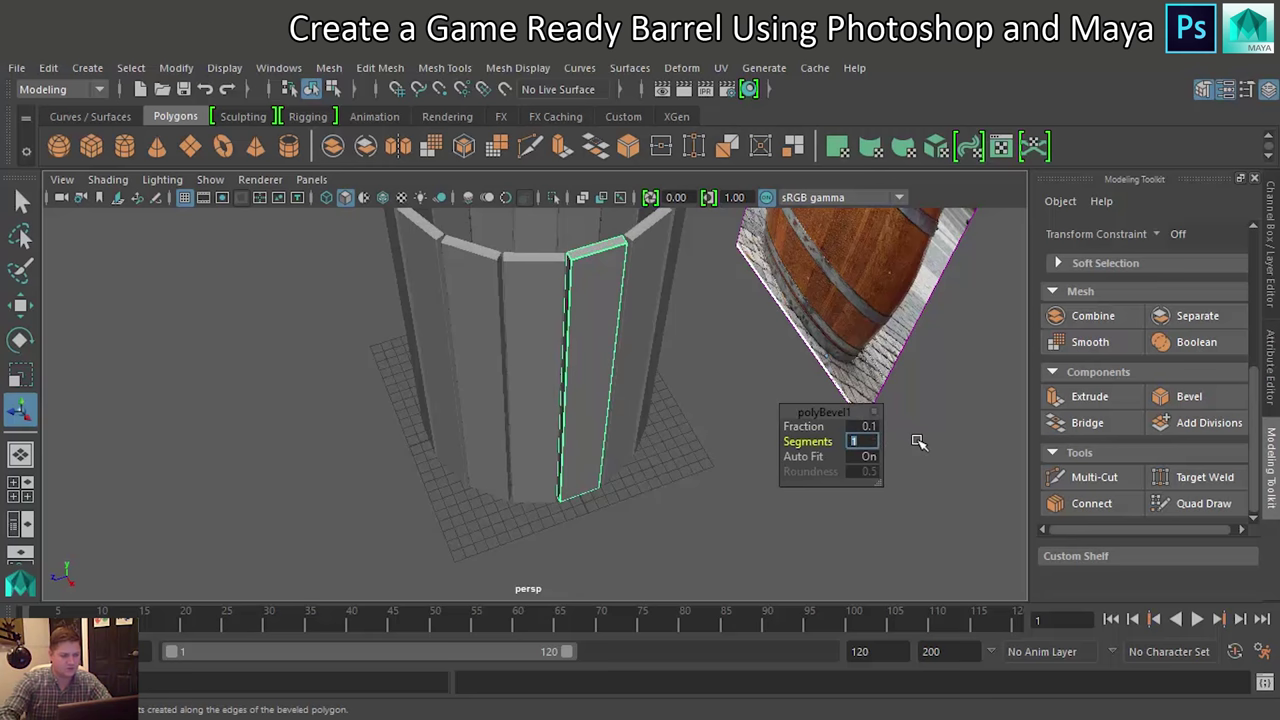
text(2)
key(Return)
Orbit around the barrel to inspect the bevelled plank
scroll(512, 404, up, 5)
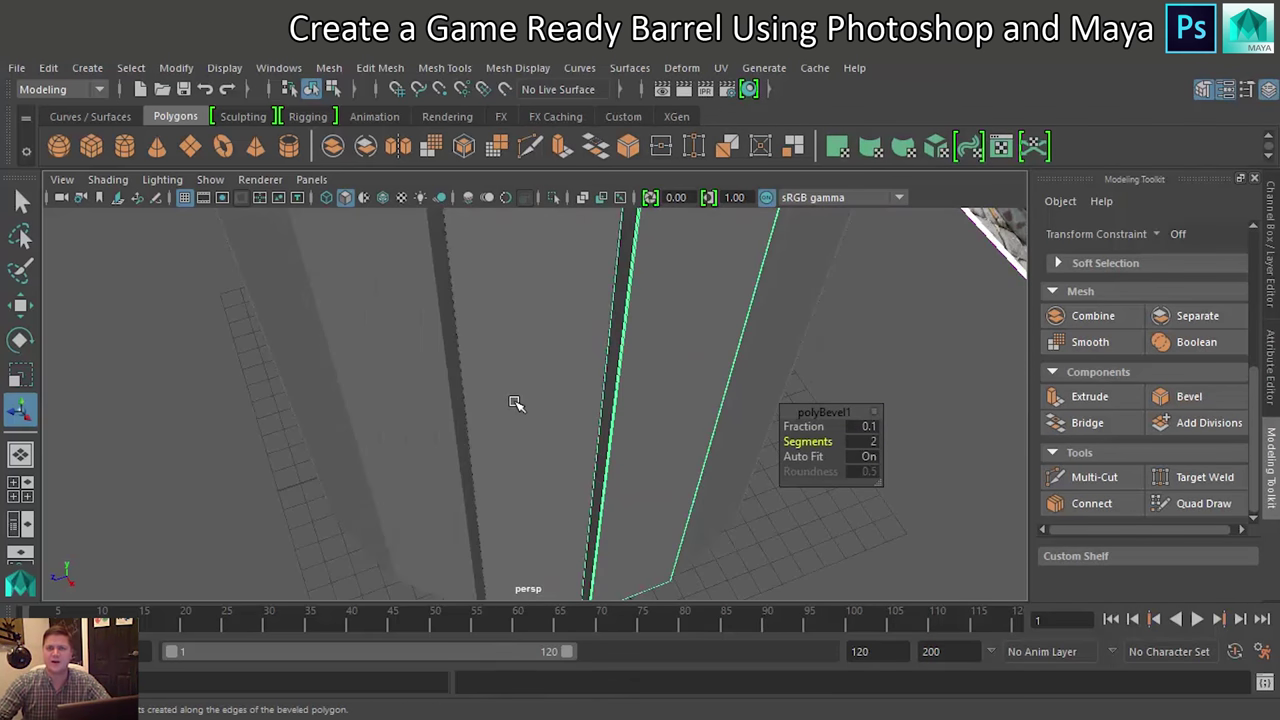
scroll(552, 390, down, 3)
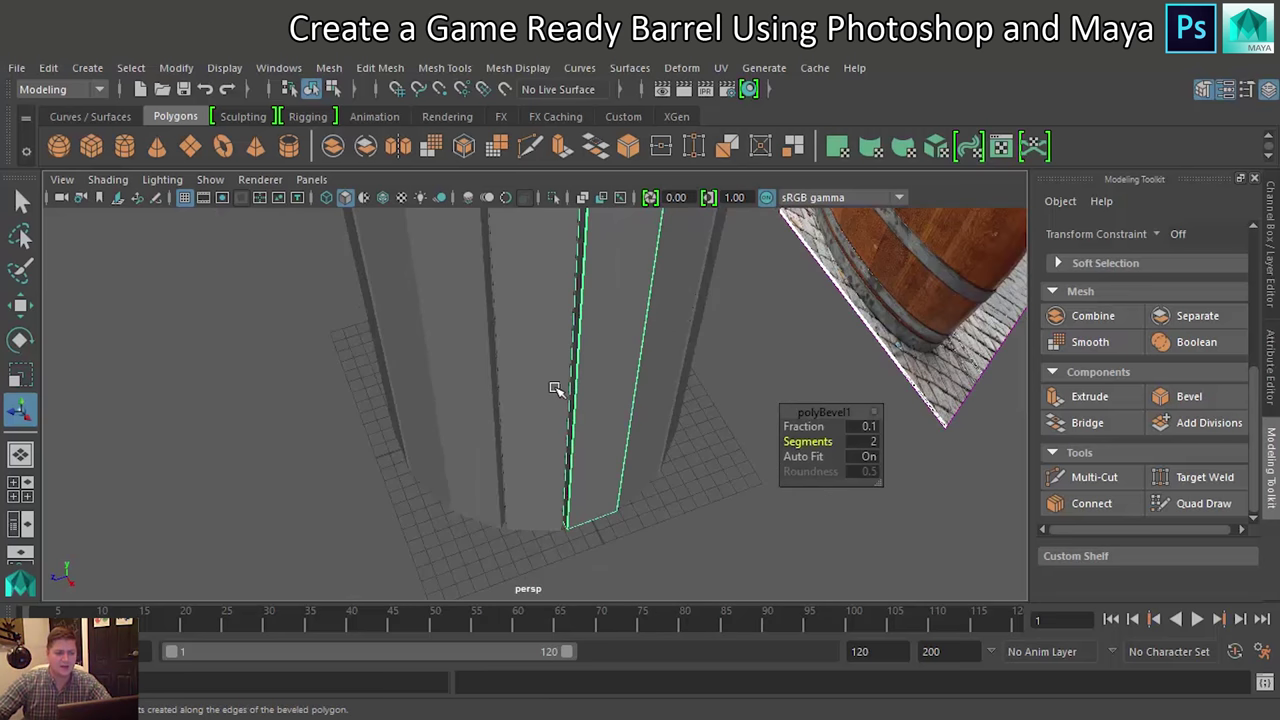
alt+drag(600, 360, 615, 353)
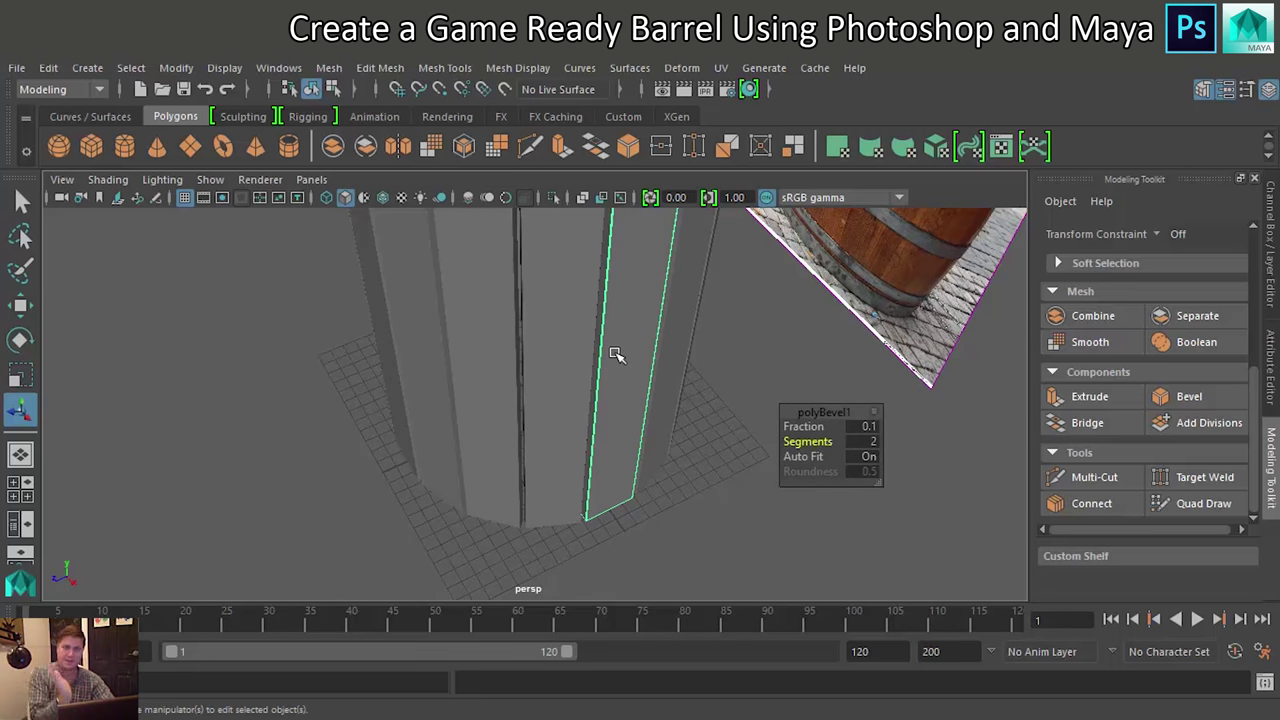
mouse_move(605, 358)
alt+mouse_down()
mouse_move(623, 354)
mouse_move(584, 421)
alt+mouse_up()
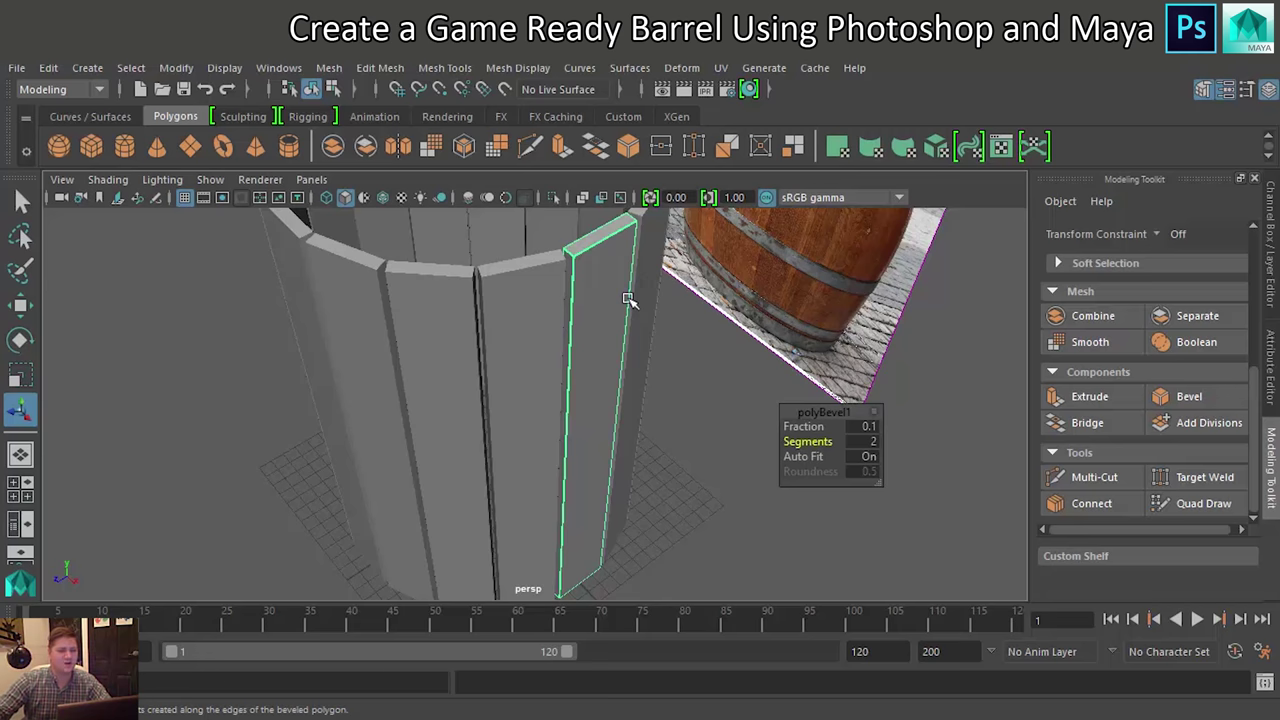
mouse_move(620, 318)
alt+mouse_down()
mouse_move(600, 330)
mouse_move(623, 343)
mouse_move(509, 349)
mouse_move(515, 331)
mouse_move(476, 286)
alt+mouse_up()
click(443, 68)
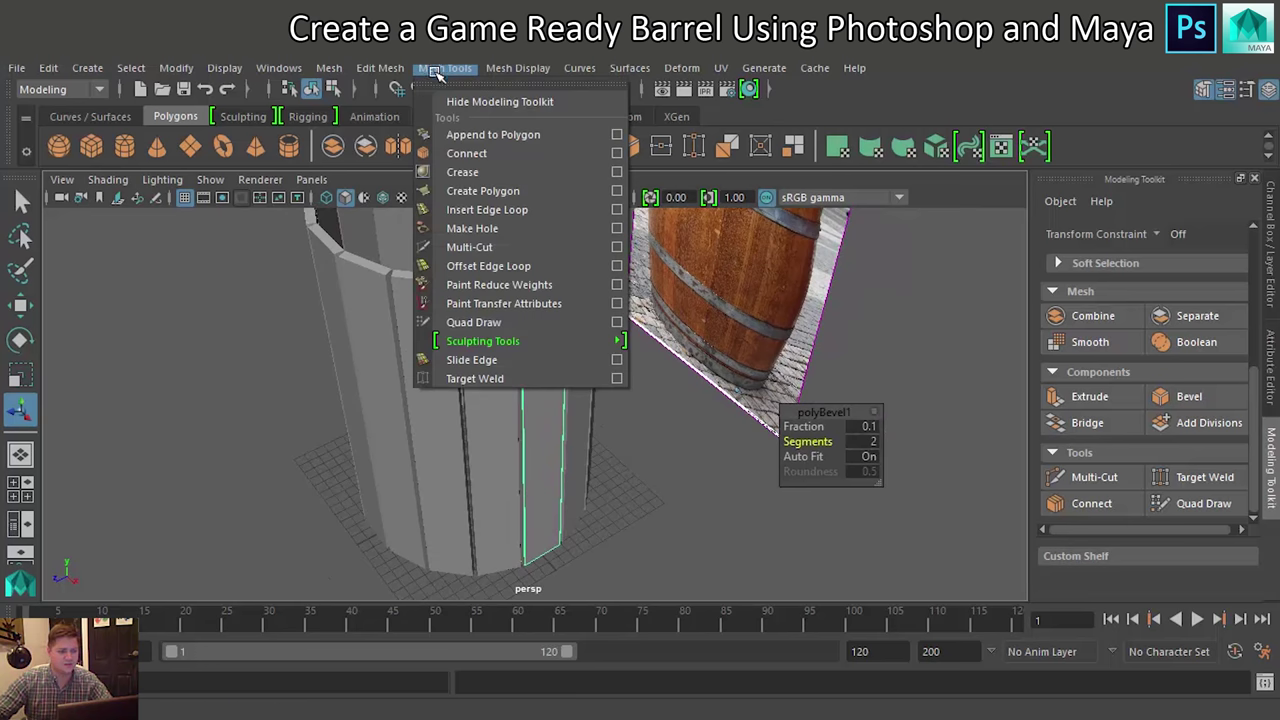
Insert five evenly spaced edge loops along the plank using Multiple edge loops mode
click(616, 212)
click(220, 299)
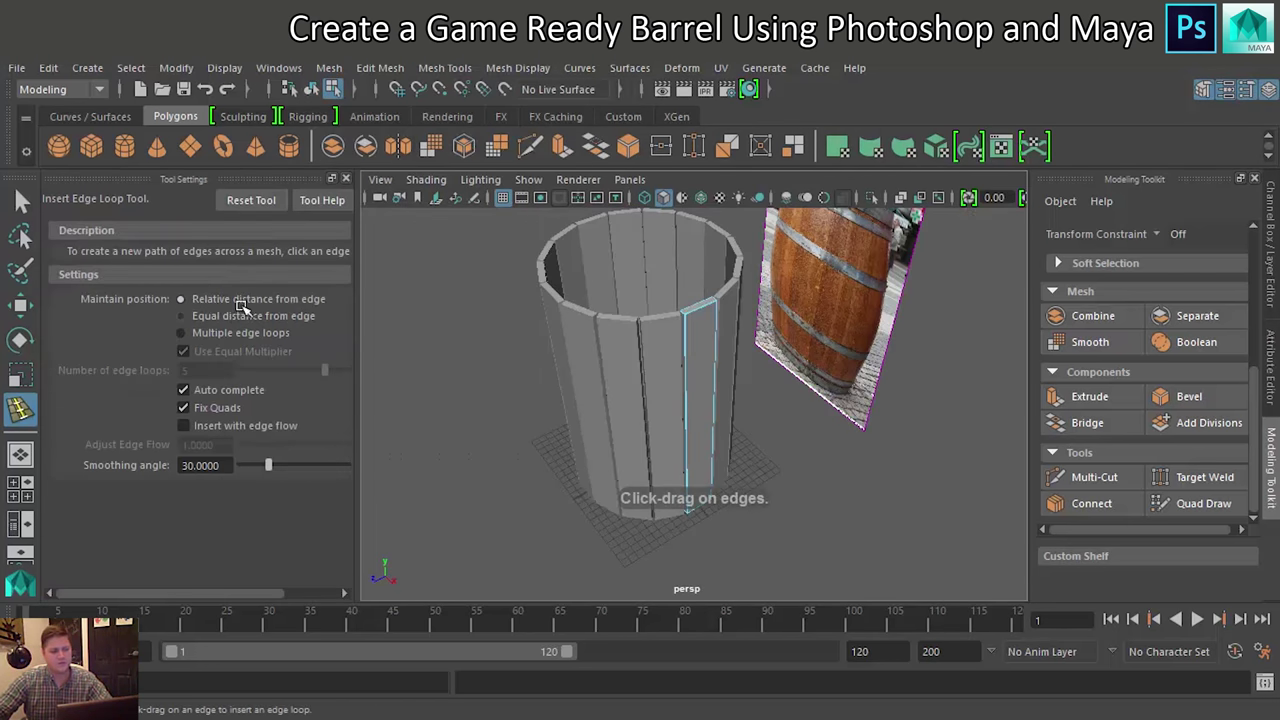
click(206, 333)
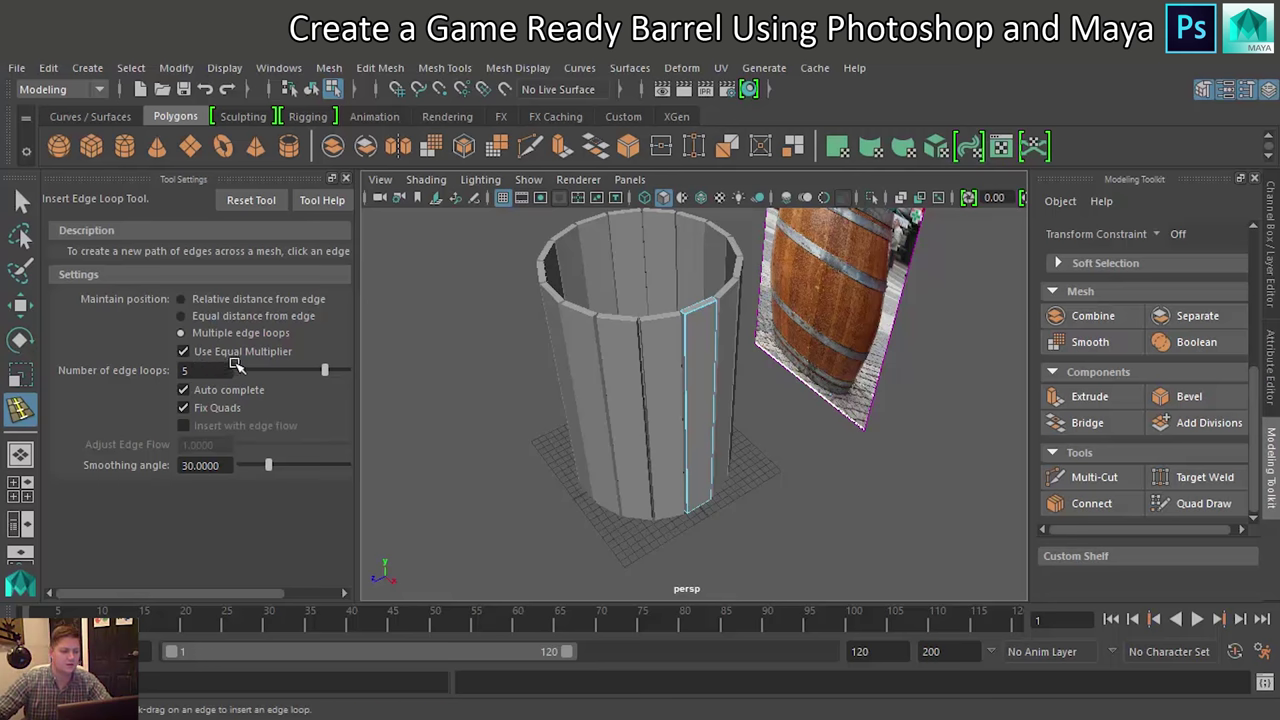
mouse_move(640, 383)
alt+right_down()
mouse_move(674, 386)
mouse_move(663, 400)
mouse_move(447, 383)
mouse_move(529, 371)
mouse_move(531, 389)
mouse_move(550, 387)
alt+right_up()
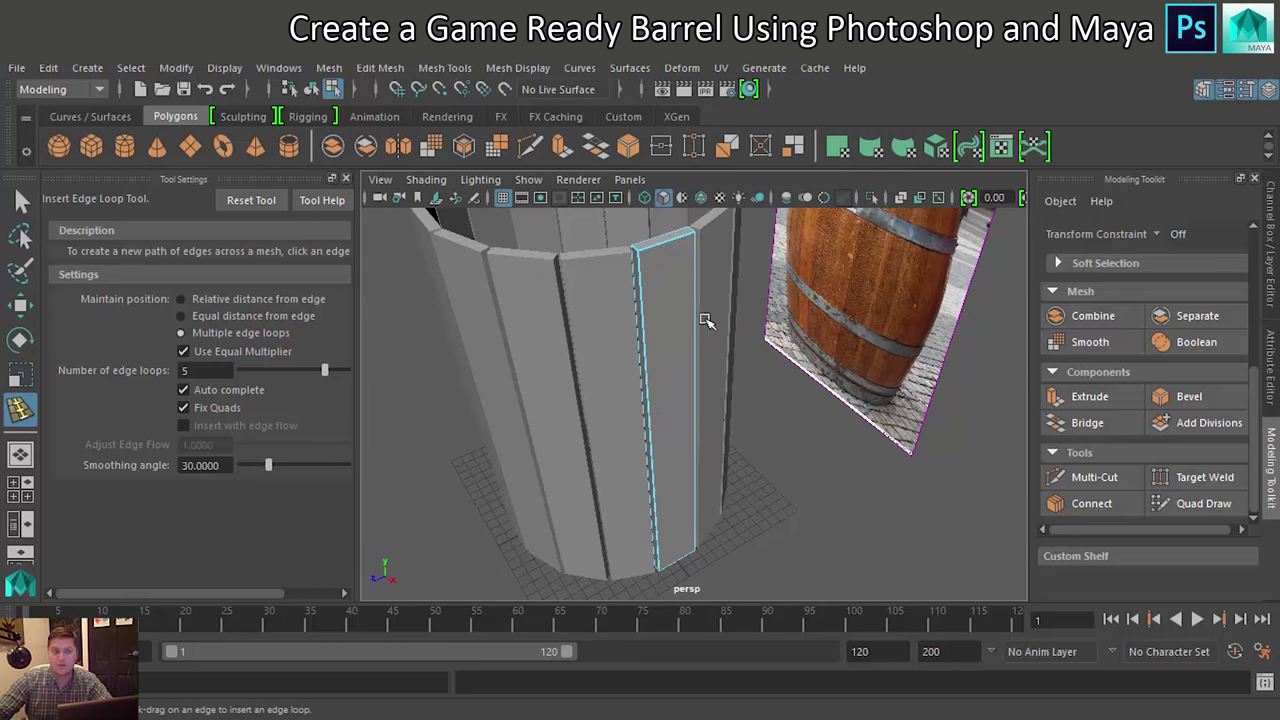
drag(645, 345, 649, 358)
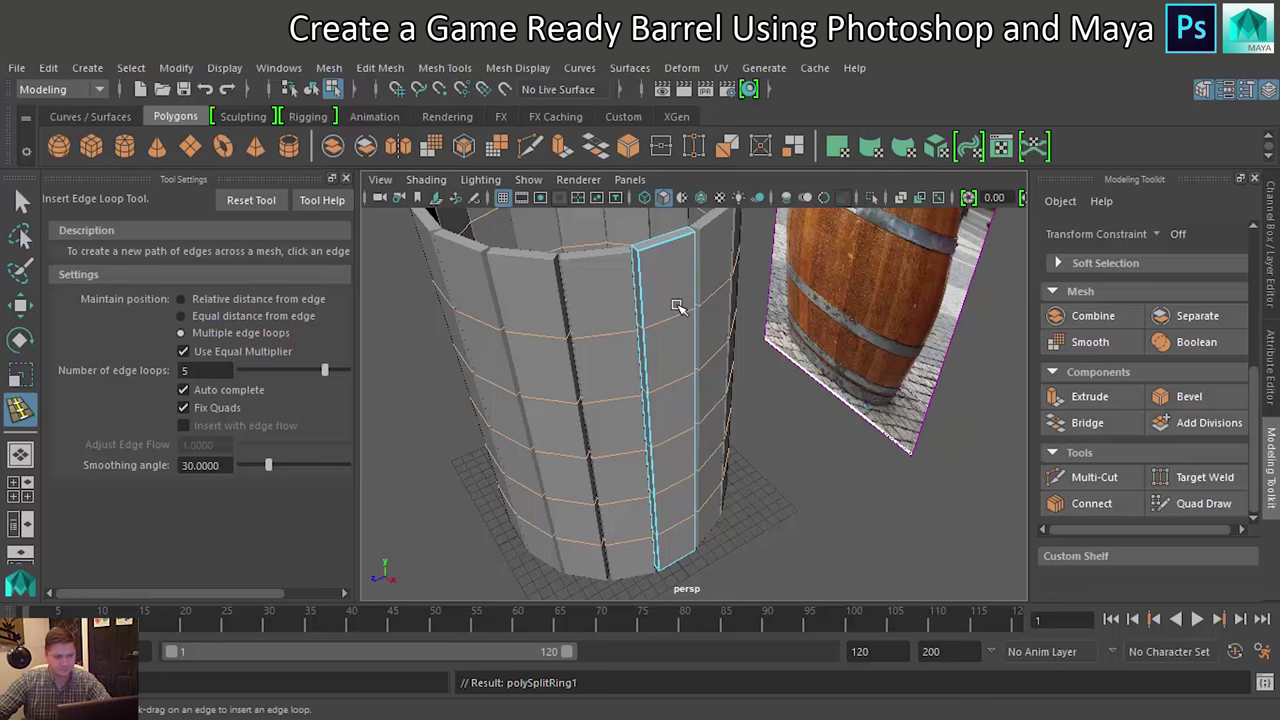
key(w)
right_click(672, 287)
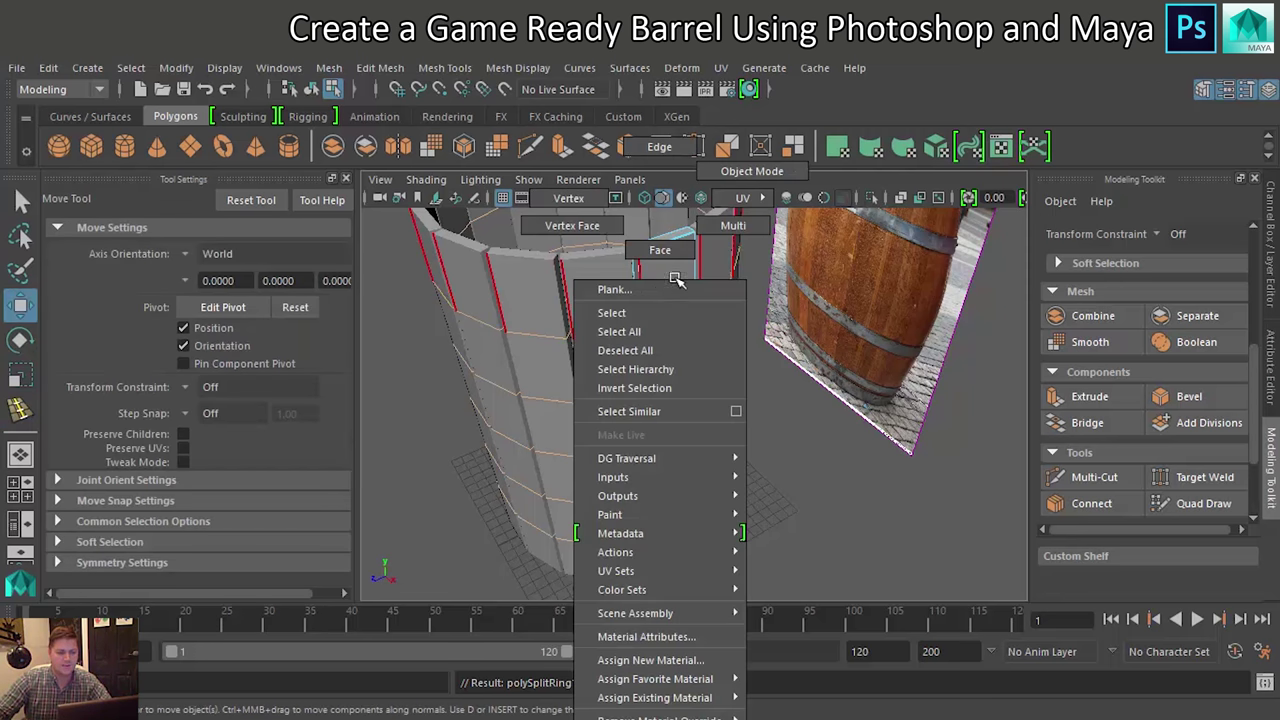
Add a nonlinear Bend deformer to the plank and raise bend1 Curvature to about 23.19
right_drag(672, 287, 752, 171)
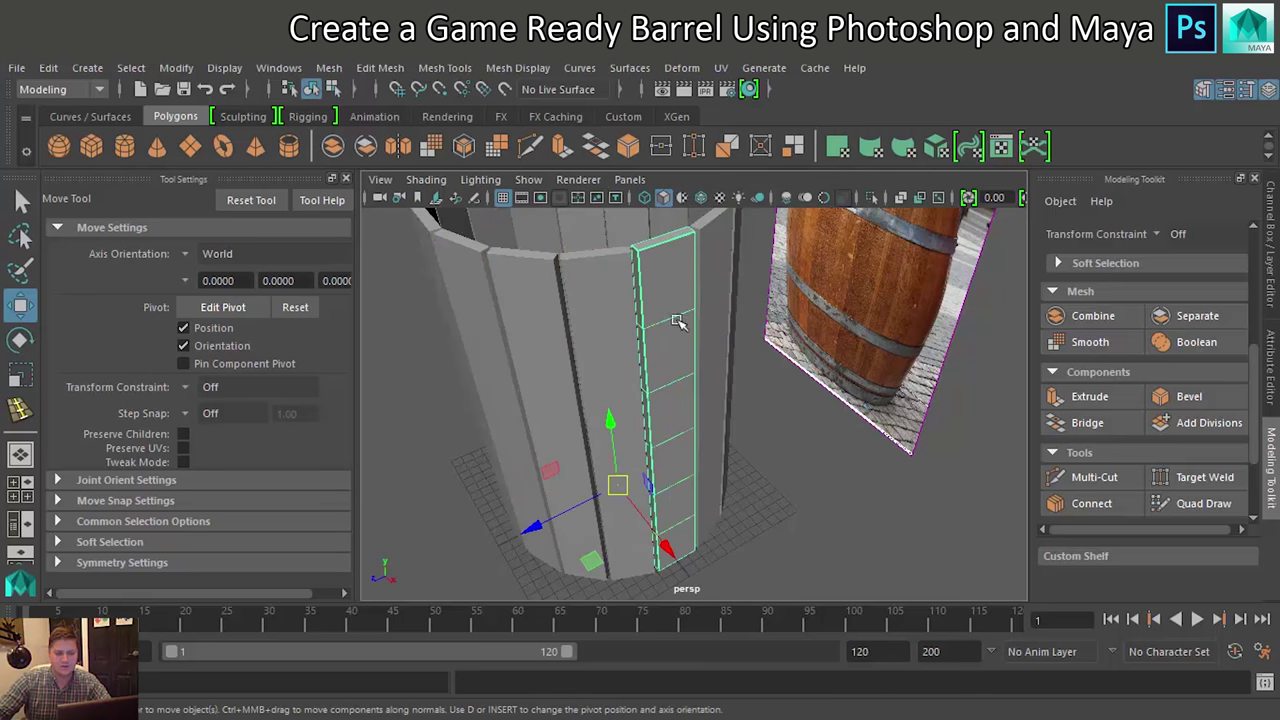
click(1273, 203)
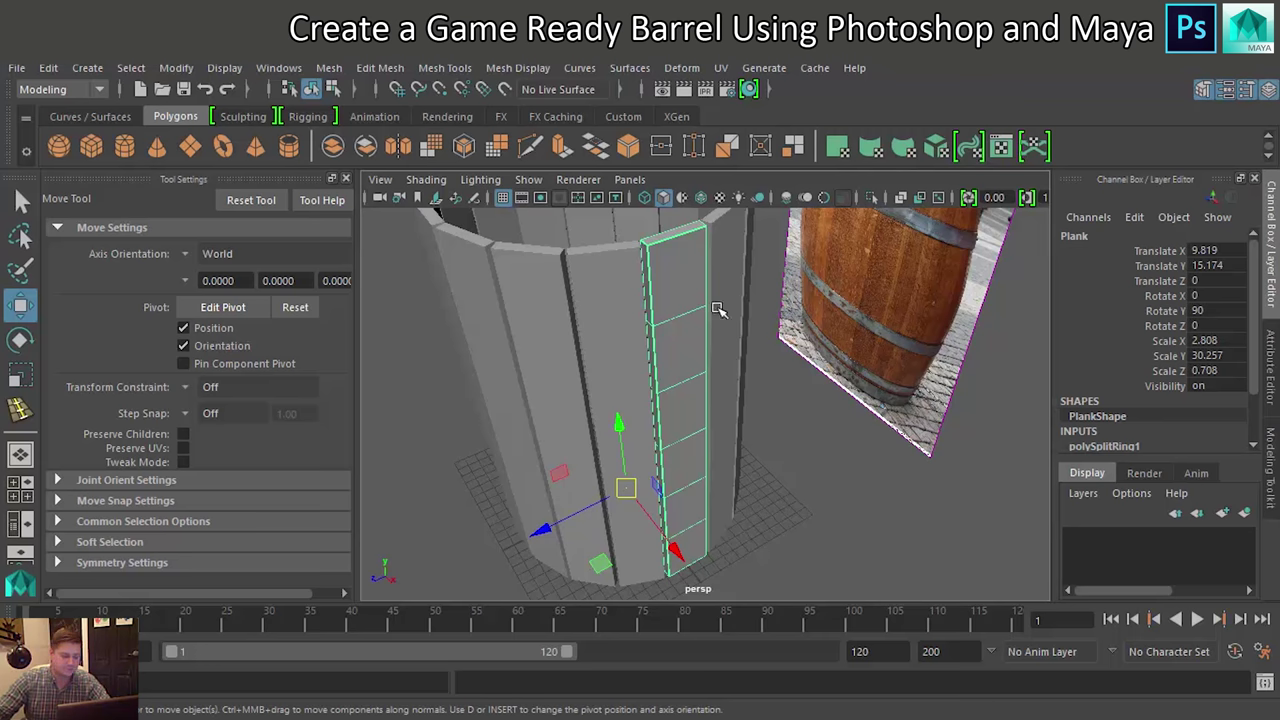
mouse_move(651, 343)
alt+mouse_down()
mouse_move(606, 337)
mouse_move(657, 345)
alt+mouse_up()
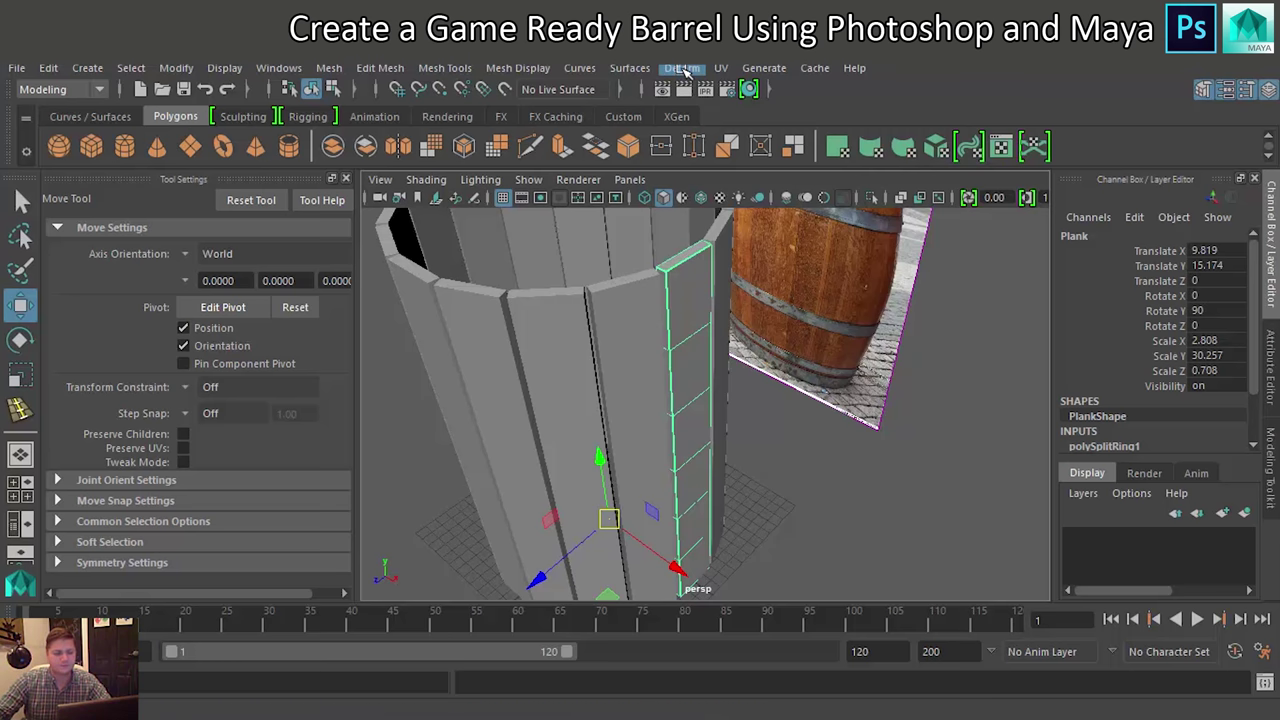
click(684, 68)
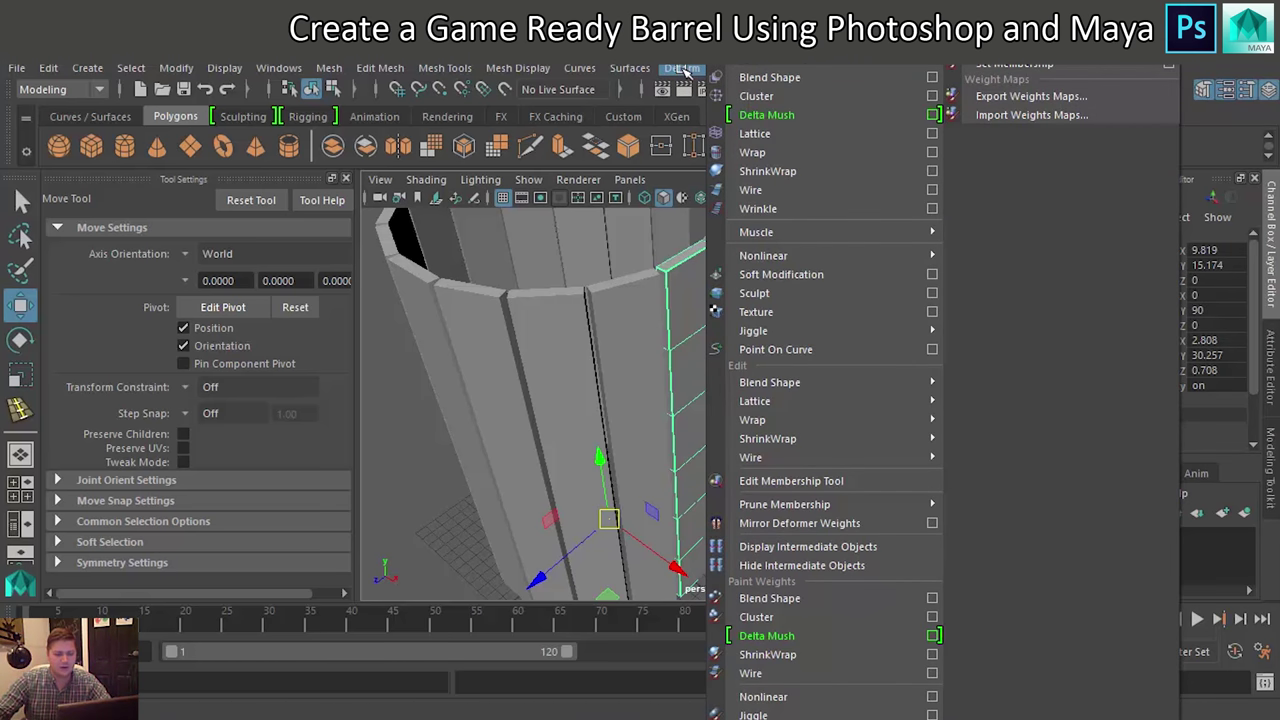
mouse_move(764, 256)
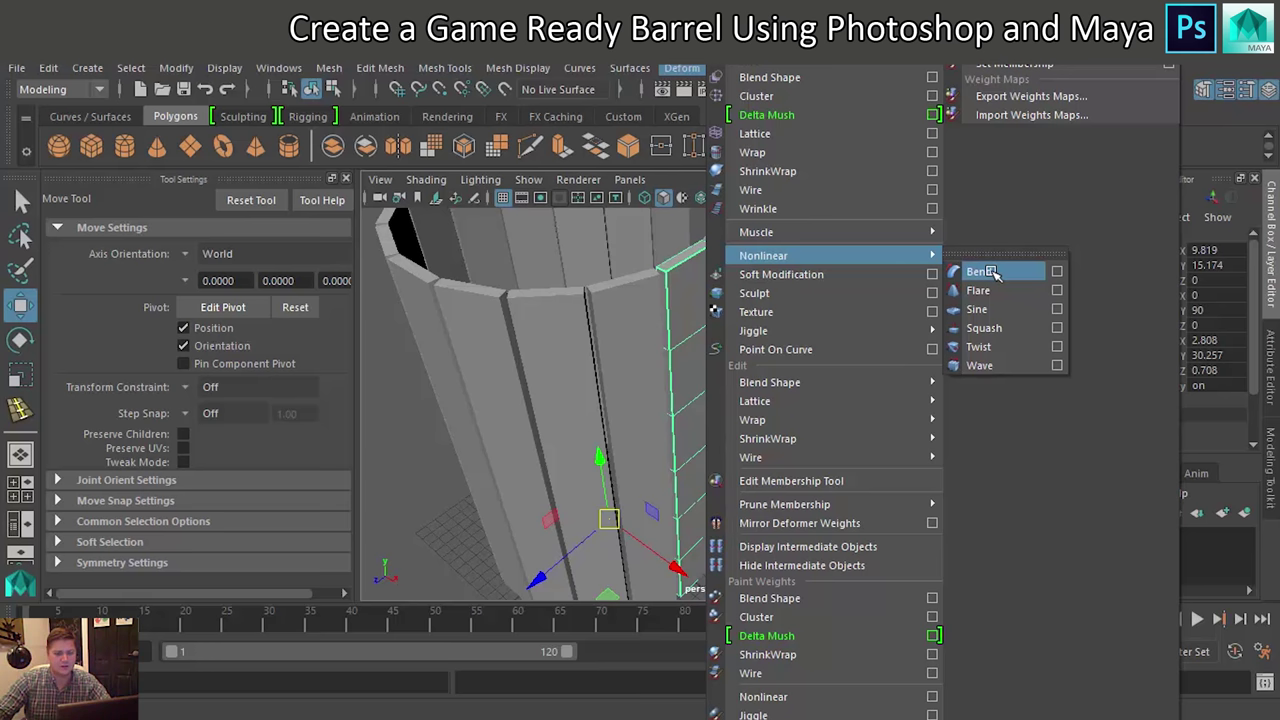
click(978, 271)
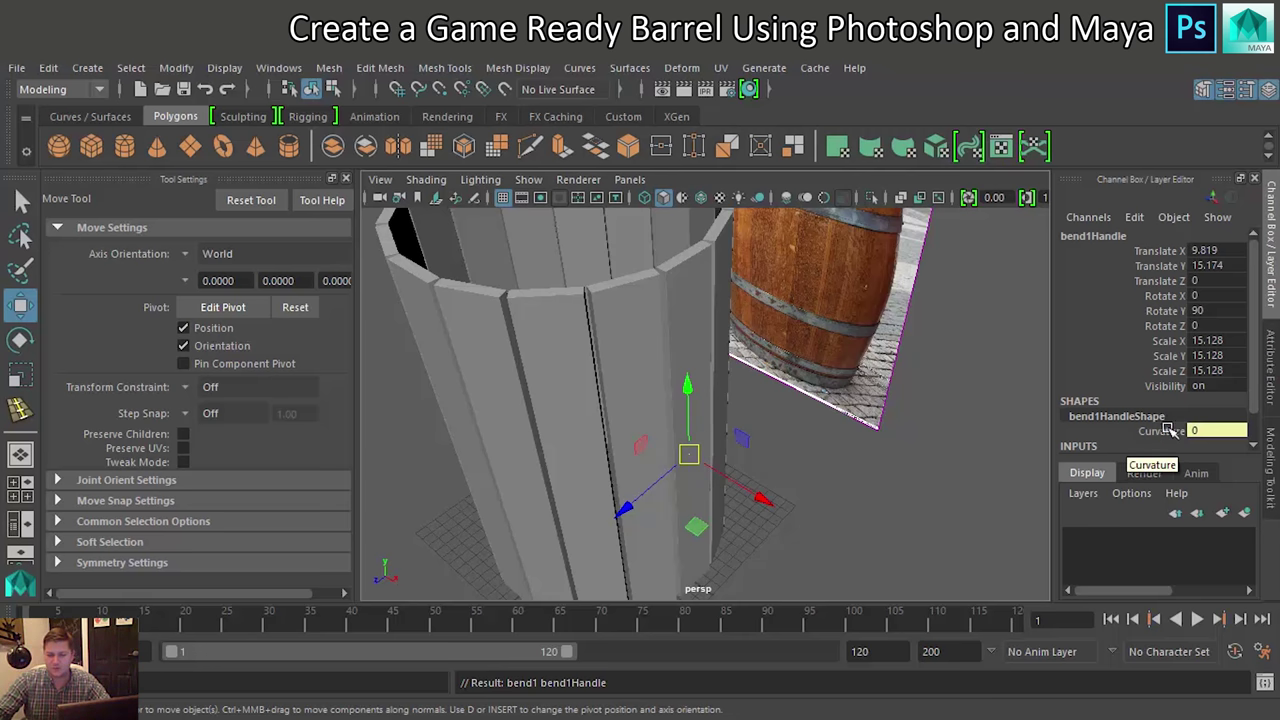
click(1272, 358)
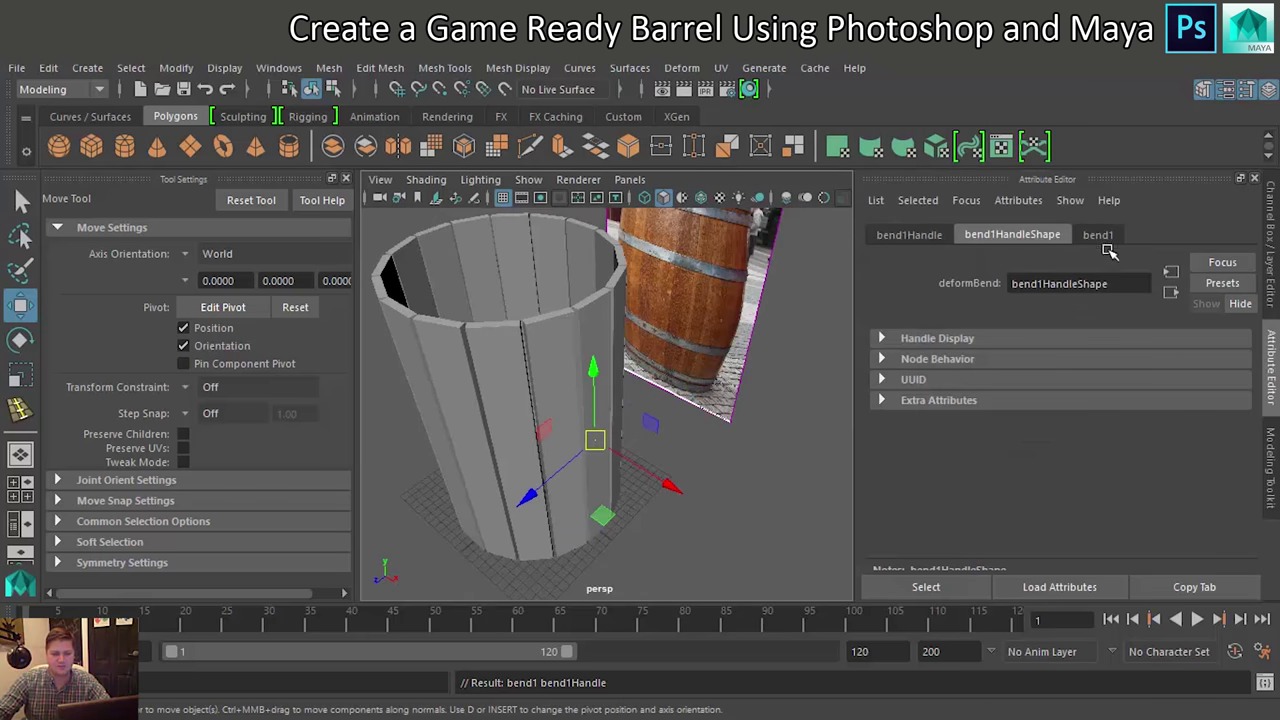
click(1103, 236)
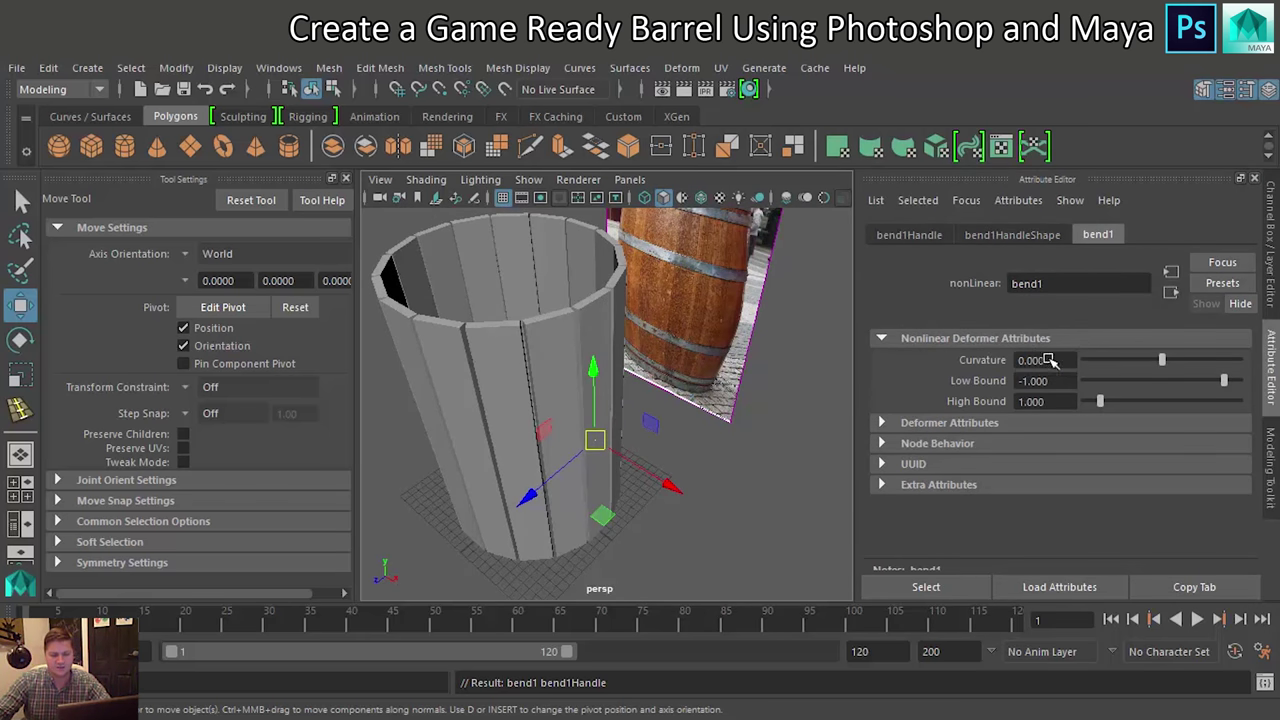
mouse_move(1157, 354)
mouse_down()
mouse_move(1176, 362)
mouse_move(1143, 358)
mouse_move(1176, 358)
mouse_up()
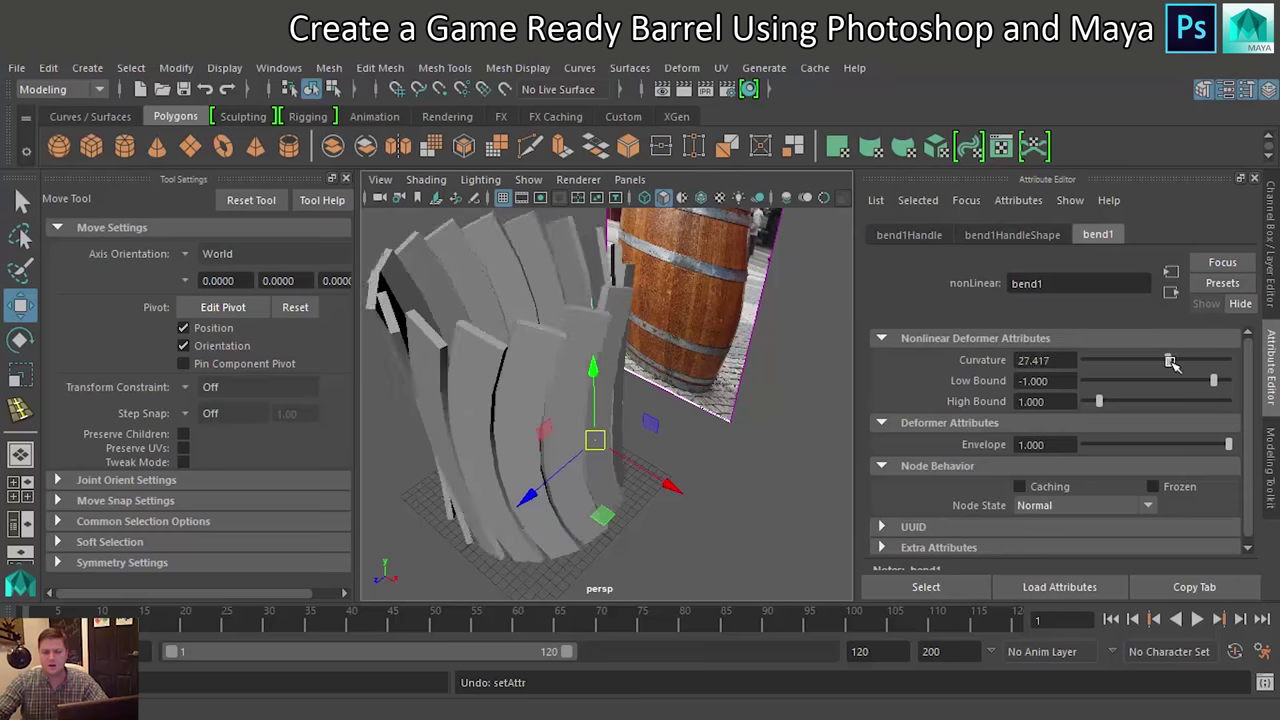
Try several bend strengths, settling on a bend1 Curvature of 10.728
mouse_move(1172, 363)
mouse_down()
mouse_move(1137, 363)
mouse_move(1164, 363)
mouse_up()
drag(1146, 363, 1159, 362)
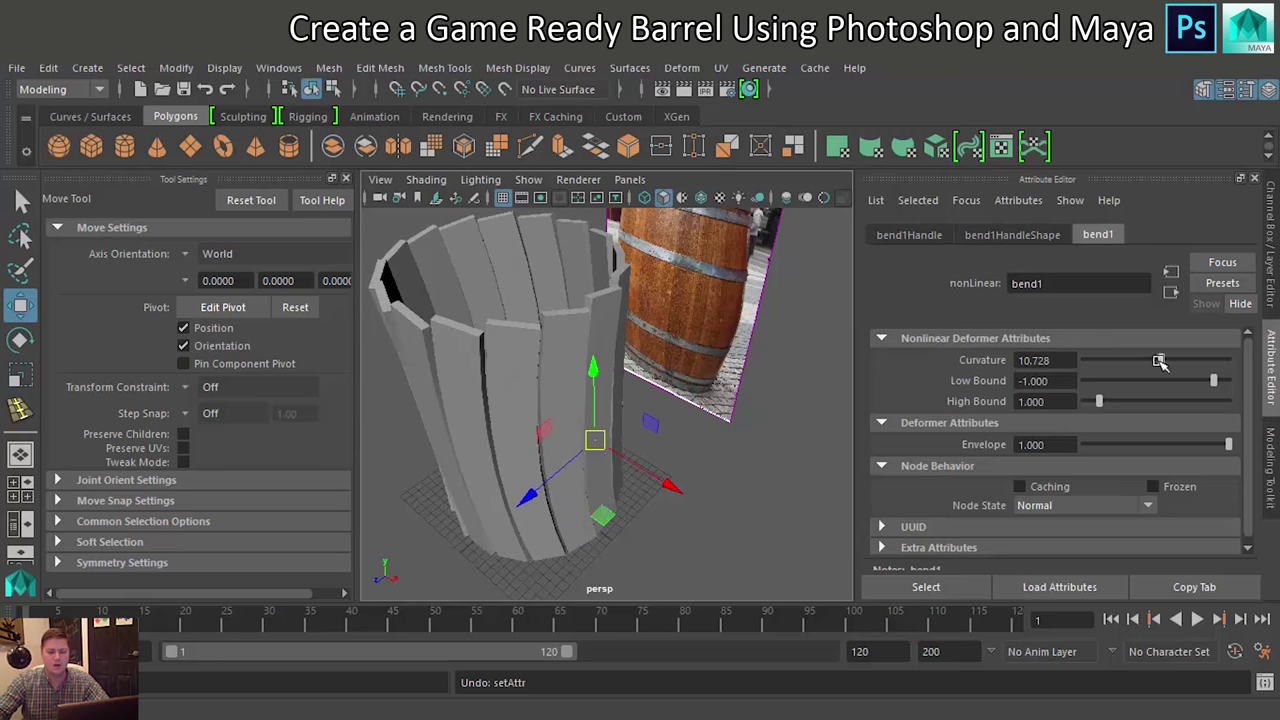
click(910, 235)
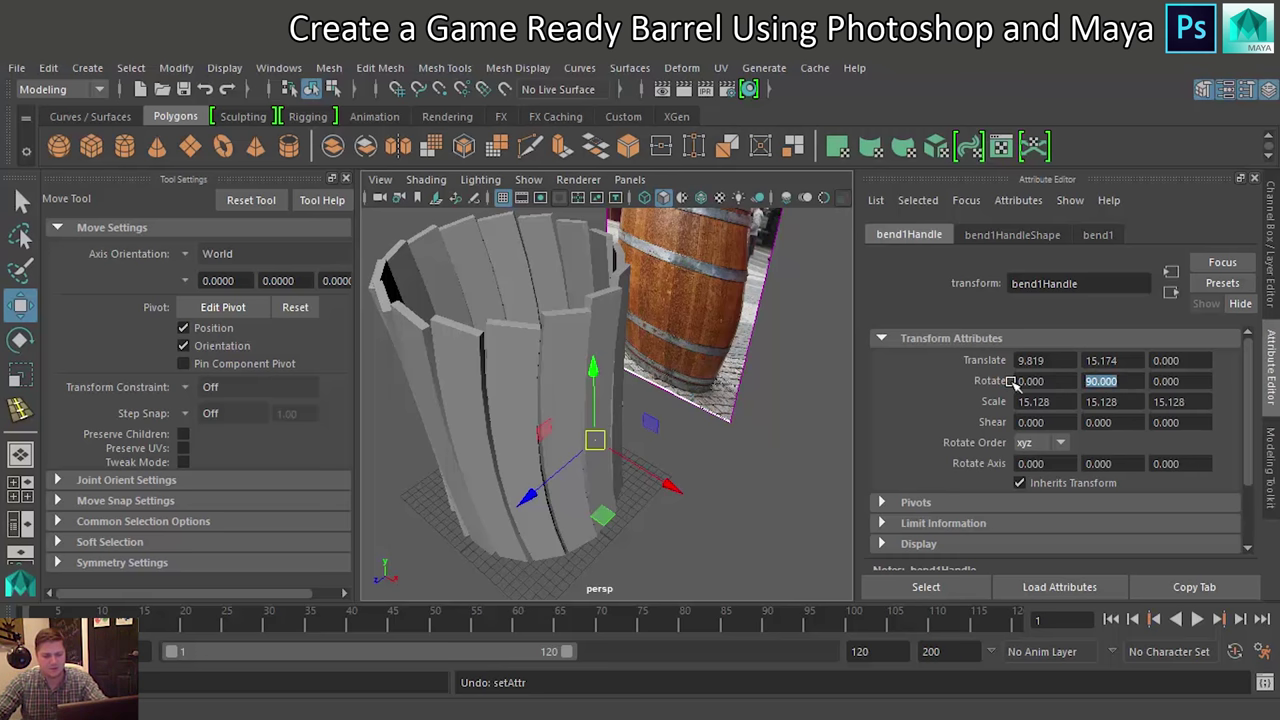
Reset the bend handle's Rotate Y to 0 and view the barrel in front wireframe
key(ctrl+z)
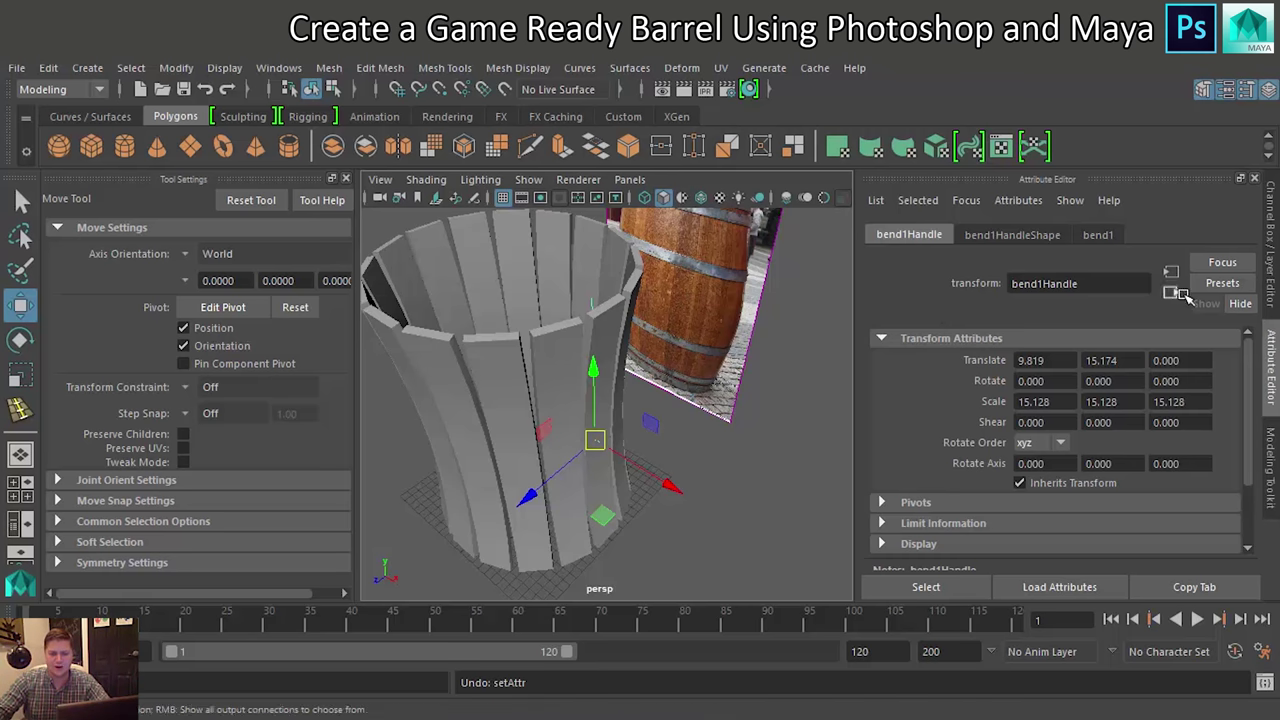
key(space)
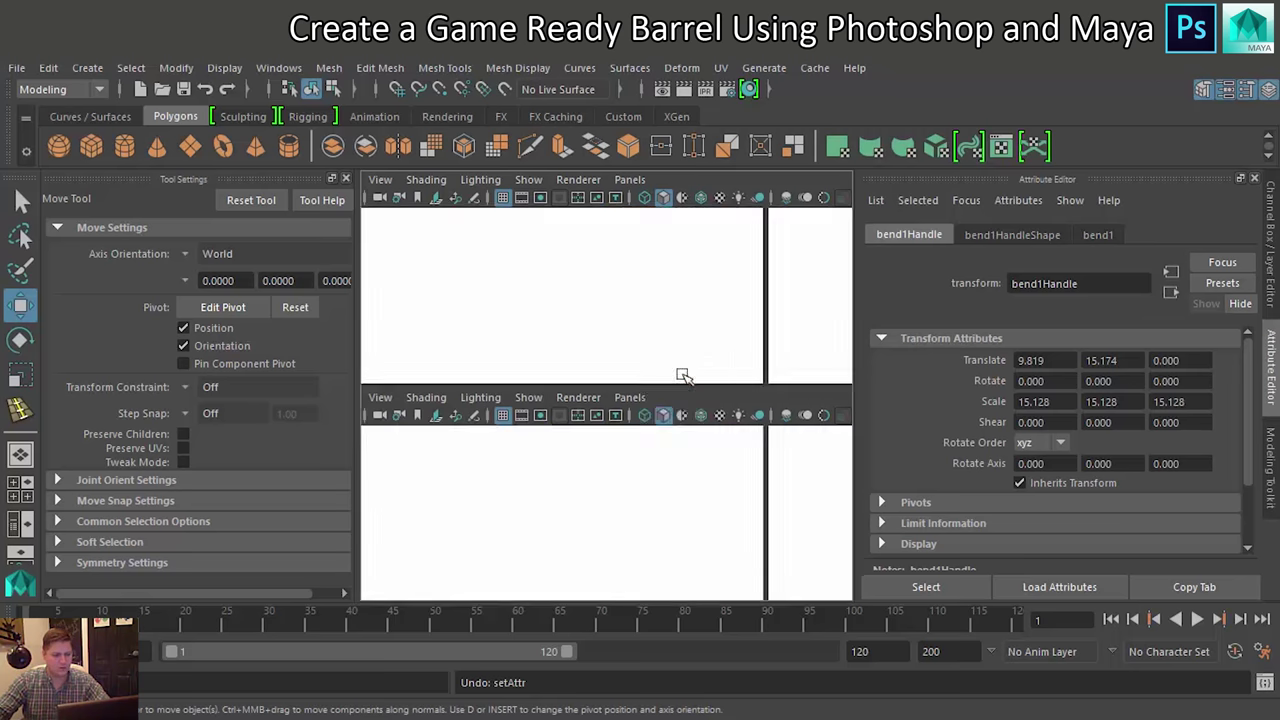
key(space)
scroll(617, 428, up, 2)
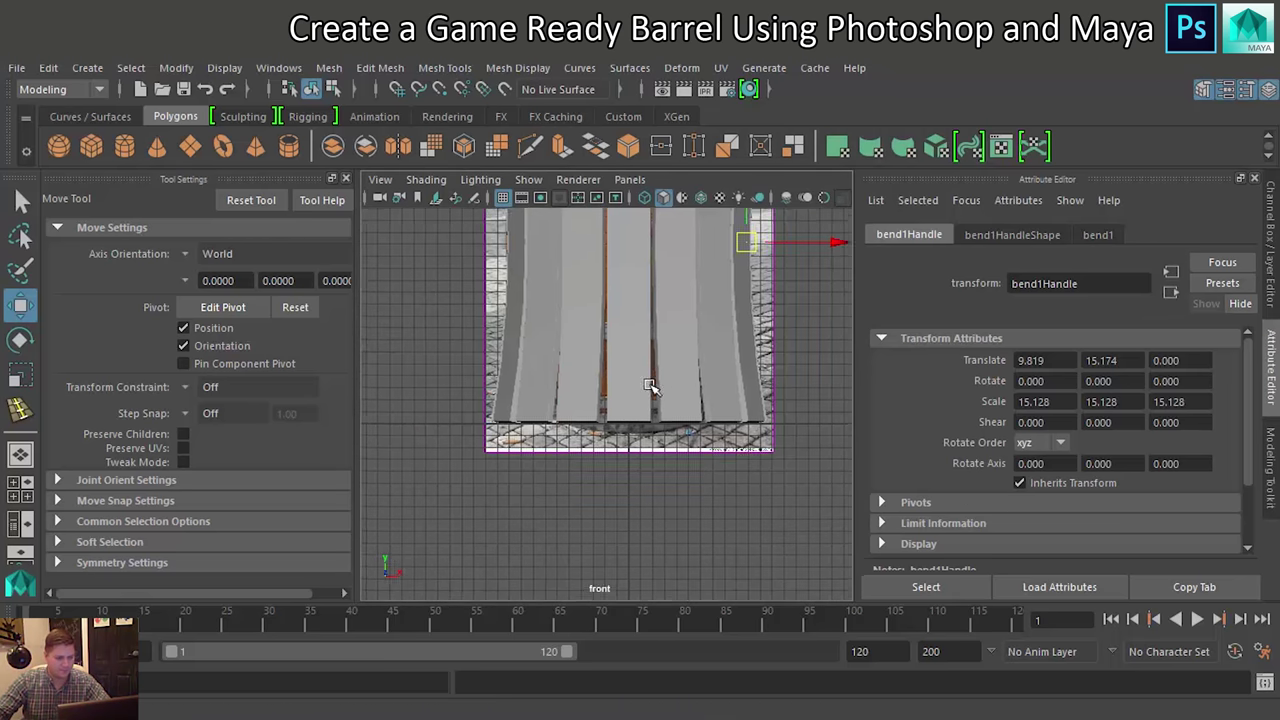
scroll(620, 410, down, 4)
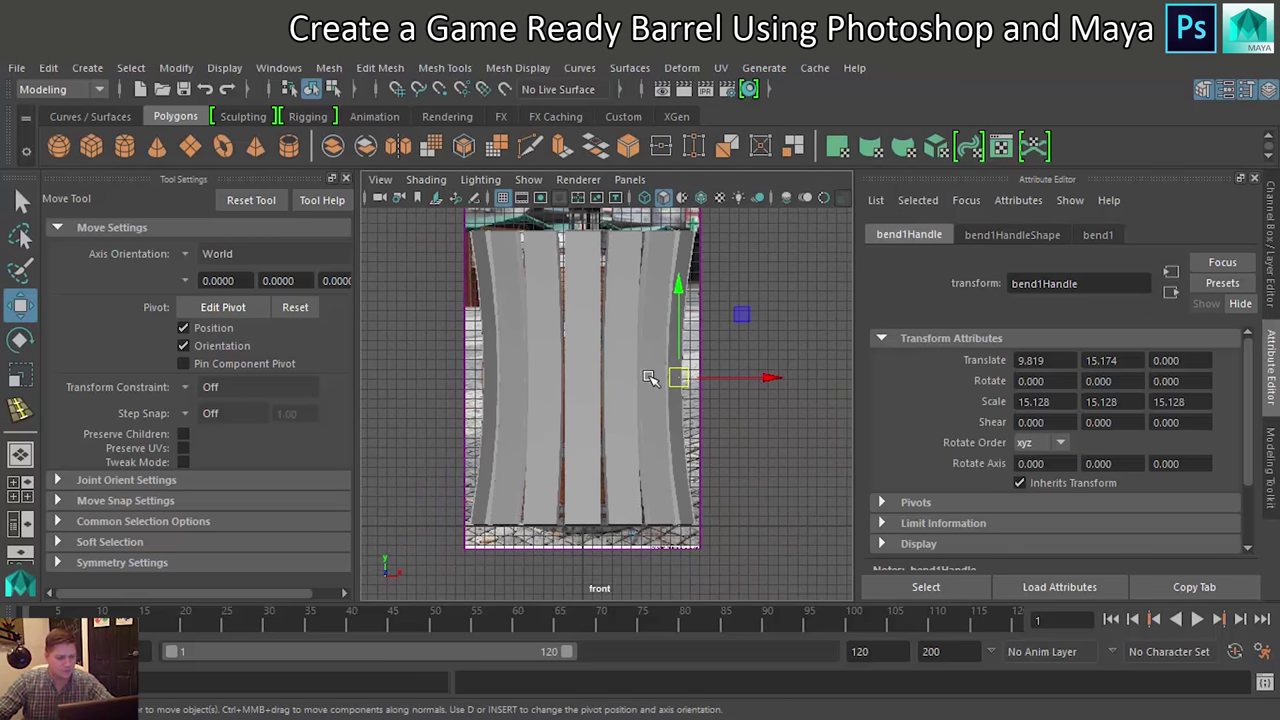
key(4)
scroll(665, 360, up, 1)
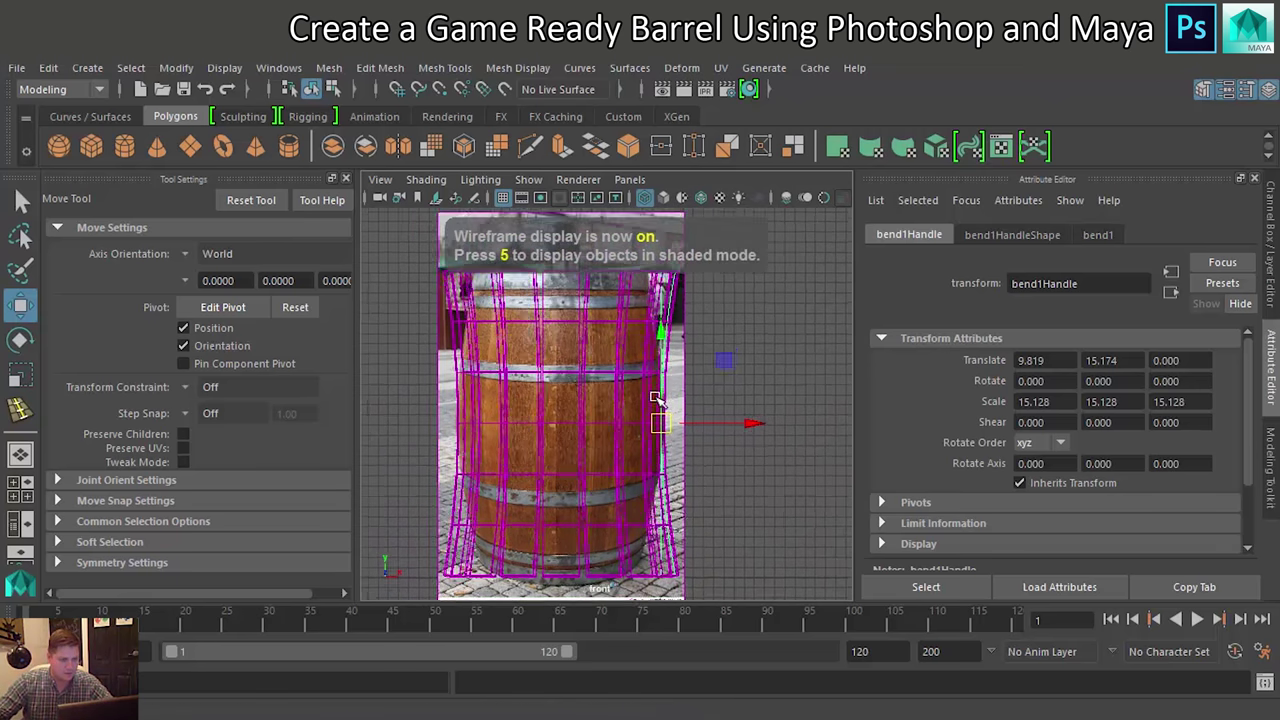
scroll(675, 385, up, 2)
scroll(679, 397, up, 1)
alt+middle_drag(680, 397, 714, 431)
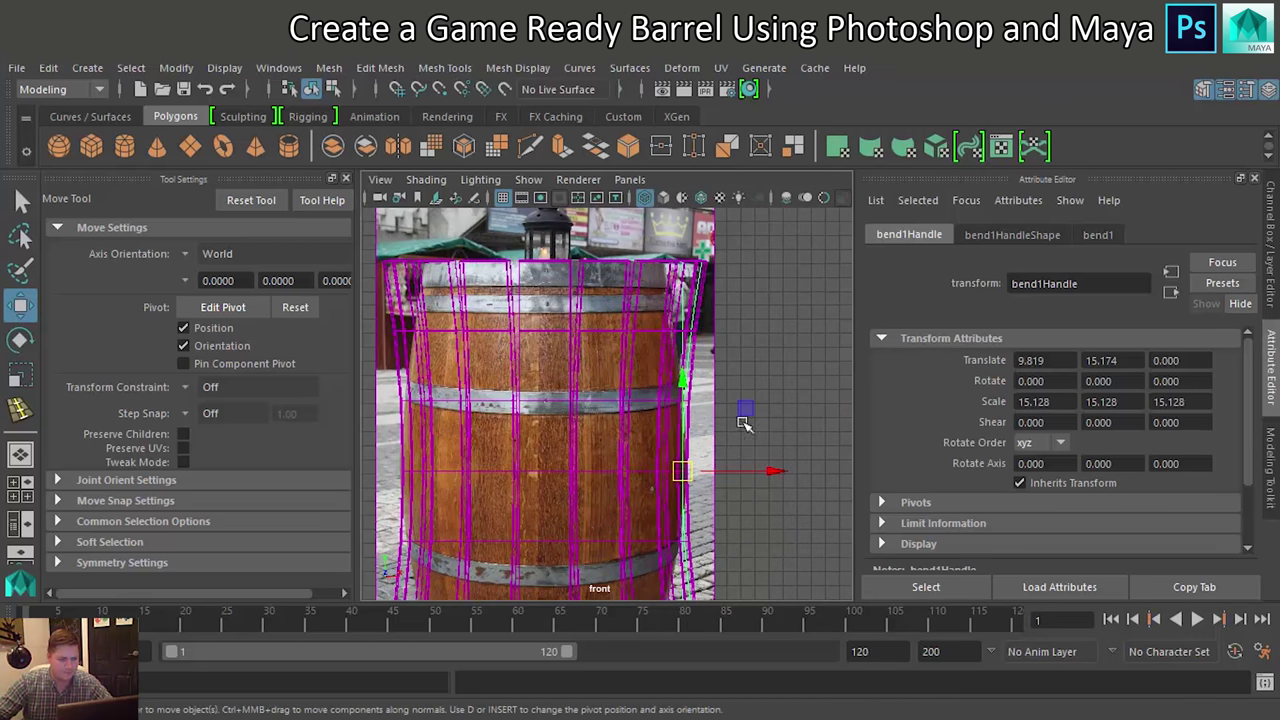
Set bend1 Curvature to -15.497 so the planks bulge like the reference barrel
click(1097, 236)
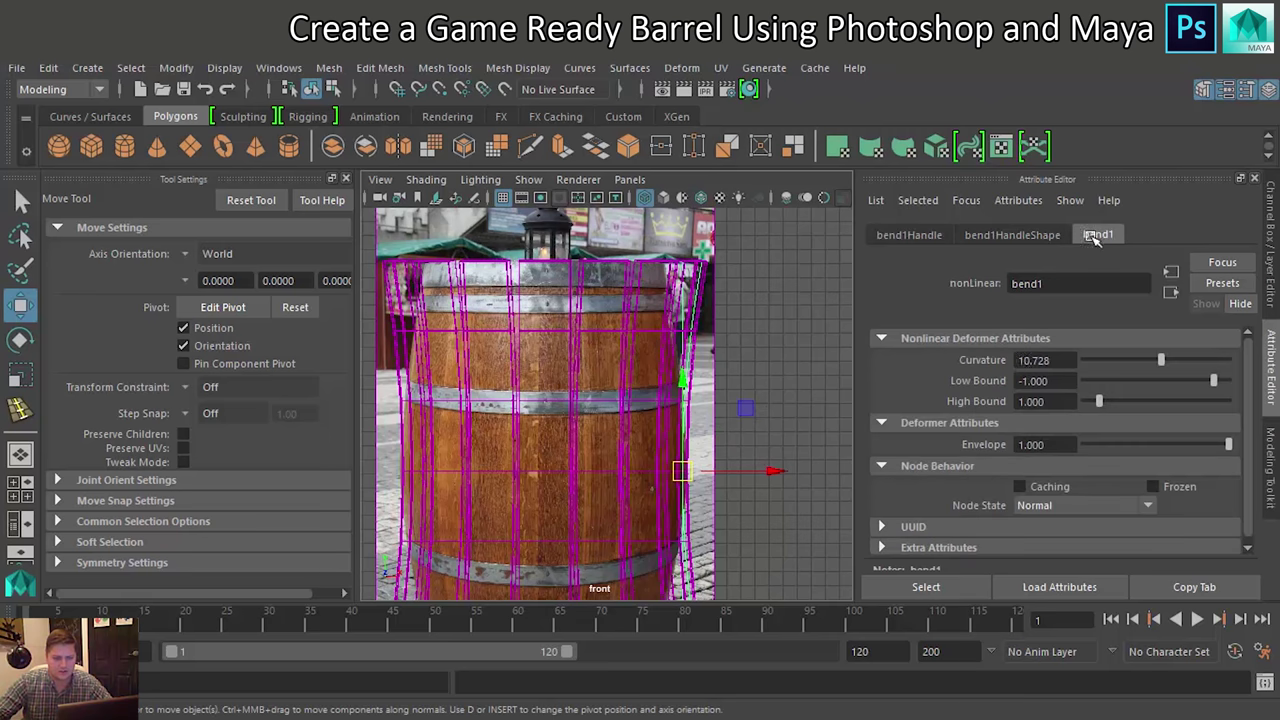
drag(1160, 362, 1150, 365)
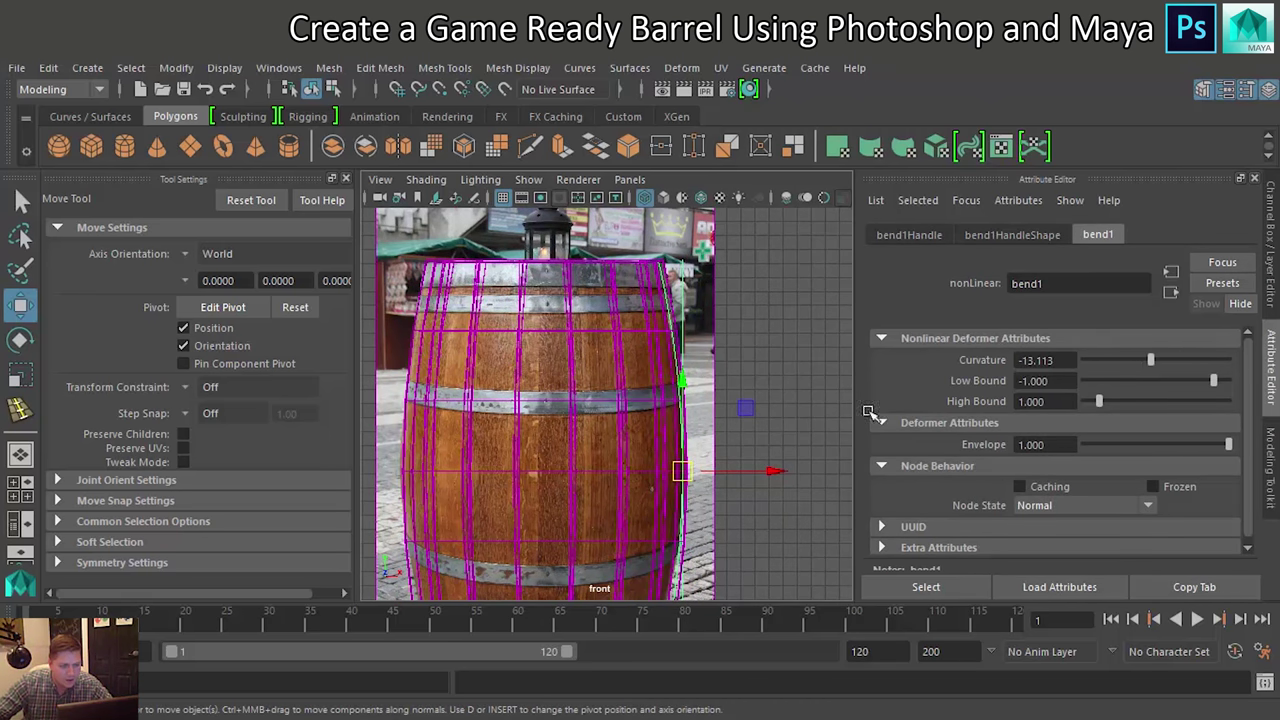
mouse_move(792, 413)
alt+middle_down()
mouse_move(795, 318)
mouse_move(798, 378)
alt+middle_up()
drag(1153, 360, 1150, 361)
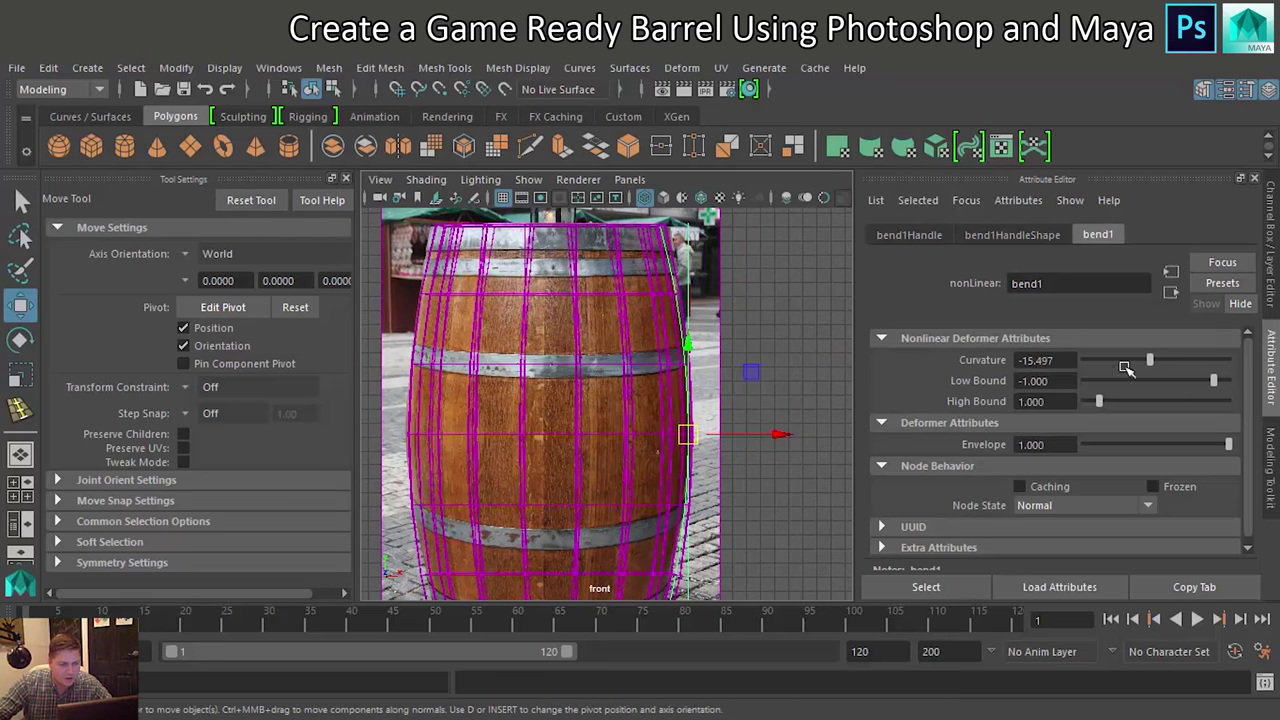
mouse_move(708, 411)
alt+middle_down()
mouse_move(769, 318)
mouse_move(760, 404)
alt+middle_up()
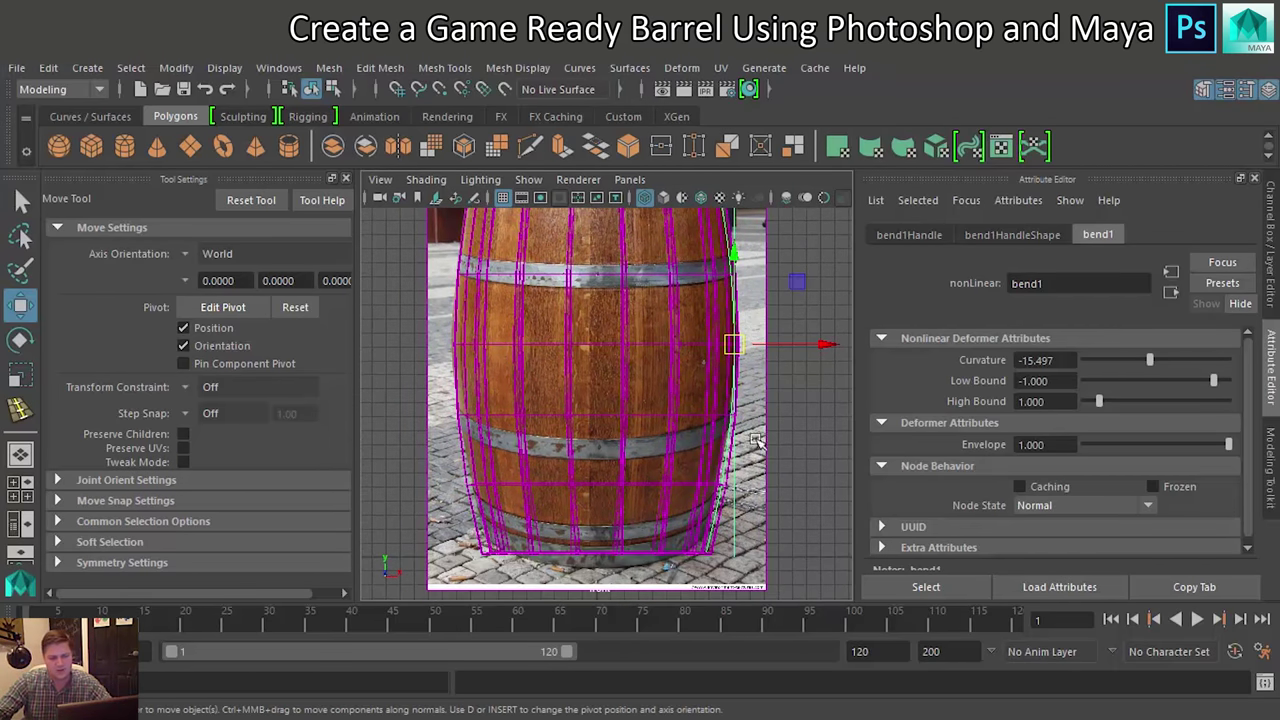
alt+middle_drag(710, 357, 694, 506)
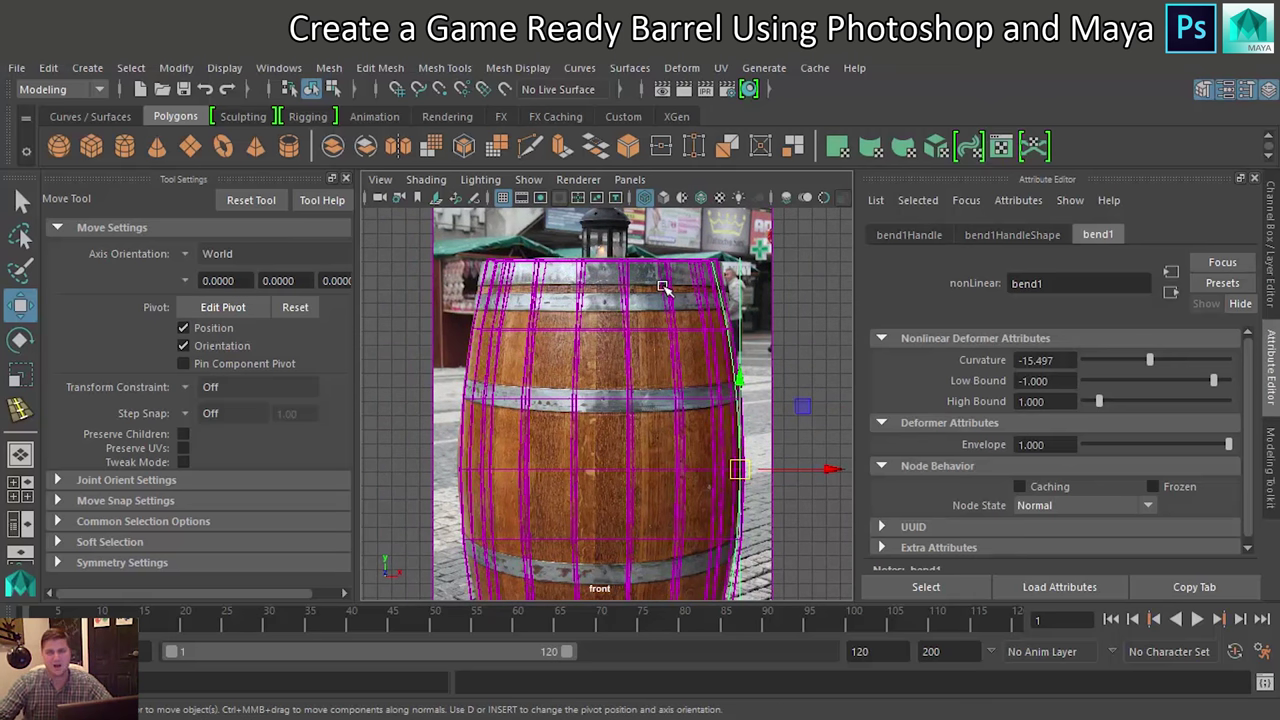
scroll(709, 291, down, 3)
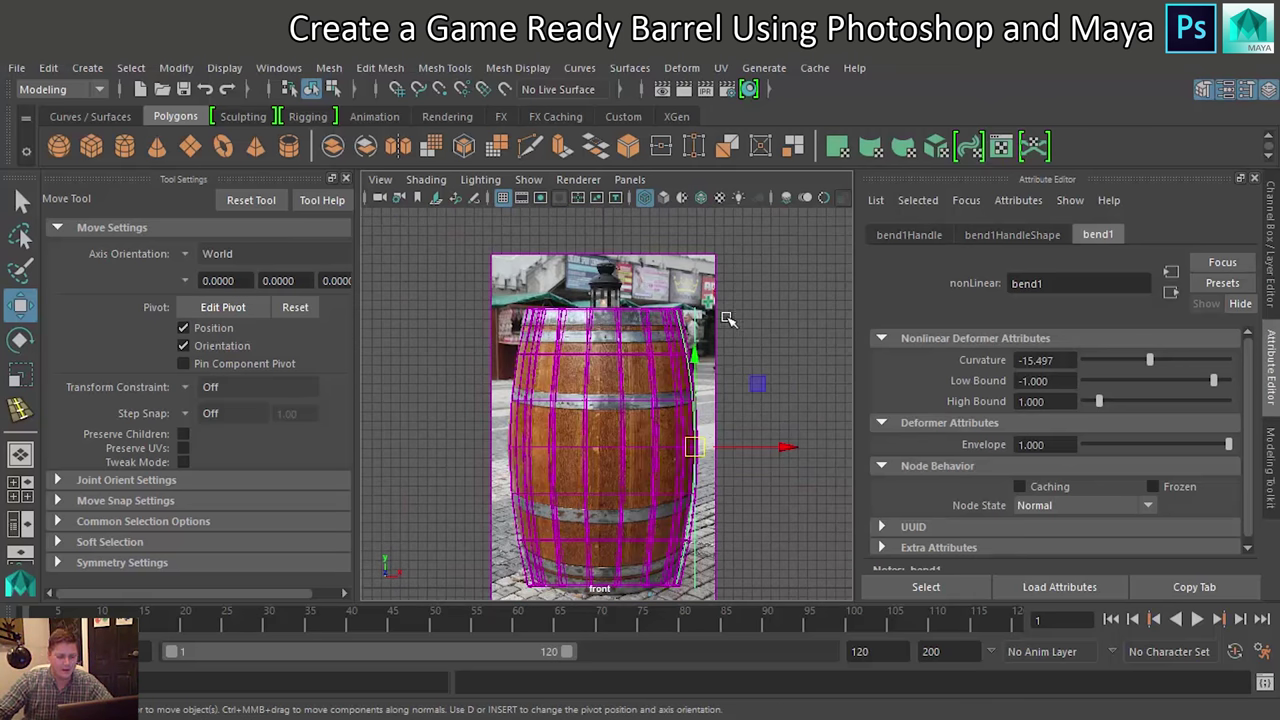
key(space)
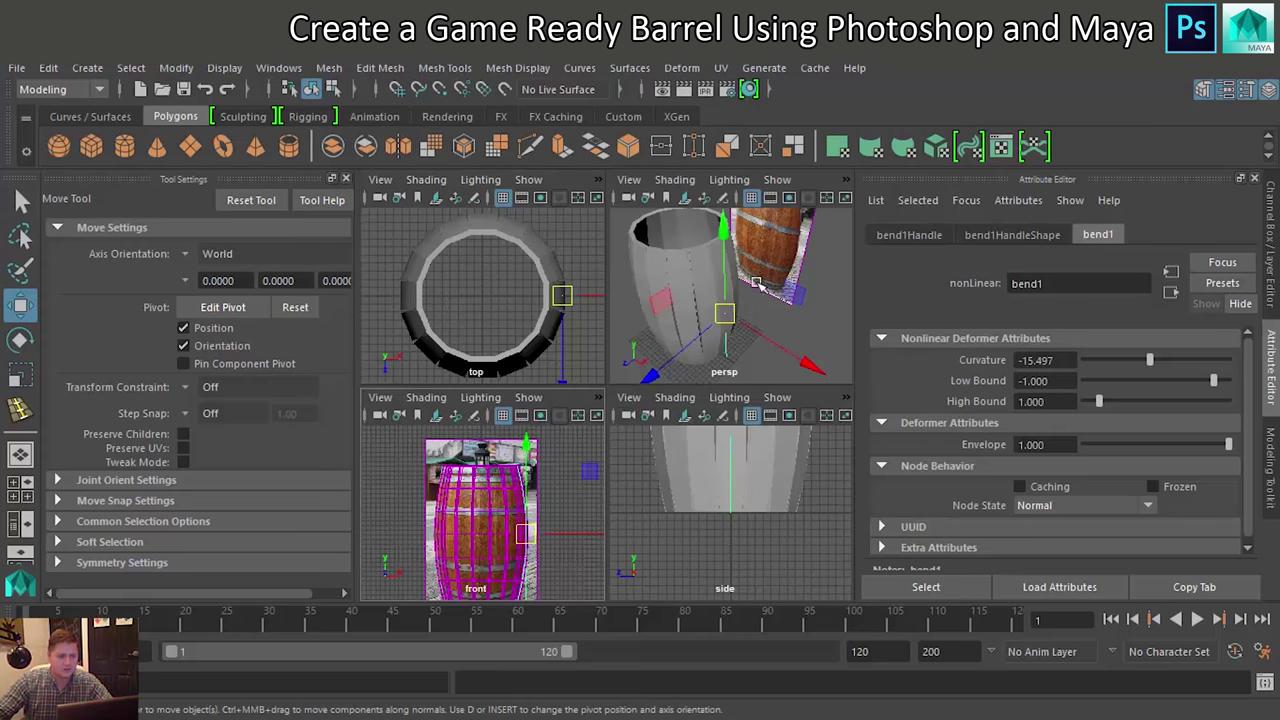
Return to the perspective view and select one plank of the barrel
key(space)
scroll(700, 268, up, 5)
scroll(677, 288, down, 2)
click(564, 280)
scroll(566, 278, down, 2)
scroll(566, 278, down, 2)
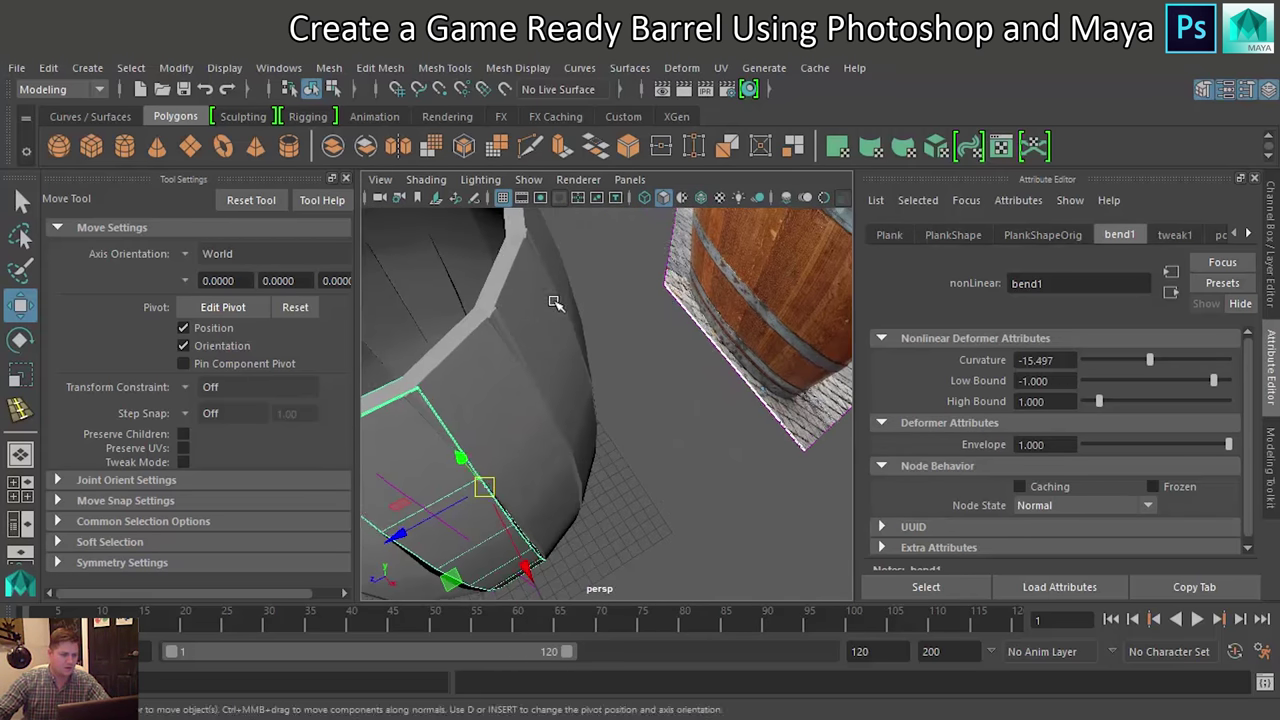
scroll(566, 278, down, 2)
scroll(658, 310, down, 2)
Orbit around and beneath the barrel to look up at the selected plank
mouse_move(658, 310)
alt+mouse_down()
mouse_move(567, 260)
mouse_move(763, 248)
mouse_move(640, 320)
alt+mouse_up()
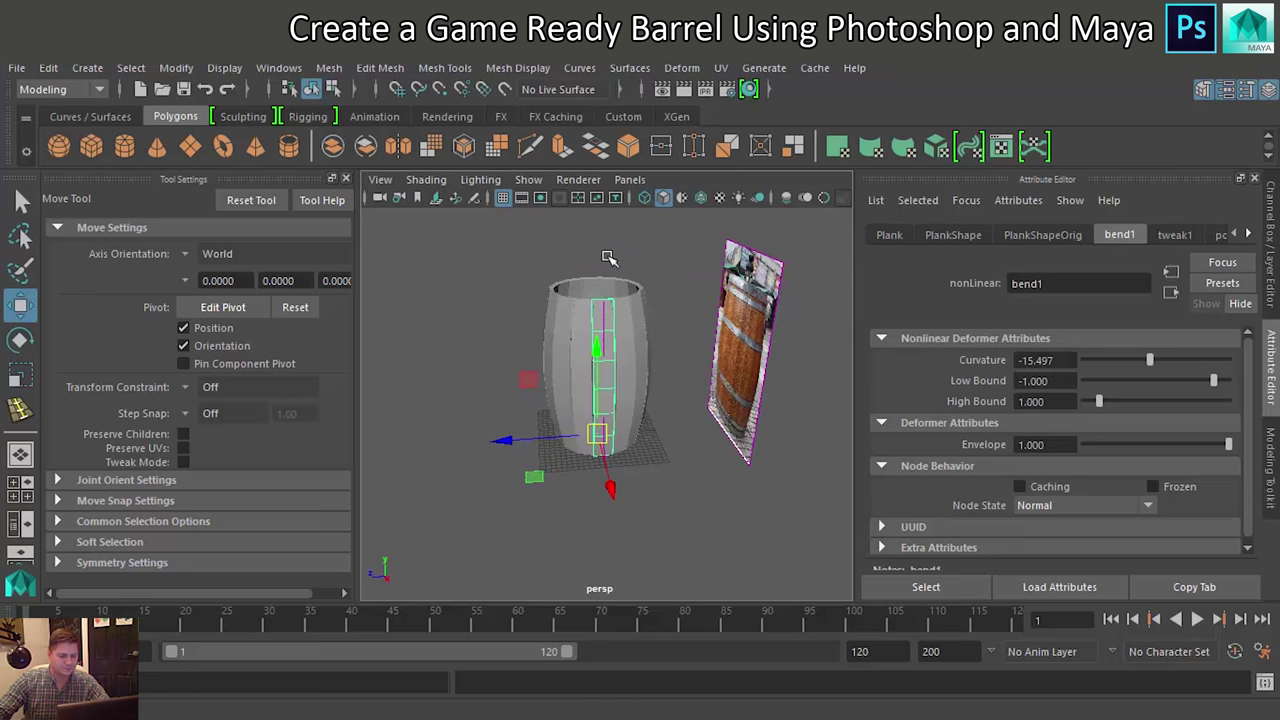
scroll(627, 337, up, 2)
scroll(627, 337, up, 2)
scroll(627, 337, down, 1)
scroll(620, 330, down, 2)
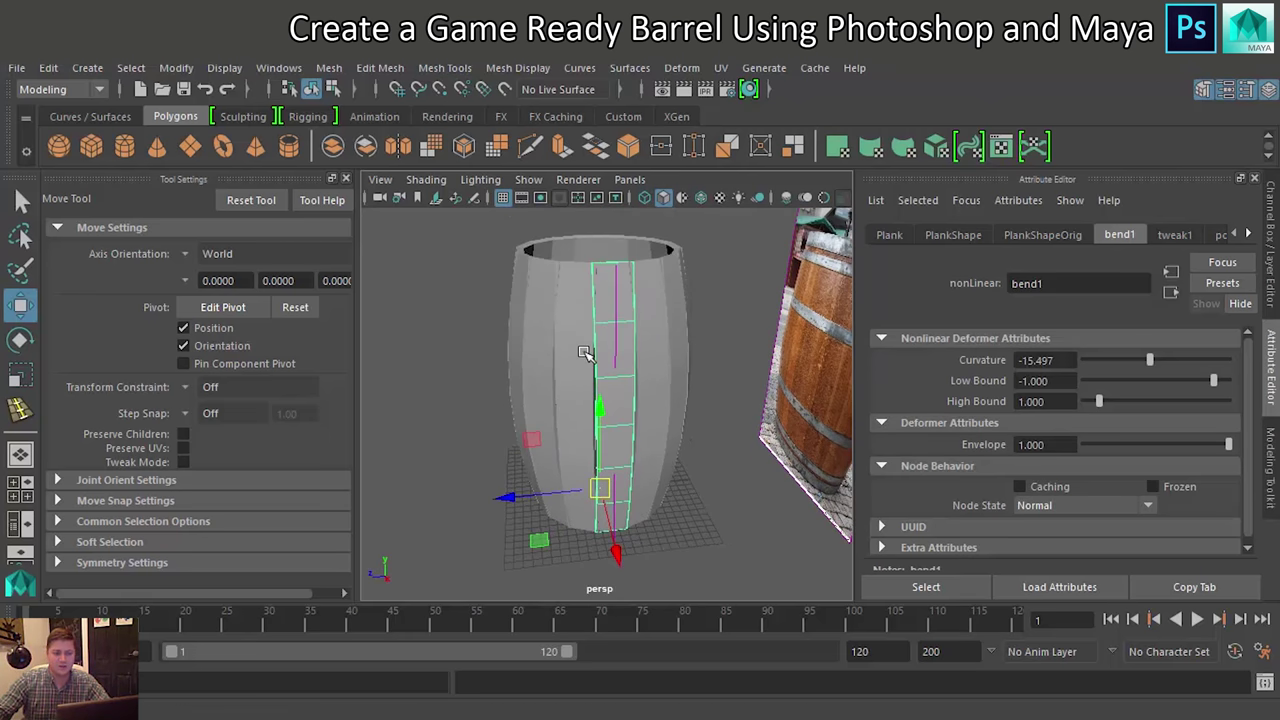
scroll(615, 320, down, 1)
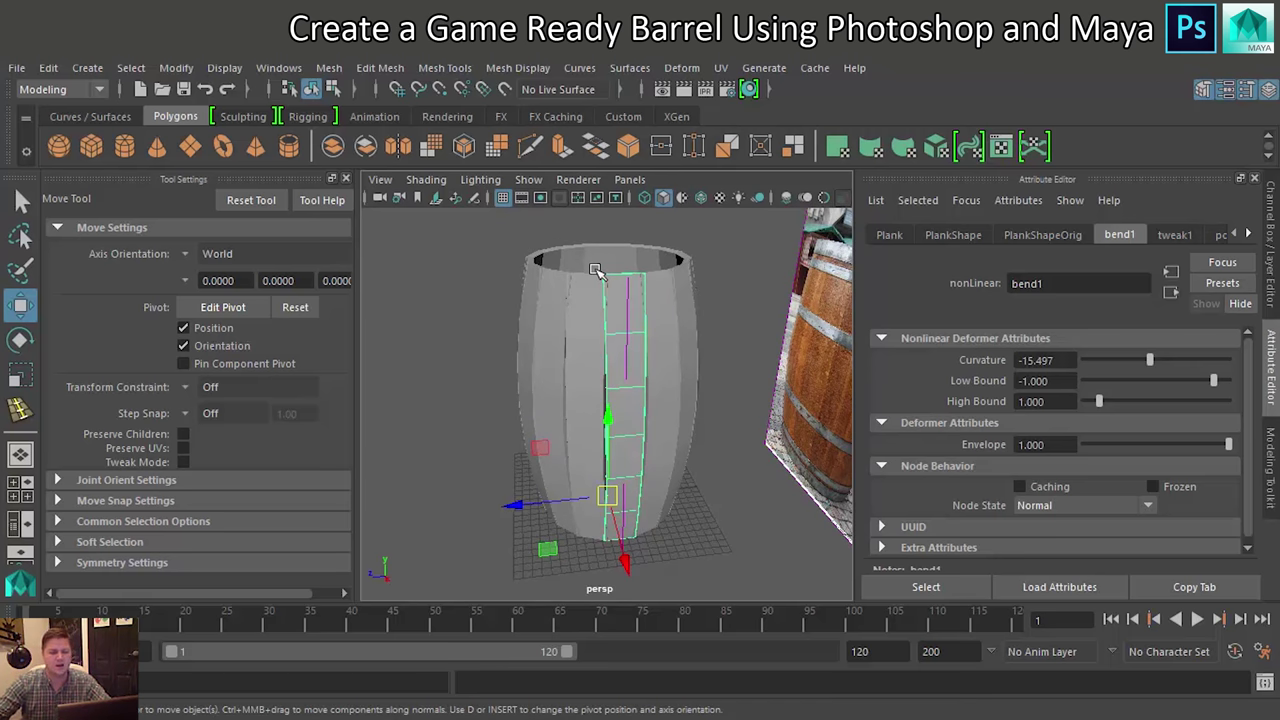
scroll(602, 300, up, 2)
scroll(760, 335, up, 3)
mouse_move(760, 335)
alt+mouse_down()
mouse_move(694, 343)
mouse_move(668, 373)
alt+mouse_up()
right_drag(611, 444, 521, 200)
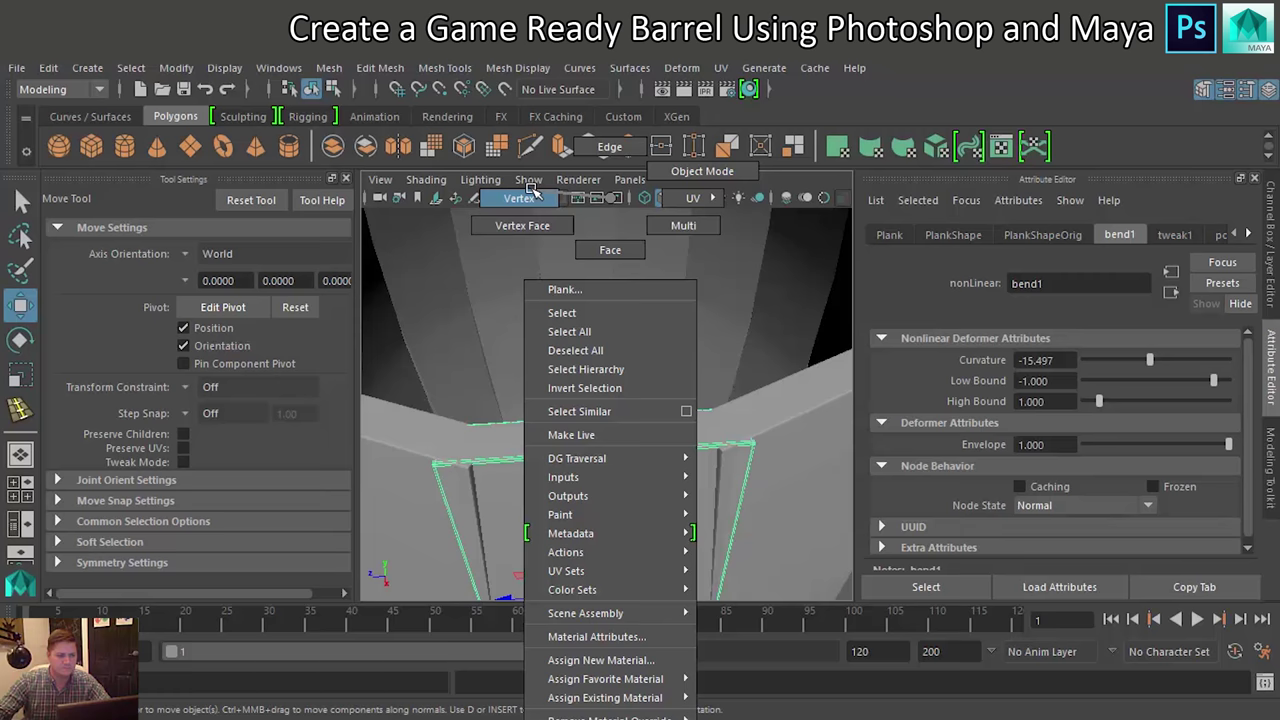
Select the plank's rim vertices and scale them slightly
alt+drag(556, 328, 540, 362)
mouse_move(678, 430)
mouse_down()
mouse_move(620, 433)
mouse_move(620, 421)
mouse_up()
key(r)
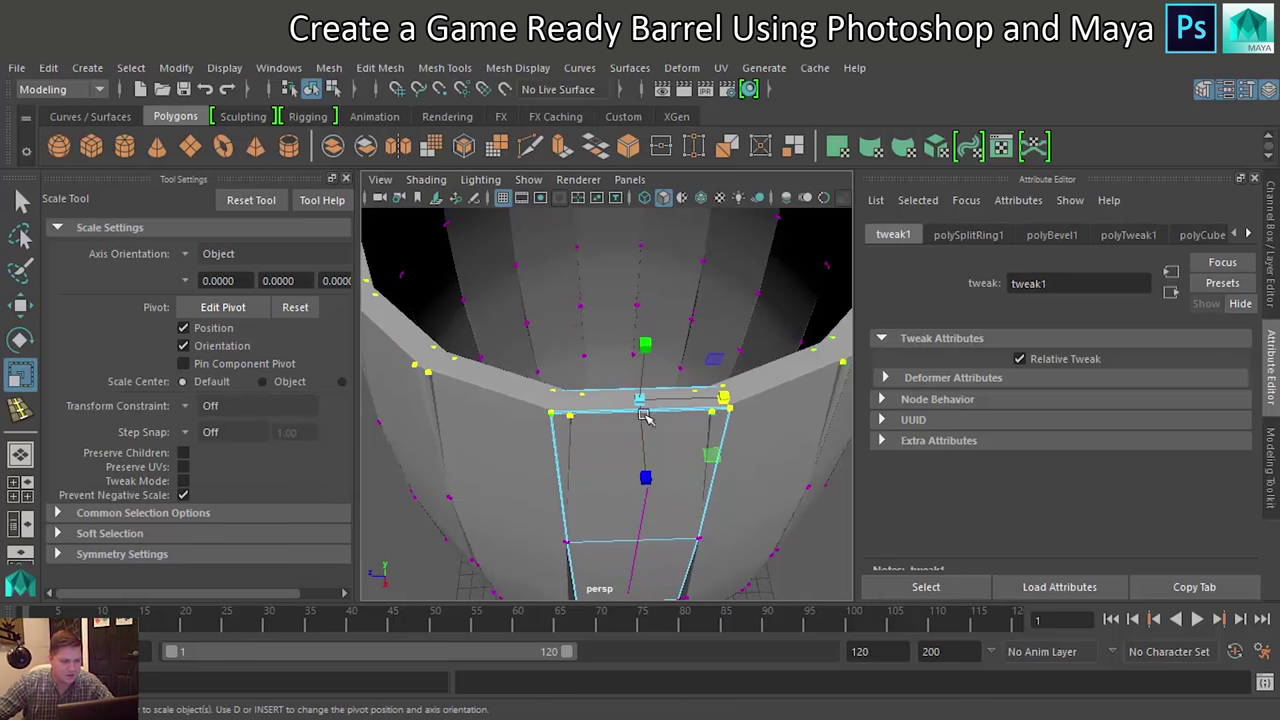
mouse_move(720, 400)
mouse_down()
mouse_move(655, 397)
mouse_move(697, 403)
mouse_move(607, 428)
mouse_up()
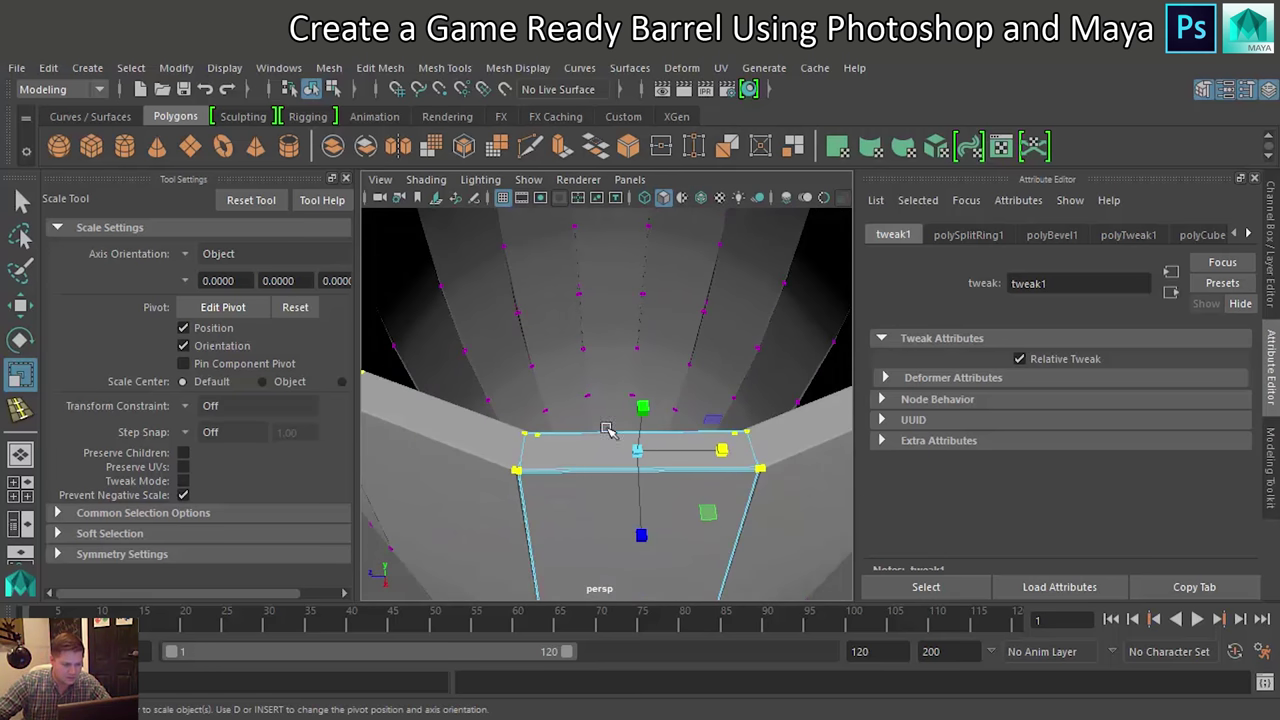
mouse_move(766, 445)
mouse_down()
mouse_move(715, 437)
mouse_move(663, 349)
mouse_up()
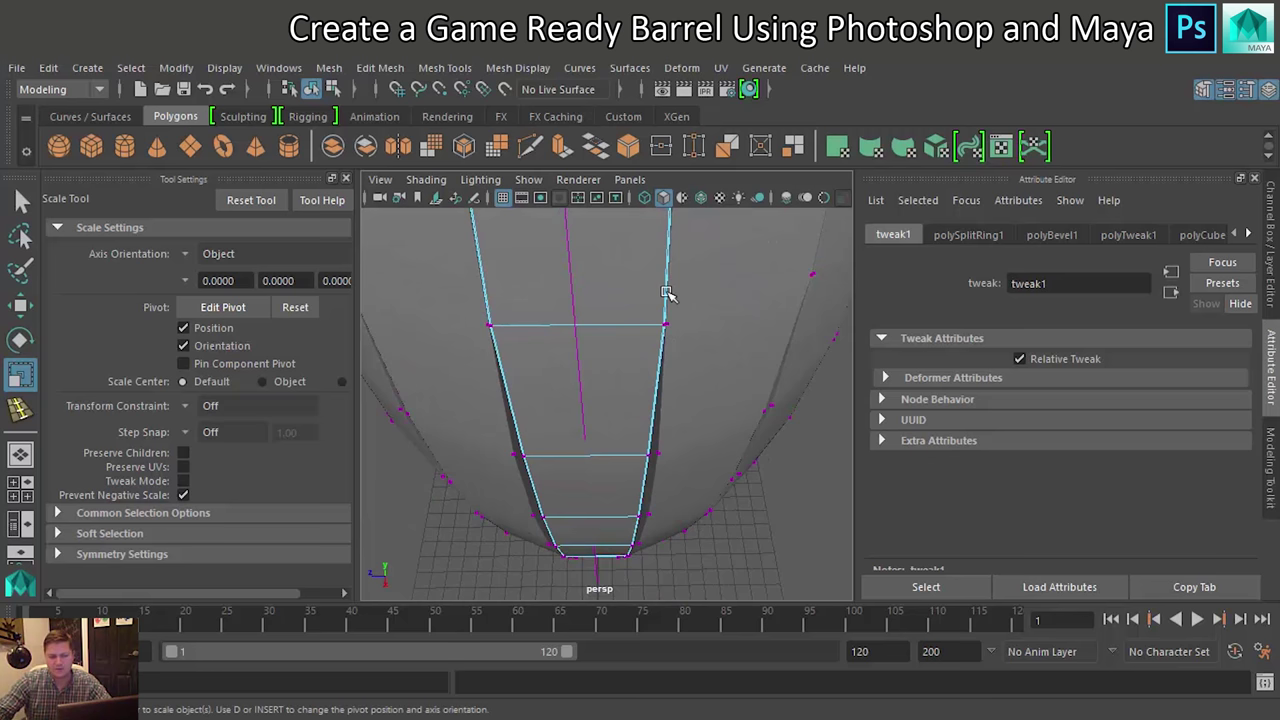
Select the plank's top edge loop and widen it slightly along X
alt+drag(603, 383, 600, 355)
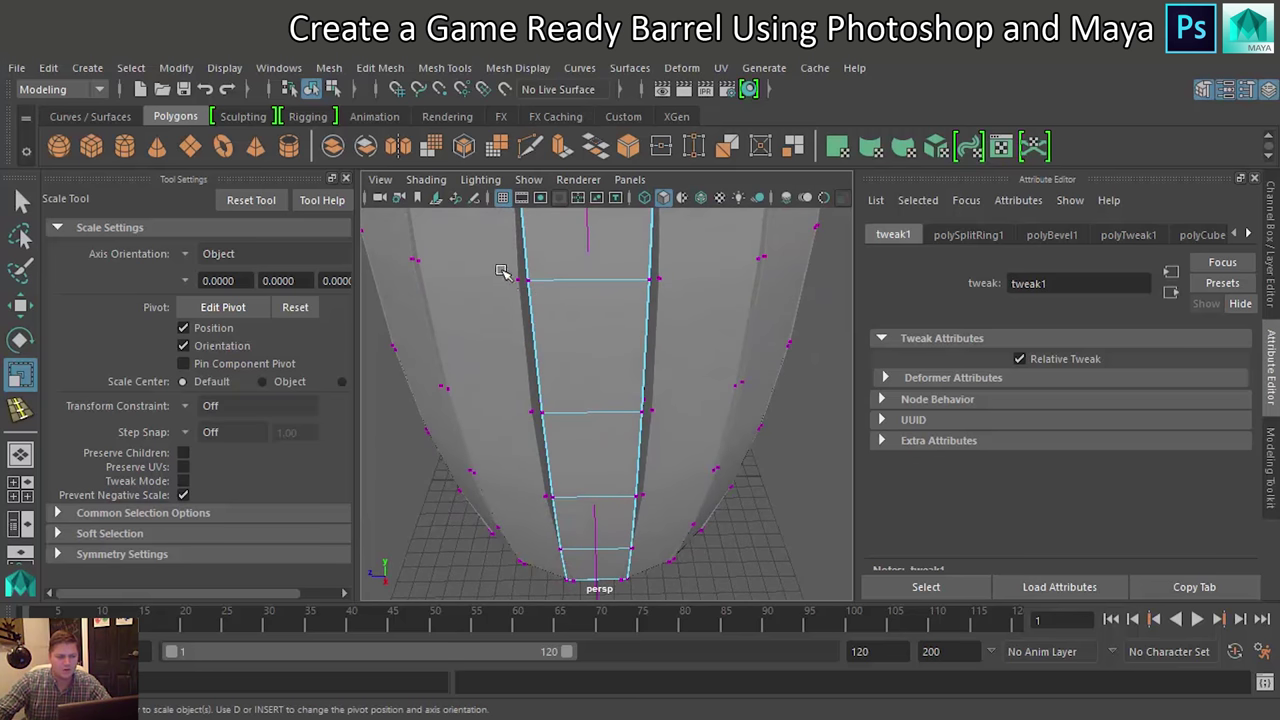
drag(666, 296, 666, 296)
scroll(663, 320, up, 2)
scroll(662, 335, up, 2)
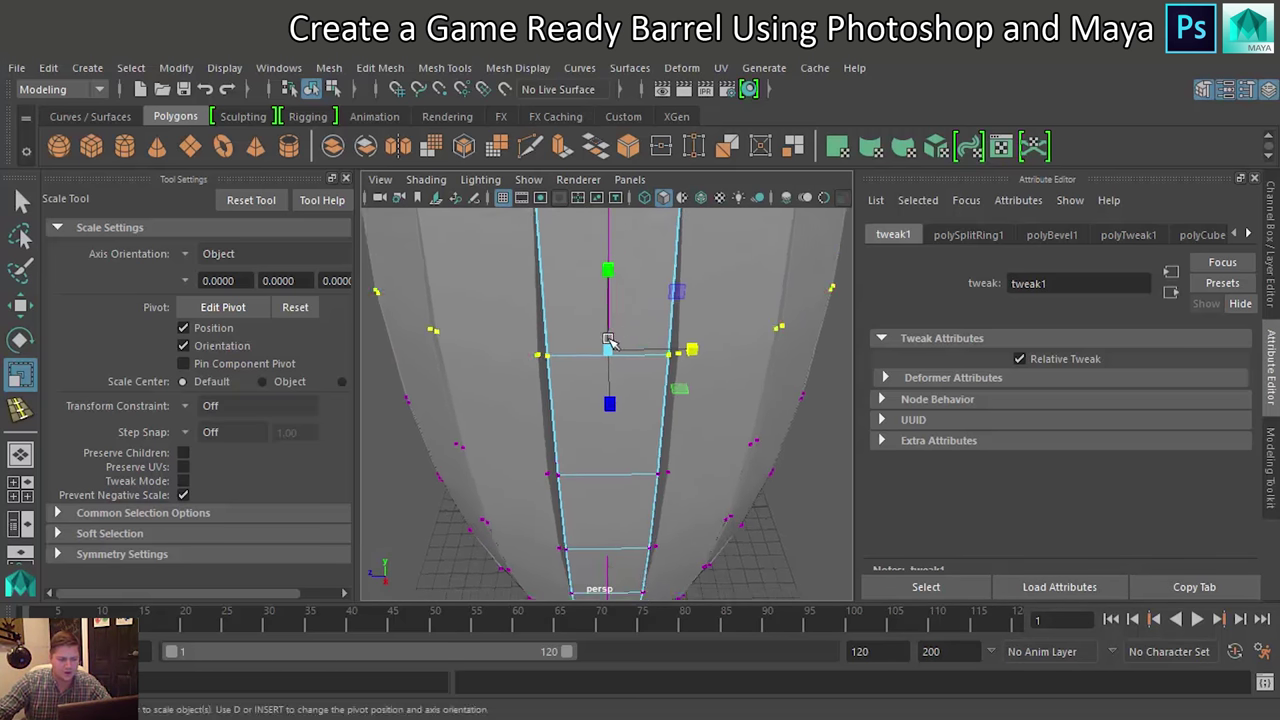
scroll(660, 347, up, 2)
scroll(665, 335, up, 2)
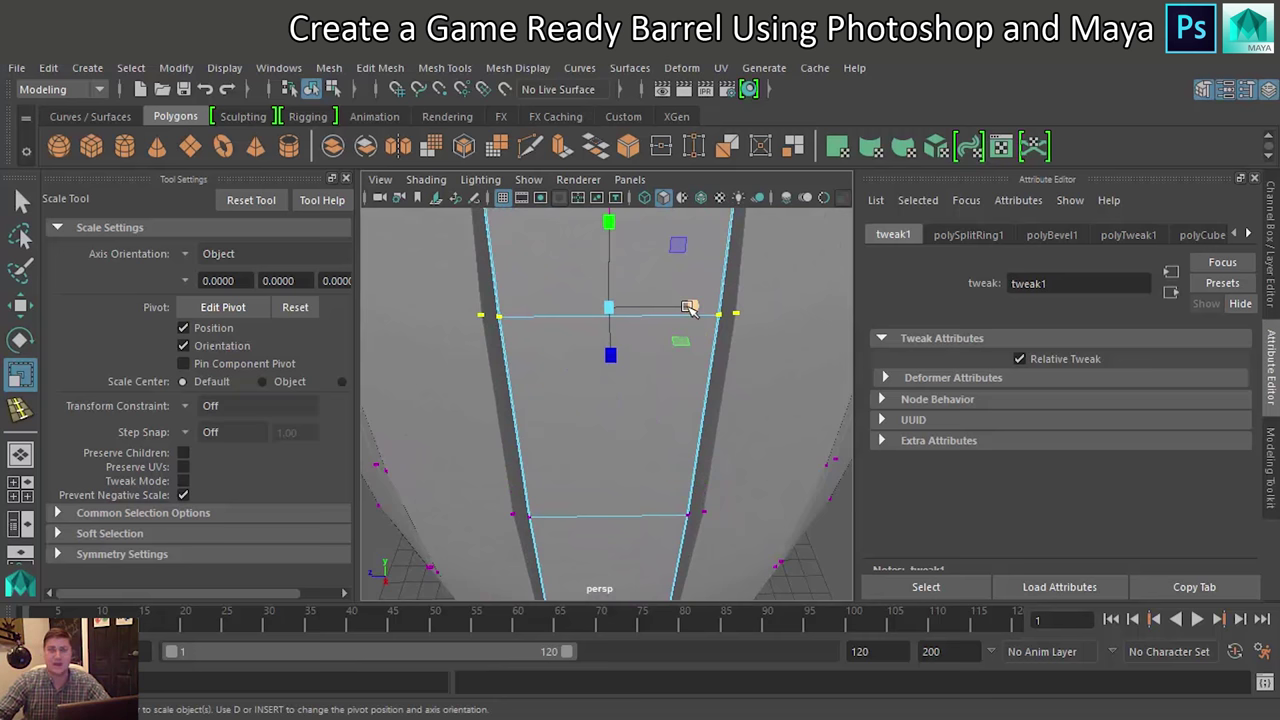
drag(690, 307, 701, 311)
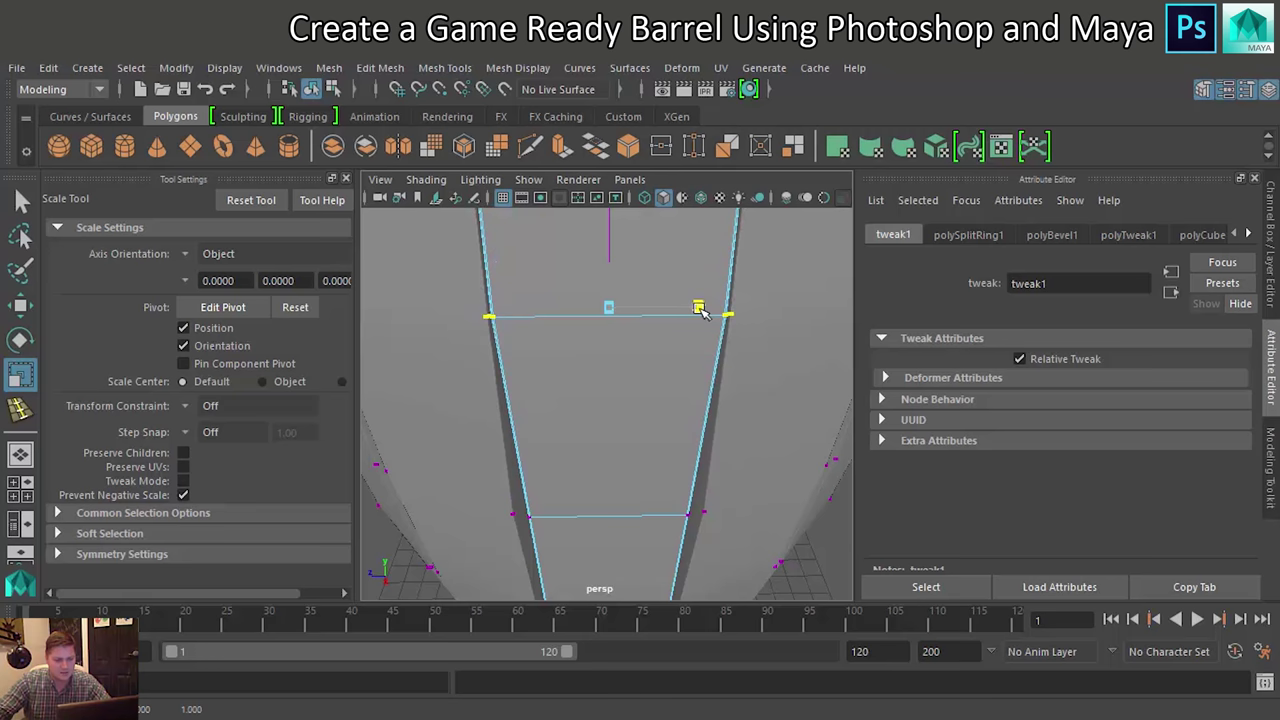
drag(701, 311, 699, 310)
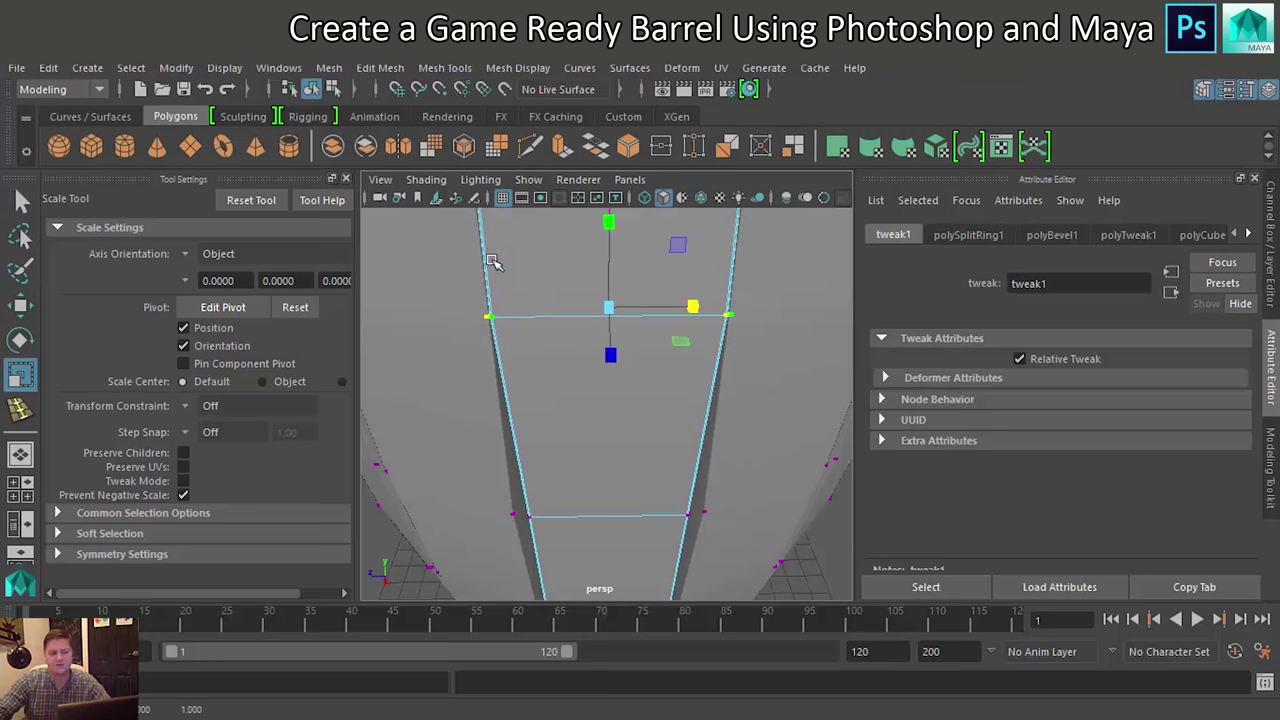
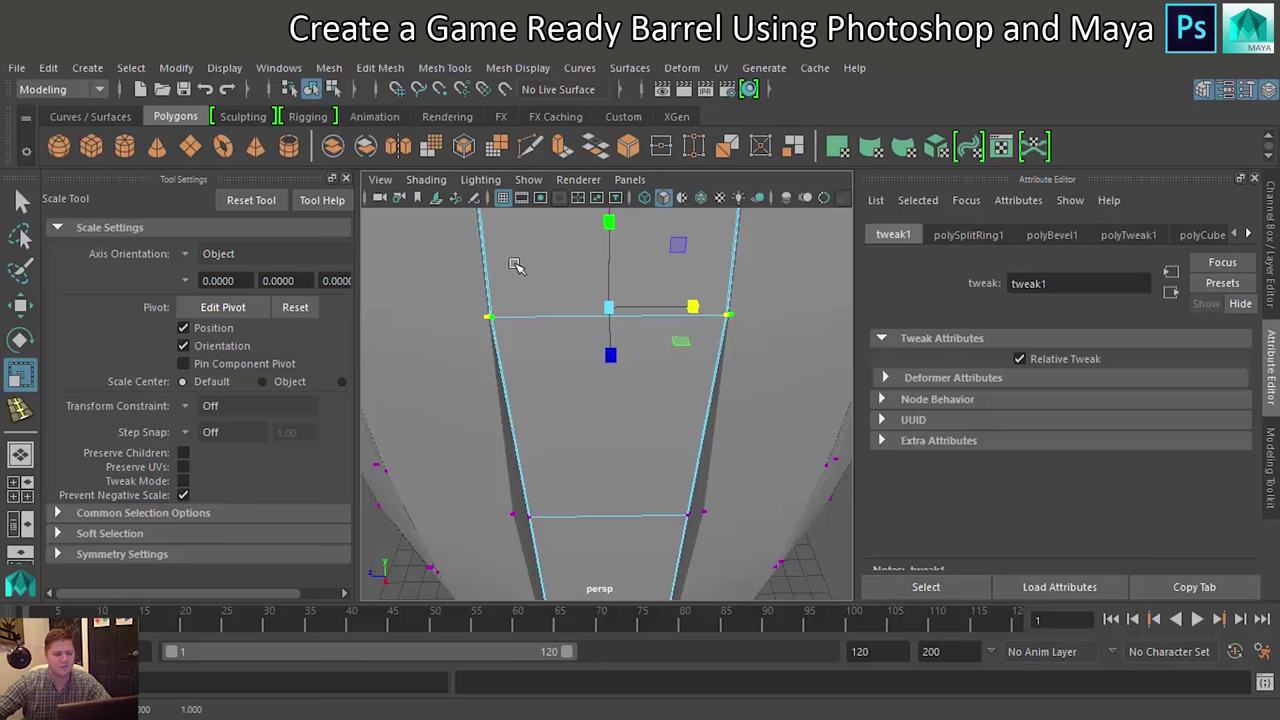
Widen the plank's middle edge loops with the Scale Tool X handle so the barrel bulges
mouse_move(597, 427)
alt+mouse_down()
mouse_move(540, 393)
mouse_move(757, 457)
alt+mouse_up()
drag(695, 400, 708, 402)
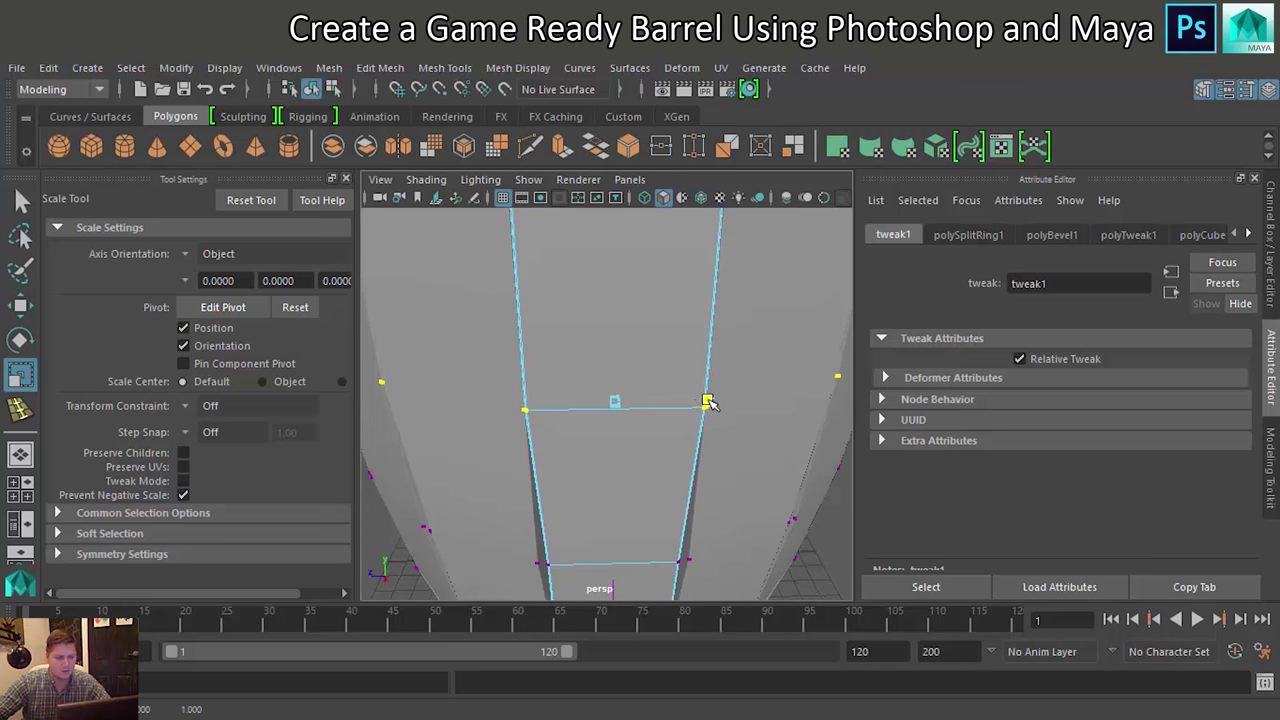
mouse_move(700, 410)
alt+mouse_down()
mouse_move(645, 413)
mouse_move(552, 335)
alt+mouse_up()
drag(720, 378, 700, 343)
alt+drag(640, 421, 521, 384)
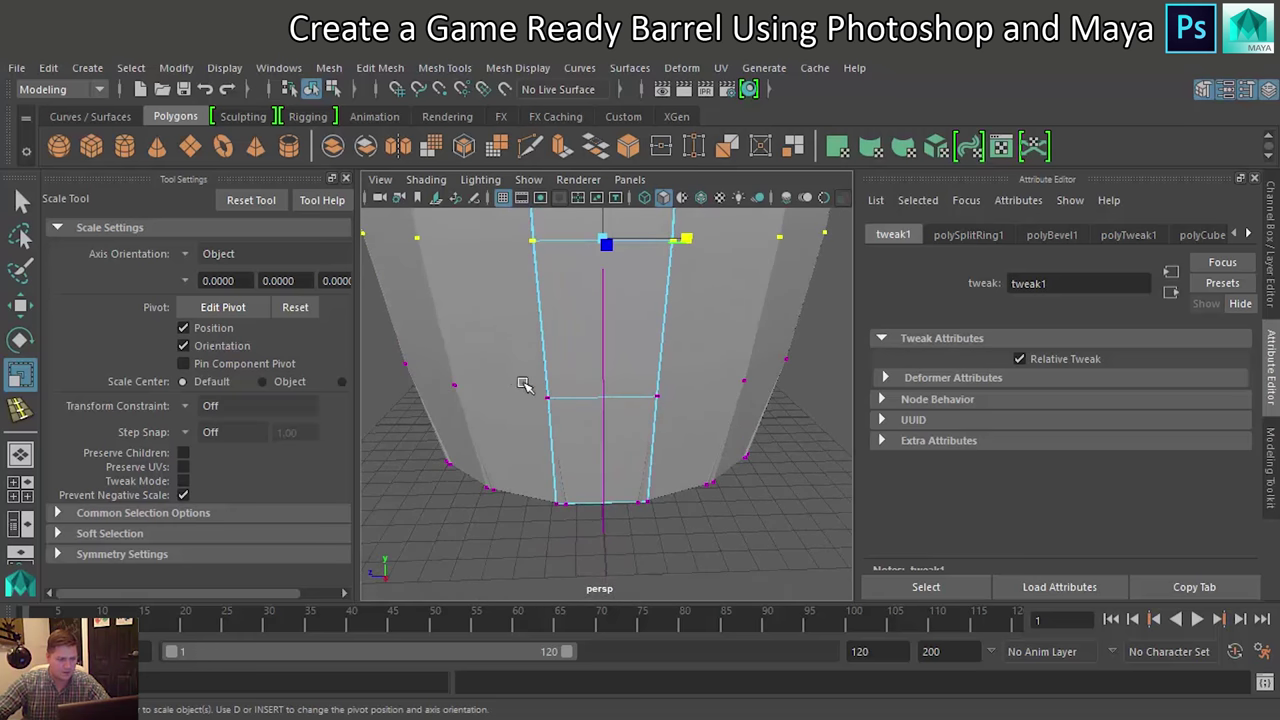
drag(741, 442, 740, 442)
key(f)
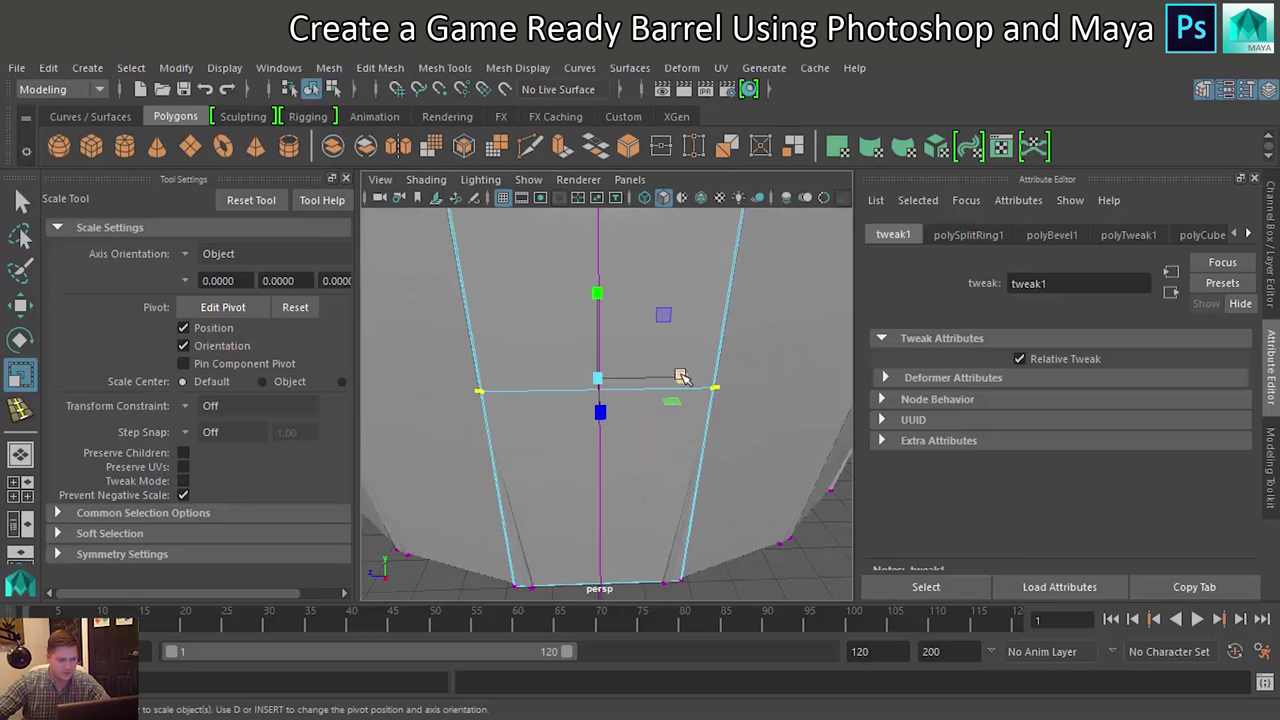
drag(681, 376, 636, 422)
Narrow the plank's bottom edge loop inward
drag(427, 437, 718, 518)
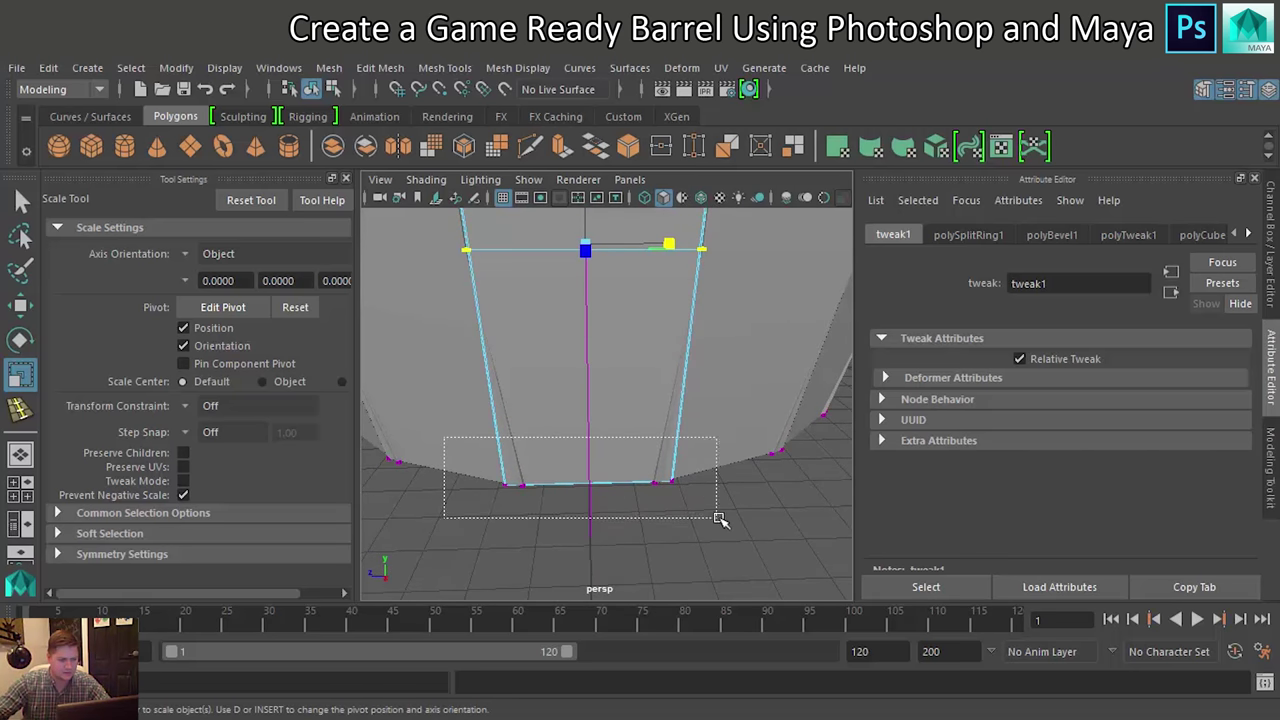
mouse_move(671, 471)
mouse_down()
mouse_move(586, 286)
mouse_move(623, 394)
mouse_up()
alt+right_drag(623, 394, 757, 370)
alt+drag(757, 370, 624, 386)
Narrow the plank's top edge loops to match, then return to object mode
drag(705, 343, 710, 340)
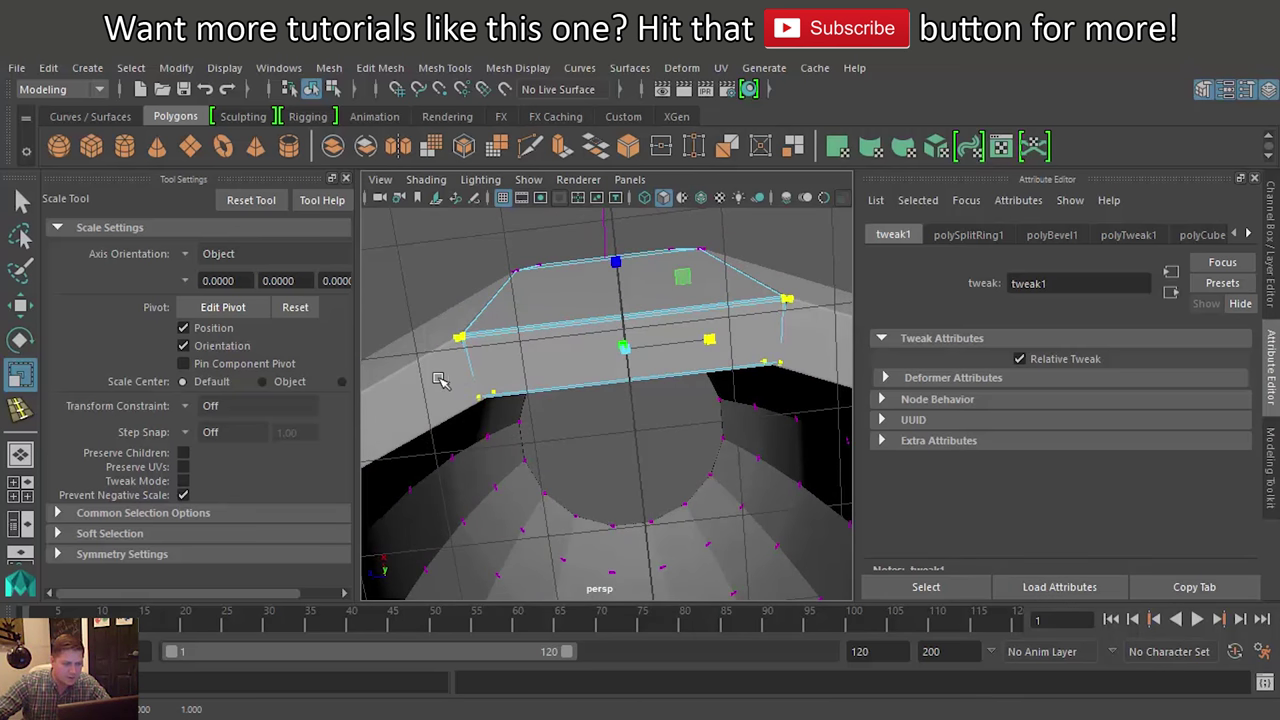
drag(412, 458, 650, 398)
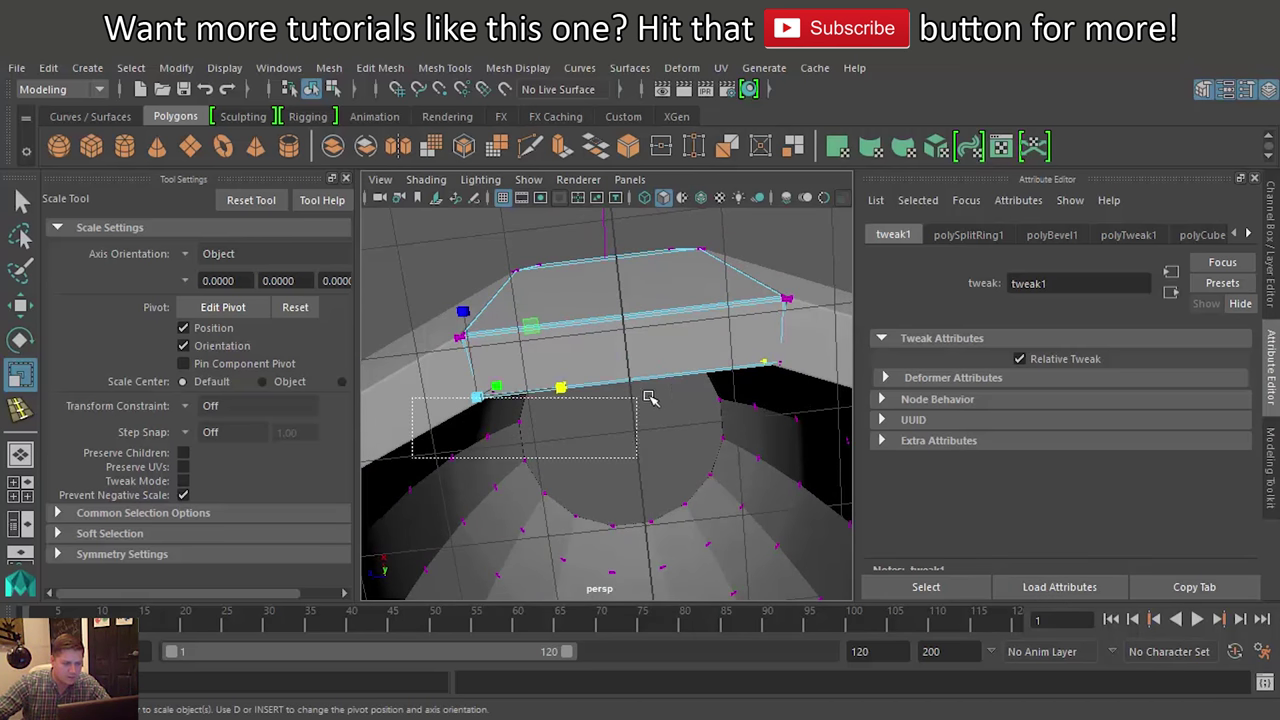
shift+drag(808, 346, 715, 365)
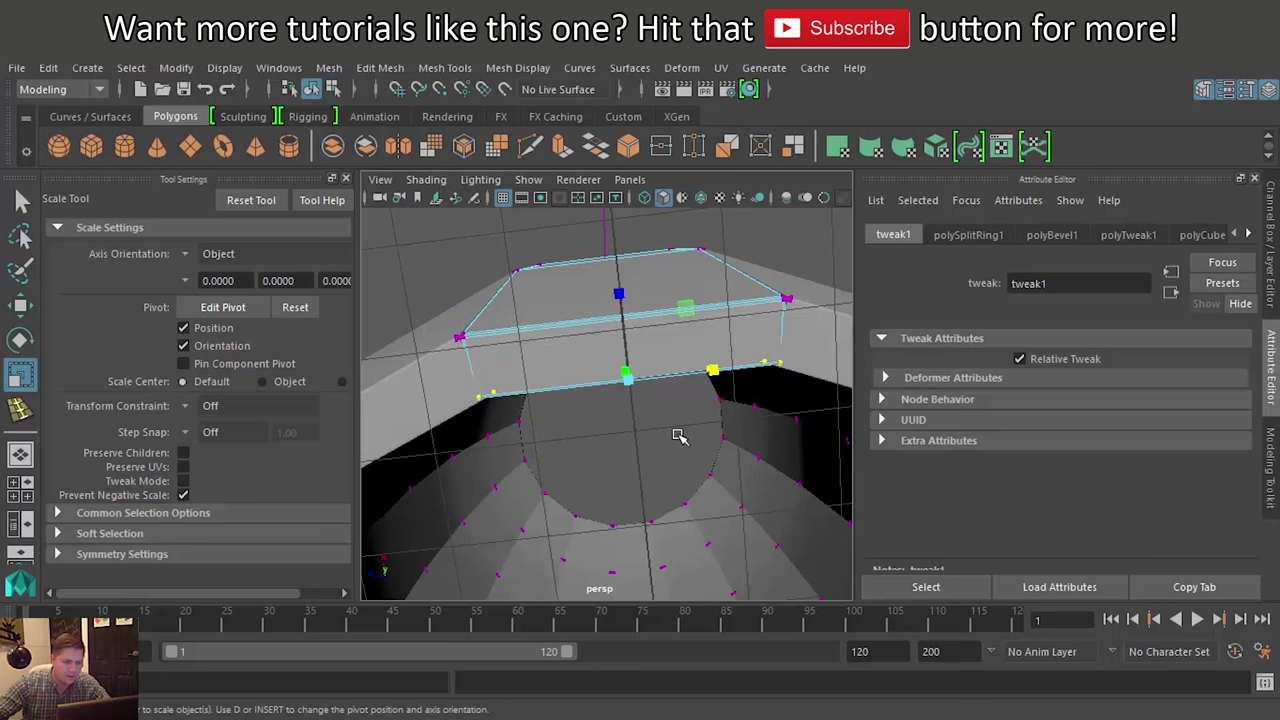
alt+drag(679, 436, 694, 434)
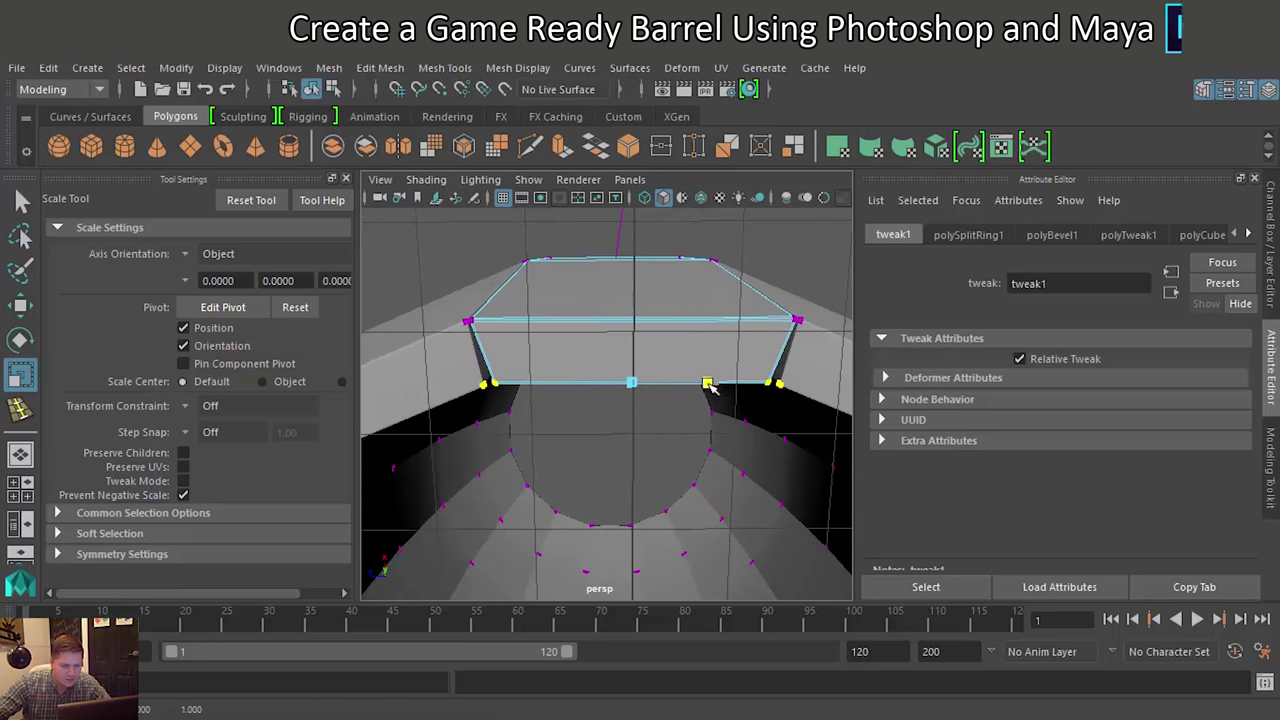
drag(708, 386, 711, 387)
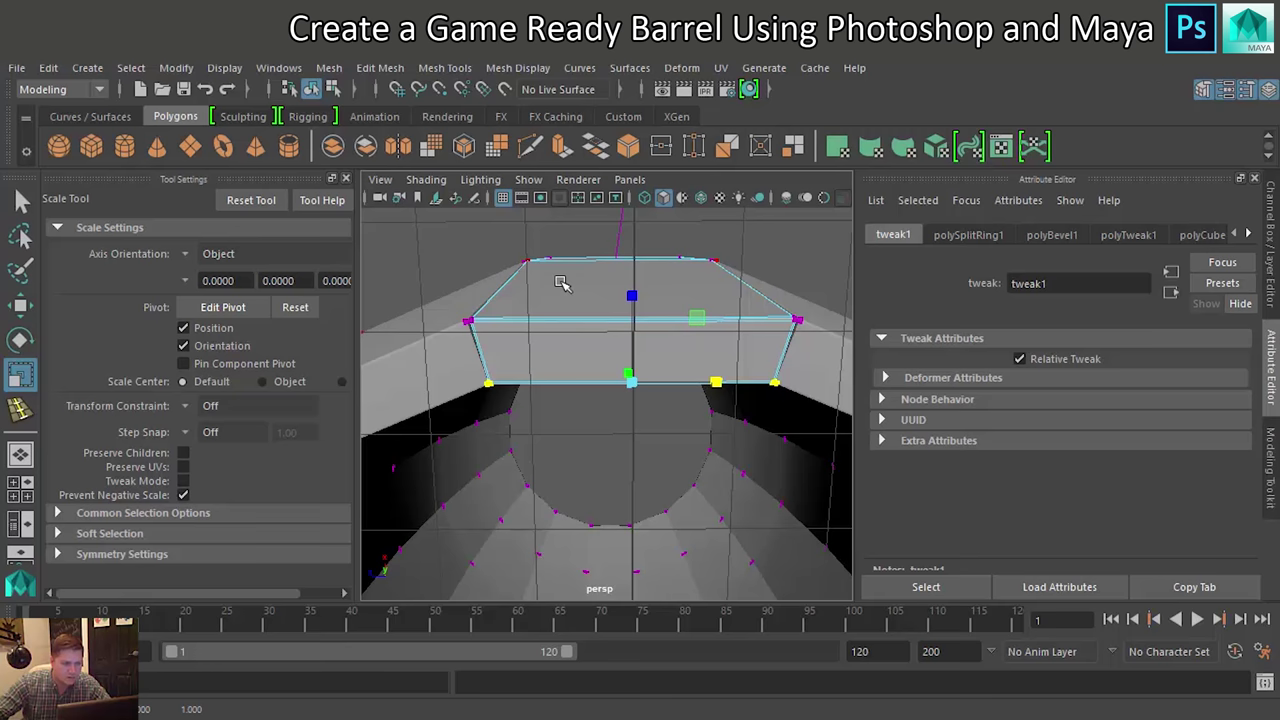
right_drag(534, 303, 530, 226)
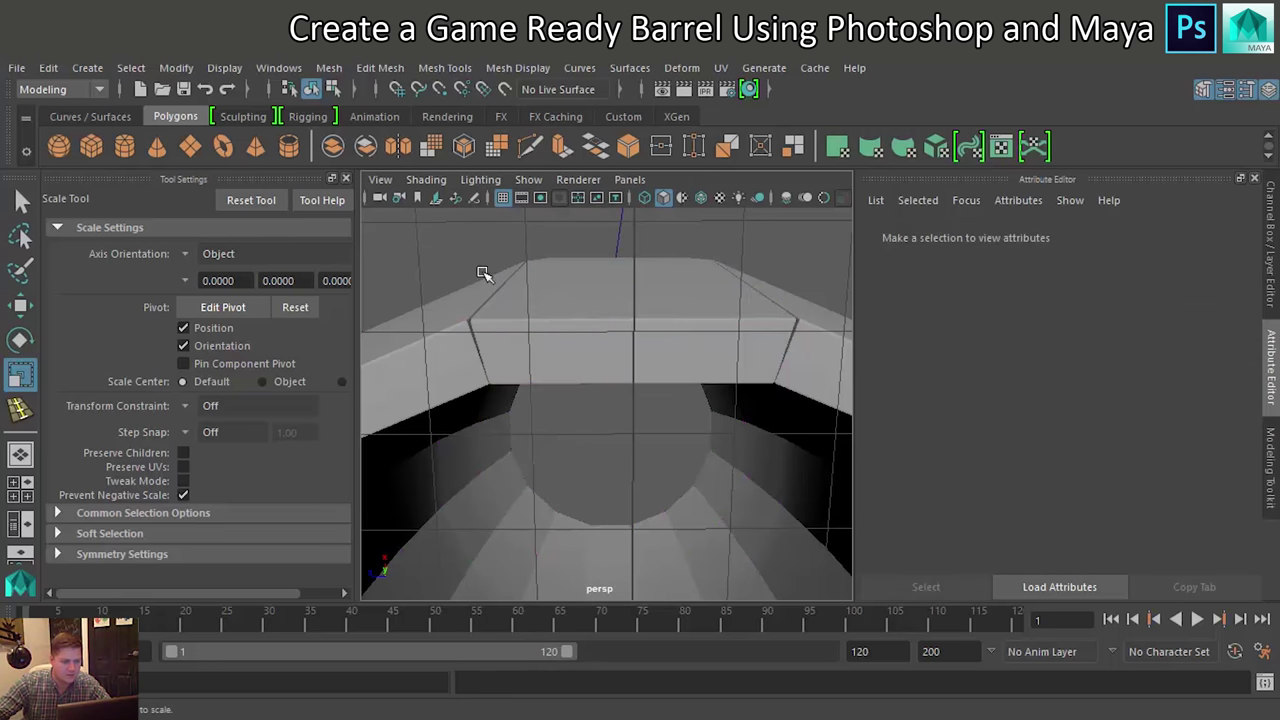
mouse_move(499, 286)
alt+mouse_down()
mouse_move(486, 343)
mouse_move(510, 313)
mouse_move(443, 551)
alt+mouse_up()
Select the Plank object and delete its history with Edit > Delete by Type > History
mouse_move(503, 366)
alt+mouse_down()
mouse_move(531, 563)
mouse_move(563, 385)
mouse_move(583, 414)
mouse_move(580, 271)
mouse_move(626, 480)
mouse_move(610, 275)
mouse_move(631, 420)
mouse_move(623, 286)
mouse_move(627, 472)
mouse_move(606, 400)
mouse_move(609, 423)
mouse_move(623, 346)
mouse_move(613, 444)
mouse_move(623, 406)
mouse_move(606, 349)
mouse_move(680, 347)
mouse_move(608, 348)
mouse_move(631, 403)
mouse_move(701, 401)
mouse_move(677, 389)
alt+mouse_up()
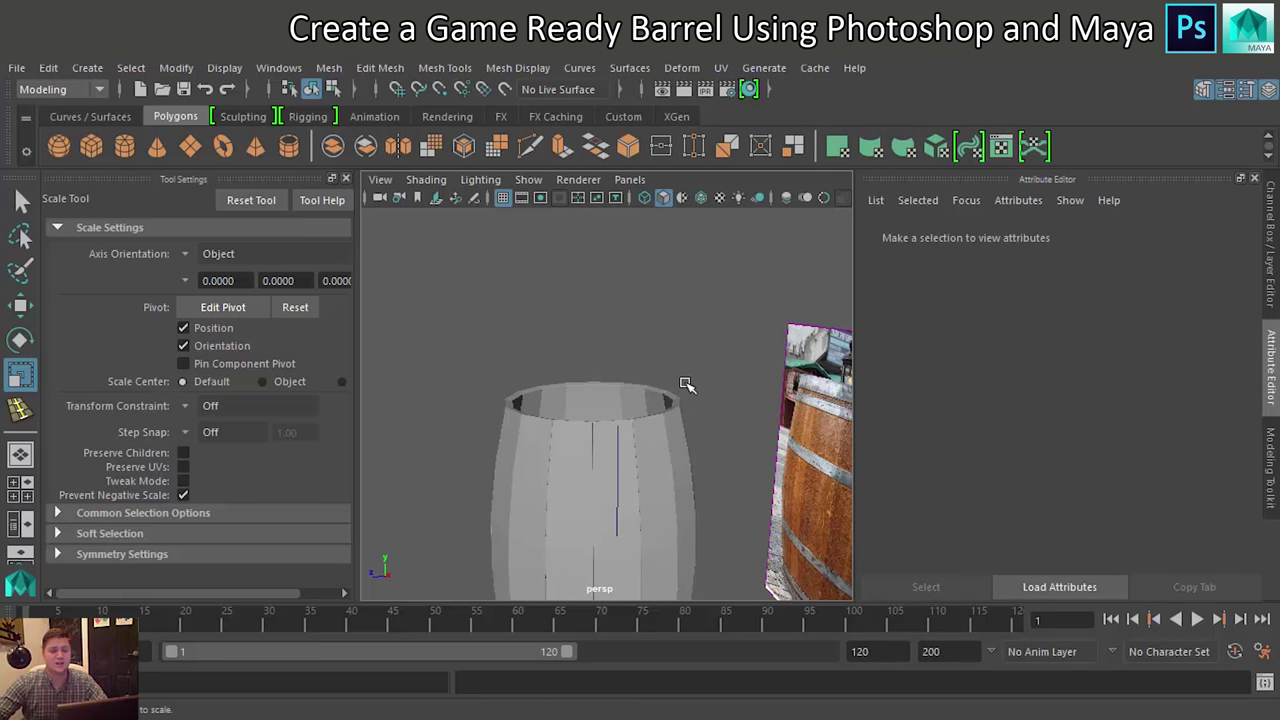
click(618, 447)
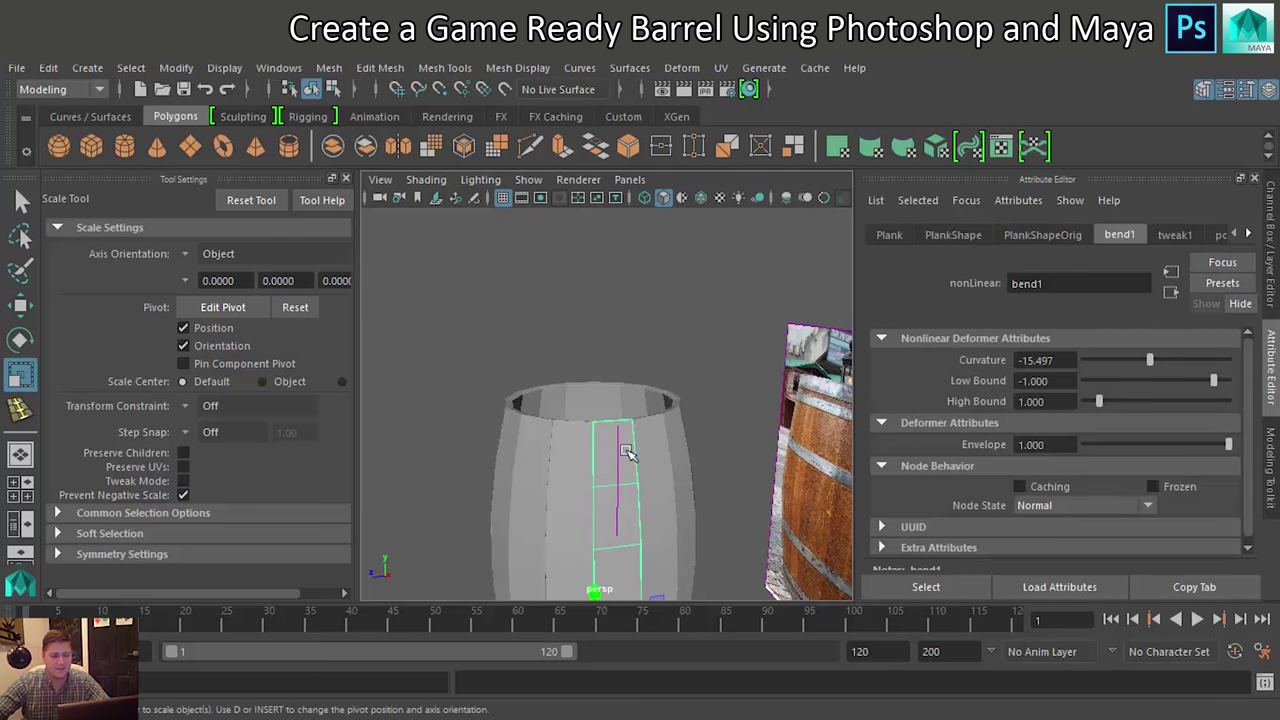
scroll(627, 452, up, 2)
alt+drag(627, 452, 585, 445)
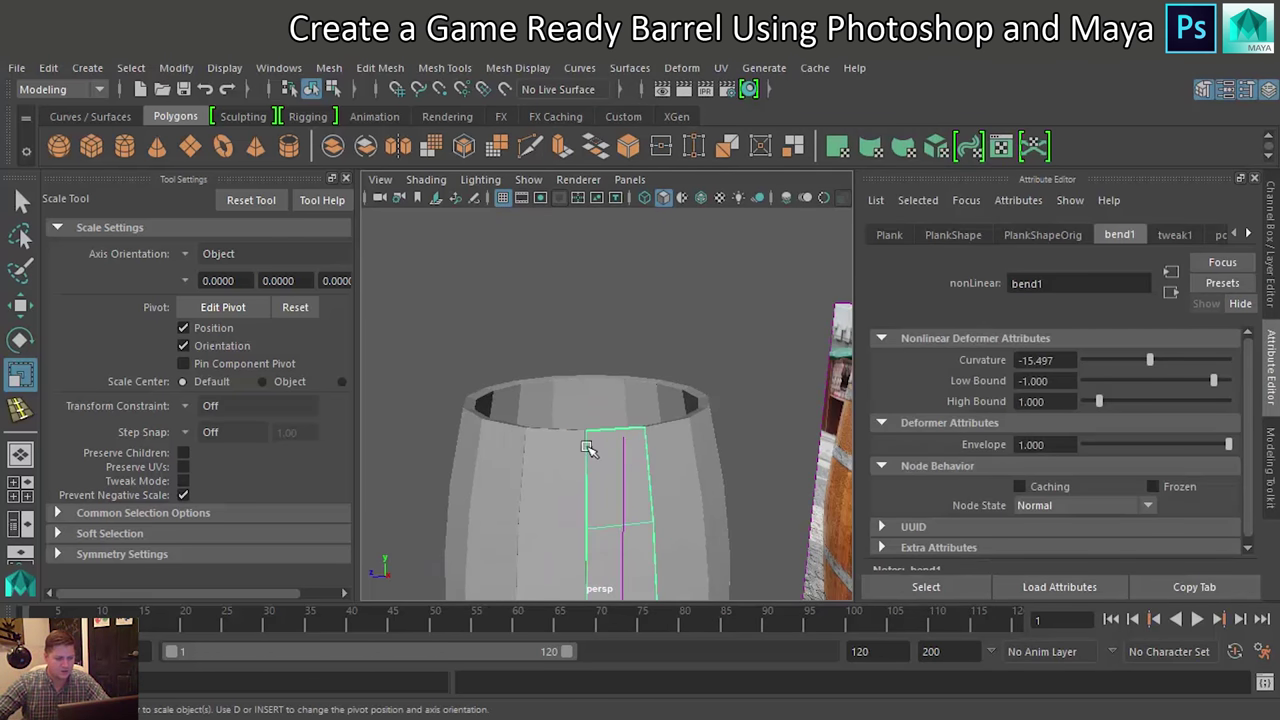
alt+drag(571, 449, 598, 435)
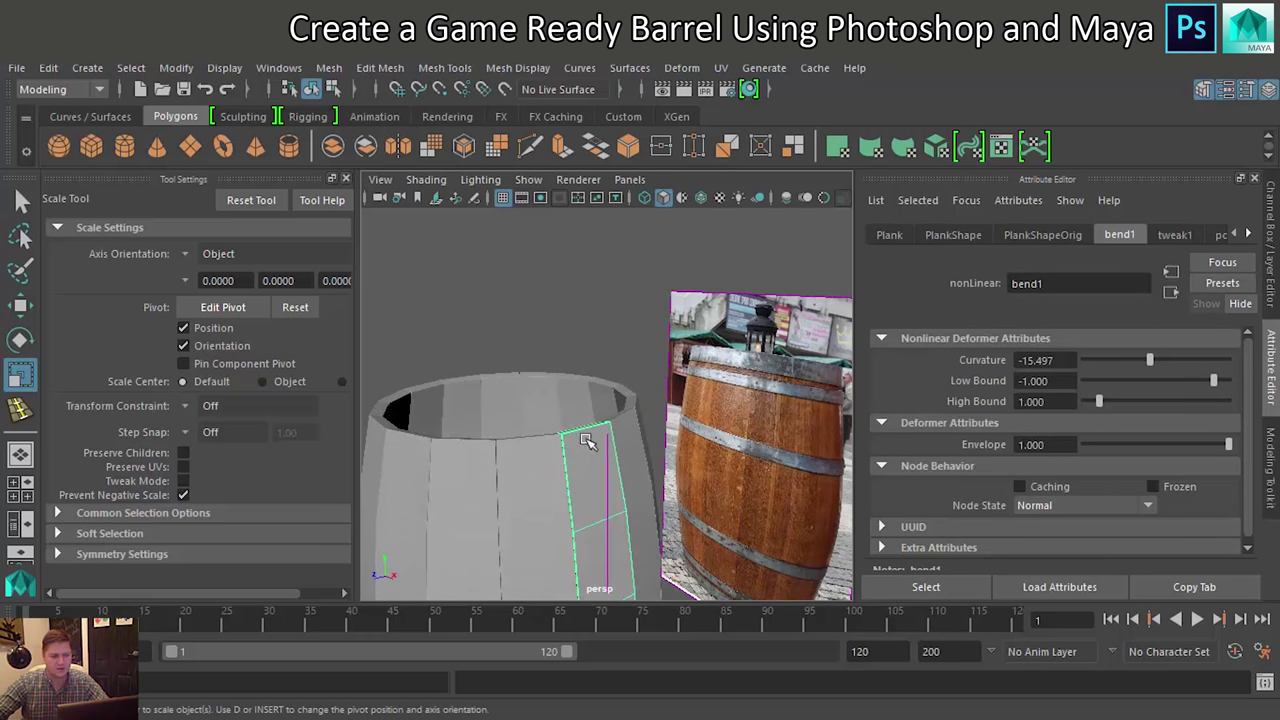
click(48, 67)
mouse_move(102, 289)
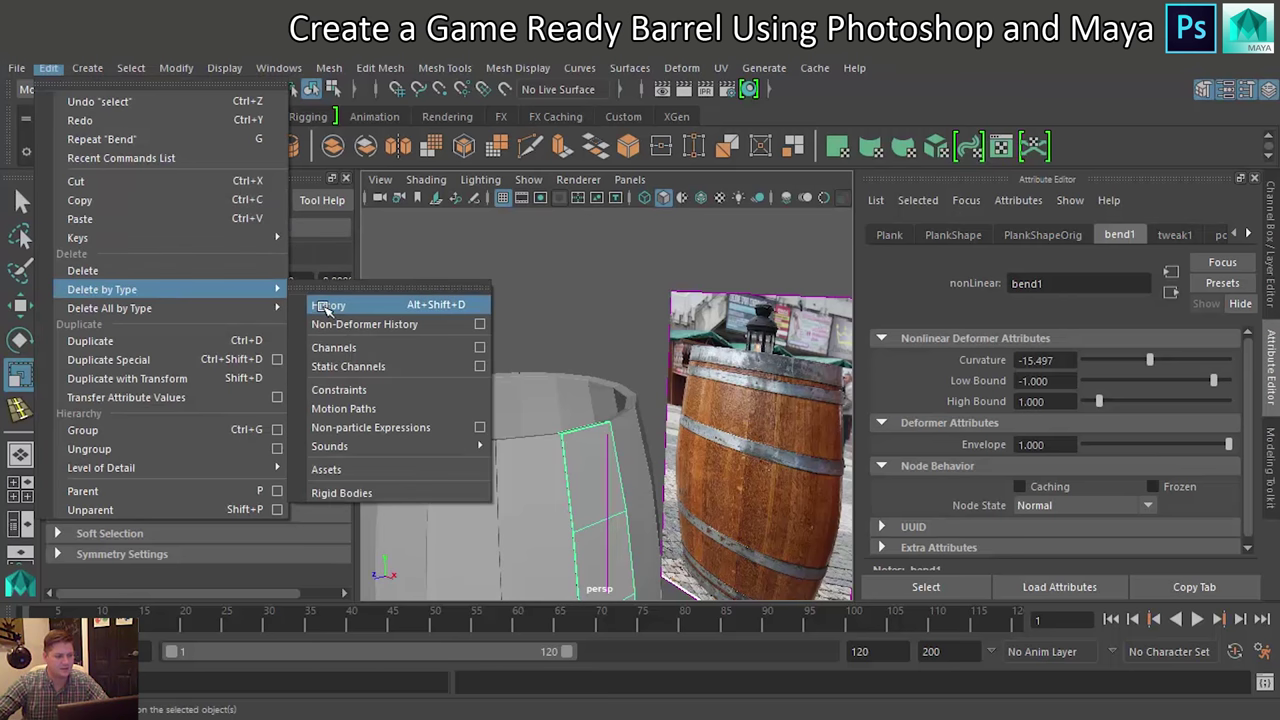
click(328, 306)
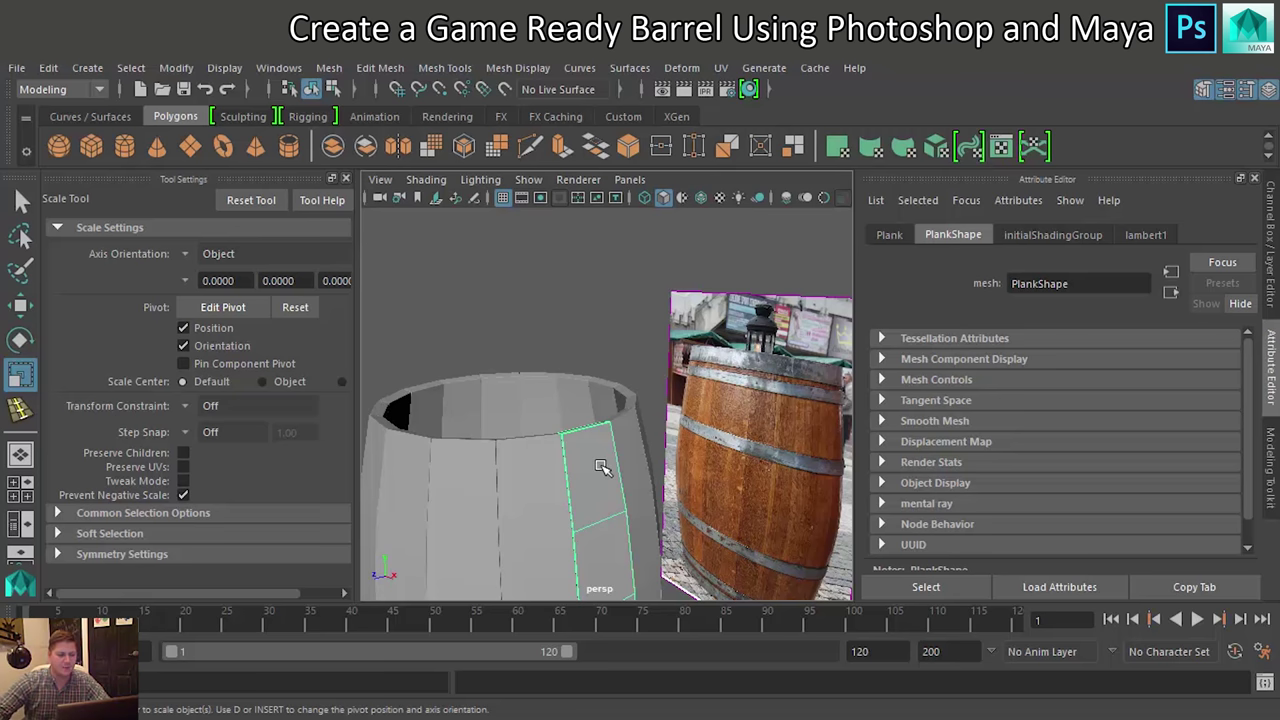
alt+drag(600, 467, 593, 484)
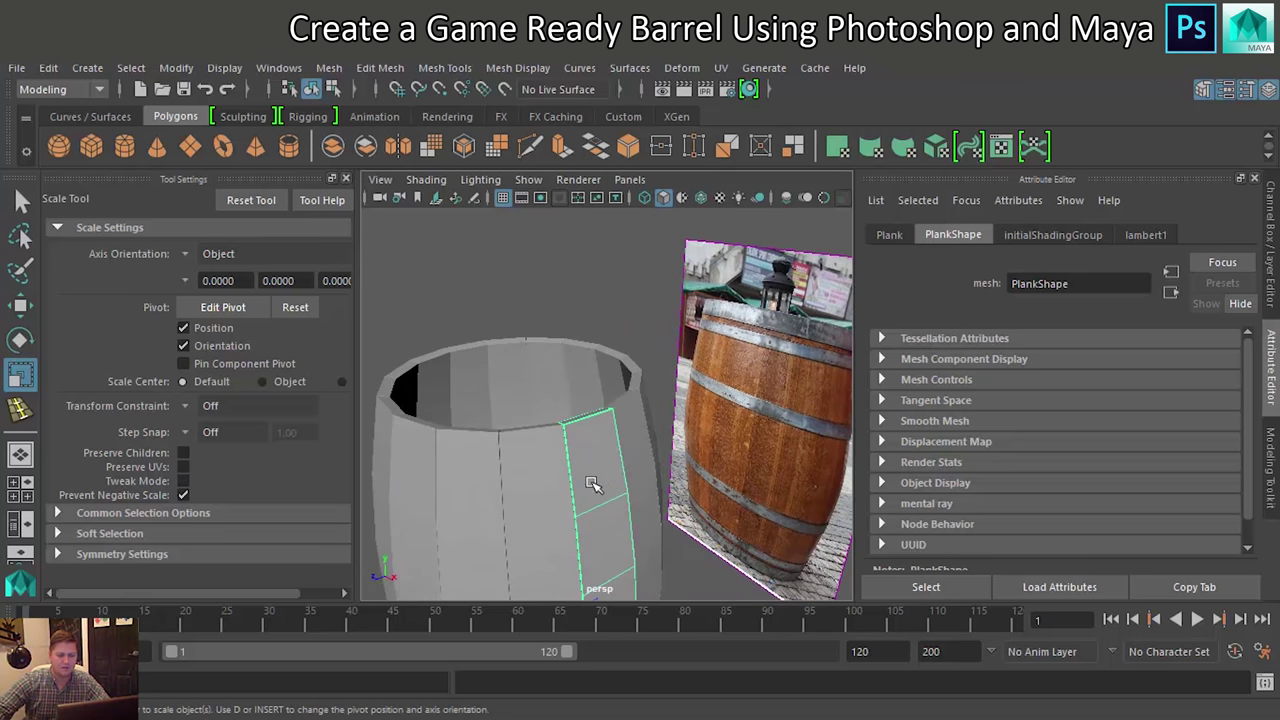
scroll(593, 484, down, 3)
alt+drag(600, 480, 654, 462)
alt+drag(657, 428, 555, 450)
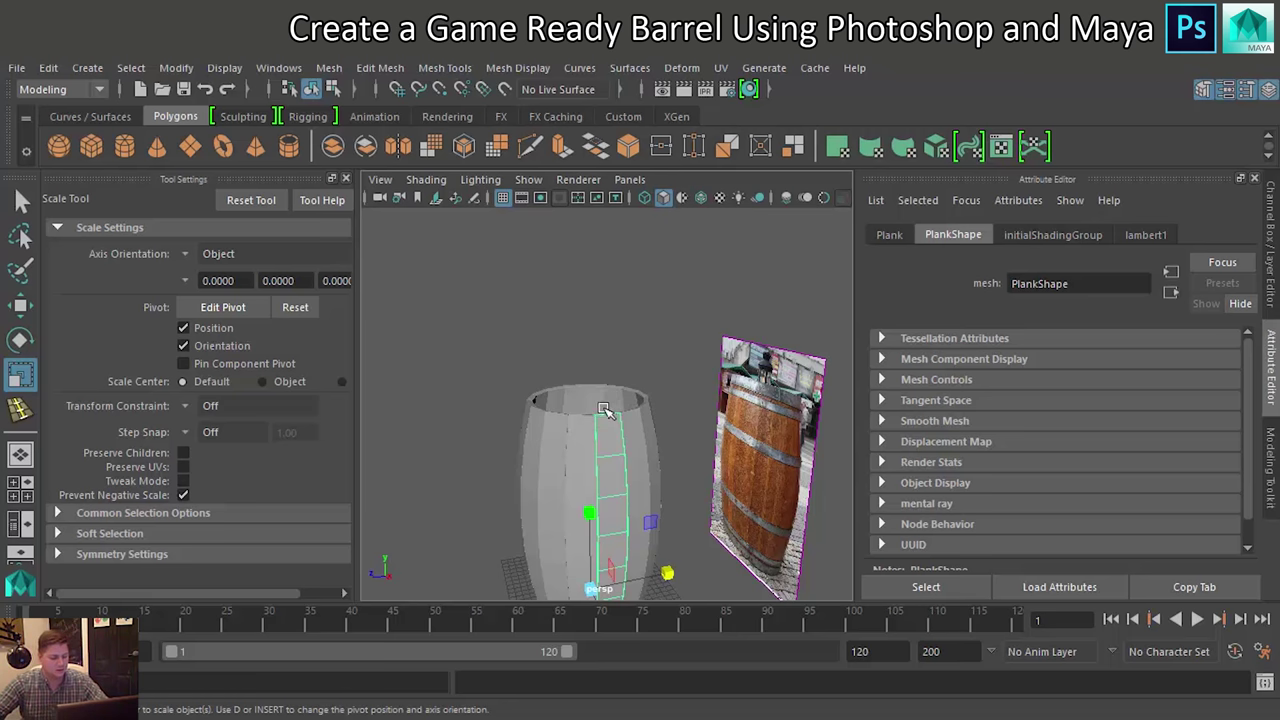
scroll(612, 398, up, 2)
scroll(620, 392, up, 2)
scroll(630, 386, up, 3)
Create a polygon cube and raise it up to the barrel rim
alt+drag(617, 400, 612, 432)
click(90, 145)
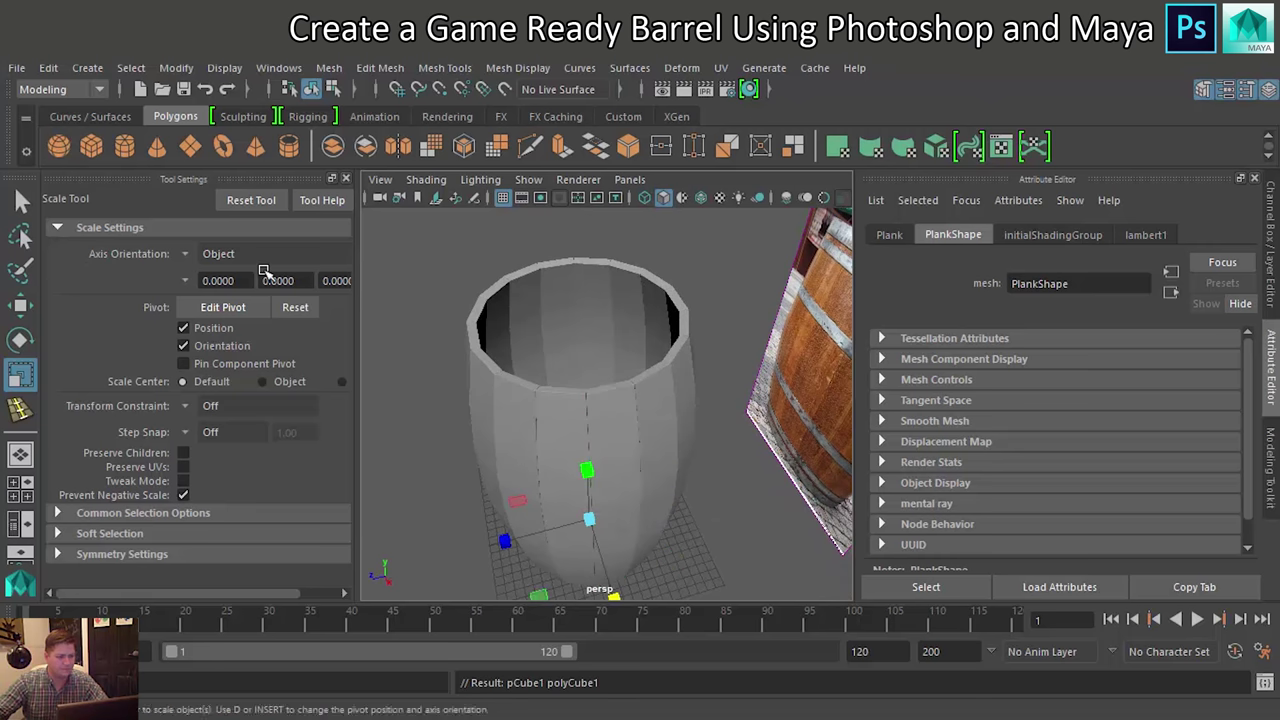
key(w)
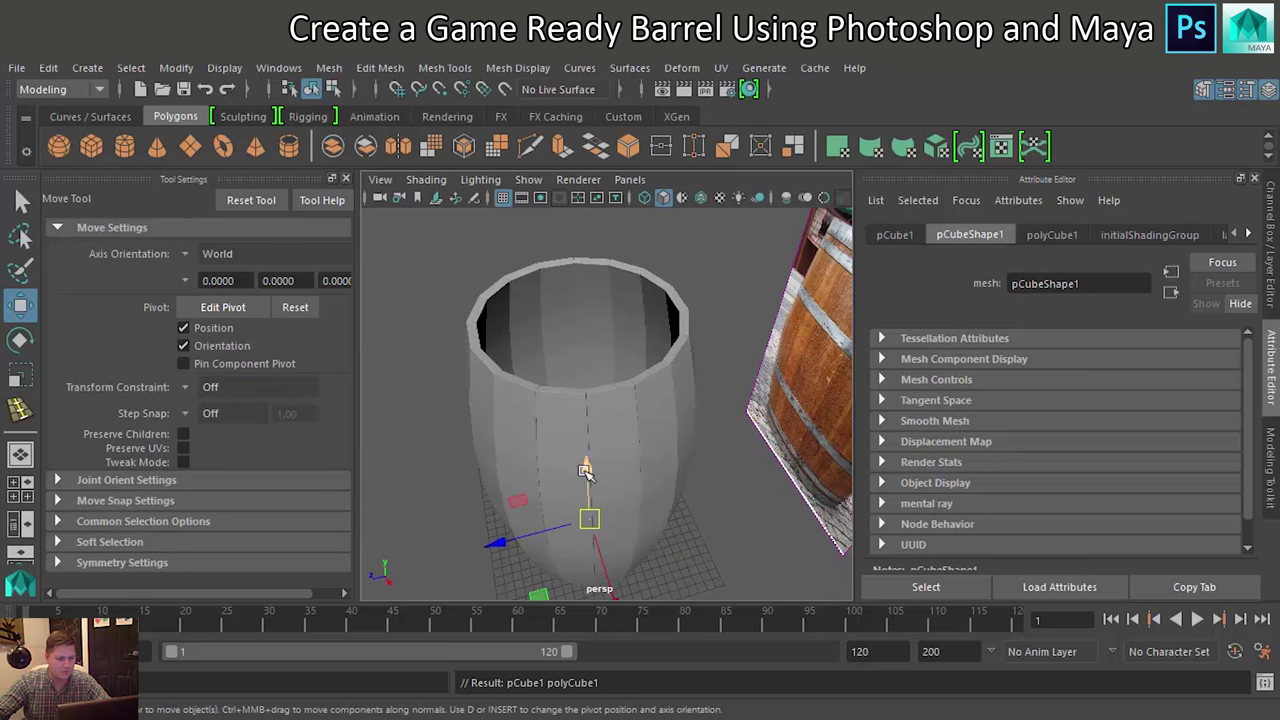
drag(585, 471, 578, 292)
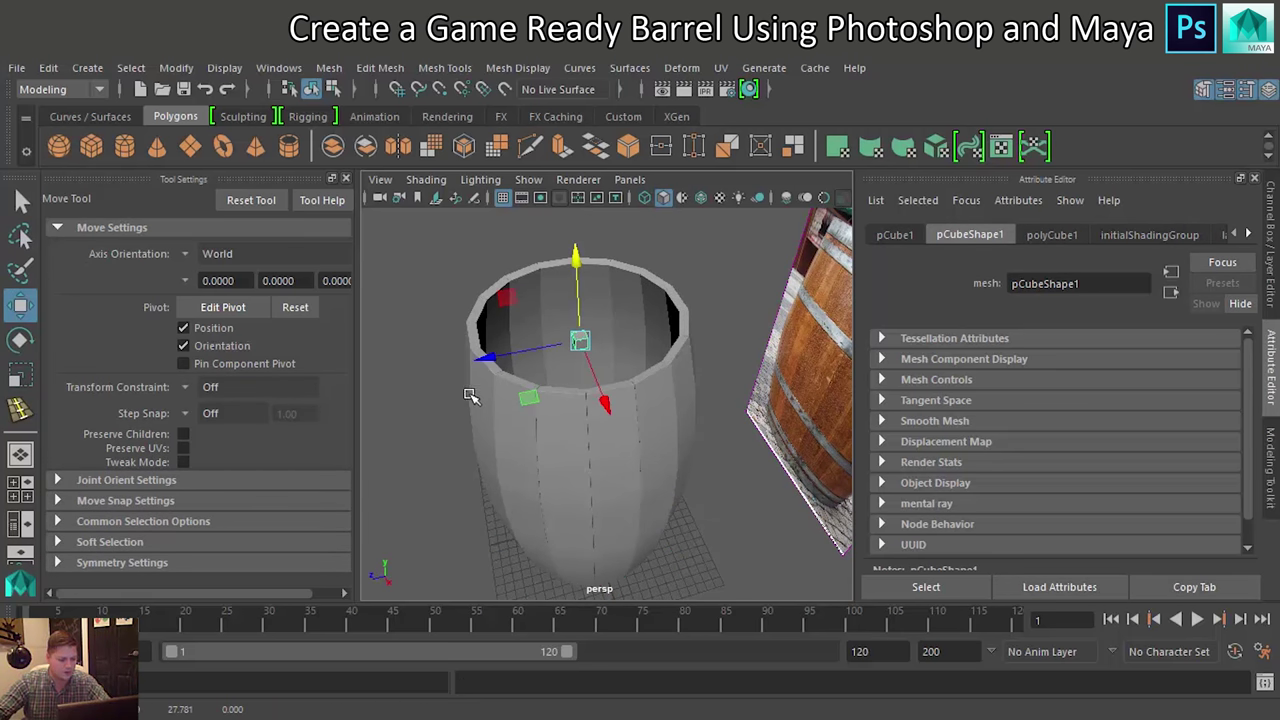
mouse_move(470, 394)
alt+mouse_down()
mouse_move(540, 398)
mouse_move(591, 431)
mouse_move(754, 451)
mouse_move(564, 455)
alt+mouse_up()
Scale the cube into a long, flat board
key(r)
drag(557, 398, 590, 410)
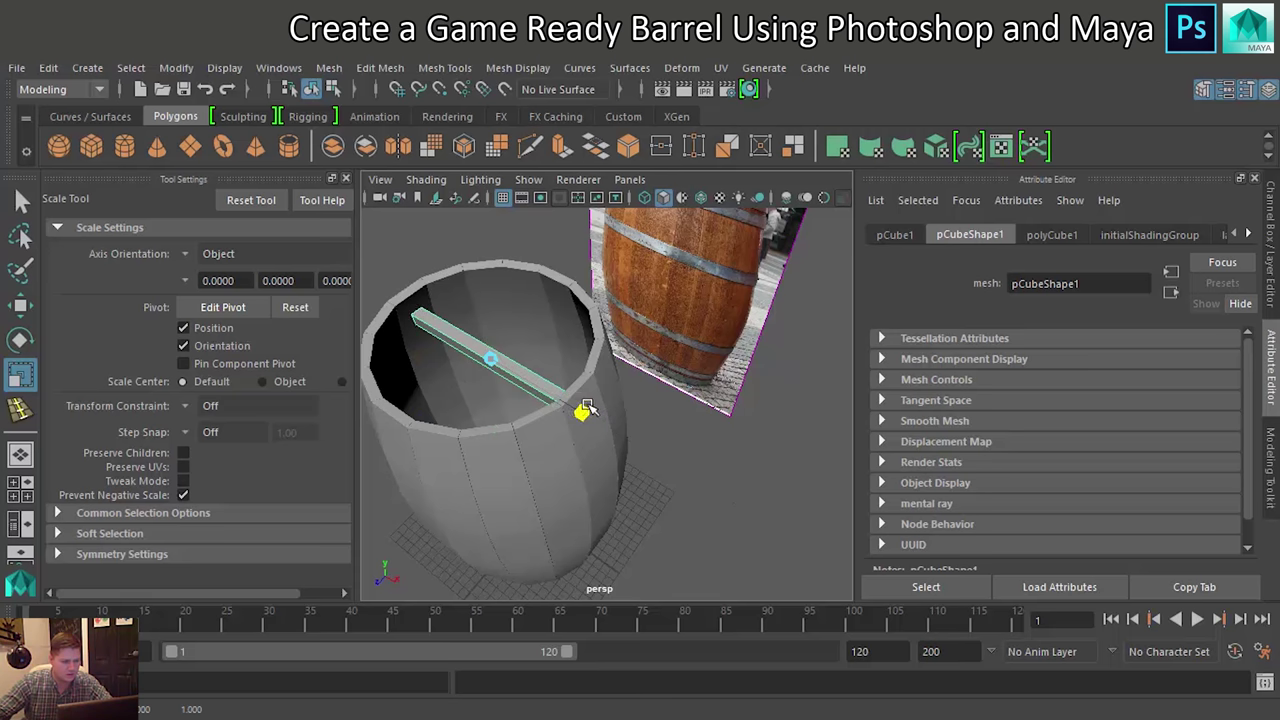
drag(590, 410, 587, 422)
mouse_move(425, 416)
mouse_down()
mouse_move(193, 573)
mouse_move(135, 635)
mouse_up()
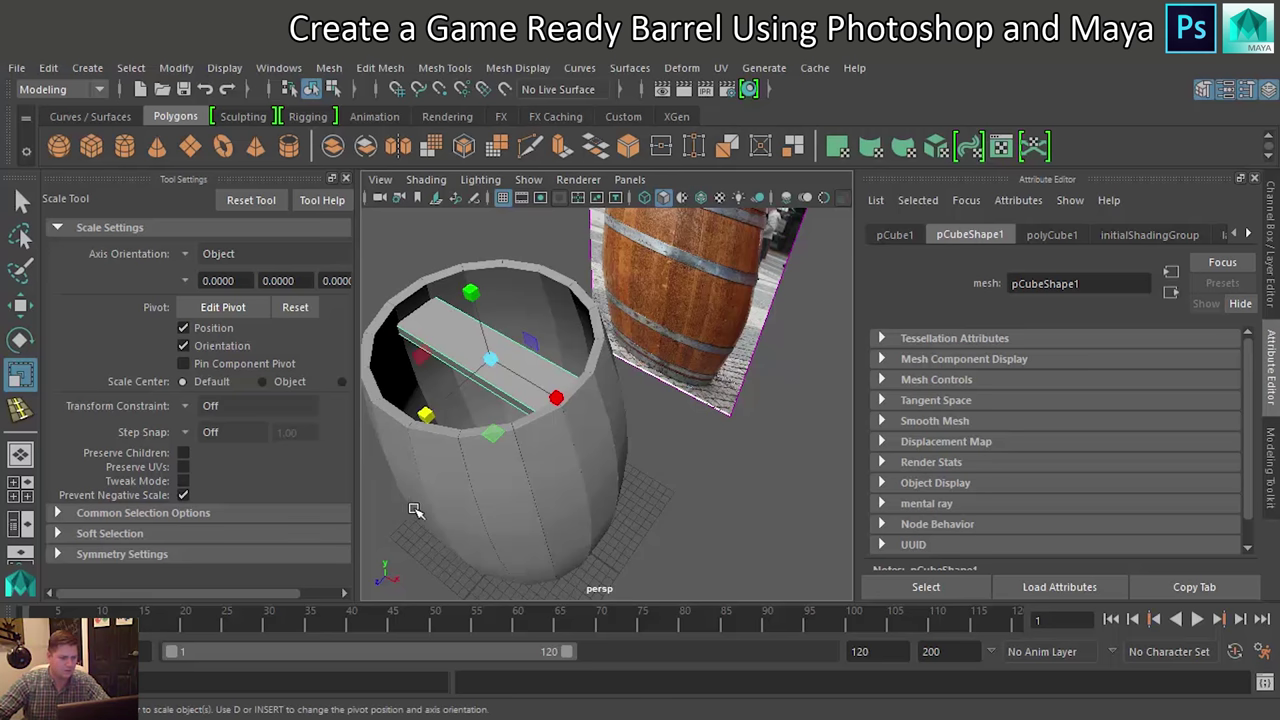
alt+drag(415, 508, 468, 405)
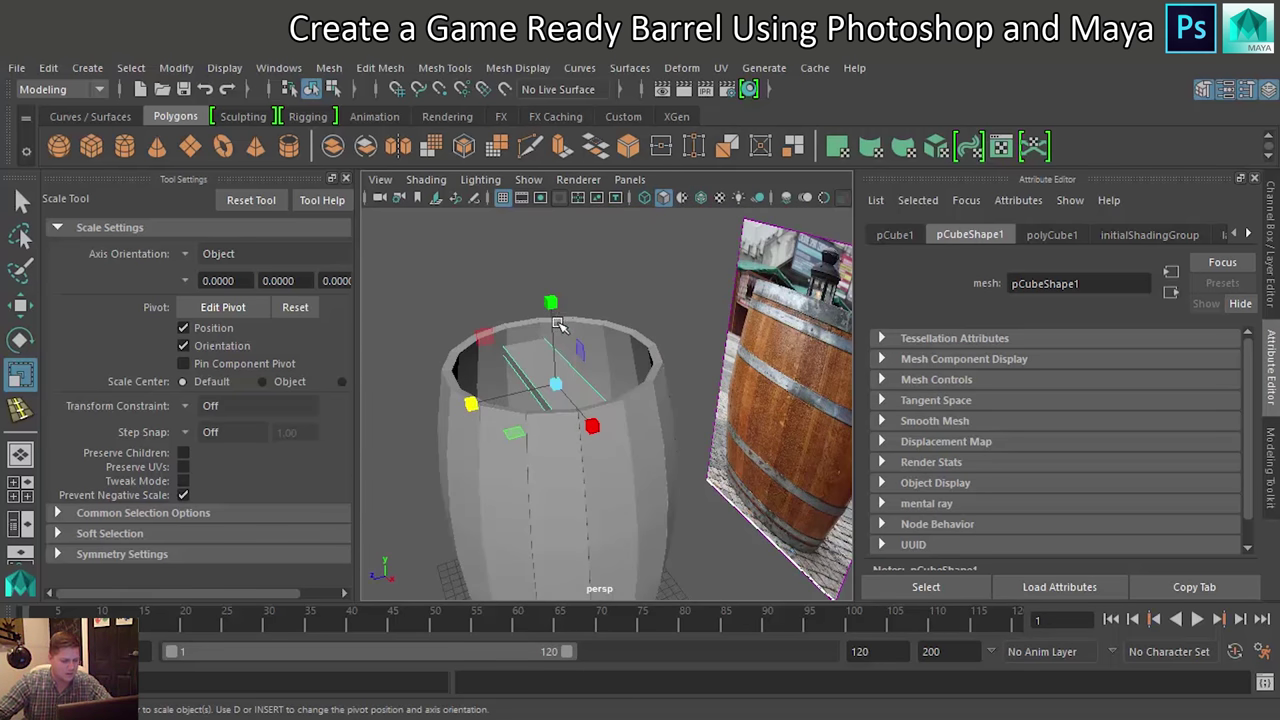
Lower the board inside the barrel and move its end faces out toward the rim
key(w)
mouse_move(550, 295)
mouse_down()
mouse_move(551, 283)
mouse_move(620, 350)
mouse_move(623, 463)
mouse_move(568, 458)
mouse_up()
scroll(655, 380, up, 3)
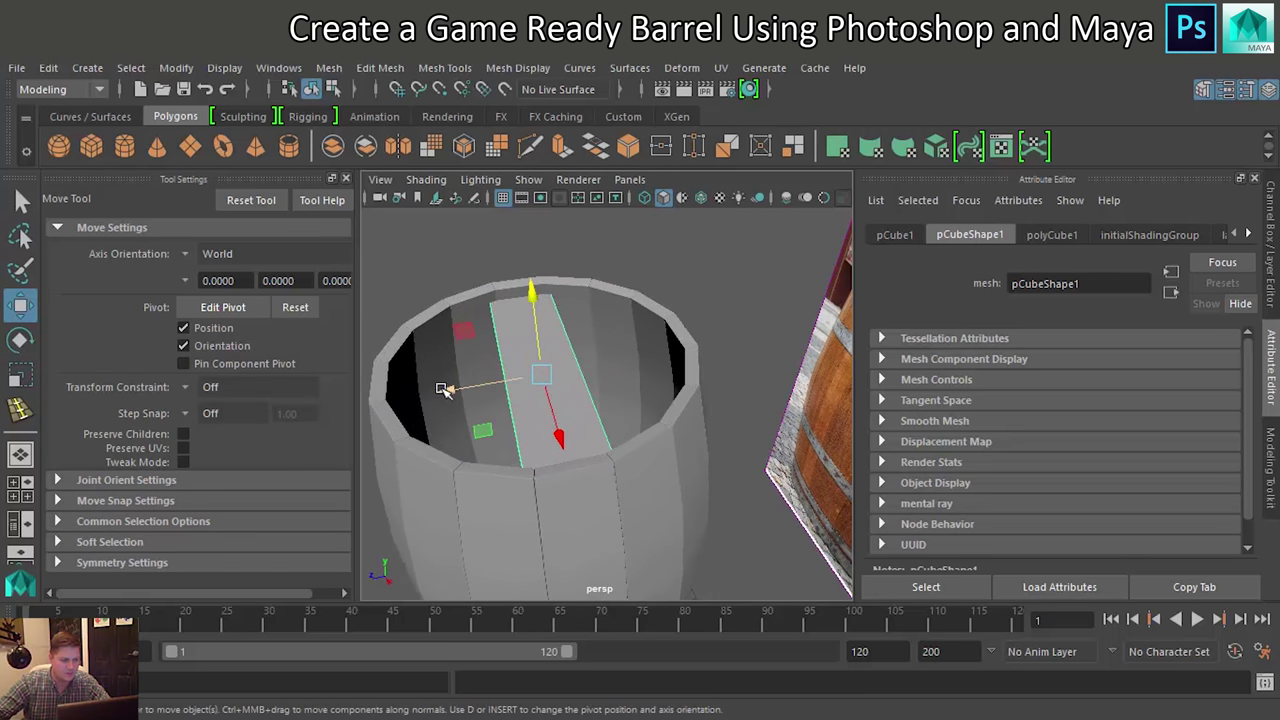
drag(445, 389, 455, 390)
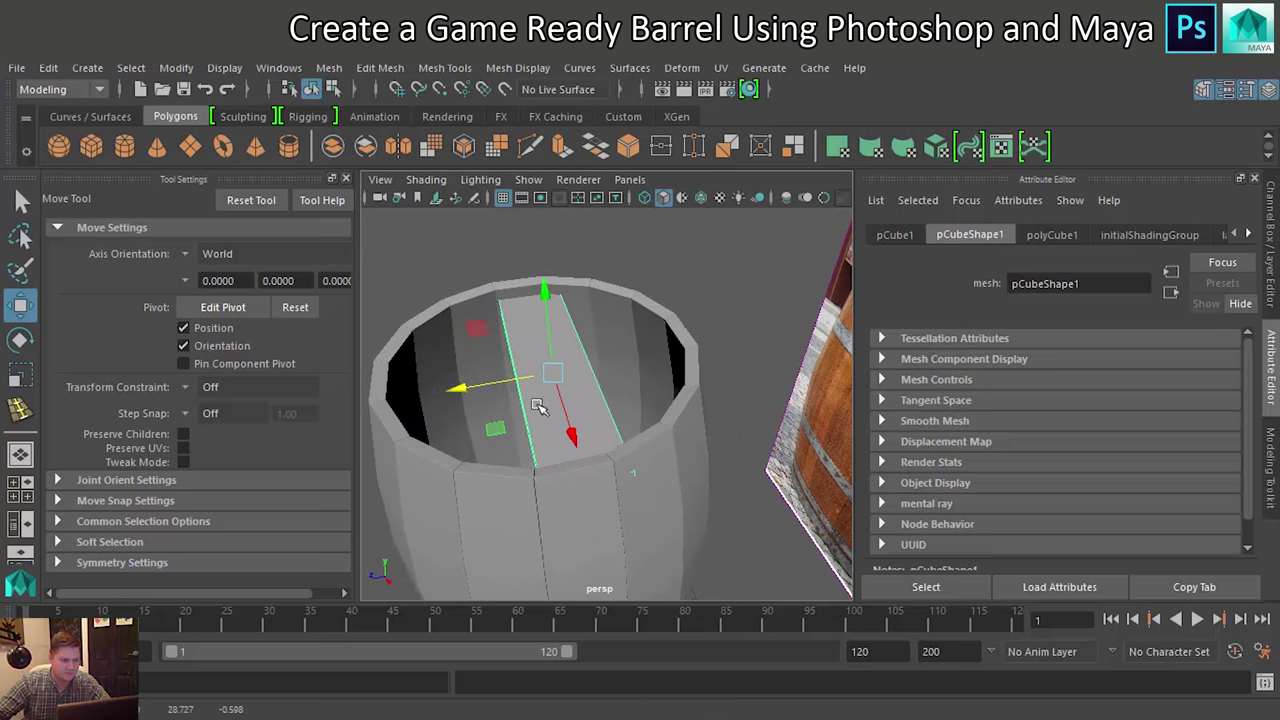
alt+drag(533, 405, 566, 351)
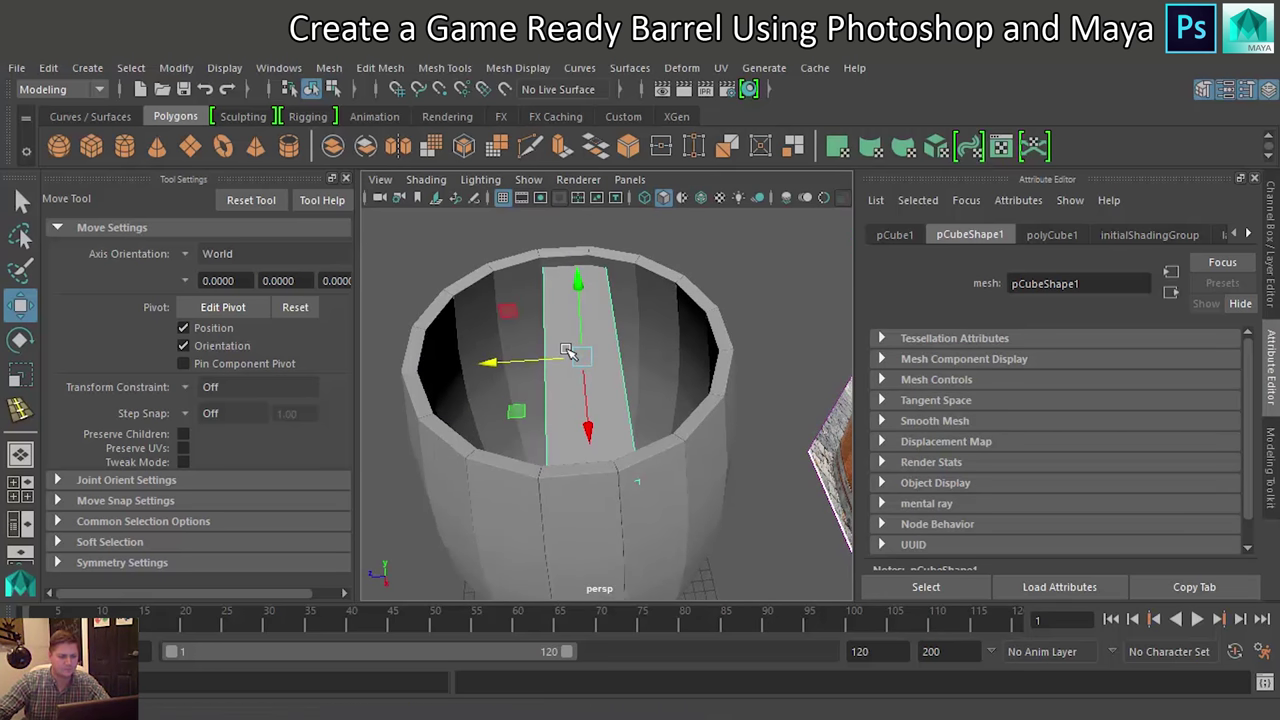
alt+drag(570, 352, 605, 200)
mouse_move(605, 200)
right_down()
mouse_move(540, 265)
mouse_move(609, 250)
right_up()
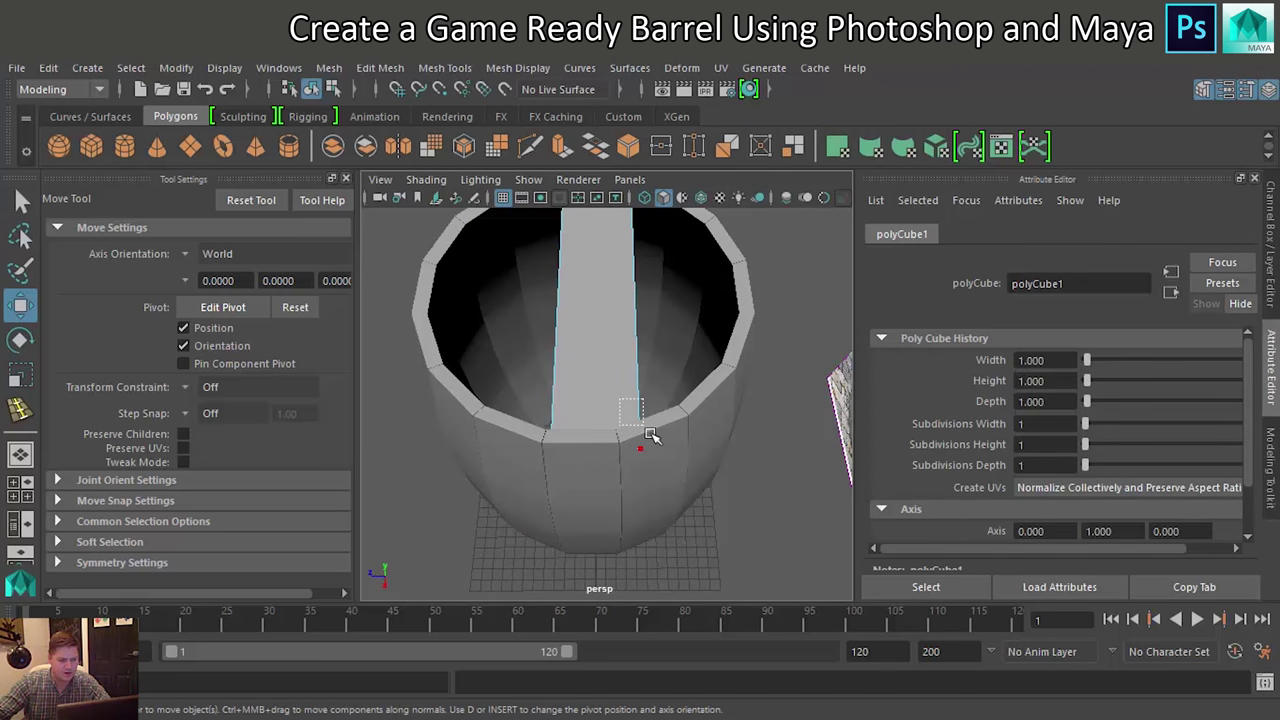
click(675, 470)
drag(645, 550, 643, 534)
Inspect where the board's ends meet the barrel rim
mouse_move(643, 400)
alt+mouse_down()
mouse_move(586, 349)
mouse_move(357, 320)
mouse_move(523, 457)
mouse_move(527, 218)
mouse_move(696, 418)
mouse_move(720, 528)
alt+mouse_up()
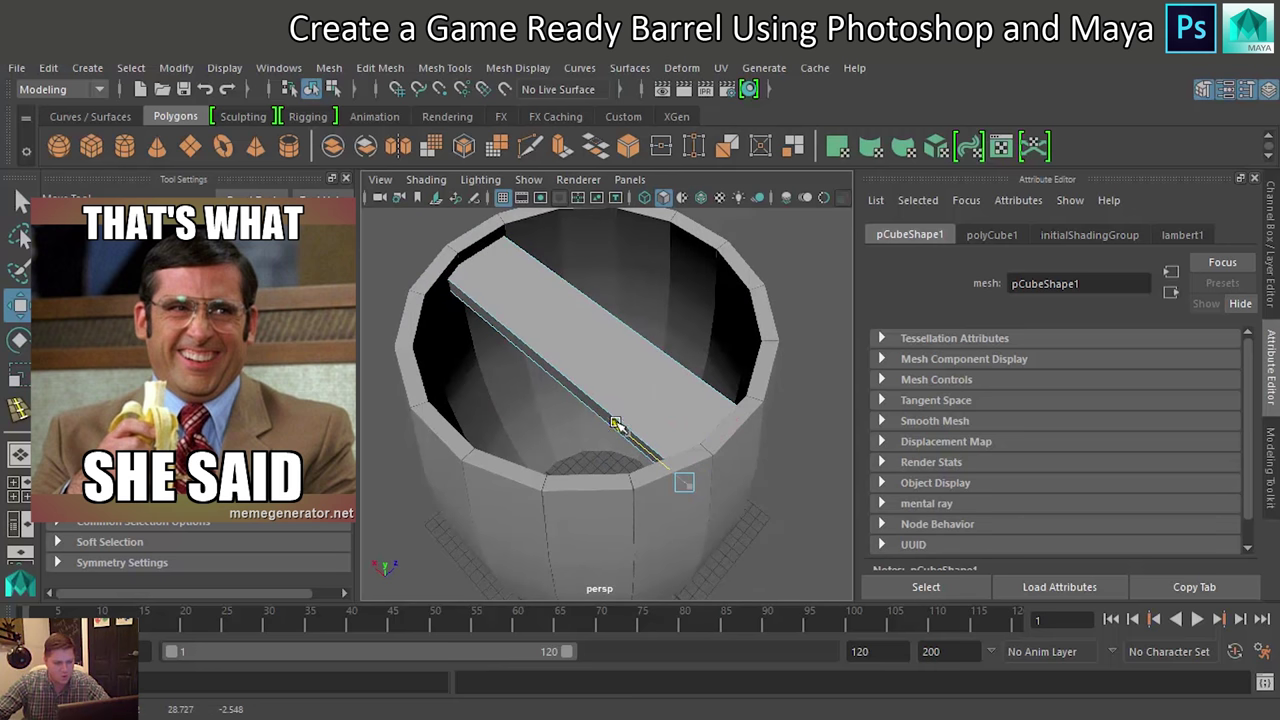
alt+drag(616, 424, 614, 371)
mouse_move(614, 371)
alt+right_down()
mouse_move(868, 364)
mouse_move(600, 471)
alt+right_up()
mouse_move(514, 466)
alt+right_down()
mouse_move(614, 480)
mouse_move(597, 465)
mouse_move(670, 402)
alt+right_up()
right_click(620, 398)
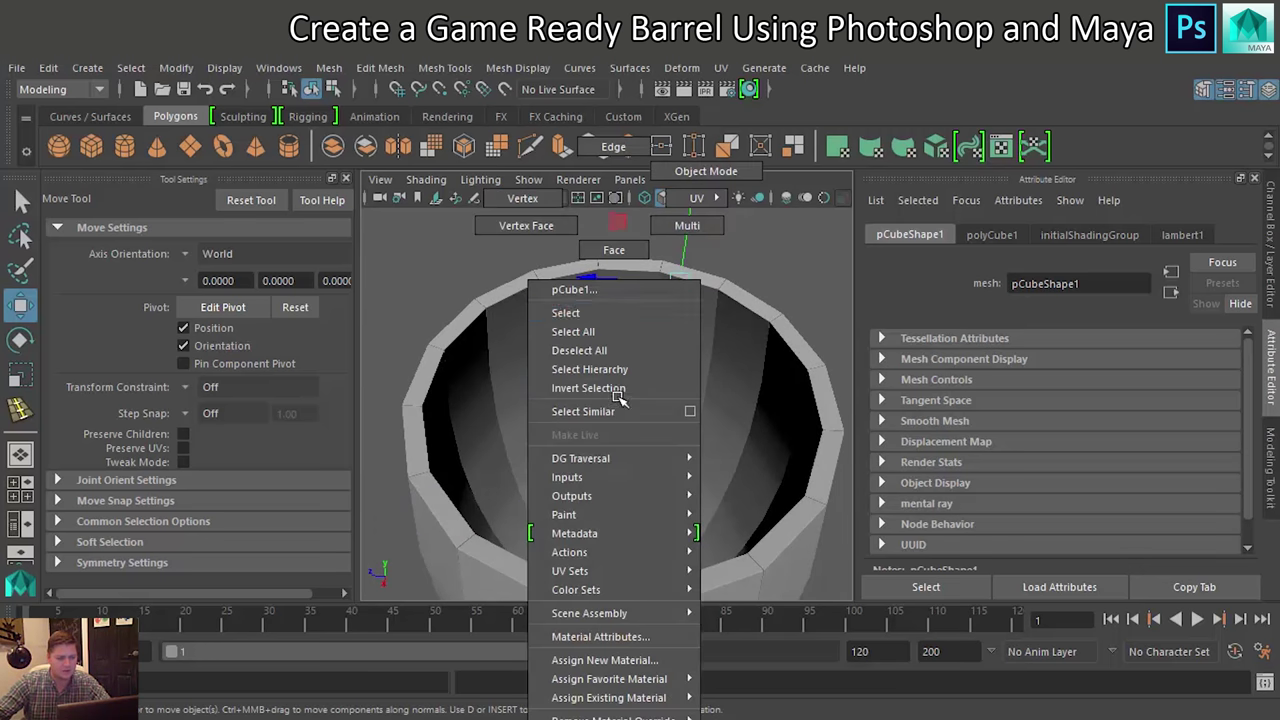
Bevel the selected face strip with 2 segments and a fraction of 0.1
click(614, 250)
click(665, 432)
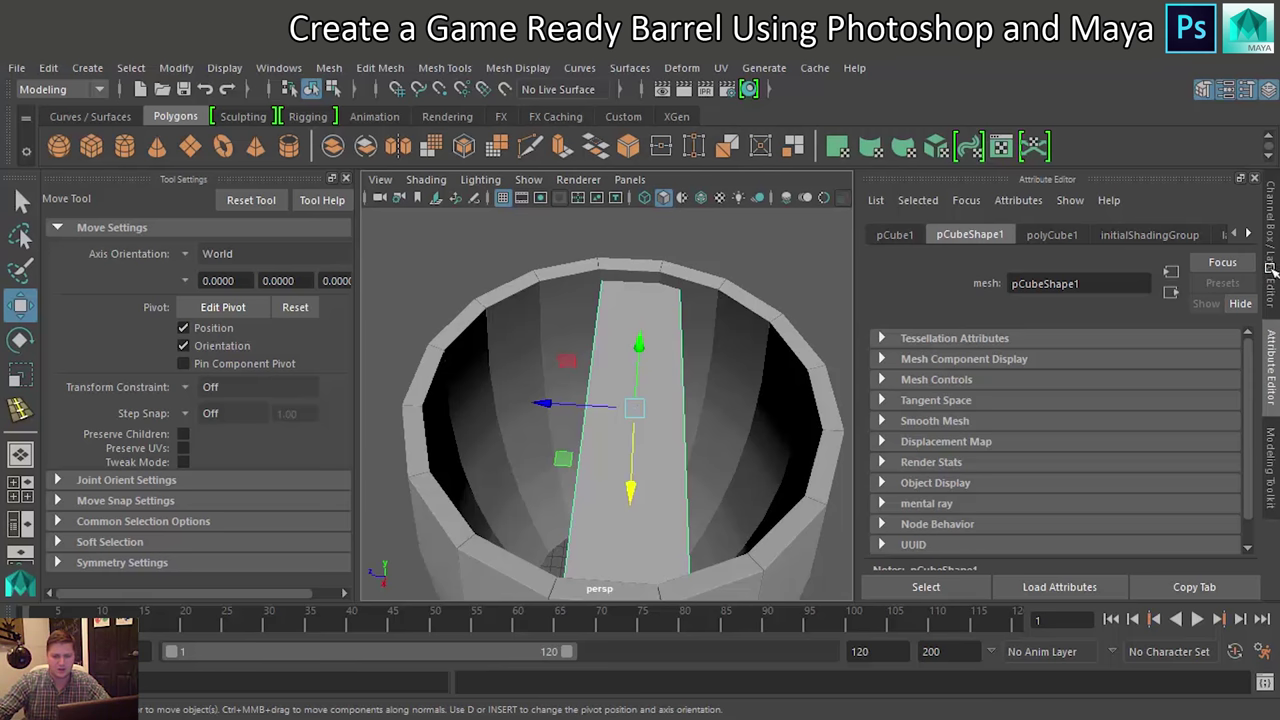
click(1272, 458)
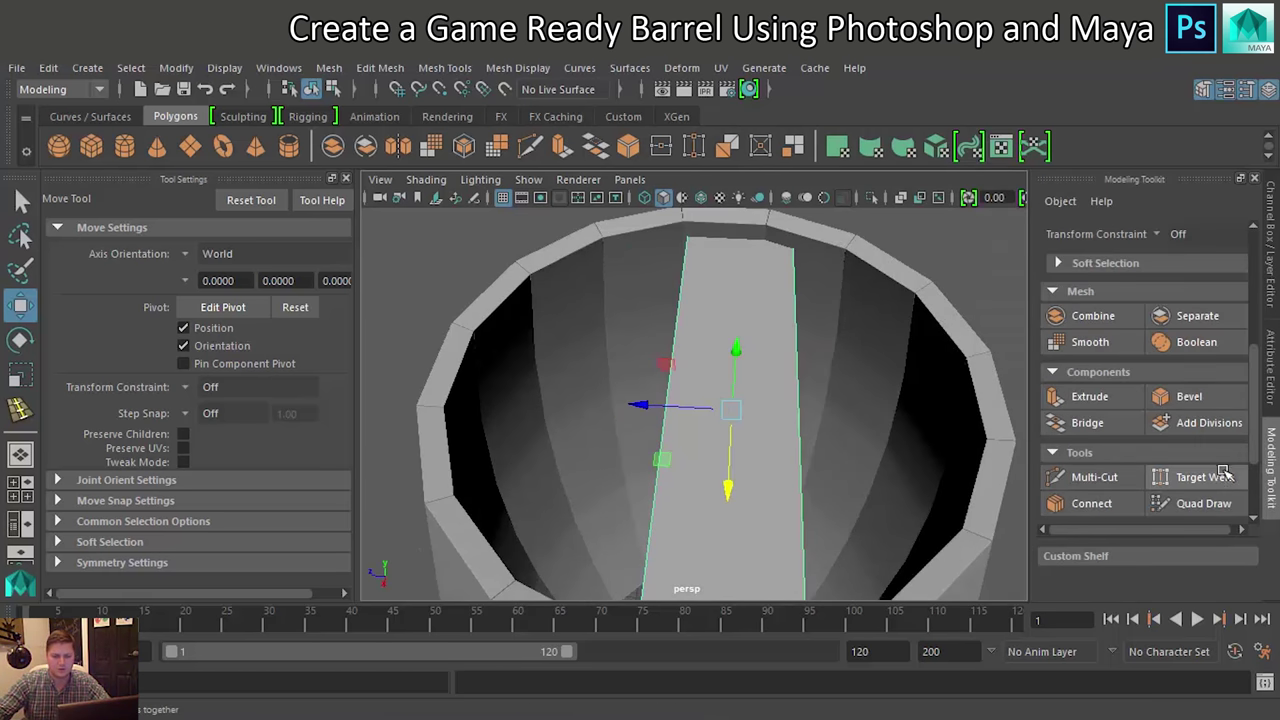
click(1190, 397)
click(948, 441)
key(Return)
click(950, 428)
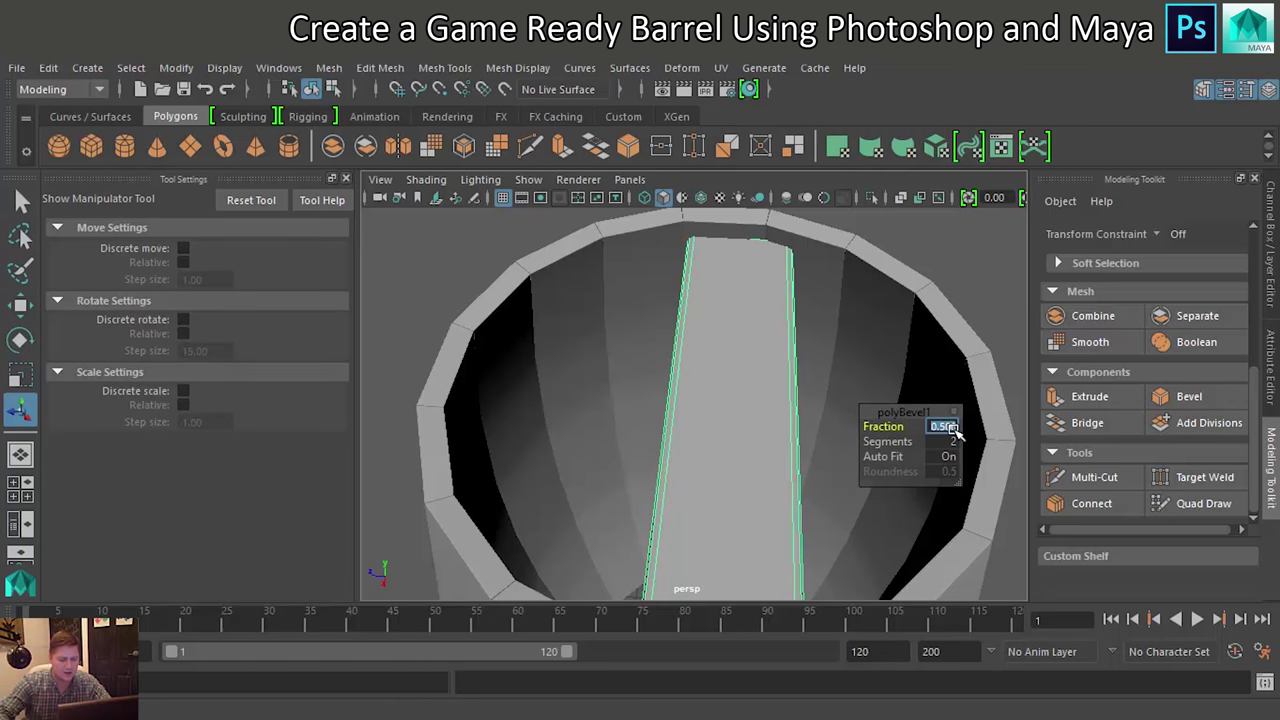
key(Return)
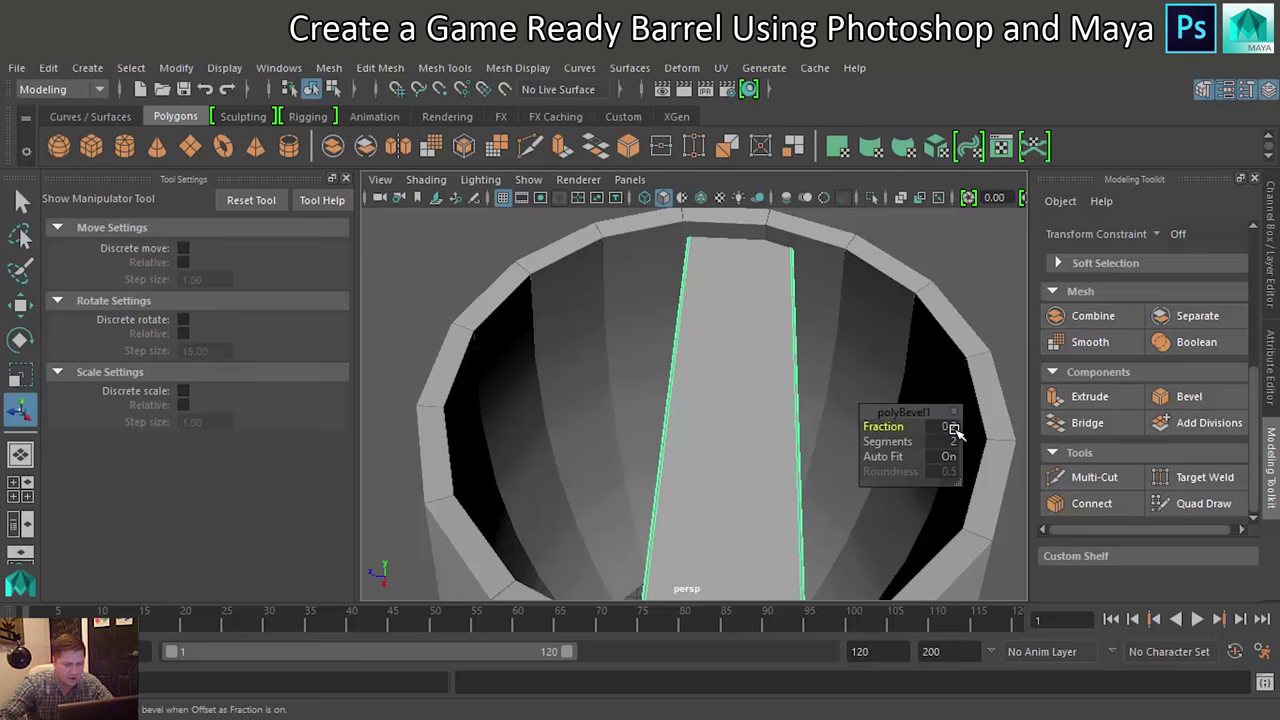
alt+drag(598, 414, 700, 400)
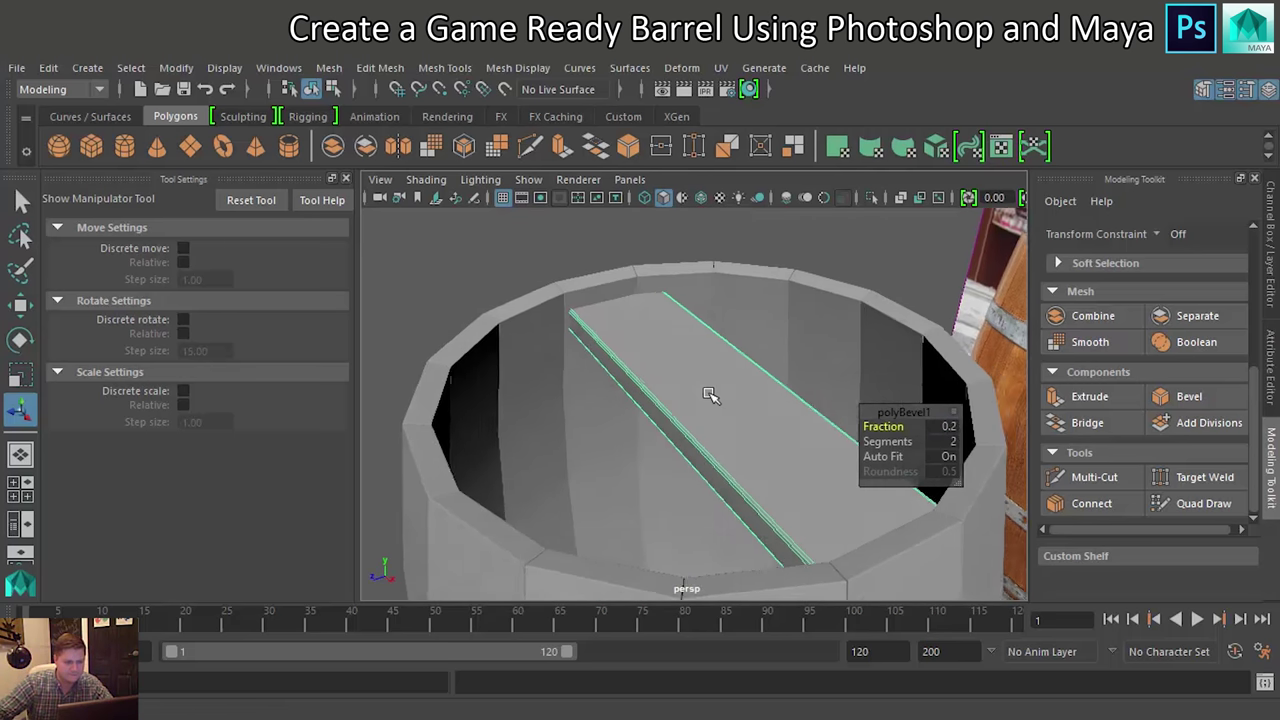
click(948, 427)
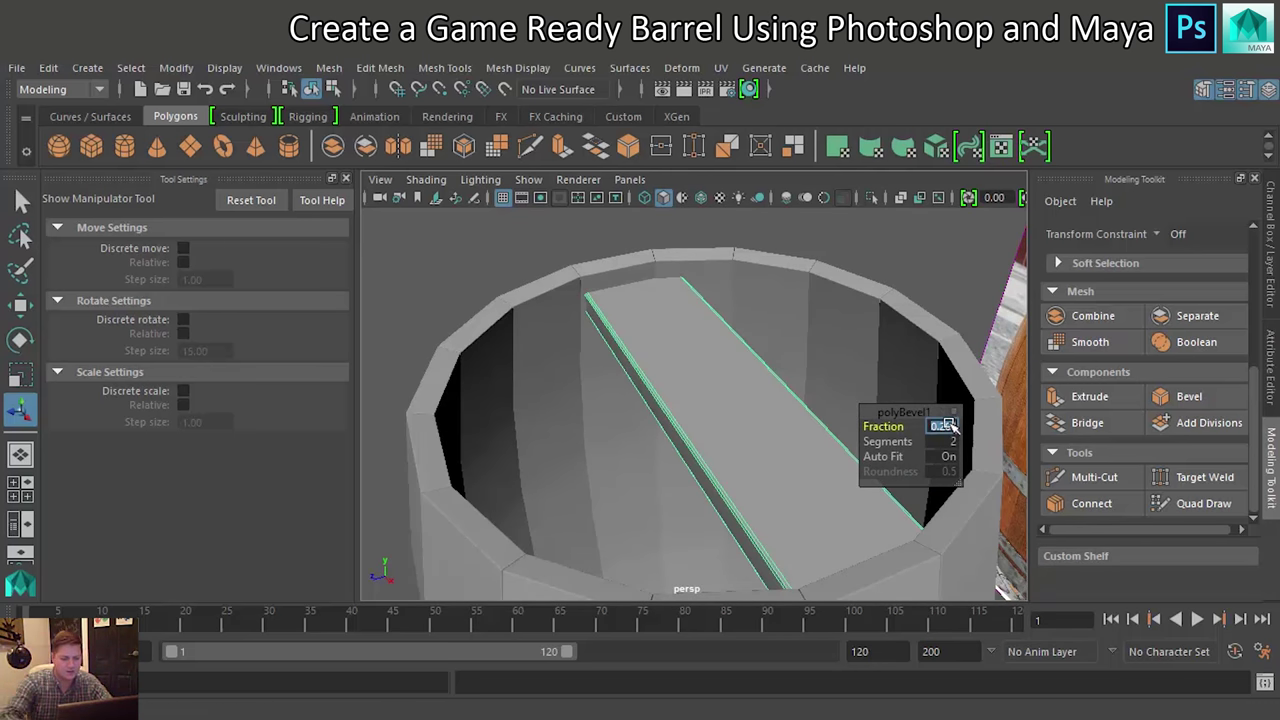
text(0.1)
key(Return)
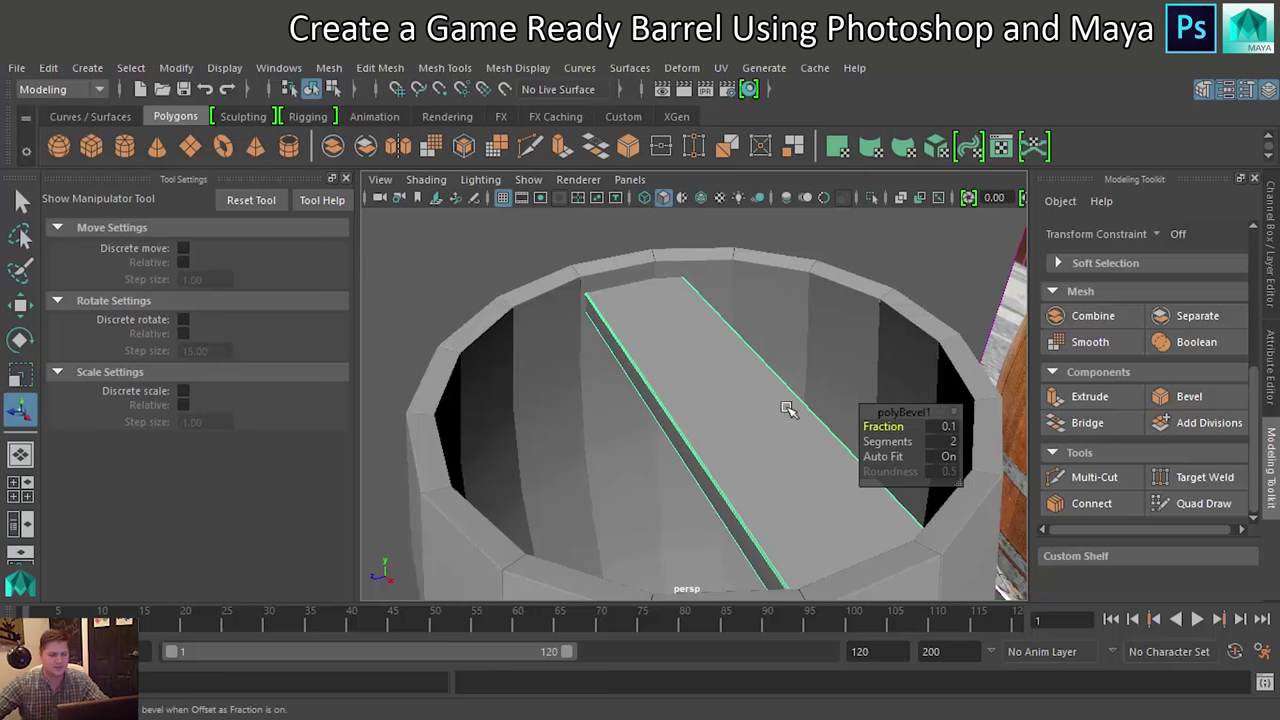
mouse_move(789, 402)
alt+mouse_down()
mouse_move(737, 423)
mouse_move(753, 403)
alt+mouse_up()
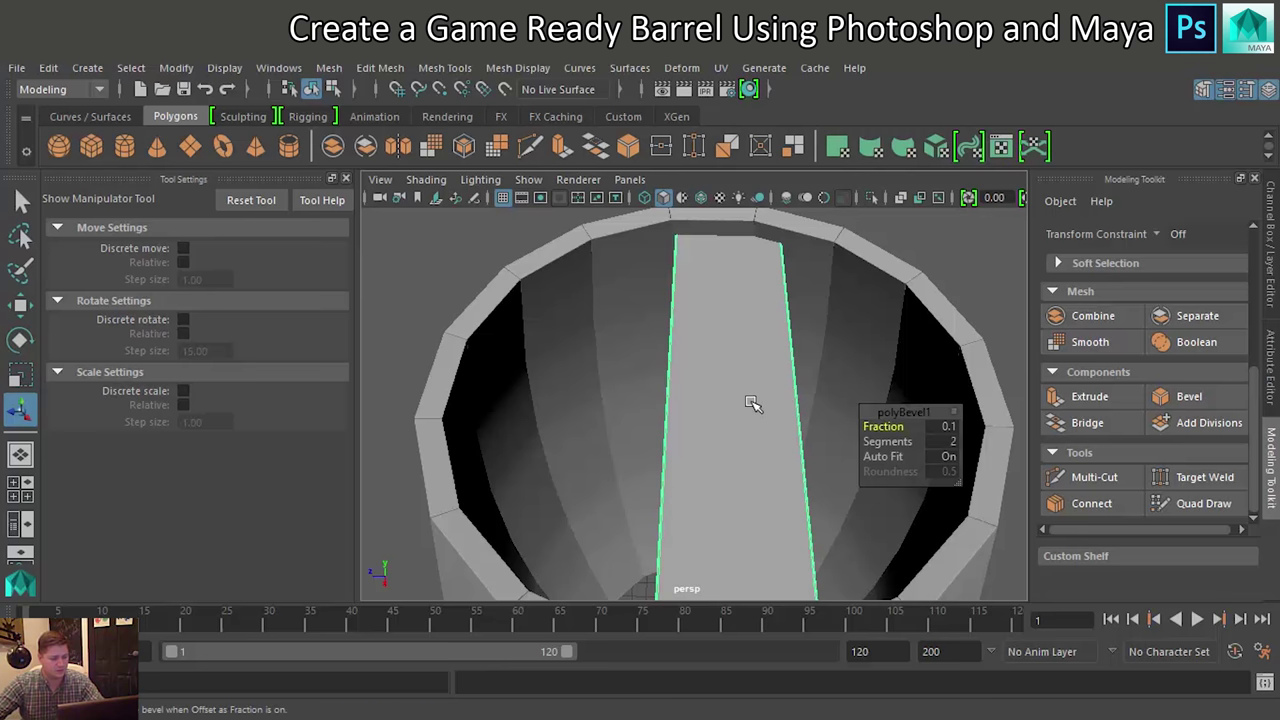
Extract the strip as its own plank and slide it along X
key(F8)
key(w)
drag(655, 410, 772, 425)
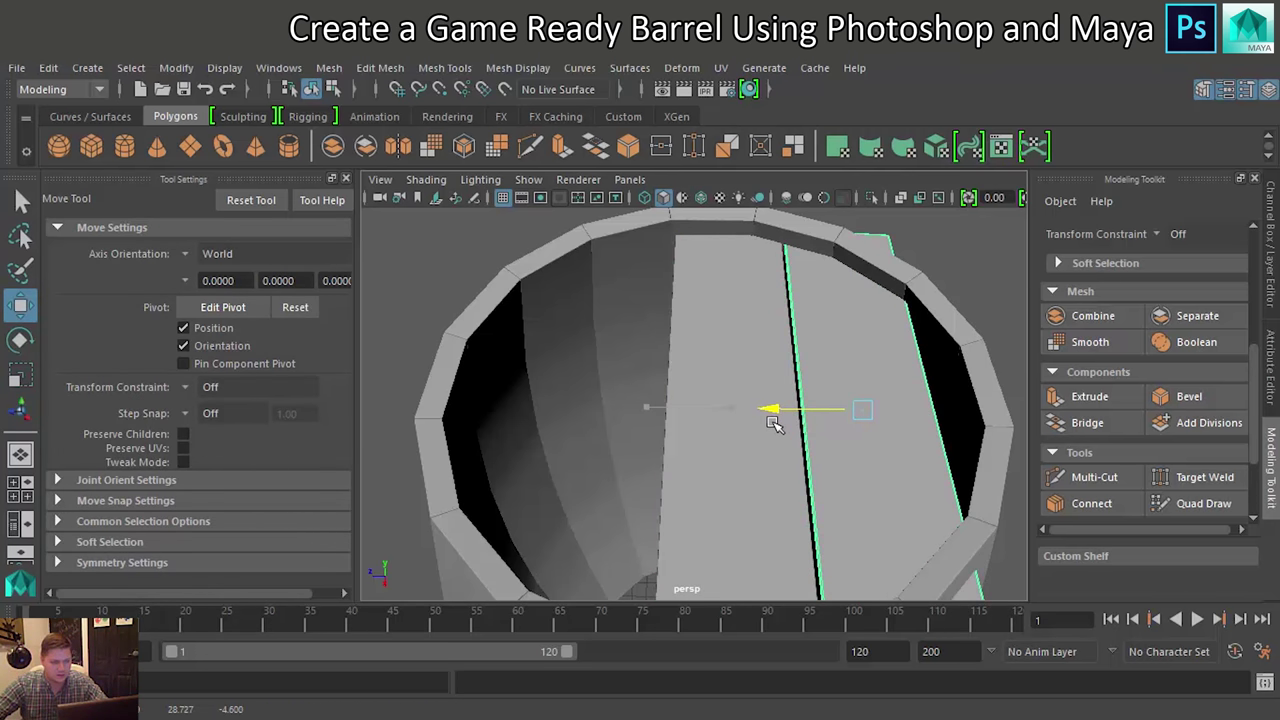
scroll(790, 420, up, 2)
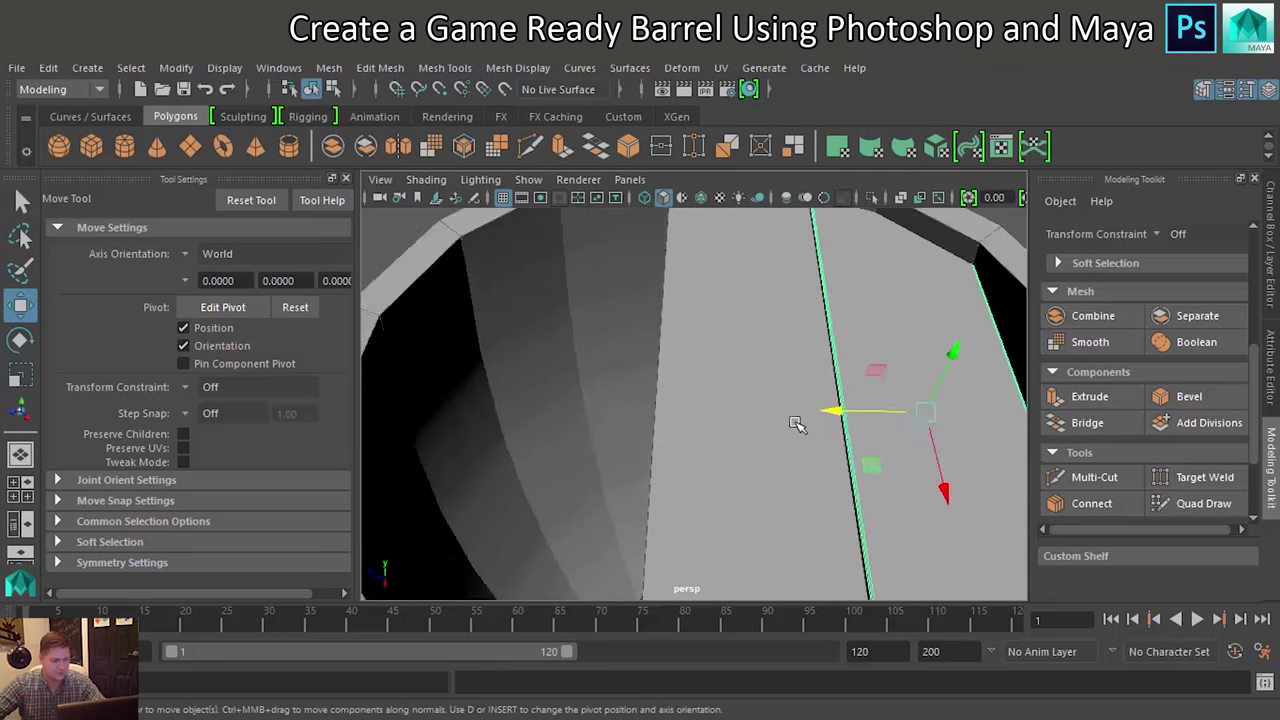
scroll(810, 425, up, 2)
scroll(740, 435, up, 2)
alt+drag(637, 443, 604, 457)
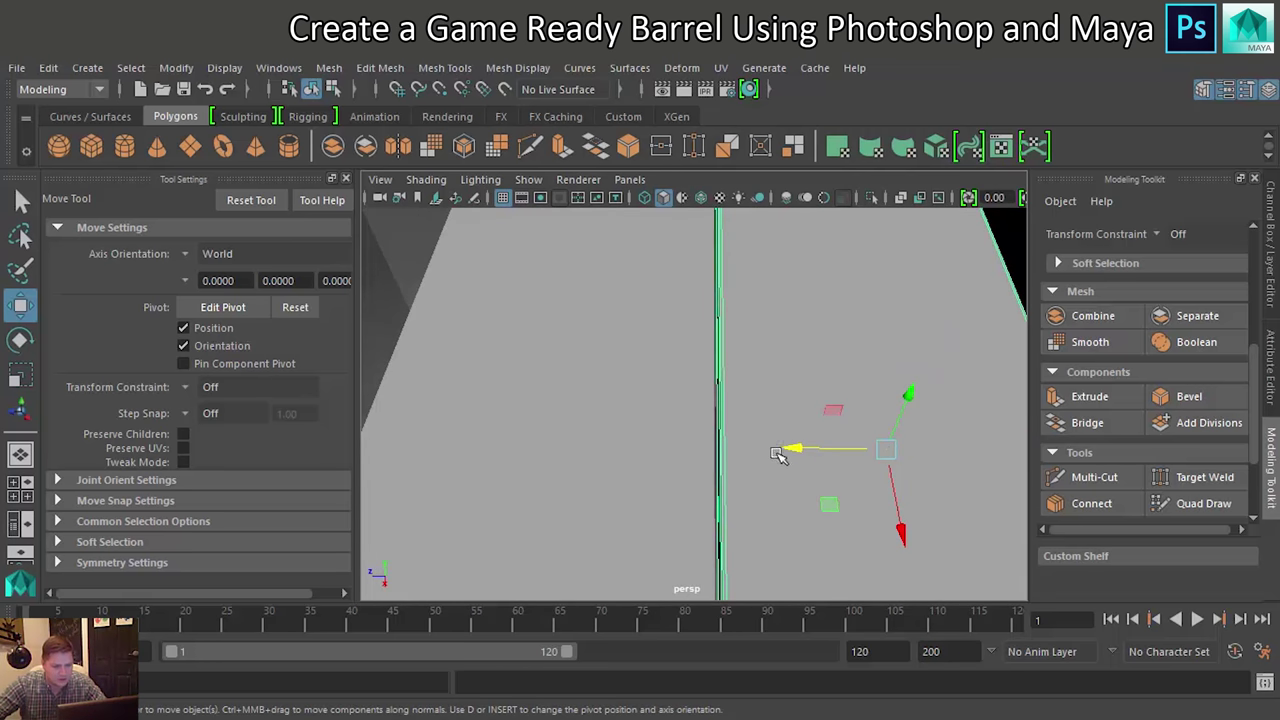
drag(778, 455, 786, 451)
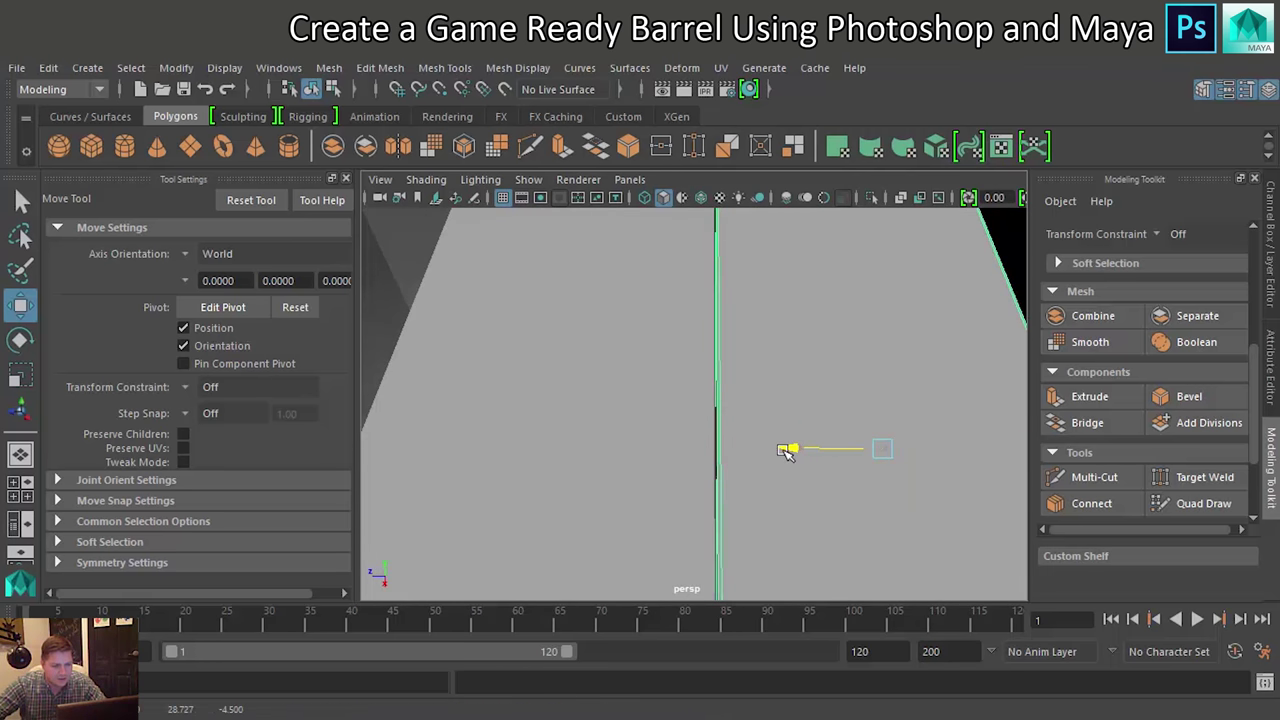
scroll(813, 407, down, 3)
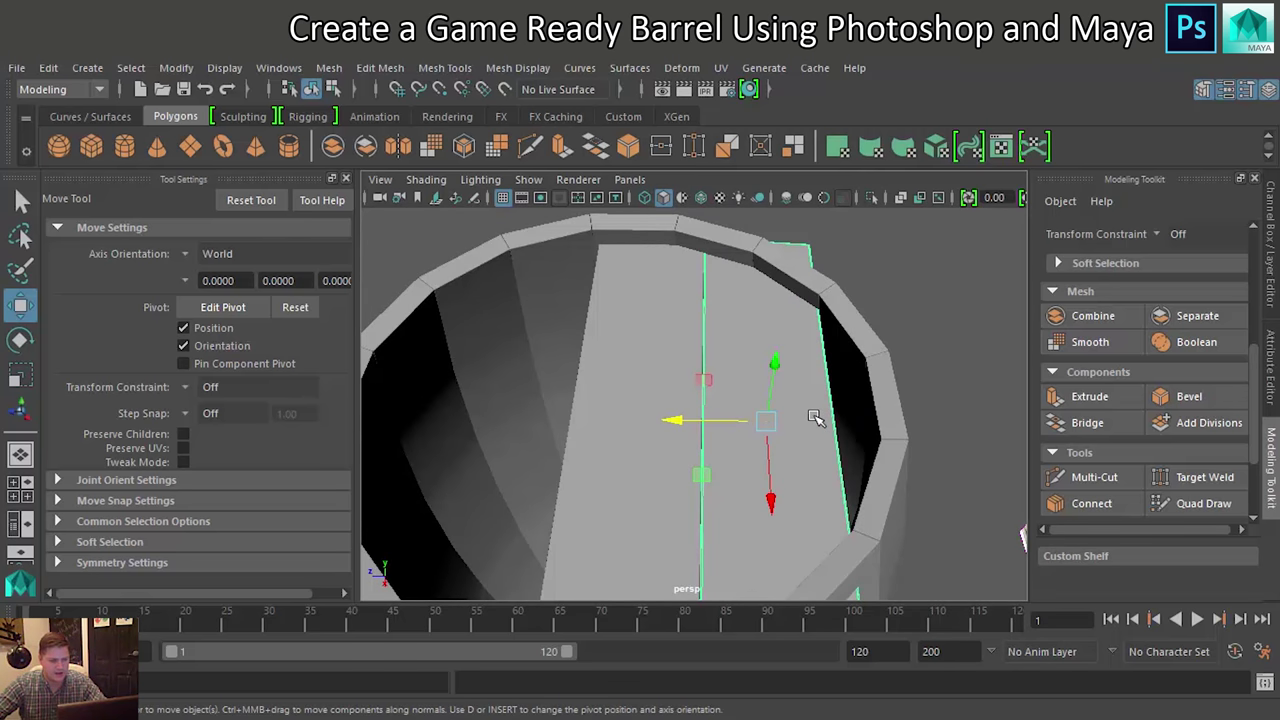
Duplicate the plank, then duplicate the pair and slide the copies left
key(shift+d)
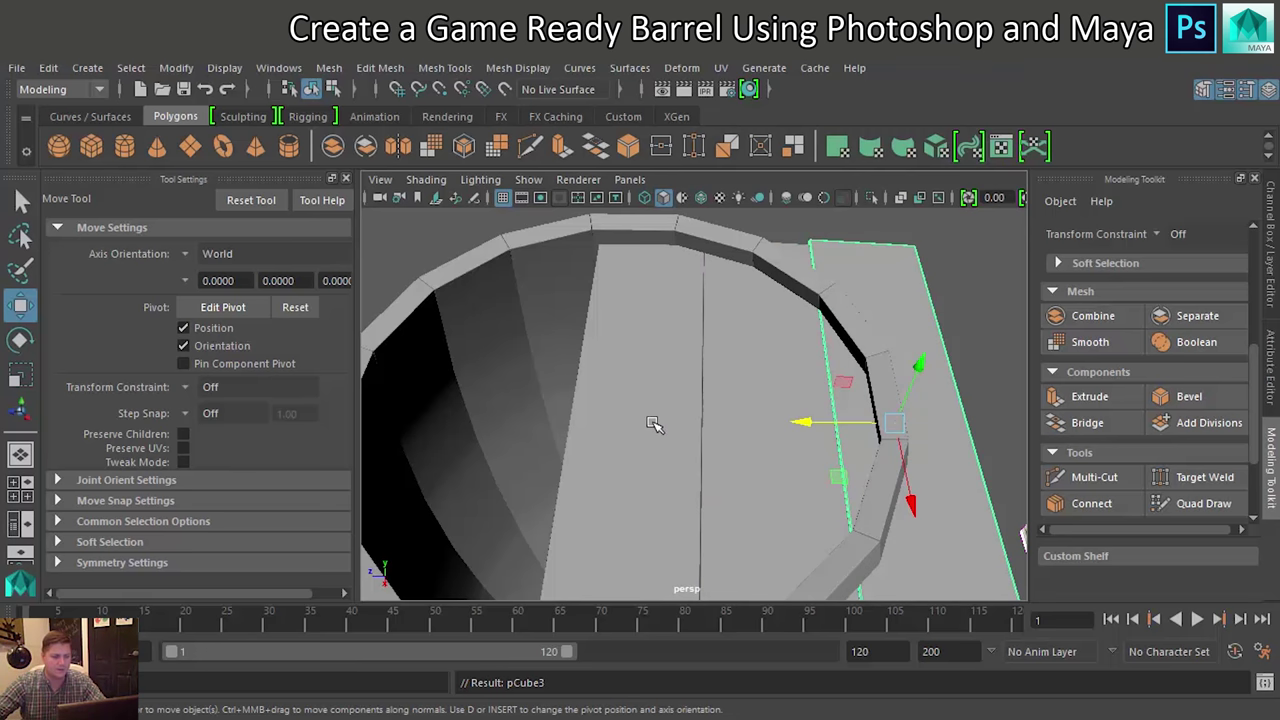
click(698, 420)
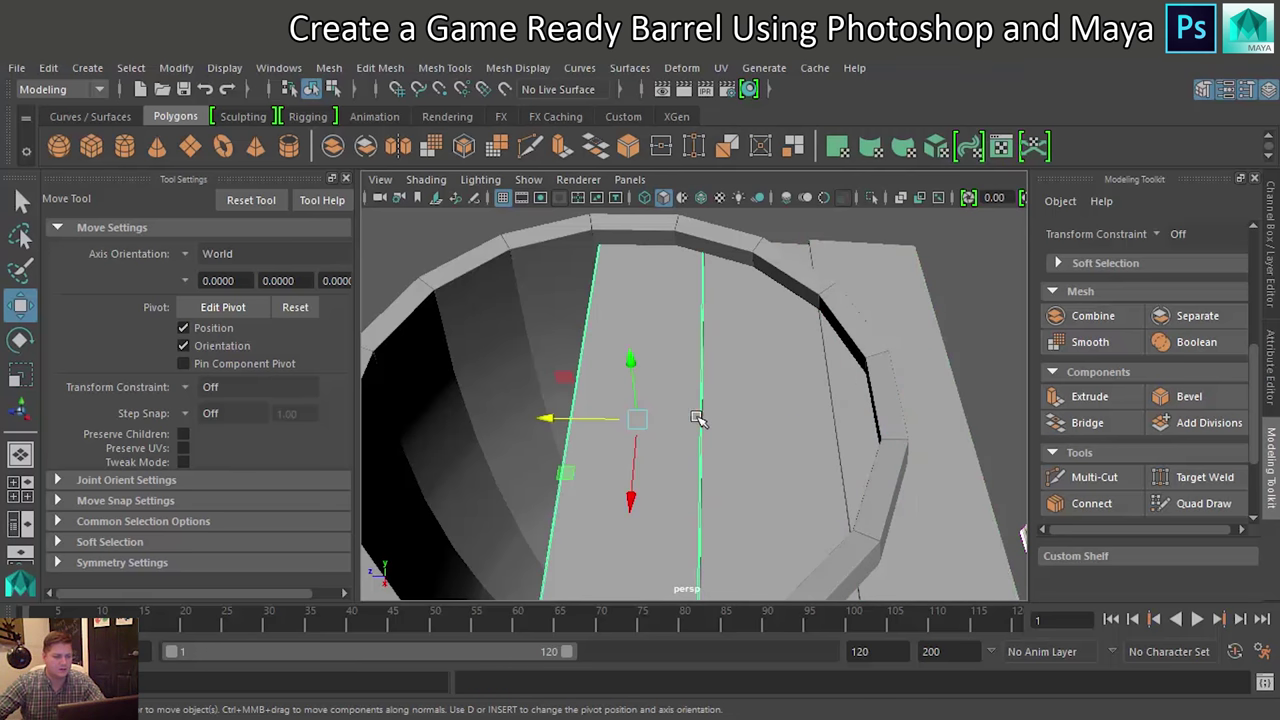
click(783, 387)
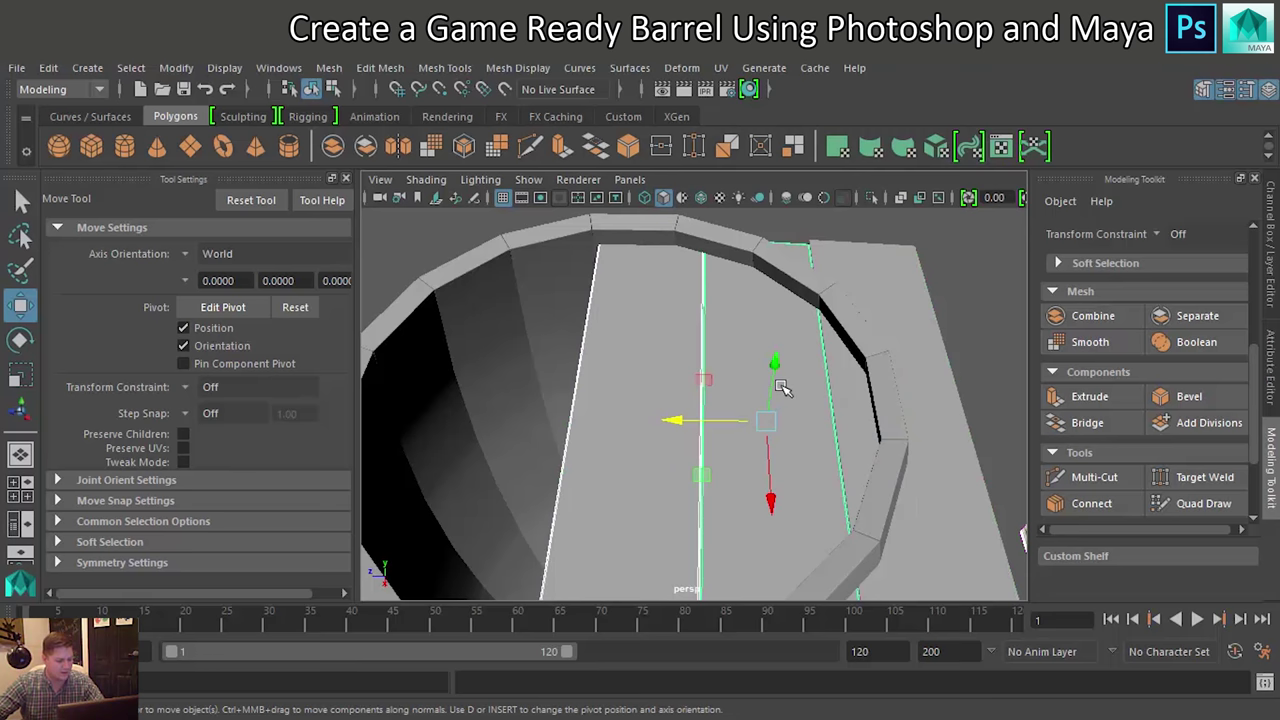
key(ctrl+d)
drag(680, 432, 422, 444)
Nudge the duplicated planks along X to line up the lid, then deselect
scroll(468, 441, up, 5)
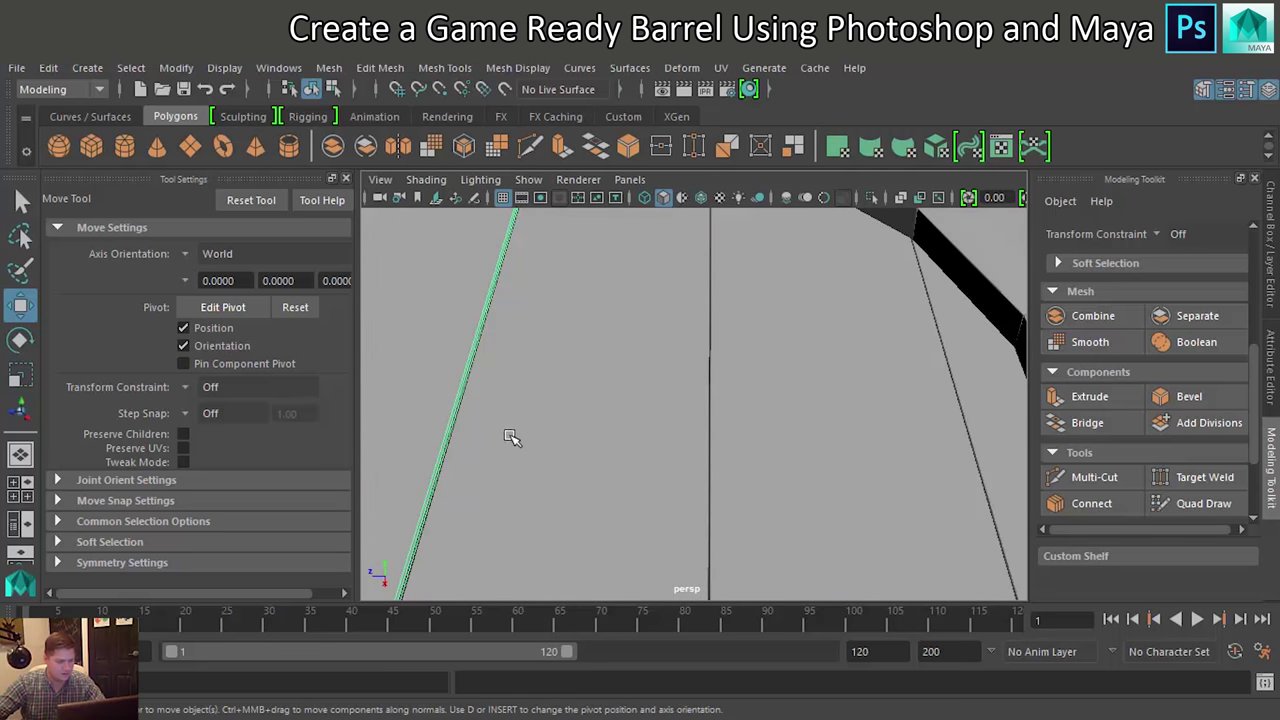
alt+middle_drag(510, 432, 778, 468)
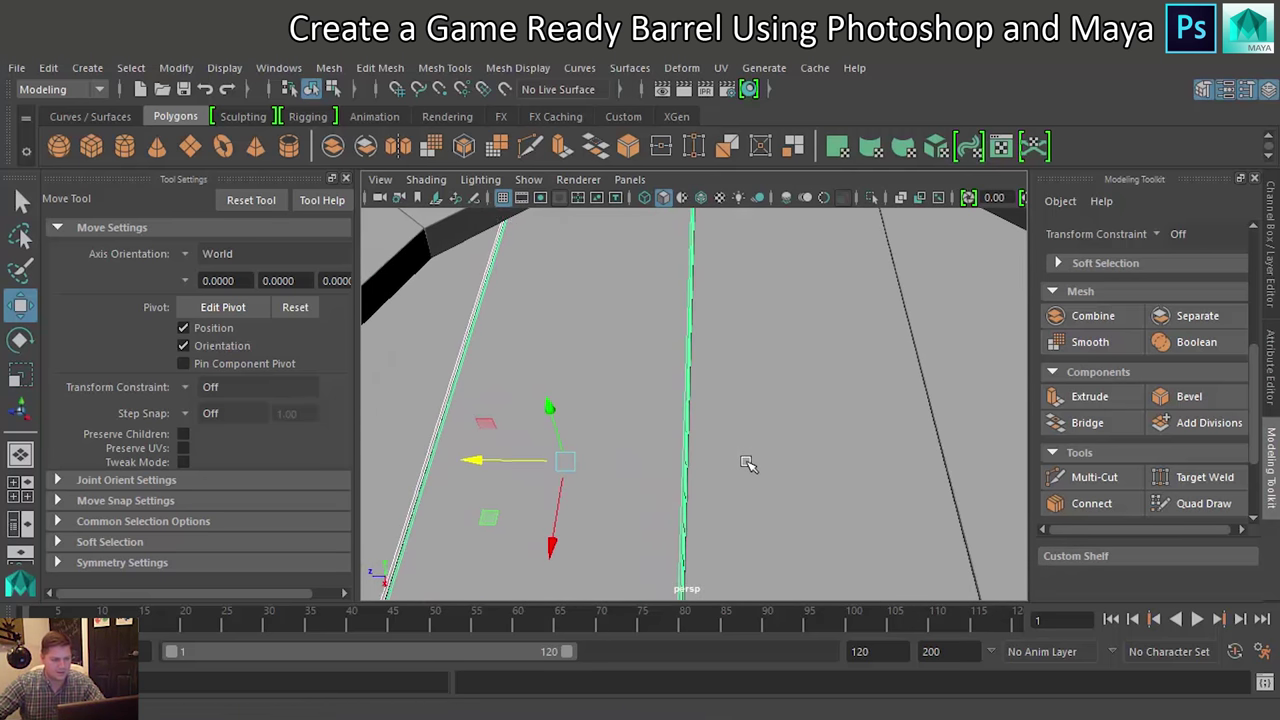
alt+drag(777, 467, 818, 469)
drag(428, 500, 416, 493)
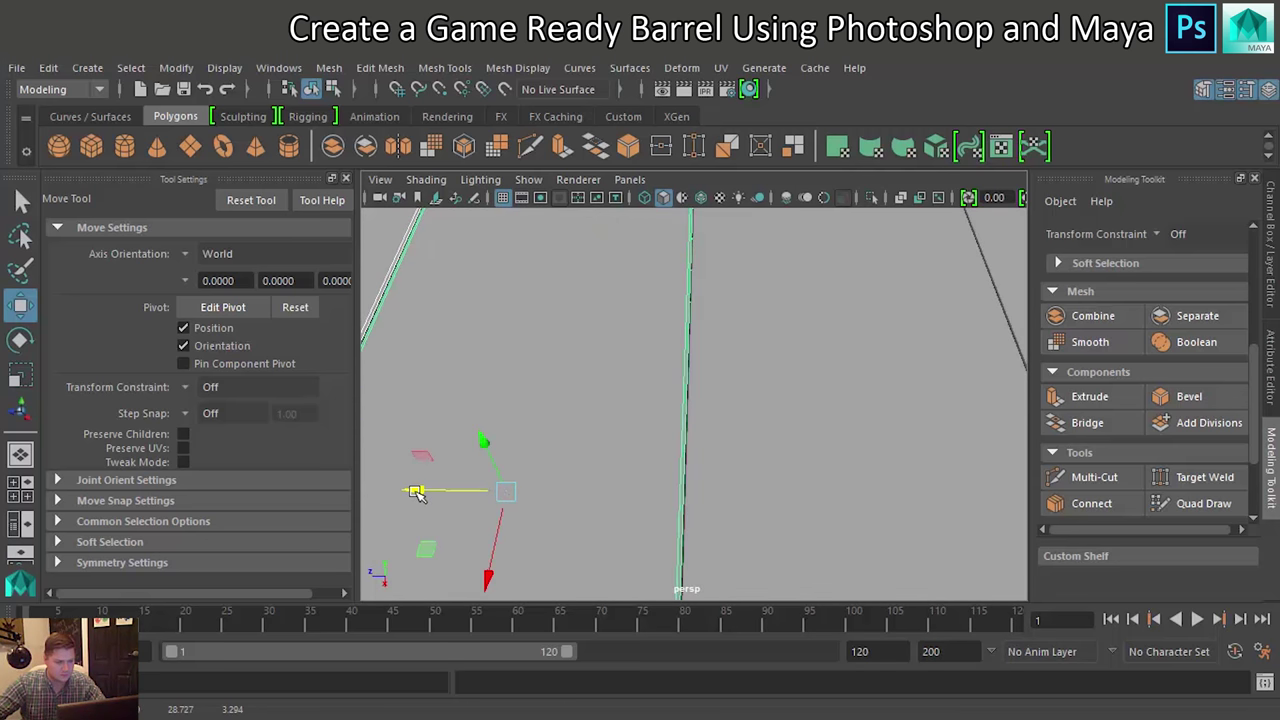
scroll(513, 461, down, 3)
click(559, 224)
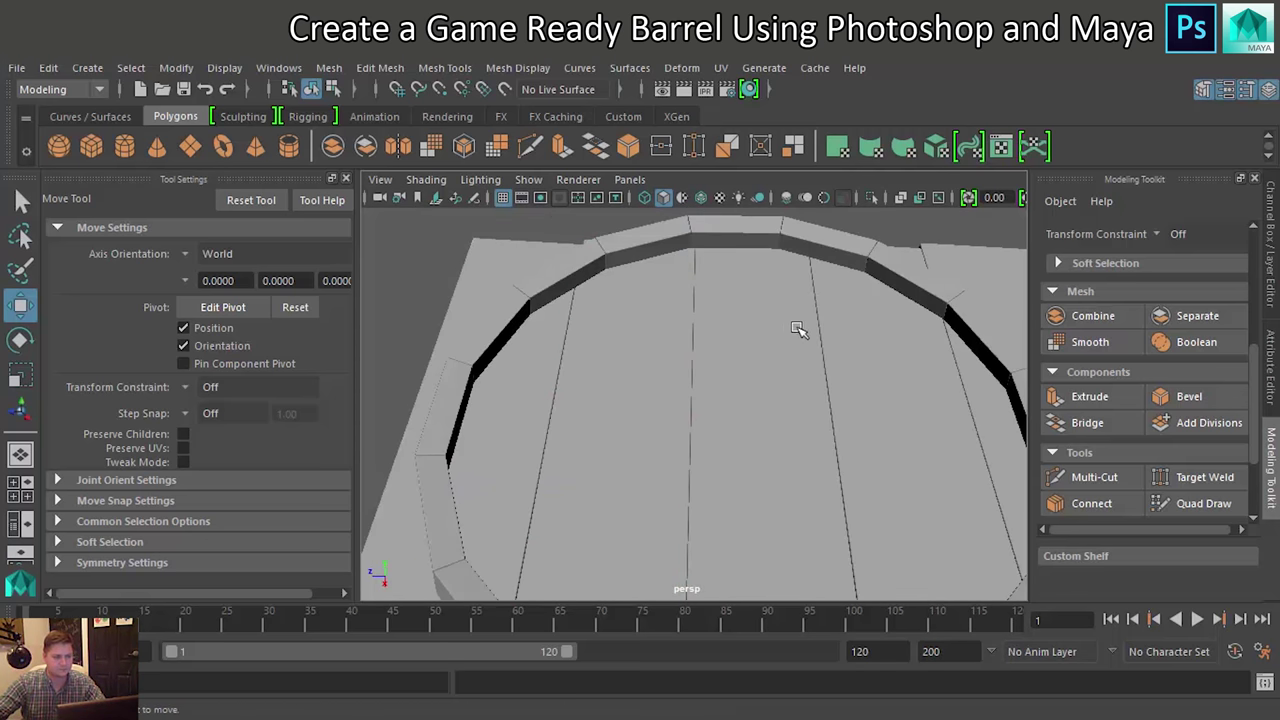
scroll(800, 335, down, 3)
mouse_move(808, 374)
alt+mouse_down()
mouse_move(837, 363)
mouse_move(803, 403)
alt+mouse_up()
Scale a column of the lid's vertices inward in Vertex mode
right_click(655, 393)
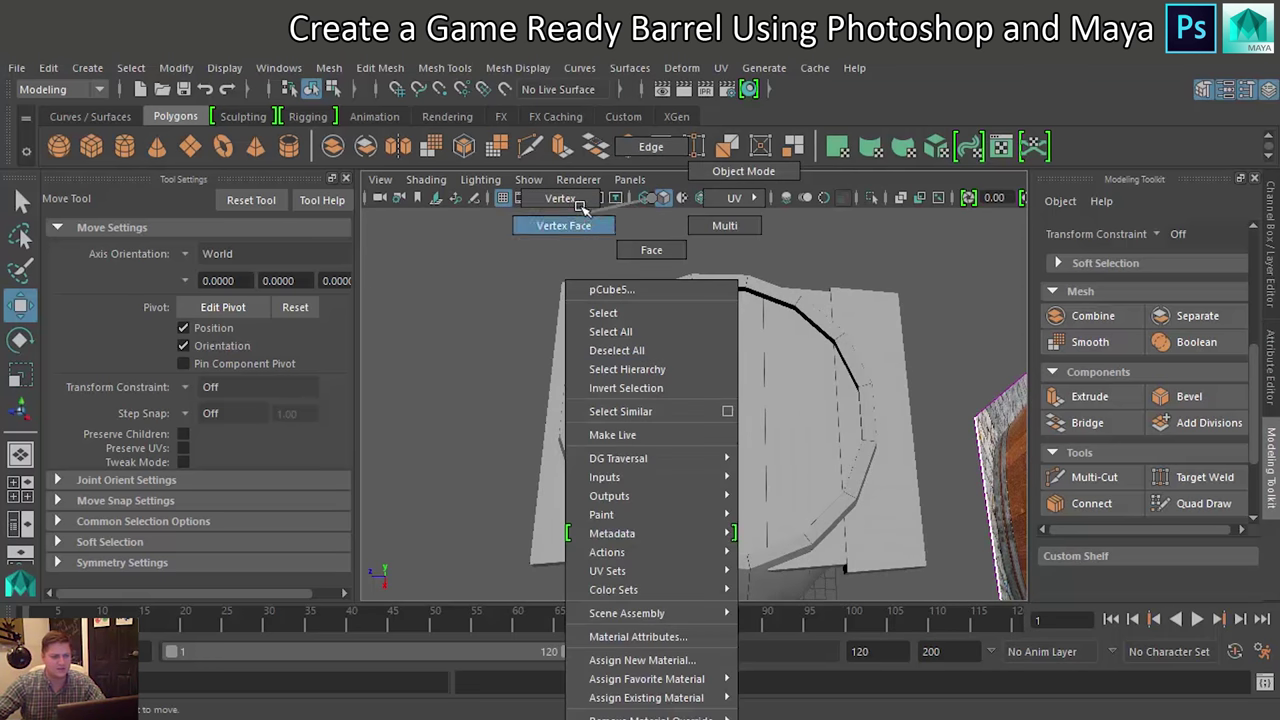
click(563, 225)
drag(593, 251, 635, 568)
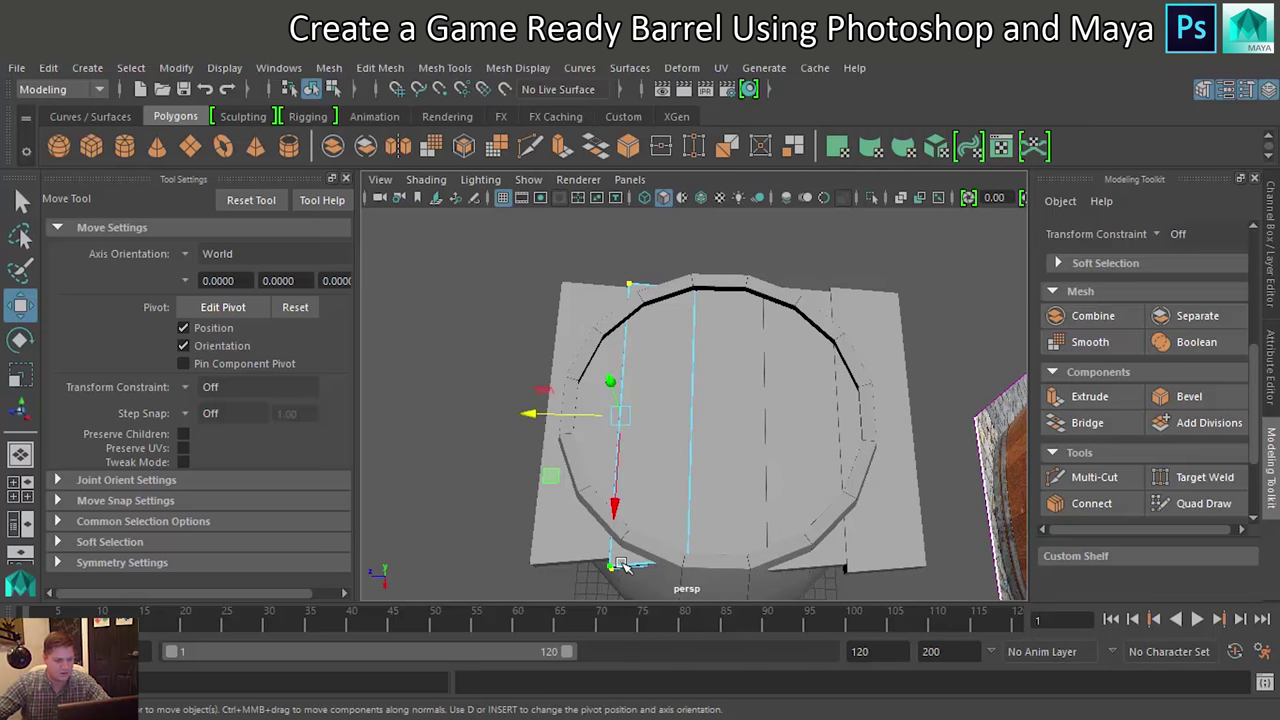
key(r)
drag(618, 502, 616, 482)
Shorten the left plank's corner vertices to fit within the rim
click(583, 303)
right_drag(580, 292, 527, 274)
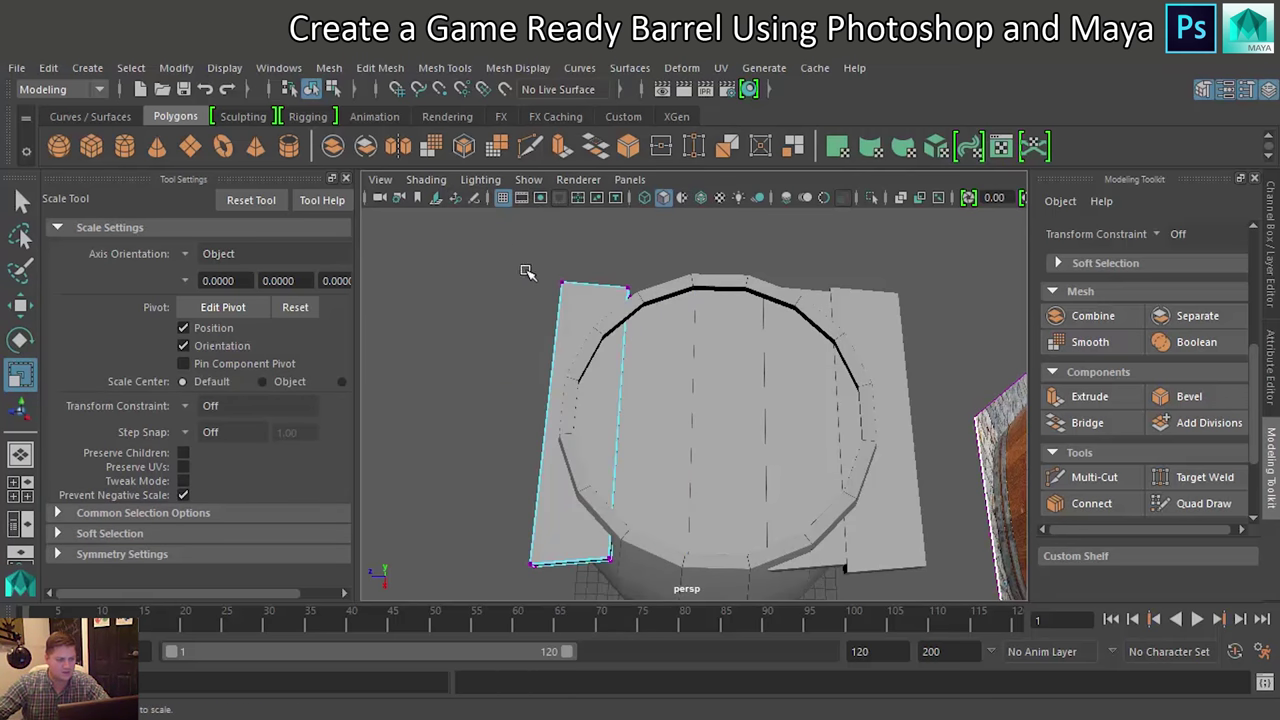
drag(527, 274, 648, 597)
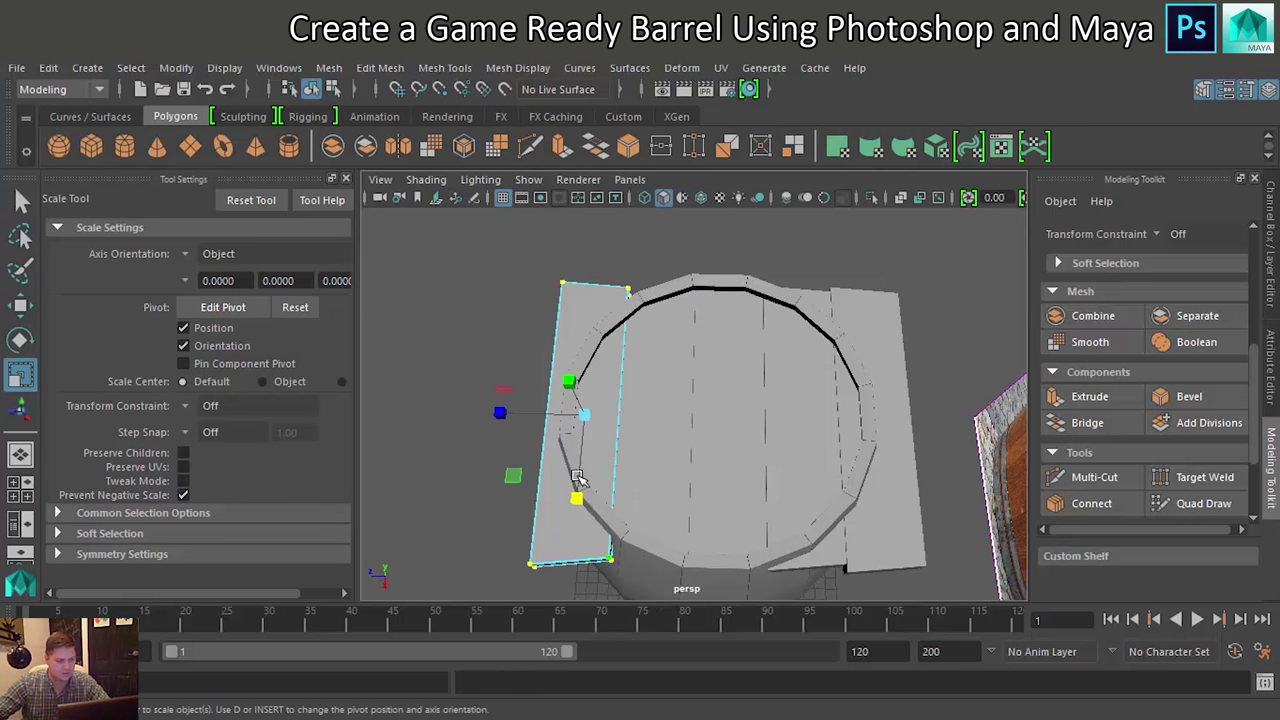
drag(578, 475, 583, 484)
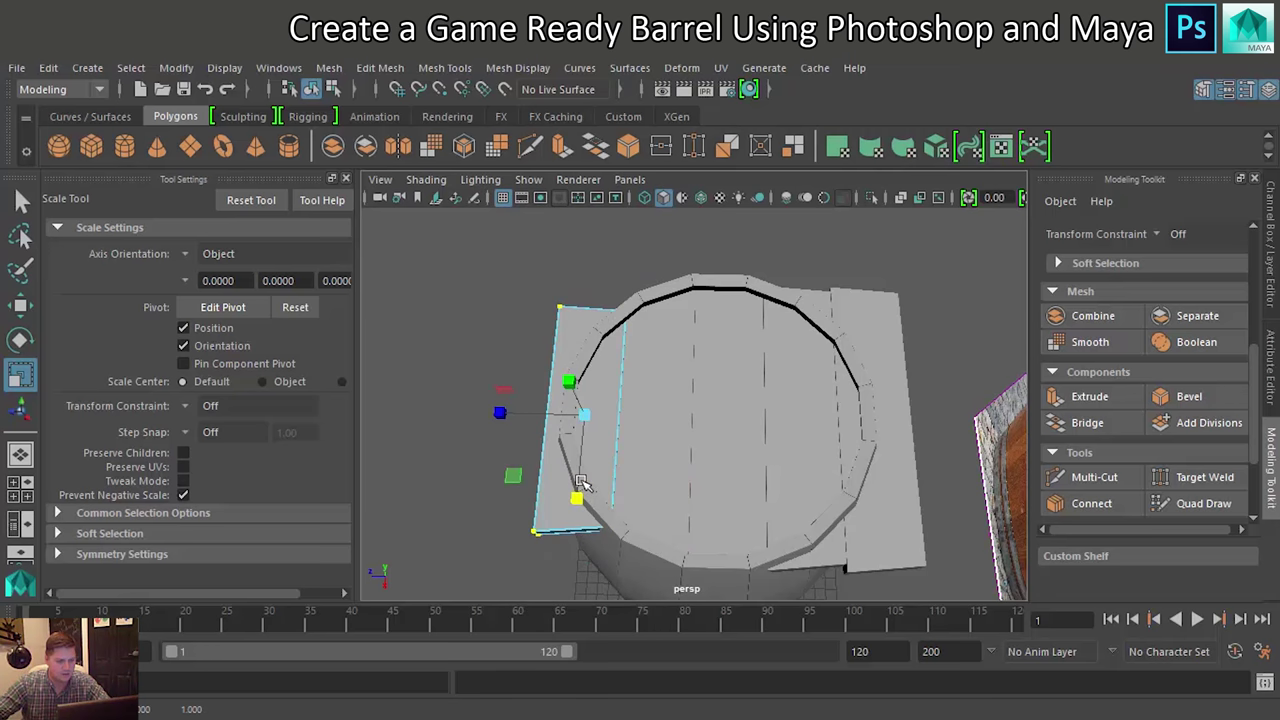
Pull the left plank's outer-edge vertices inward toward the rim and rescale them
drag(529, 288, 565, 552)
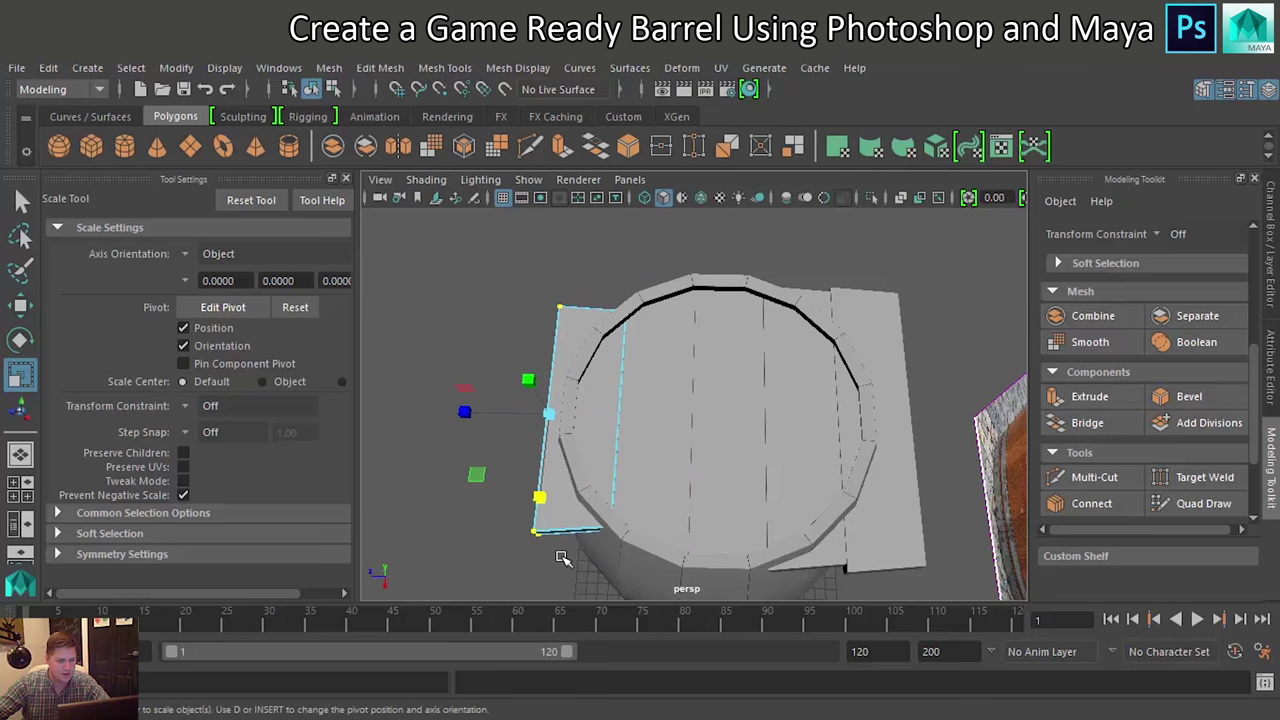
key(w)
mouse_move(459, 414)
mouse_down()
mouse_move(481, 419)
mouse_move(458, 414)
mouse_up()
drag(505, 257, 577, 570)
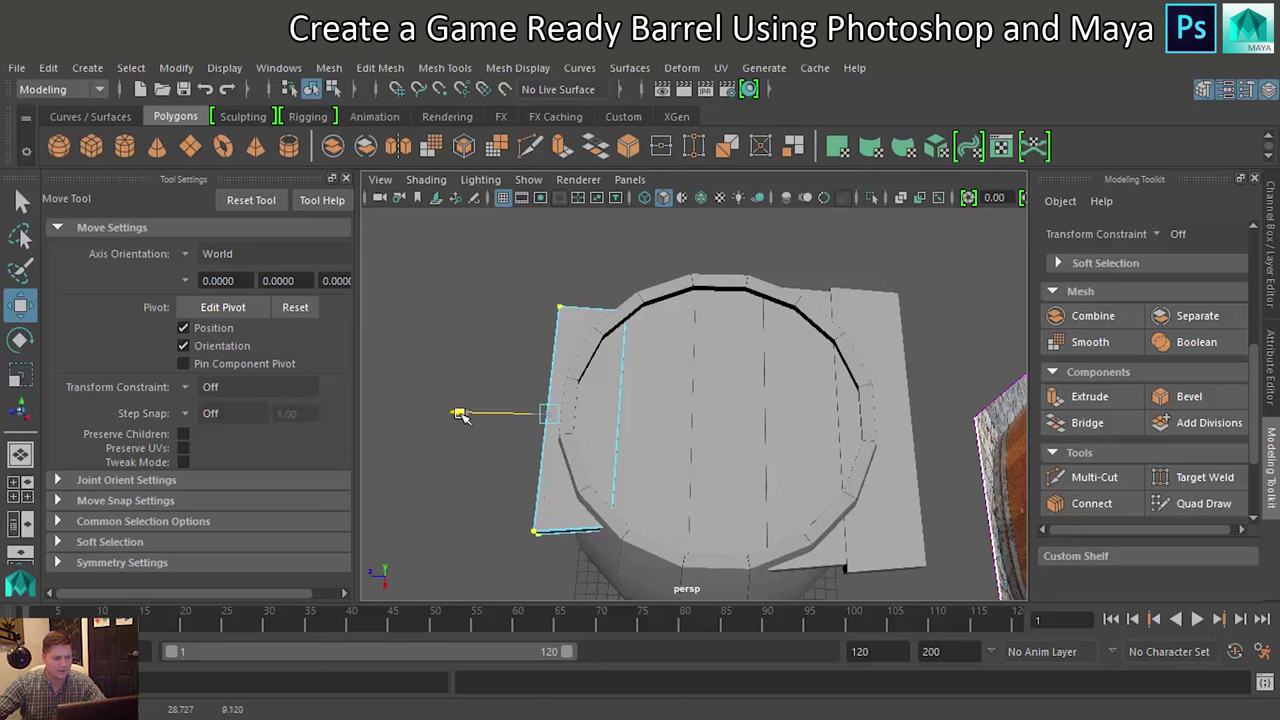
drag(457, 414, 483, 418)
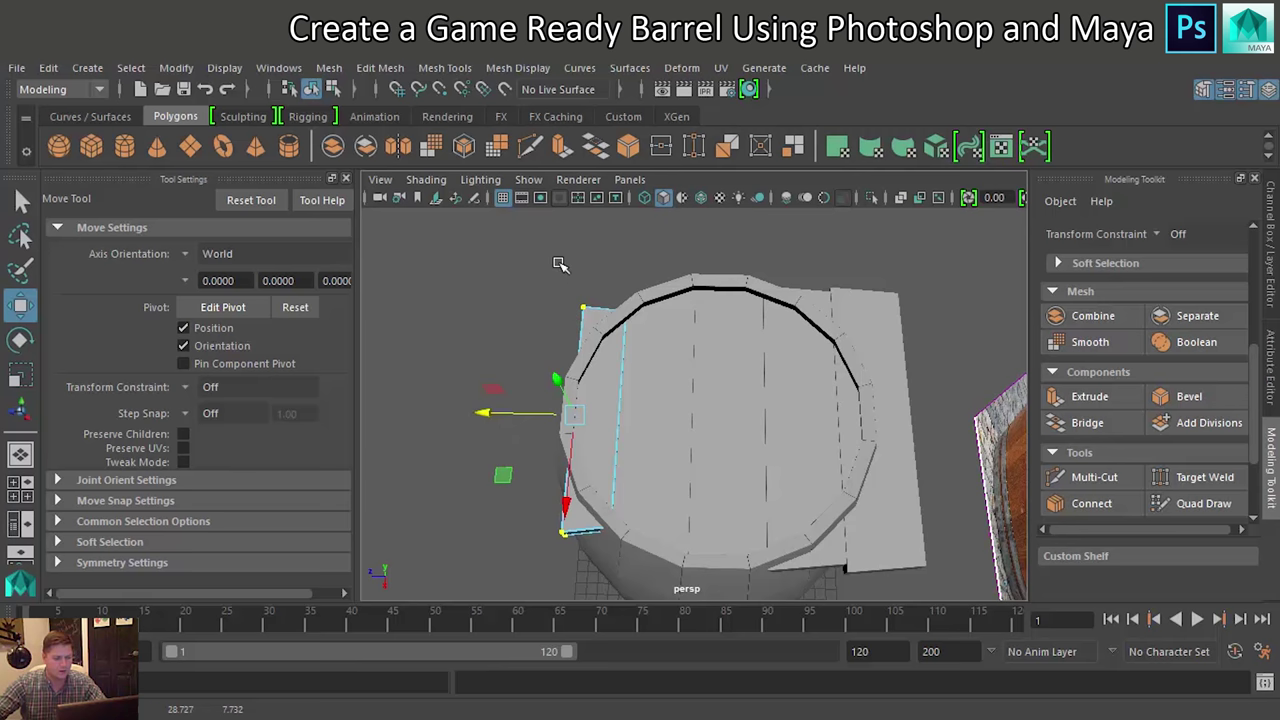
click(566, 536)
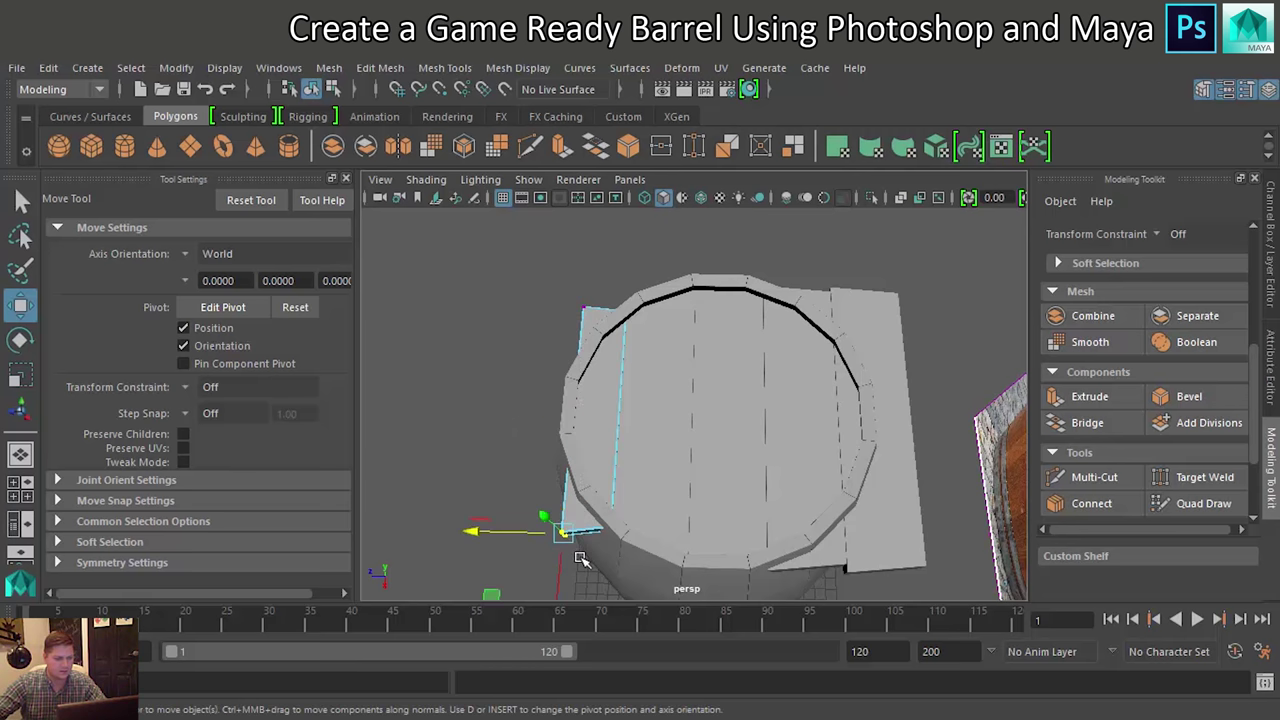
key(ctrl+z)
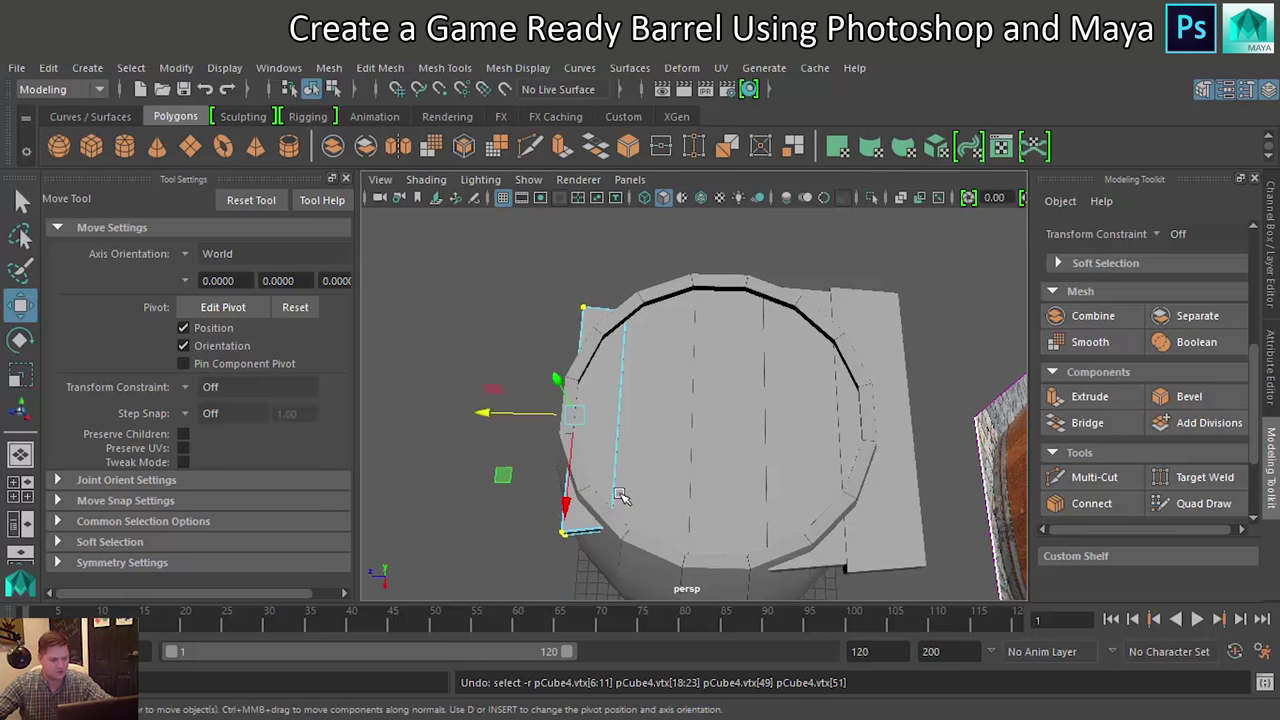
key(r)
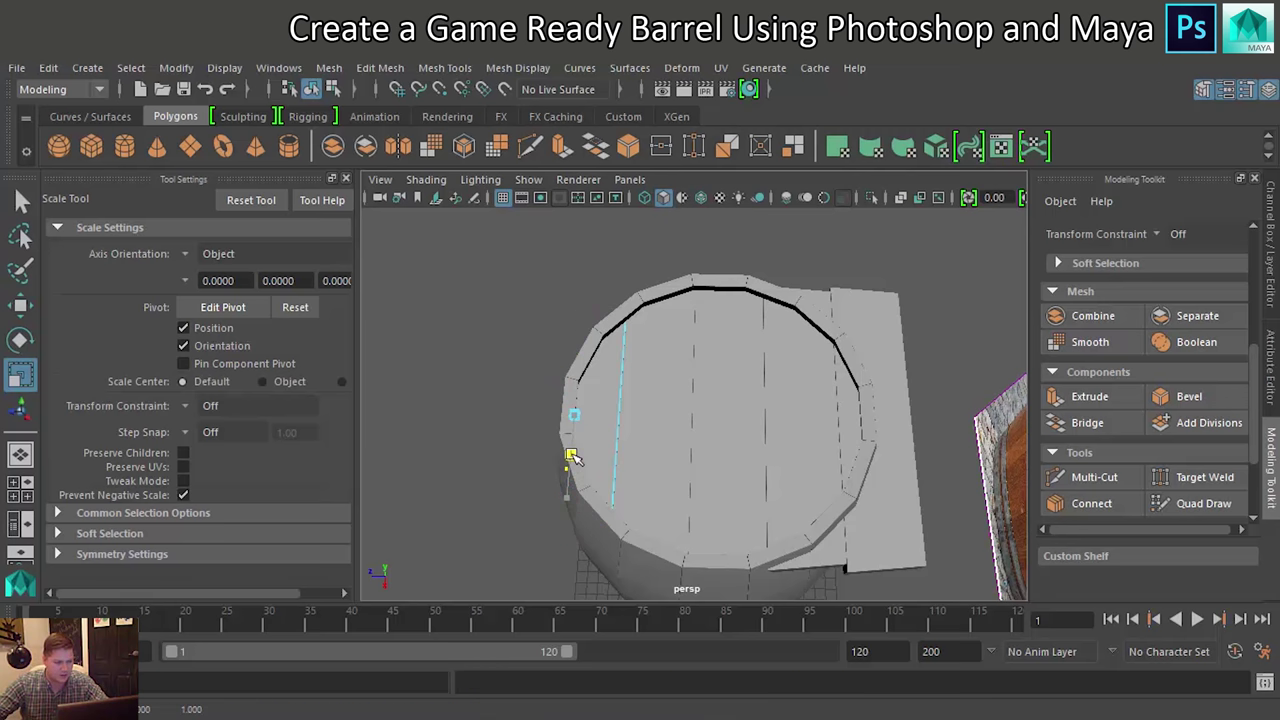
drag(575, 450, 577, 453)
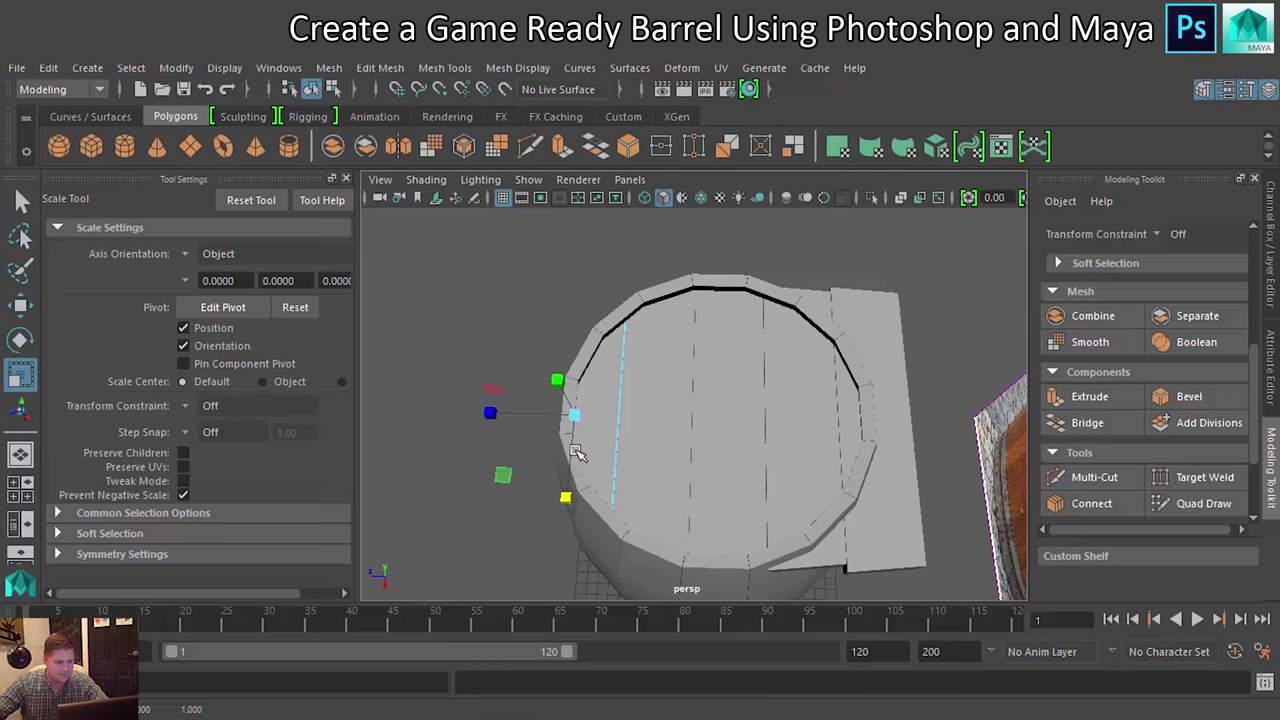
Draw the right plank's inner-edge vertices closer together
click(793, 362)
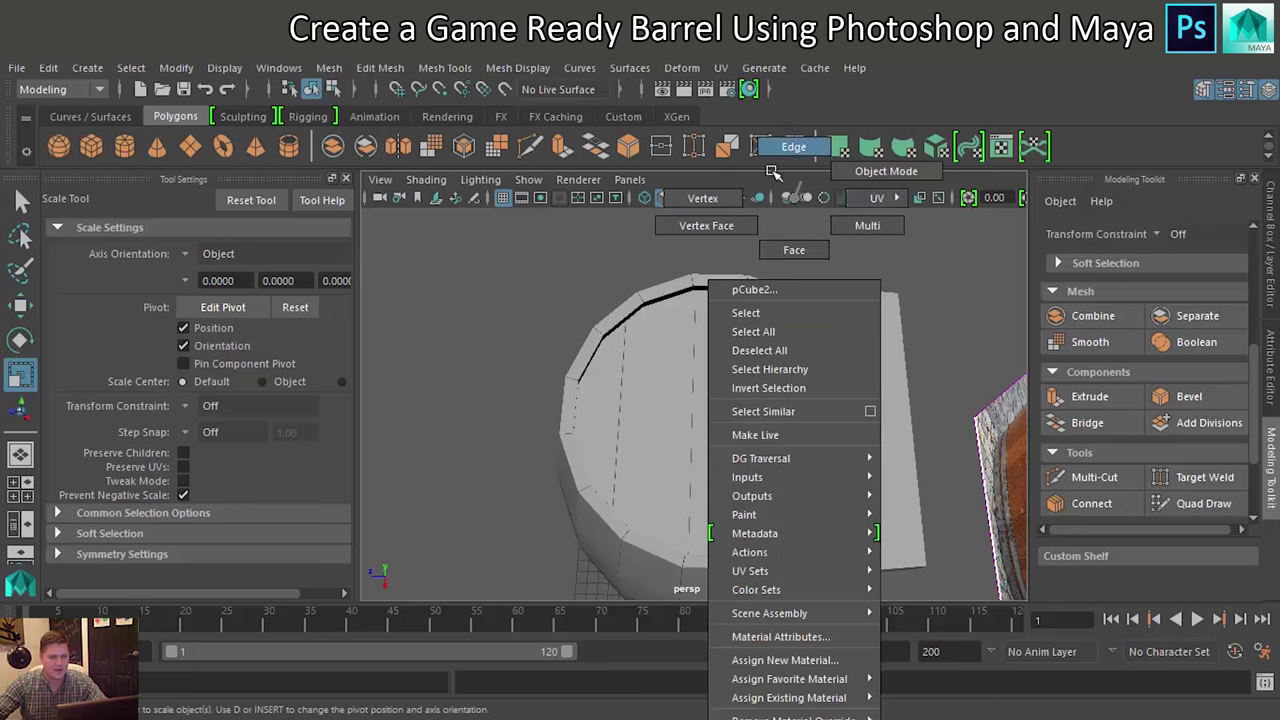
right_drag(795, 358, 795, 150)
drag(818, 262, 862, 583)
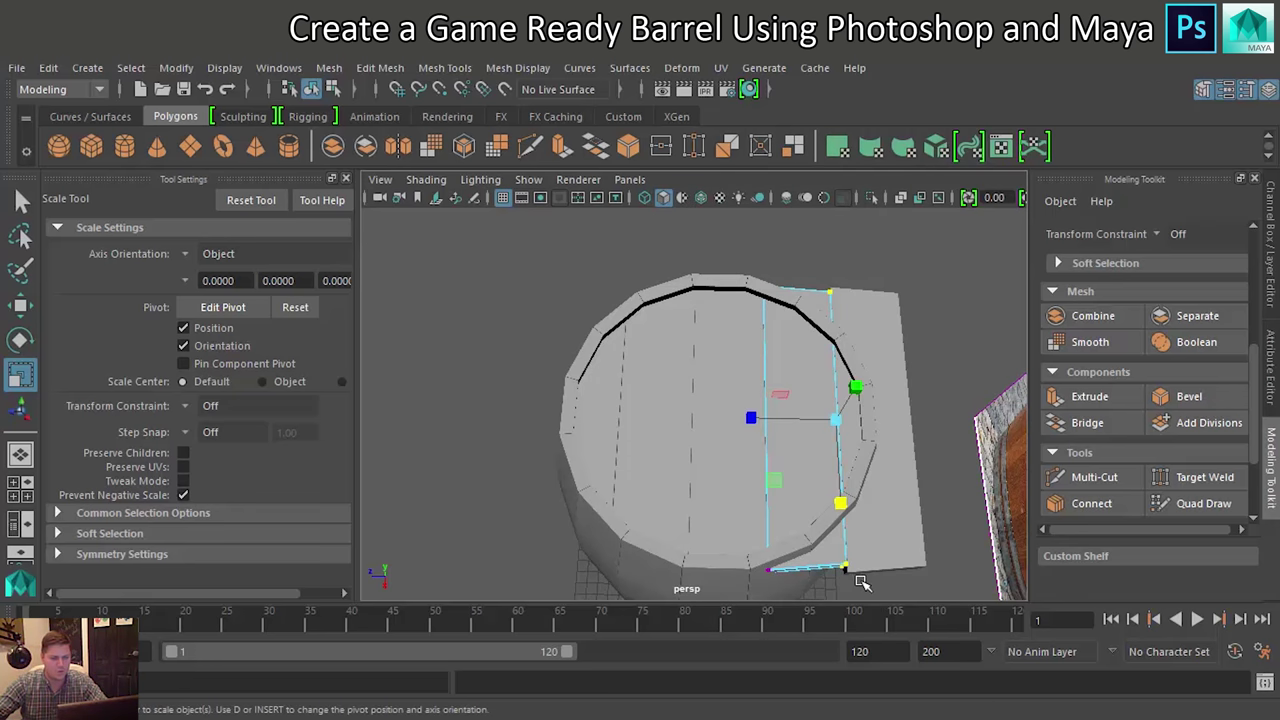
click(838, 500)
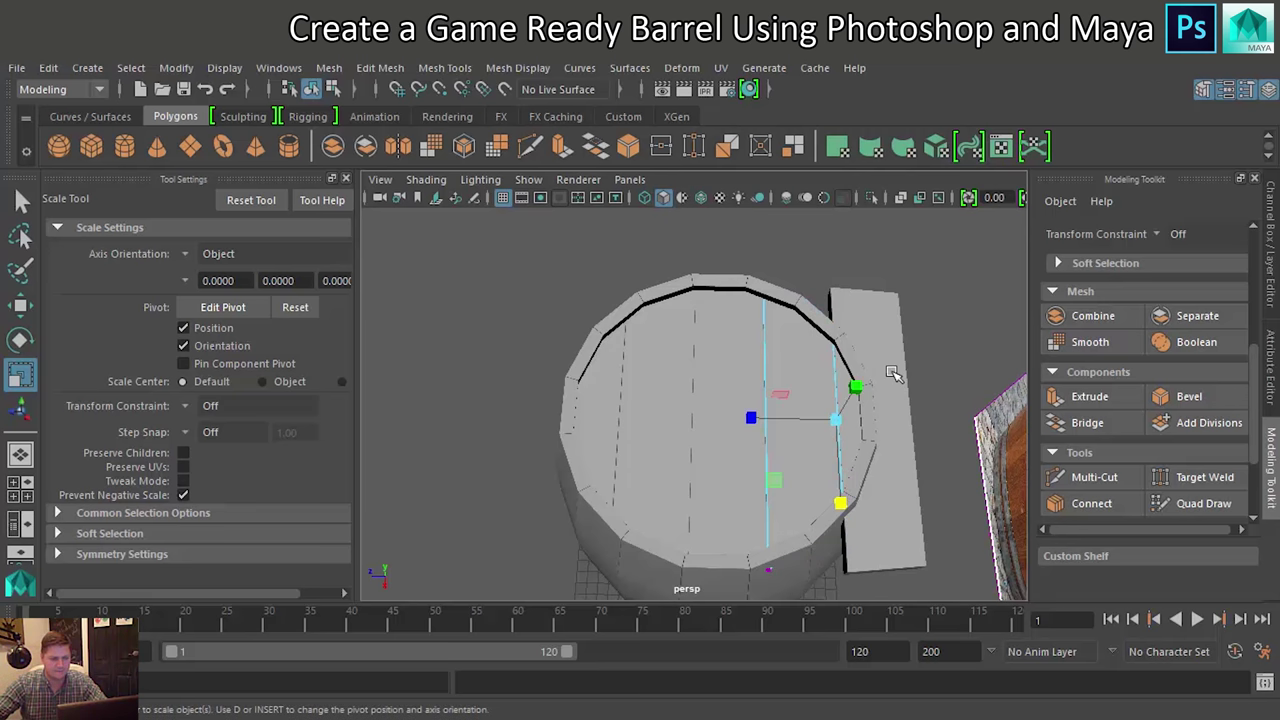
right_drag(893, 373, 800, 197)
drag(800, 250, 868, 614)
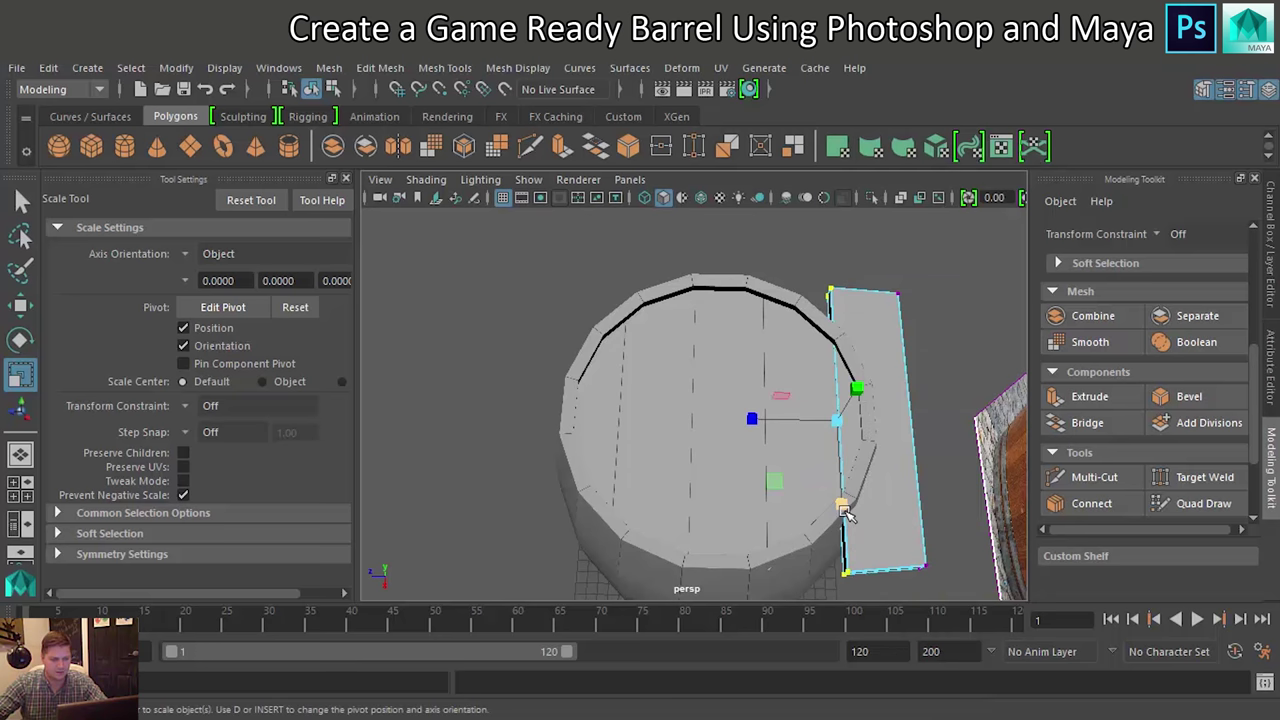
drag(846, 512, 838, 478)
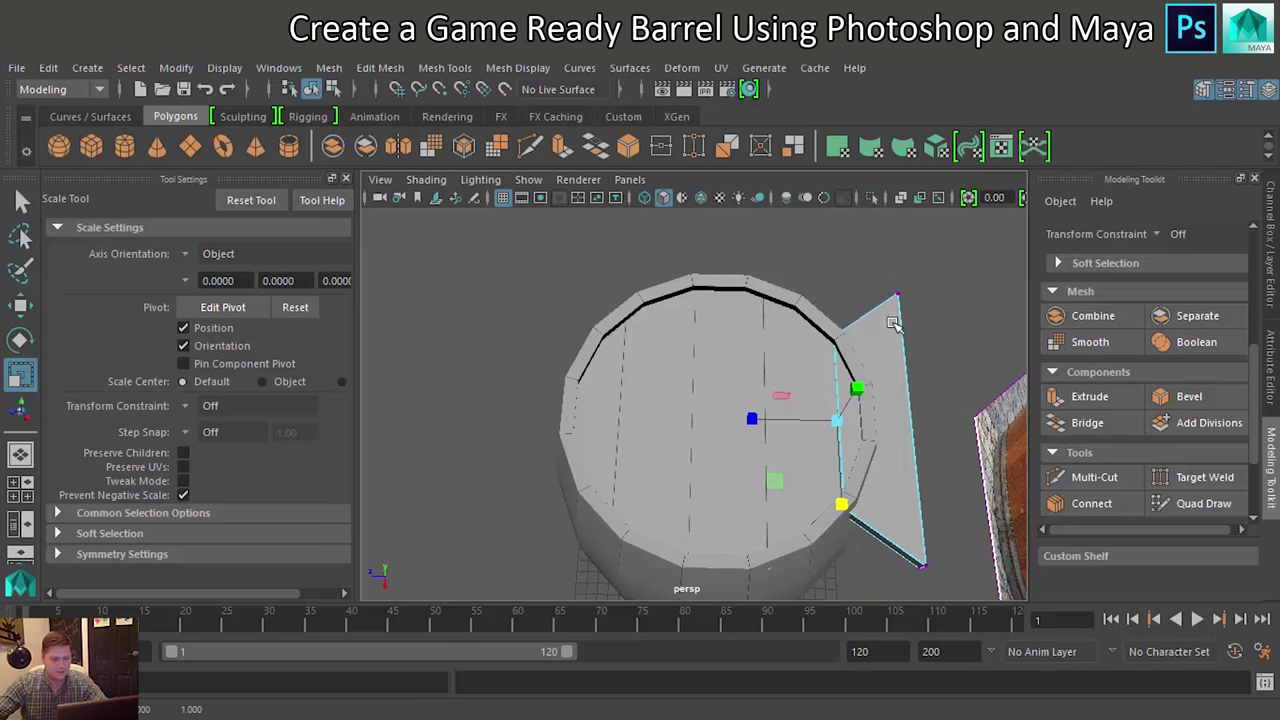
Move the right plank's outer vertices inward to the rim and shorten them vertically
drag(880, 277, 957, 597)
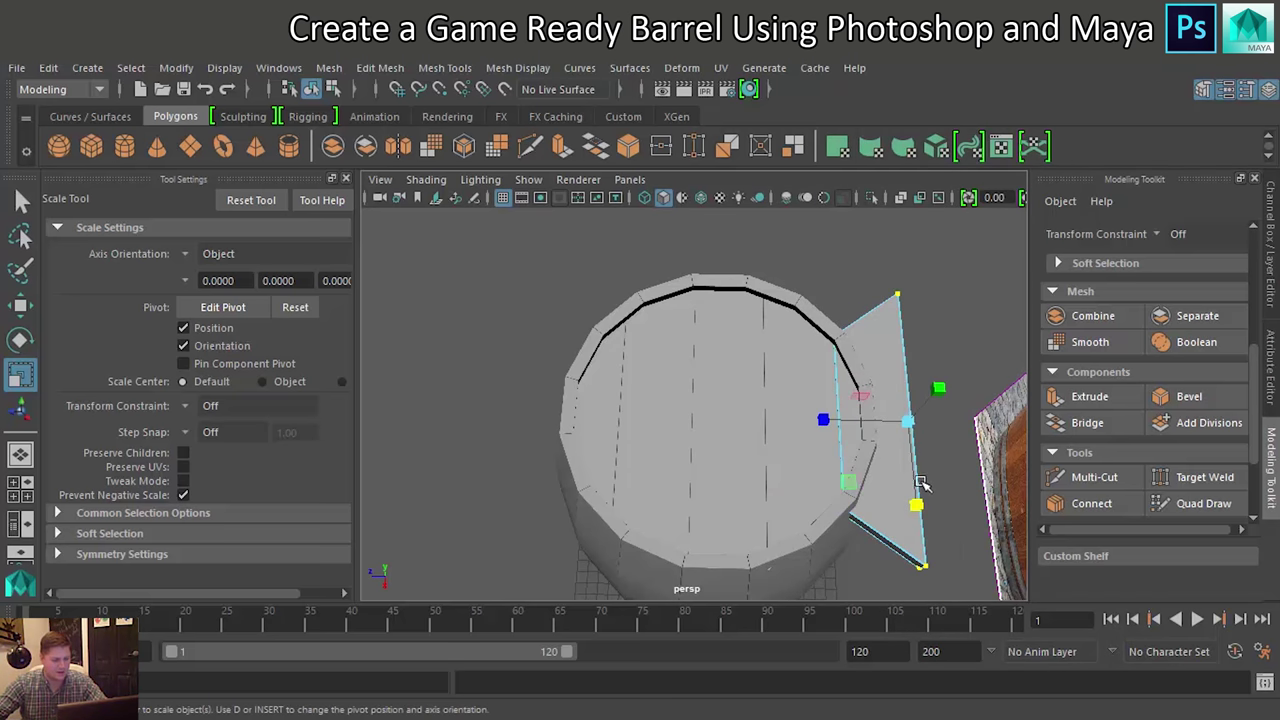
key(w)
drag(818, 422, 774, 423)
key(r)
drag(871, 503, 870, 445)
right_drag(812, 394, 880, 325)
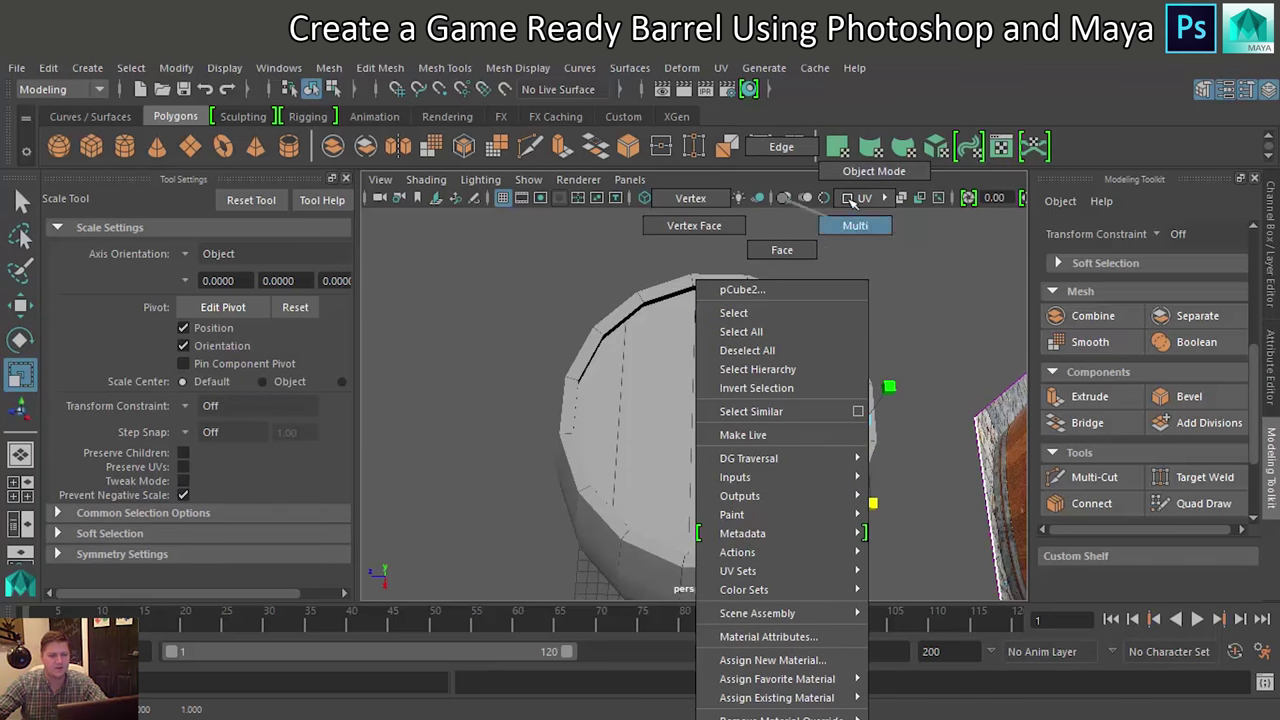
click(899, 323)
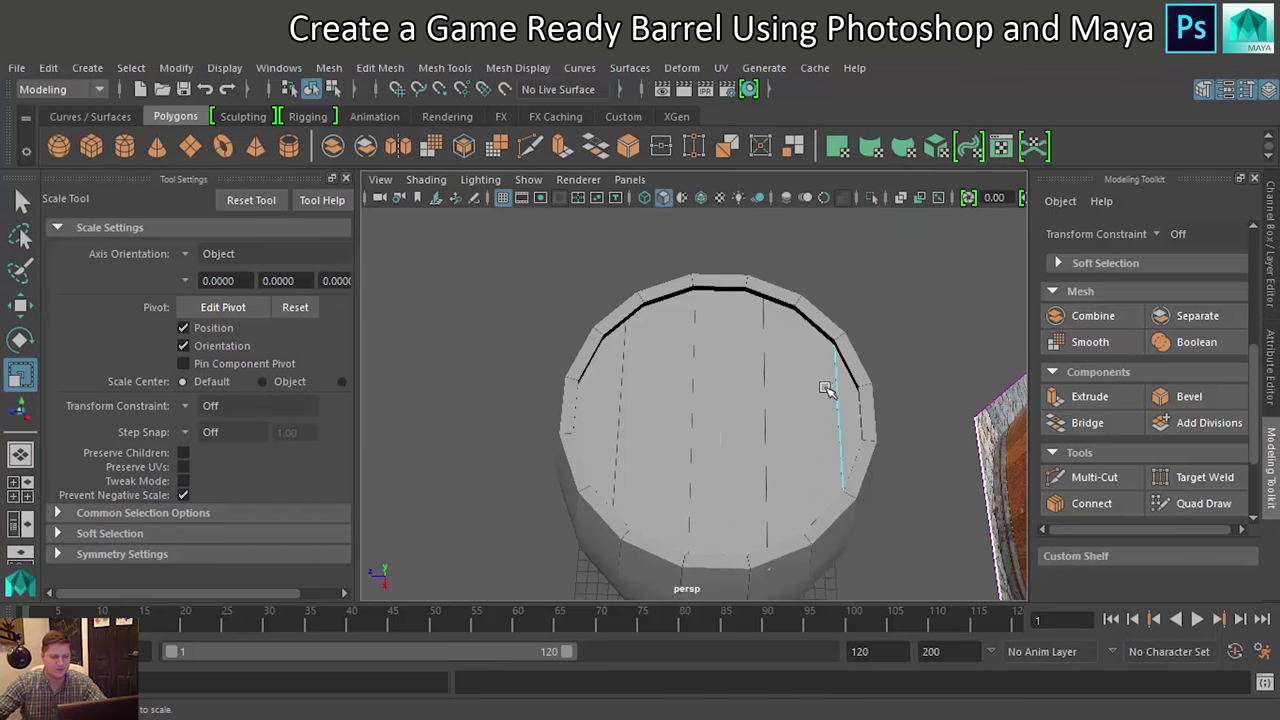
Select the plank seam edges across the barrel's top
right_drag(826, 389, 828, 321)
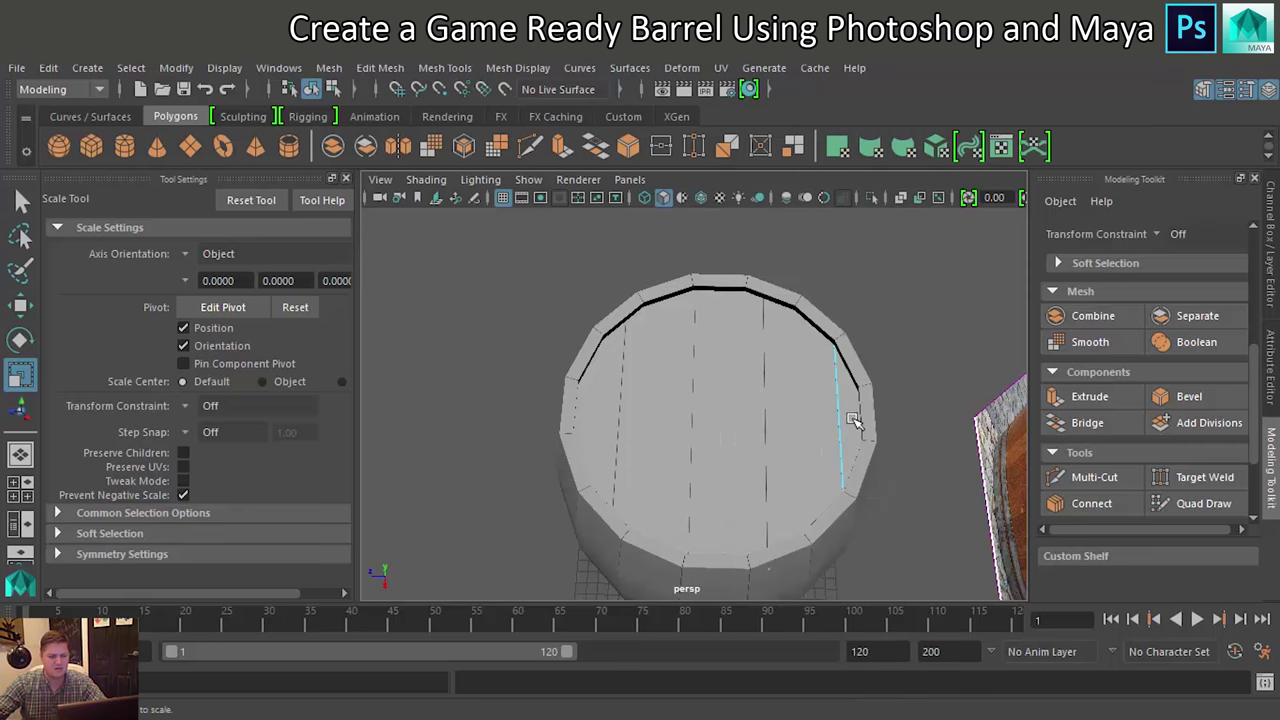
right_drag(853, 420, 935, 180)
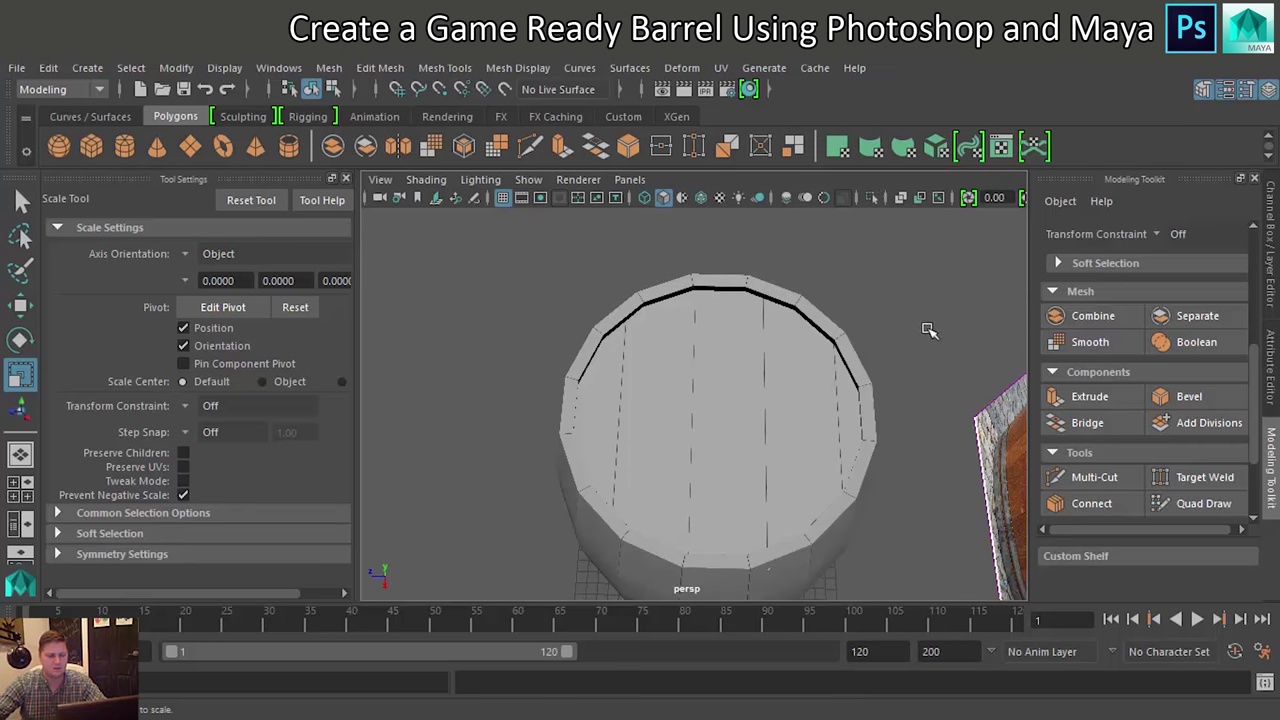
mouse_move(629, 463)
alt+mouse_down()
mouse_move(749, 423)
mouse_move(808, 459)
mouse_move(763, 477)
mouse_move(697, 474)
alt+mouse_up()
mouse_move(585, 450)
alt+mouse_down()
mouse_move(557, 429)
mouse_move(586, 414)
mouse_move(851, 389)
mouse_move(634, 403)
alt+mouse_up()
click(608, 412)
shift+click(692, 412)
shift+click(766, 410)
shift+click(840, 408)
click(848, 408)
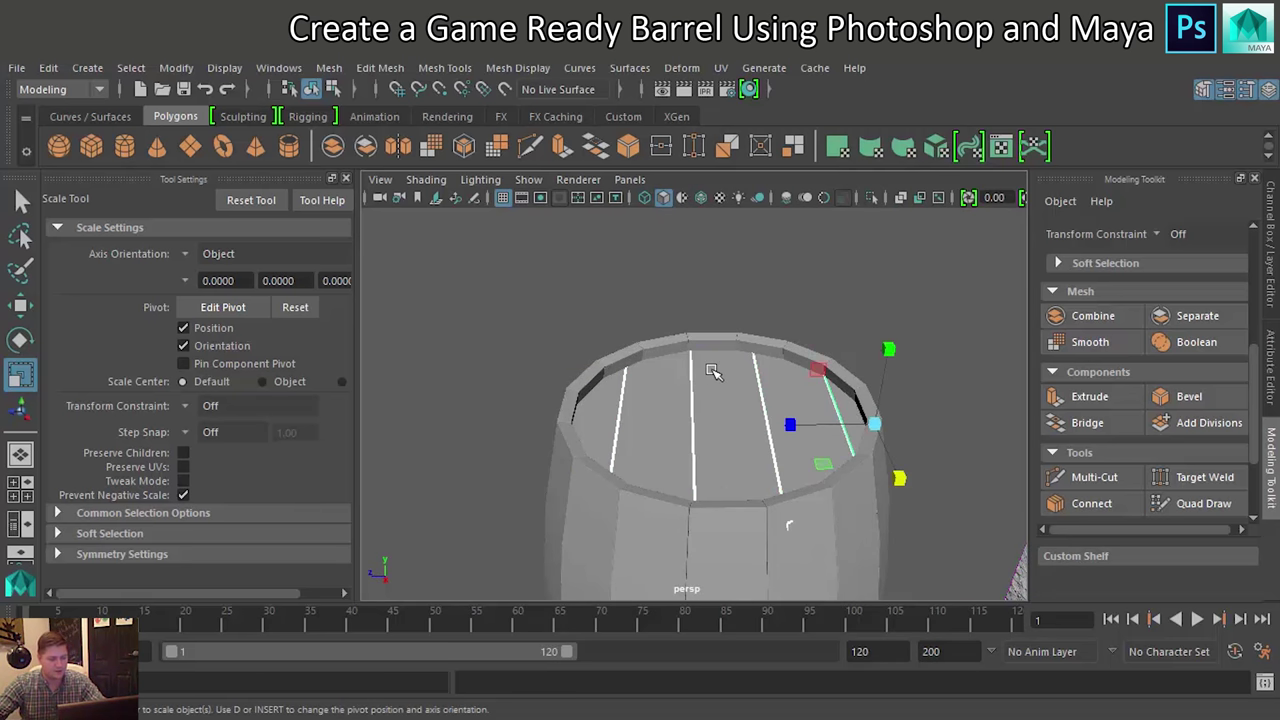
Drag the selected seam edges down along Y to form grooves between planks
alt+drag(714, 372, 714, 398)
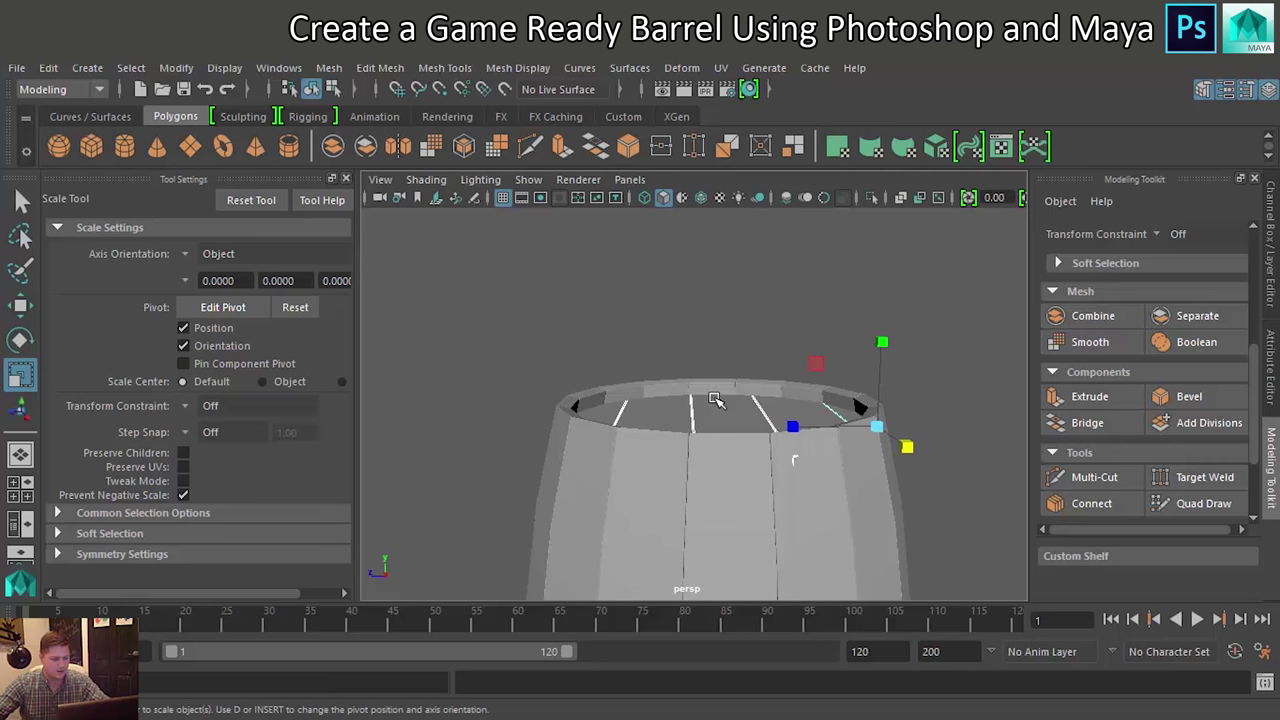
key(w)
drag(882, 343, 876, 560)
alt+drag(760, 503, 790, 470)
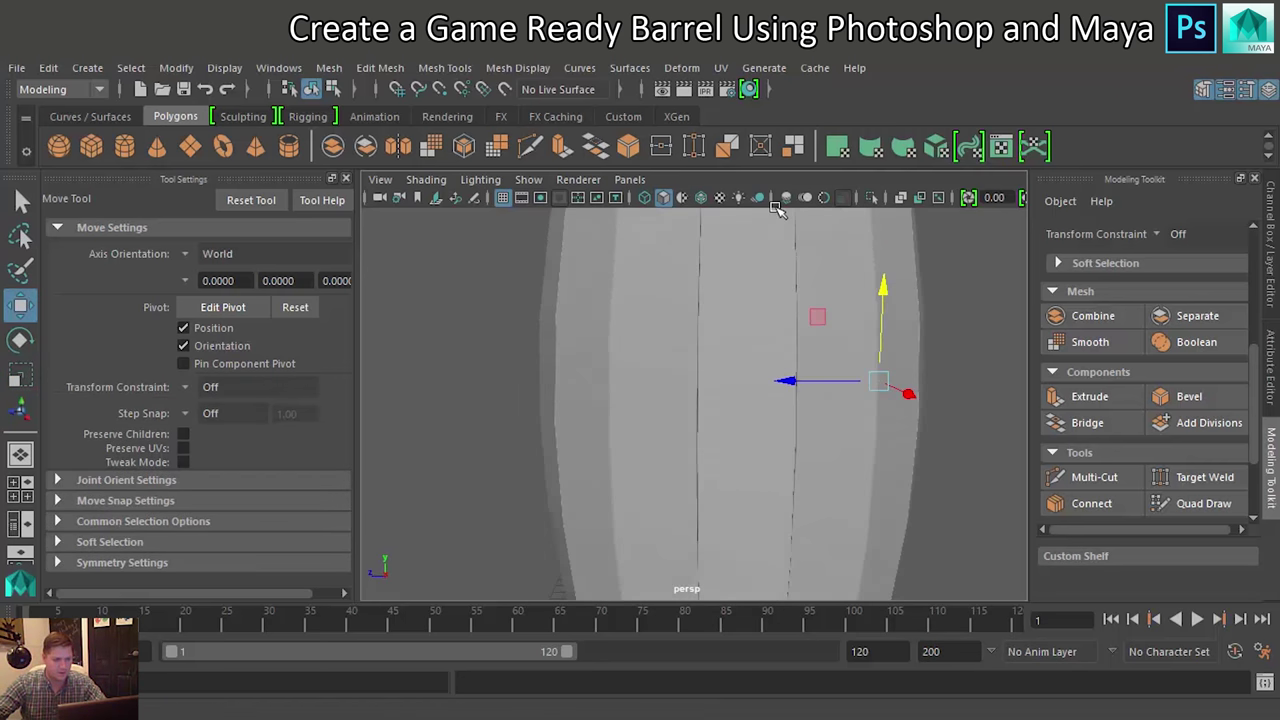
mouse_move(886, 273)
mouse_down()
mouse_move(888, 425)
mouse_move(791, 366)
mouse_move(786, 223)
mouse_move(837, 249)
mouse_move(833, 371)
mouse_move(838, 346)
mouse_move(800, 370)
mouse_move(794, 300)
mouse_move(828, 286)
mouse_move(830, 268)
mouse_move(815, 262)
mouse_up()
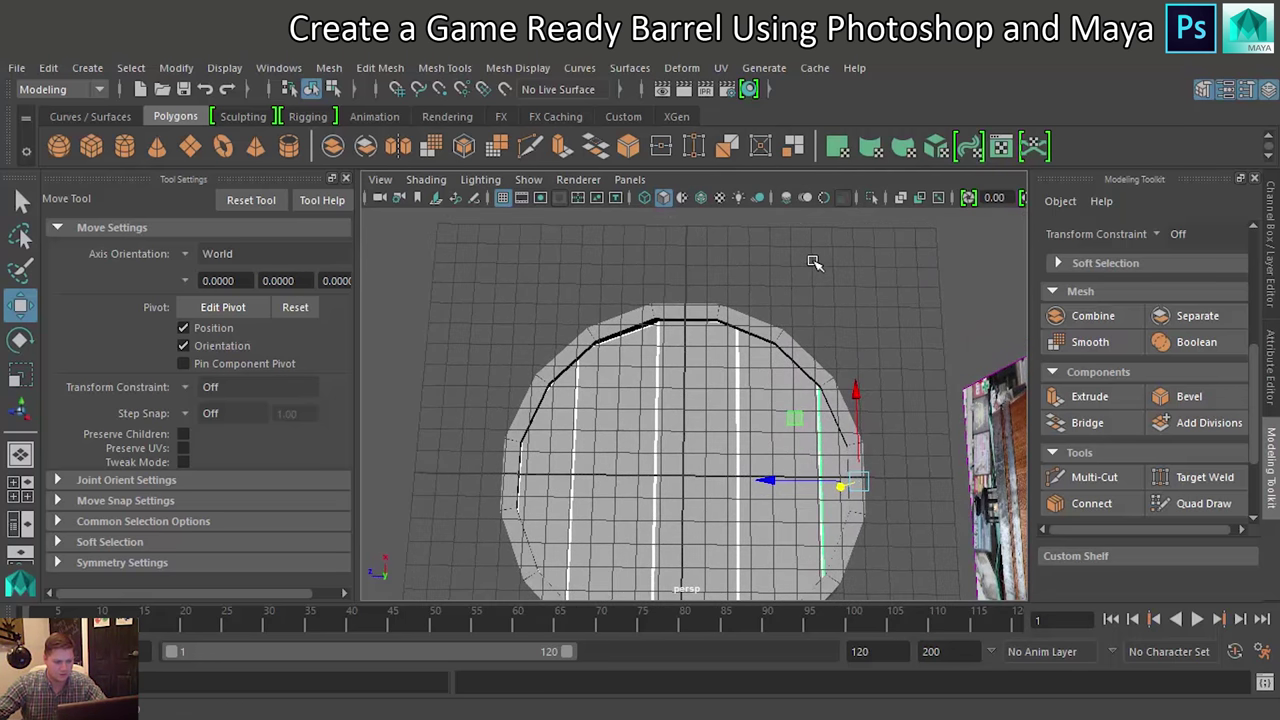
scroll(557, 443, up, 3)
scroll(694, 400, up, 2)
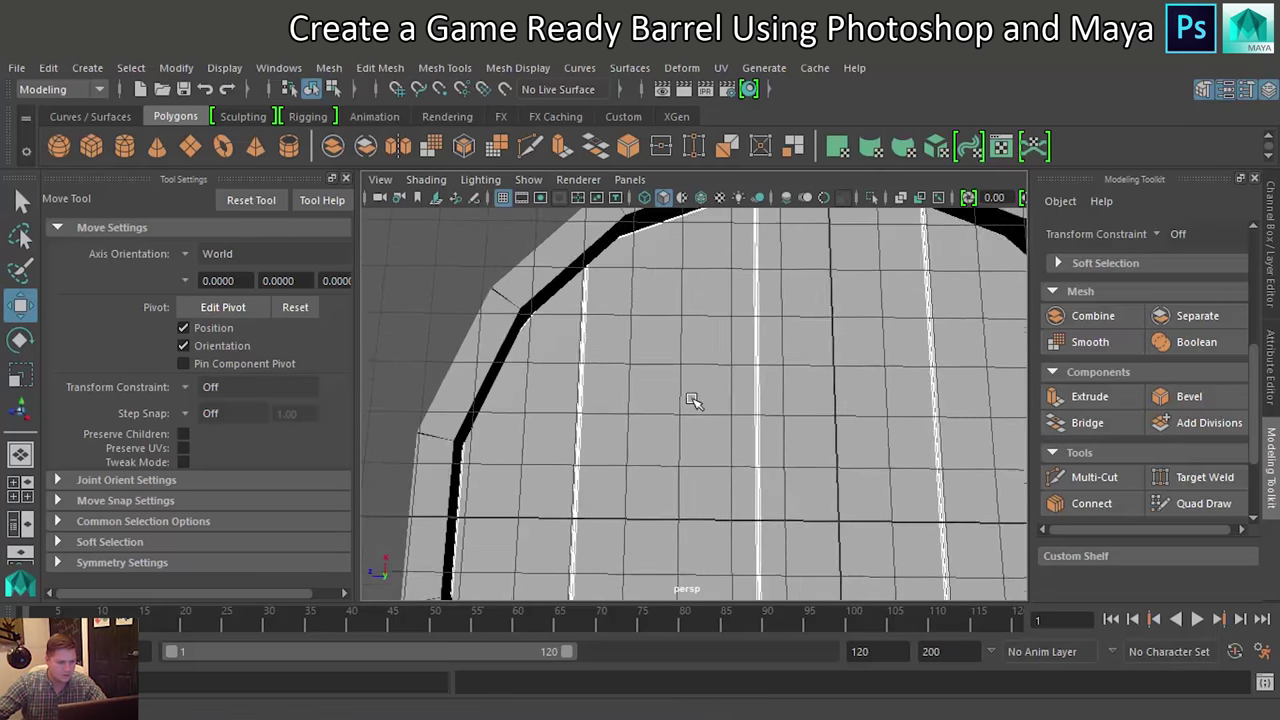
scroll(655, 395, up, 1)
right_drag(537, 430, 480, 215)
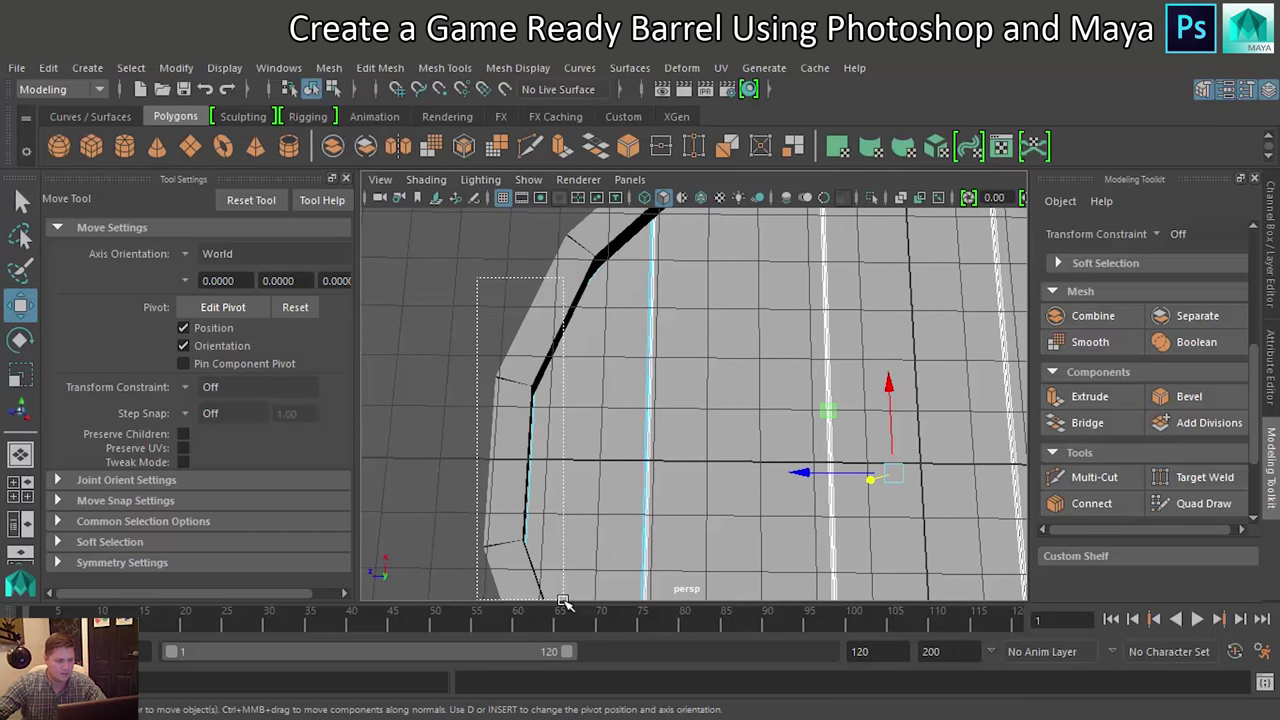
double_click(532, 462)
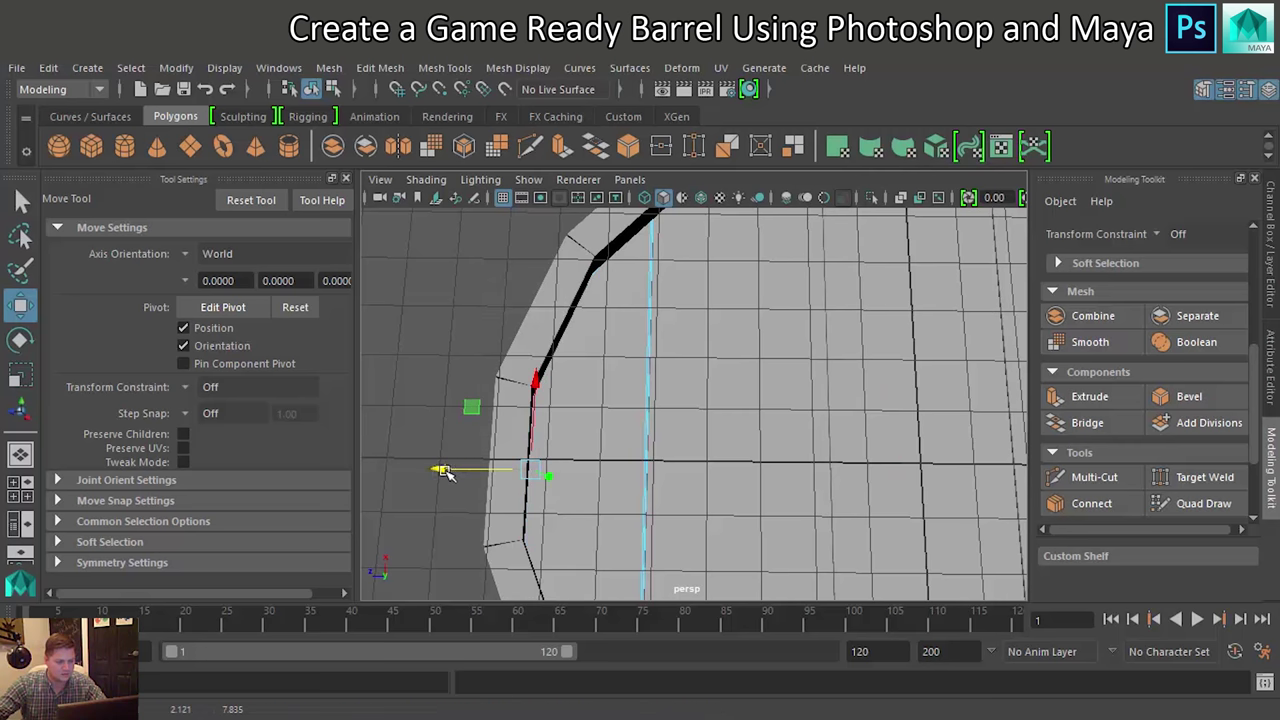
scroll(640, 398, down, 4)
scroll(690, 385, down, 1)
alt+drag(690, 385, 700, 402)
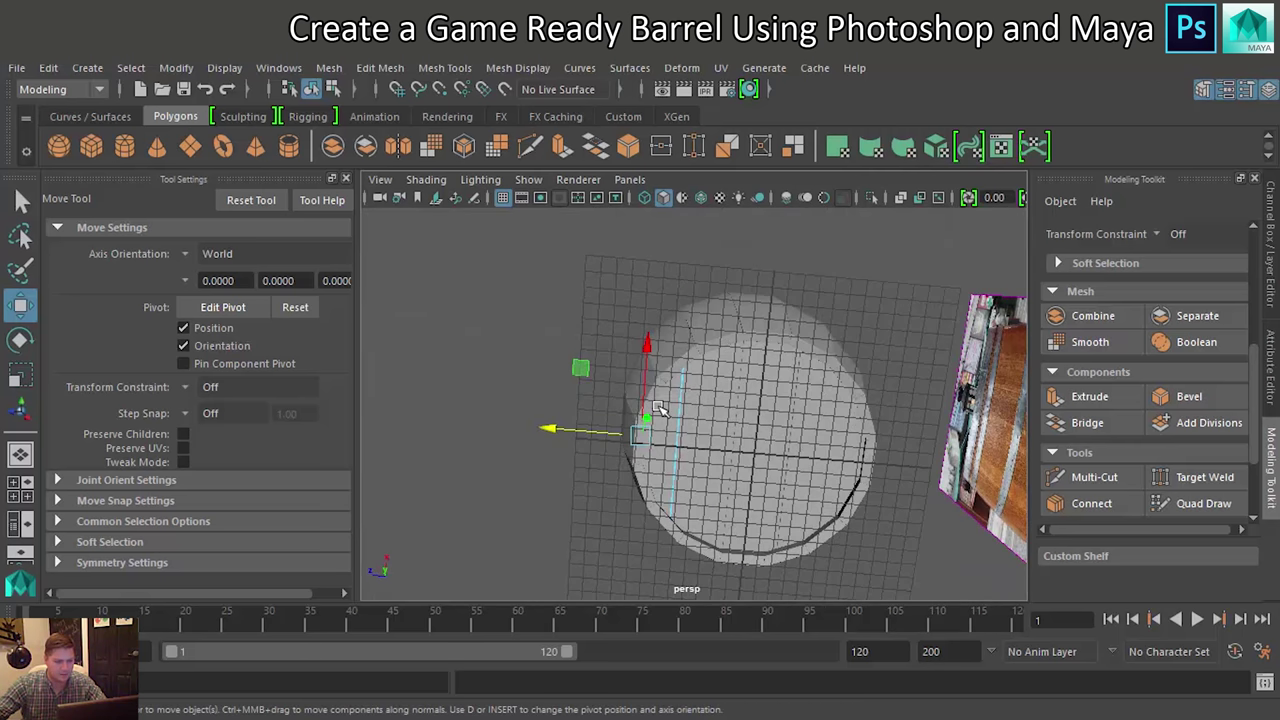
right_drag(680, 235, 750, 172)
mouse_move(720, 300)
alt+mouse_down()
mouse_move(744, 497)
mouse_move(737, 571)
alt+mouse_up()
right_drag(706, 290, 744, 177)
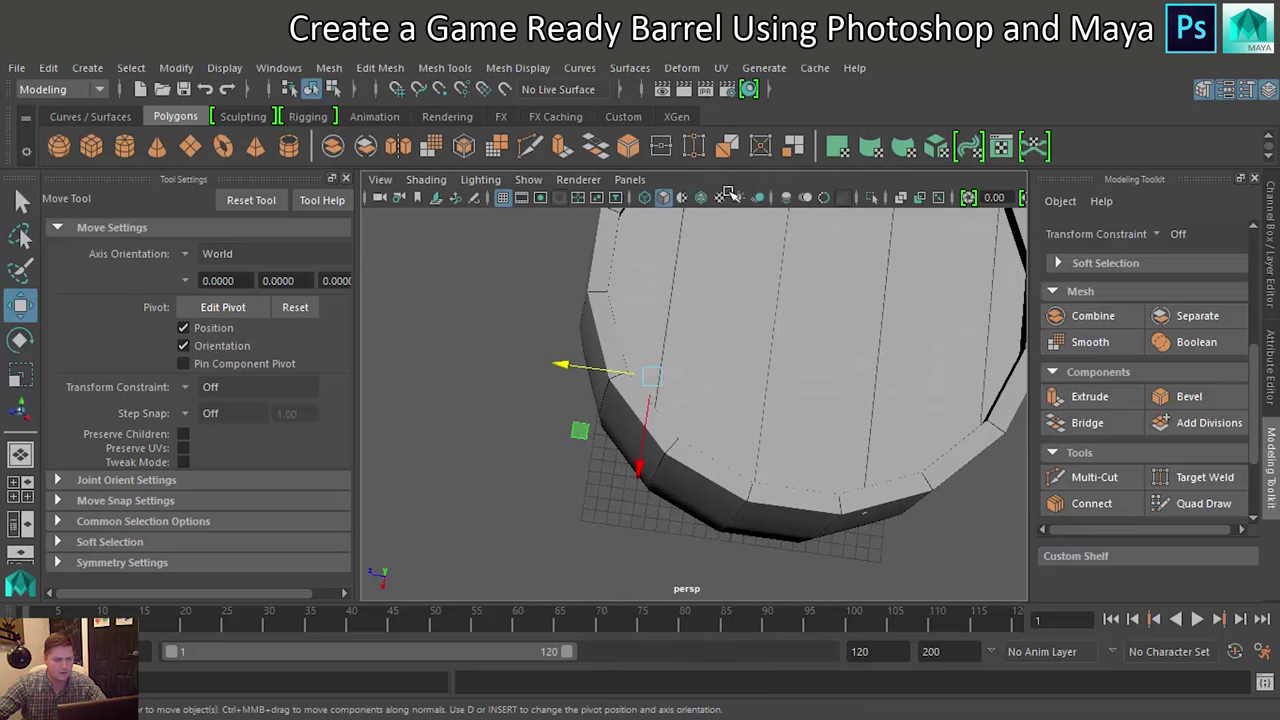
click(630, 260)
mouse_move(752, 290)
alt+mouse_down()
mouse_move(634, 323)
mouse_move(657, 329)
alt+mouse_up()
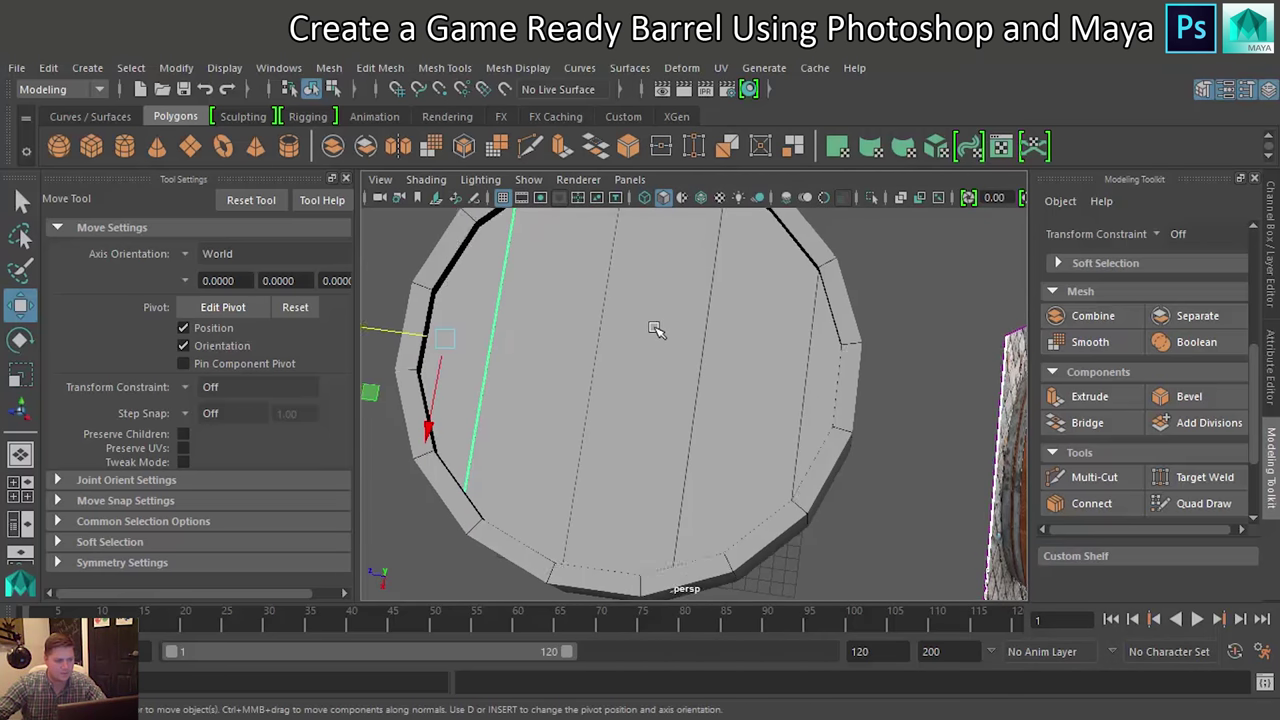
scroll(640, 325, down, 5)
shift+click(652, 330)
click(730, 346)
click(770, 367)
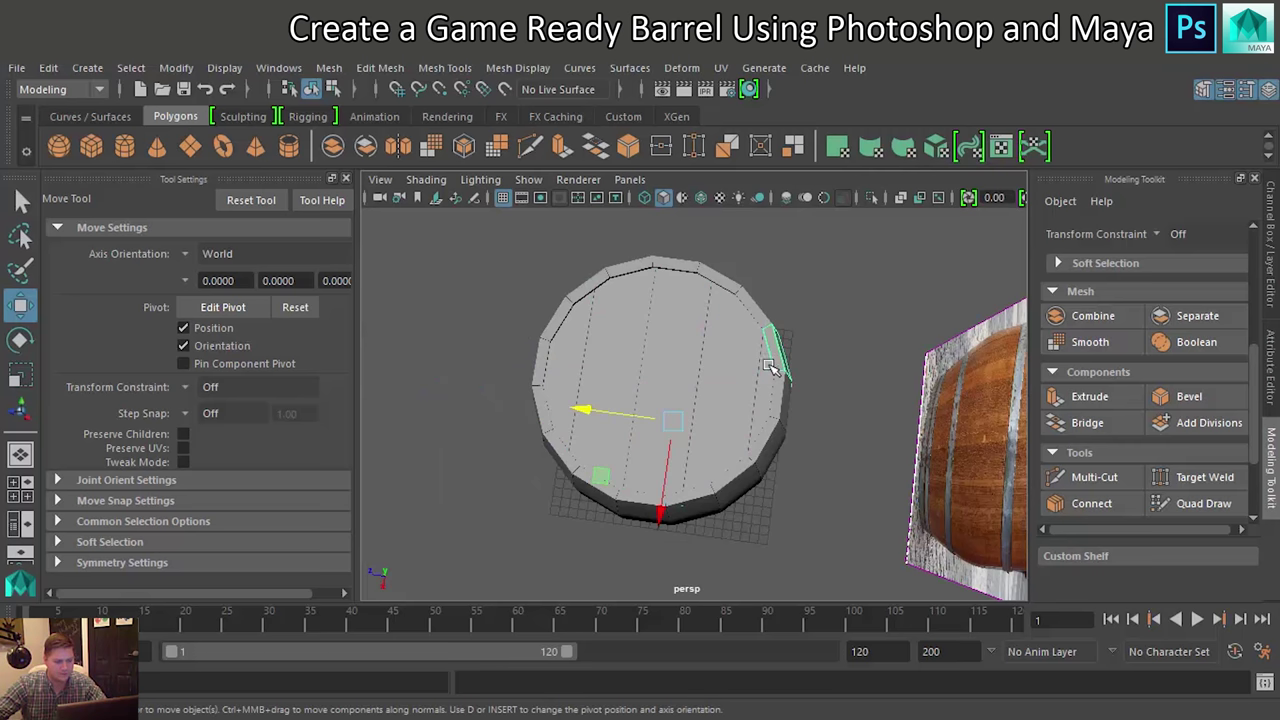
alt+drag(770, 425, 767, 370)
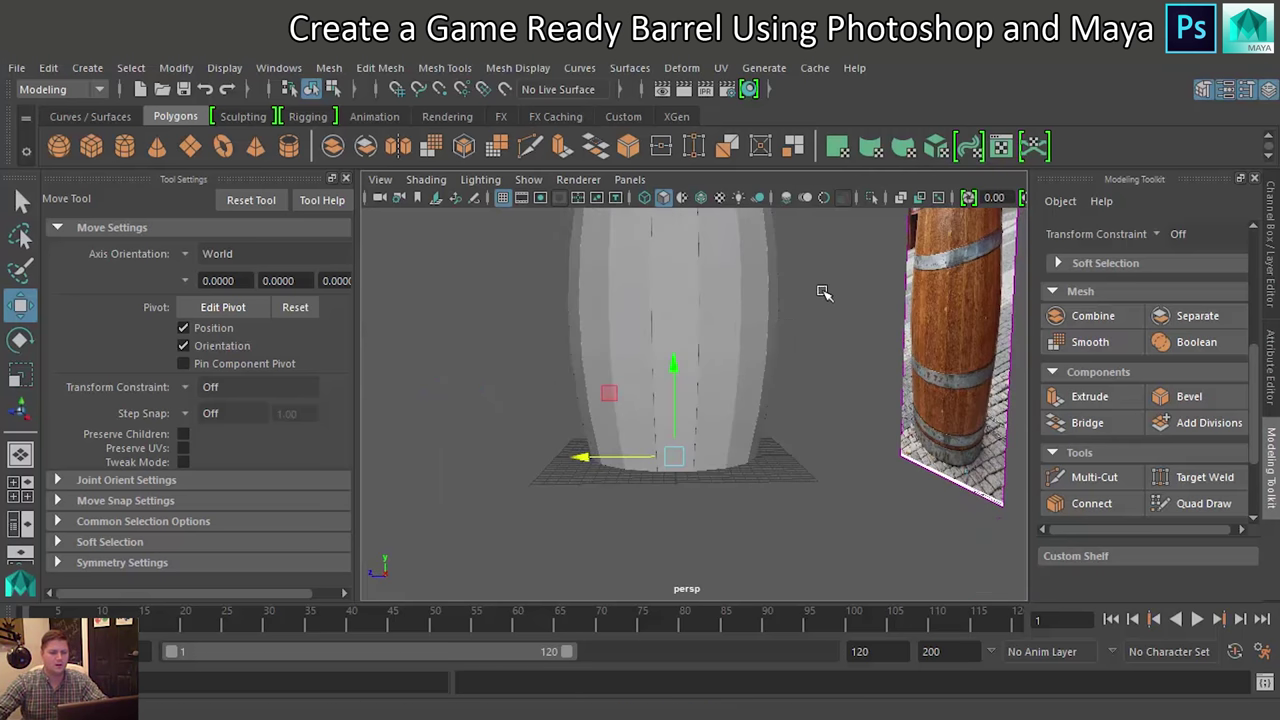
scroll(767, 370, down, 3)
alt+drag(770, 420, 736, 387)
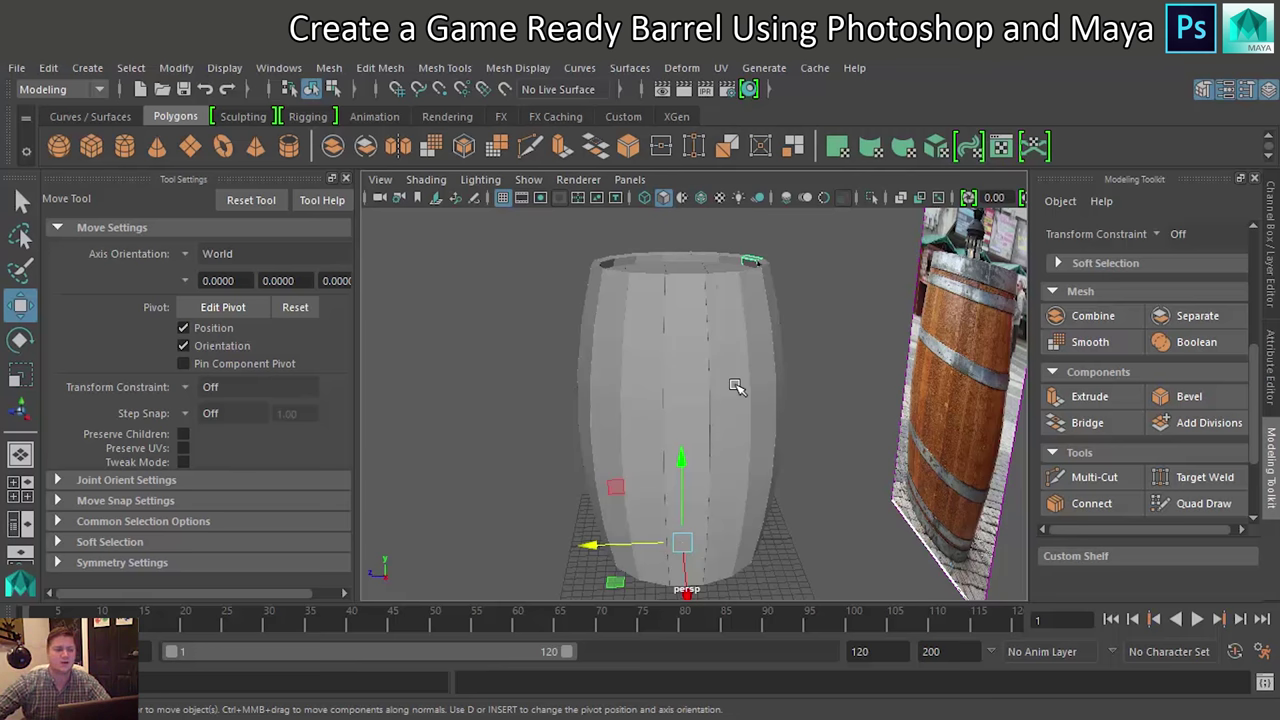
click(801, 290)
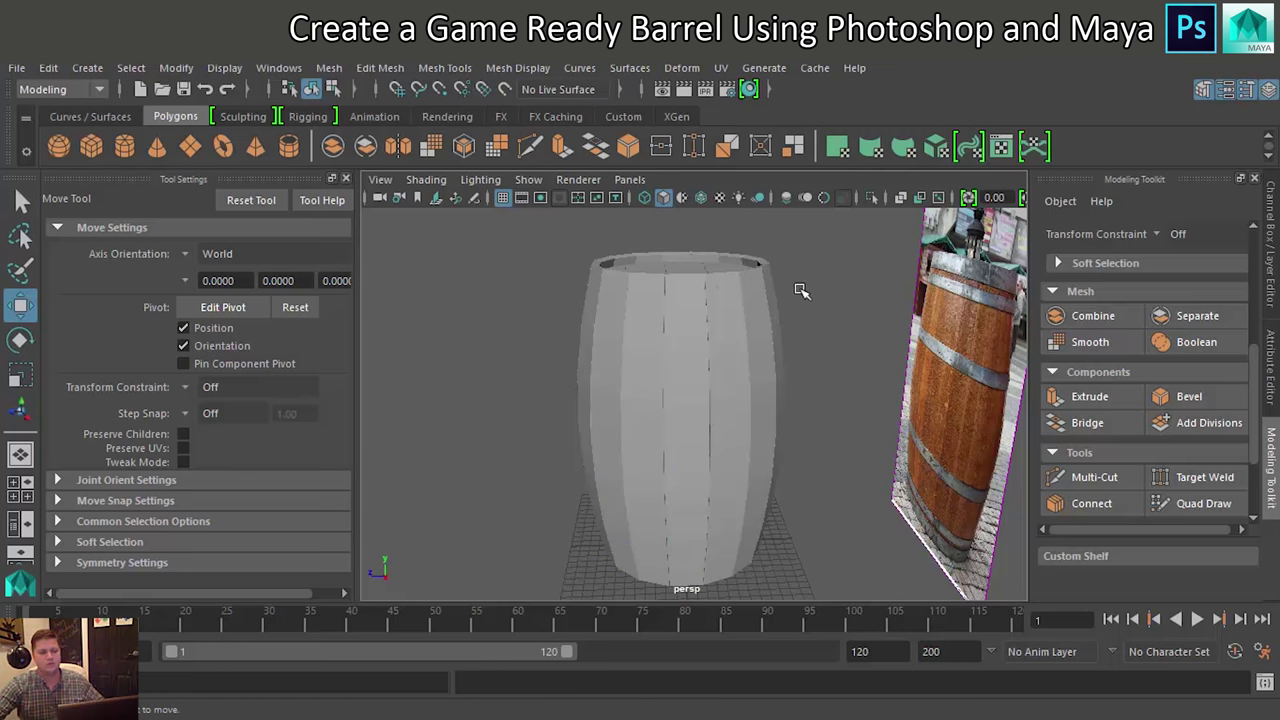
Create a polygon pipe and scale it up around the barrel's base
click(292, 148)
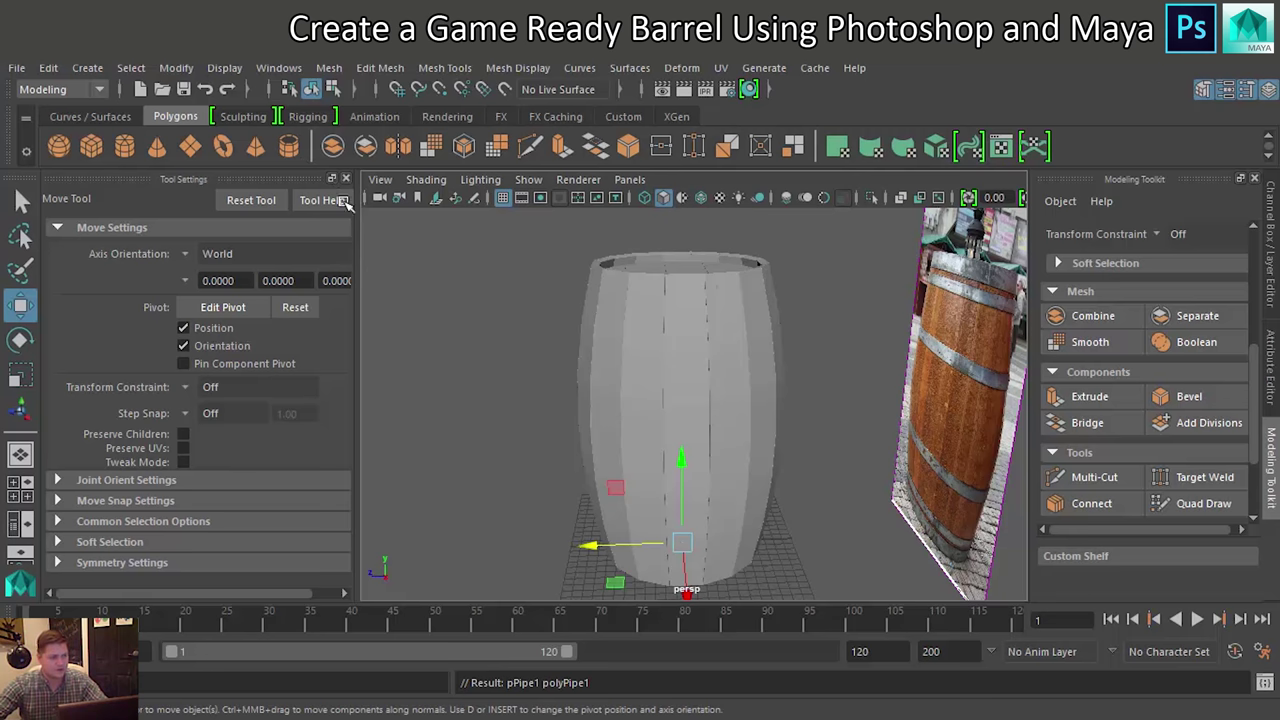
key(r)
drag(681, 542, 955, 510)
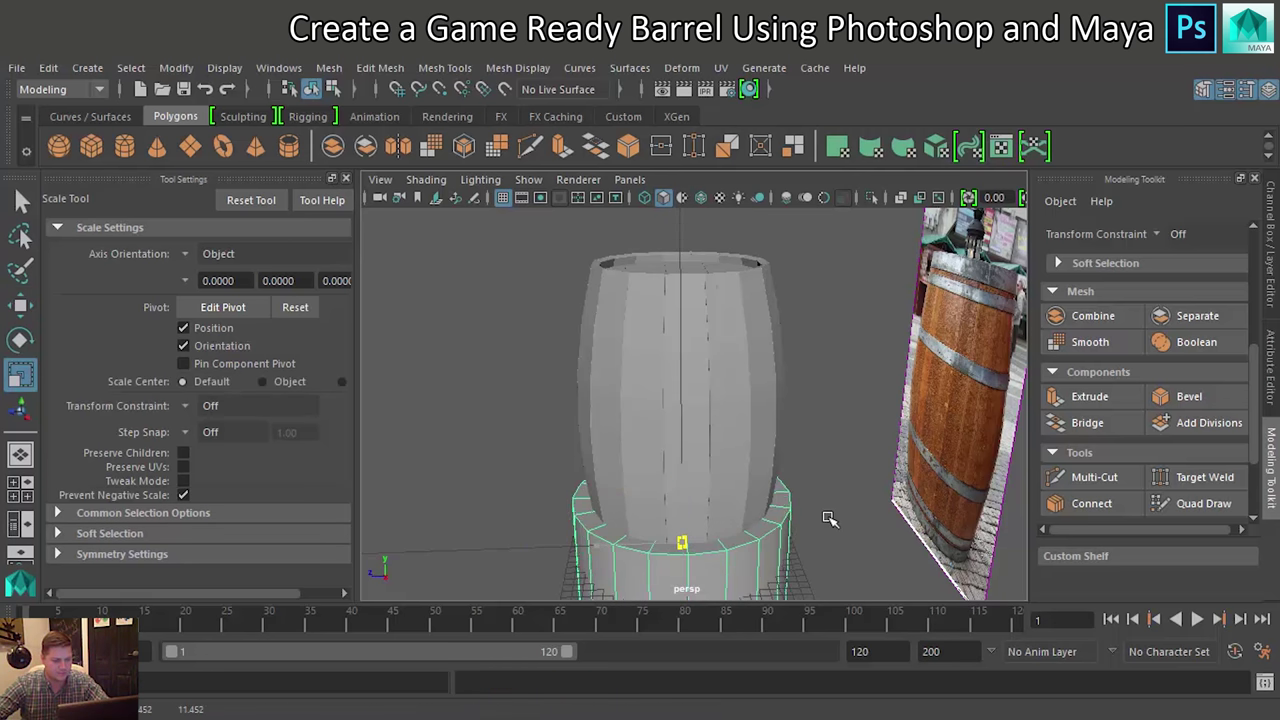
drag(955, 510, 955, 493)
scroll(945, 492, down, 3)
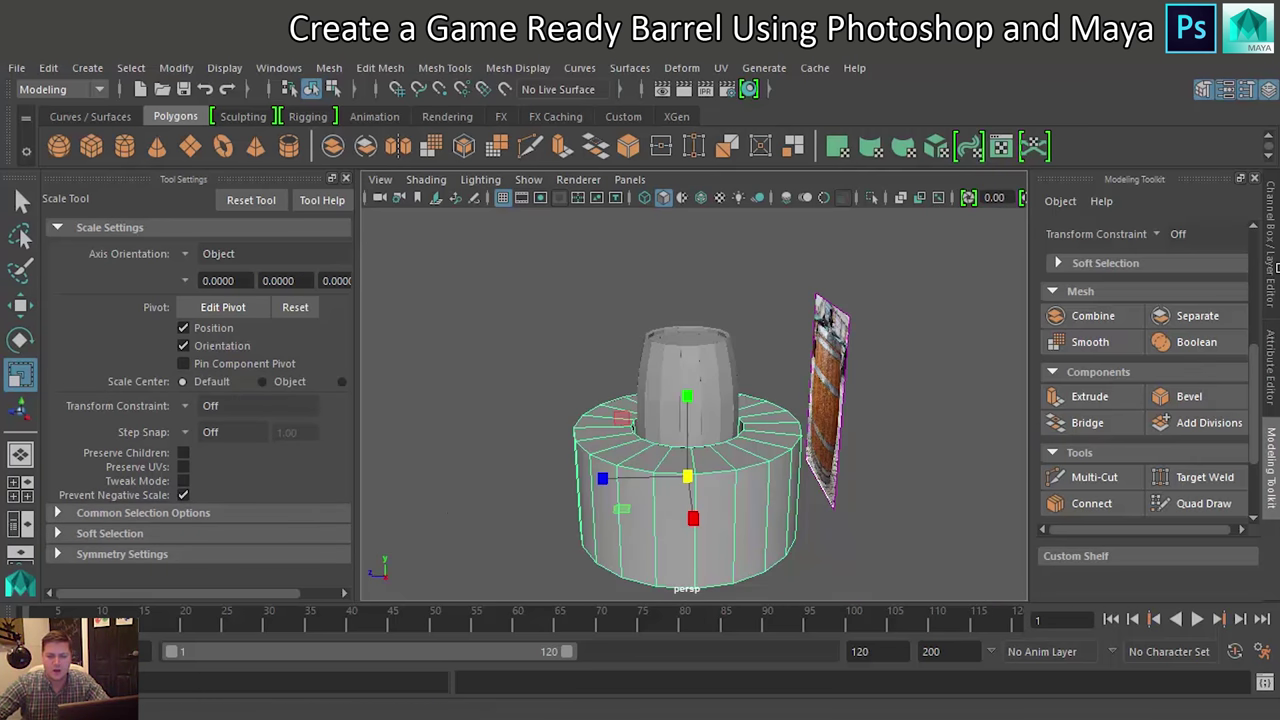
Lower the polyPipe1 Thickness to 0.1 in the Channel Box
click(1272, 230)
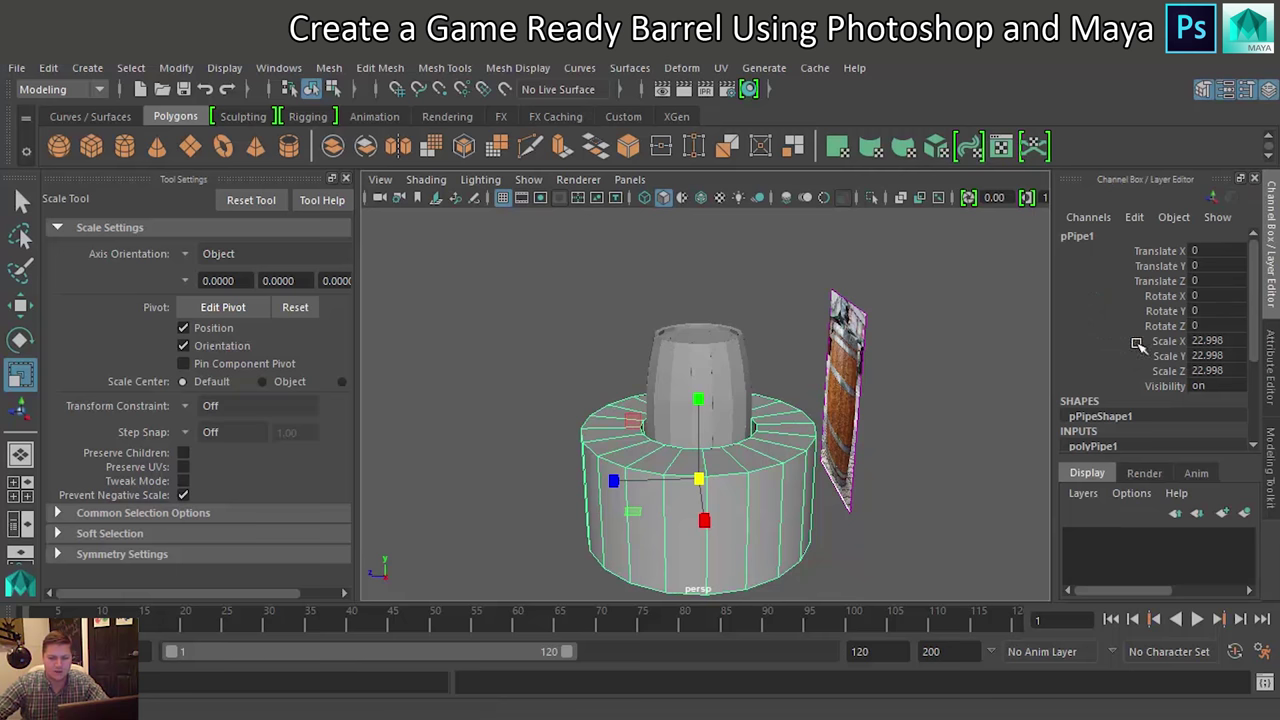
scroll(1138, 344, down, 3)
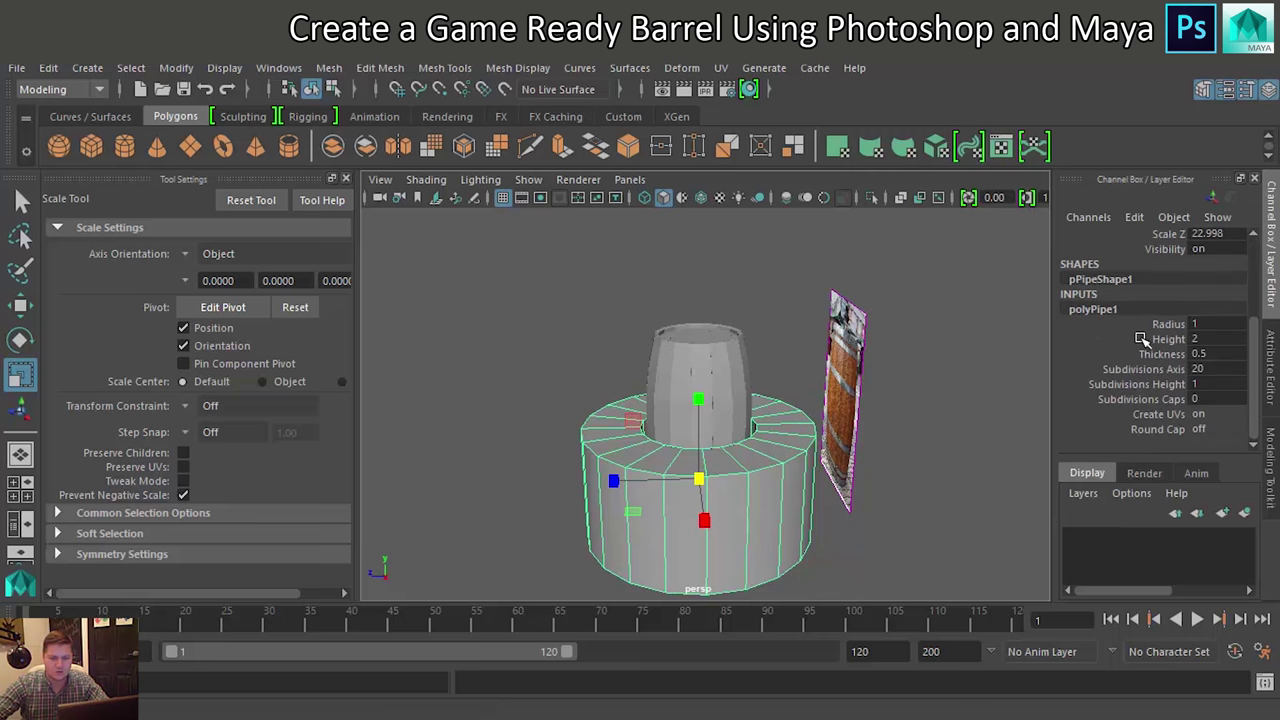
click(1082, 306)
click(1110, 414)
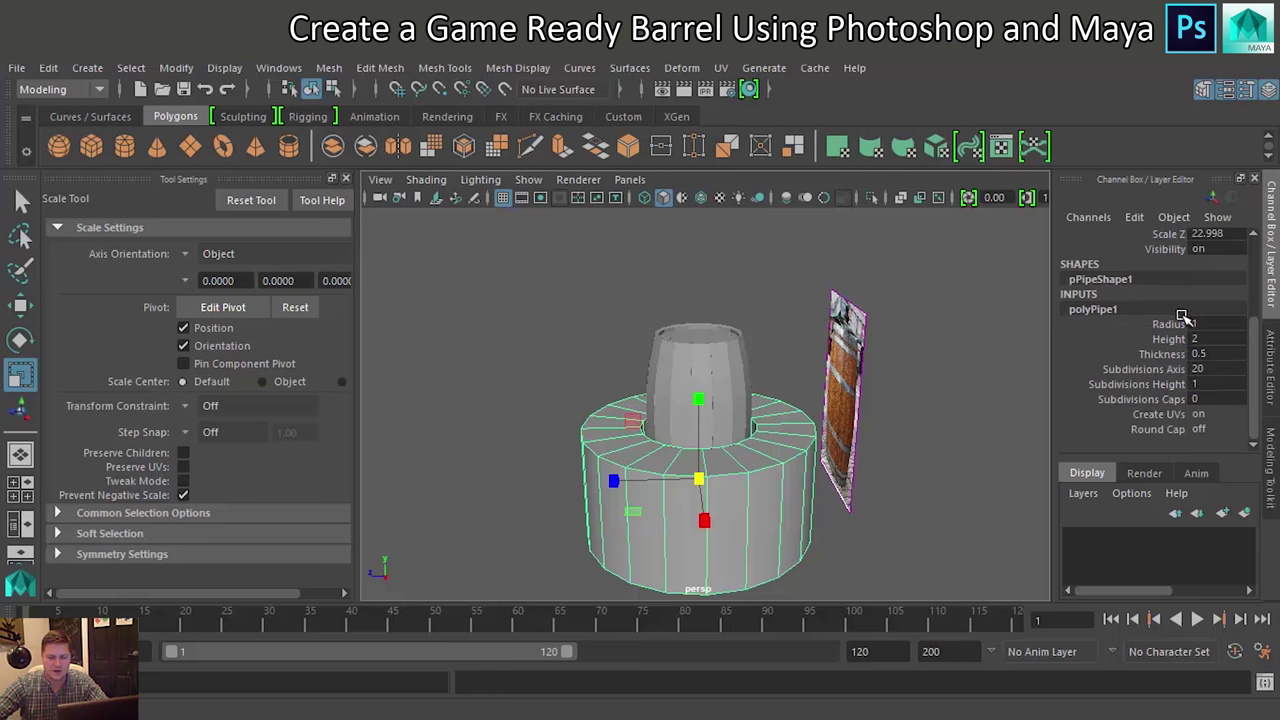
click(1160, 354)
middle_drag(1036, 366, 1027, 364)
Scale the pipe down in Y to flatten it into a low ring
key(r)
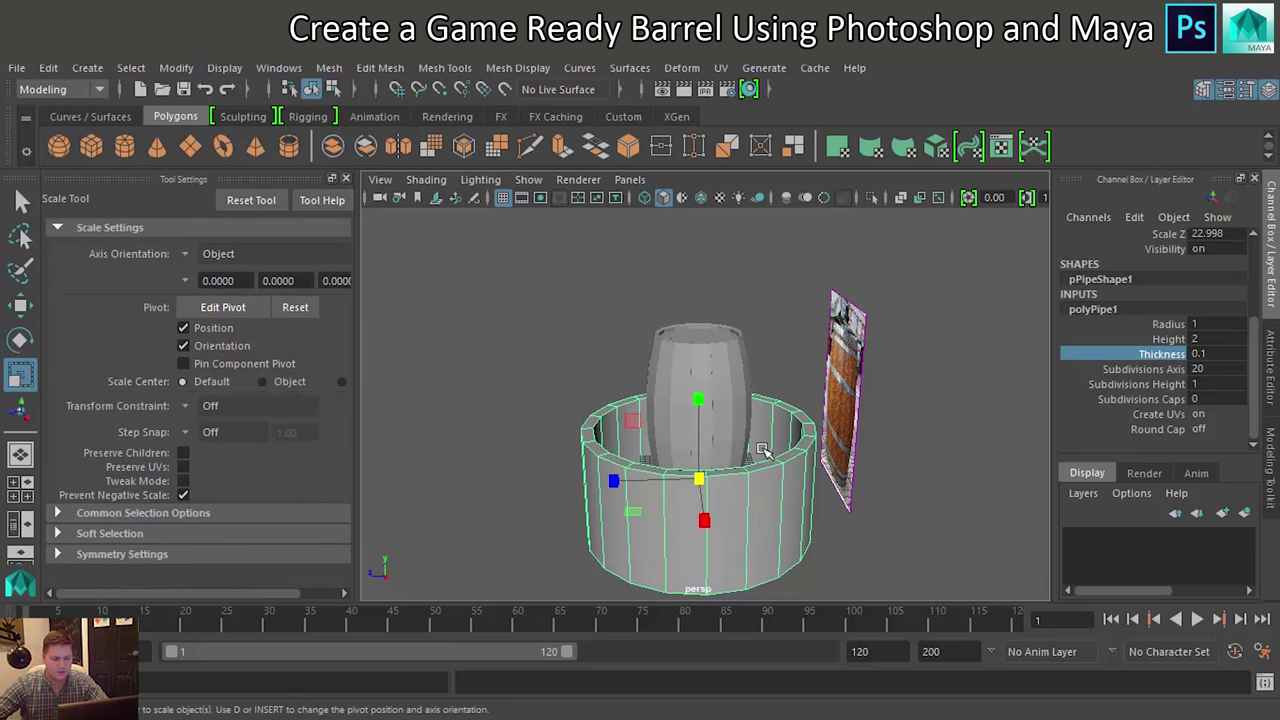
drag(703, 403, 703, 465)
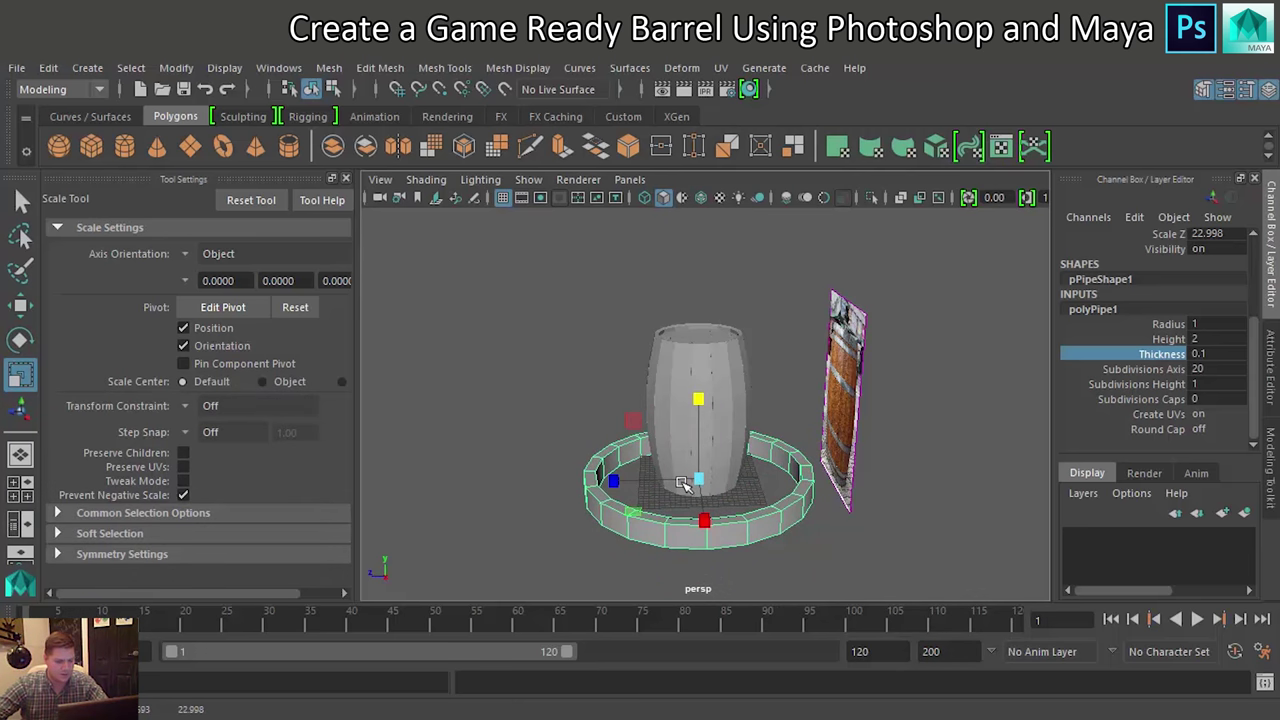
key(space)
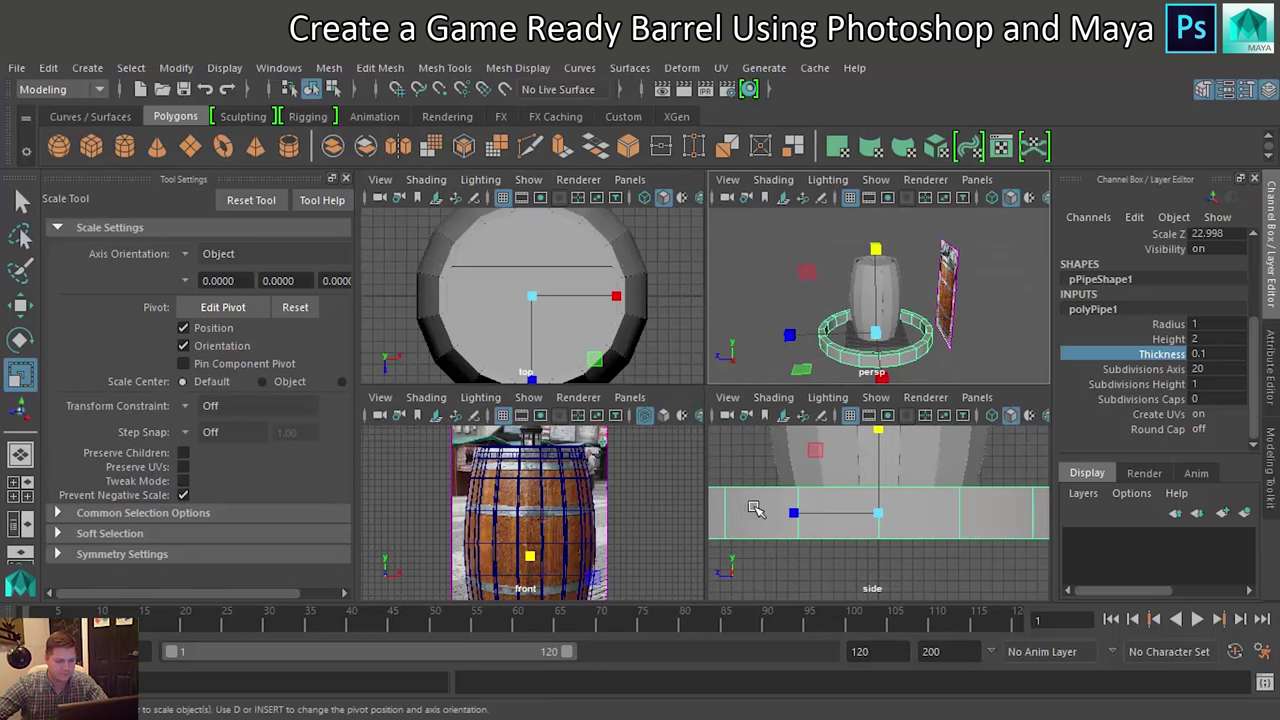
In the maximized front view, raise the ring toward the barrel's base
key(space)
scroll(570, 512, down, 1)
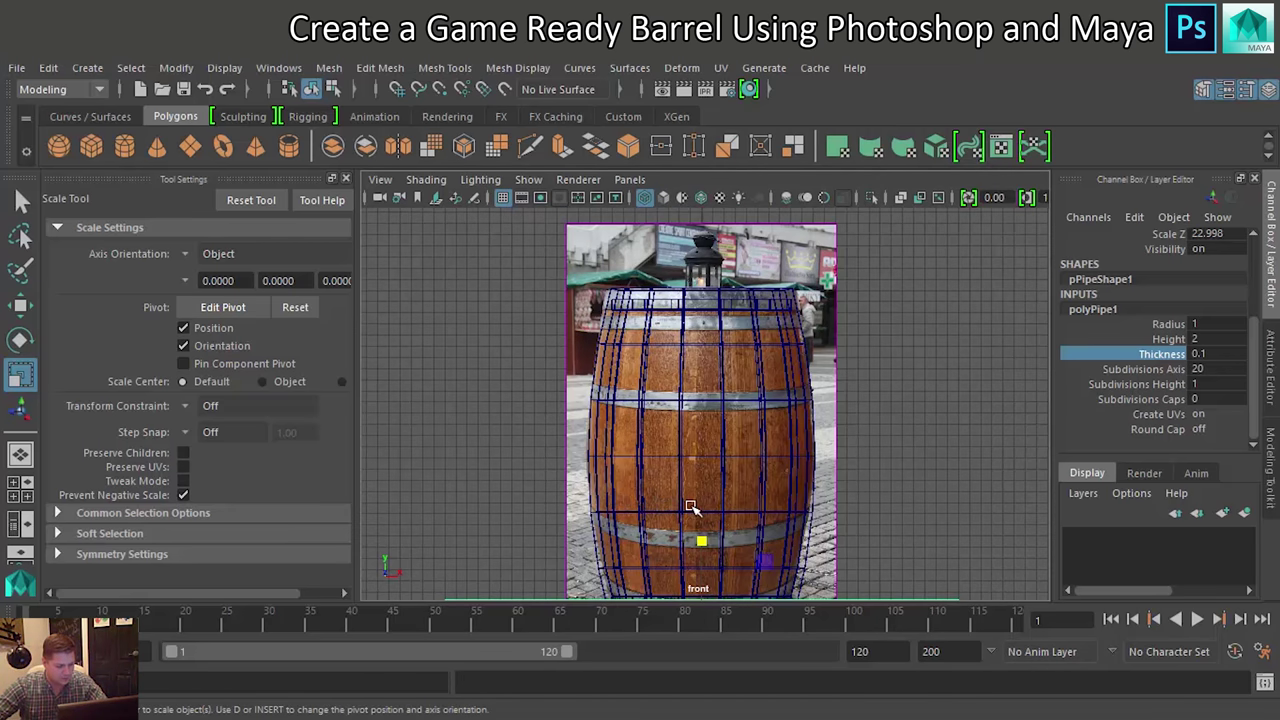
alt+middle_drag(690, 507, 695, 390)
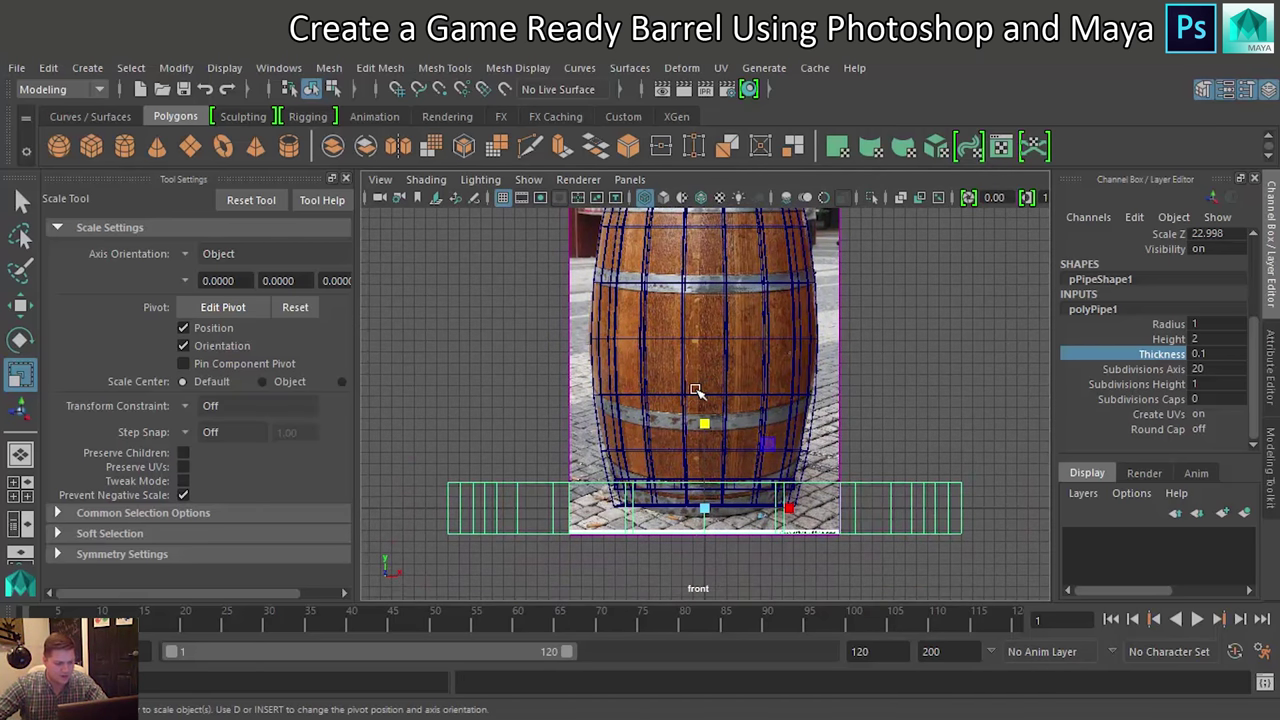
key(w)
drag(707, 424, 708, 398)
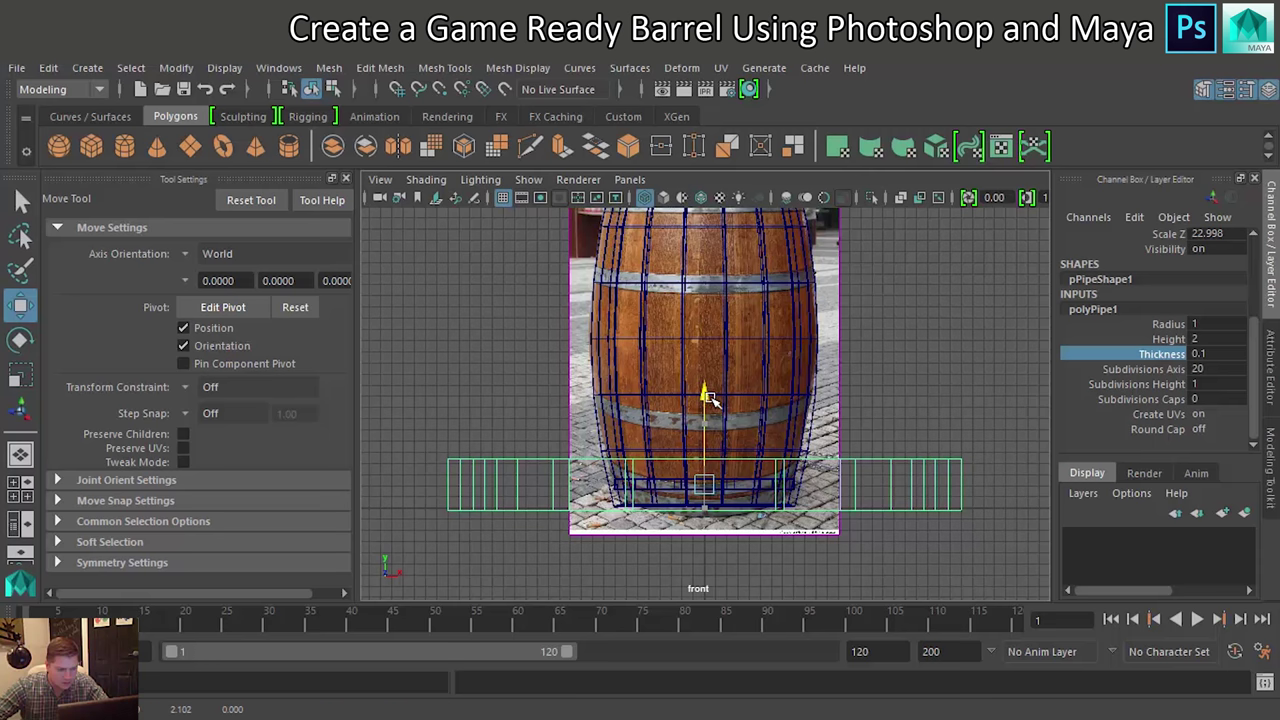
drag(708, 398, 708, 397)
Shrink the ring to the barrel's width (Scale Z 9.298) and nudge it slightly higher
key(r)
drag(704, 485, 597, 497)
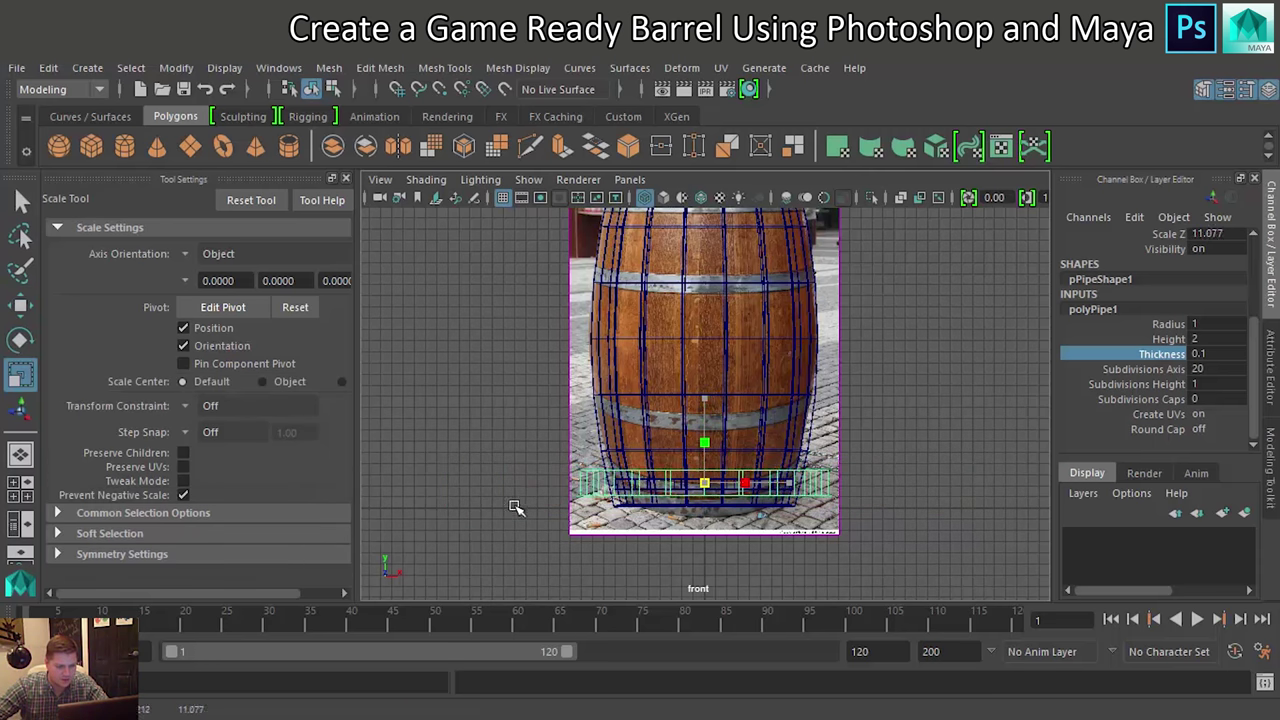
drag(597, 497, 490, 511)
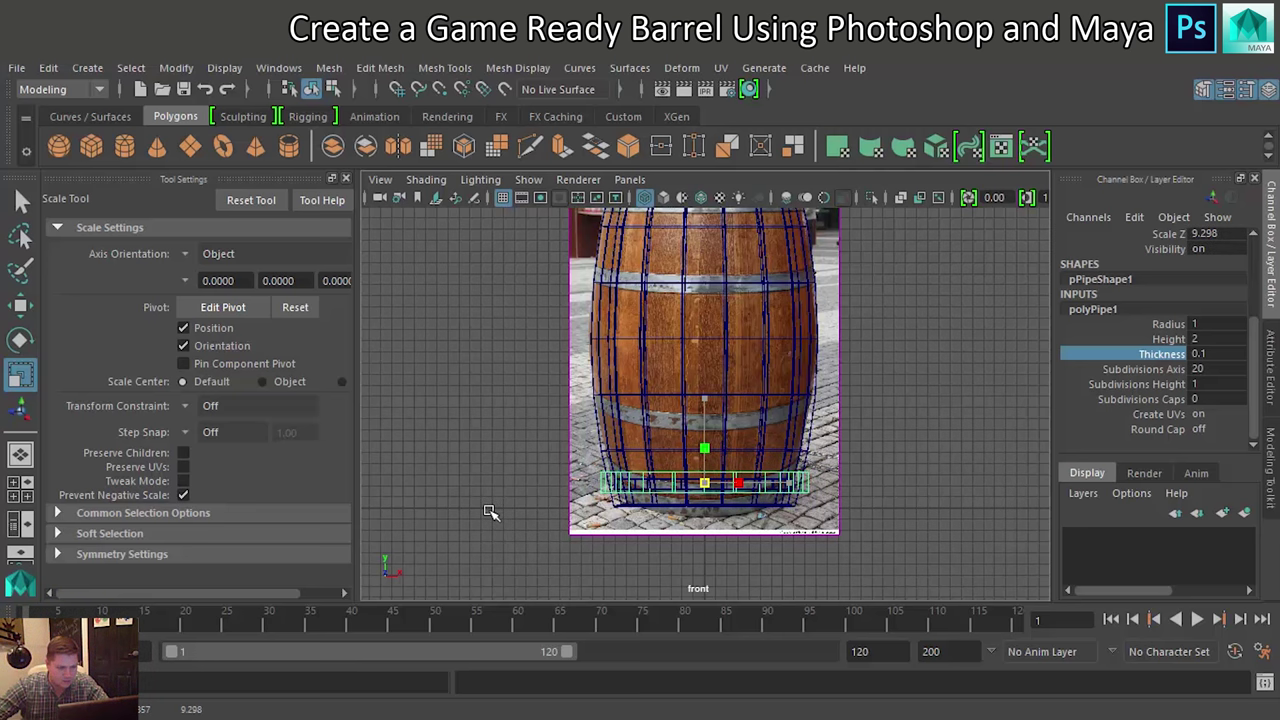
drag(490, 512, 490, 512)
key(w)
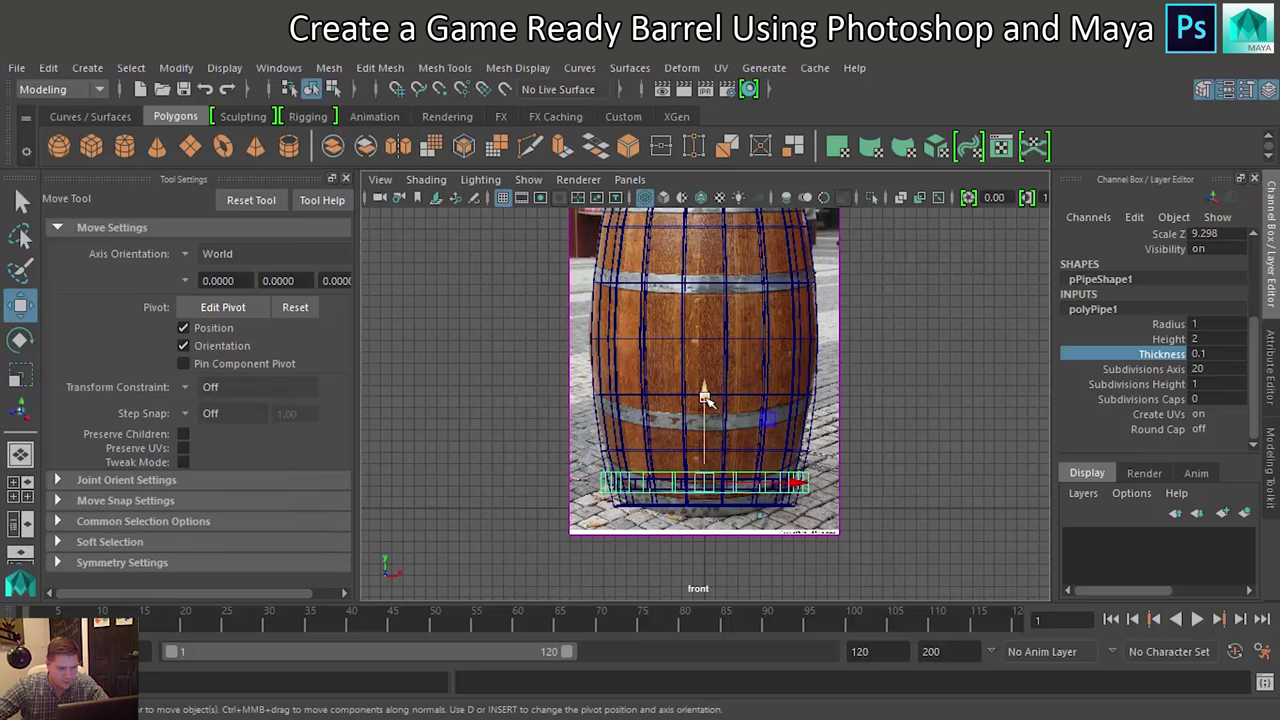
drag(703, 397, 703, 395)
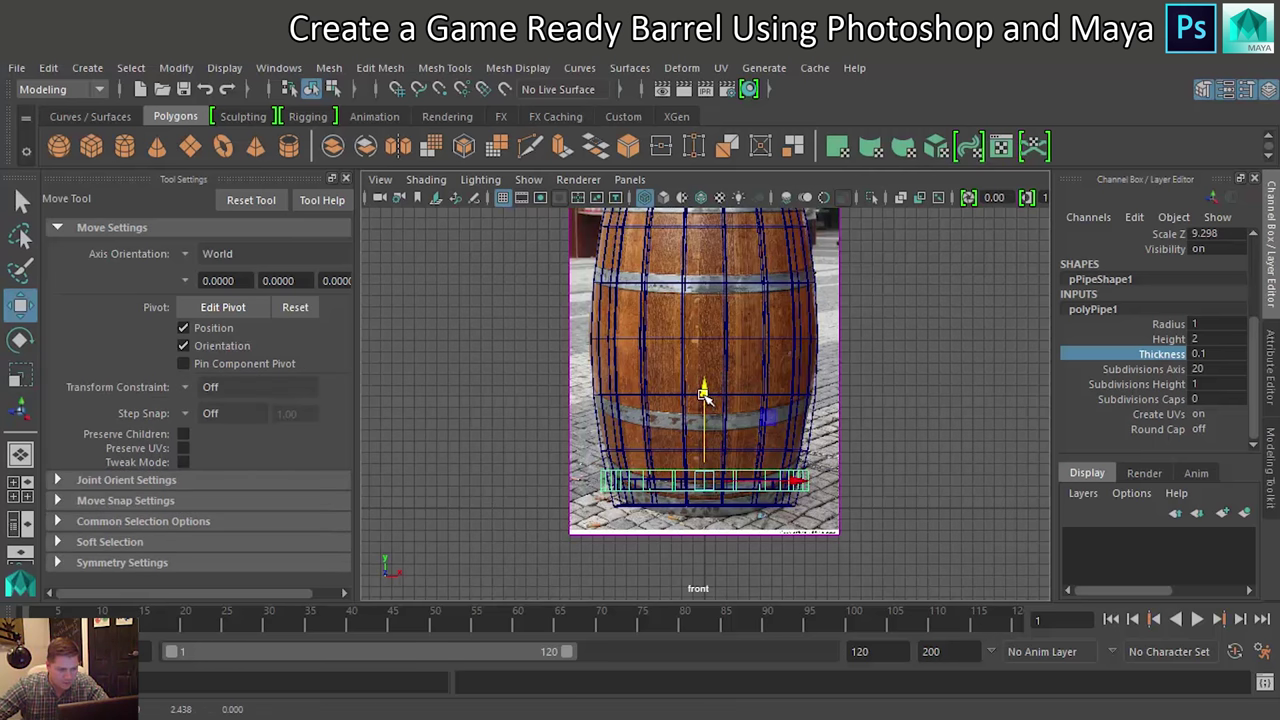
key(space)
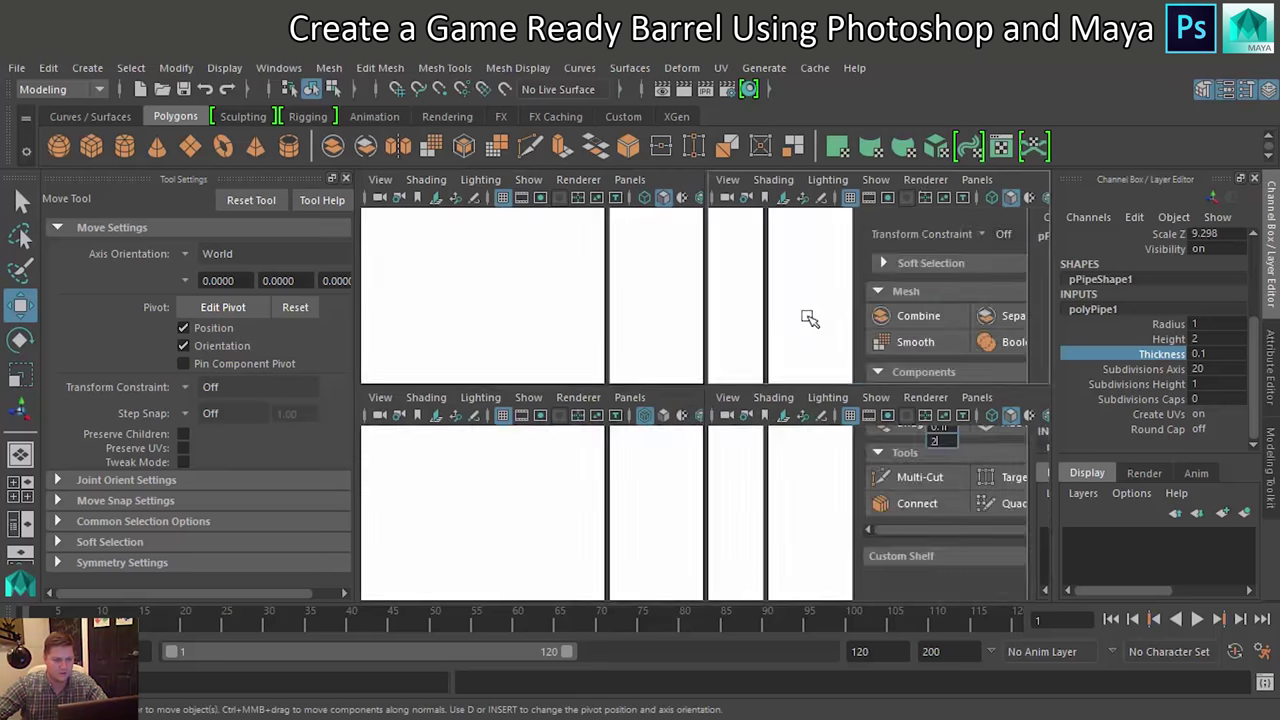
Orbit the perspective view to look up under the barrel at the bottom ring
key(space)
scroll(686, 434, up, 3)
mouse_move(691, 423)
alt+mouse_down()
mouse_move(731, 373)
mouse_move(688, 403)
mouse_move(669, 351)
mouse_move(694, 354)
mouse_move(697, 320)
mouse_move(686, 357)
alt+mouse_up()
alt+drag(560, 330, 628, 517)
scroll(628, 517, up, 5)
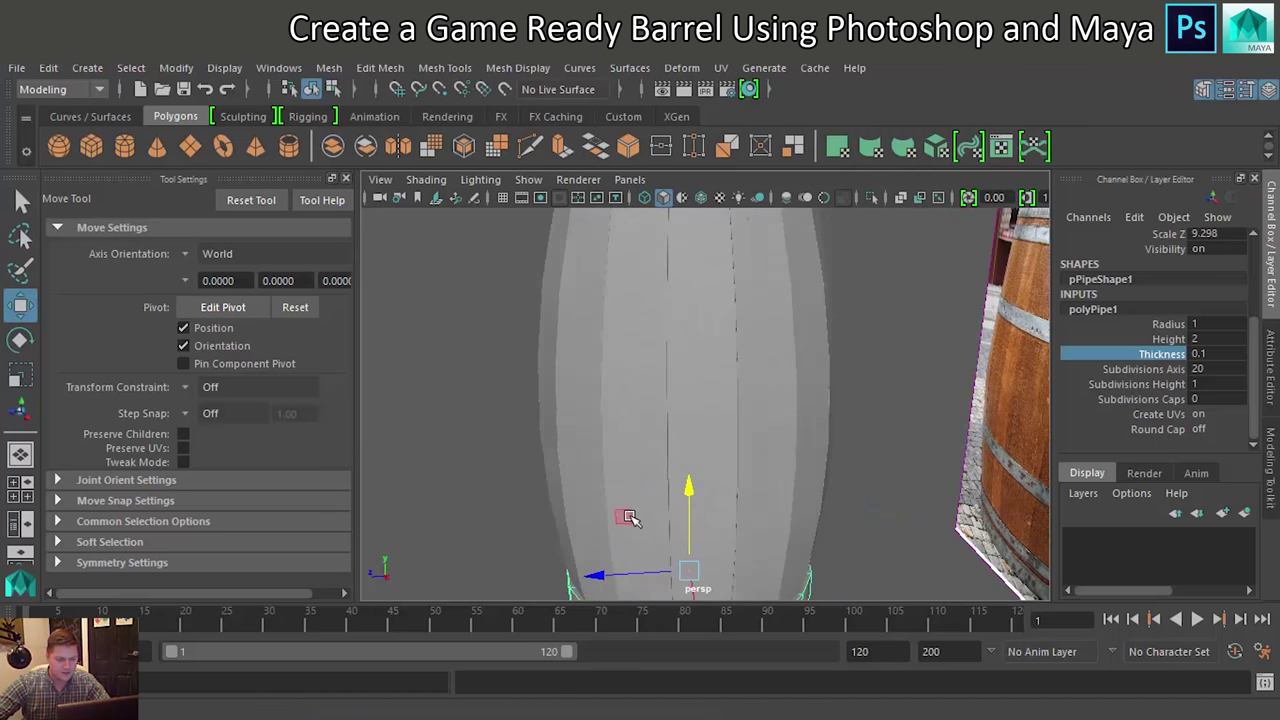
scroll(628, 517, down, 3)
scroll(770, 452, down, 2)
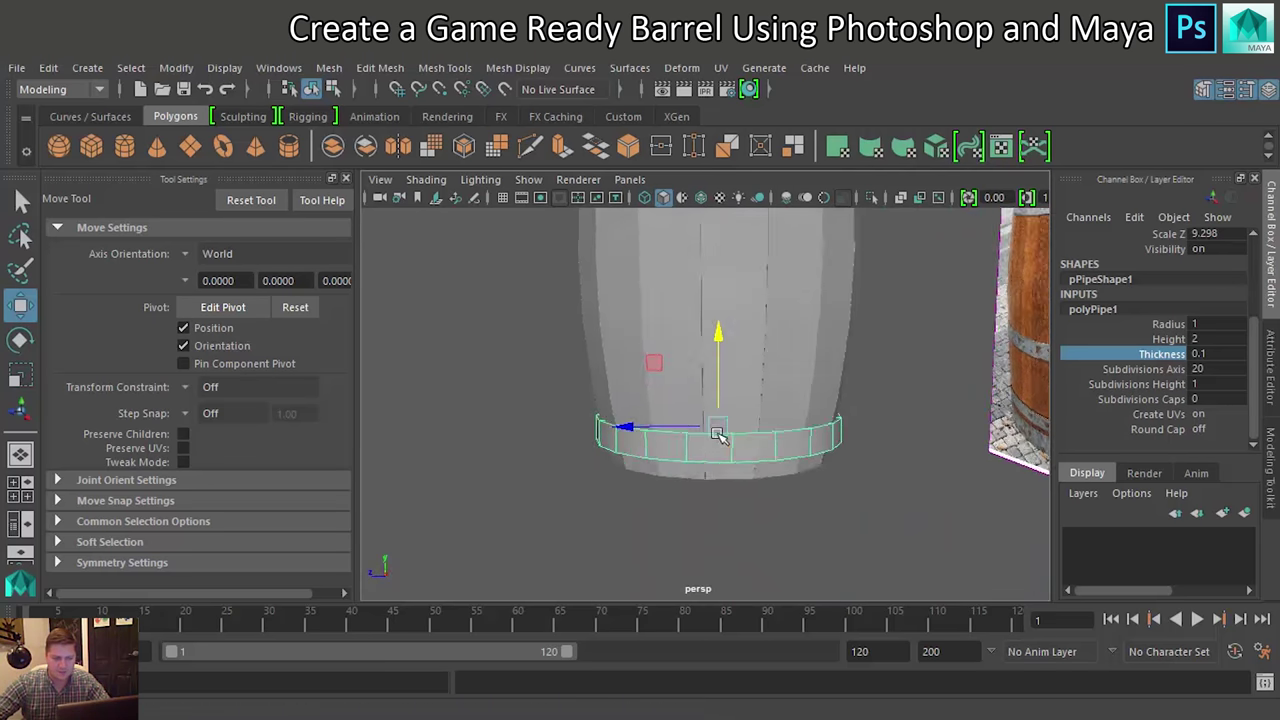
alt+drag(732, 455, 700, 376)
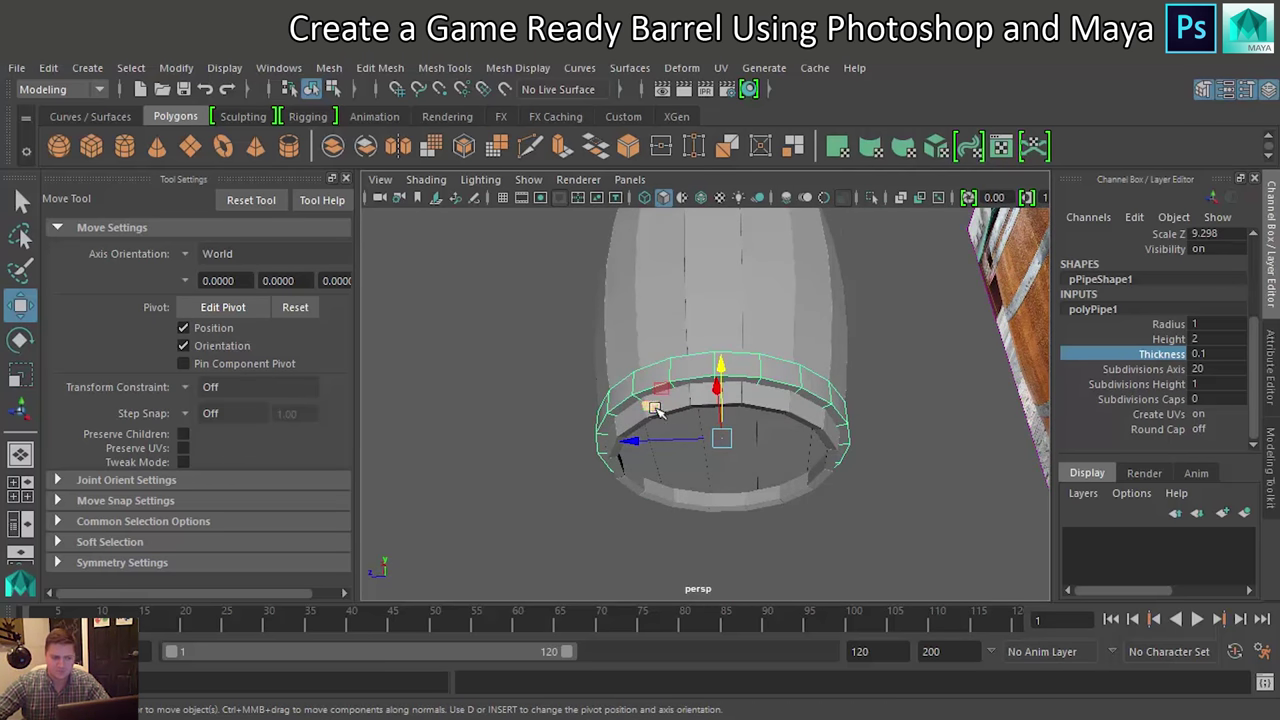
Select the ring's face loop in Face mode and test-scale it, restoring full size
right_drag(642, 395, 640, 247)
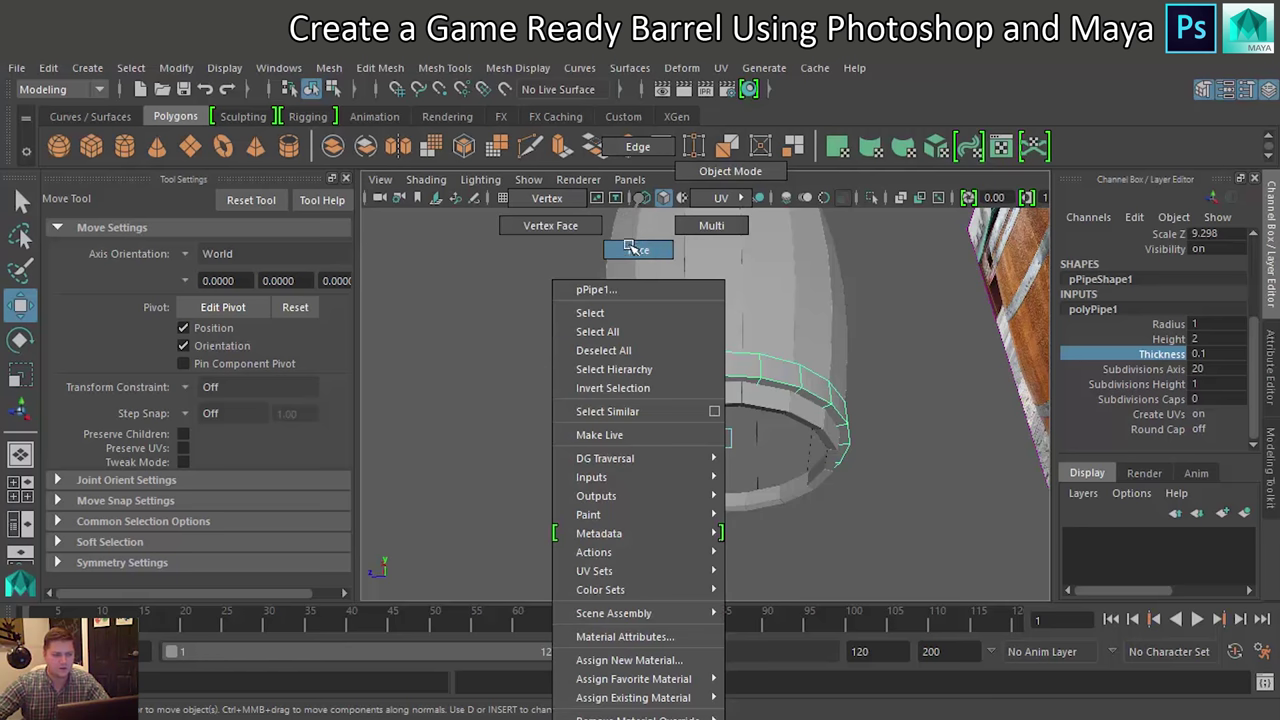
click(704, 383)
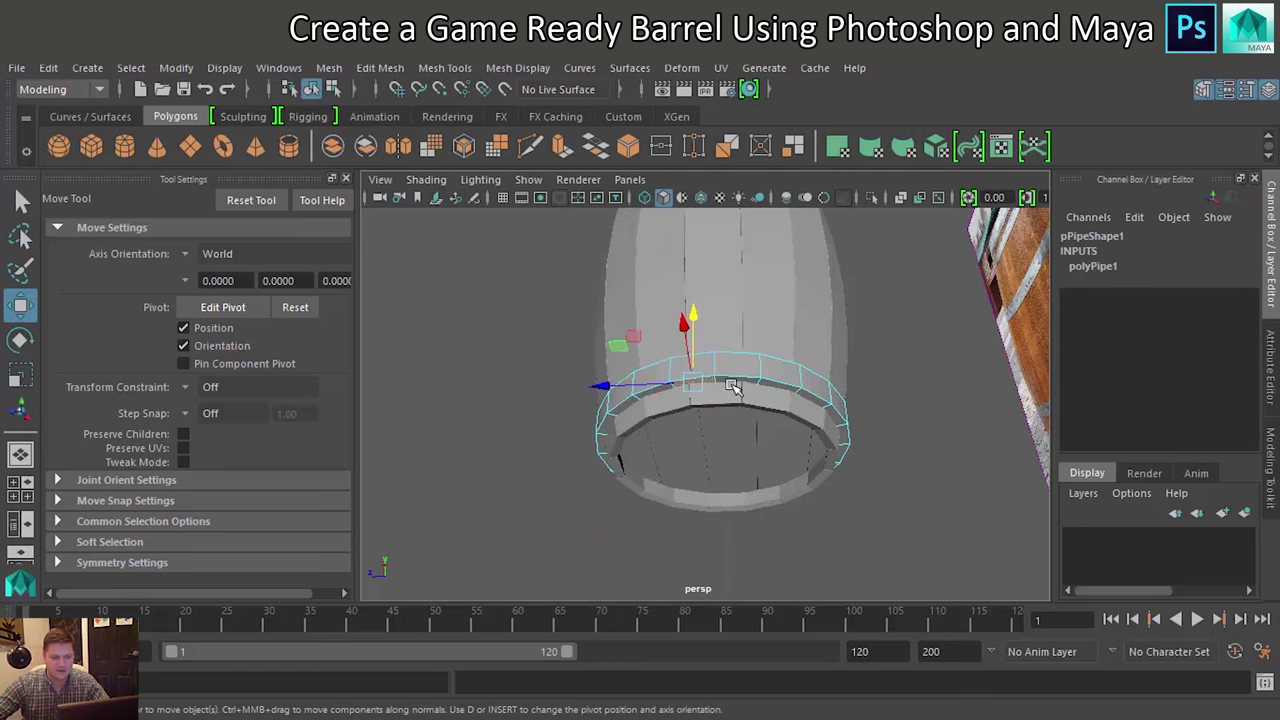
shift+double_click(733, 388)
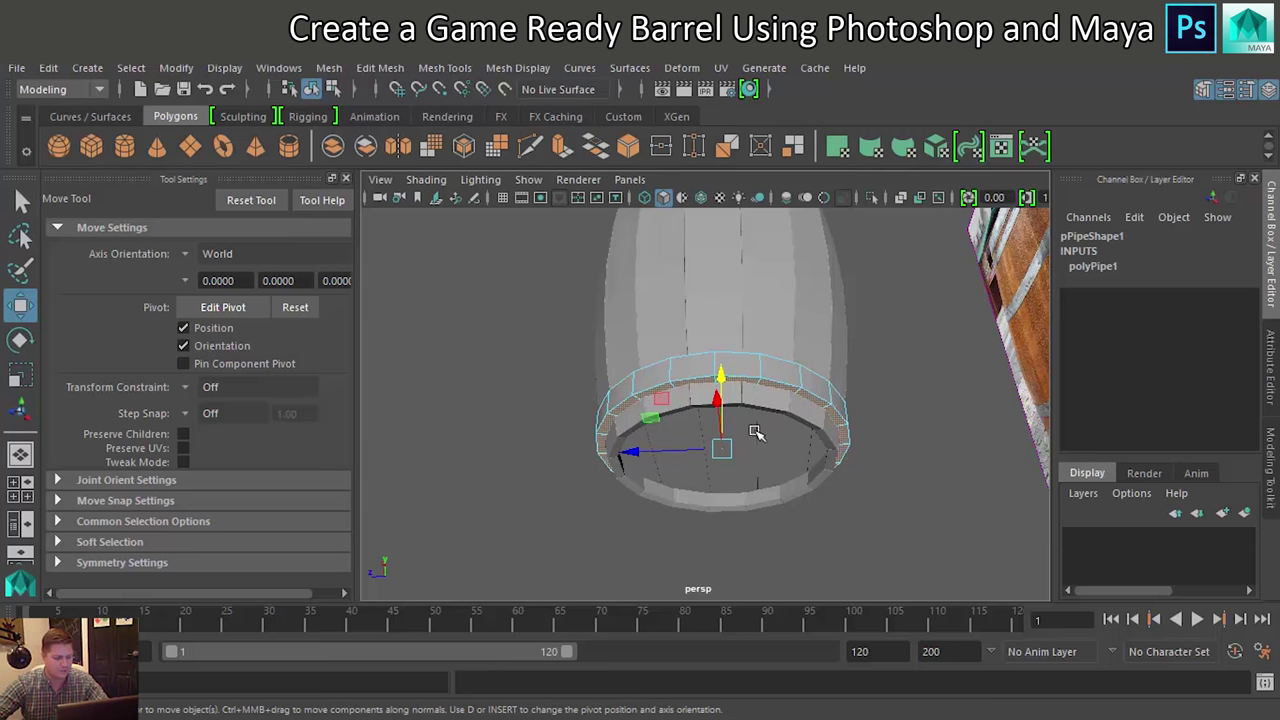
key(r)
drag(725, 451, 721, 452)
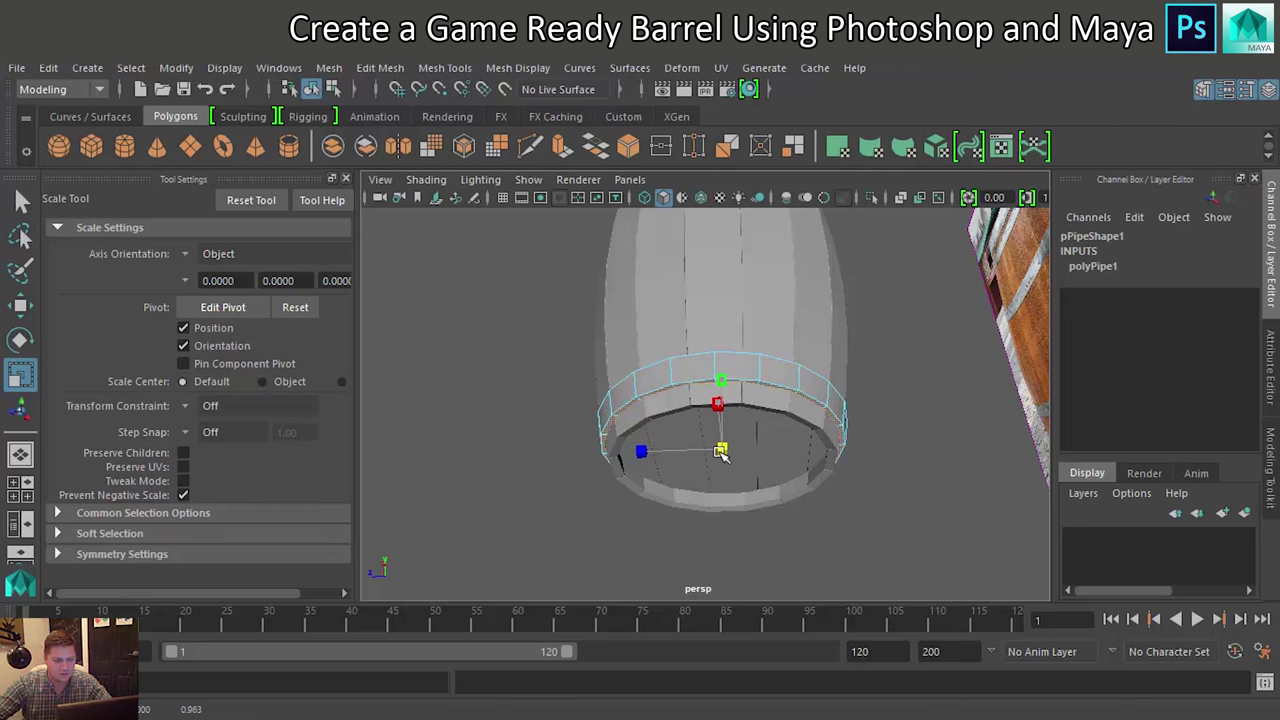
drag(721, 452, 720, 453)
Return to Object Mode and duplicate the bottom ring
right_drag(800, 375, 795, 150)
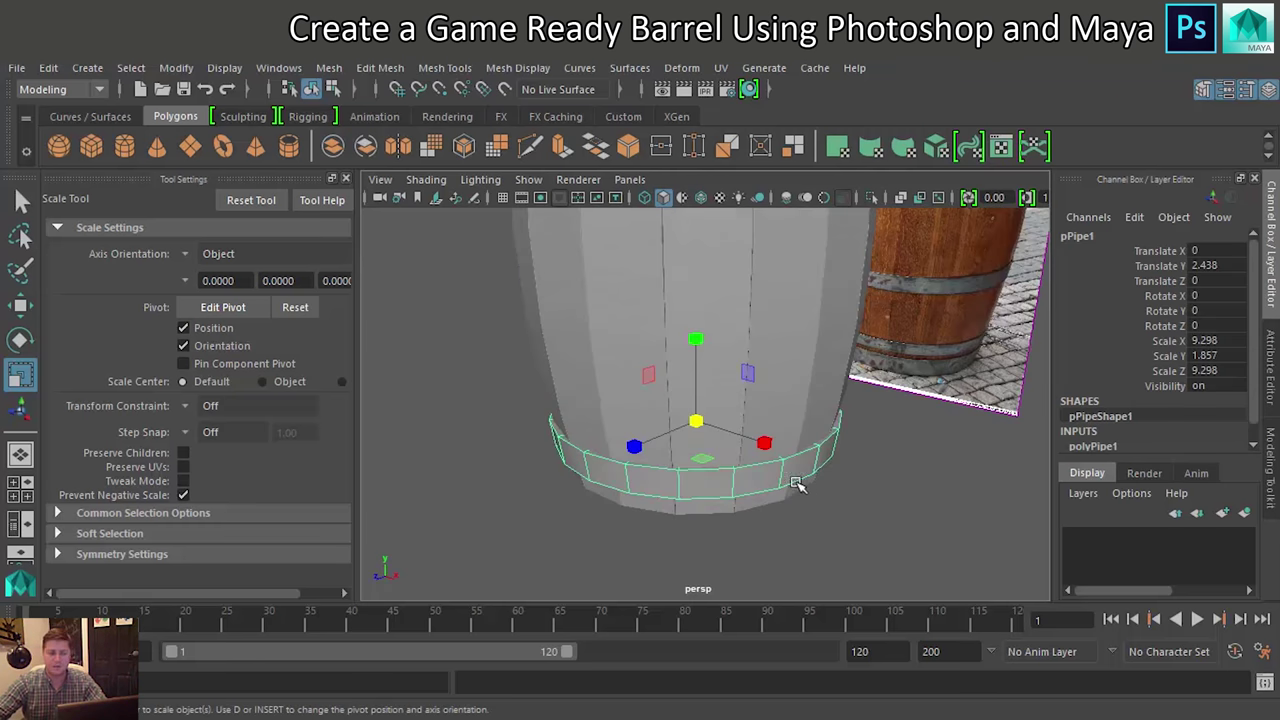
scroll(718, 428, down, 2)
scroll(718, 428, down, 3)
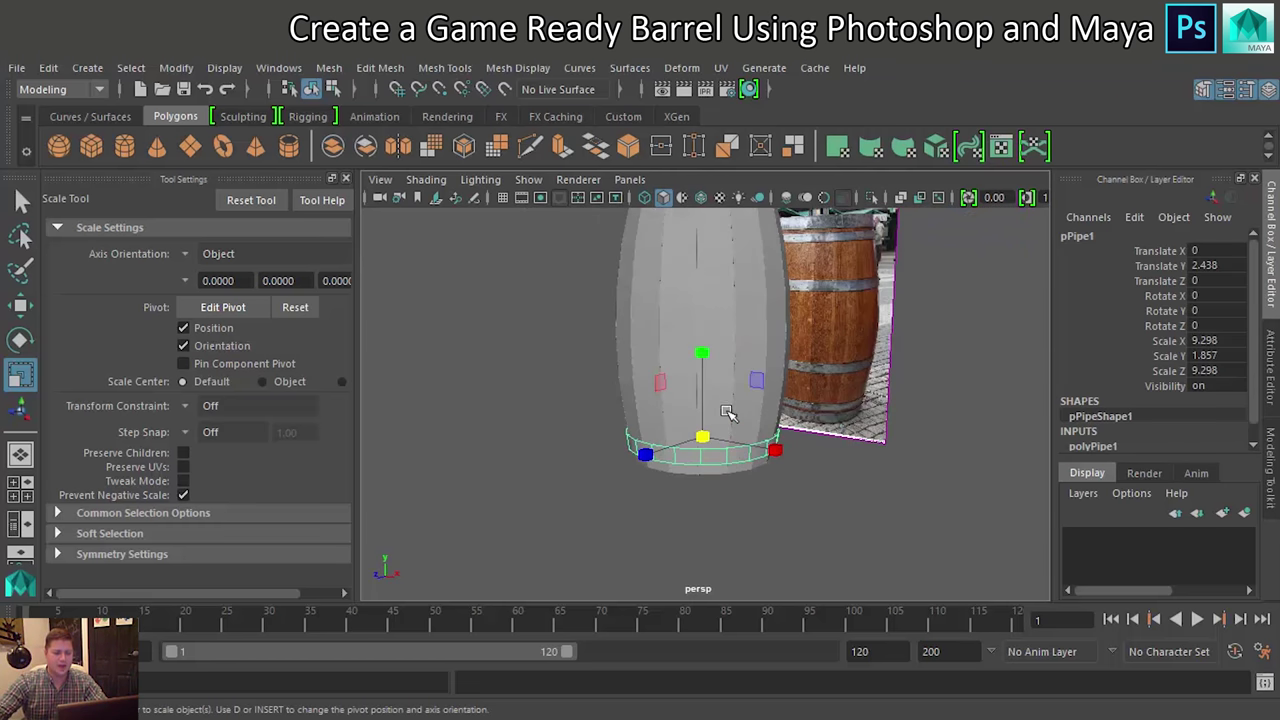
scroll(718, 448, down, 2)
scroll(718, 448, down, 1)
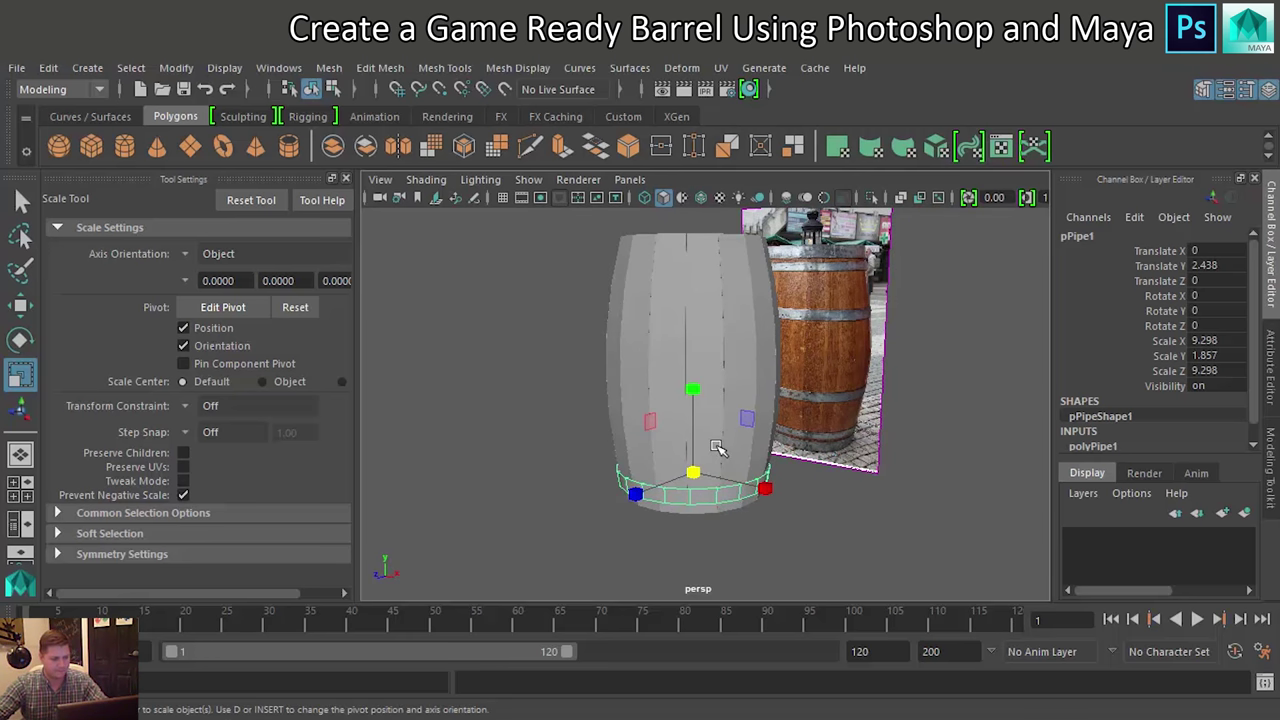
key(ctrl+d)
Move the copied ring up to the barrel's top and flip its Scale Y negative
key(w)
drag(694, 392, 686, 166)
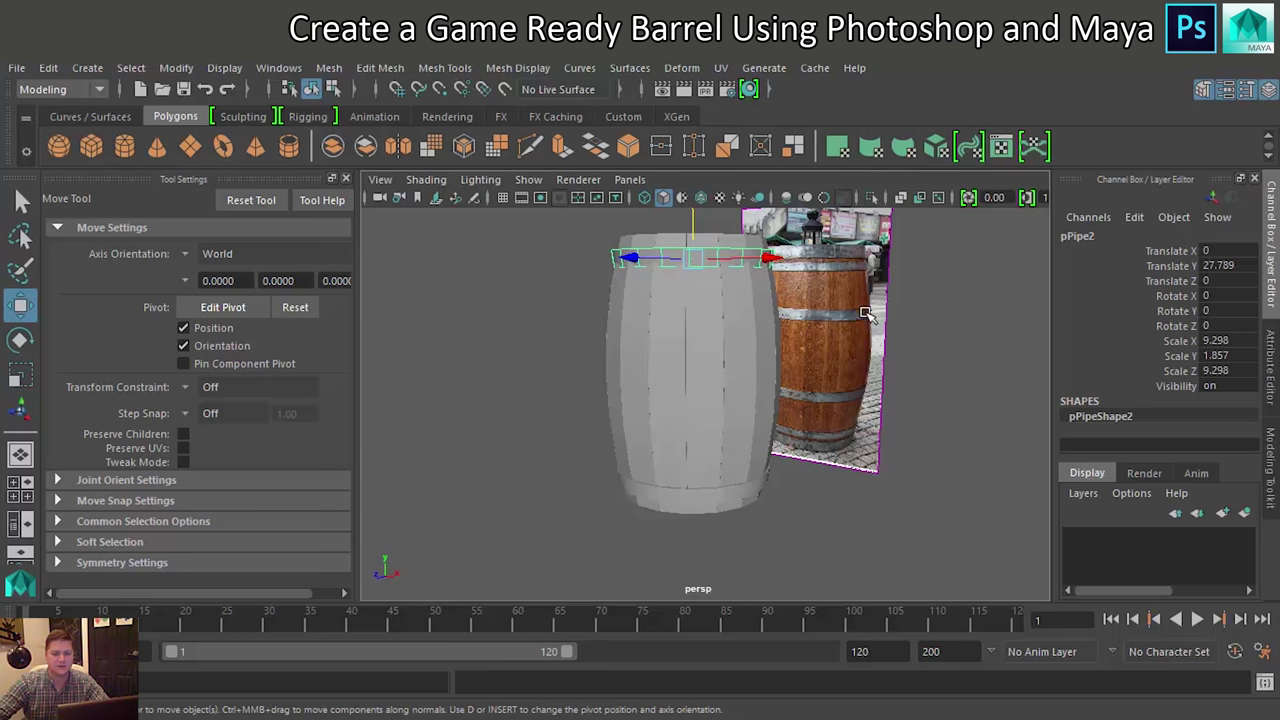
click(1246, 358)
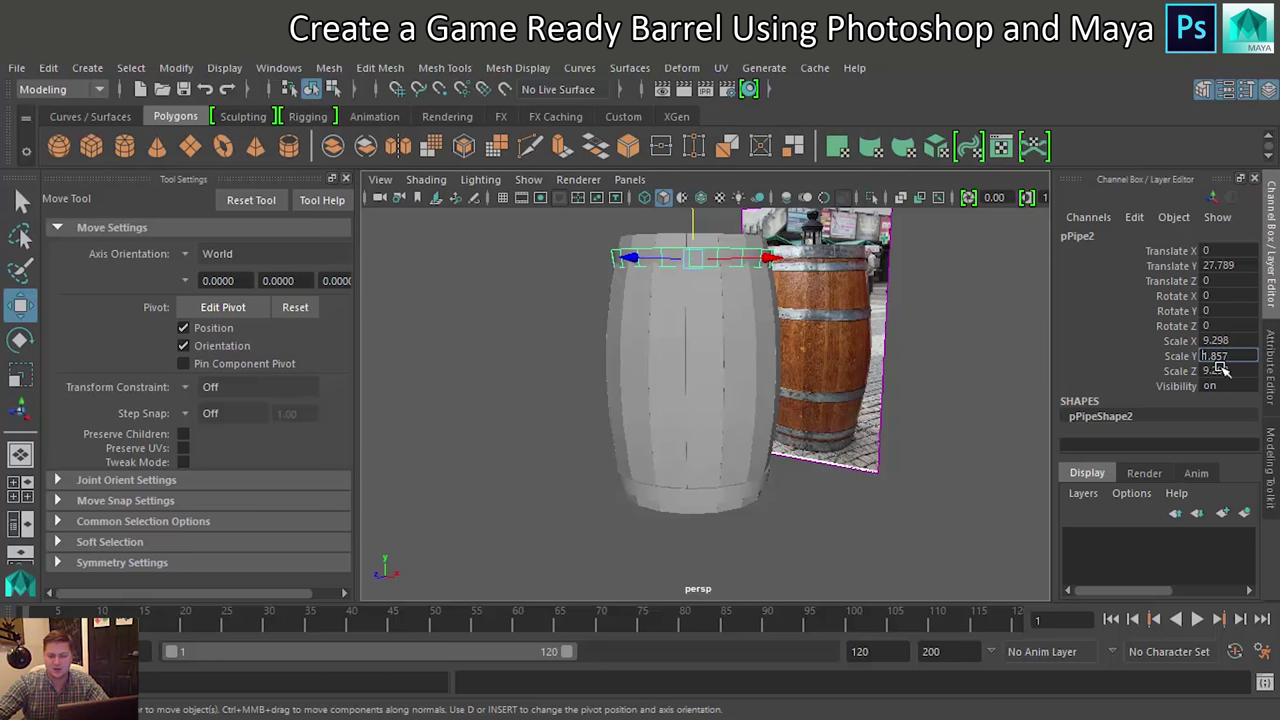
text(-)
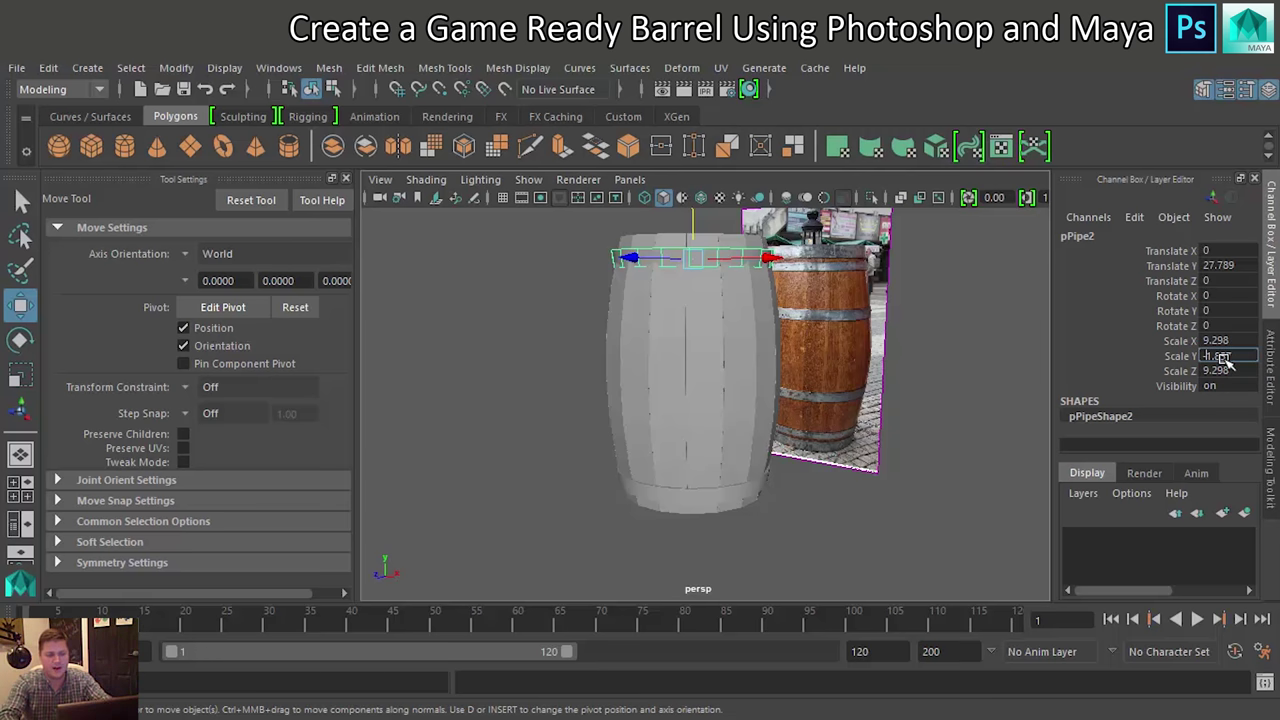
key(Return)
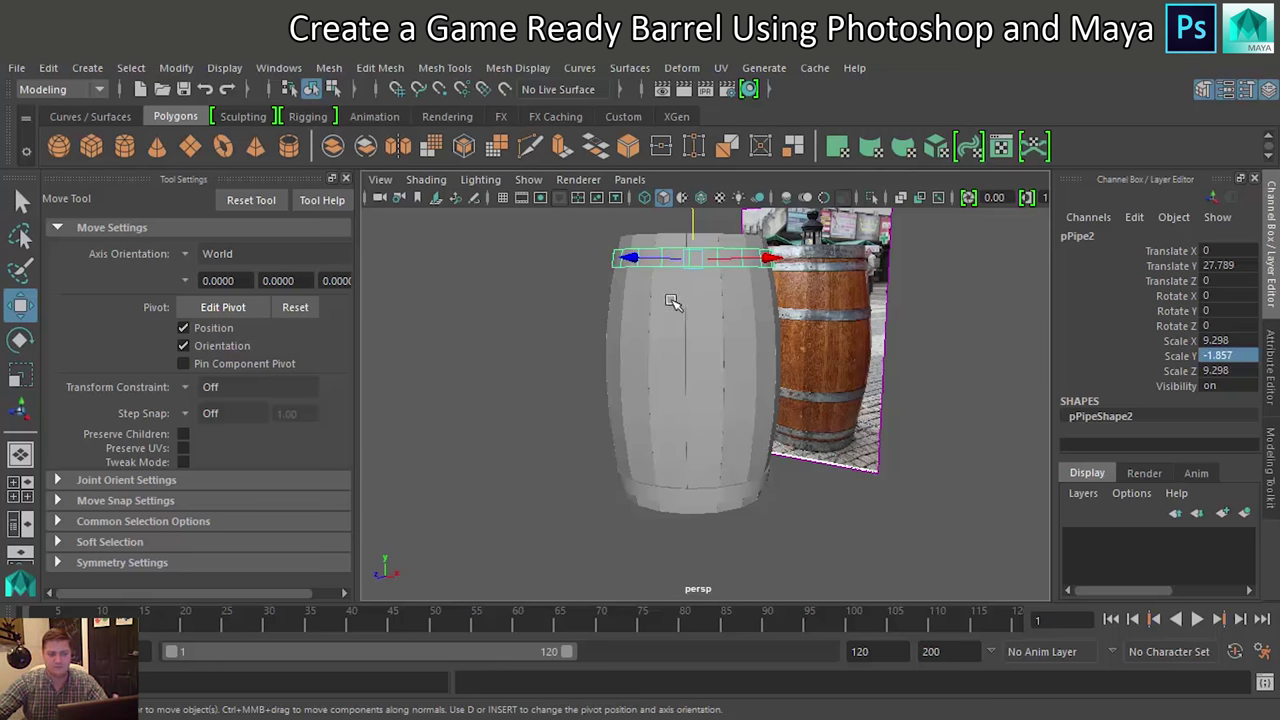
Frame the top ring and fine-tune its height
scroll(690, 300, up, 2)
key(f)
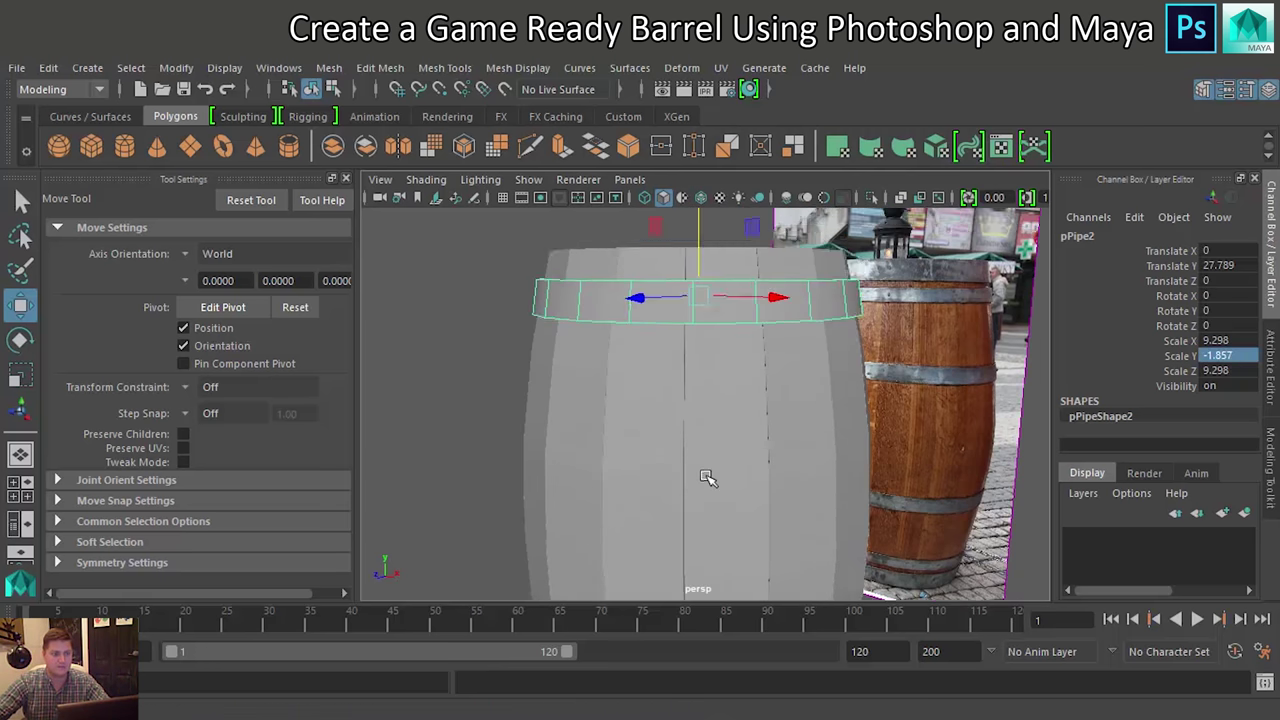
drag(703, 267, 702, 265)
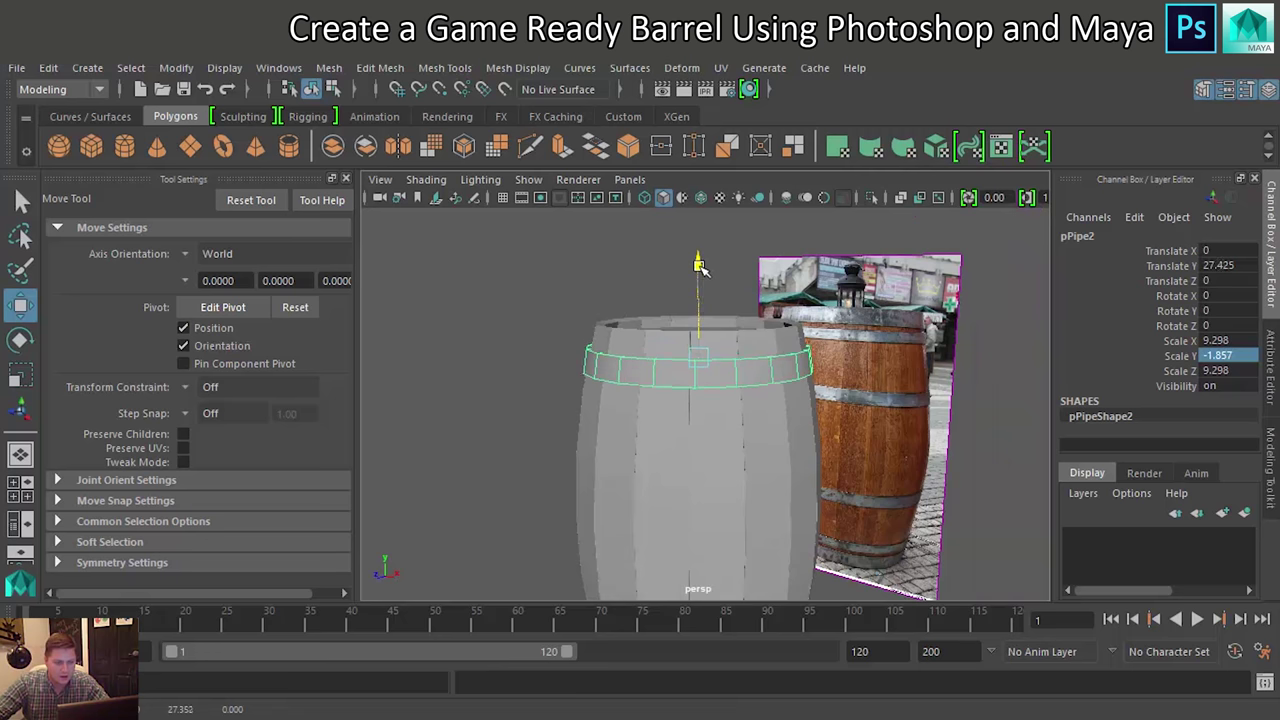
drag(702, 265, 700, 262)
scroll(766, 409, down, 2)
scroll(757, 391, down, 2)
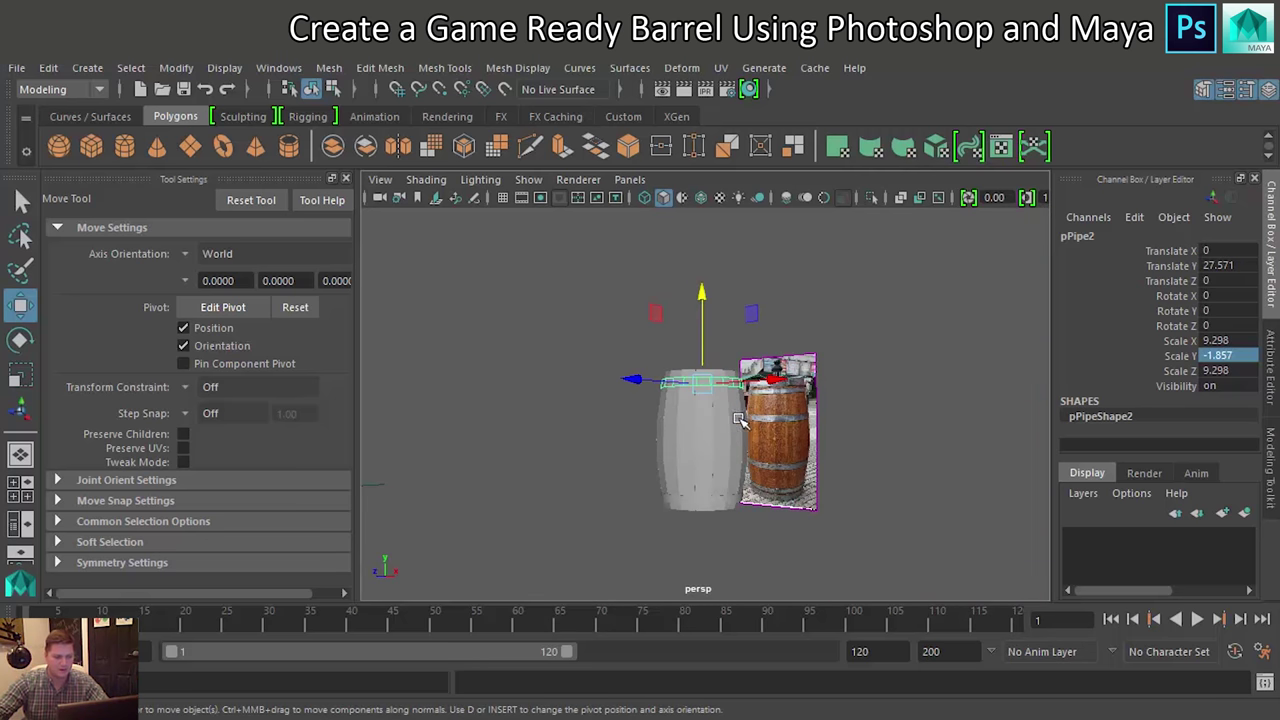
Select the top ring pPipe2 after briefly picking the bottom ring and a plank
click(714, 500)
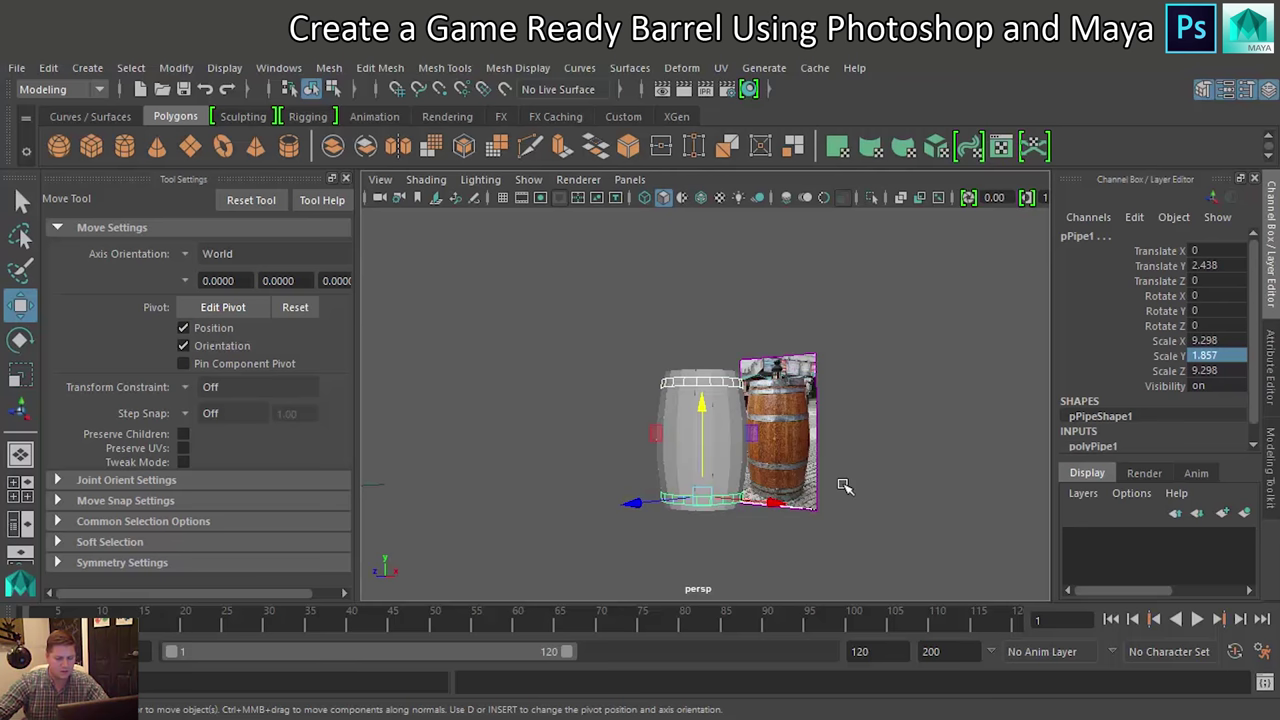
click(918, 449)
scroll(877, 457, up, 1)
scroll(850, 455, up, 3)
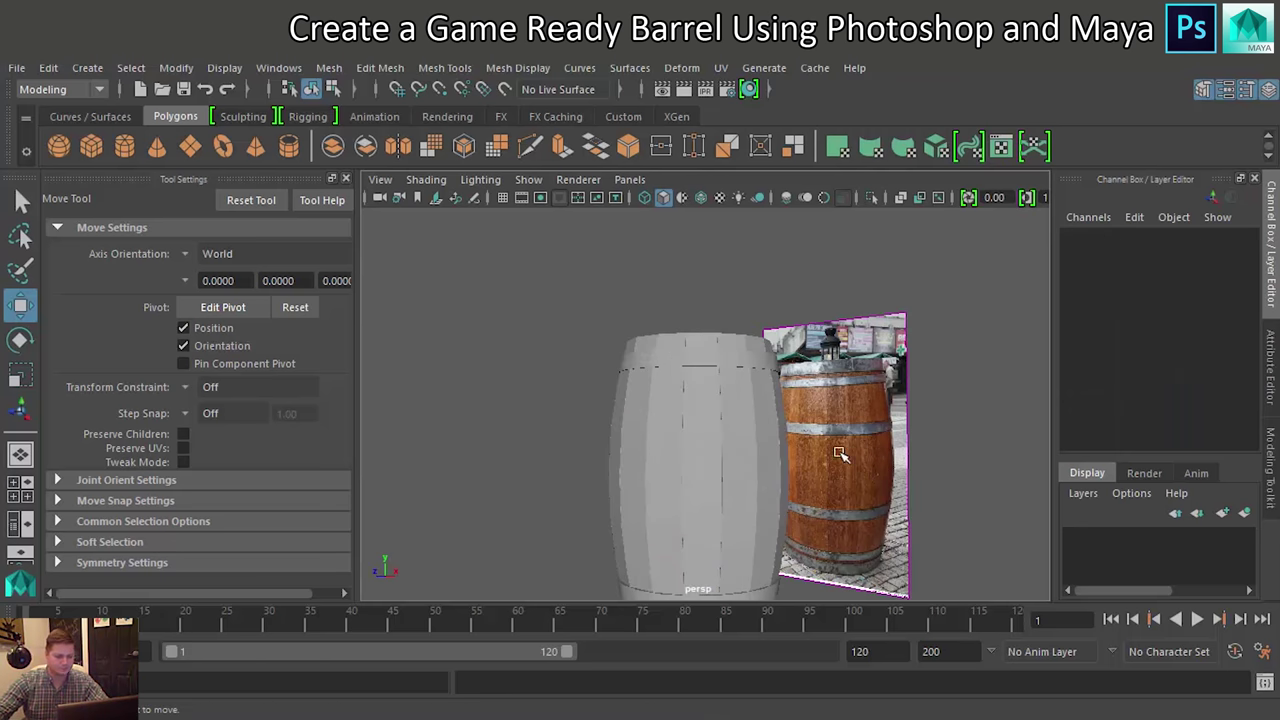
scroll(797, 428, up, 1)
click(727, 370)
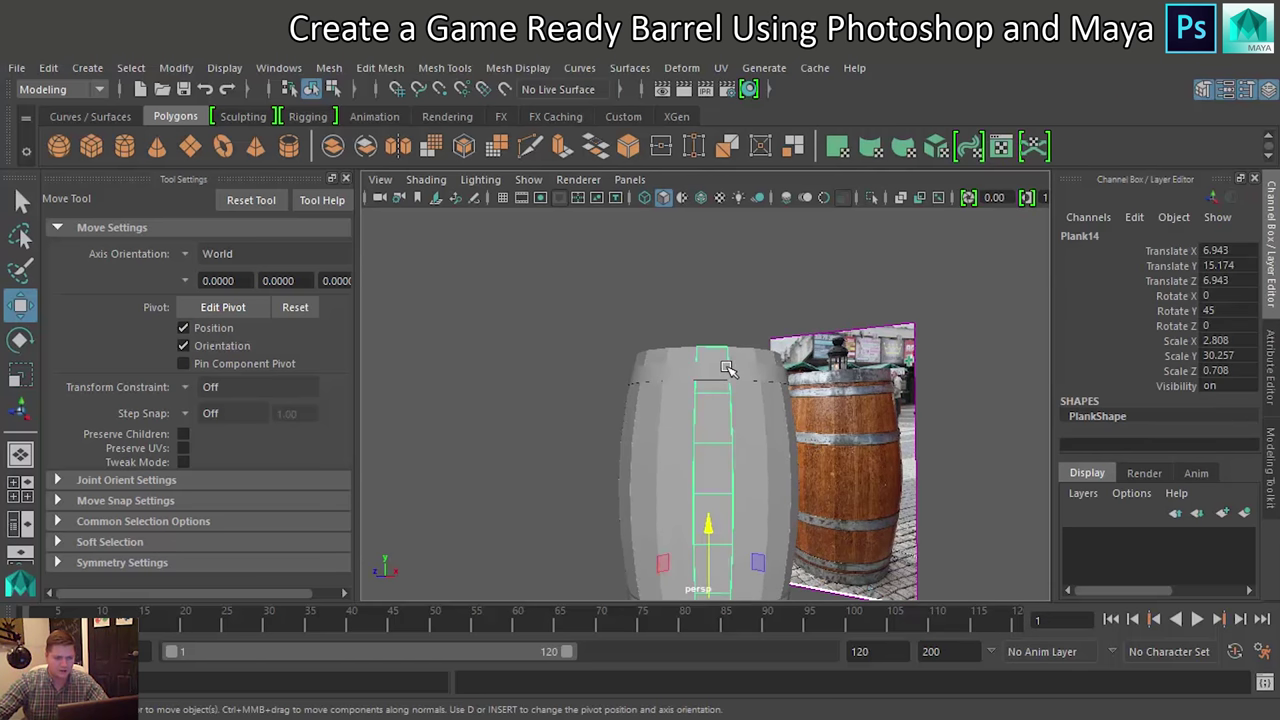
click(688, 378)
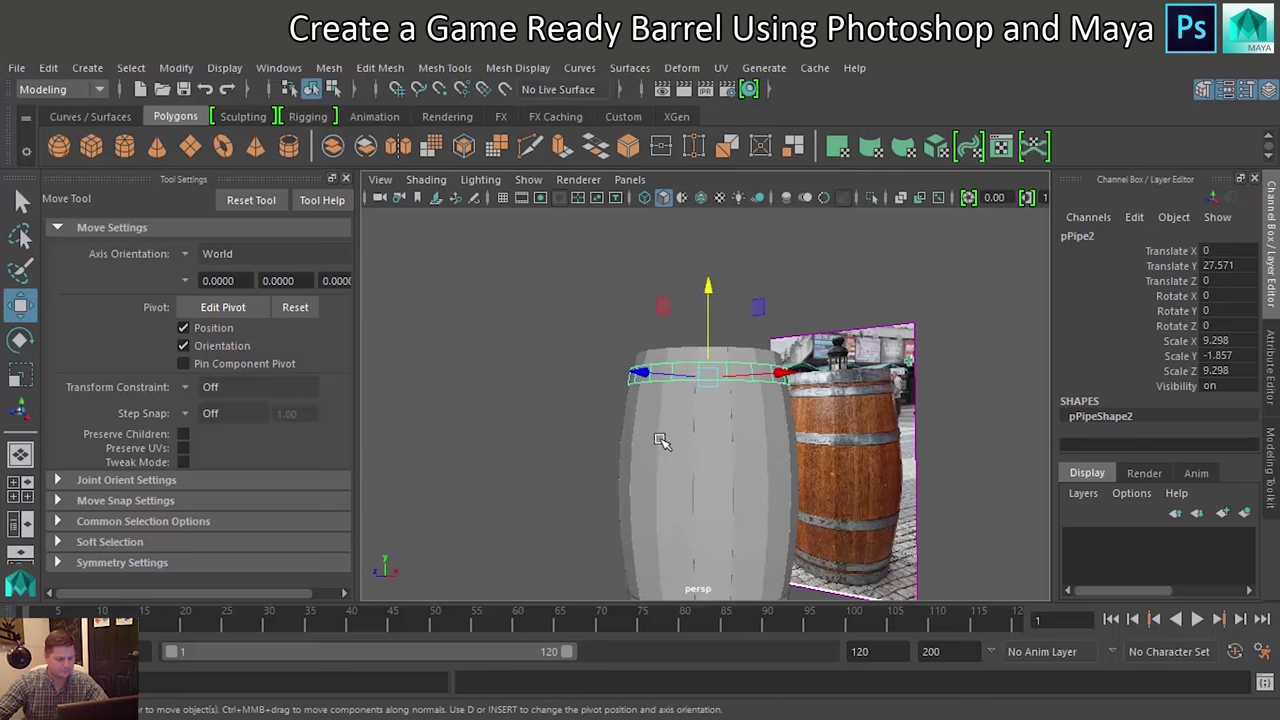
In front view, move the ring down to Y 20.508, widen it to the bulge and flatten it
key(space)
key(space)
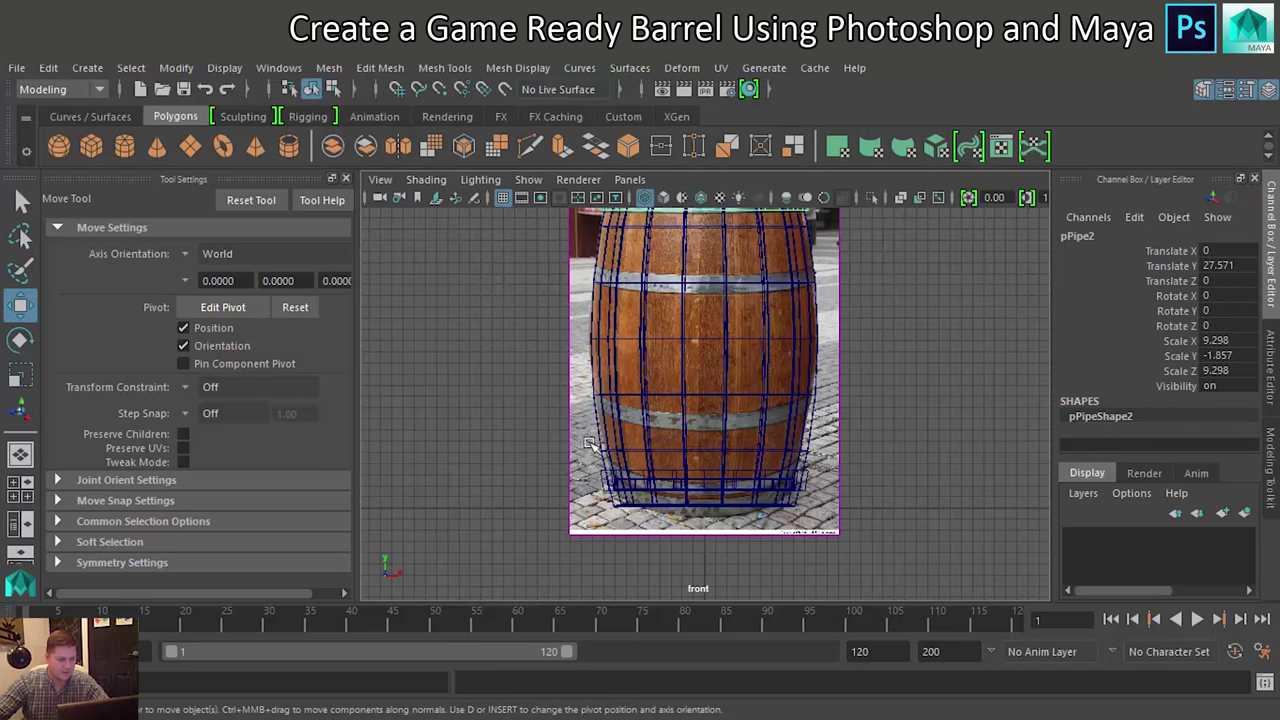
alt+middle_drag(641, 421, 627, 514)
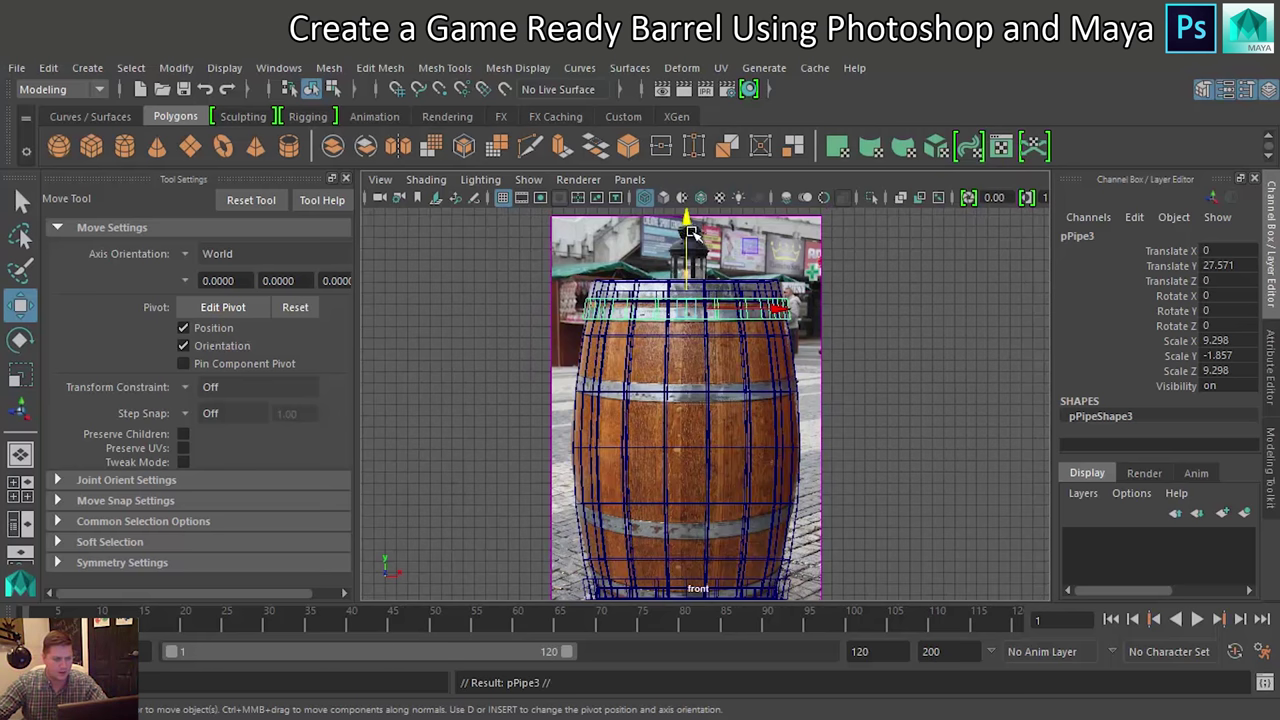
drag(690, 232, 692, 300)
drag(694, 303, 698, 298)
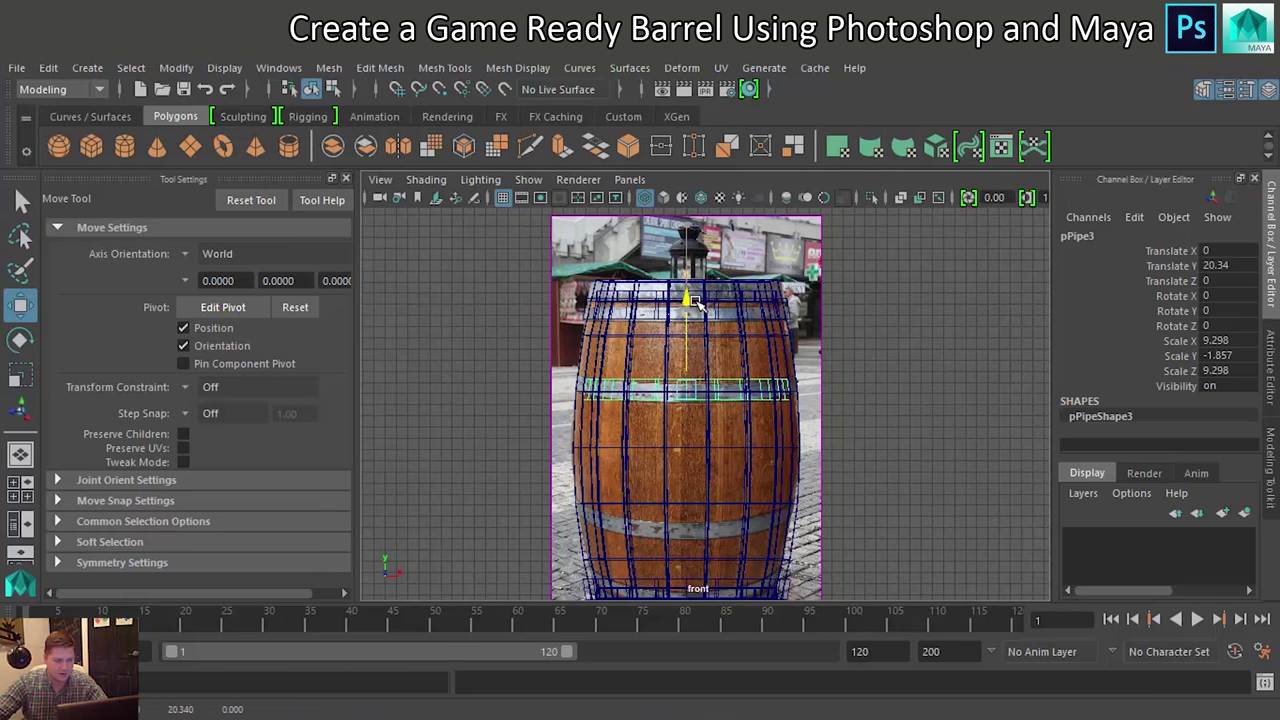
key(r)
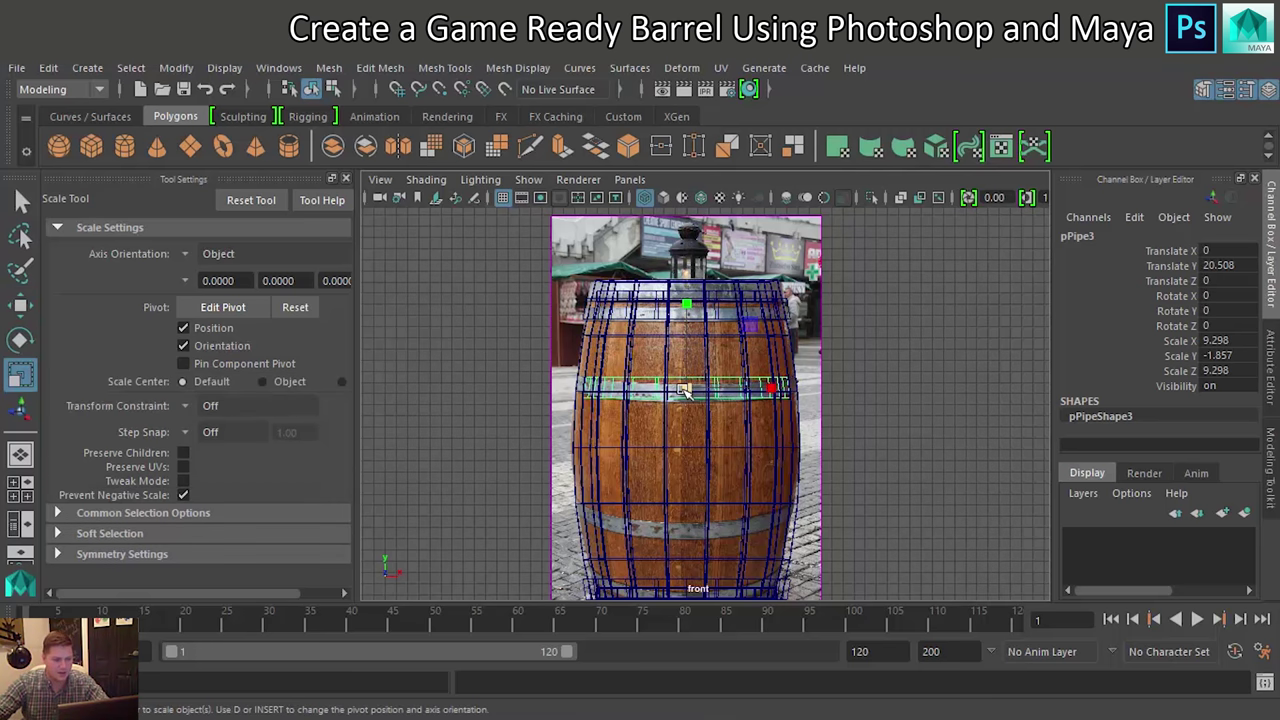
drag(688, 387, 704, 382)
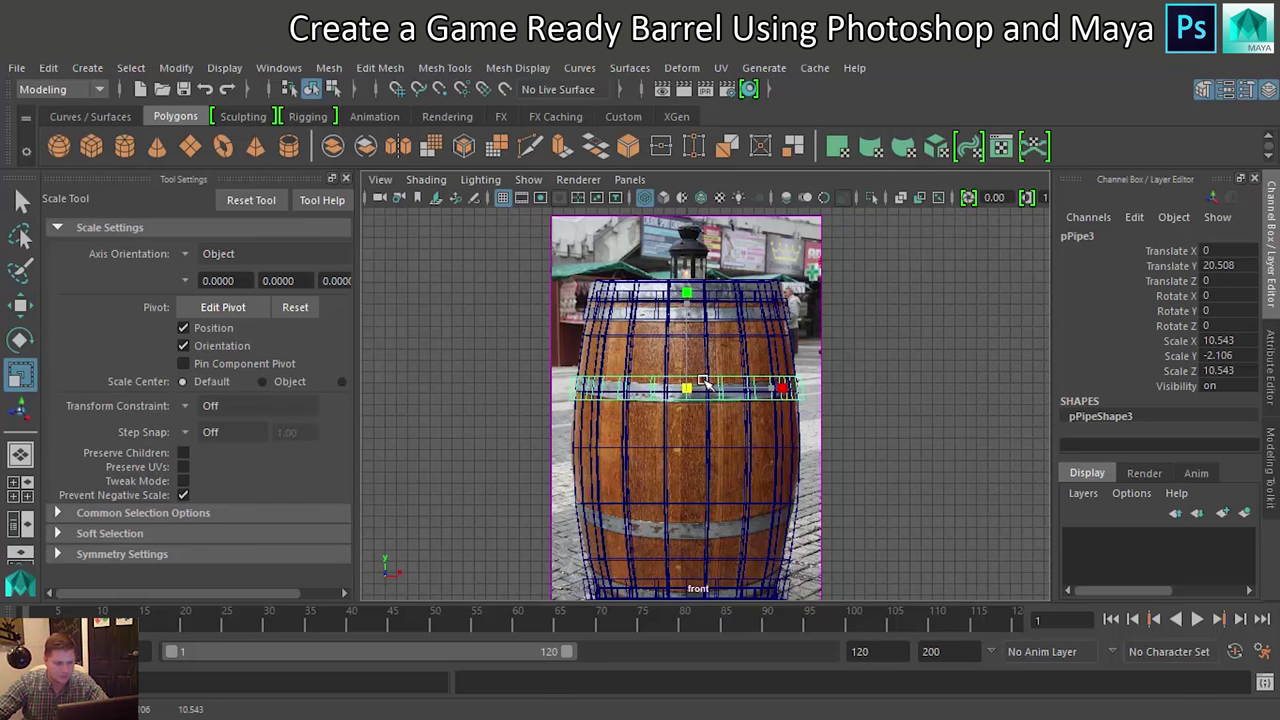
drag(704, 381, 702, 382)
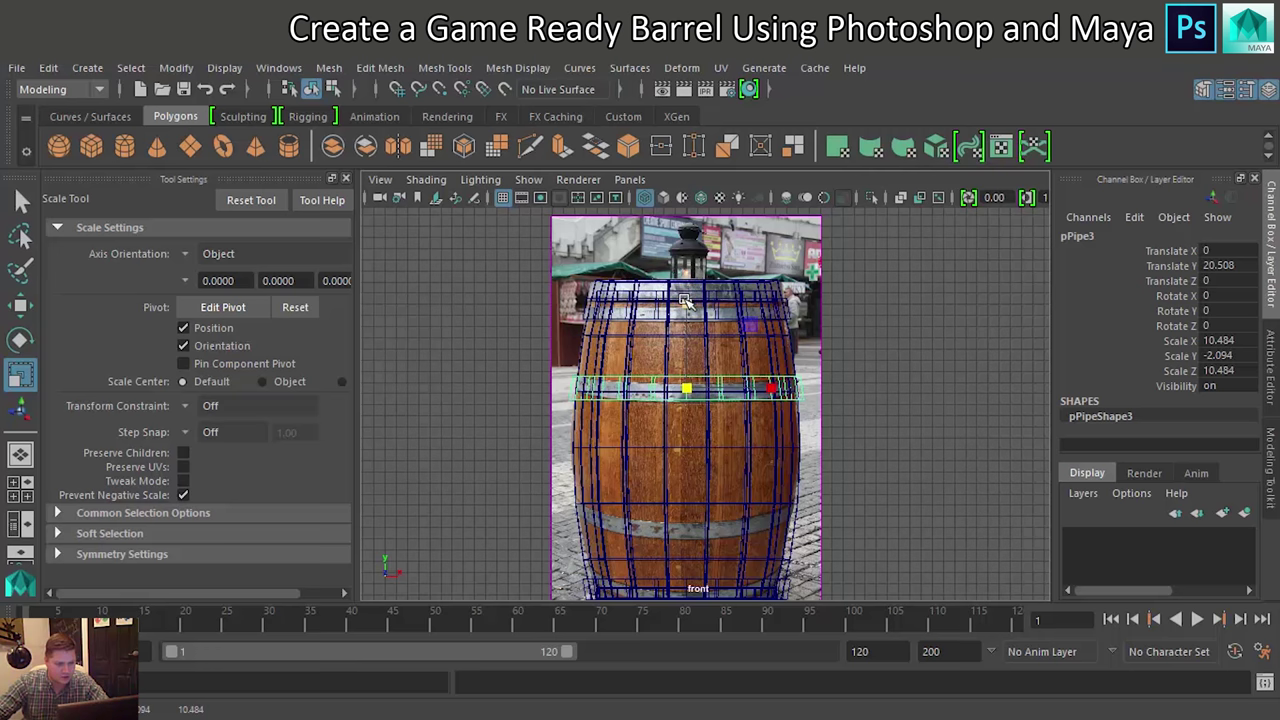
drag(685, 302, 690, 330)
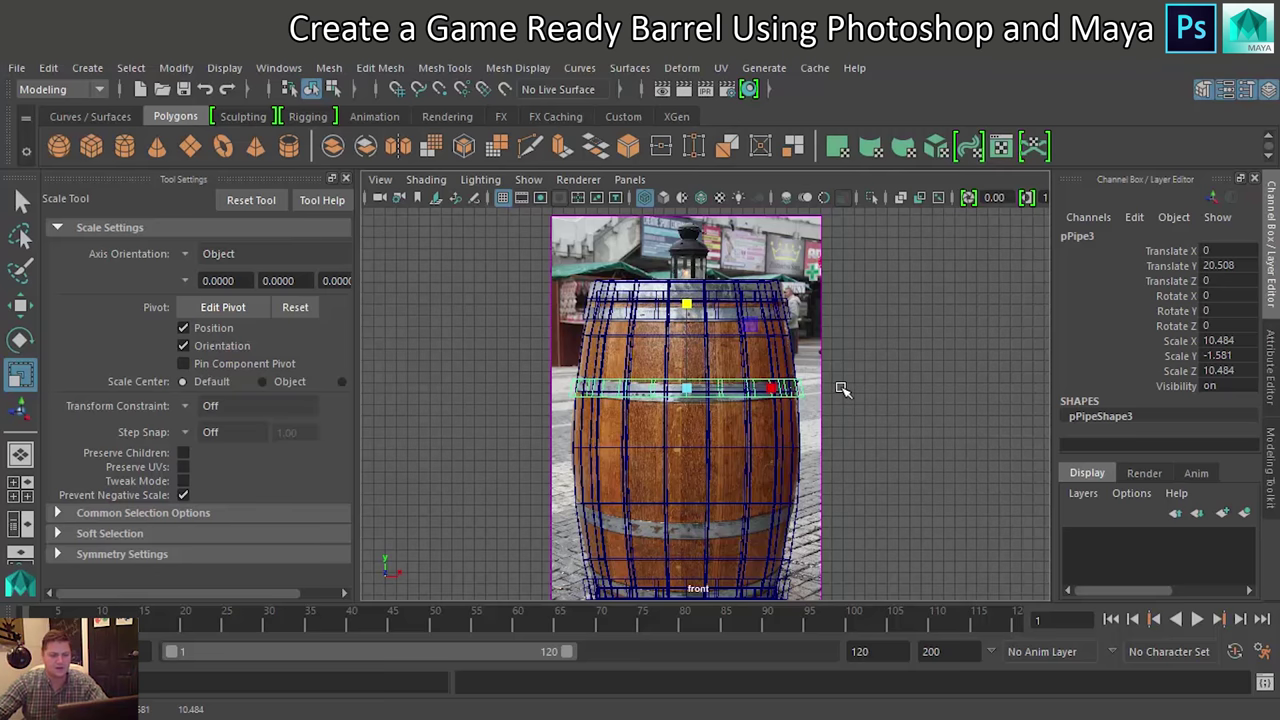
Return to the perspective view and select the new middle ring
key(space)
key(space)
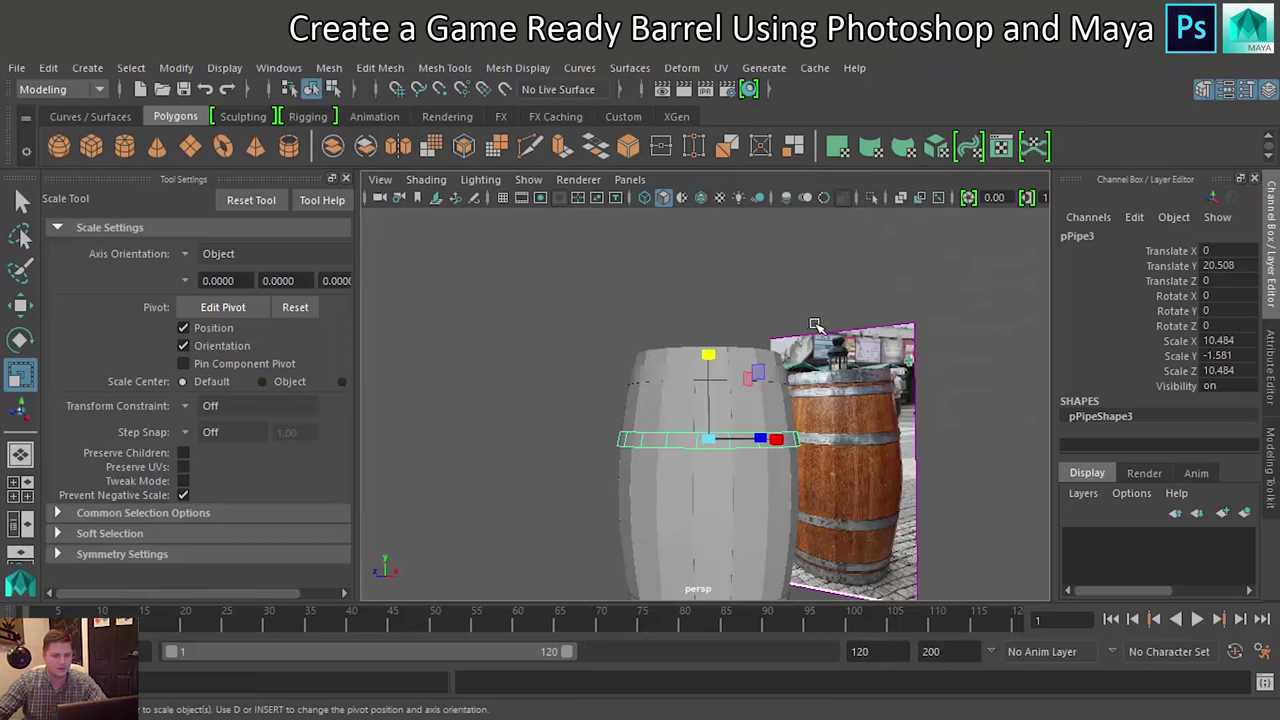
click(650, 330)
mouse_move(680, 412)
alt+mouse_down()
mouse_move(732, 373)
mouse_move(608, 401)
mouse_move(630, 400)
alt+mouse_up()
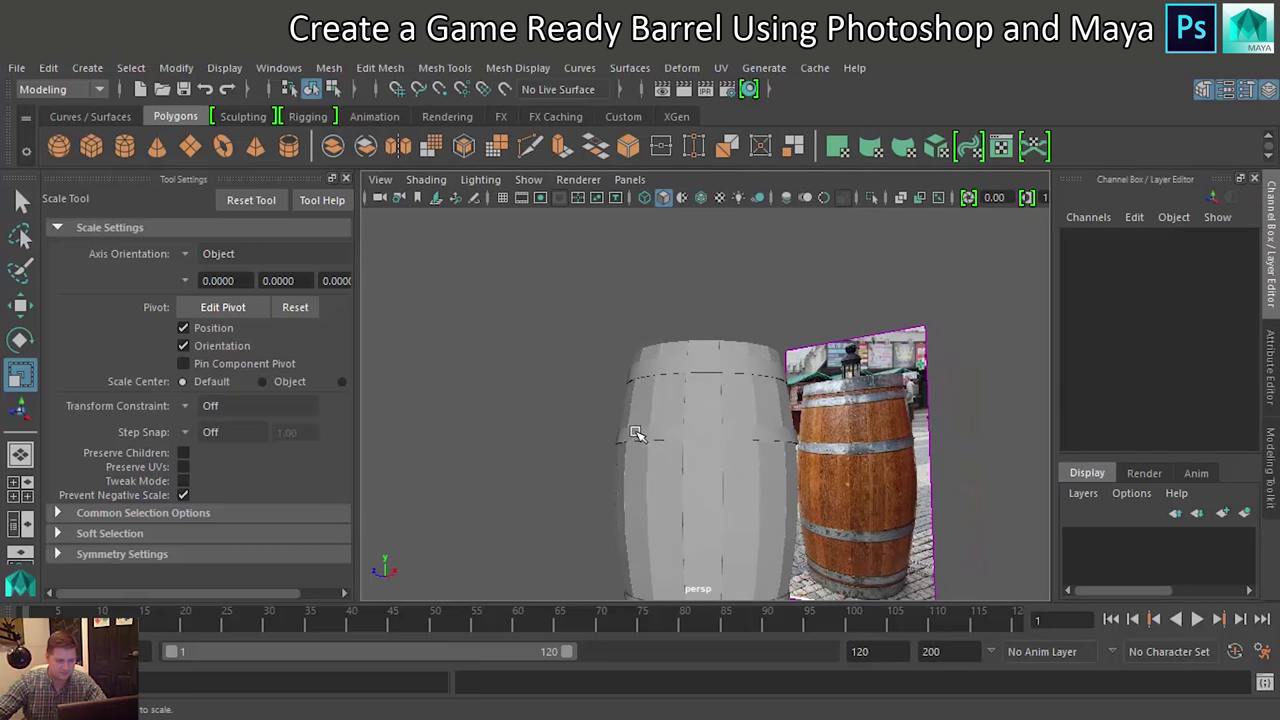
double_click(655, 435)
Duplicate the middle ring and move the copy down to Translate Y 8.825
key(ctrl+d)
key(space)
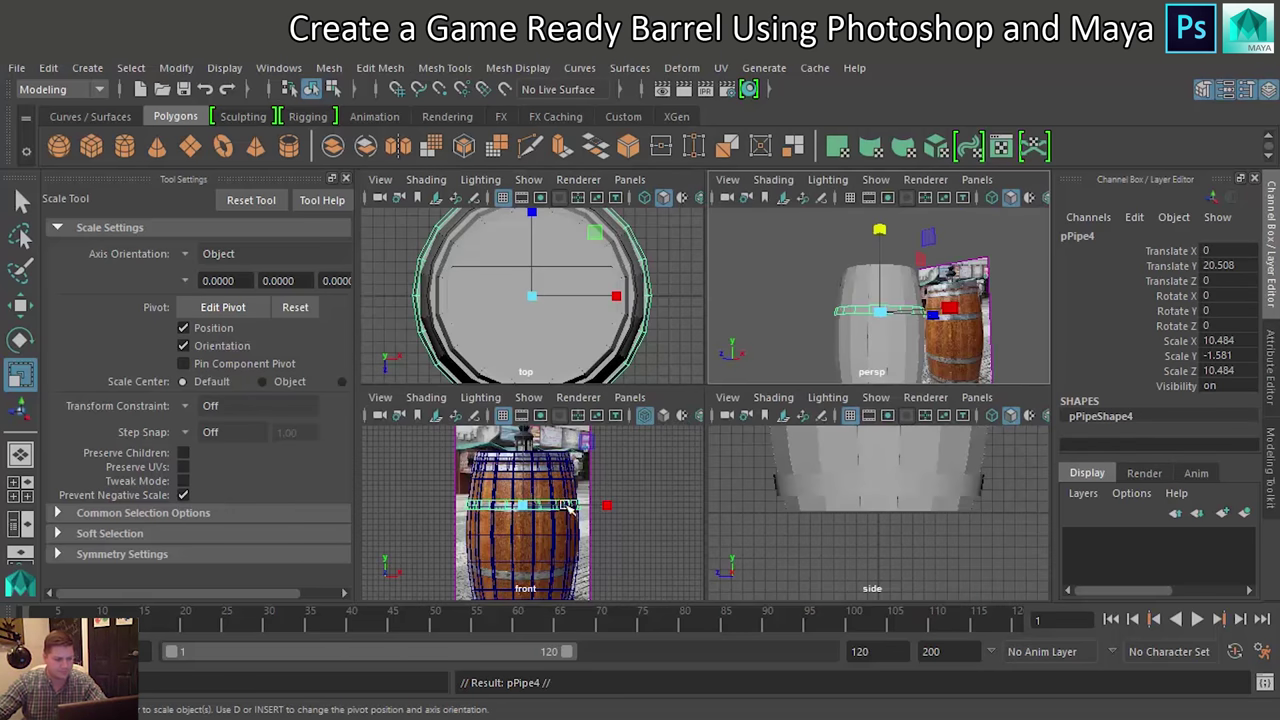
alt+middle_drag(567, 507, 590, 486)
key(w)
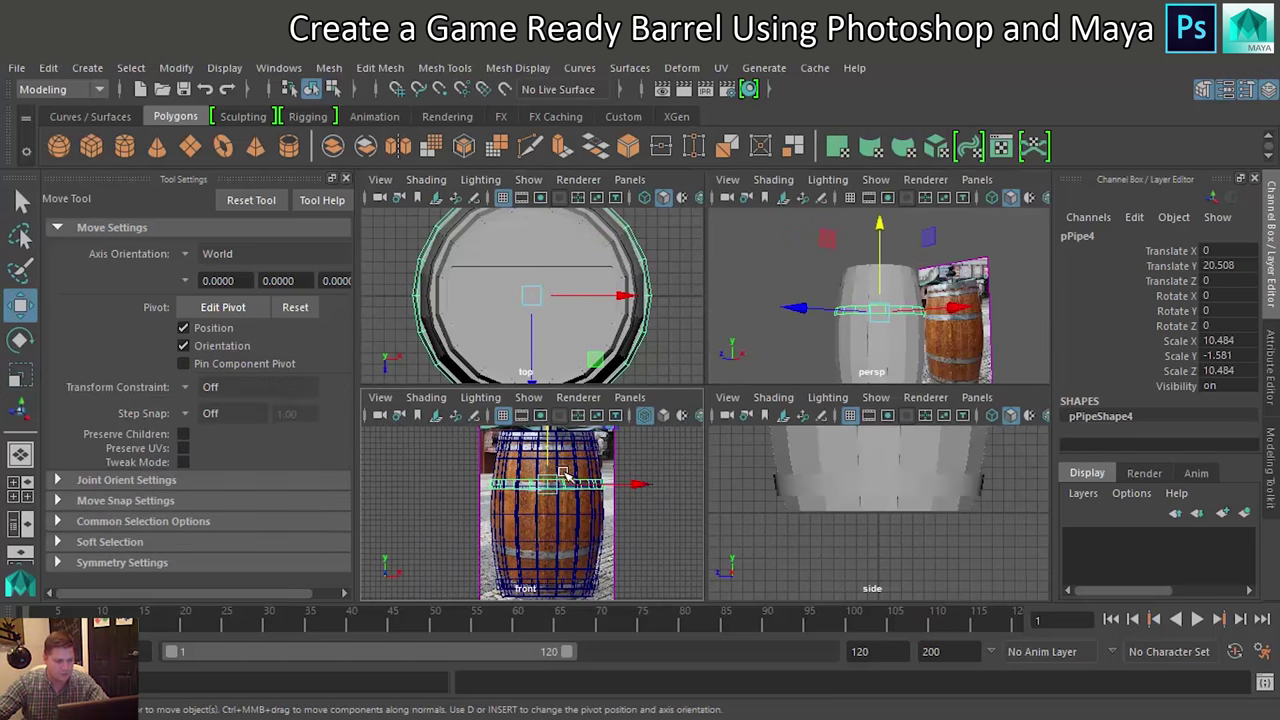
drag(548, 444, 551, 509)
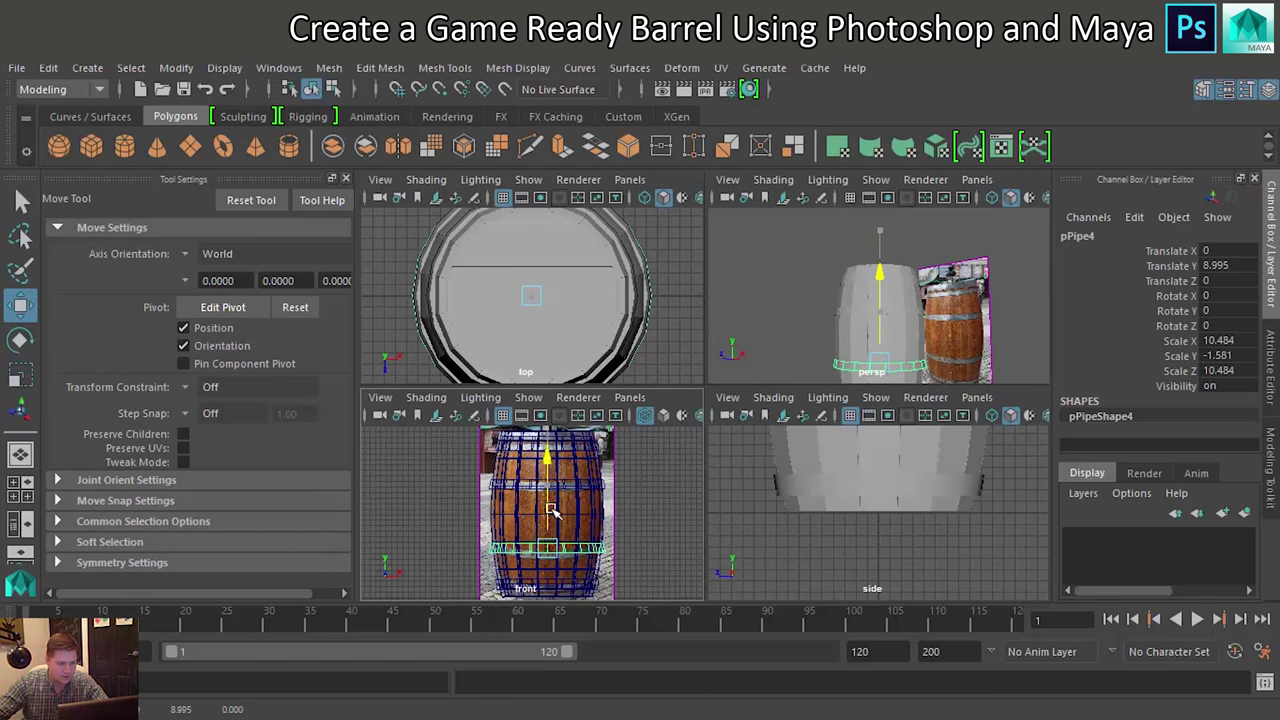
drag(551, 510, 552, 511)
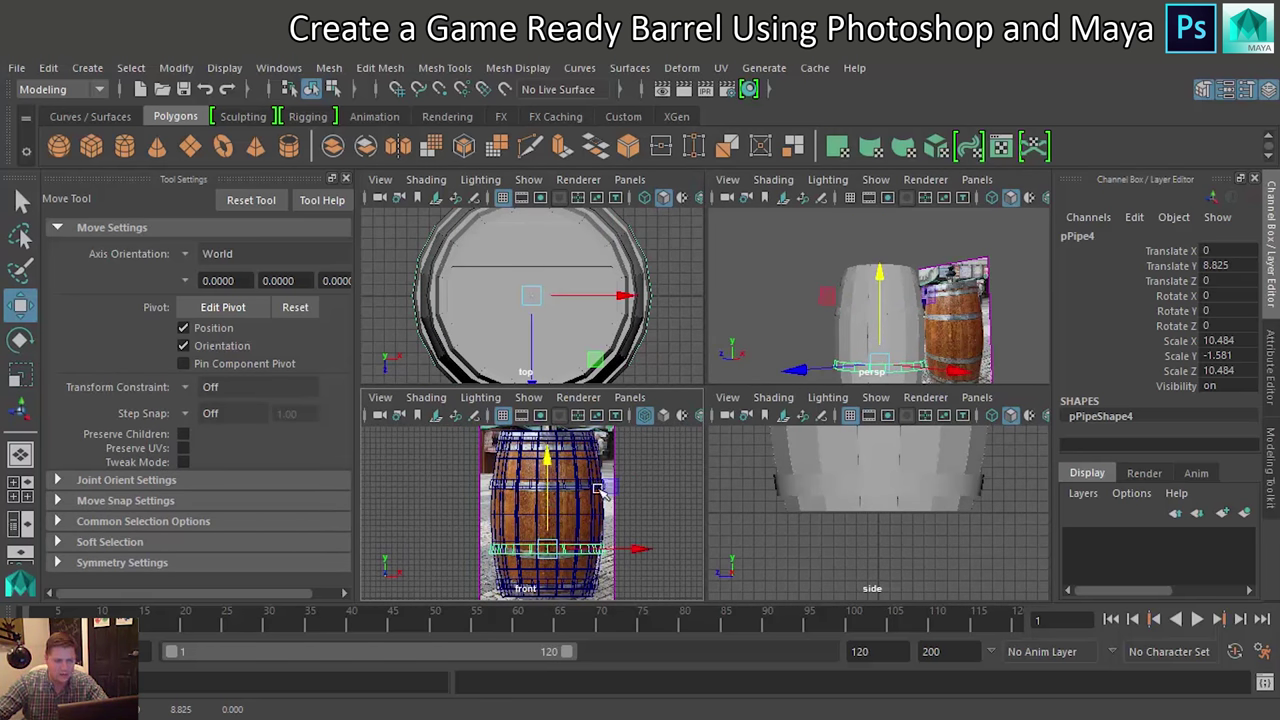
Set the new ring's Scale Y to 1.581 in the Channel Box and deselect it
double_click(1211, 356)
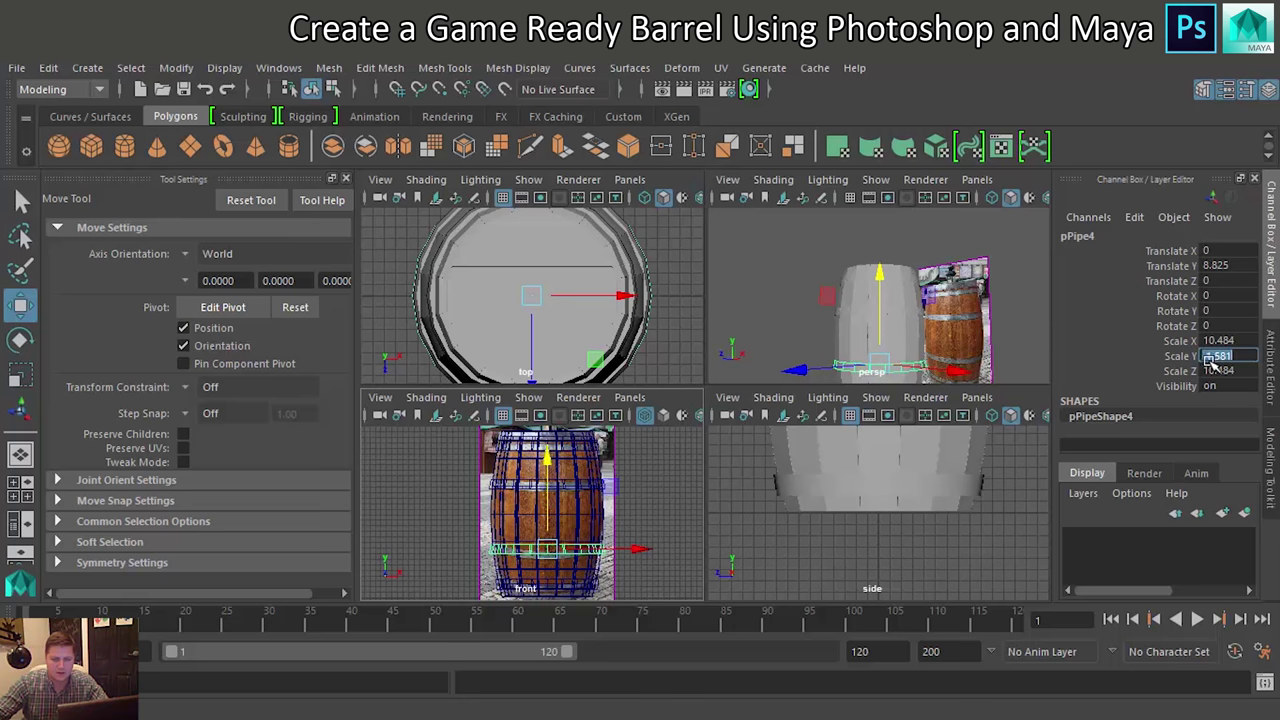
click(1213, 357)
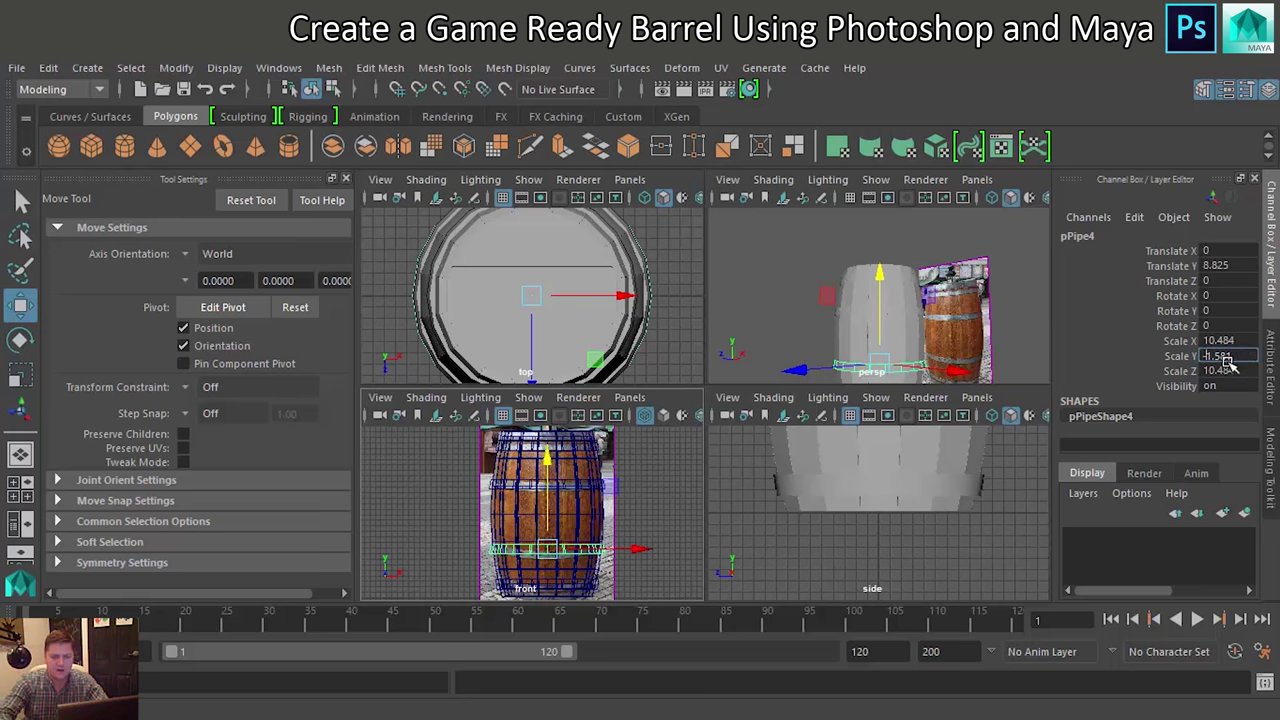
text(-)
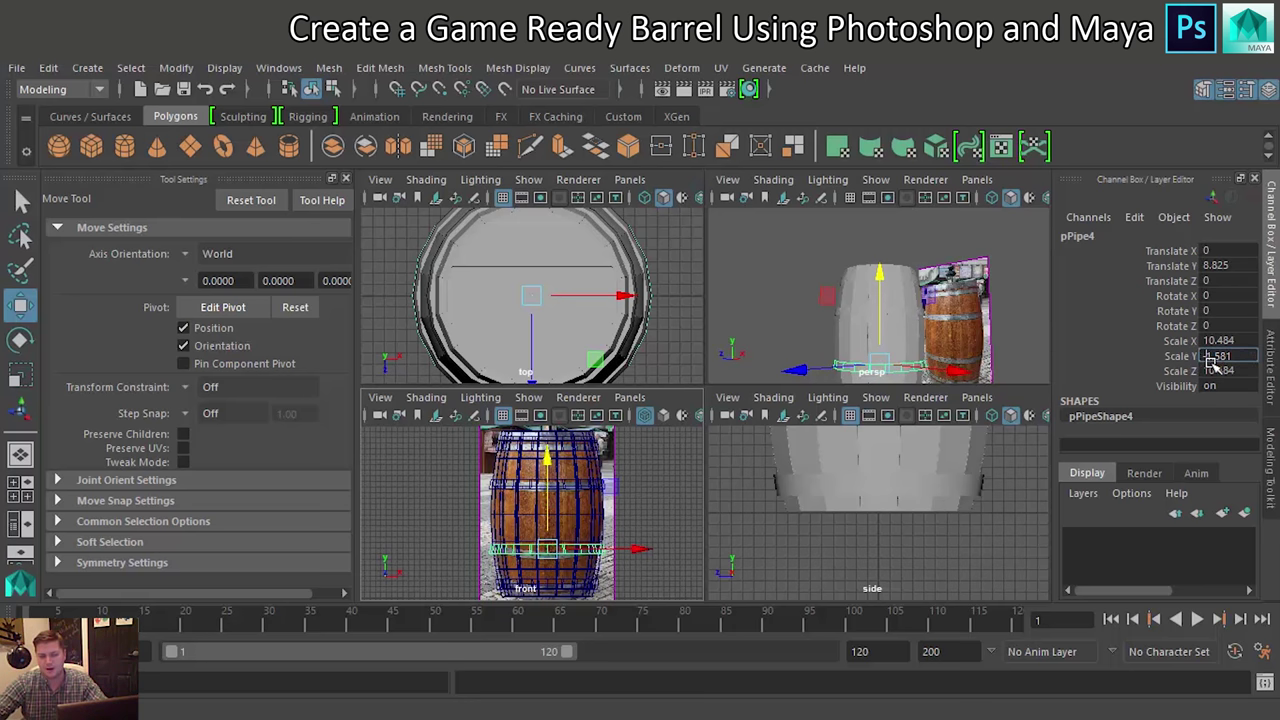
drag(1231, 367, 1220, 362)
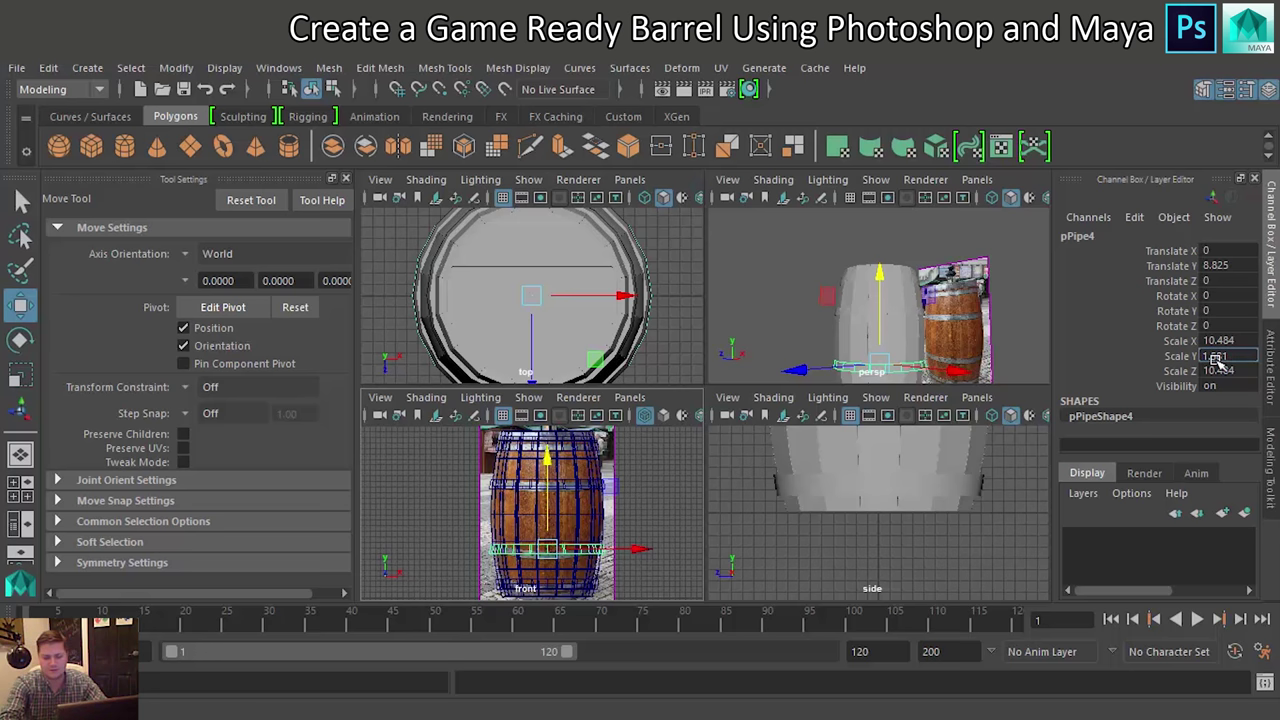
key(Return)
scroll(833, 292, up, 3)
scroll(833, 292, down, 3)
click(809, 325)
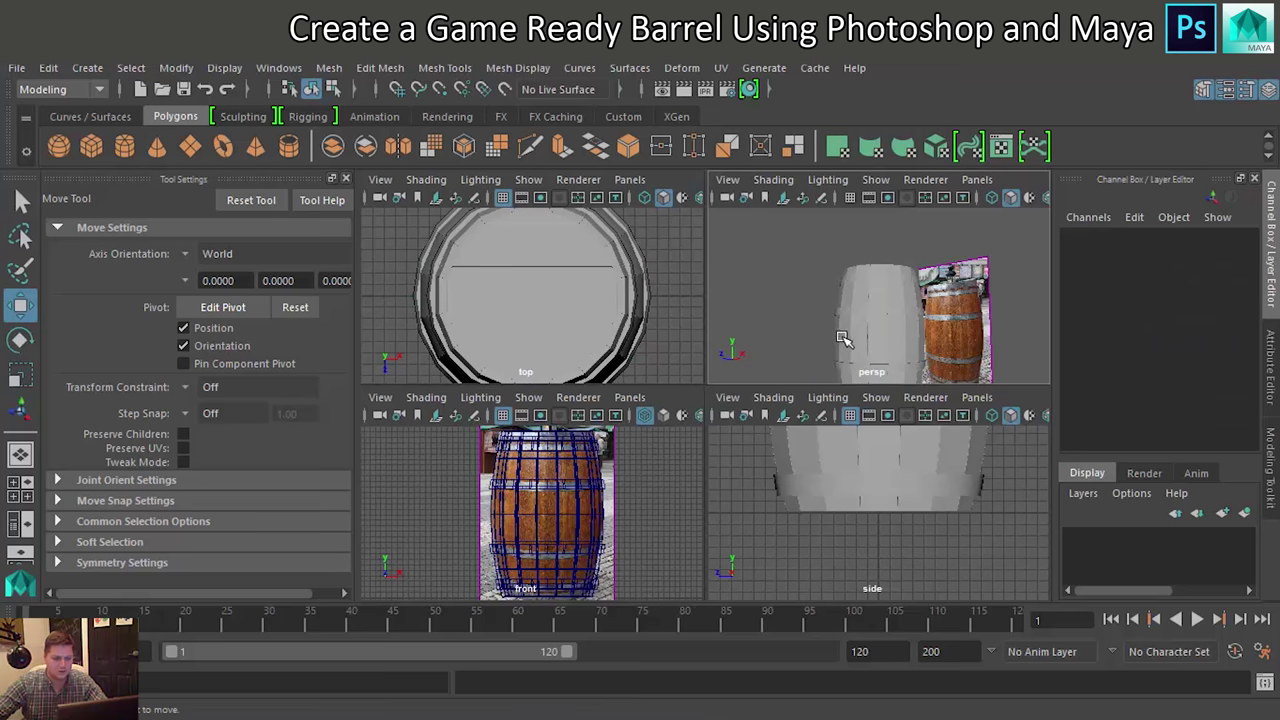
key(space)
mouse_move(627, 429)
alt+mouse_down()
mouse_move(669, 434)
mouse_move(614, 357)
alt+mouse_up()
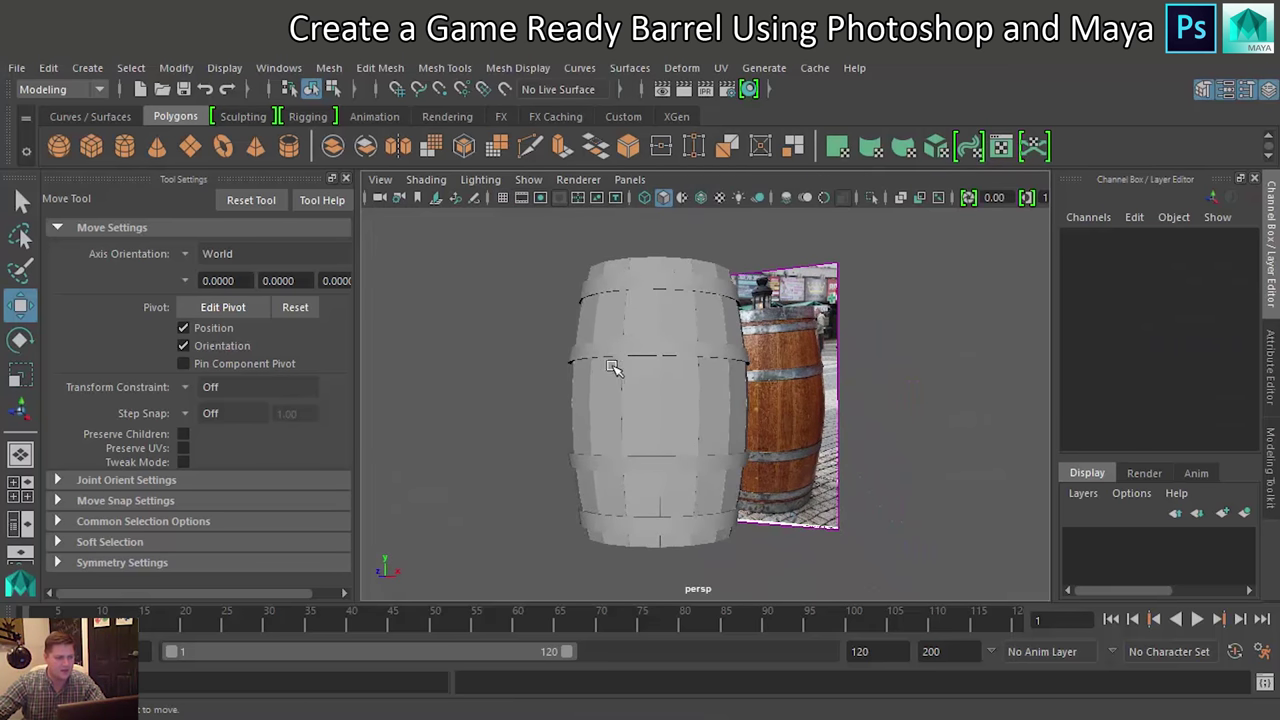
click(701, 198)
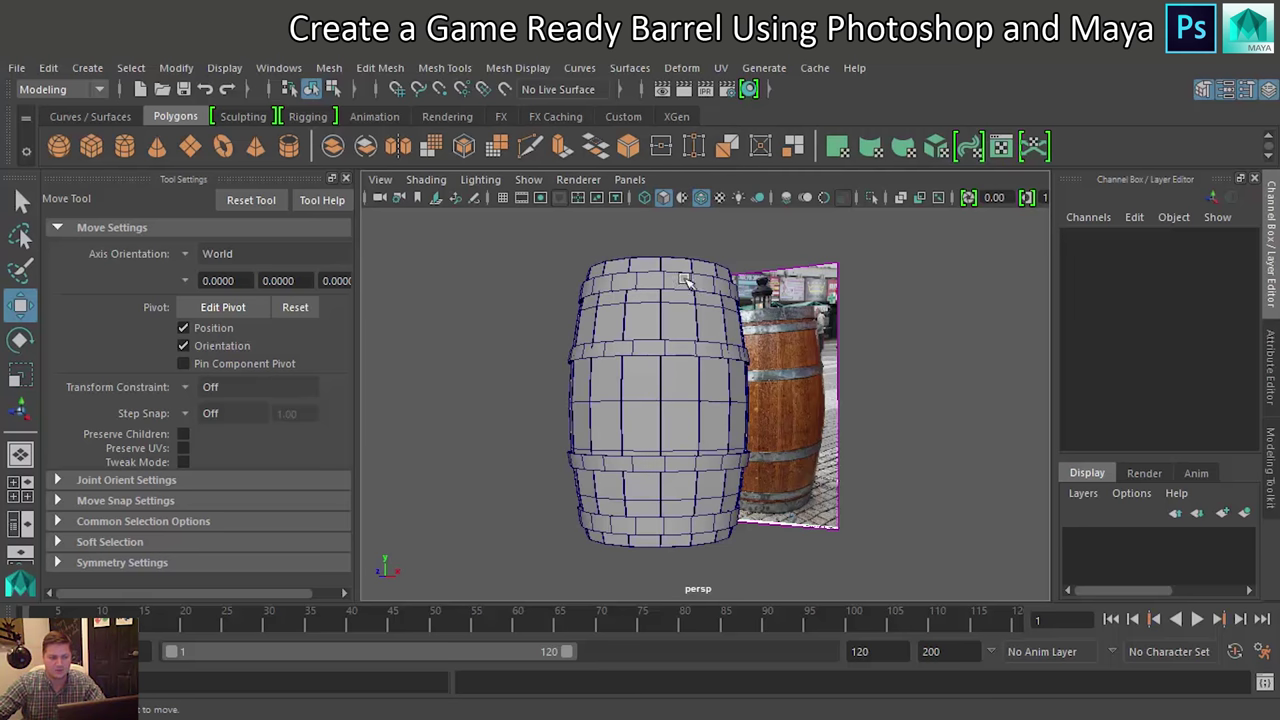
mouse_move(549, 358)
alt+mouse_down()
mouse_move(607, 385)
mouse_move(486, 306)
mouse_move(491, 289)
mouse_move(566, 354)
mouse_move(567, 372)
mouse_move(605, 275)
alt+mouse_up()
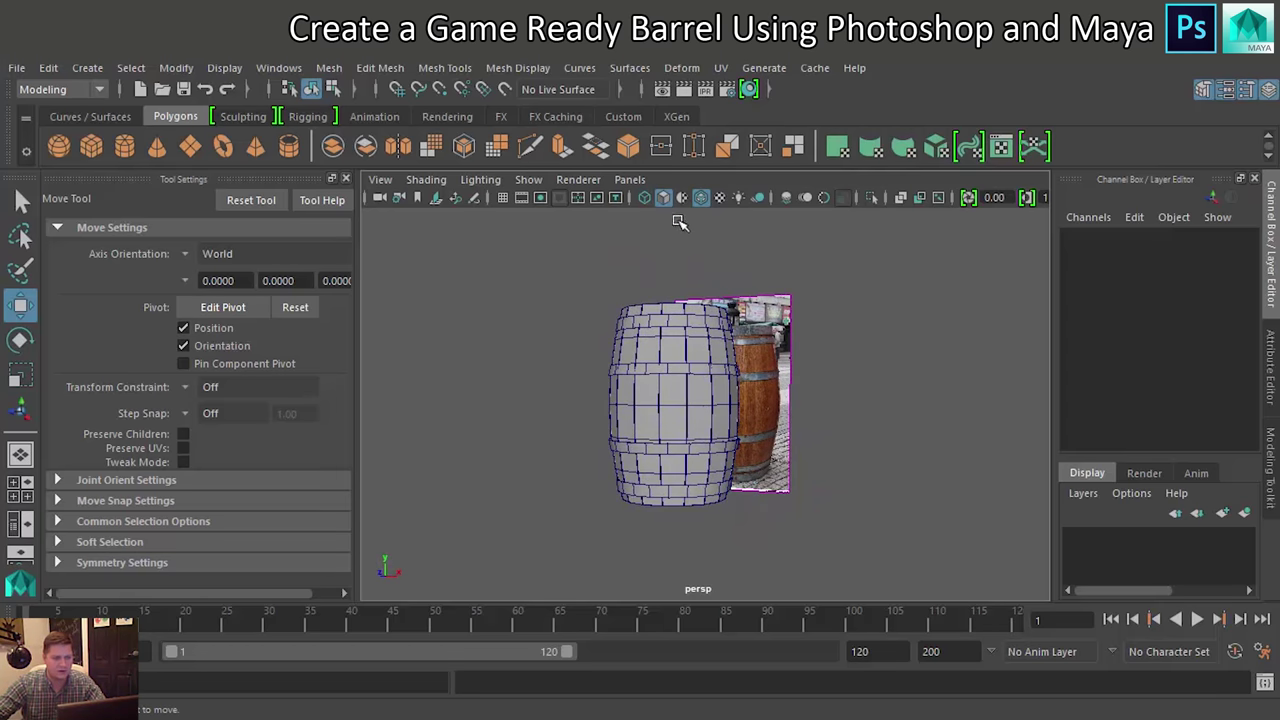
click(701, 197)
click(665, 322)
scroll(652, 357, up, 3)
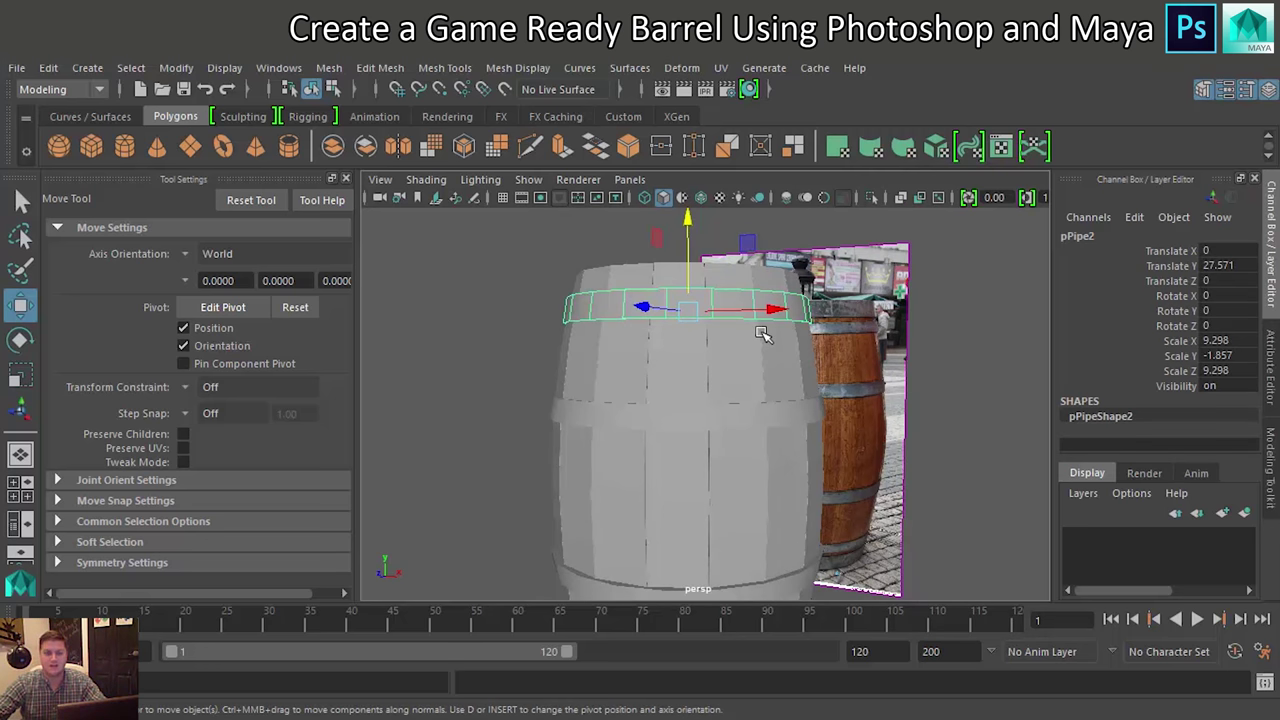
Select the top hoop's edge loop and apply a bevel from the Modeling Toolkit
mouse_move(743, 300)
right_down()
mouse_move(790, 215)
mouse_move(741, 147)
right_up()
double_click(727, 289)
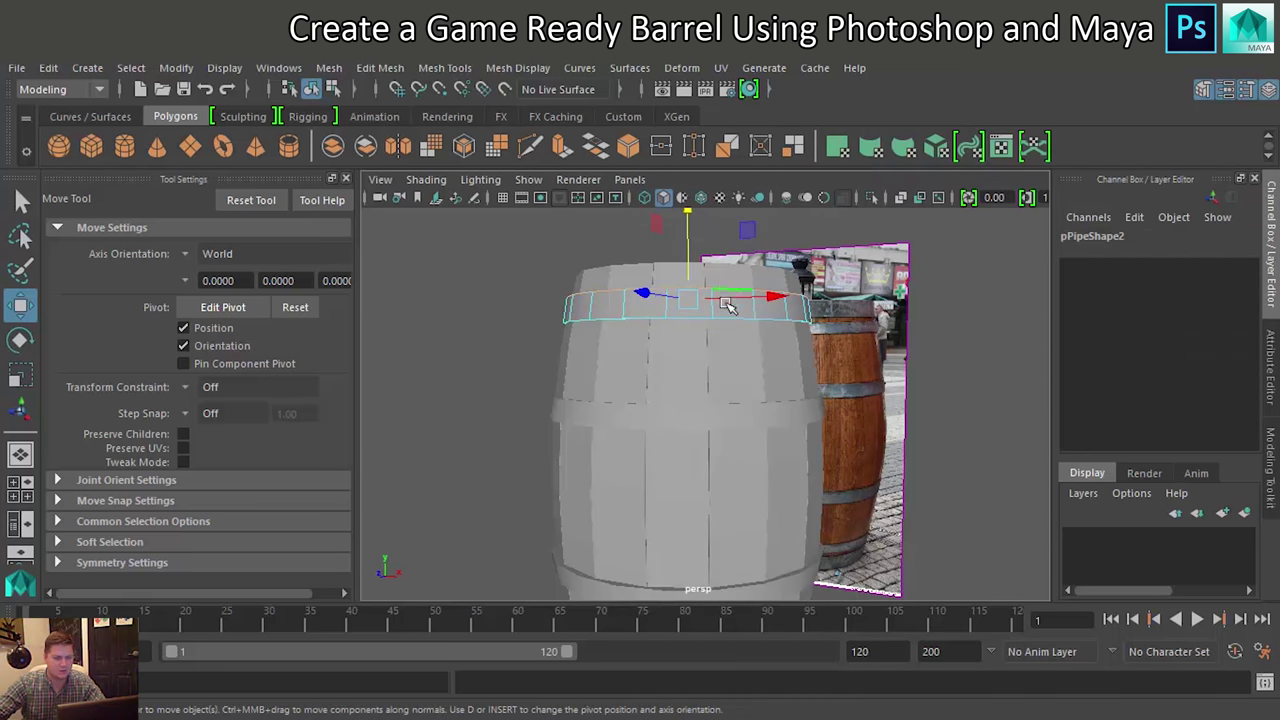
drag(738, 318, 750, 322)
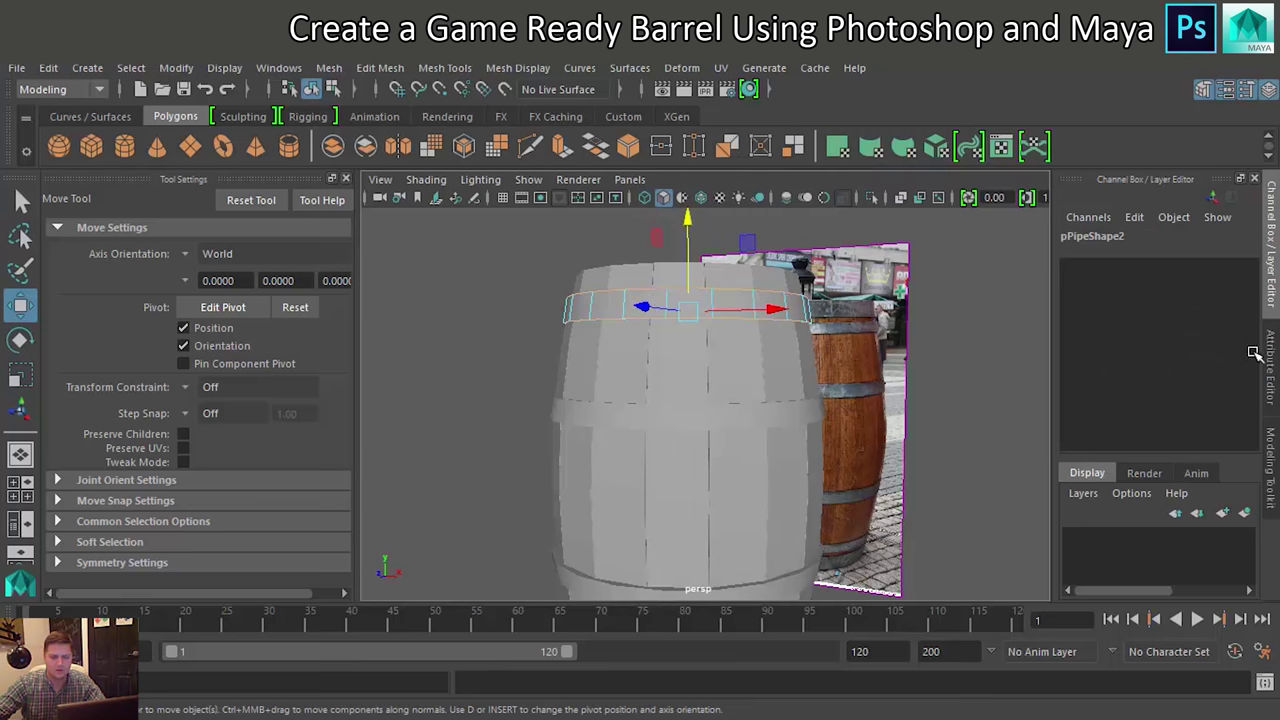
click(1269, 455)
click(1180, 396)
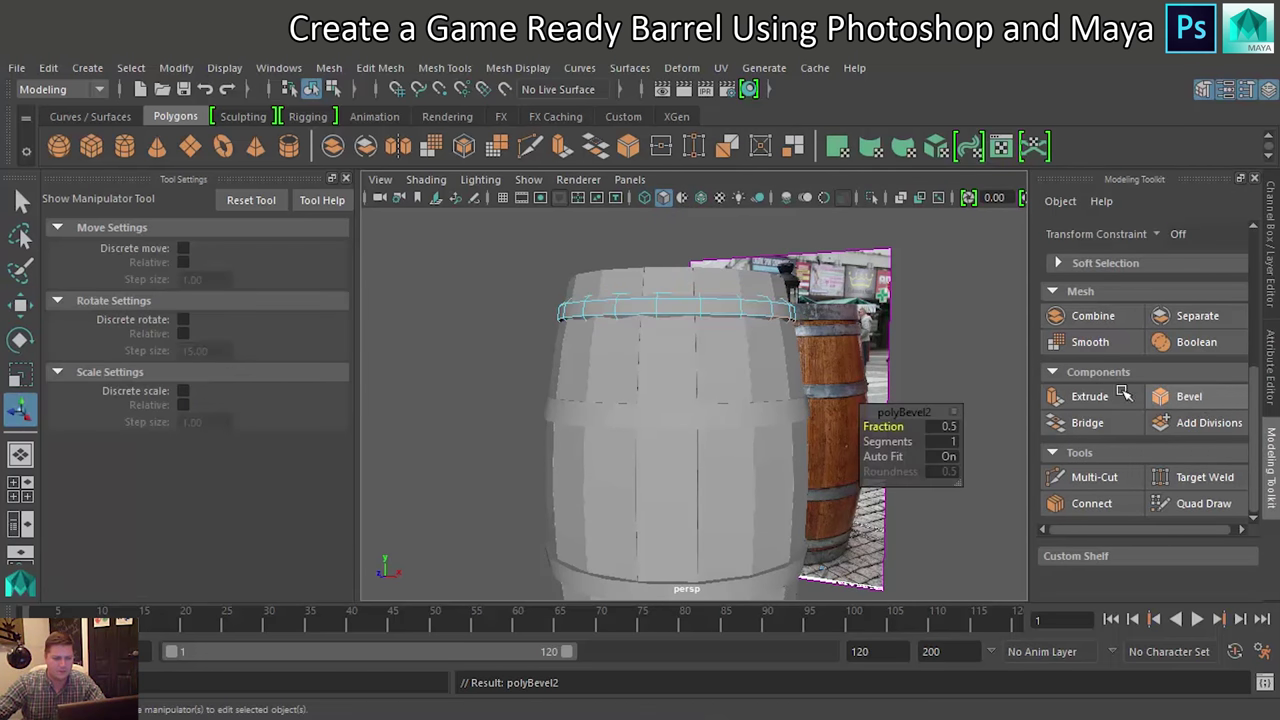
Set the polyBevel2 bevel to 2 segments and fraction 0.2
drag(941, 440, 993, 446)
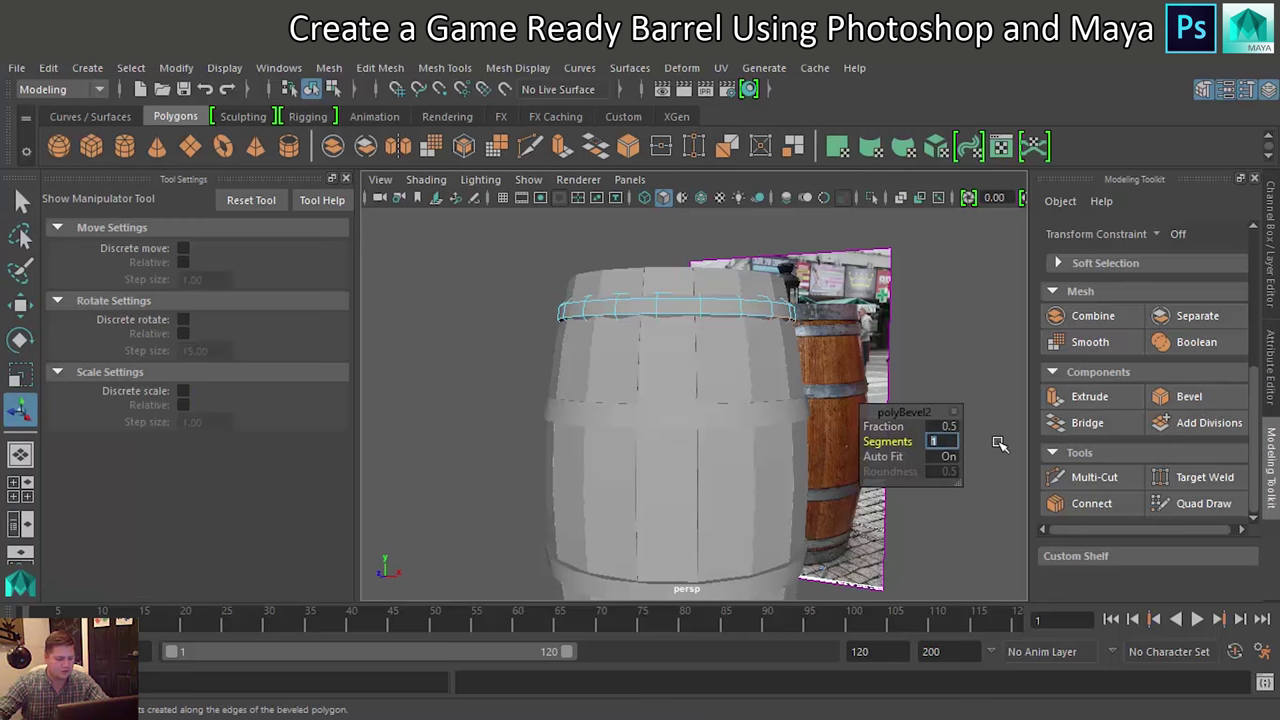
alt+drag(751, 306, 697, 337)
mouse_move(697, 337)
alt+right_down()
mouse_move(815, 365)
mouse_move(860, 405)
alt+right_up()
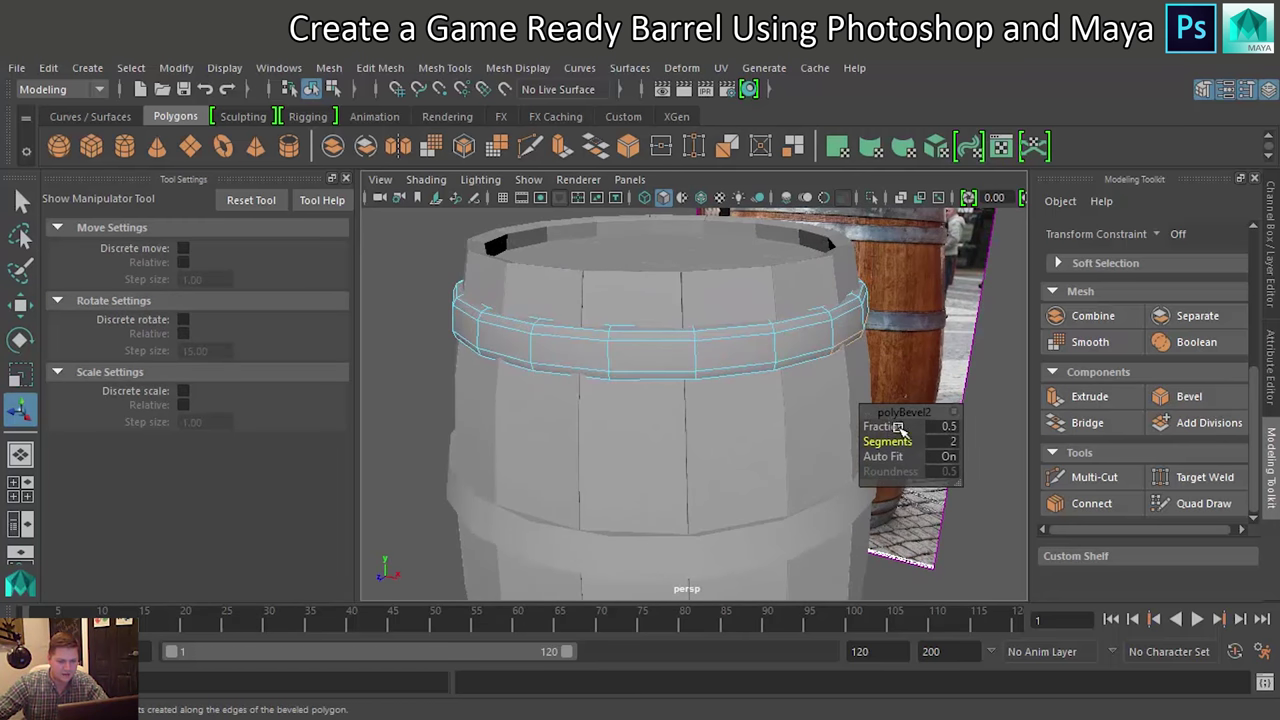
drag(902, 428, 902, 432)
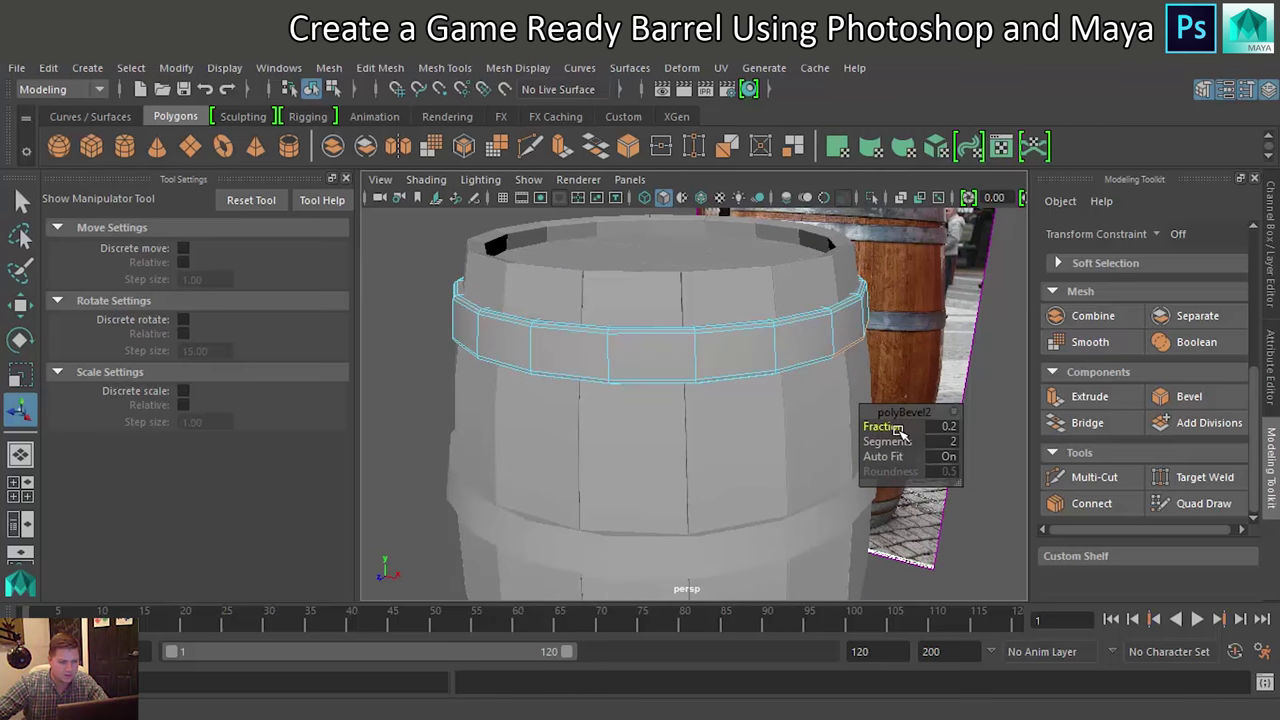
mouse_move(726, 423)
alt+mouse_down()
mouse_move(714, 371)
mouse_move(731, 346)
mouse_move(749, 394)
alt+mouse_up()
click(741, 422)
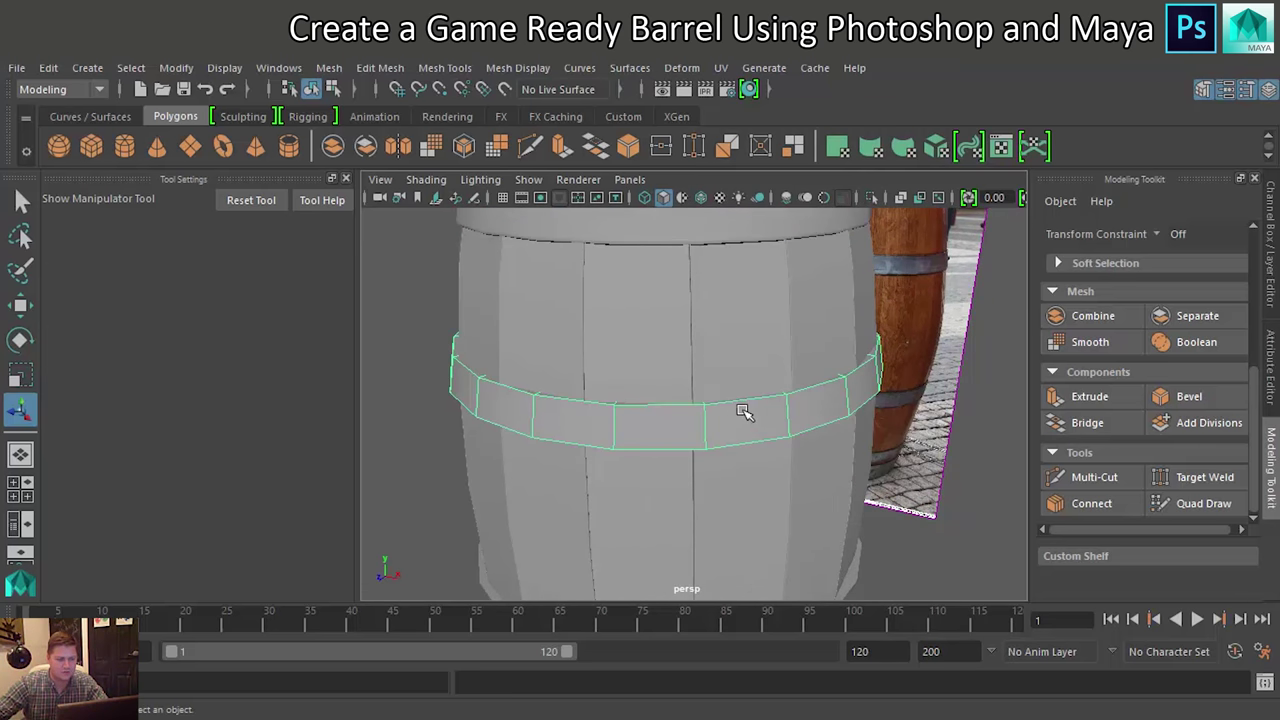
Bevel the middle hoop's edge loop with 2 segments at fraction 0.2
right_click(741, 411)
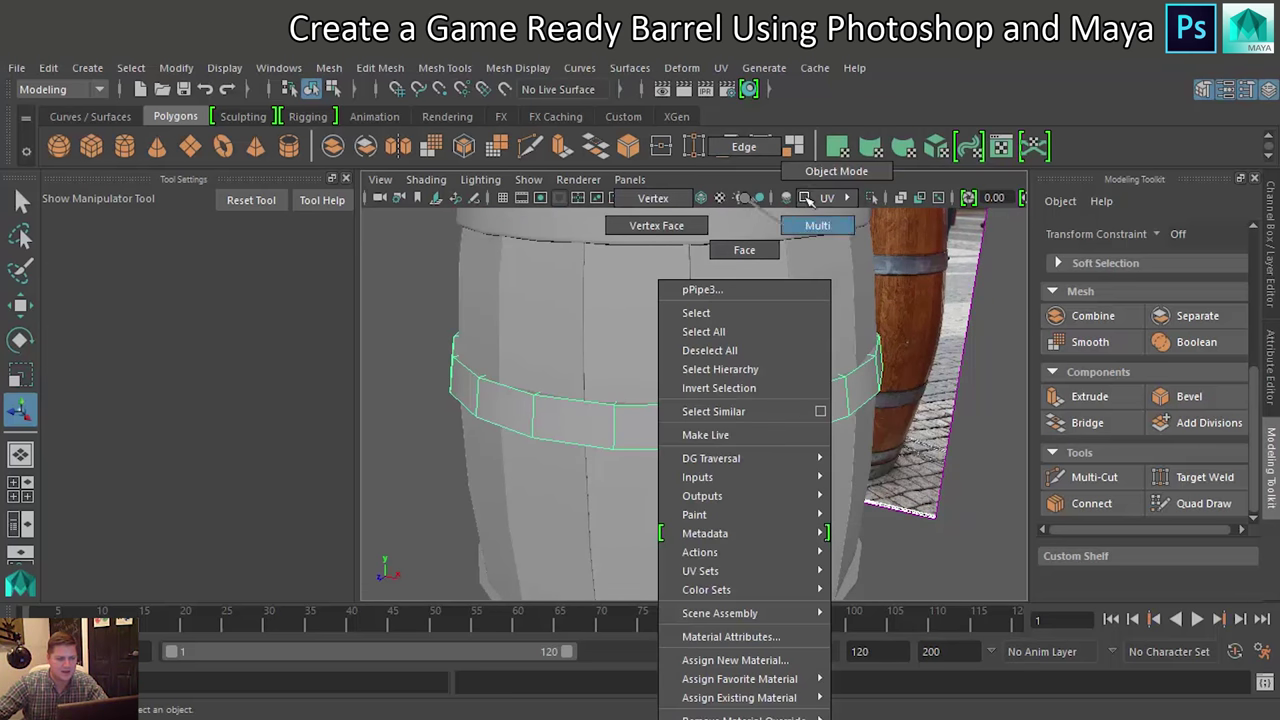
click(744, 150)
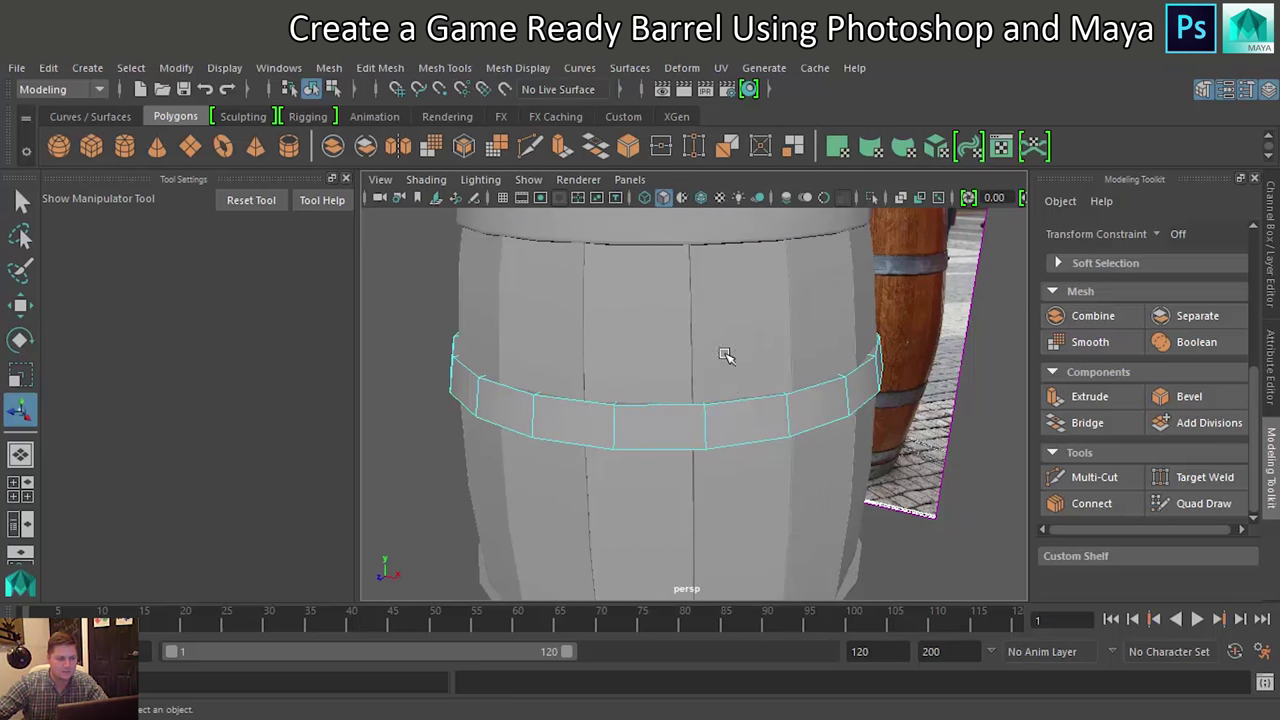
double_click(746, 403)
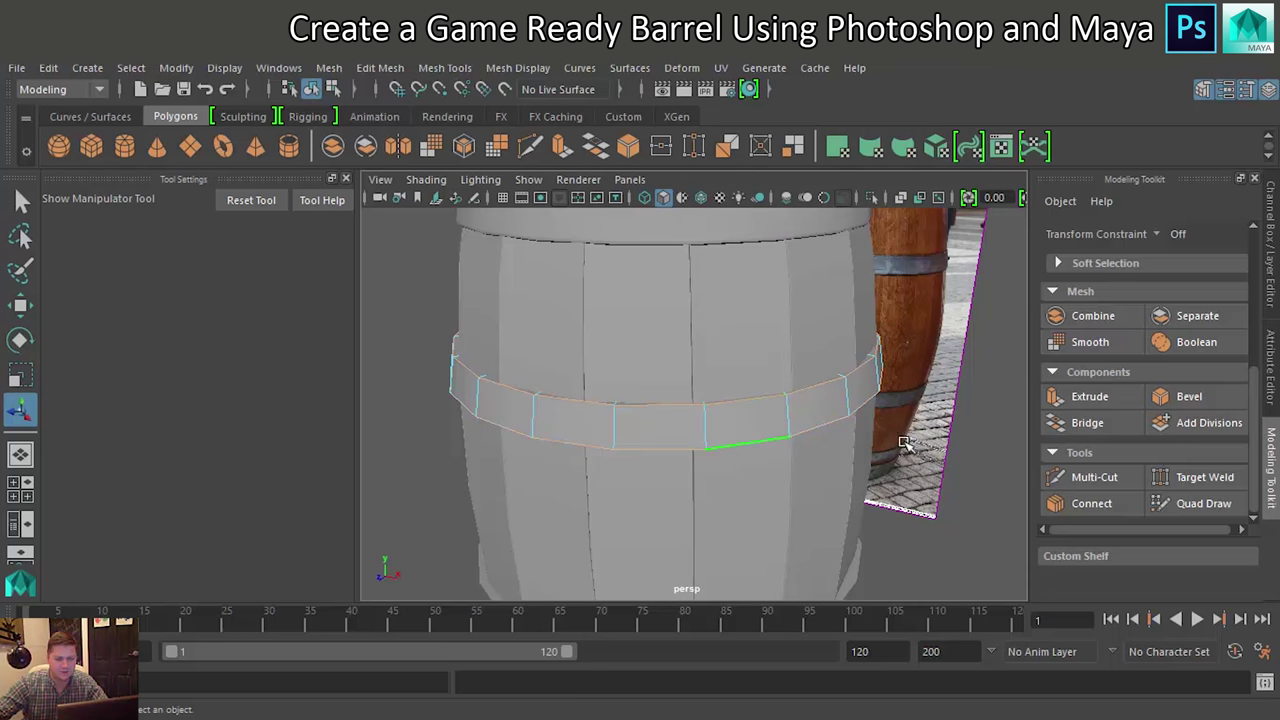
click(1189, 397)
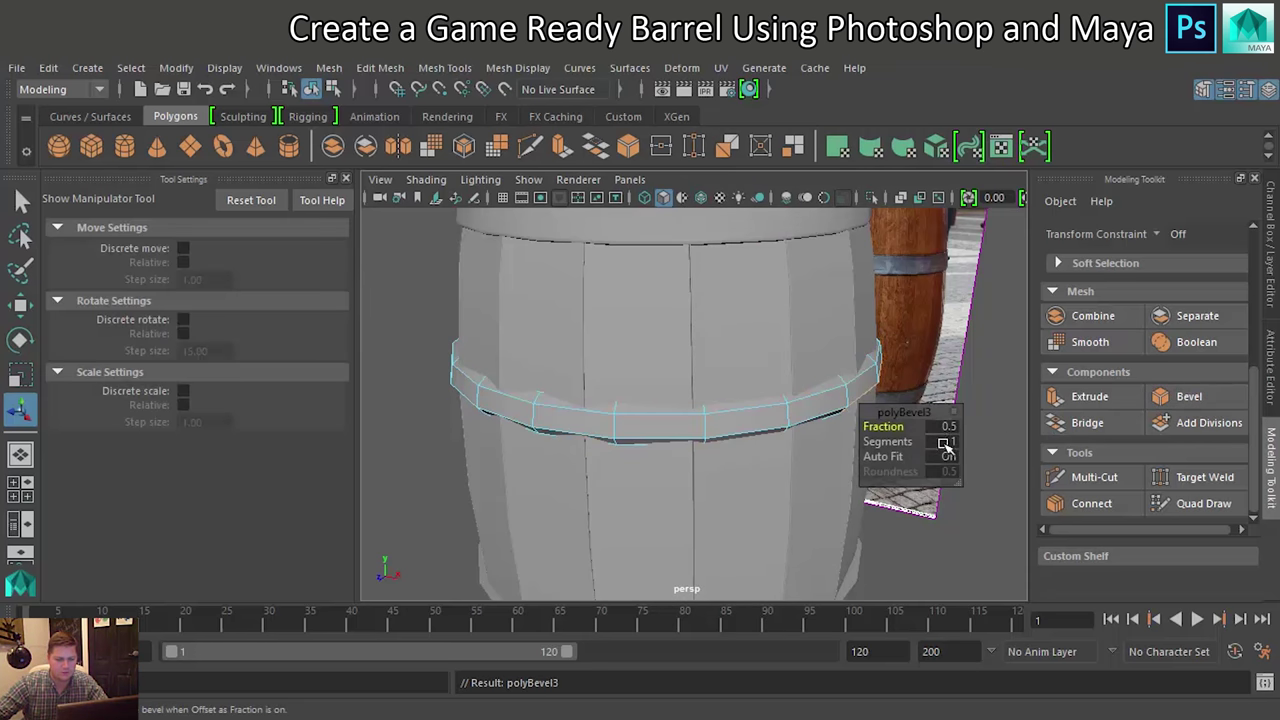
drag(944, 444, 952, 444)
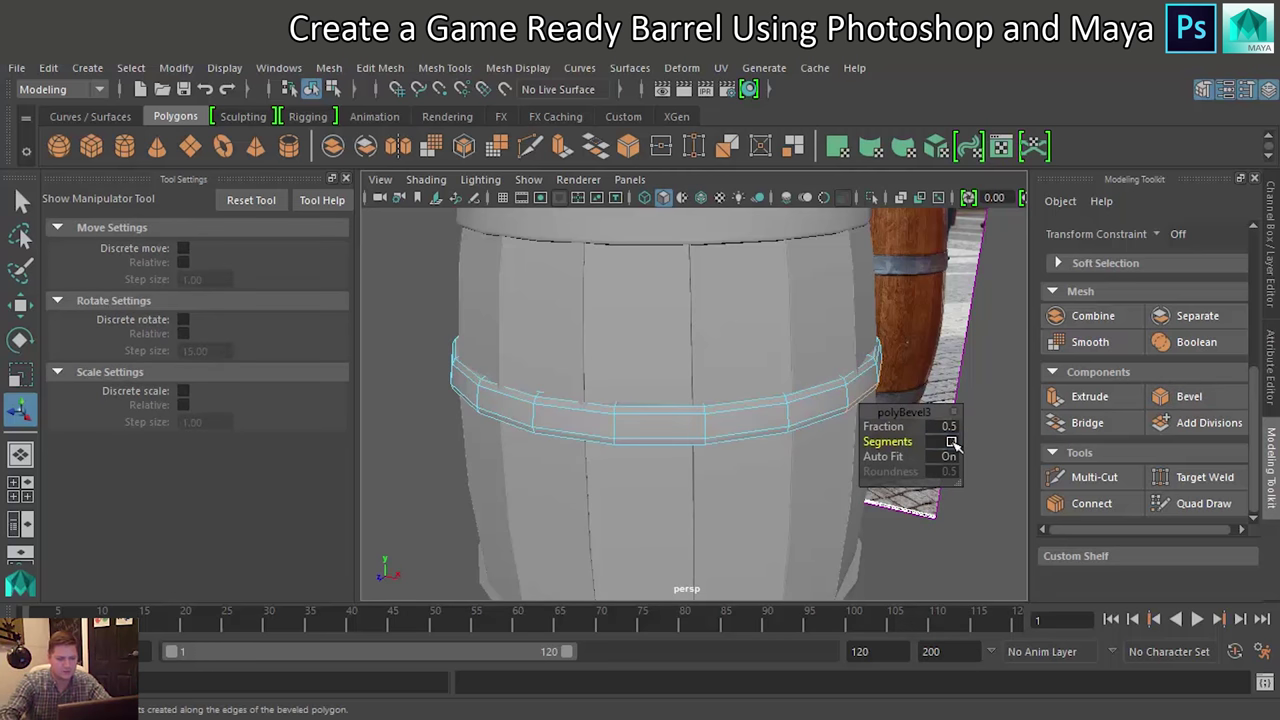
click(946, 427)
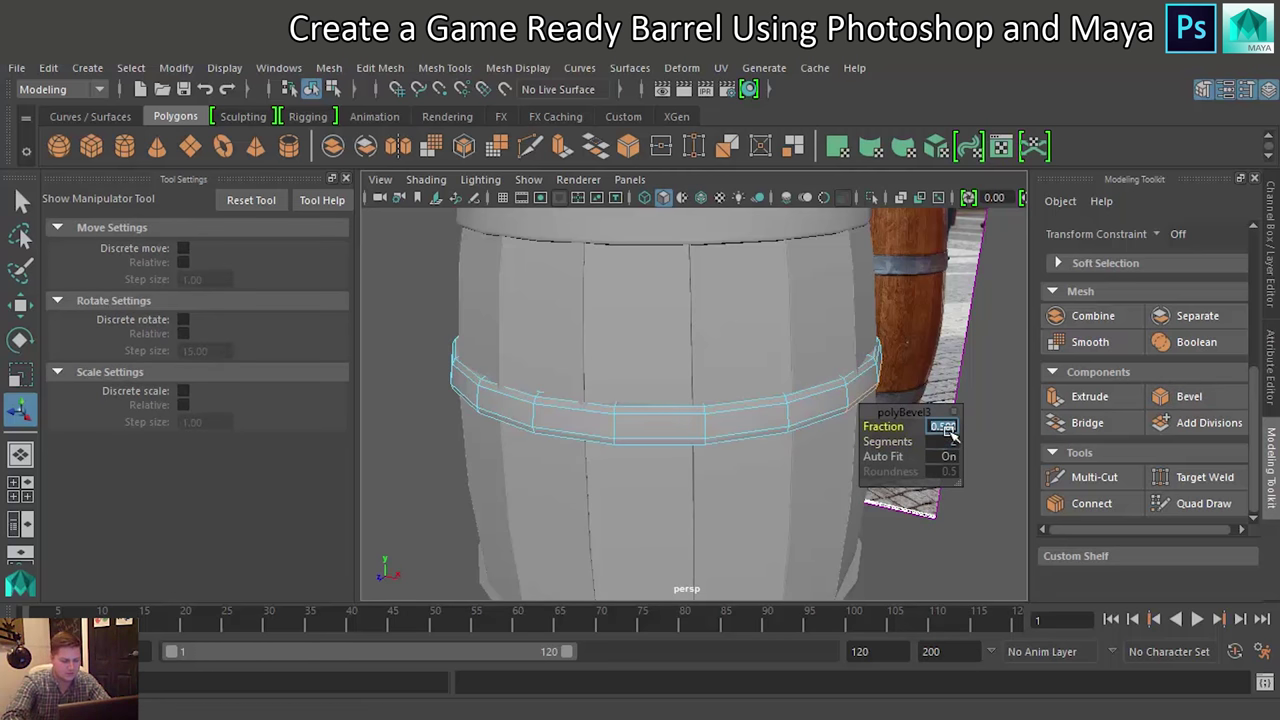
text(0.2)
key(Return)
Select the next hoop band down and orbit toward it
mouse_move(726, 400)
alt+mouse_down()
mouse_move(645, 303)
mouse_move(663, 434)
alt+mouse_up()
click(676, 460)
mouse_move(674, 458)
right_down()
mouse_move(607, 475)
mouse_move(558, 226)
right_up()
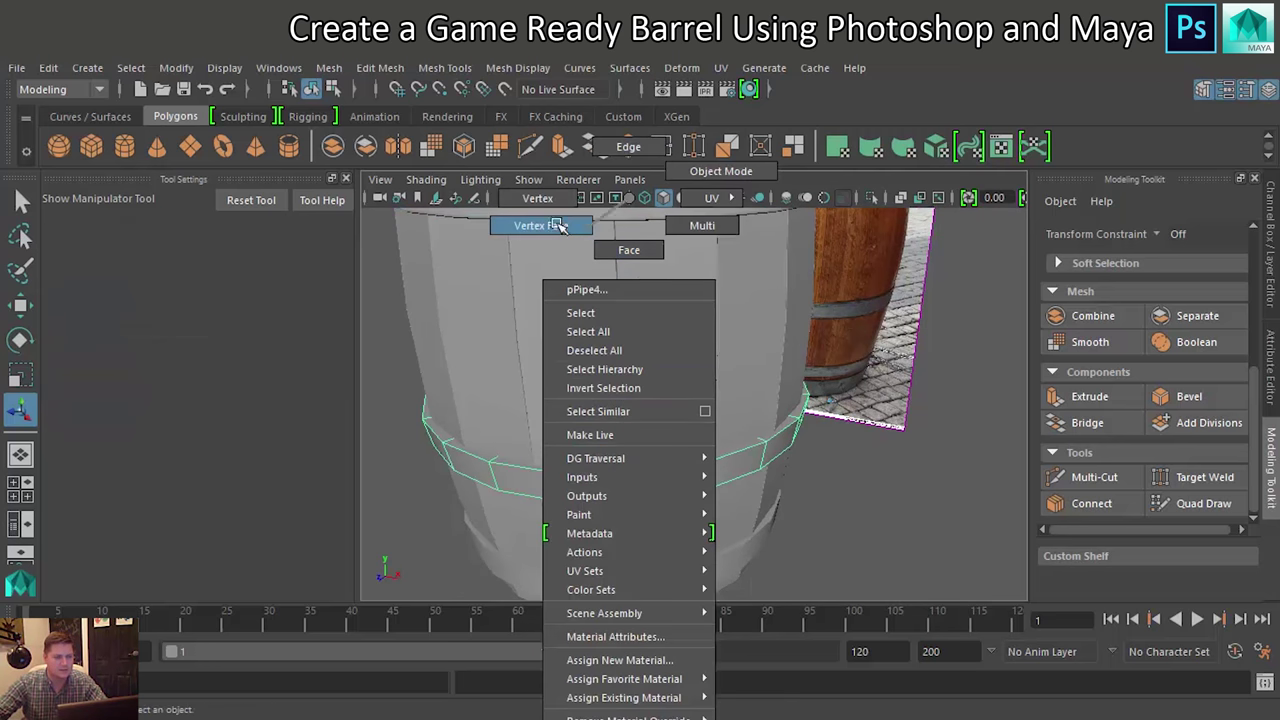
Bevel the lower middle hoop's edge loop at fraction 0.2 with 2 segments
right_drag(558, 226, 636, 147)
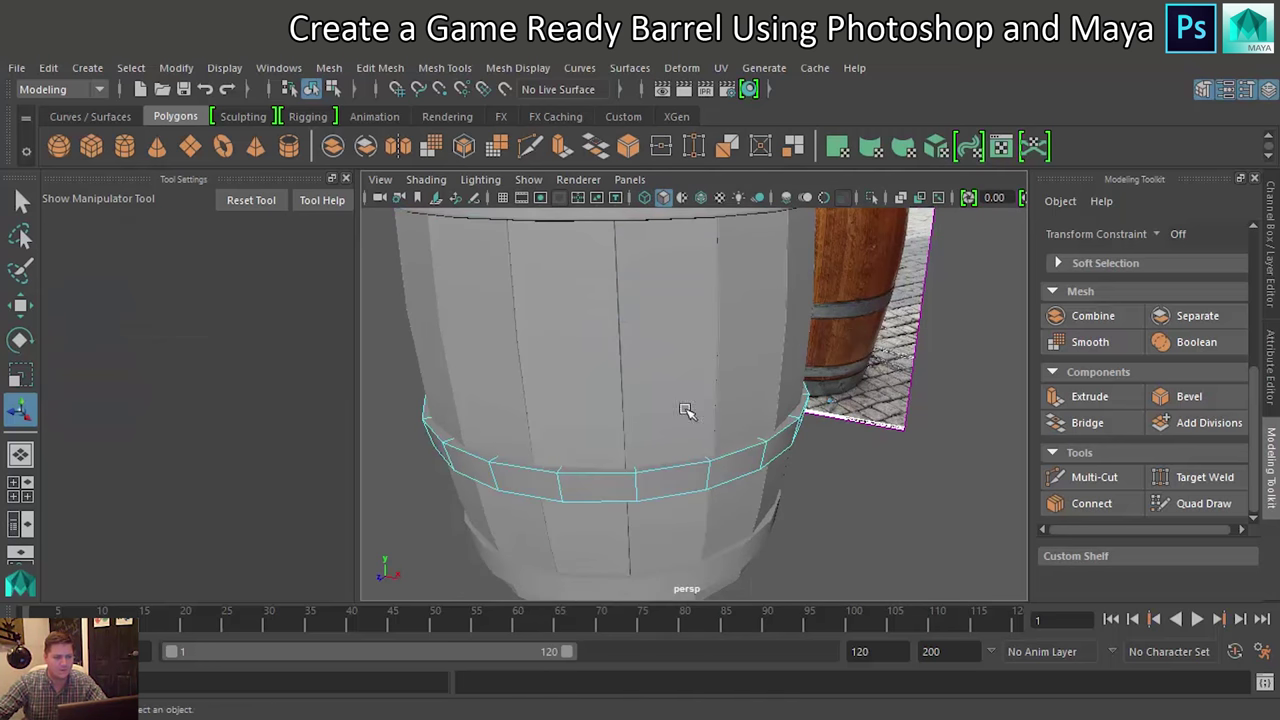
double_click(692, 464)
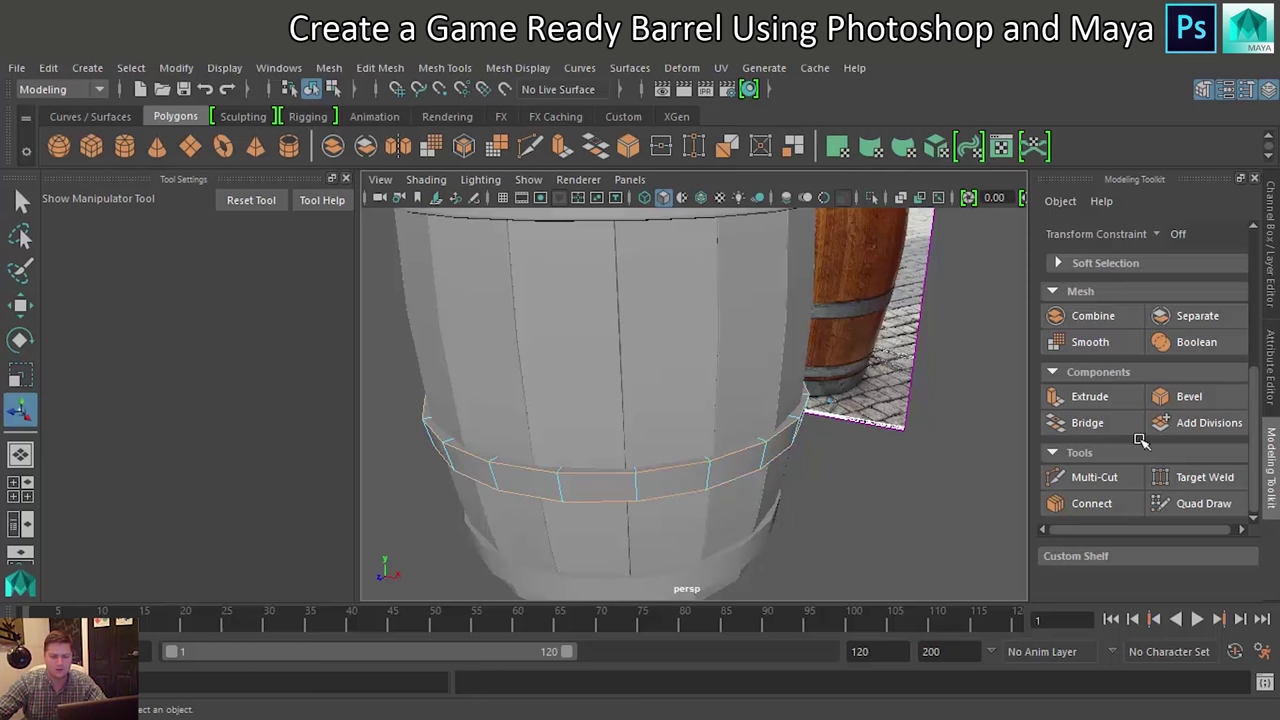
click(1185, 397)
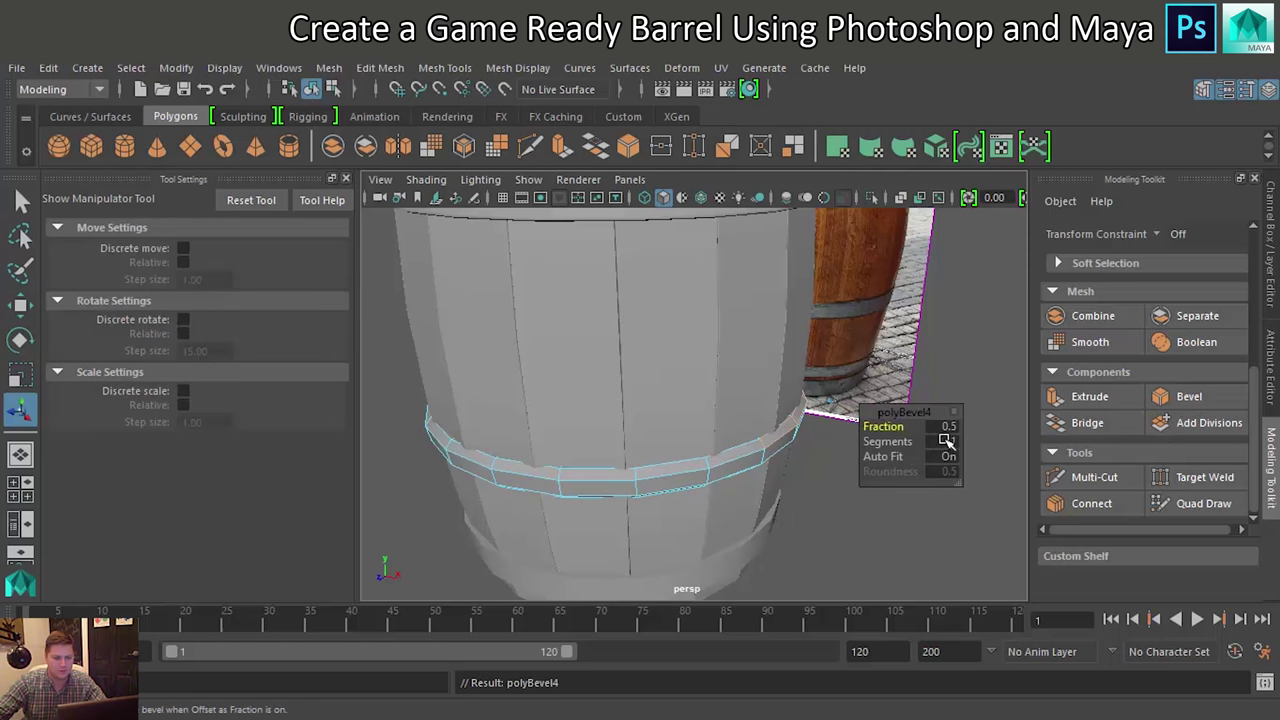
click(945, 428)
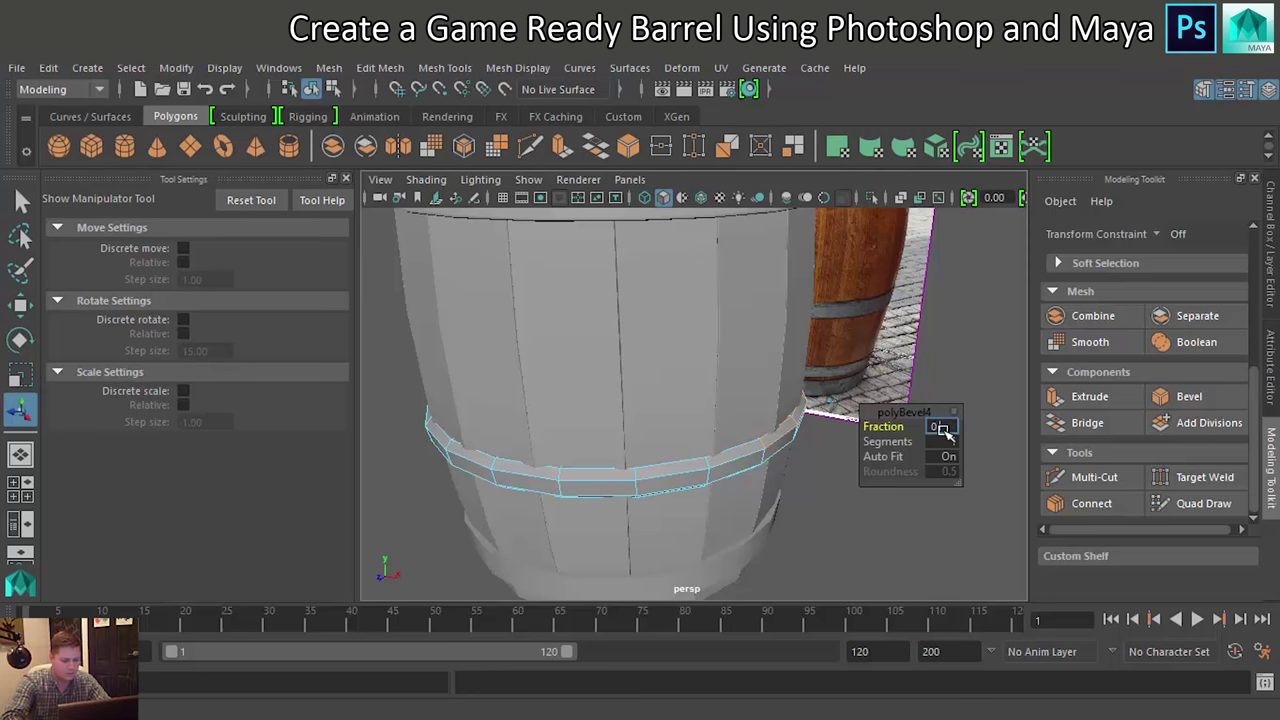
text(0.2)
key(Return)
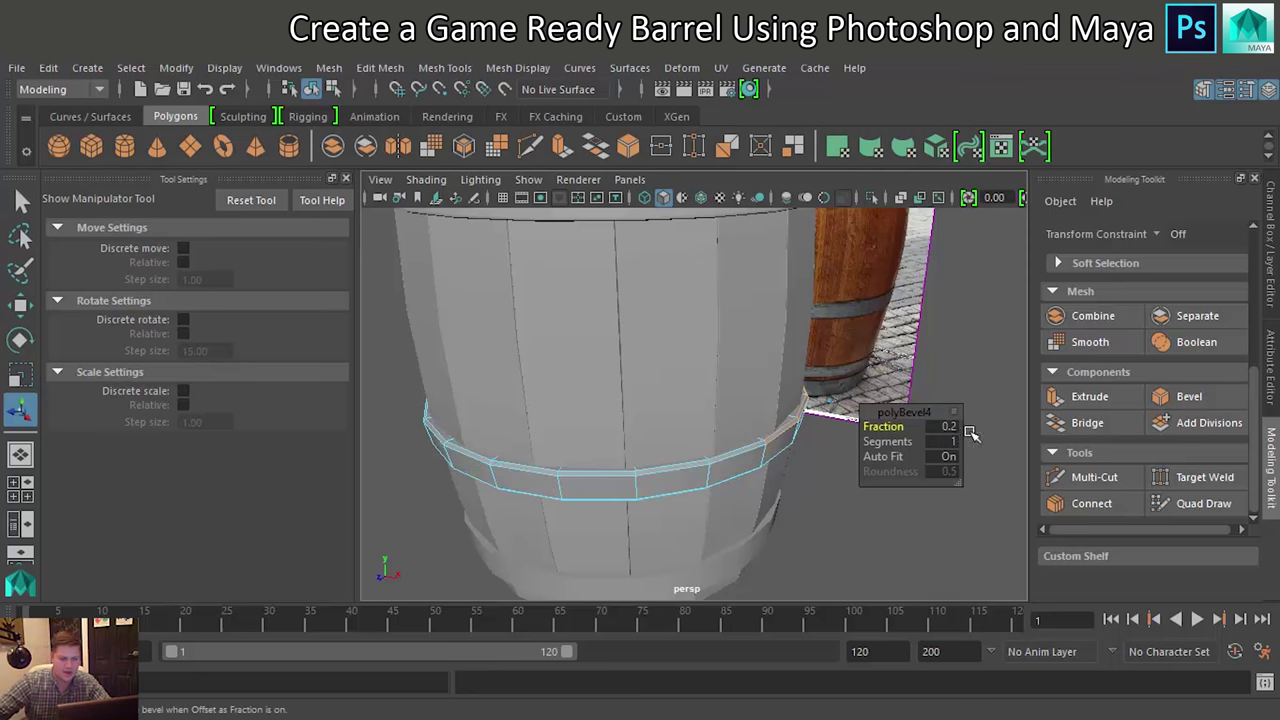
click(950, 442)
text(2)
key(Return)
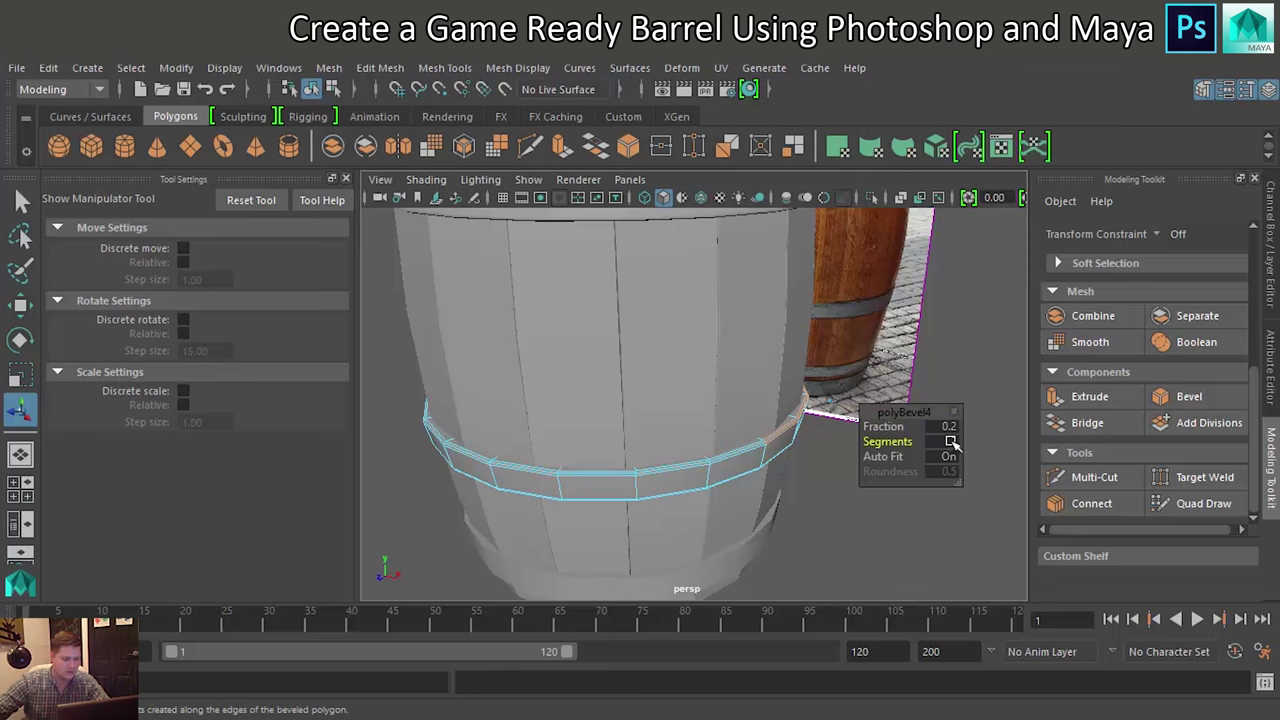
Try bevelling the whole bottom hoop in Object Mode, then undo it
alt+drag(765, 498, 757, 400)
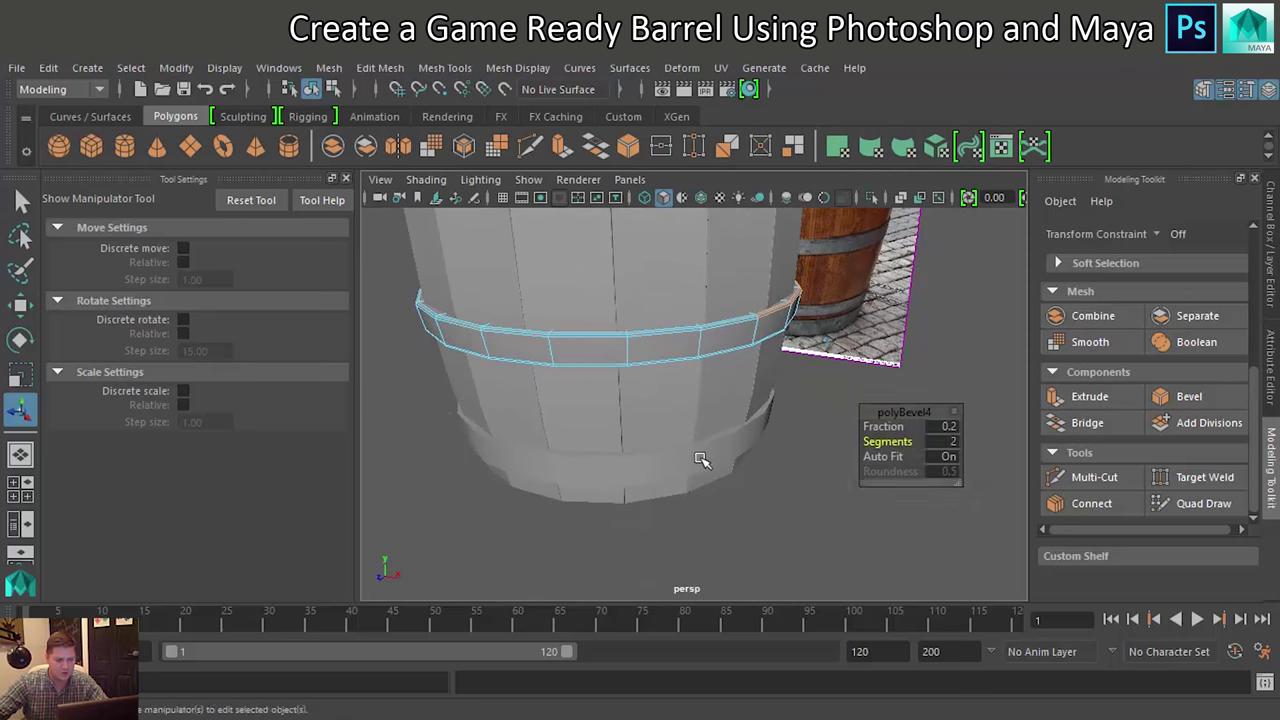
key(F8)
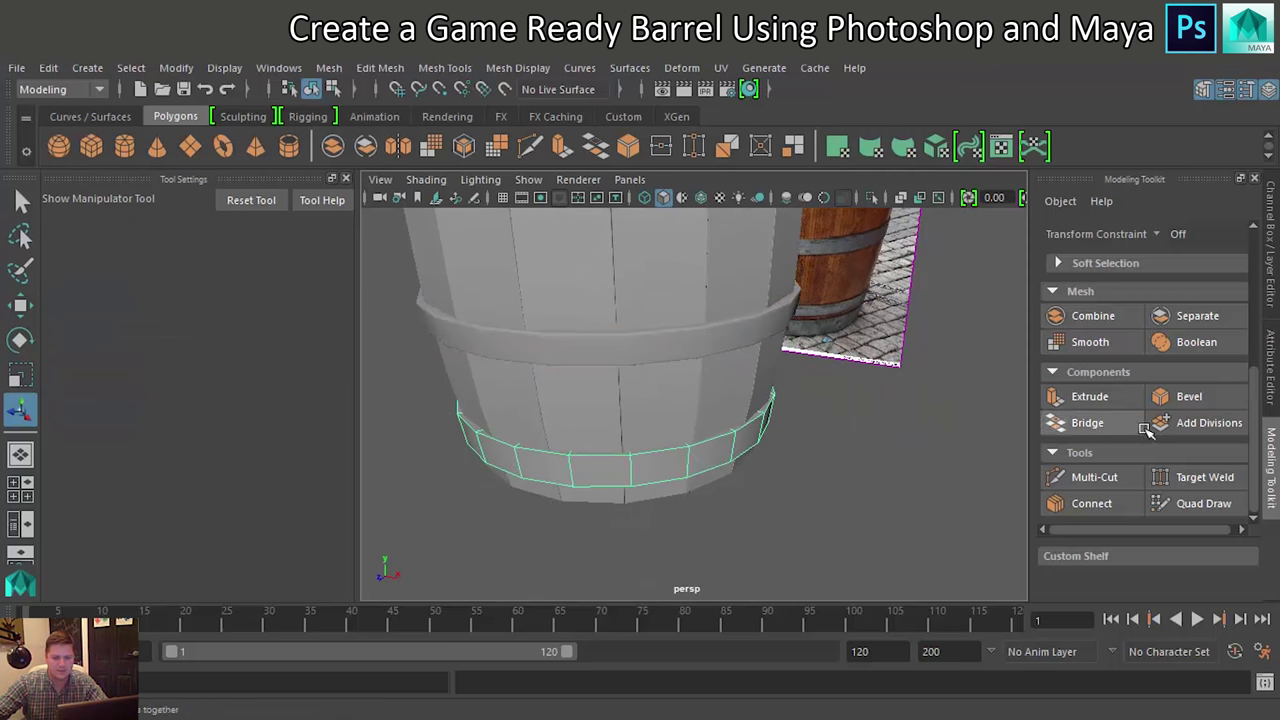
click(1190, 398)
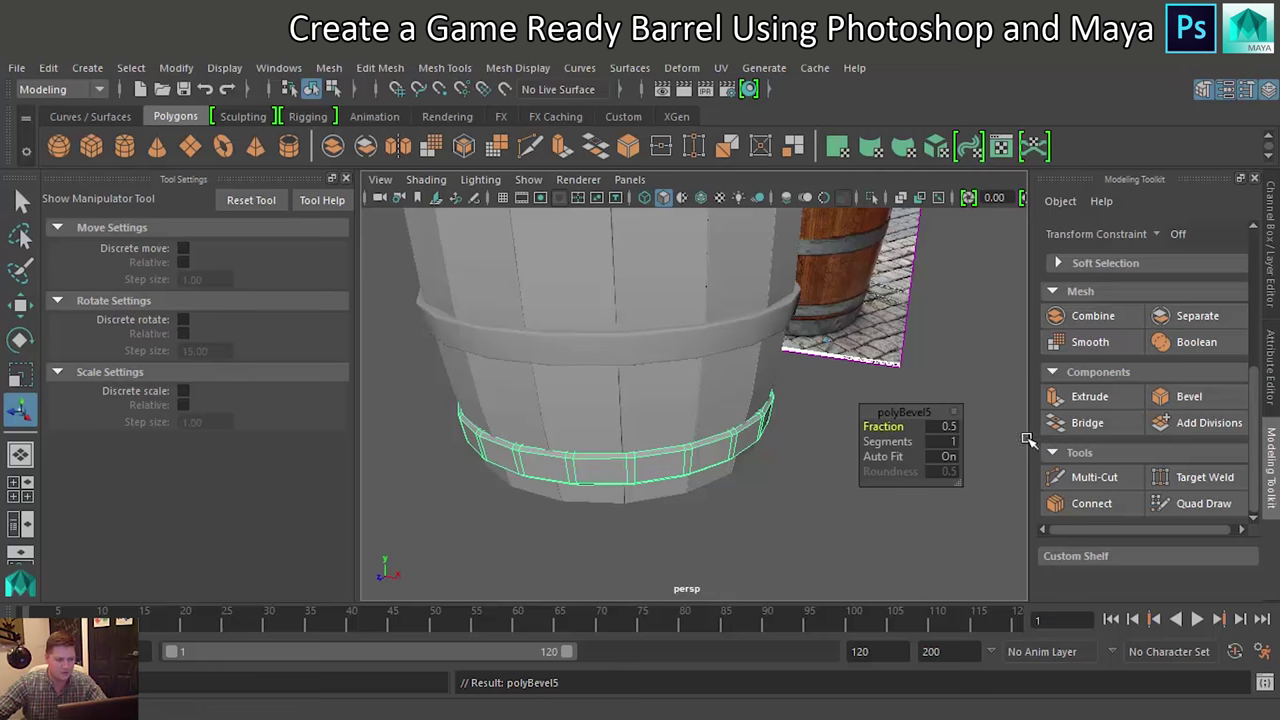
key(ctrl+z)
Bevel the bottom hoop's edge loop at fraction 0.2 with 2 segments
right_drag(685, 447, 673, 281)
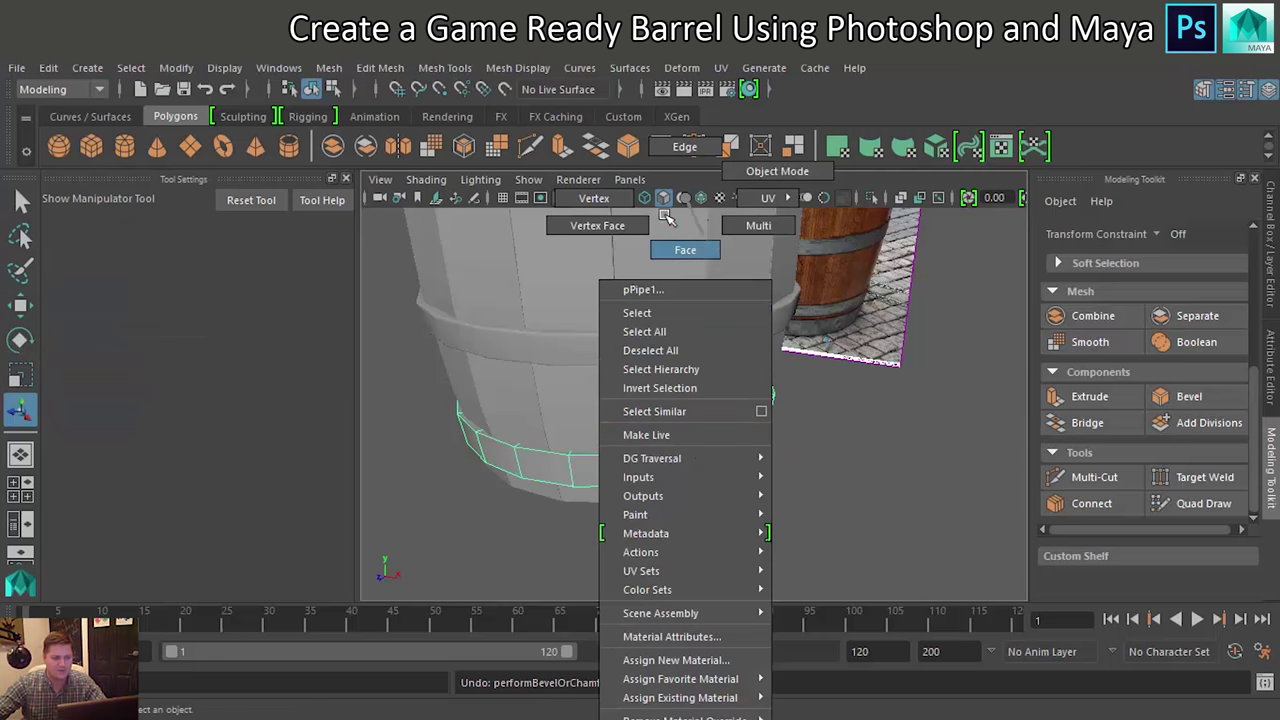
double_click(666, 448)
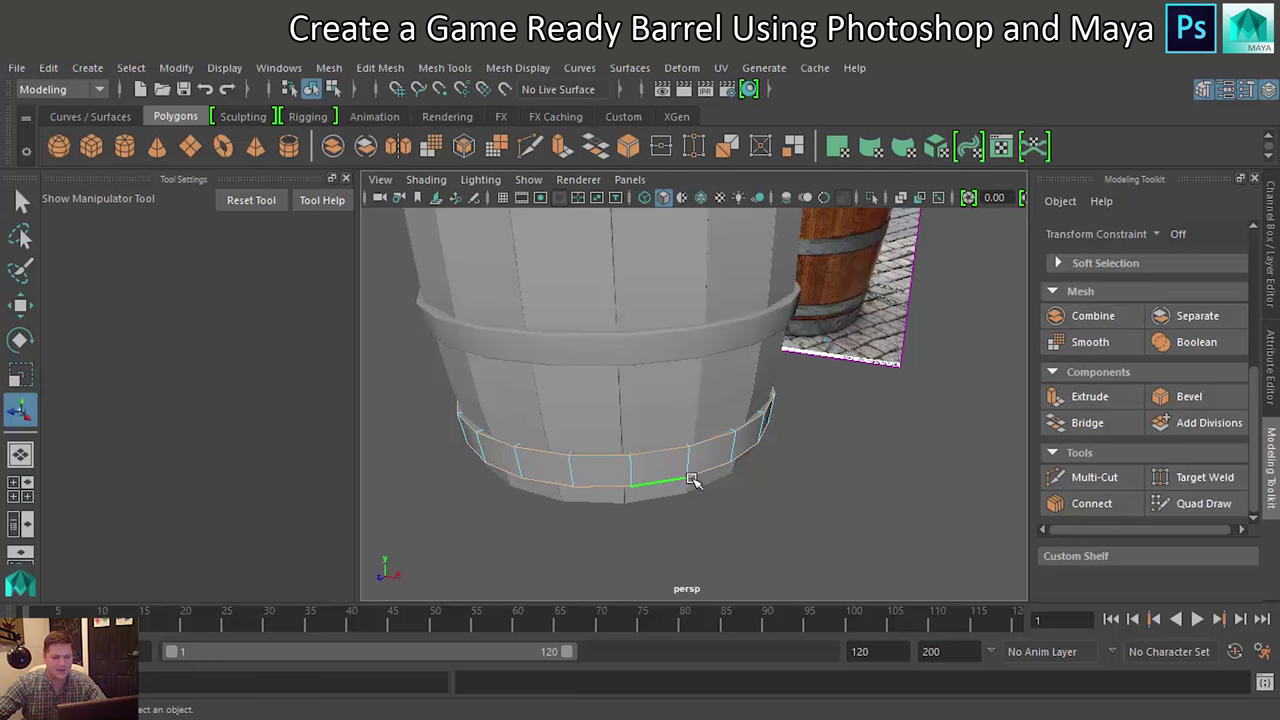
click(1185, 397)
click(941, 427)
text(0.2)
key(Return)
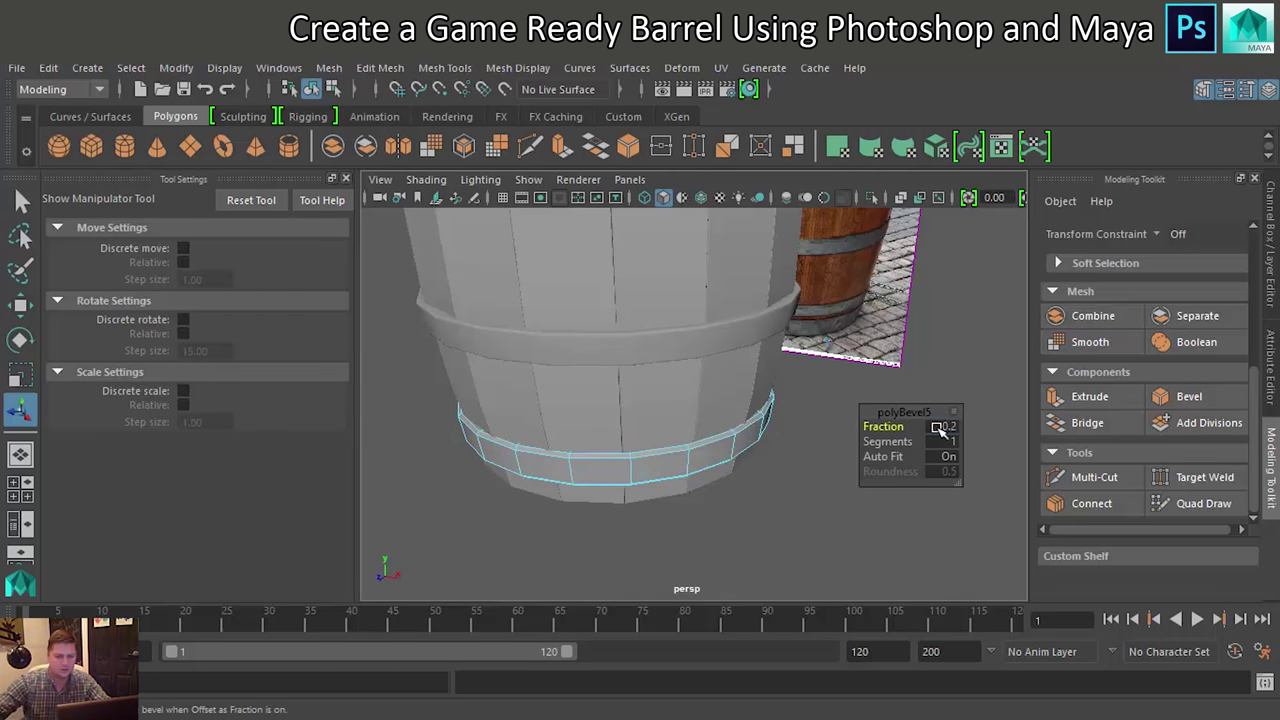
click(953, 441)
text(2)
key(Return)
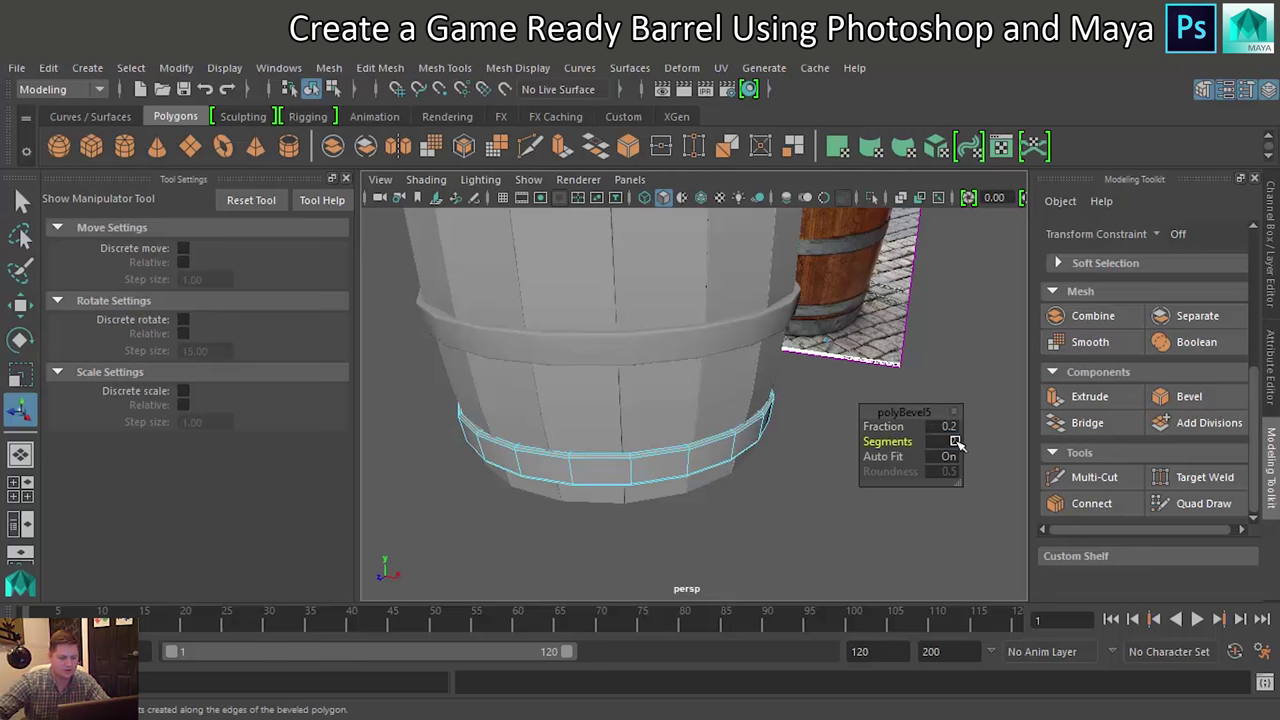
Return to Object Mode and zoom out to view the whole barrel from above
scroll(929, 386, down, 2)
scroll(870, 410, down, 2)
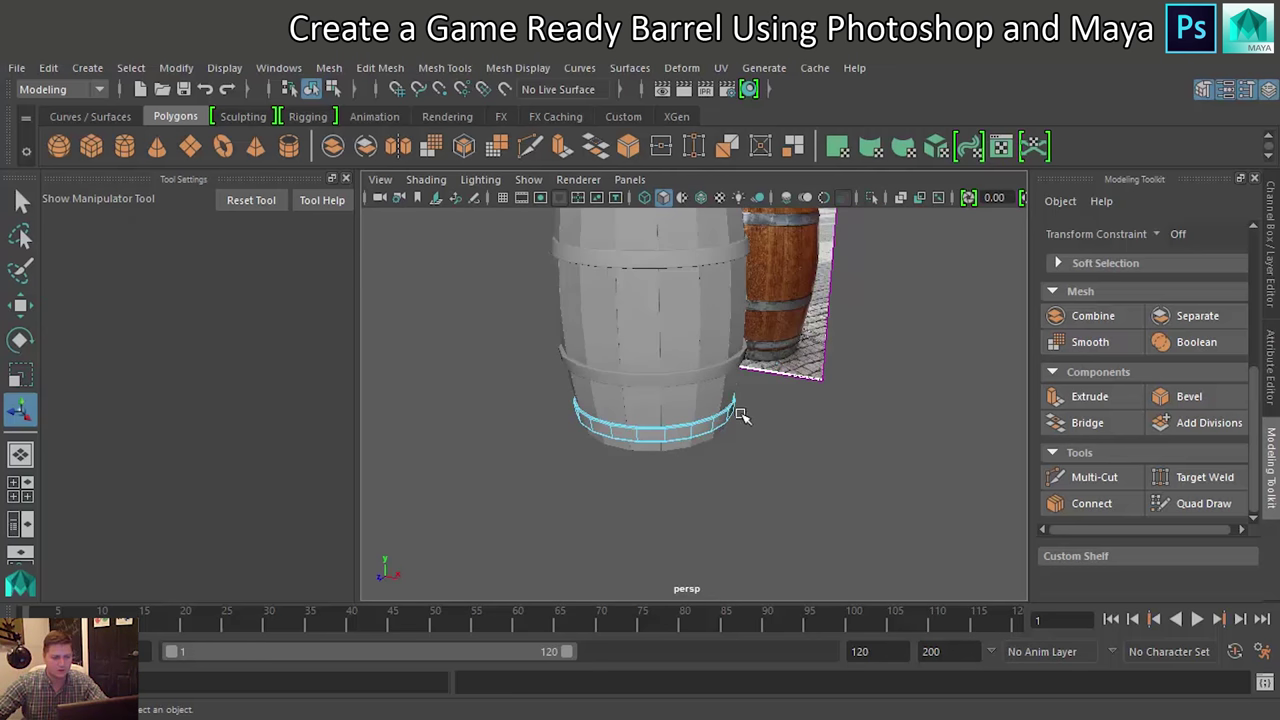
right_drag(709, 421, 785, 165)
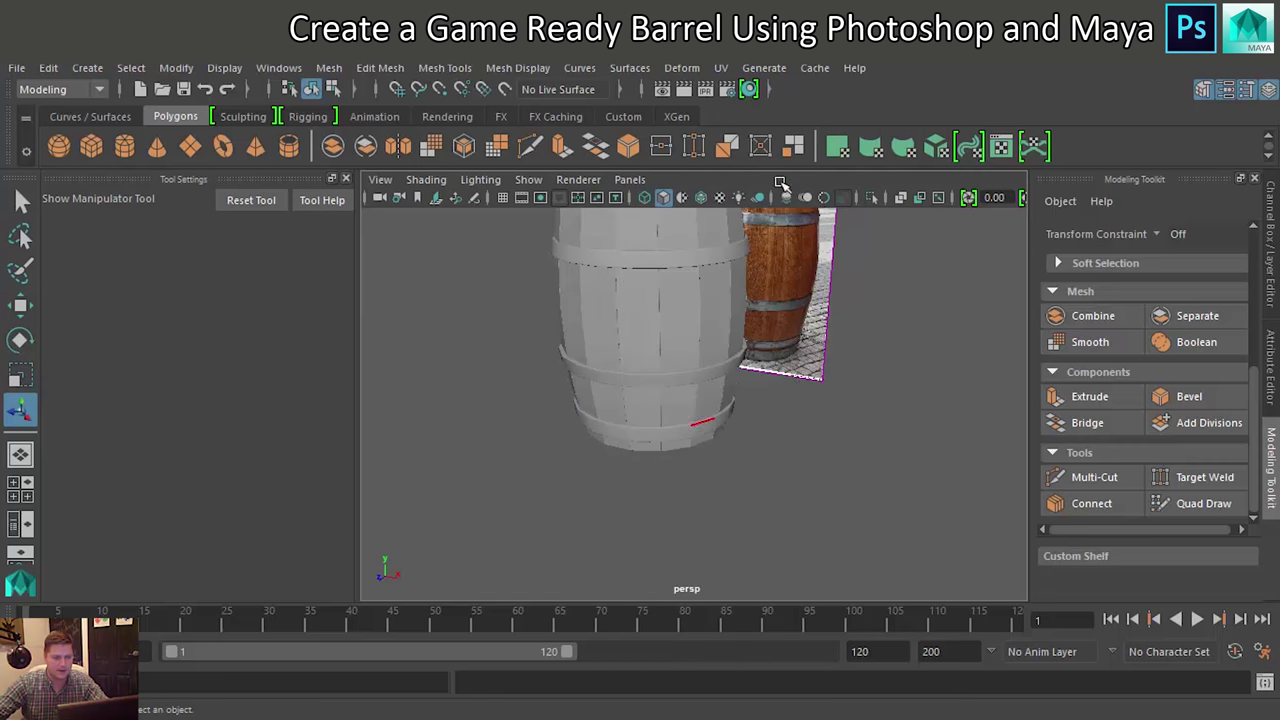
mouse_move(790, 383)
alt+mouse_down()
mouse_move(720, 430)
mouse_move(934, 443)
mouse_move(644, 432)
alt+mouse_up()
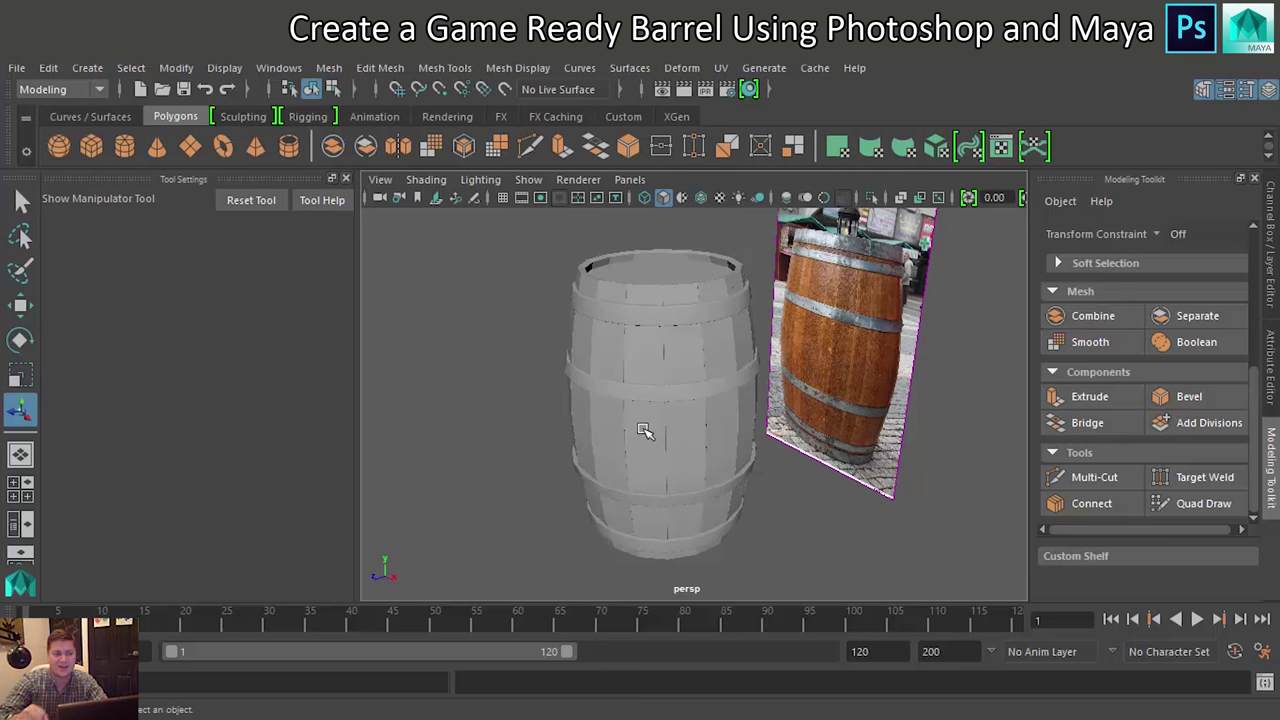
Select every barrel piece (planks, lid, hoops) and combine them into one mesh
scroll(634, 414, down, 2)
scroll(638, 415, up, 2)
scroll(660, 404, down, 2)
drag(600, 255, 731, 529)
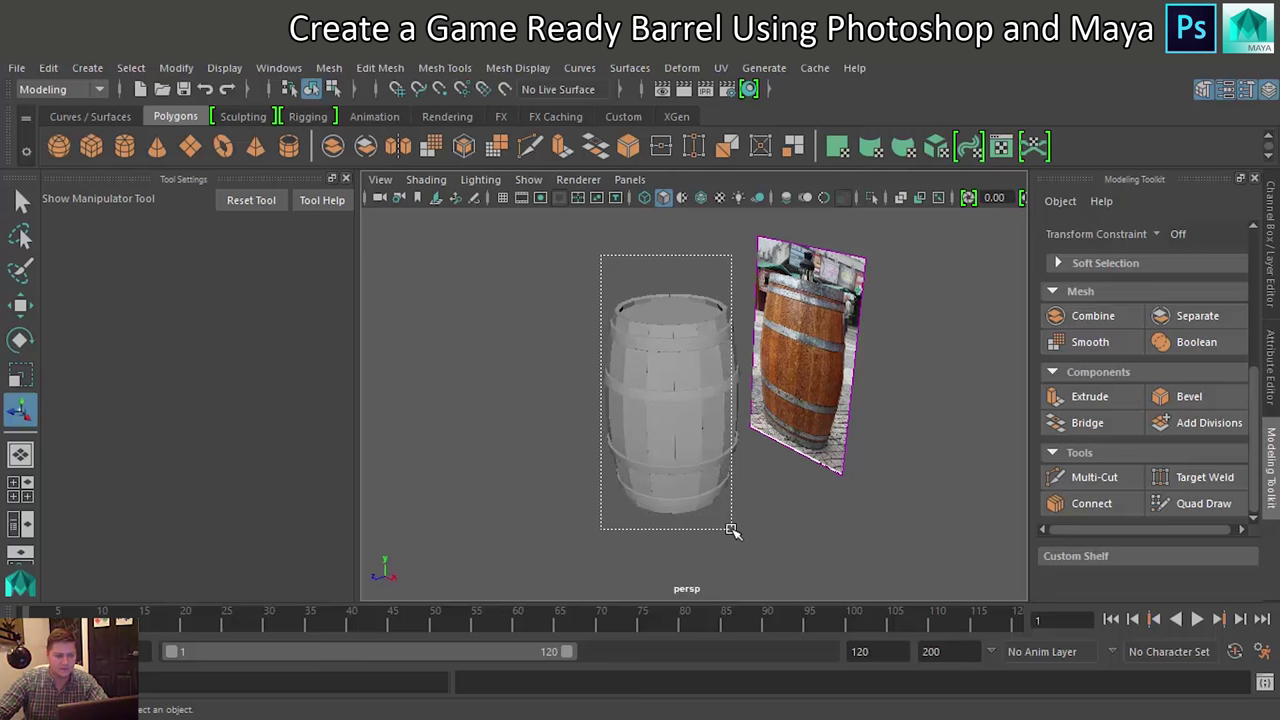
drag(731, 529, 720, 525)
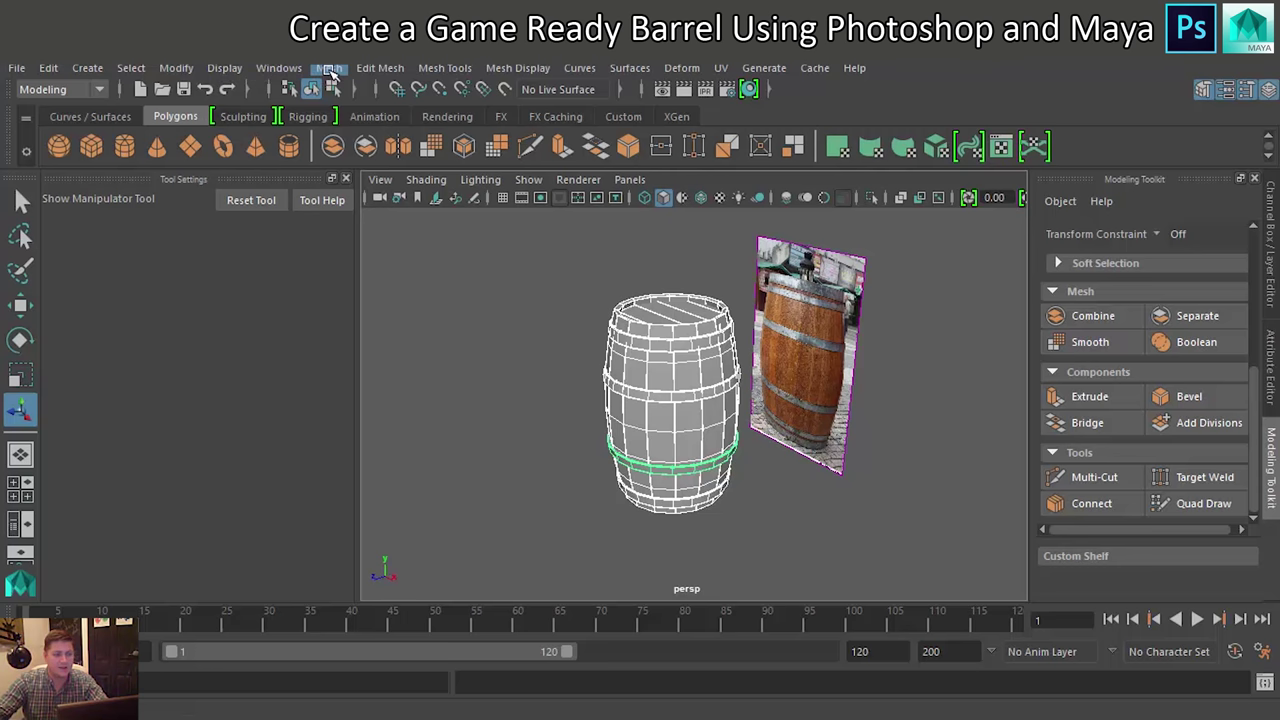
click(330, 70)
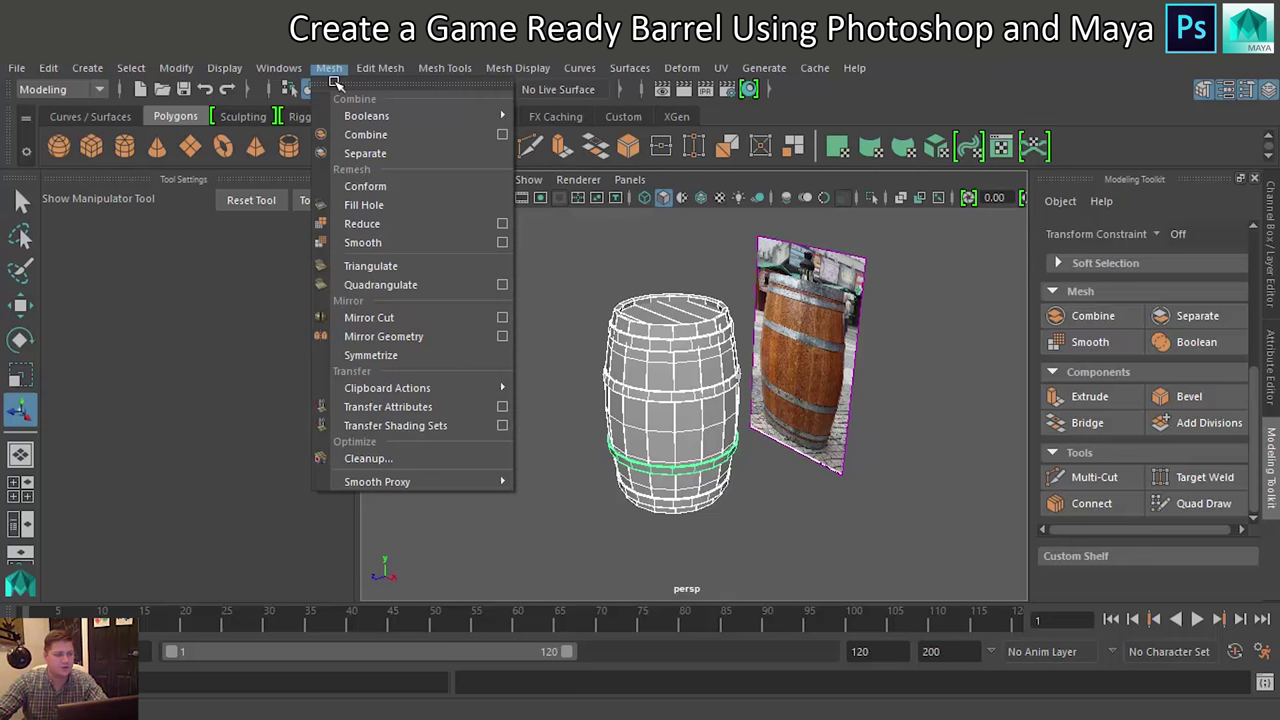
click(390, 136)
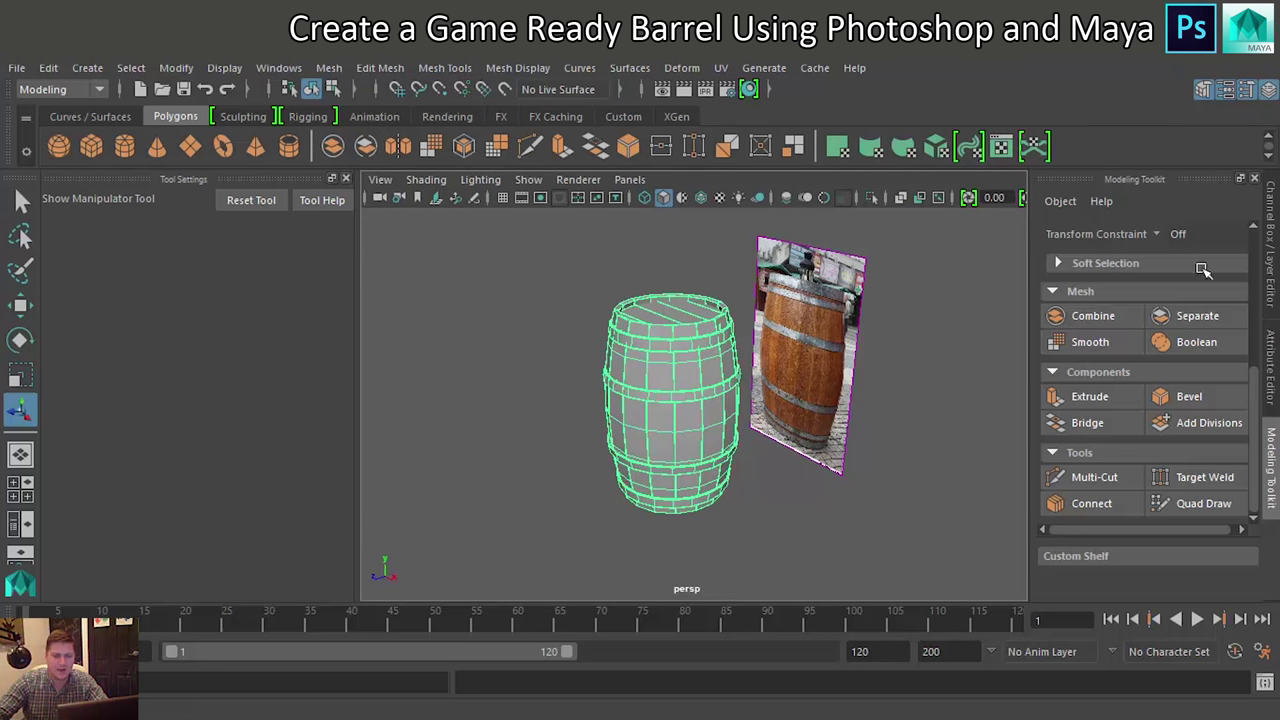
Rename the combined mesh from Plank17 to Hi_Poly_Barrel in the Channel Box
click(1271, 217)
double_click(1080, 236)
text(Barrel)
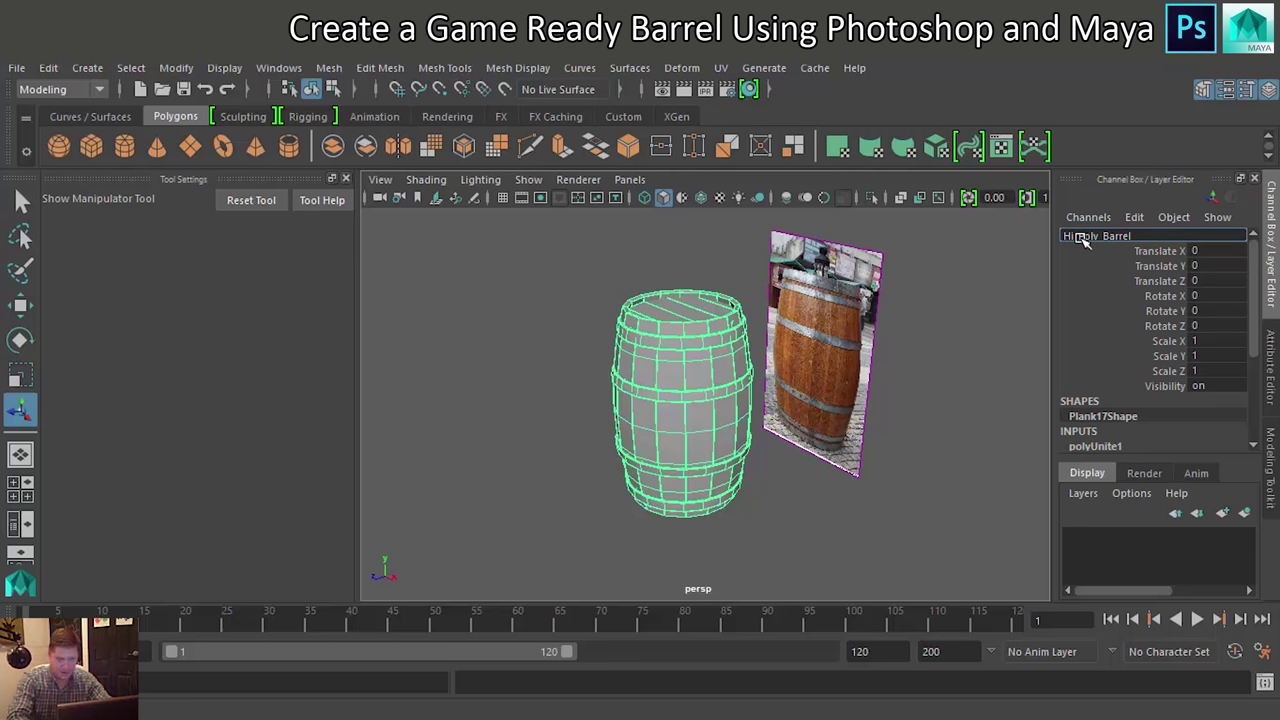
key(Return)
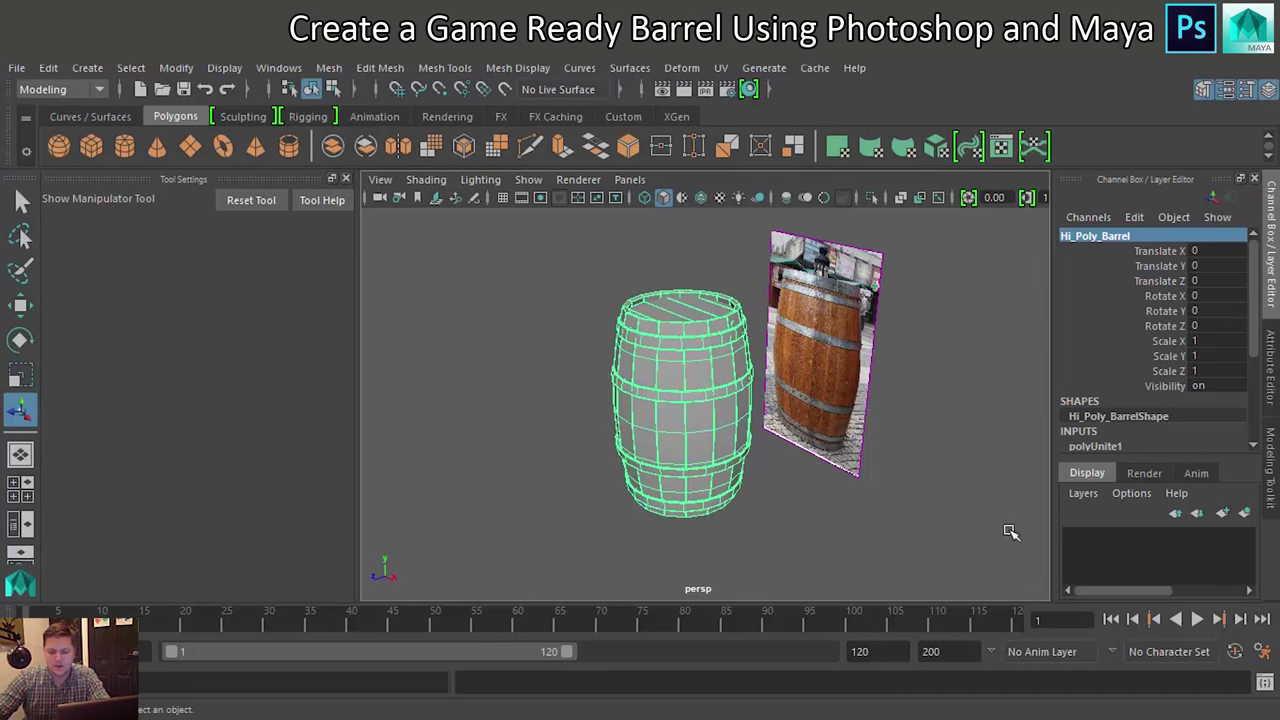
click(690, 335)
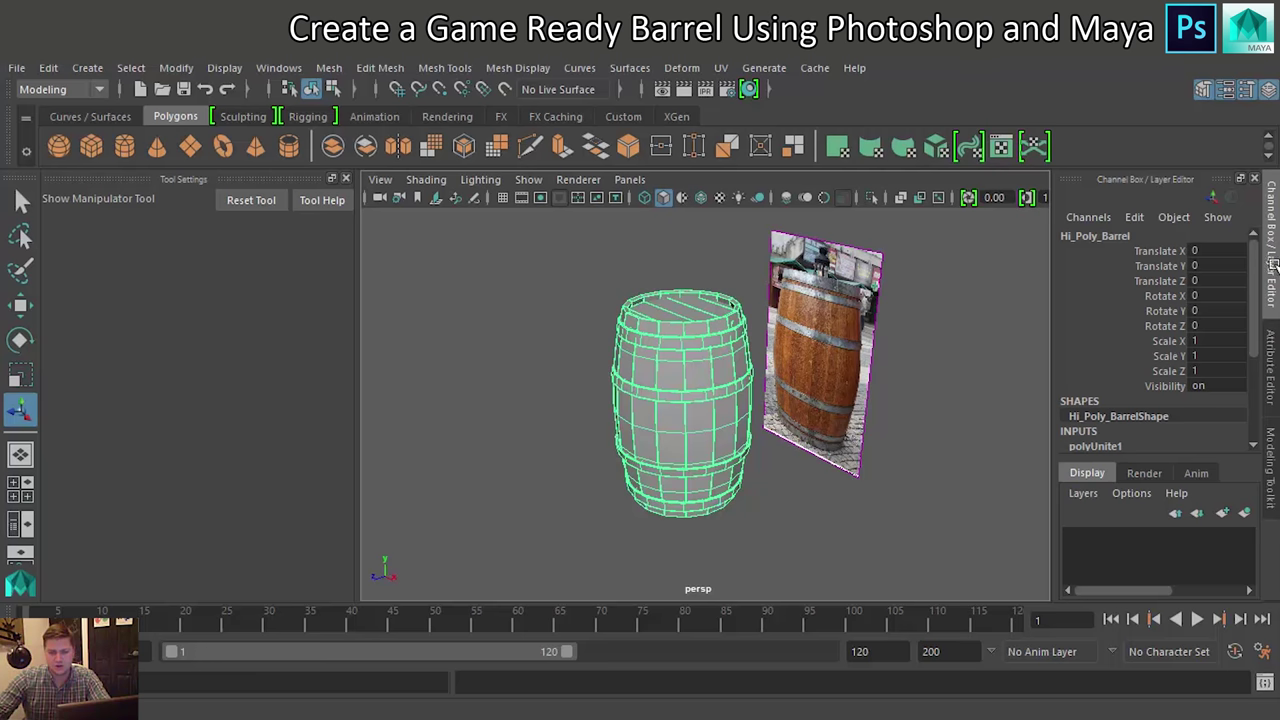
click(1083, 495)
Create a display layer from the selected barrel and name it HiPoly
click(1083, 495)
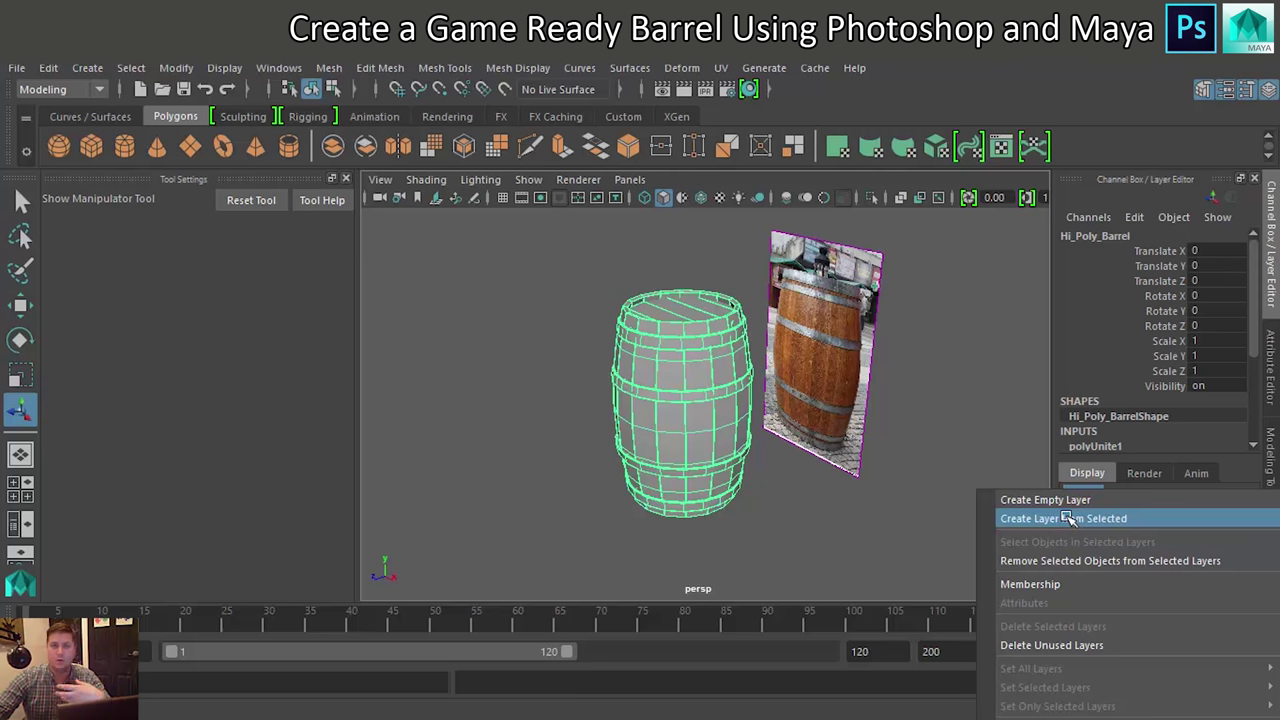
click(1067, 518)
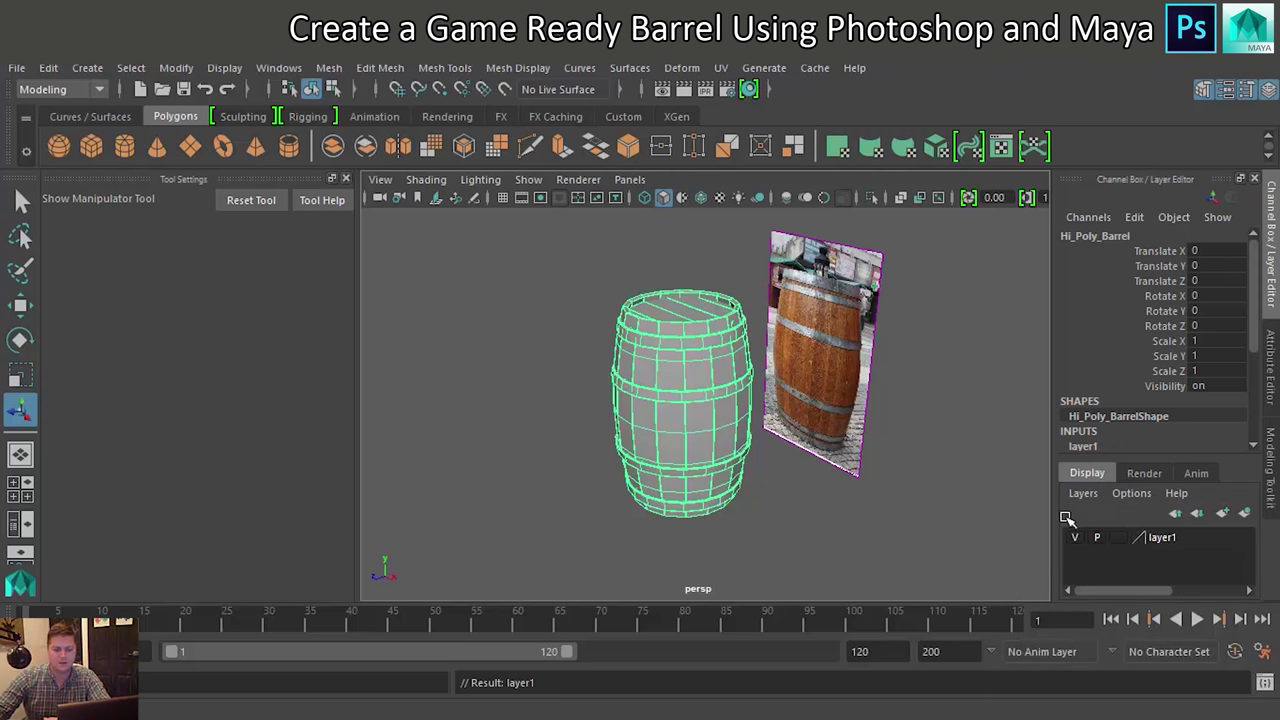
click(1163, 538)
double_click(1163, 538)
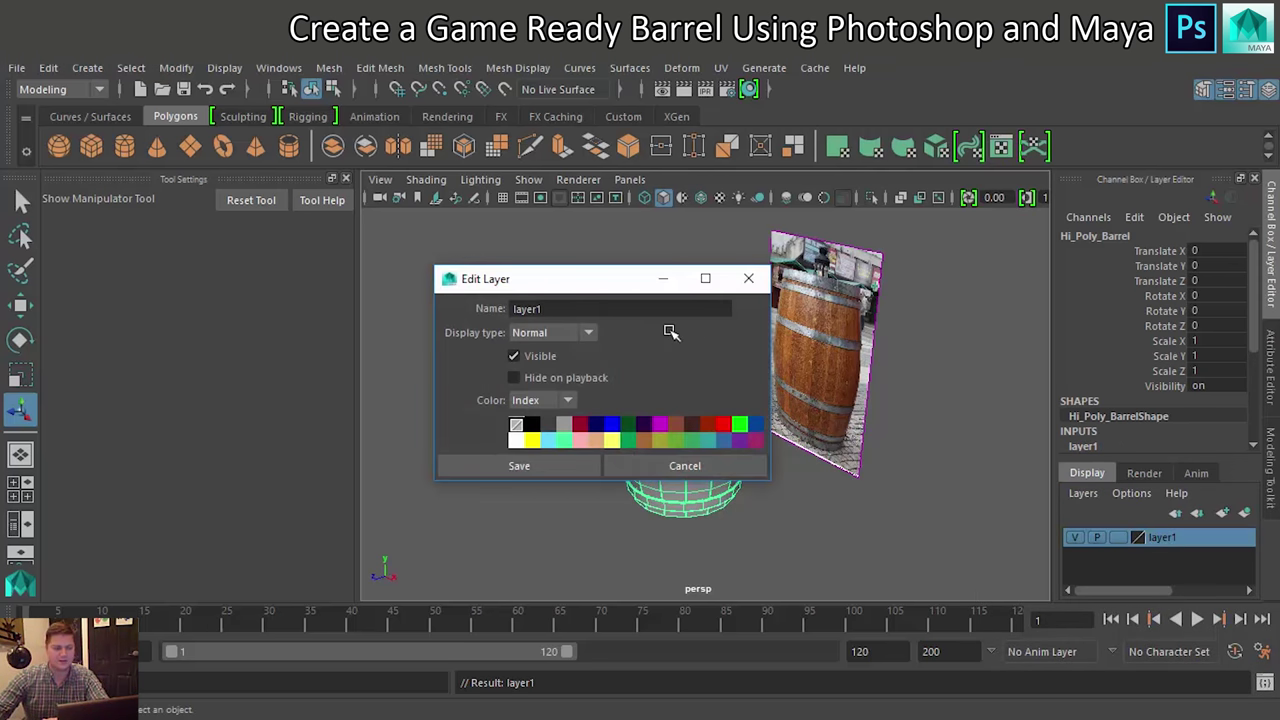
text(HiPoly)
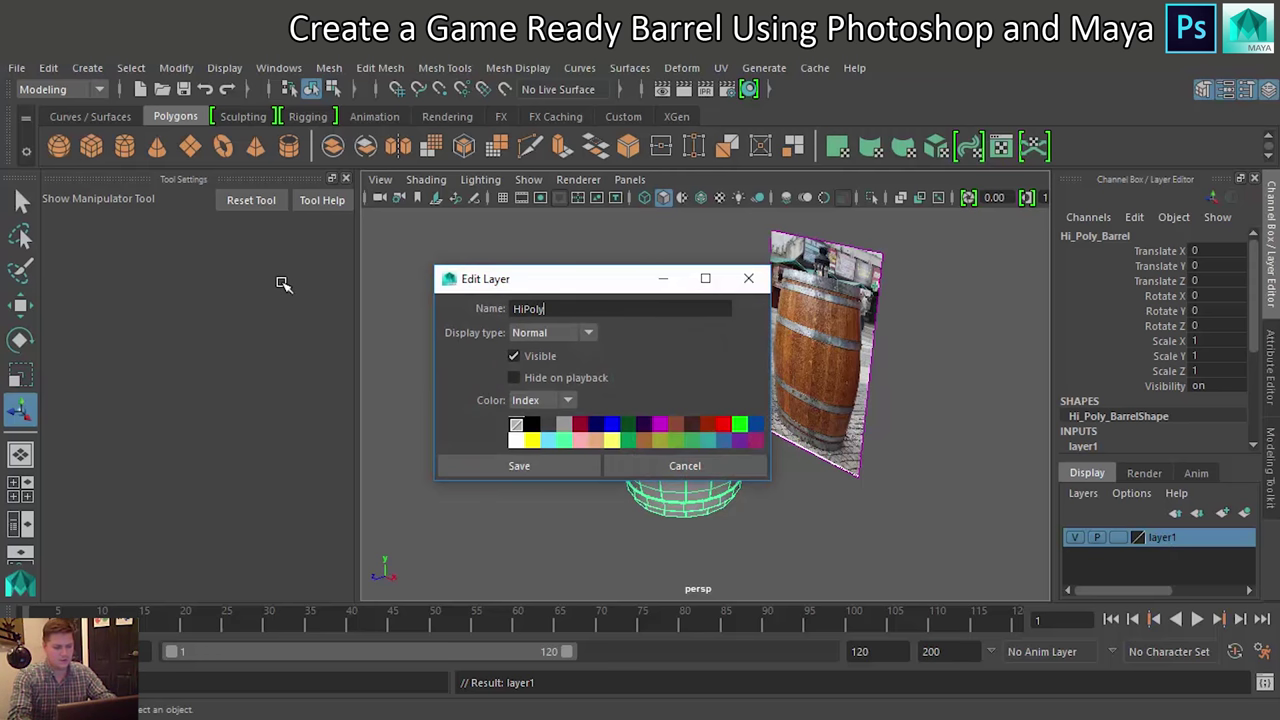
click(522, 467)
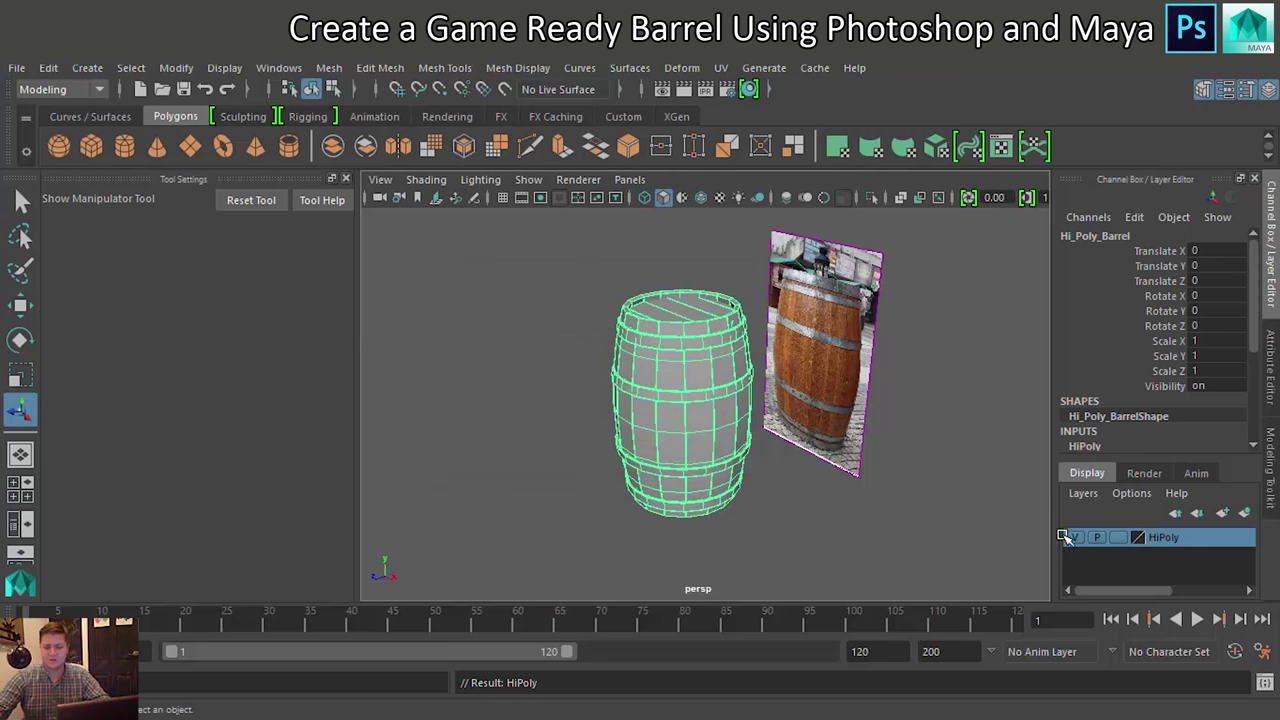
Set the HiPoly layer's display type to R (unselectable reference)
click(1073, 538)
click(1074, 538)
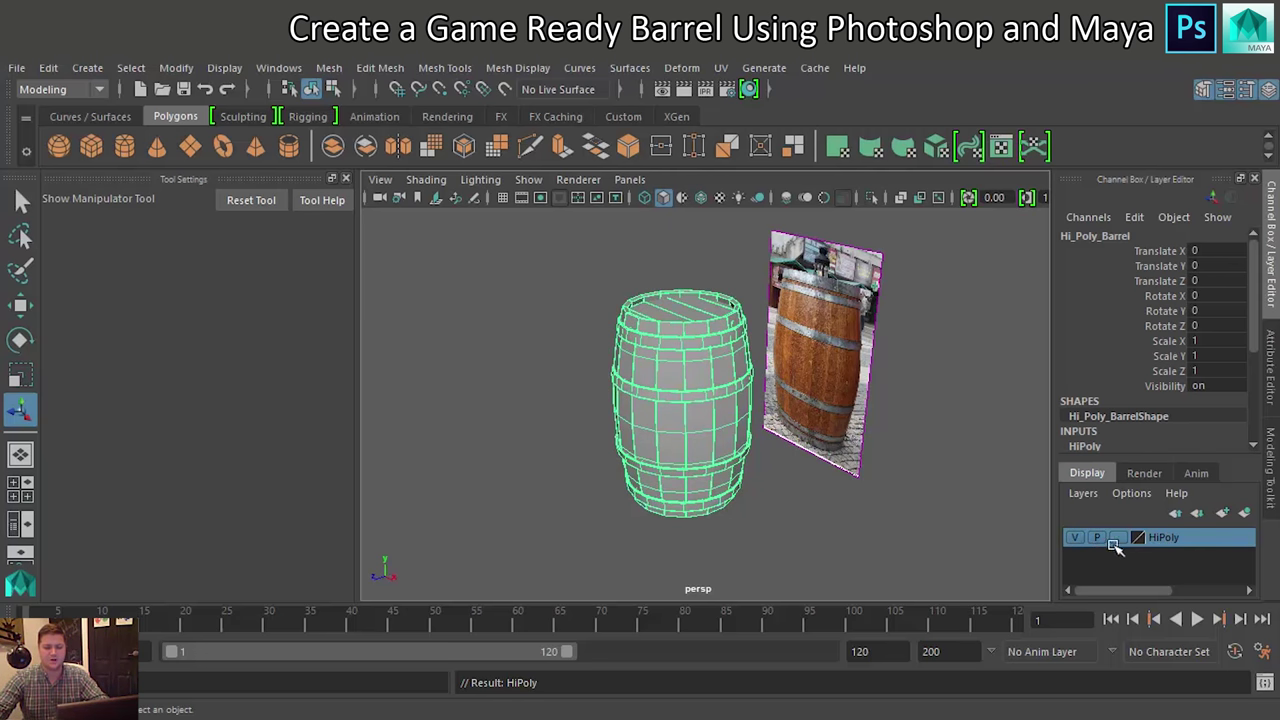
click(1122, 538)
click(1122, 538)
click(530, 420)
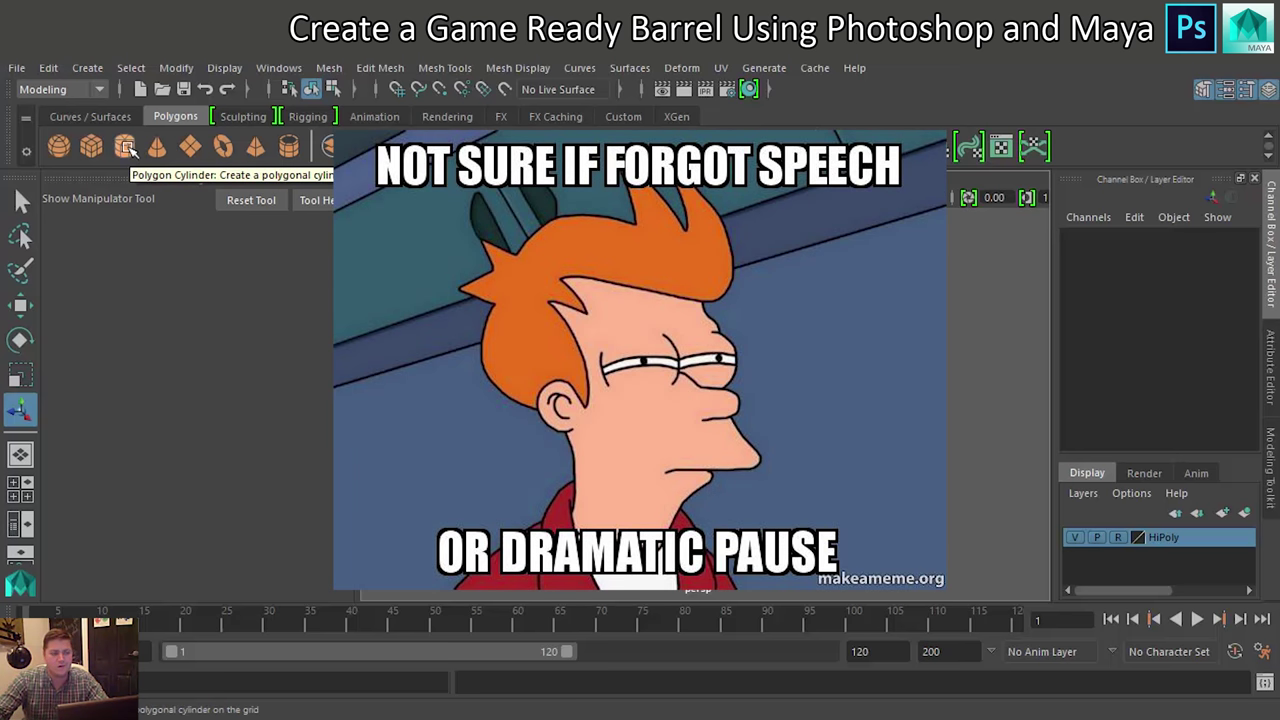
Create a polygon cylinder with 16 axis subdivisions
click(125, 148)
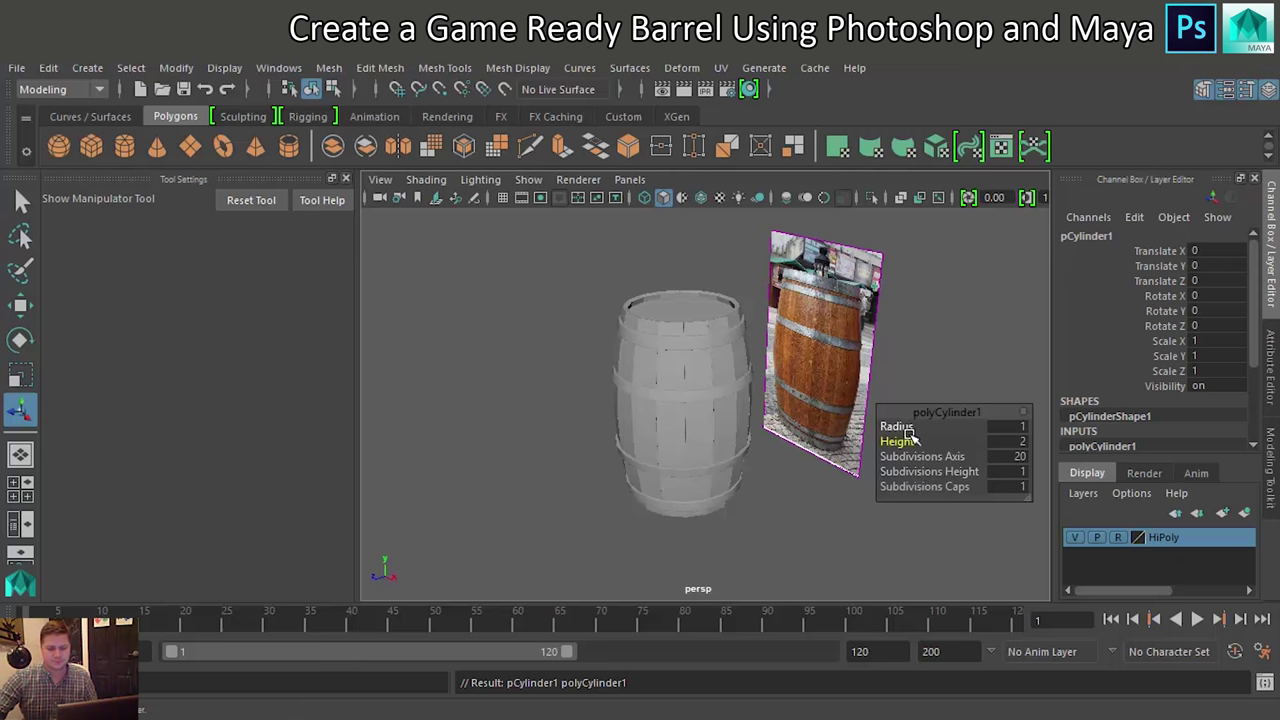
click(998, 455)
text(16)
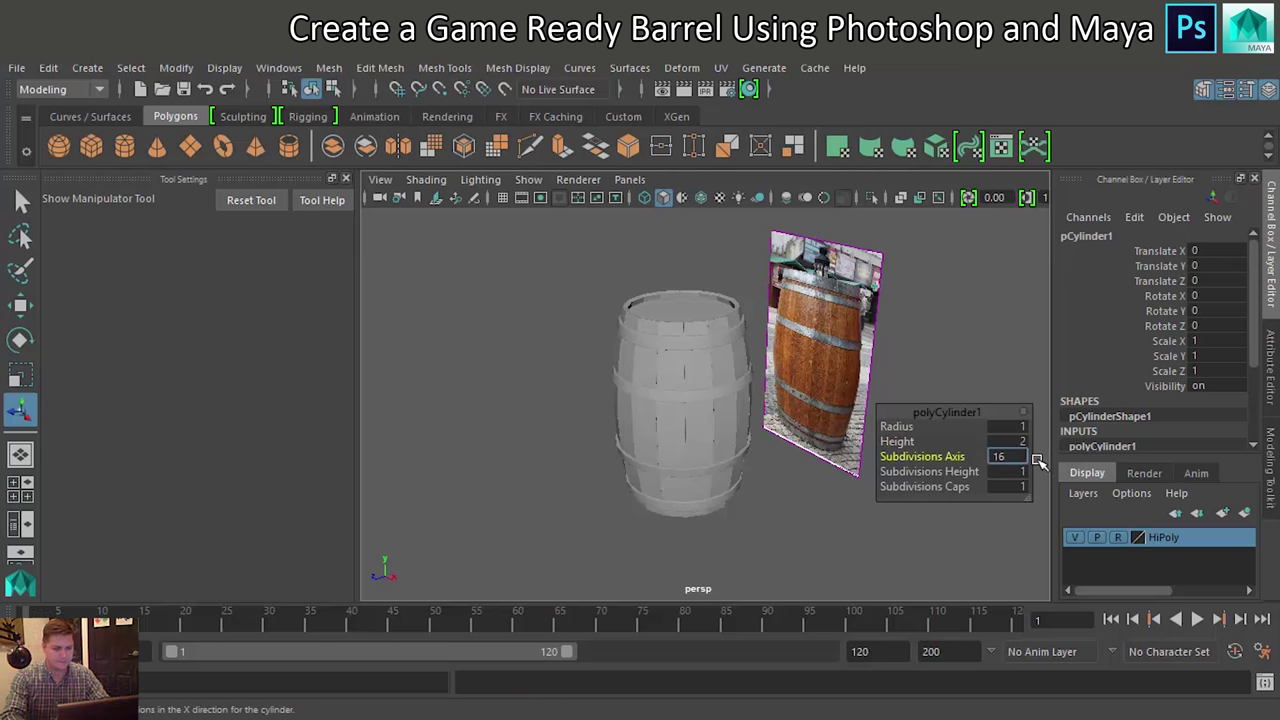
key(Return)
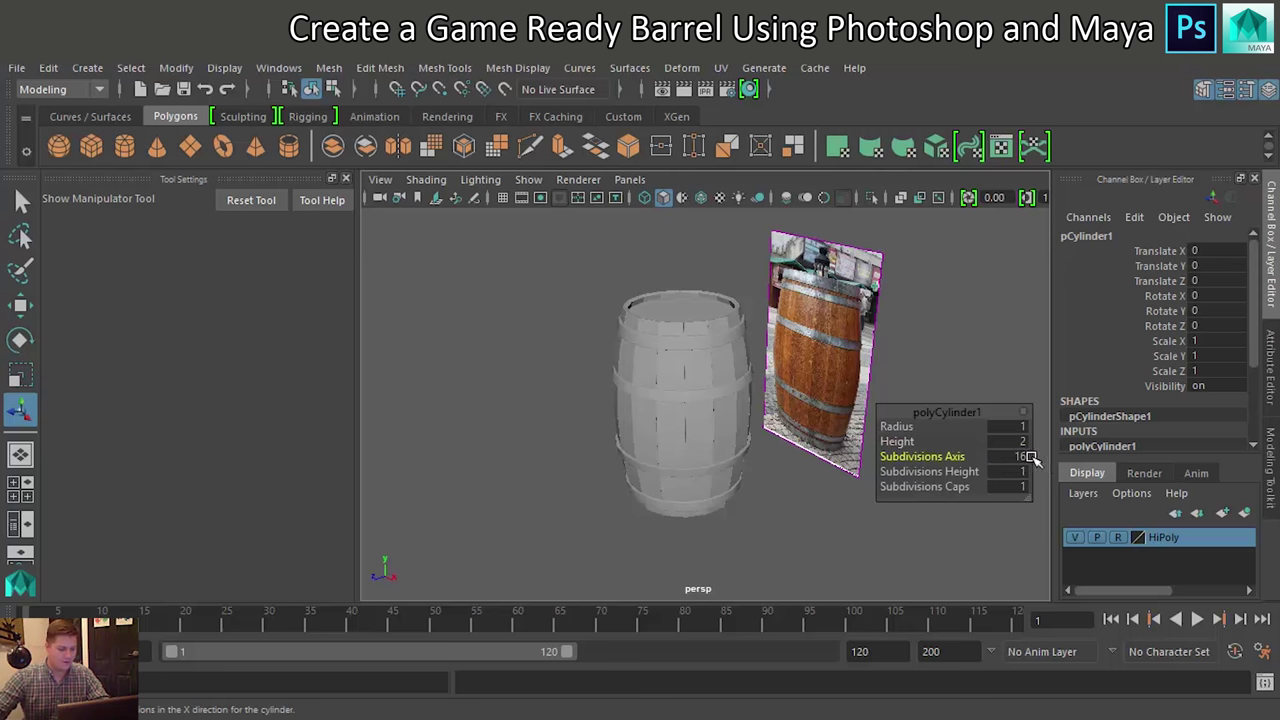
Scale the cylinder to 12.424 around the barrel and raise it to 15.412
key(r)
mouse_move(681, 480)
mouse_down()
mouse_move(828, 474)
mouse_move(766, 434)
mouse_up()
key(w)
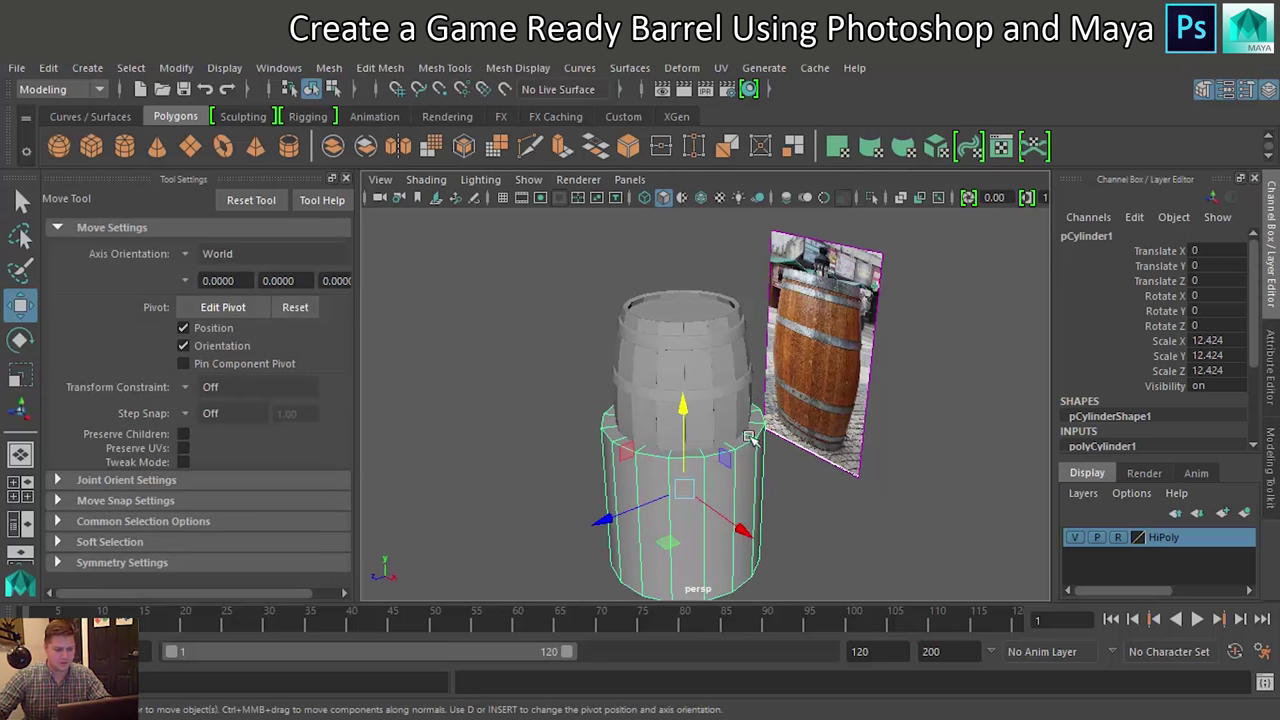
drag(686, 408, 685, 302)
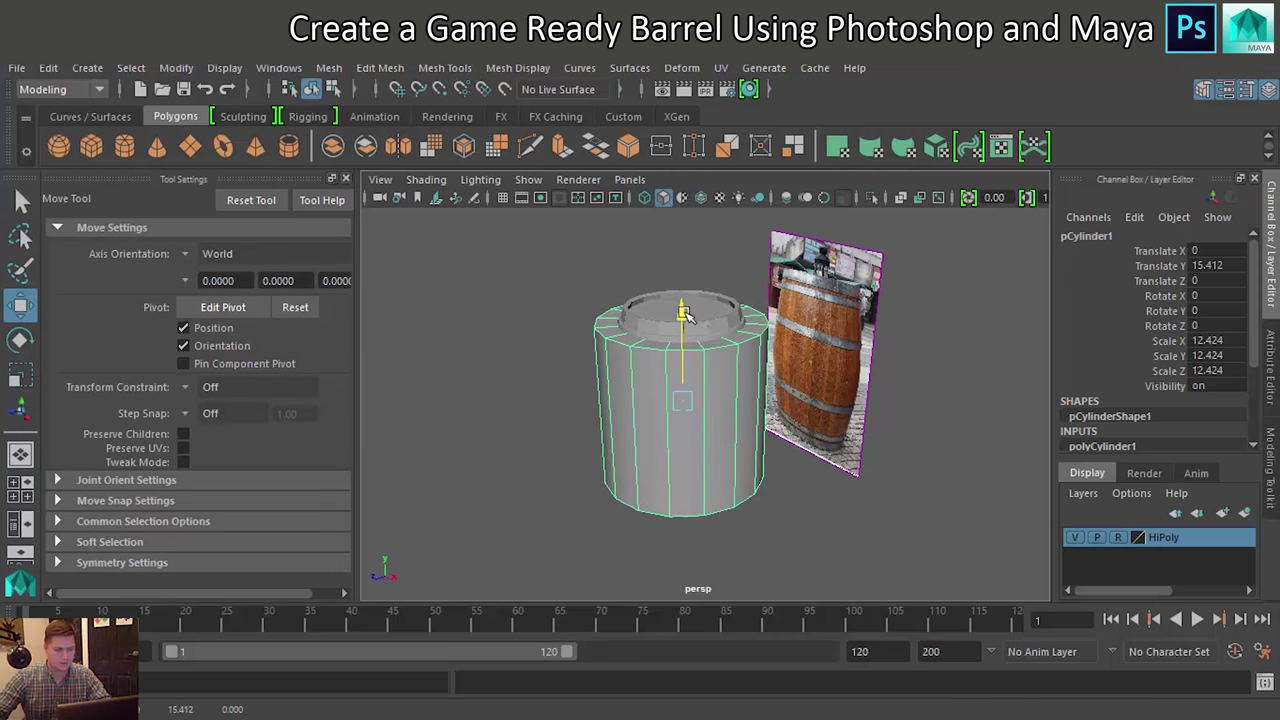
key(f)
mouse_move(686, 389)
alt+mouse_down()
mouse_move(663, 531)
mouse_move(664, 517)
alt+mouse_up()
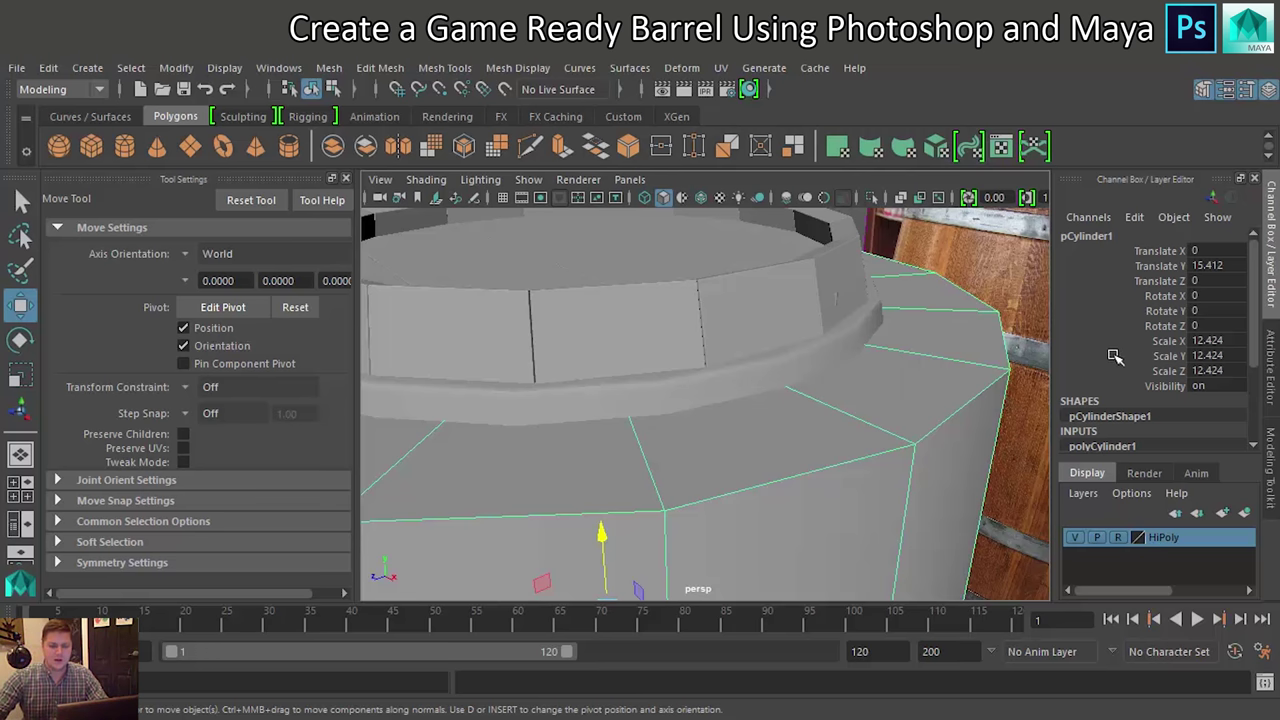
Set the cylinder's Rotate Y to 11.5
double_click(1205, 311)
text(10)
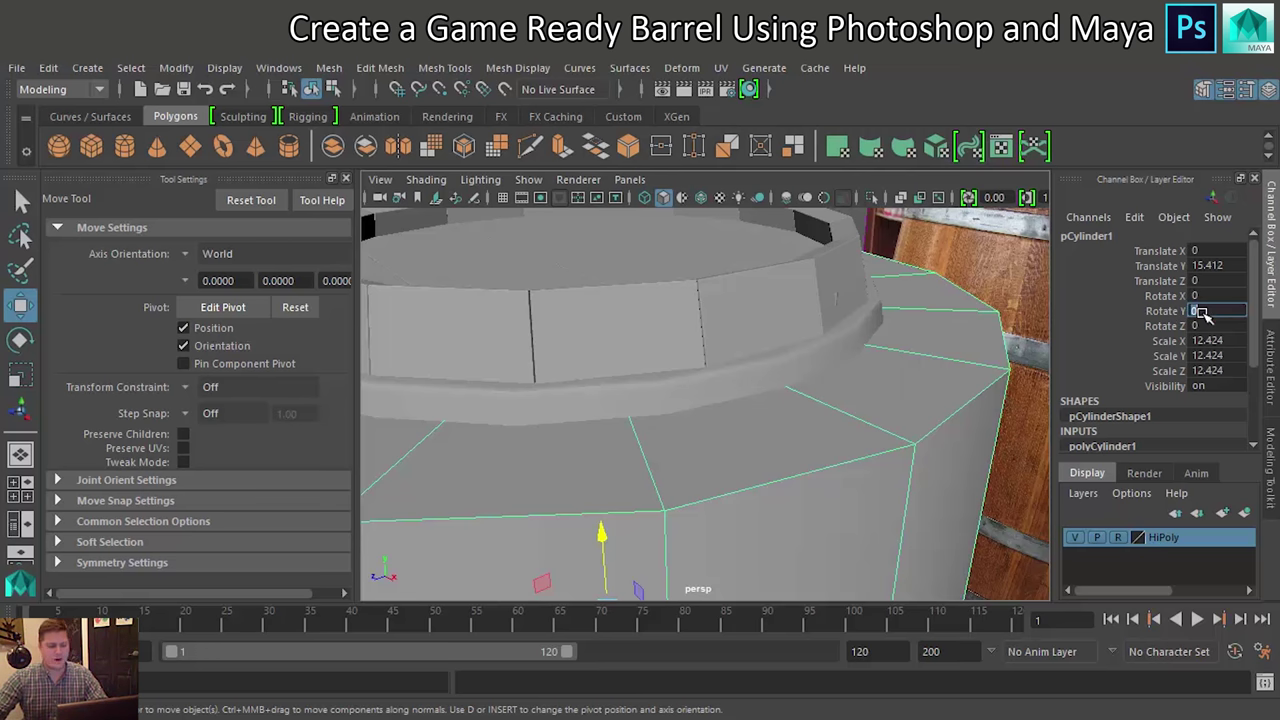
text(0)
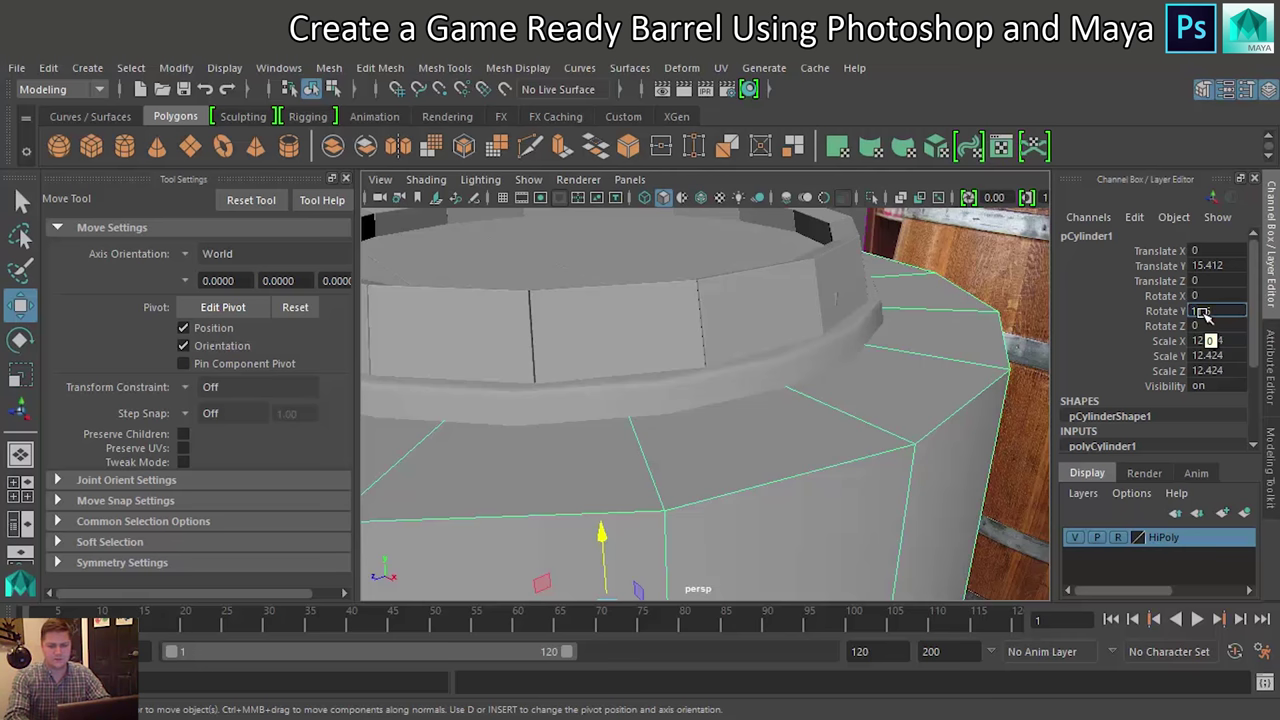
key(Return)
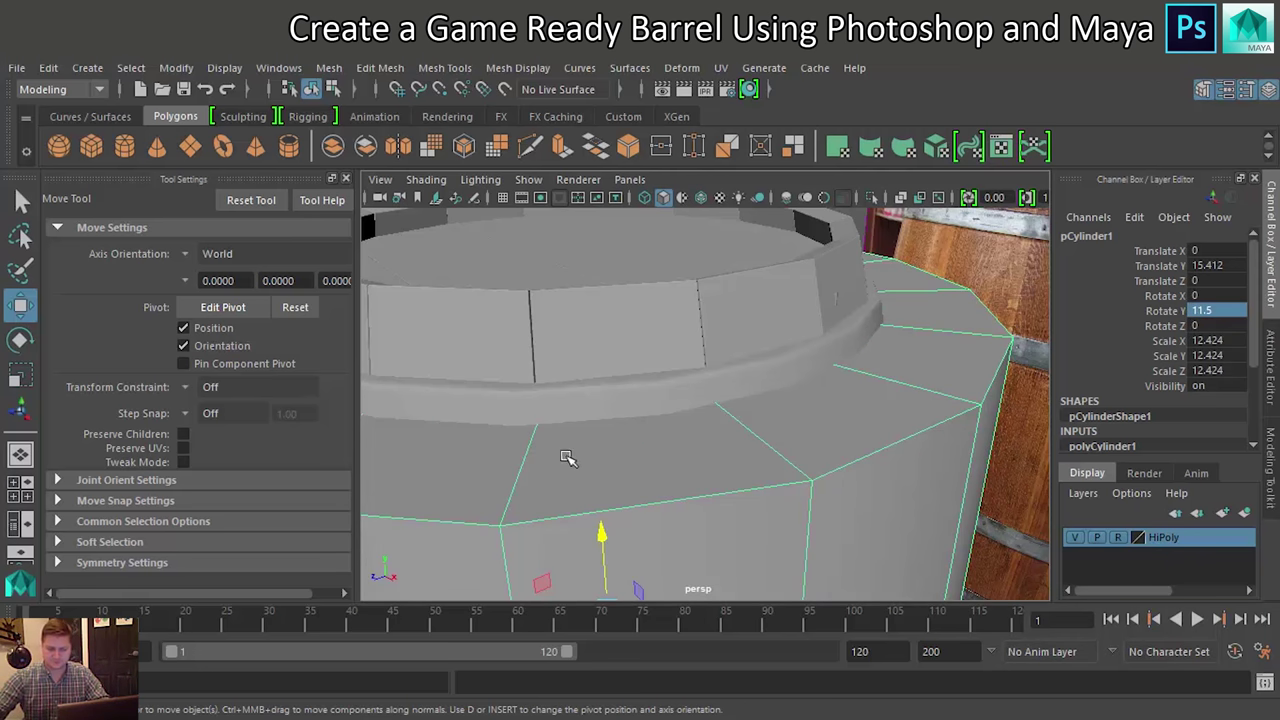
scroll(550, 462, down, 2)
scroll(600, 453, down, 3)
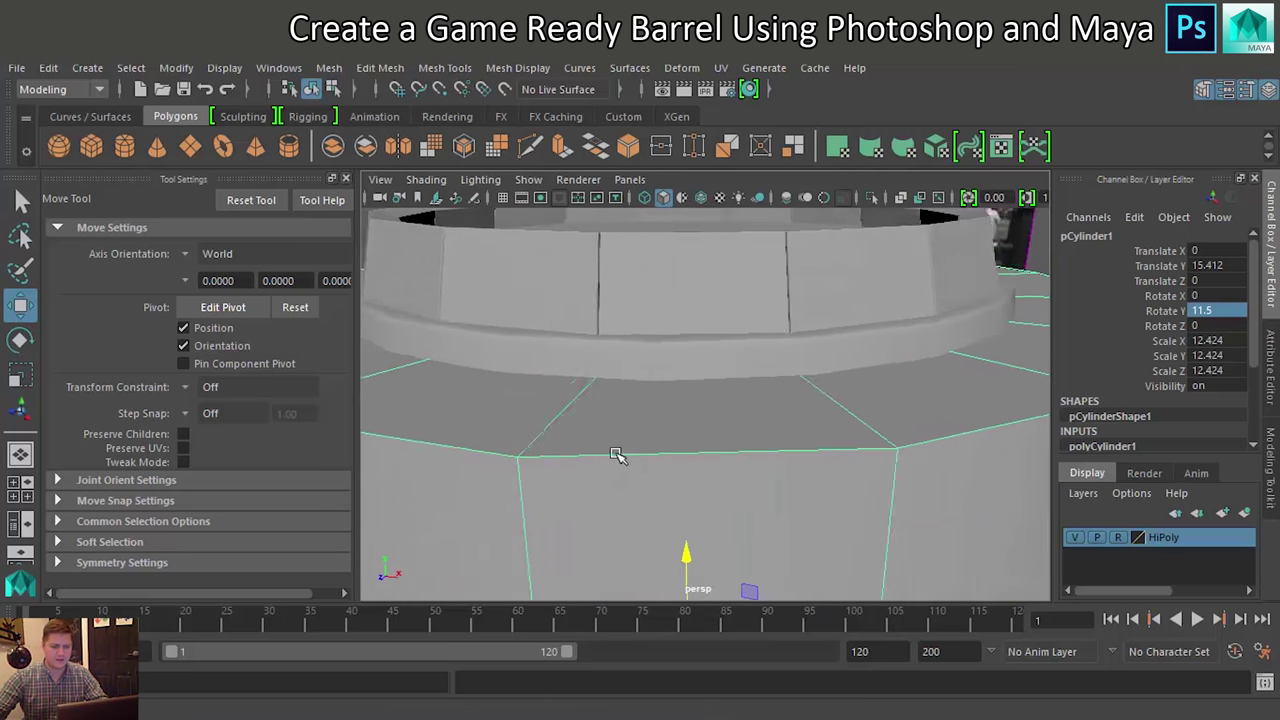
scroll(620, 455, down, 2)
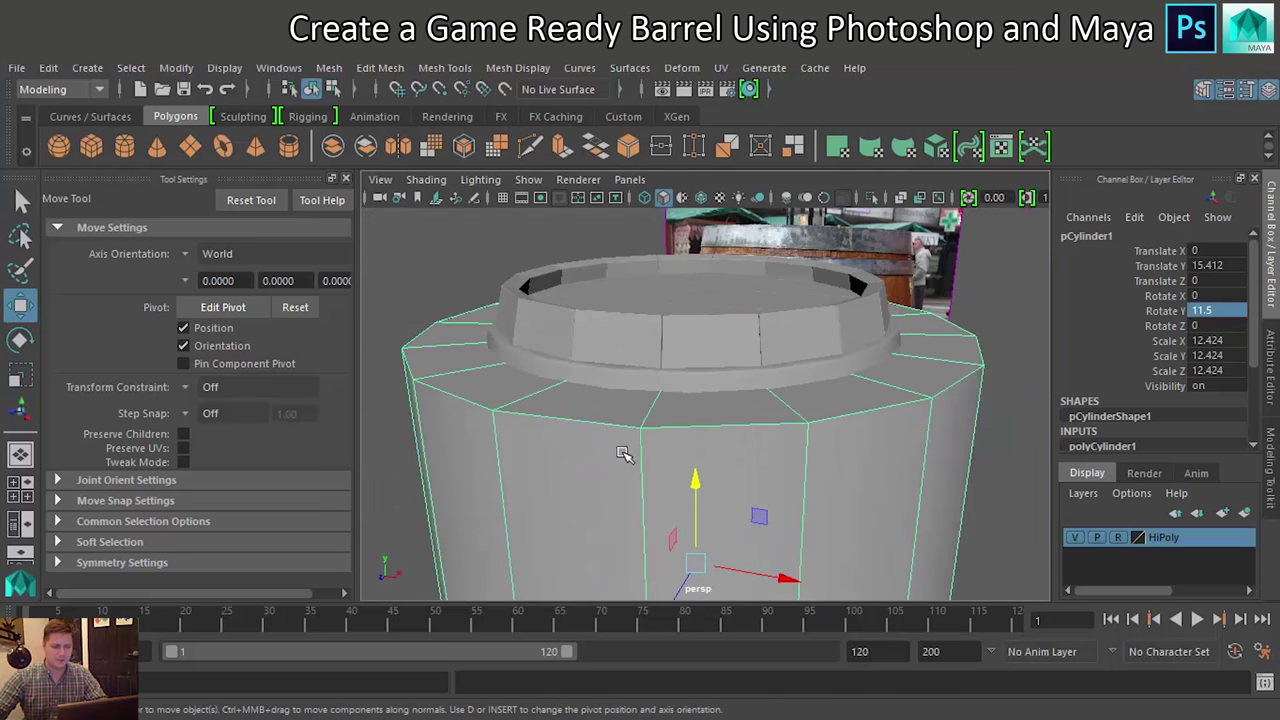
scroll(623, 455, down, 3)
scroll(643, 449, down, 2)
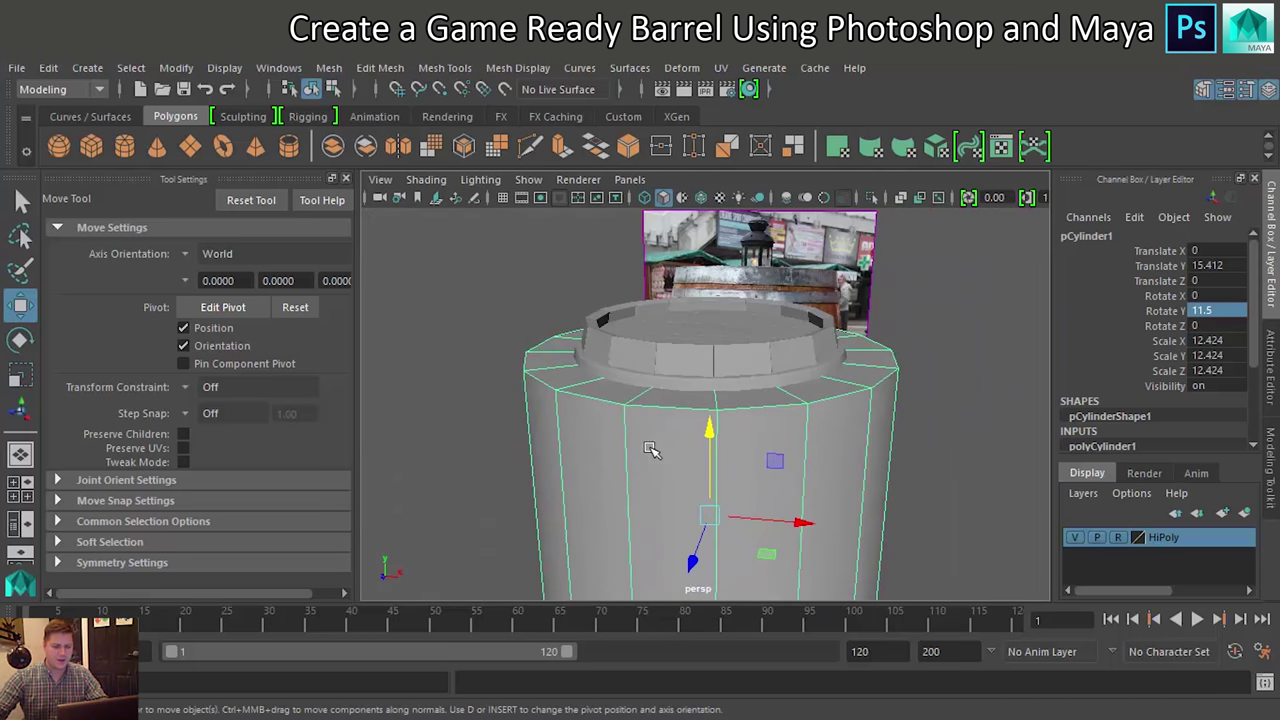
scroll(654, 449, down, 2)
scroll(665, 452, up, 2)
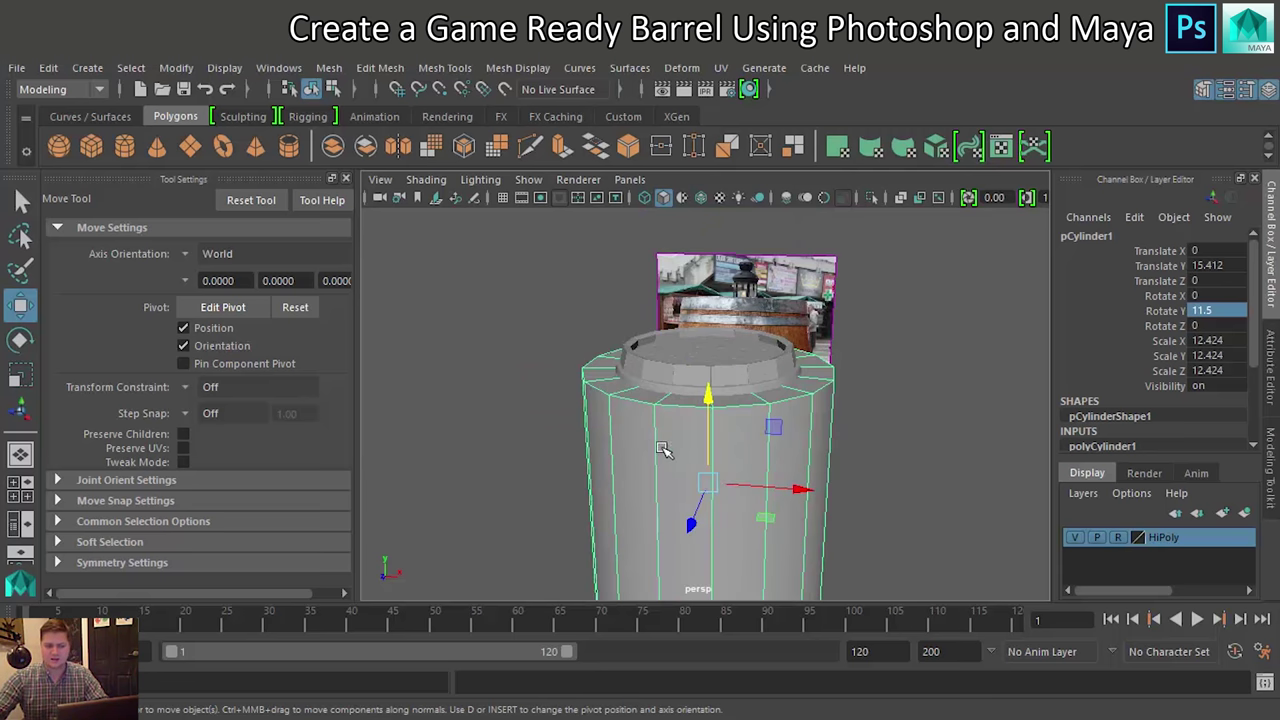
Snap the cylinder's top rim vertices up to the barrel's top
right_click(652, 404)
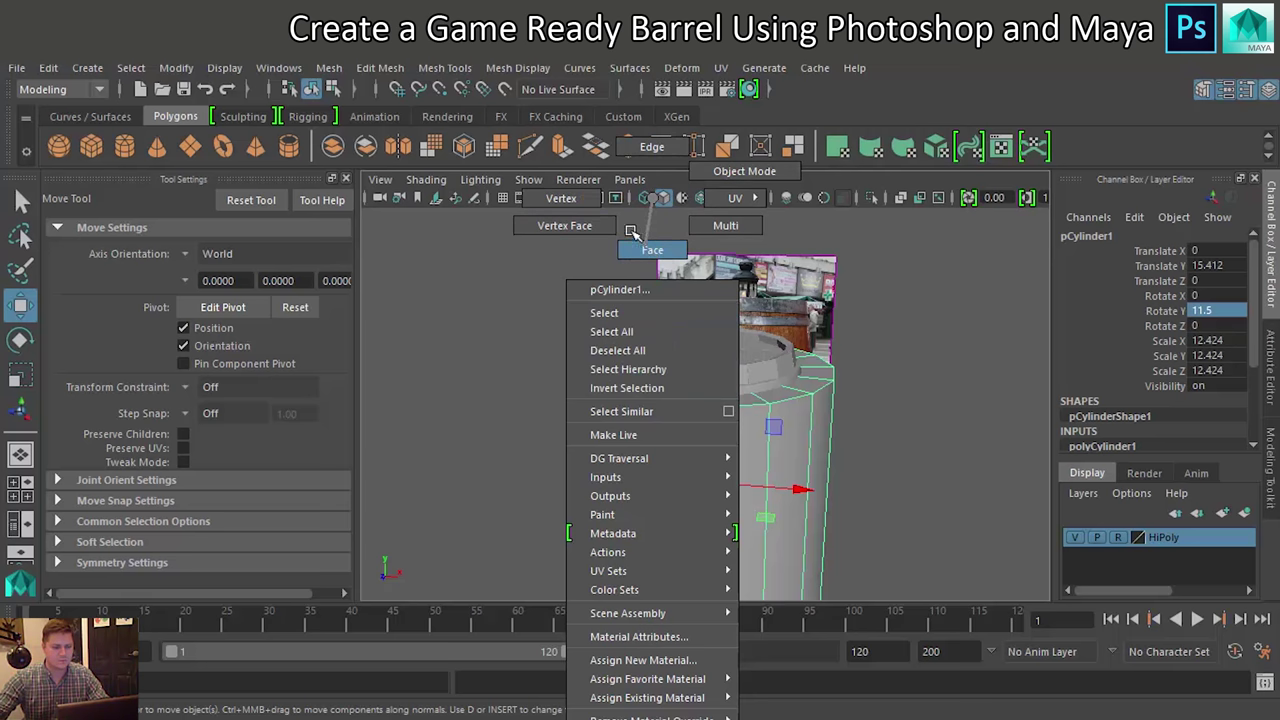
click(635, 235)
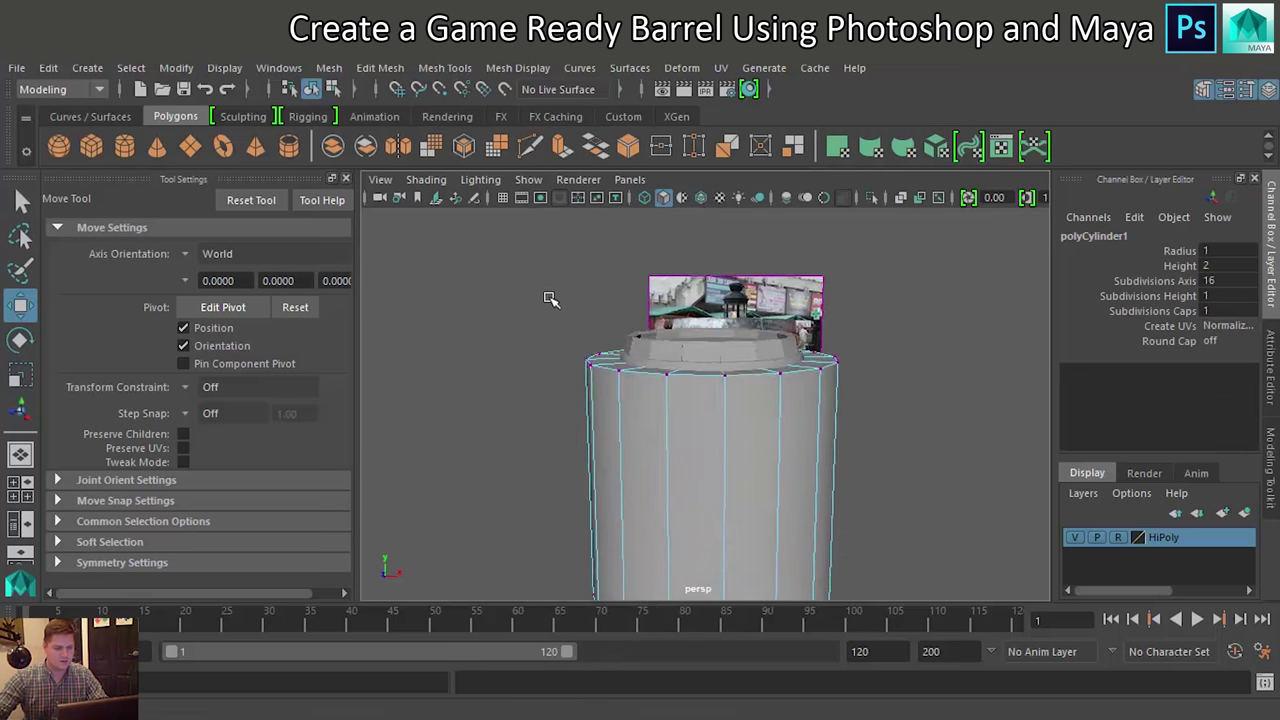
drag(523, 277, 903, 395)
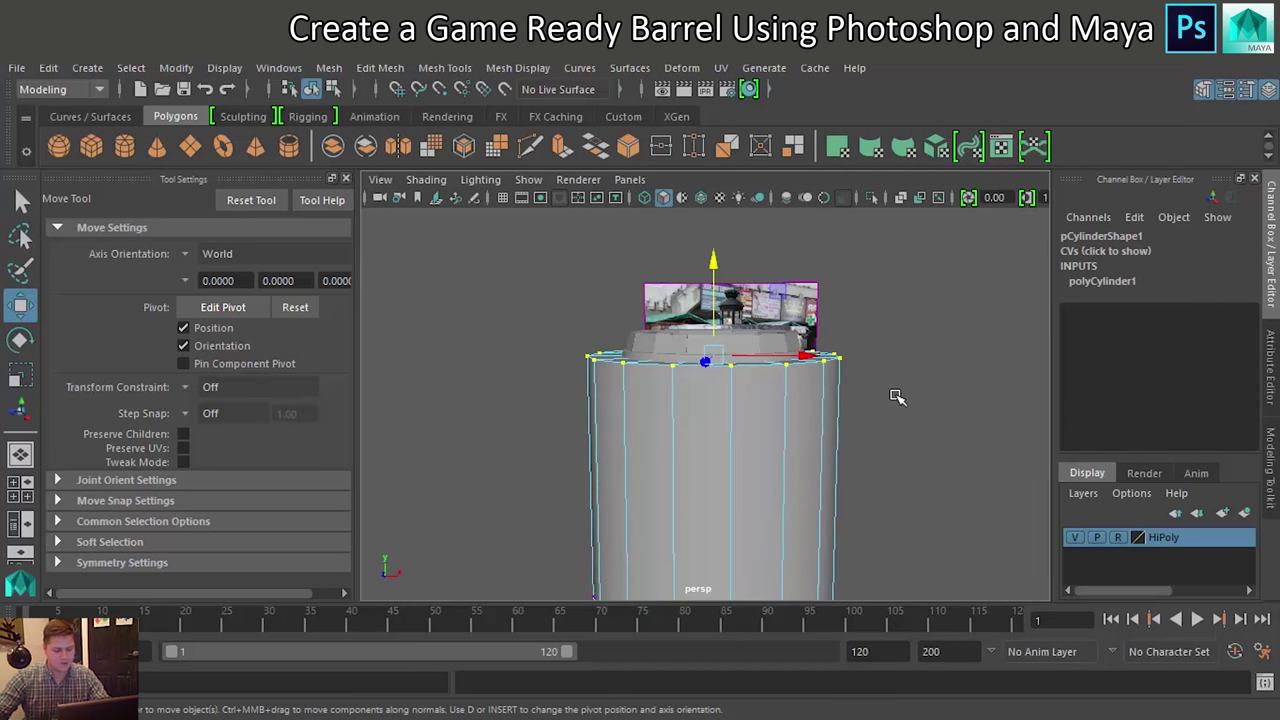
key(v)
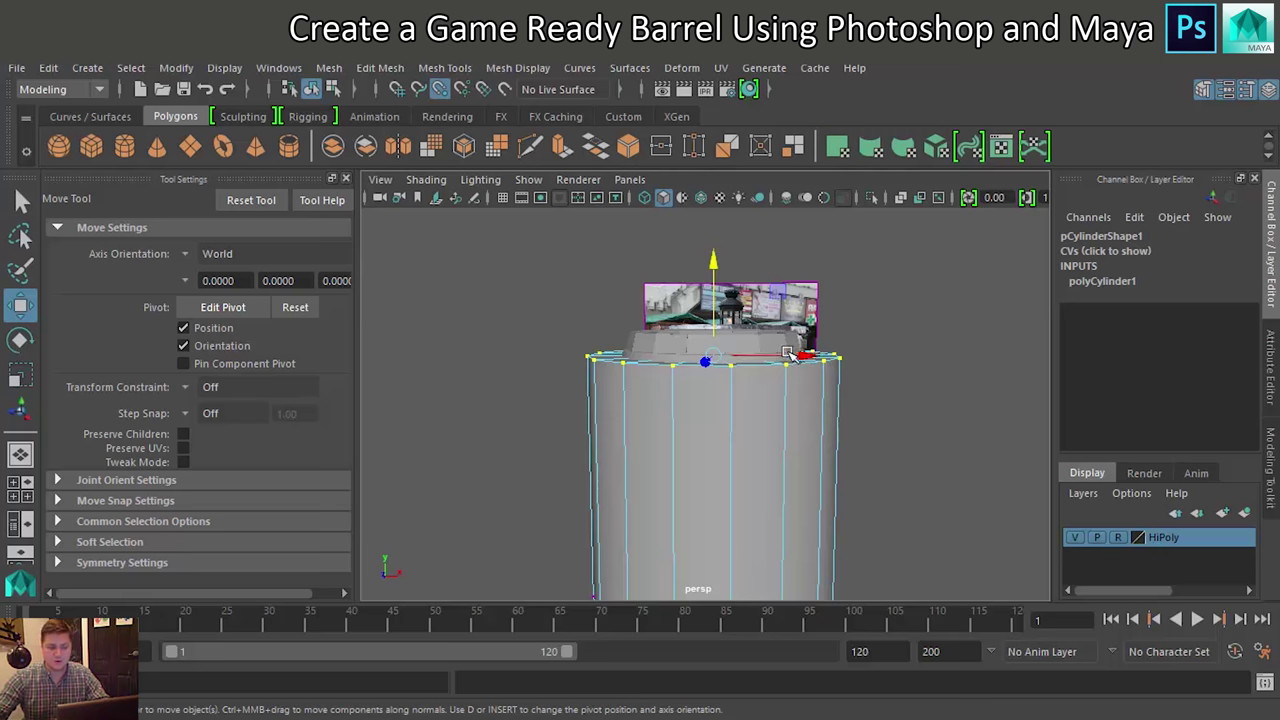
drag(710, 265, 718, 334)
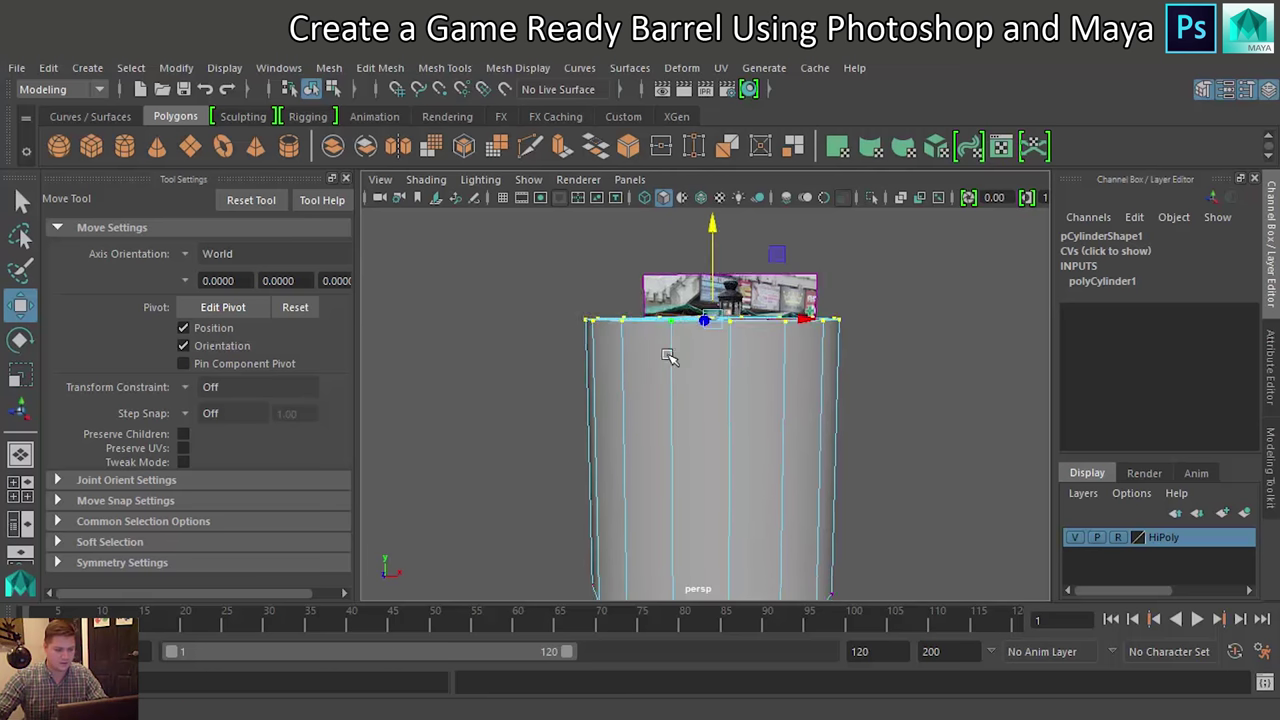
Select the cylinder's bottom rim vertices and move them upward, narrowing the base
alt+middle_drag(671, 351, 666, 234)
drag(494, 310, 920, 468)
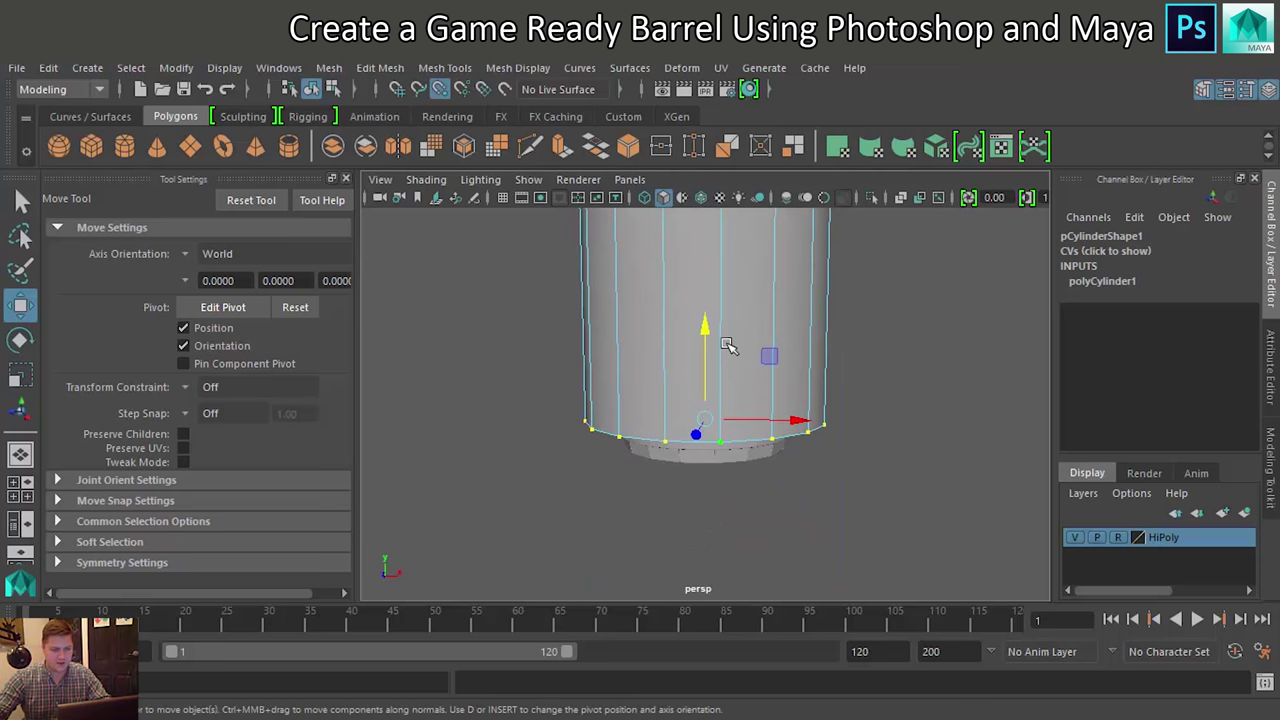
drag(706, 330, 705, 459)
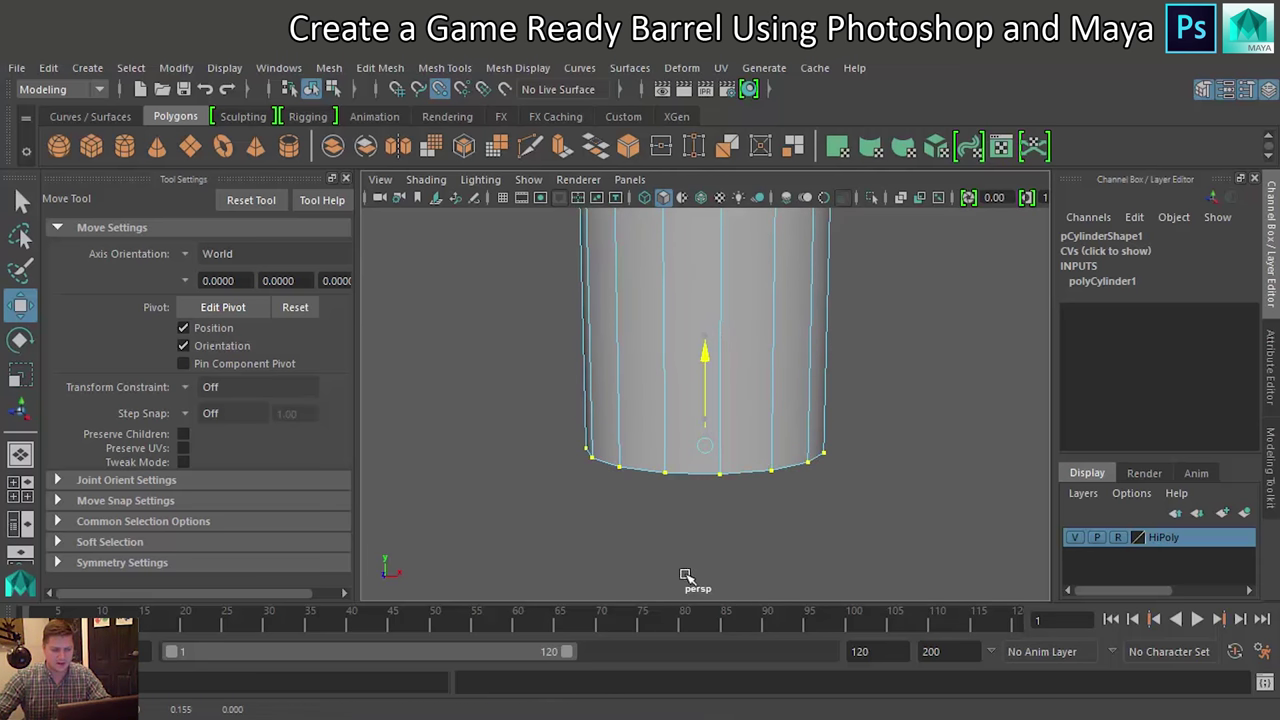
mouse_move(704, 352)
mouse_down()
mouse_move(704, 275)
mouse_move(704, 352)
mouse_up()
alt+right_drag(726, 491, 730, 415)
scroll(728, 416, up, 3)
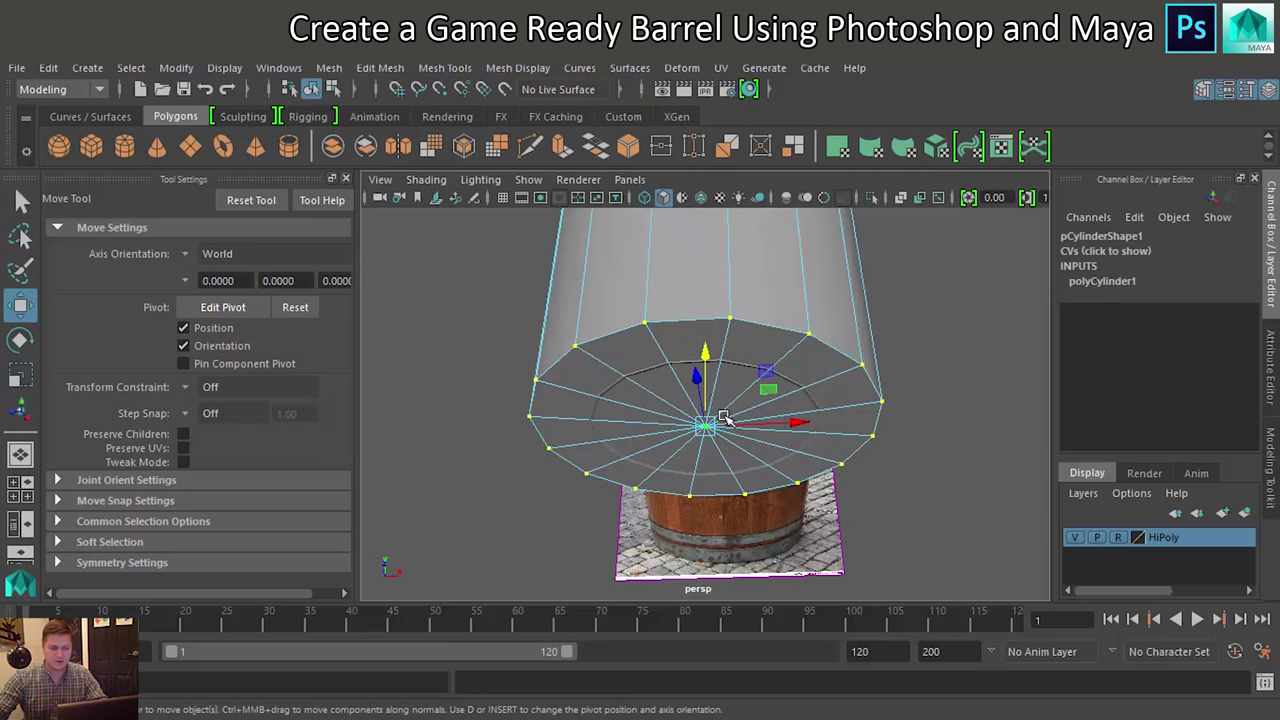
scroll(726, 416, up, 2)
mouse_move(724, 416)
alt+mouse_down()
mouse_move(727, 530)
mouse_move(757, 468)
mouse_move(745, 427)
alt+mouse_up()
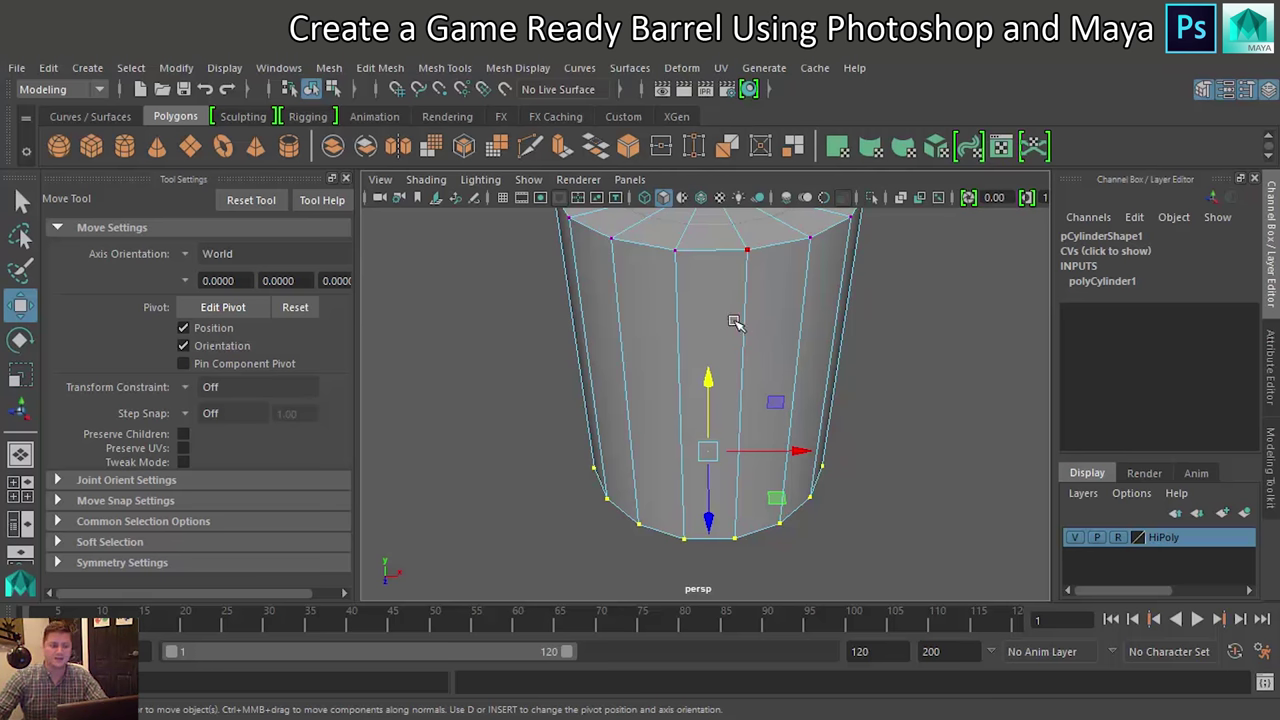
Return to Object Mode so the whole cylinder is selected as one object
right_click(750, 317)
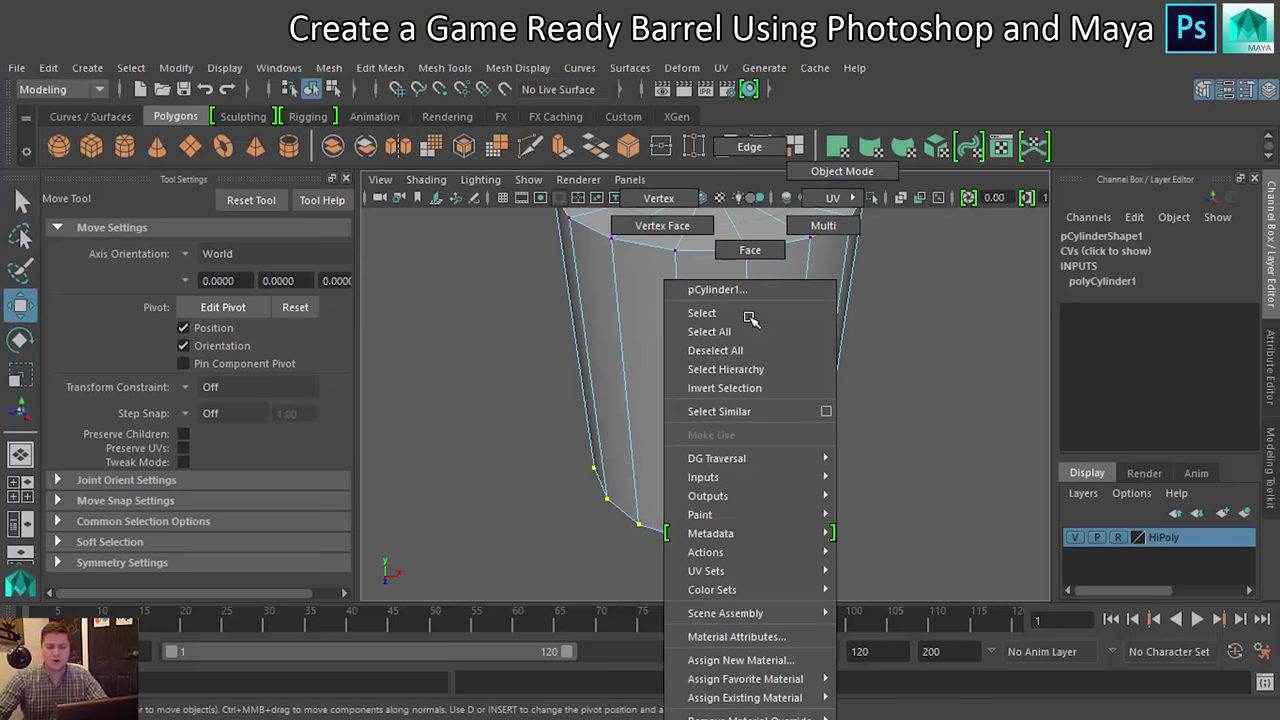
click(750, 250)
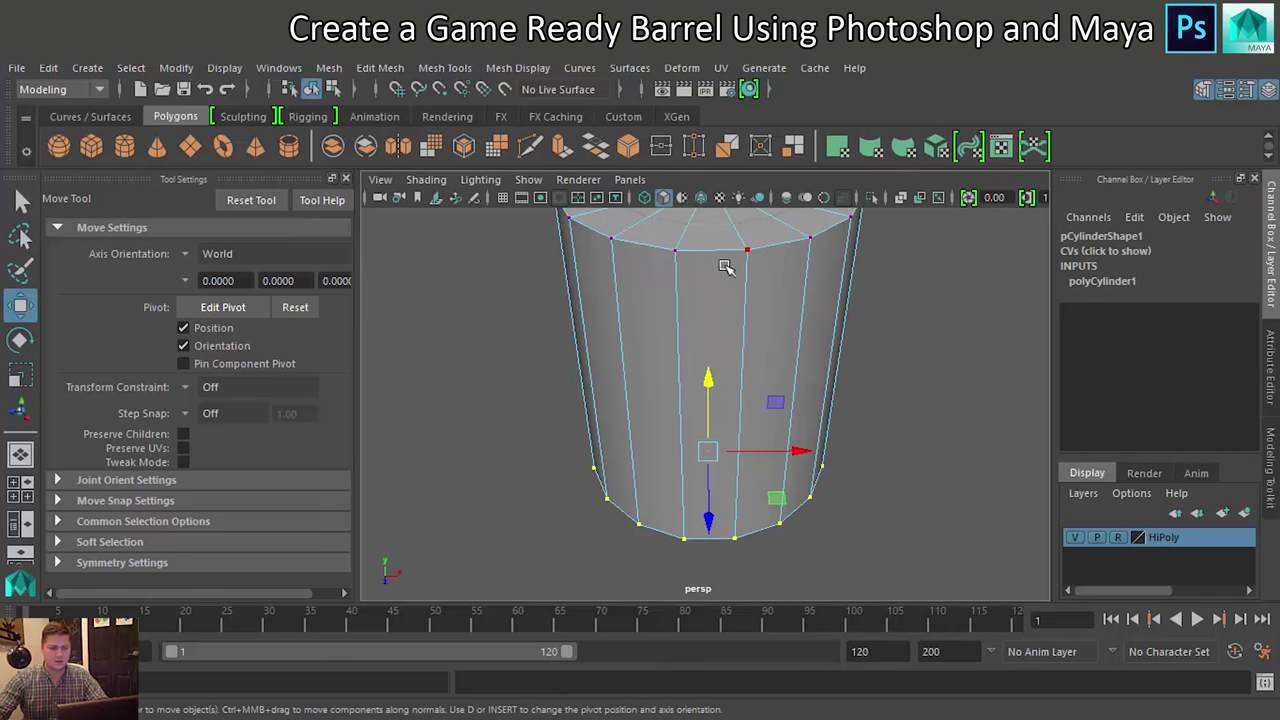
right_click(722, 252)
click(793, 170)
mouse_move(705, 330)
alt+mouse_down()
mouse_move(662, 341)
mouse_move(677, 323)
alt+mouse_up()
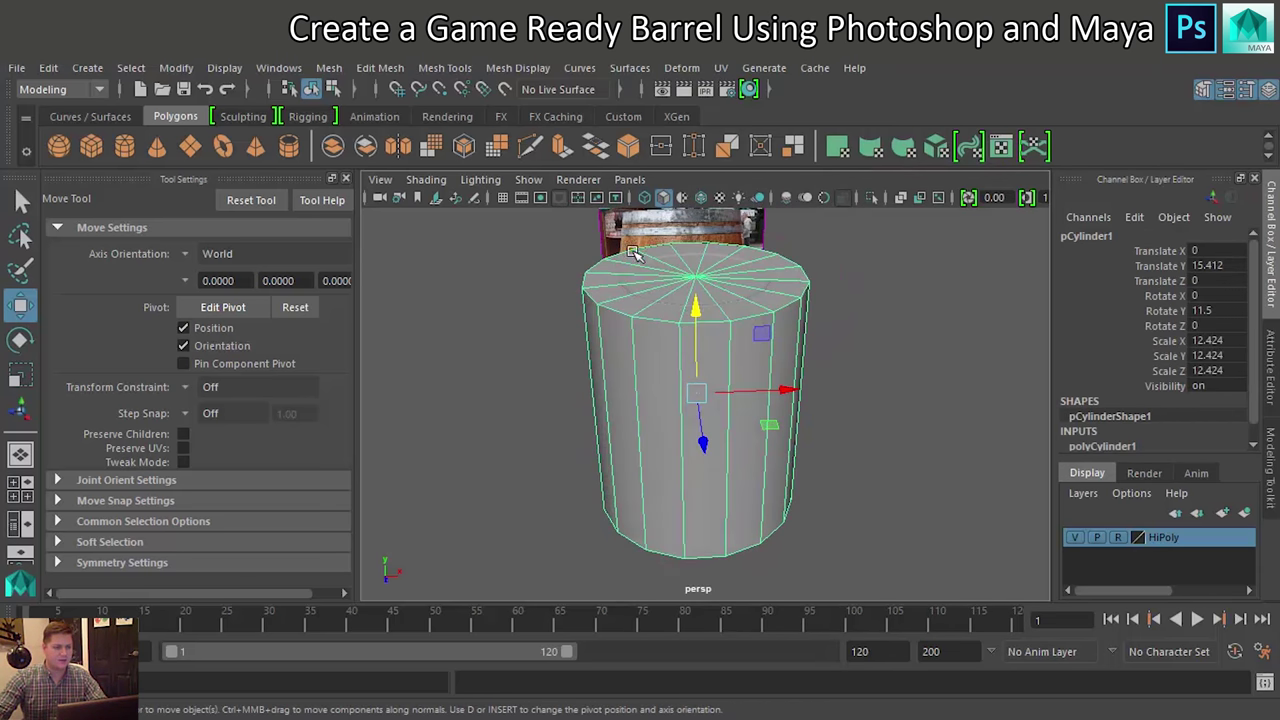
click(449, 72)
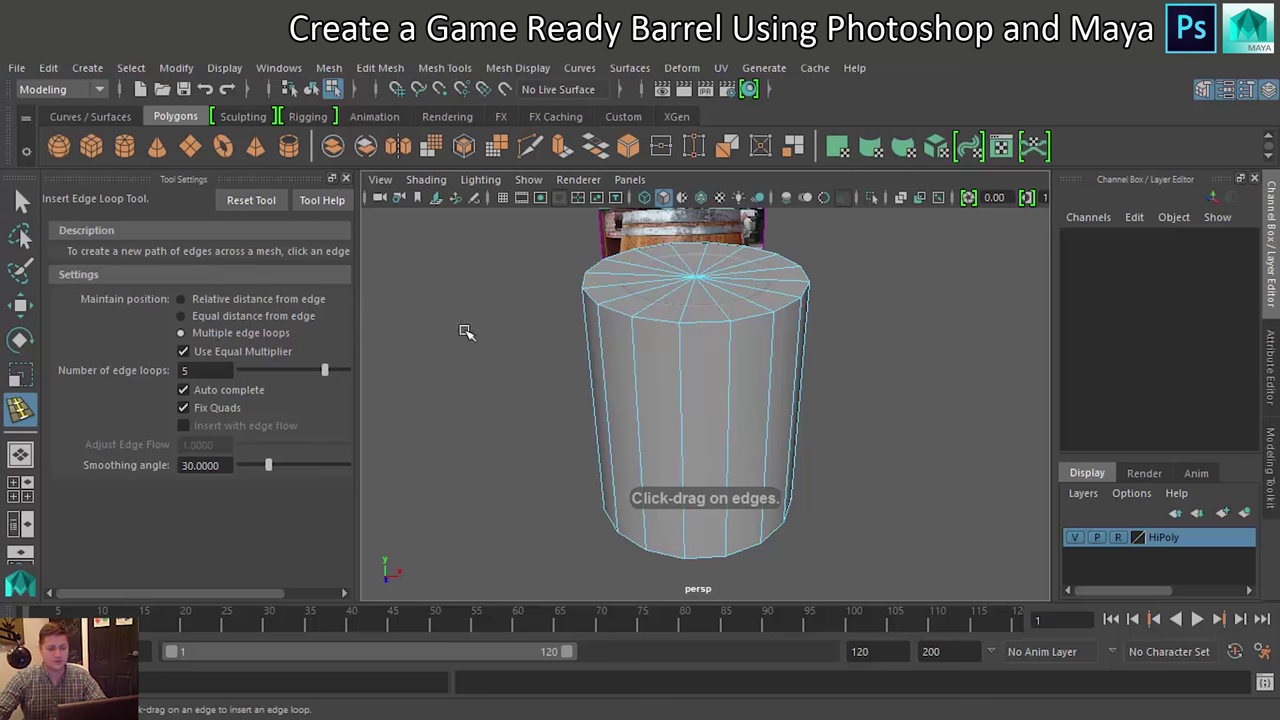
Insert five evenly spaced horizontal edge loops on the cylinder and switch to the four-view layout
drag(680, 367, 557, 447)
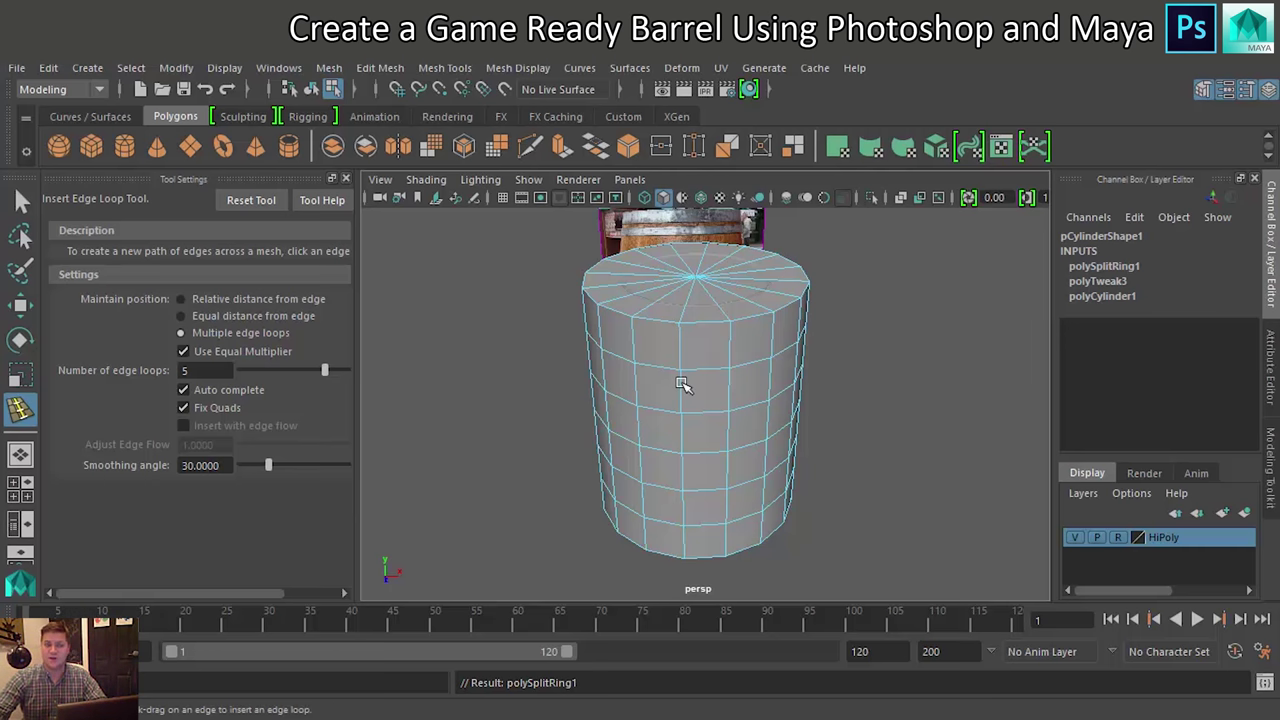
alt+drag(651, 414, 660, 403)
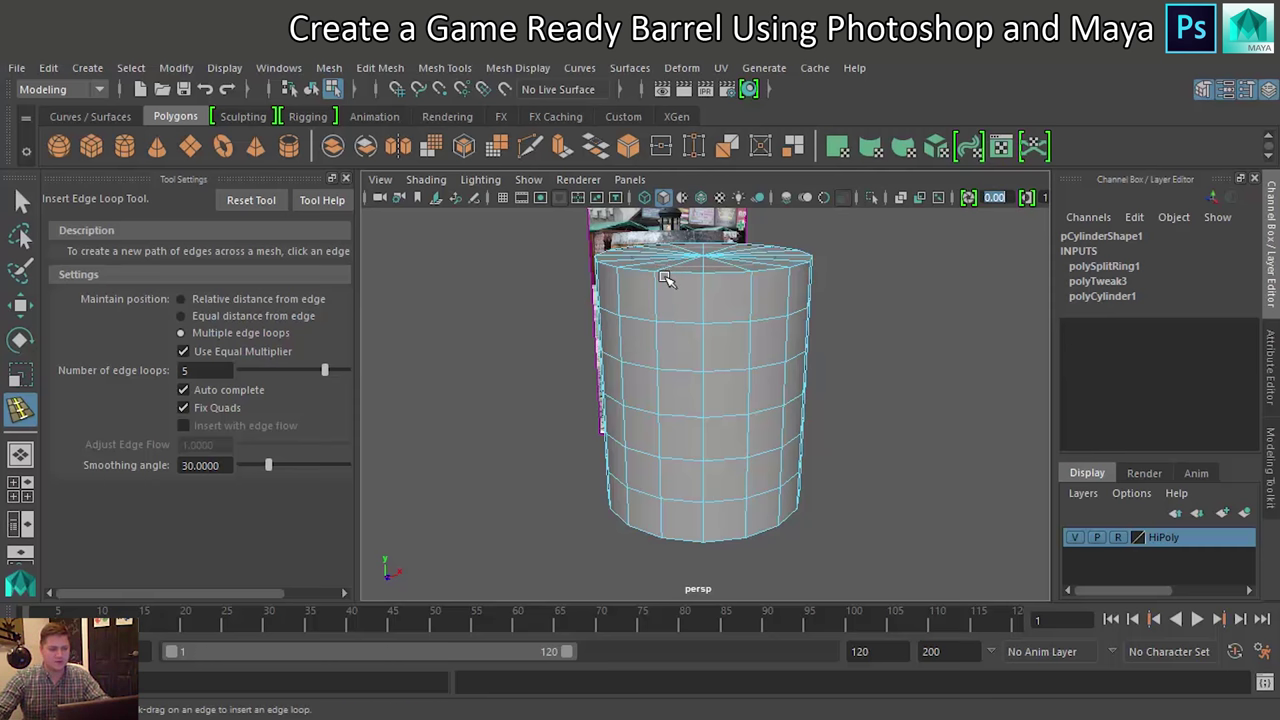
click(18, 201)
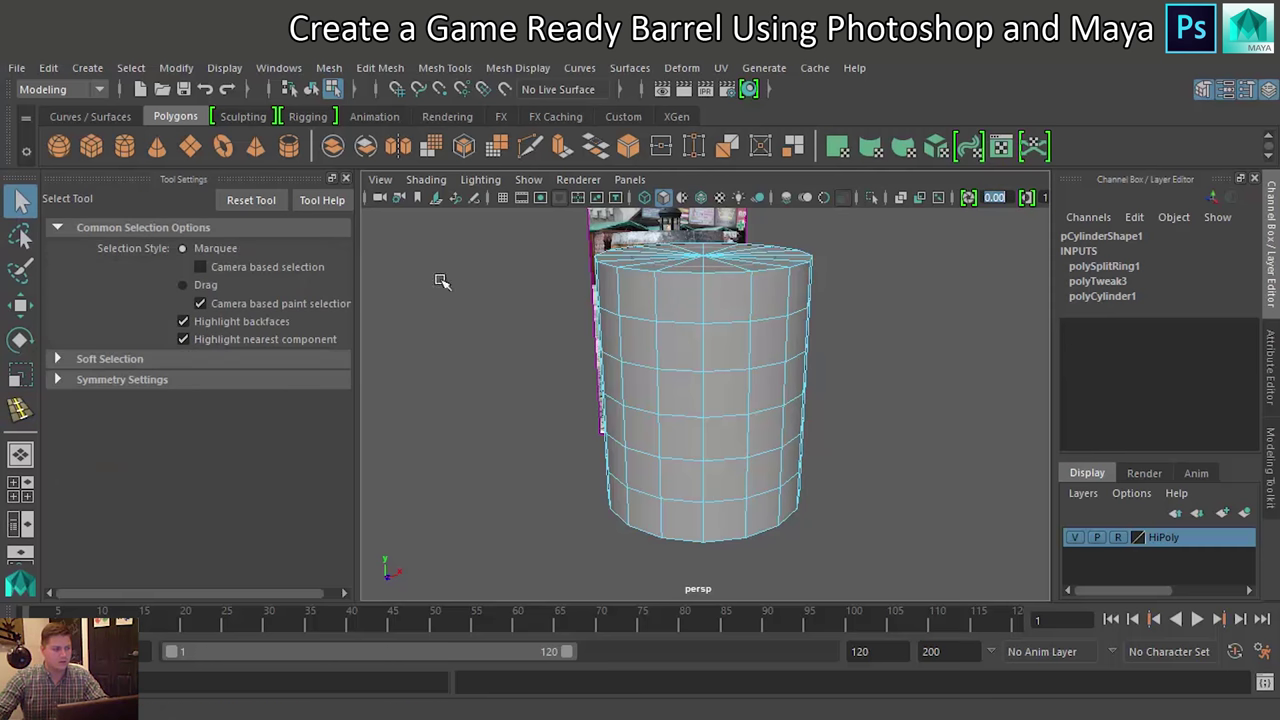
right_drag(672, 275, 668, 140)
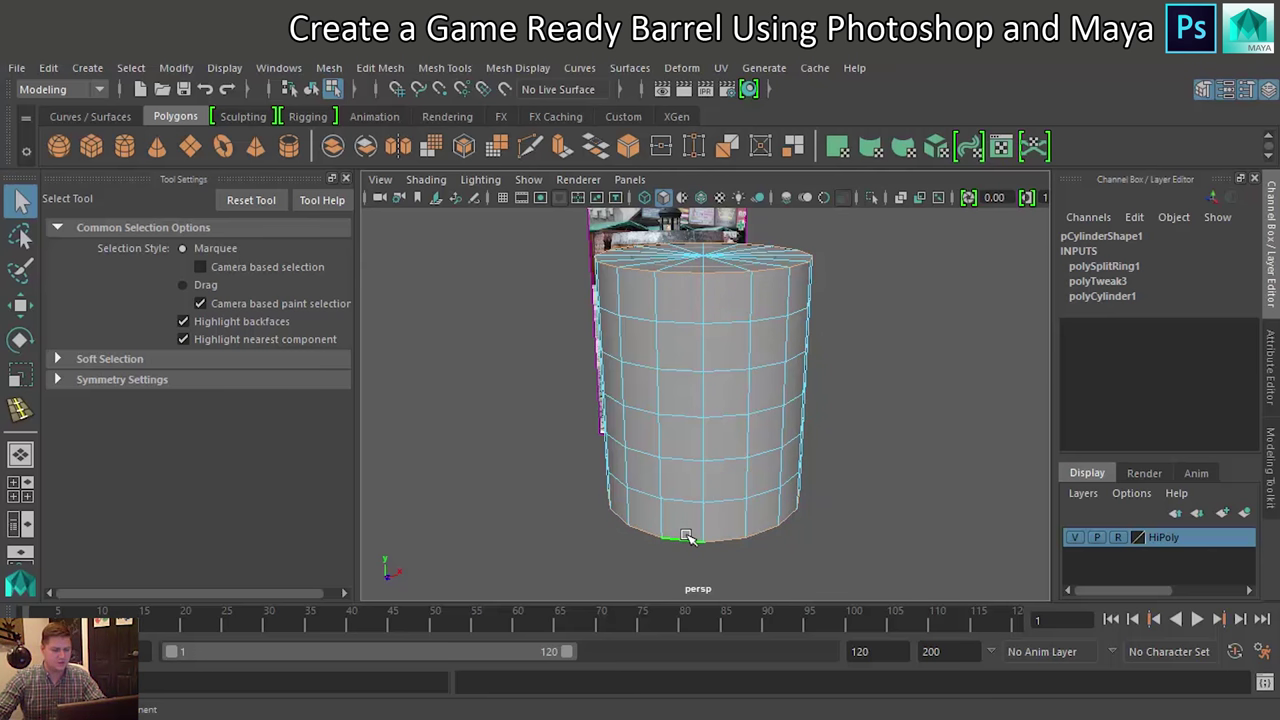
key(ctrl+z)
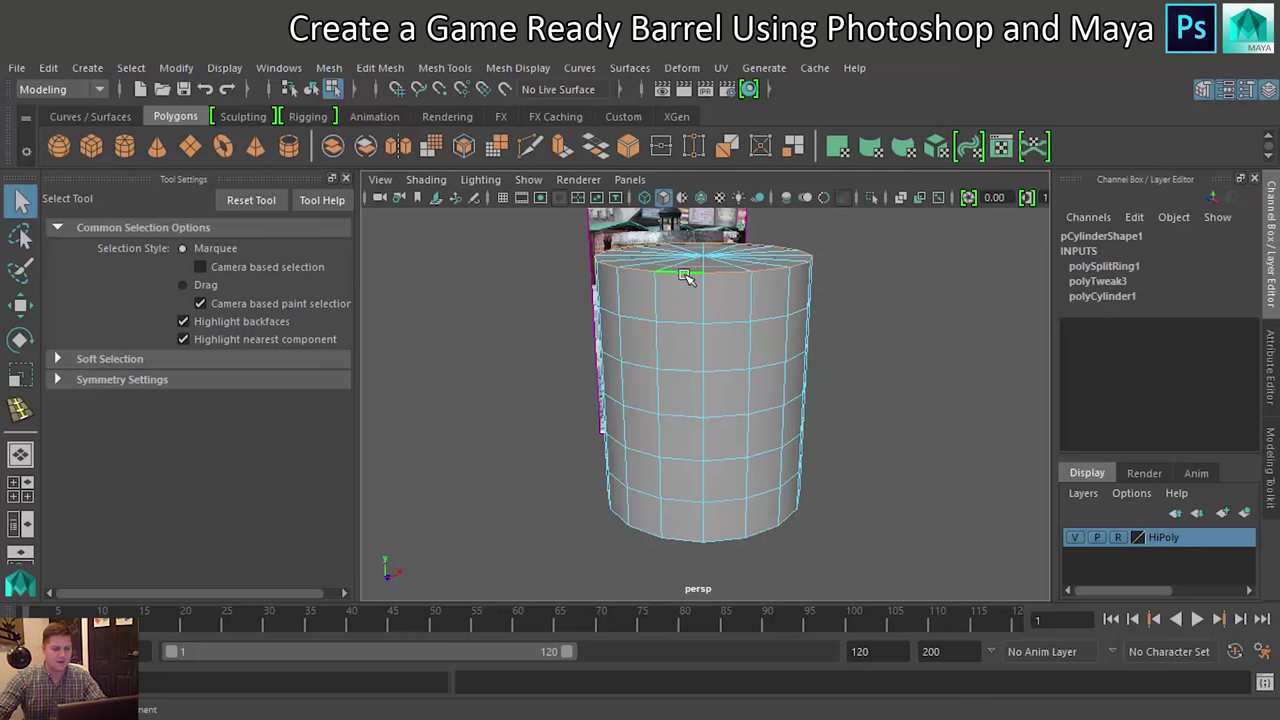
key(space)
key(space)
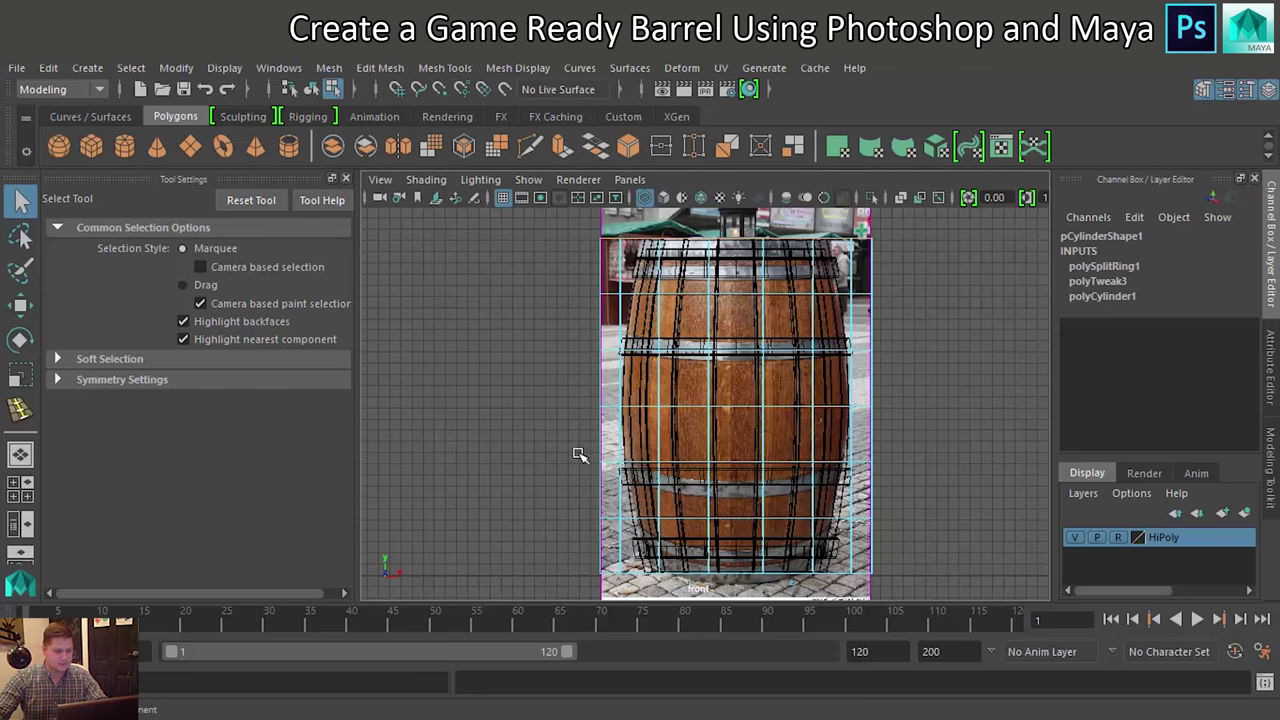
Zoom in on the front view and show the barrel as X-ray wireframe-on-shaded over the reference
scroll(623, 440, up, 2)
scroll(623, 440, up, 1)
scroll(686, 400, up, 2)
scroll(791, 374, up, 2)
mouse_move(791, 374)
alt+middle_down()
mouse_move(808, 397)
mouse_move(801, 422)
alt+middle_up()
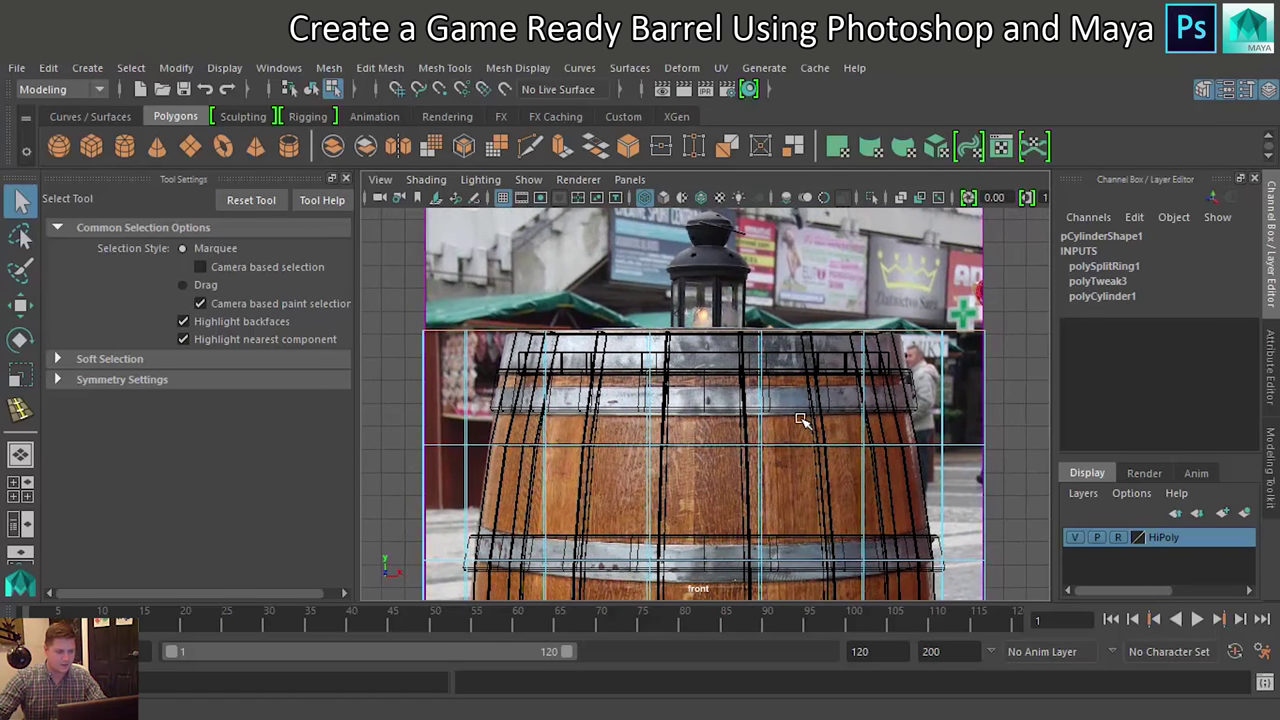
click(527, 180)
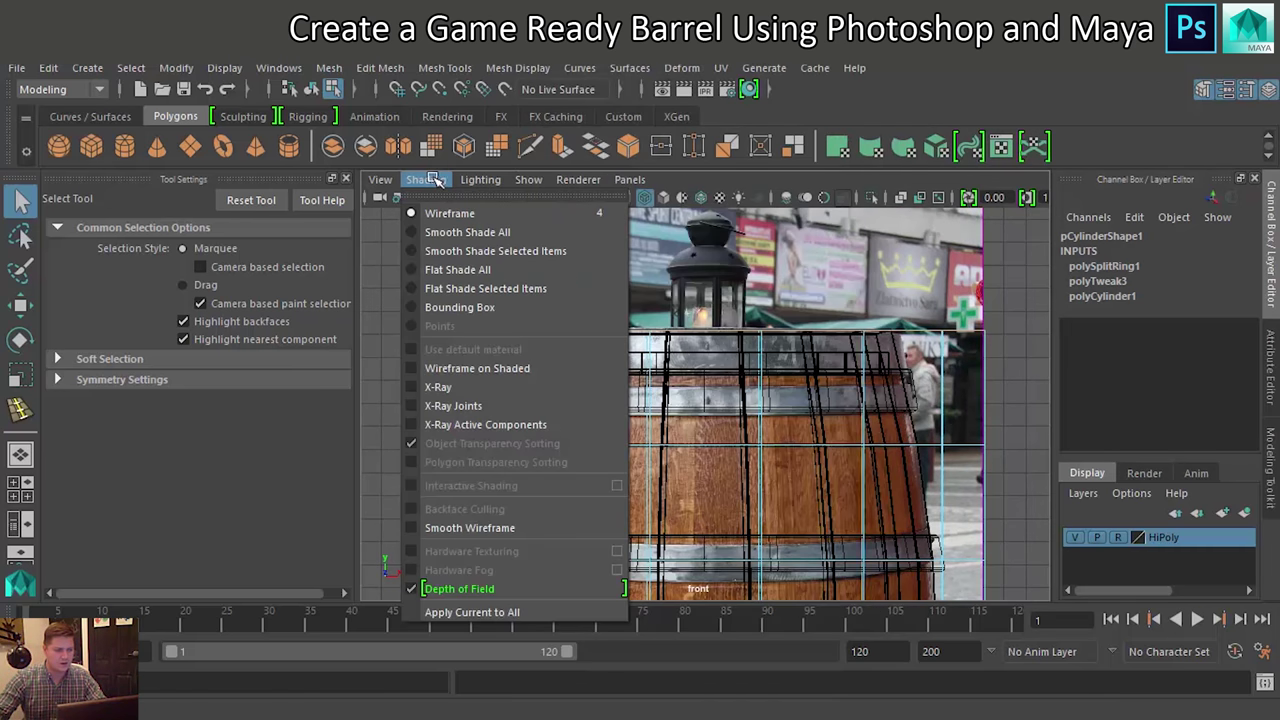
click(497, 367)
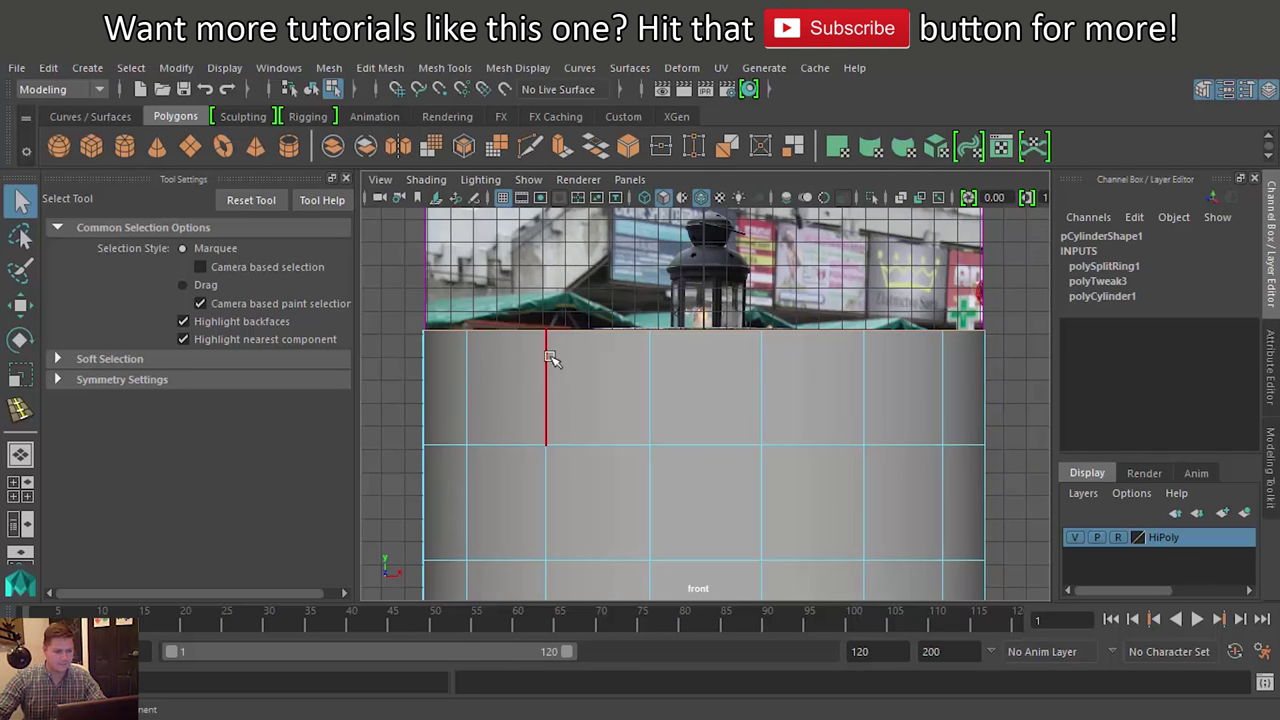
key(6)
key(5)
key(6)
key(5)
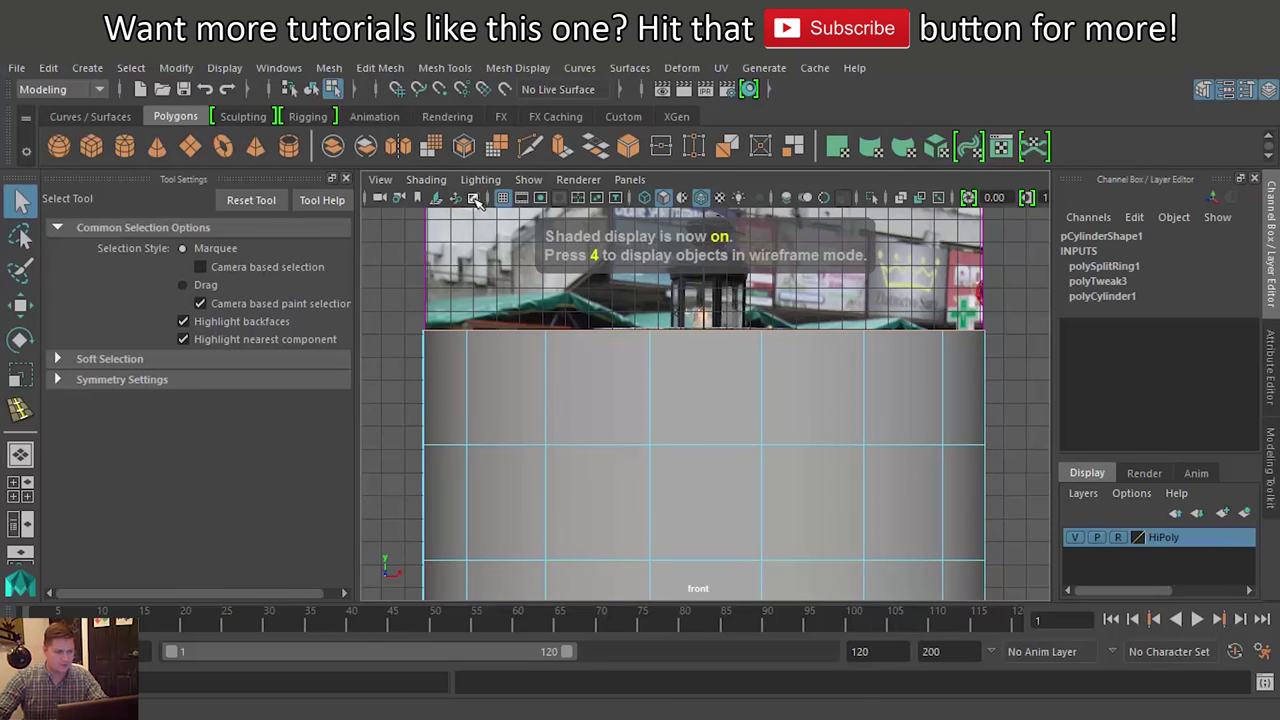
click(428, 180)
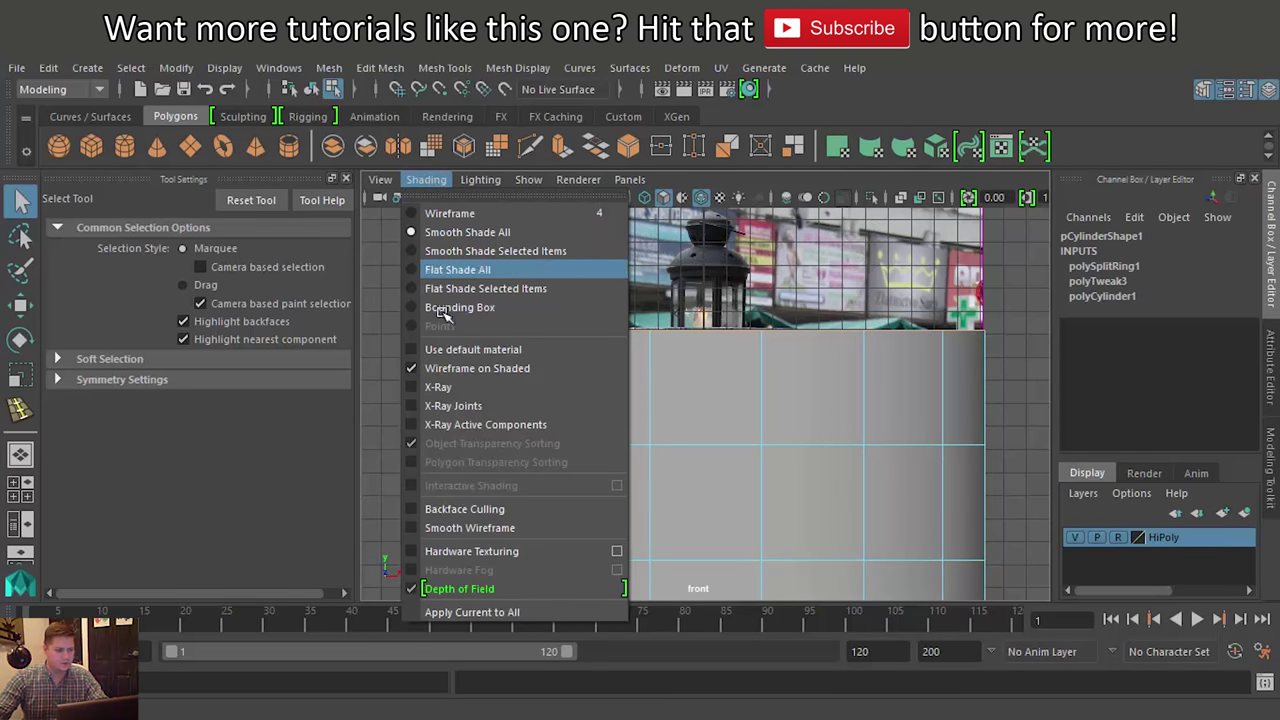
click(440, 387)
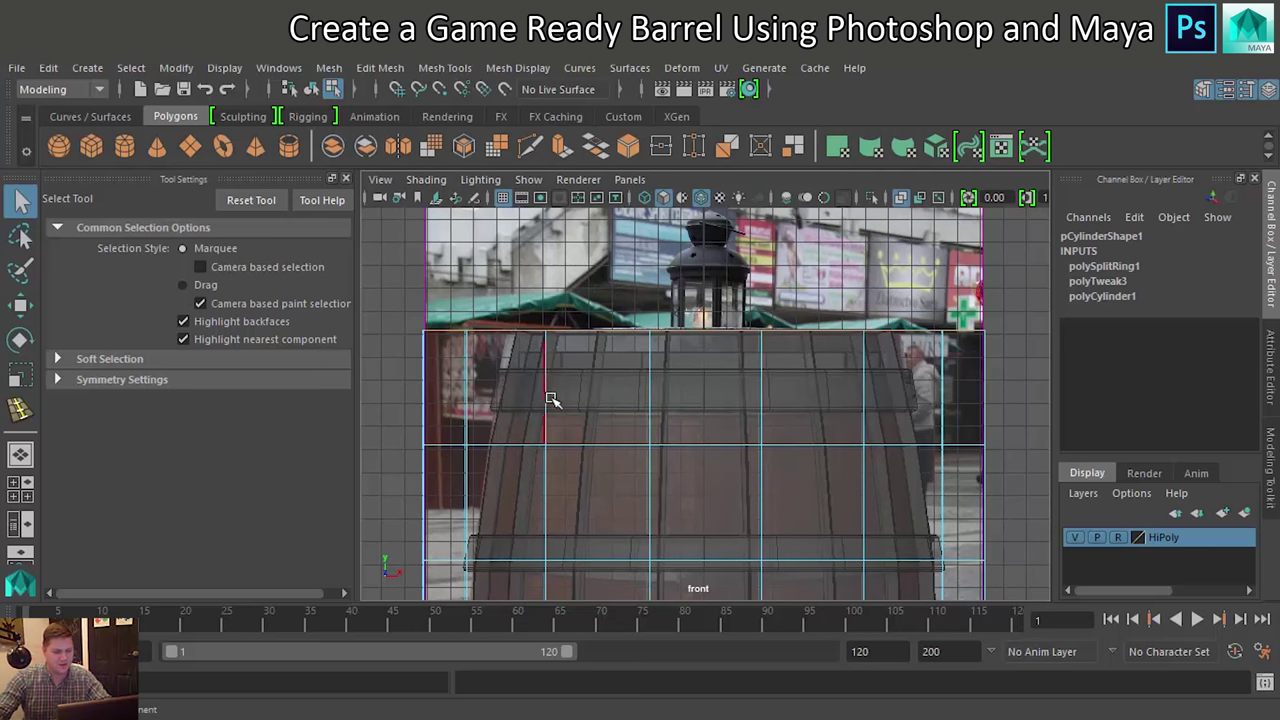
Scale the top and upper edge loops inward to taper the barrel's top
key(r)
drag(706, 334, 571, 369)
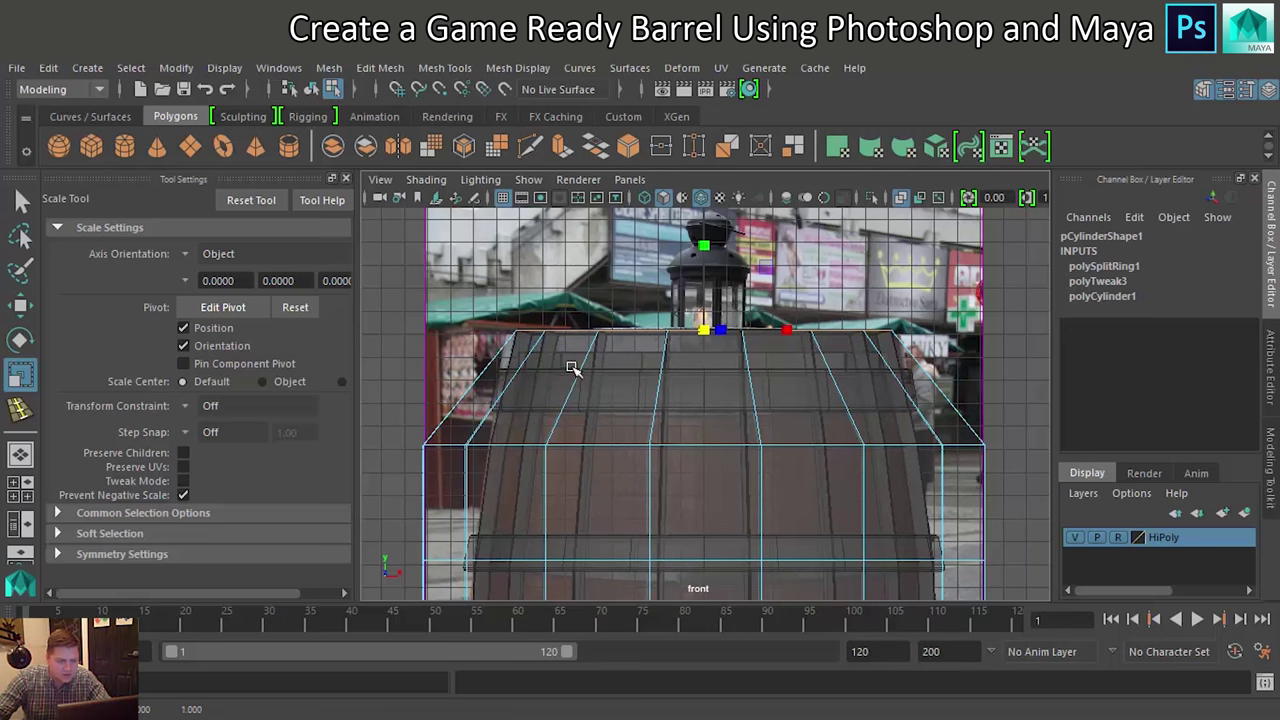
scroll(580, 360, up, 2)
scroll(580, 348, up, 2)
scroll(600, 338, up, 2)
mouse_move(606, 336)
alt+middle_down()
mouse_move(831, 397)
mouse_move(729, 423)
alt+middle_up()
scroll(831, 397, up, 1)
scroll(900, 397, up, 1)
scroll(815, 404, up, 1)
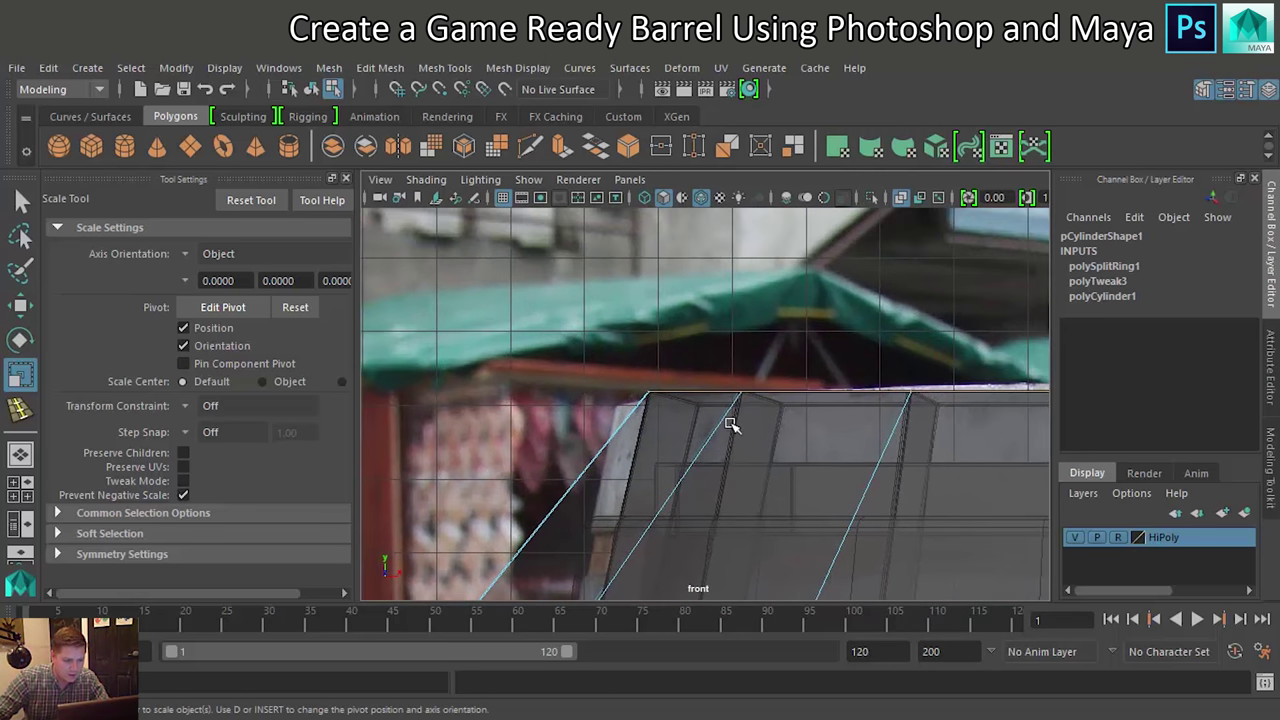
scroll(803, 423, up, 2)
double_click(660, 385)
scroll(620, 300, down, 3)
alt+middle_drag(594, 280, 664, 388)
alt+middle_drag(774, 486, 648, 413)
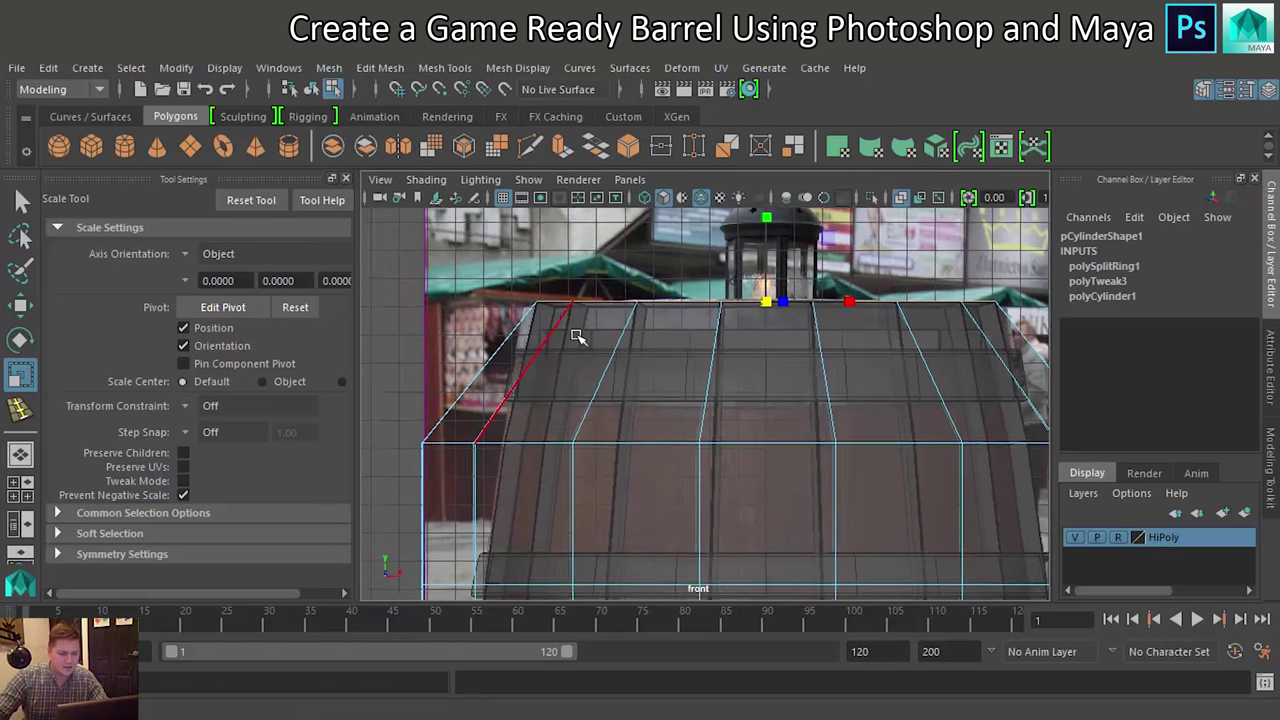
double_click(655, 432)
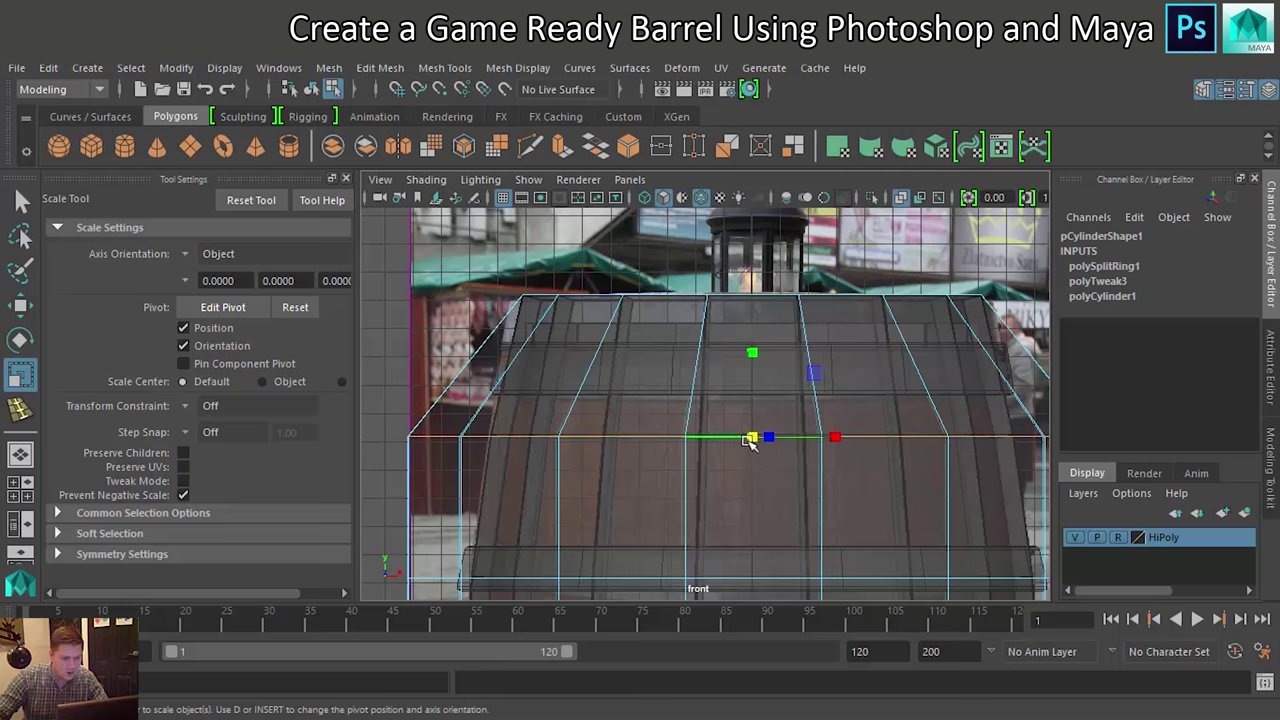
drag(757, 440, 641, 463)
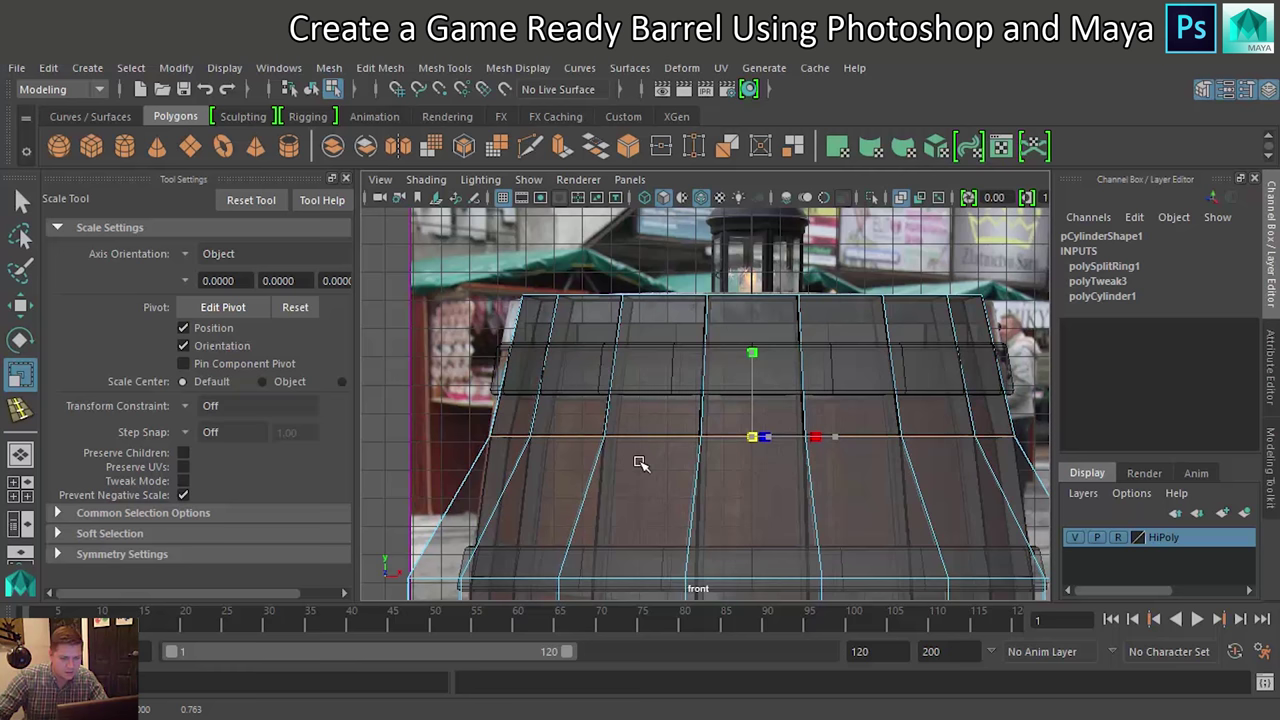
Narrow the barrel's middle edge loop to follow the reference silhouette
alt+middle_drag(651, 457, 640, 300)
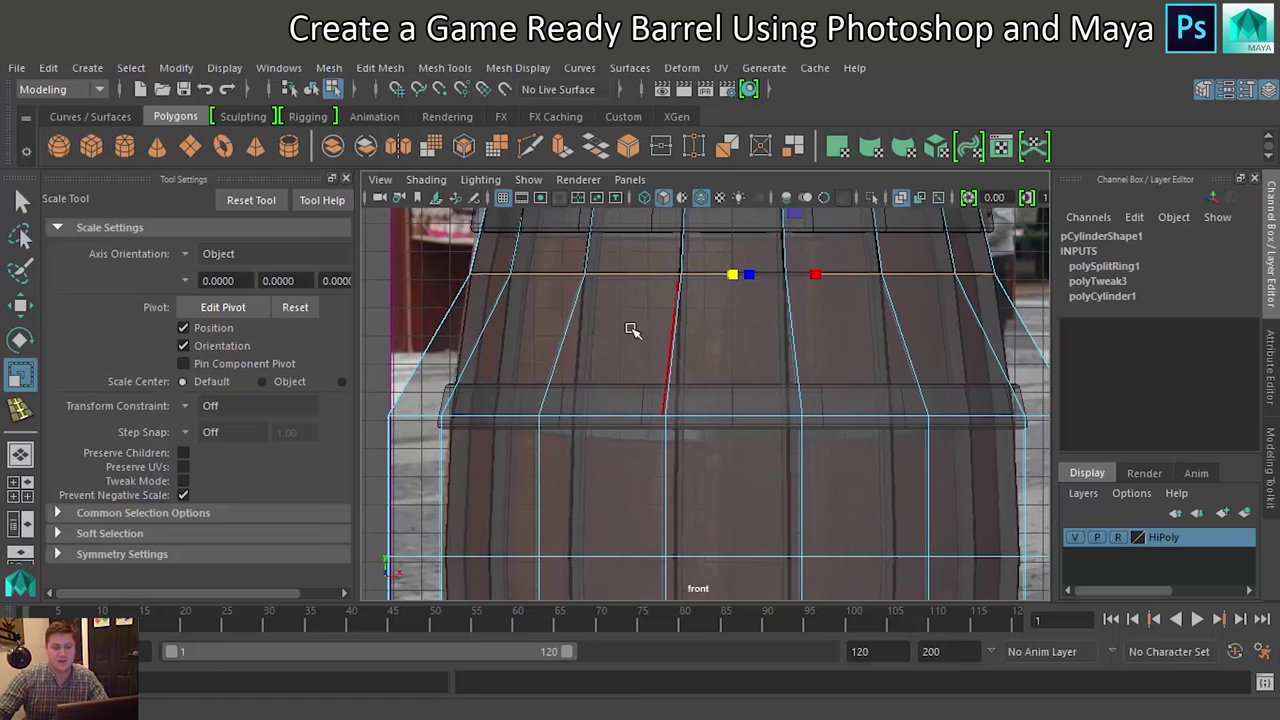
double_click(731, 418)
drag(735, 418, 655, 446)
key(ctrl+z)
key(ctrl+z)
key(ctrl+z)
key(ctrl+z)
key(ctrl+z)
mouse_move(659, 469)
alt+middle_down()
mouse_move(640, 277)
mouse_move(651, 343)
alt+middle_up()
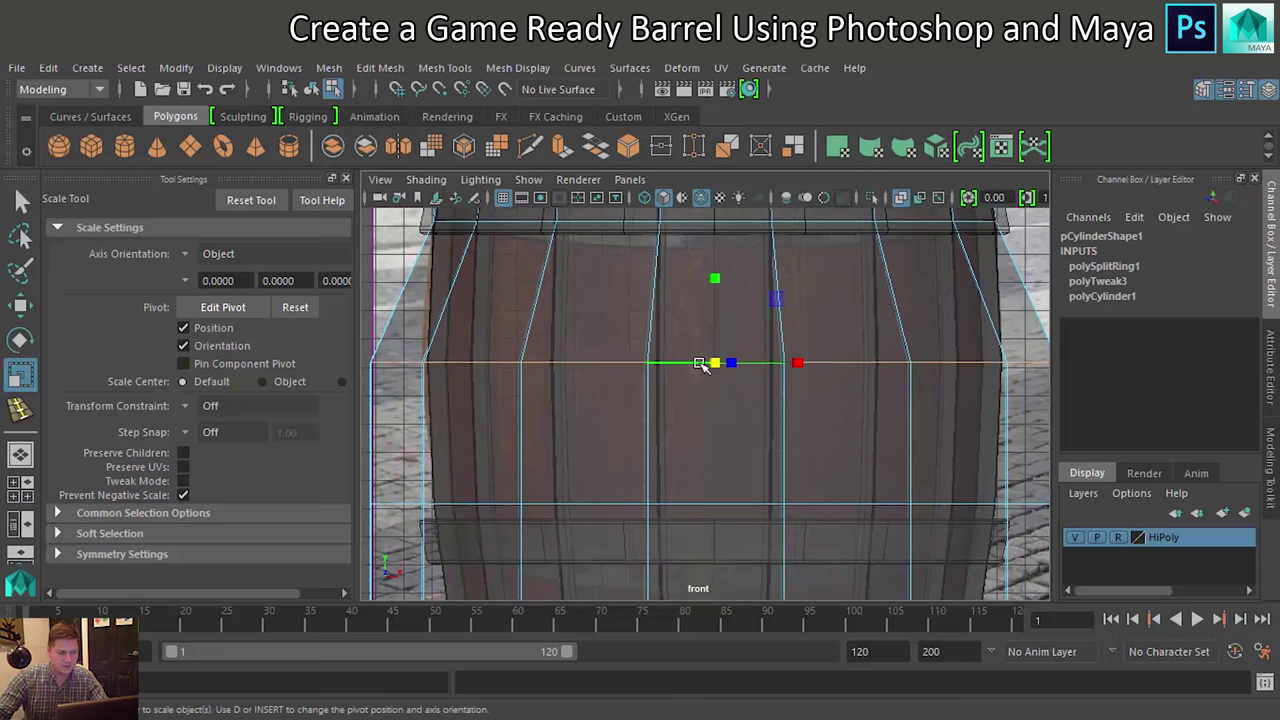
drag(714, 366, 636, 383)
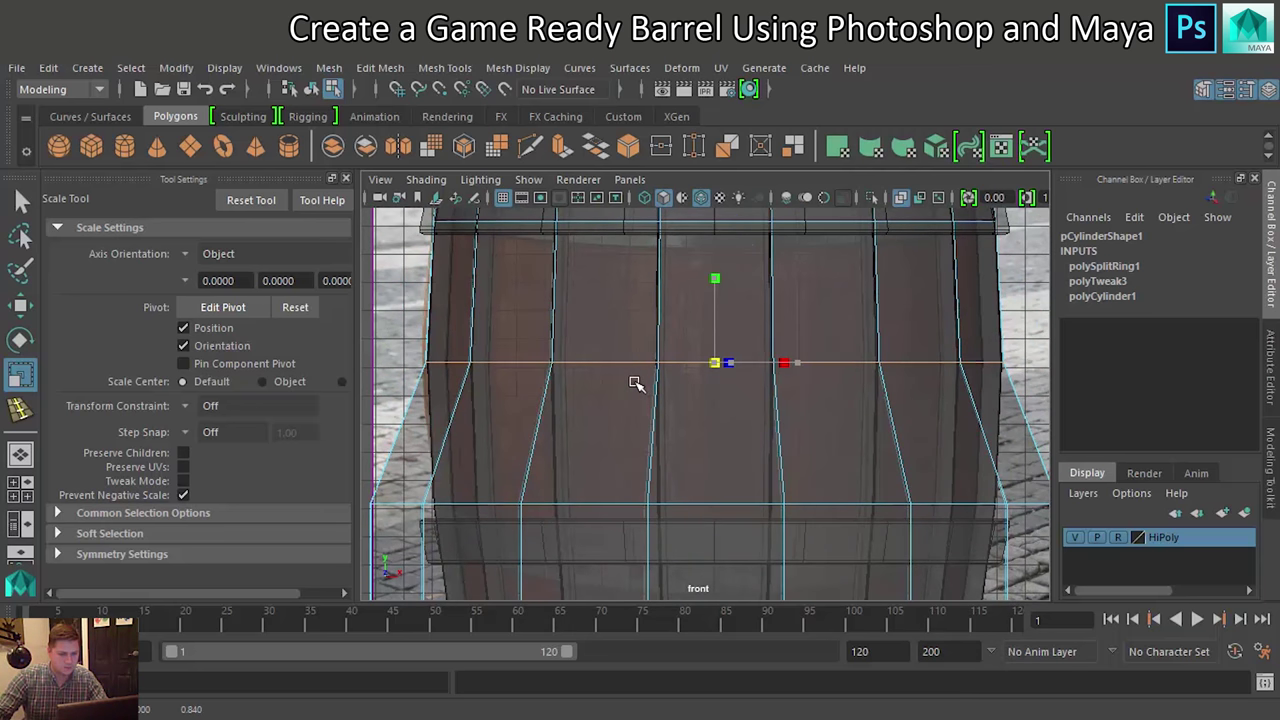
Narrow the lower edge loops to about 0.767 and the bottom loop to about 0.672
alt+middle_drag(648, 440, 662, 322)
double_click(712, 386)
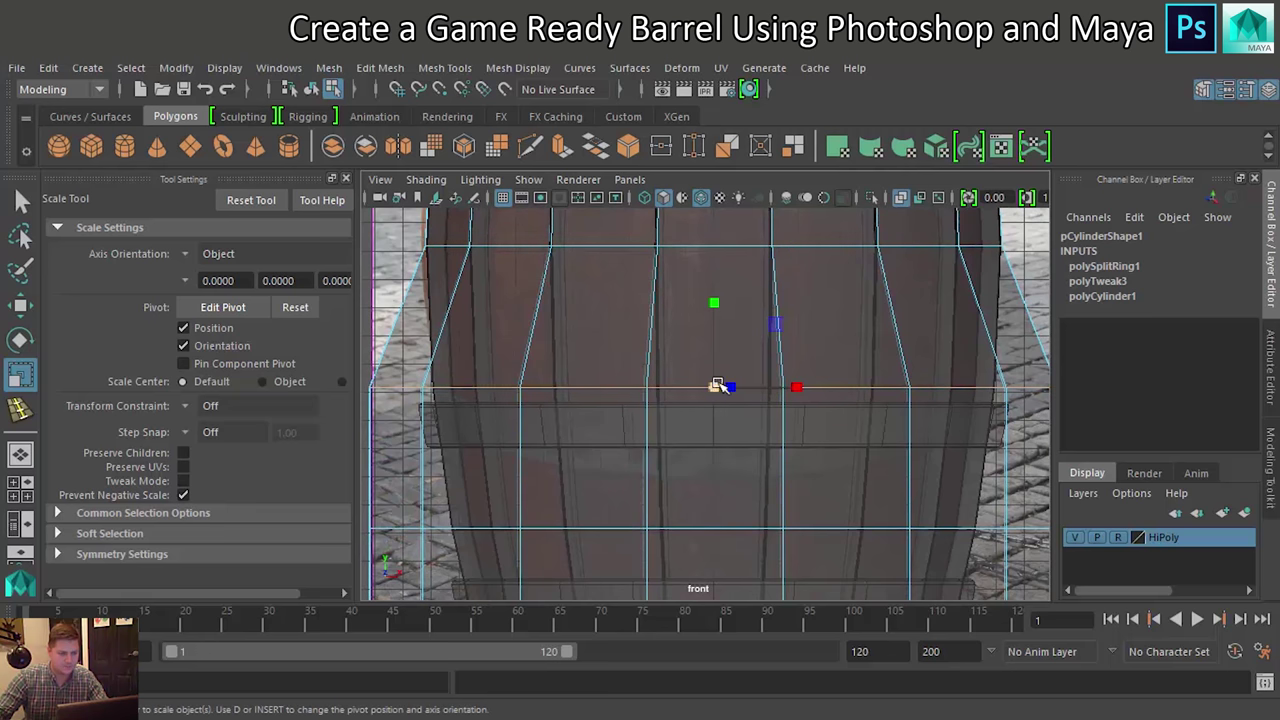
drag(714, 390, 625, 403)
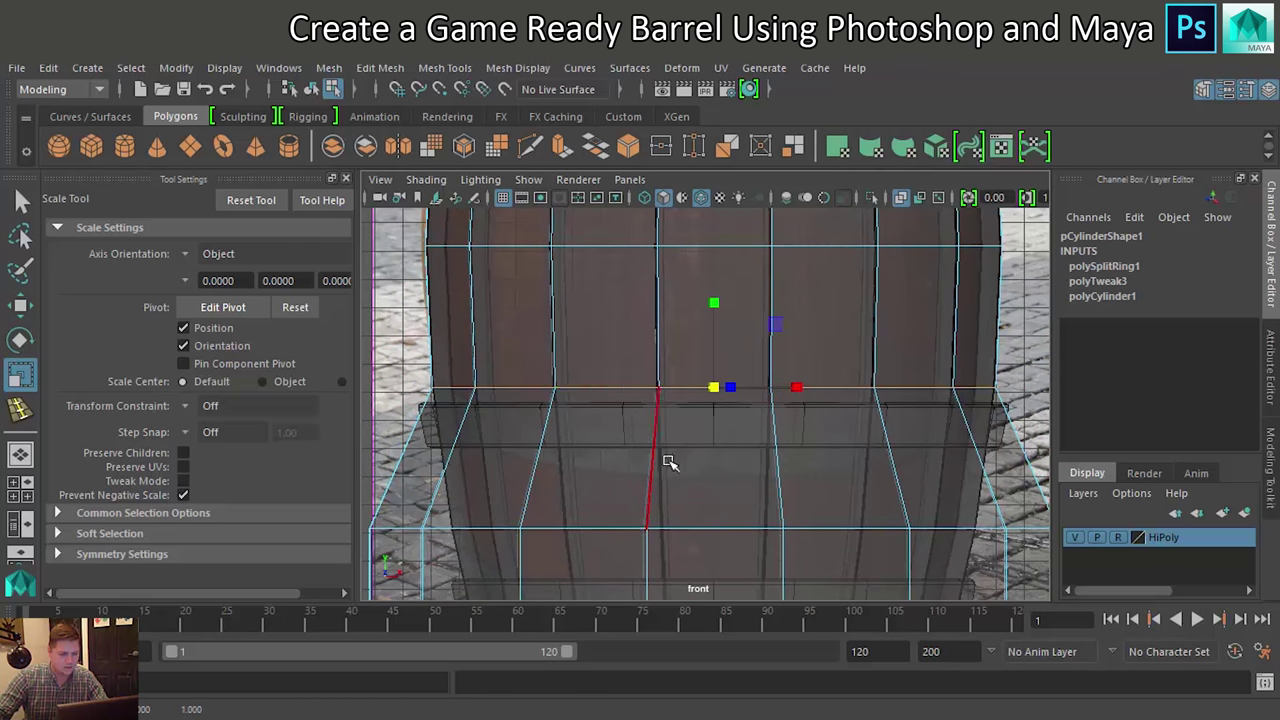
alt+middle_drag(663, 457, 657, 290)
double_click(706, 371)
drag(694, 370, 582, 375)
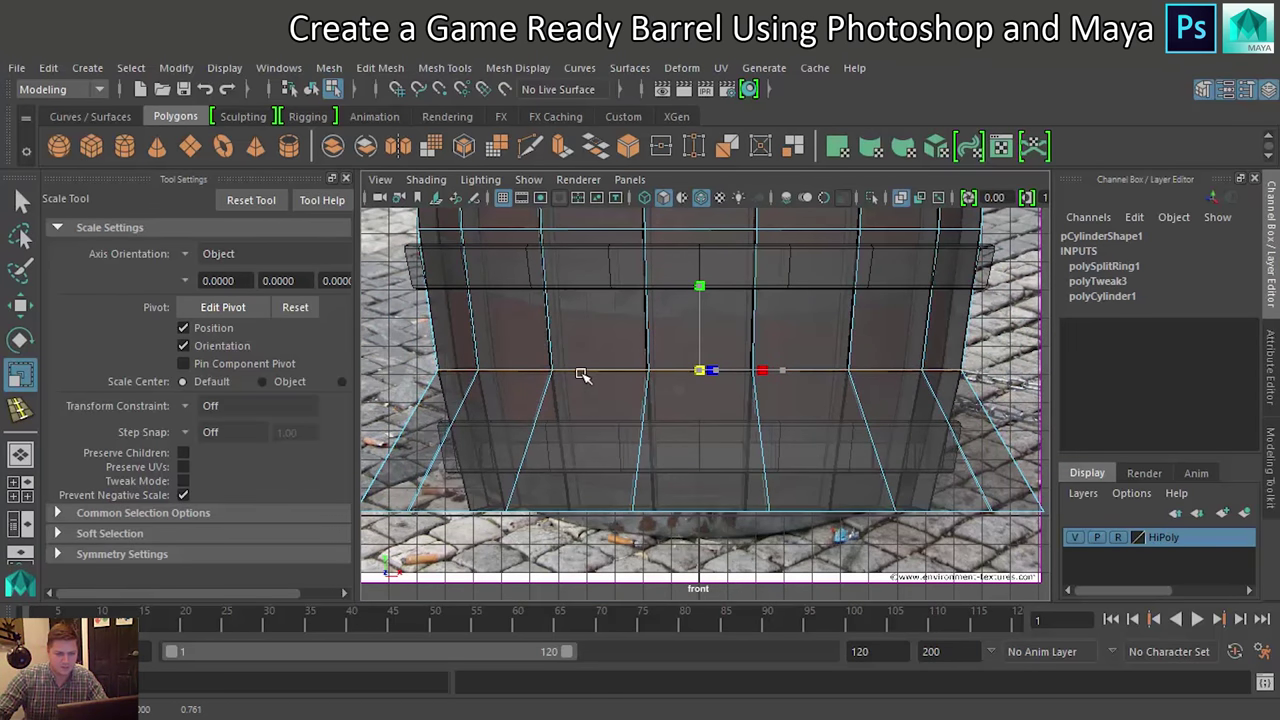
alt+middle_drag(623, 443, 606, 386)
double_click(676, 448)
drag(682, 450, 521, 440)
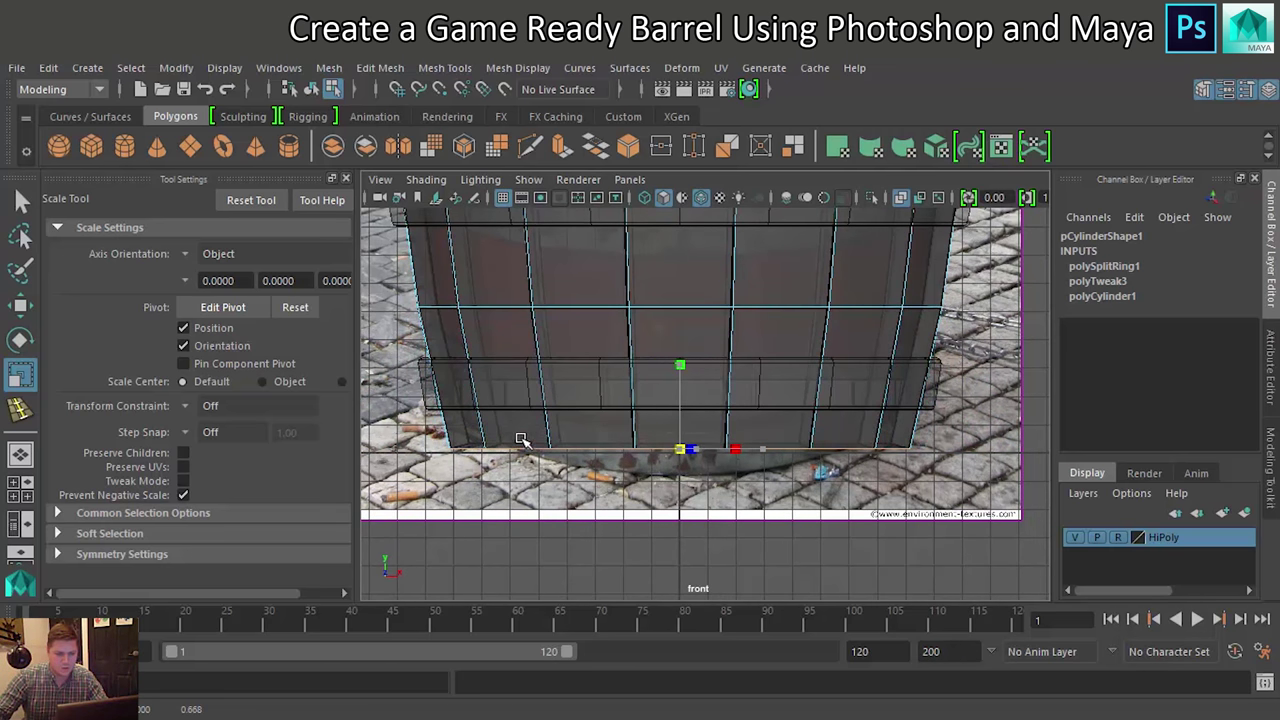
Zoom out and return the barrel to Object Mode
scroll(575, 362, down, 1)
scroll(590, 360, down, 1)
scroll(600, 345, down, 2)
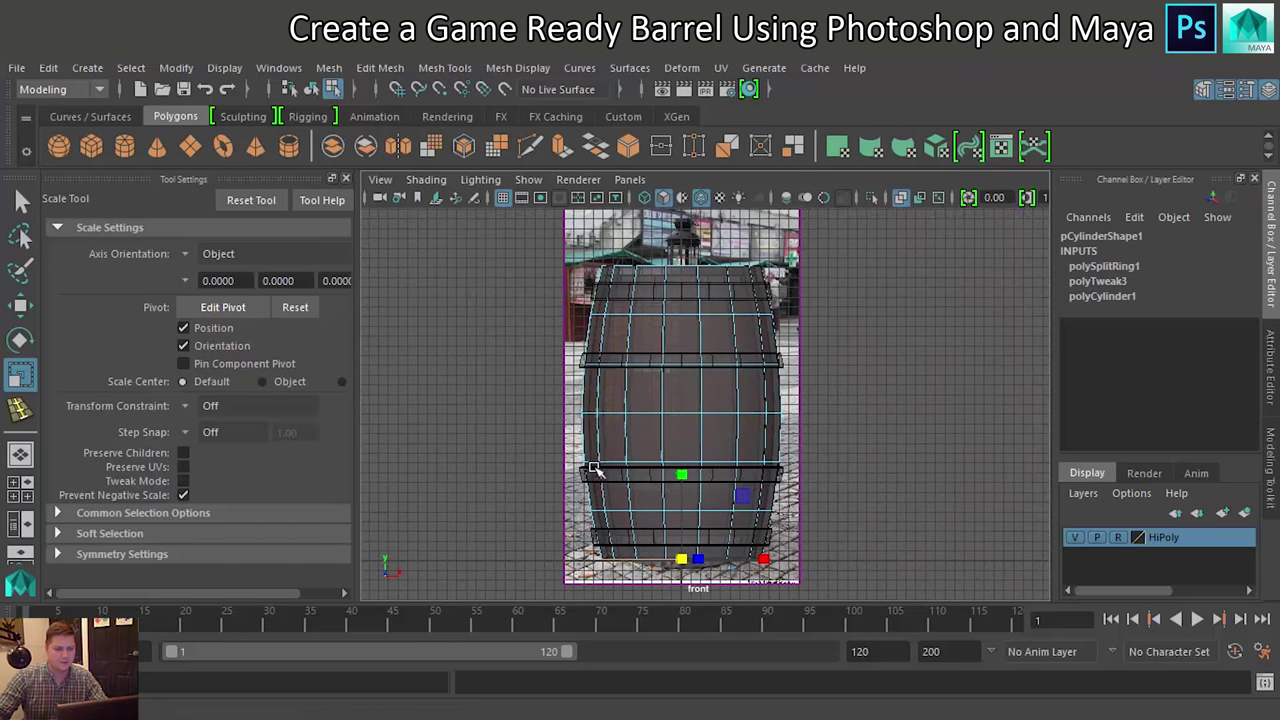
right_drag(682, 322, 762, 154)
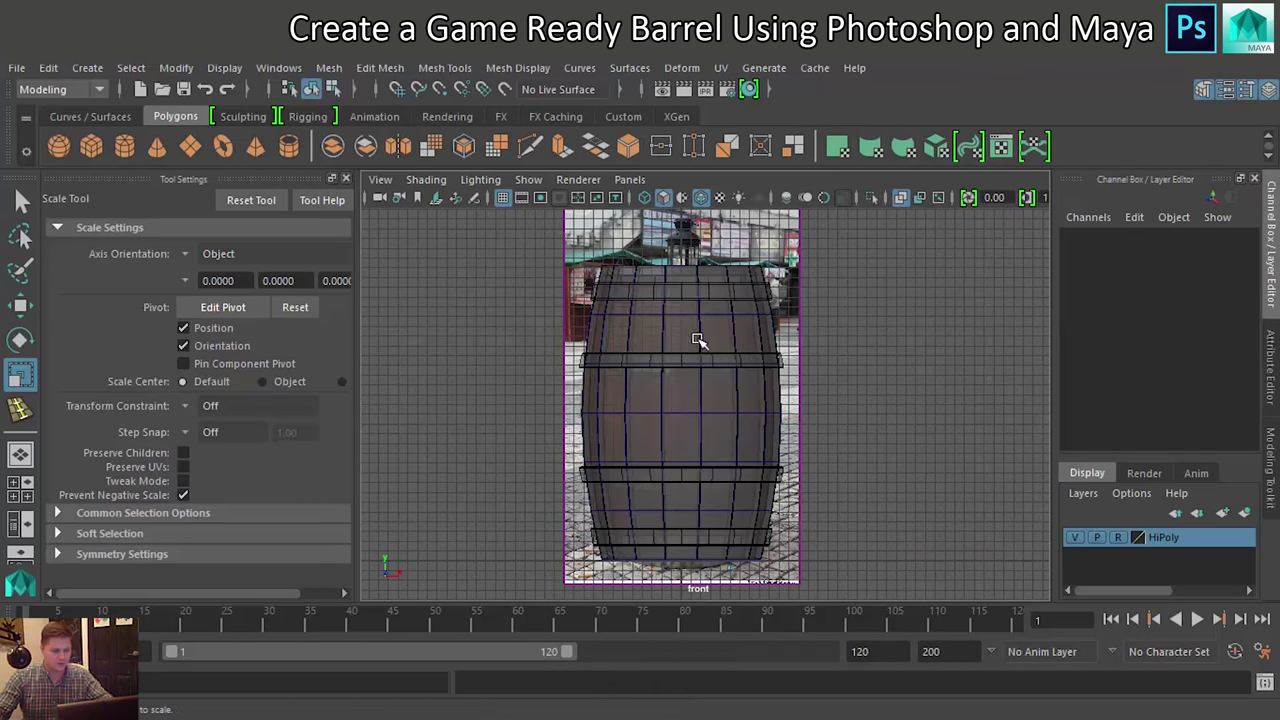
Switch to the perspective view and orbit to look down on the barrel
key(space)
key(space)
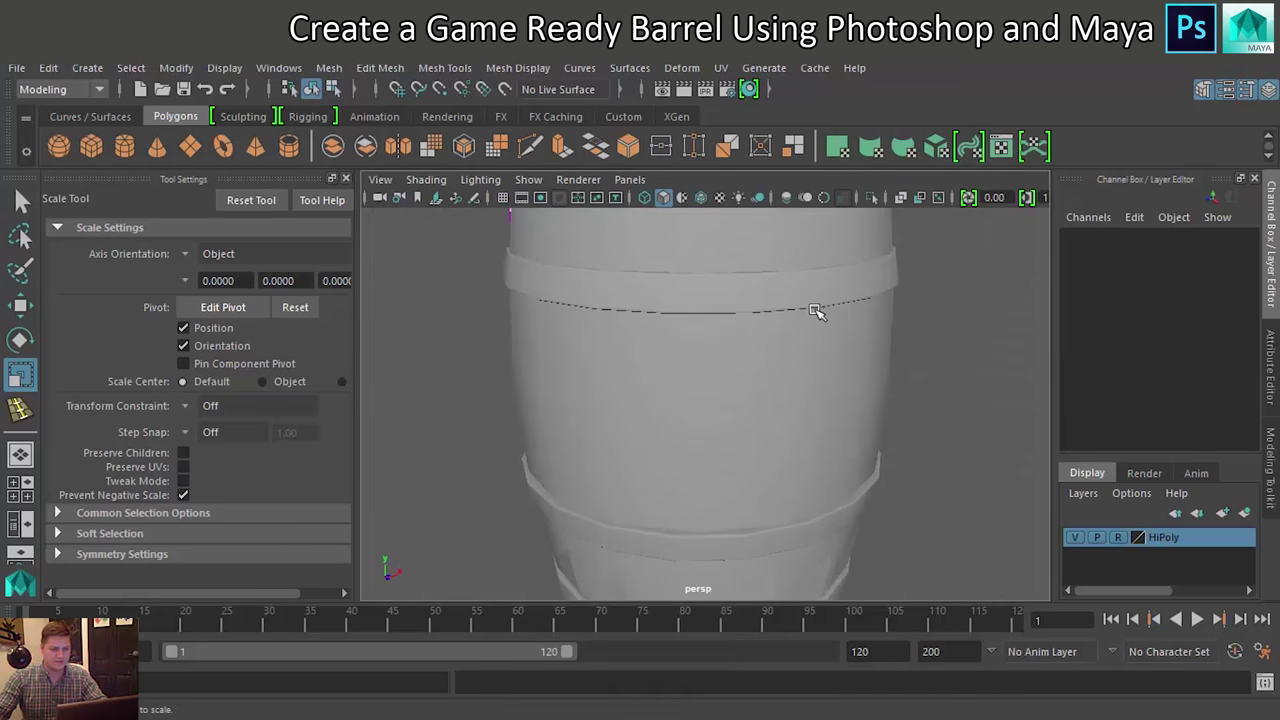
scroll(812, 312, down, 3)
mouse_move(816, 320)
alt+mouse_down()
mouse_move(850, 336)
mouse_move(1038, 528)
alt+mouse_up()
scroll(858, 330, up, 4)
scroll(870, 332, down, 2)
mouse_move(905, 440)
alt+mouse_down()
mouse_move(880, 449)
mouse_move(1030, 544)
alt+mouse_up()
Hide and re-show the HiPoly layer to compare, then select the low-poly barrel
click(1068, 538)
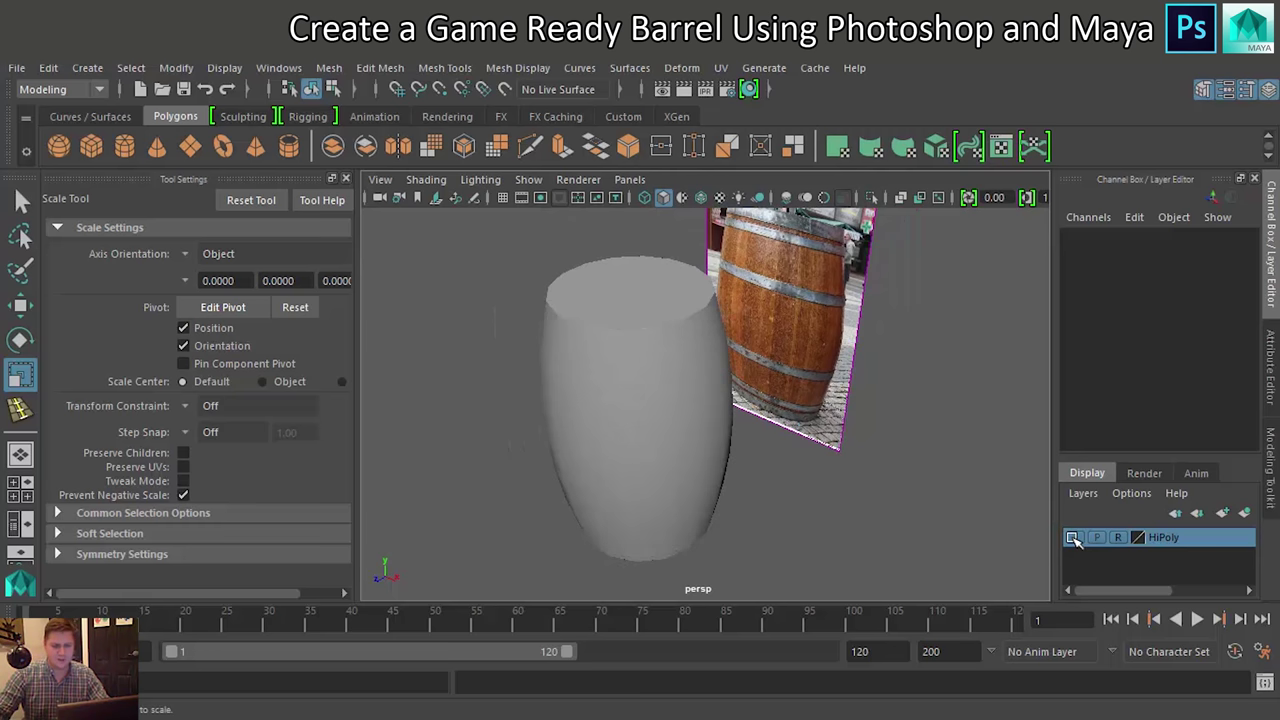
click(1072, 538)
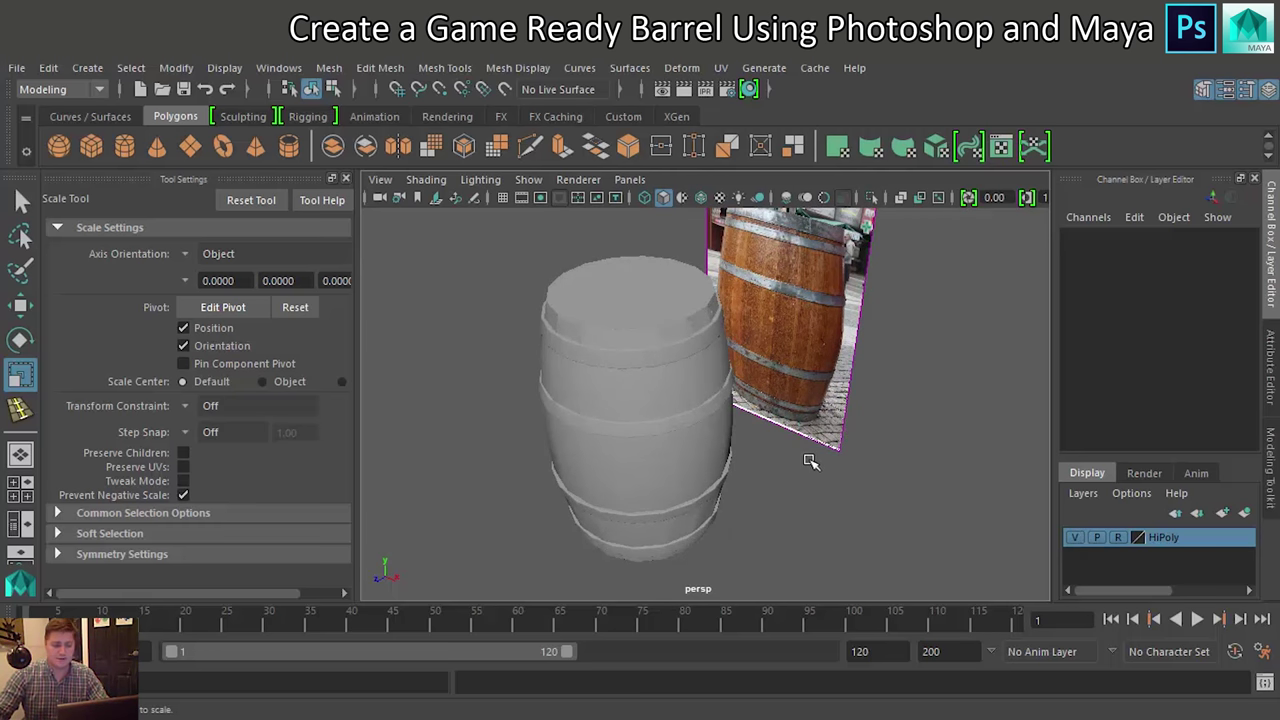
alt+drag(816, 464, 664, 321)
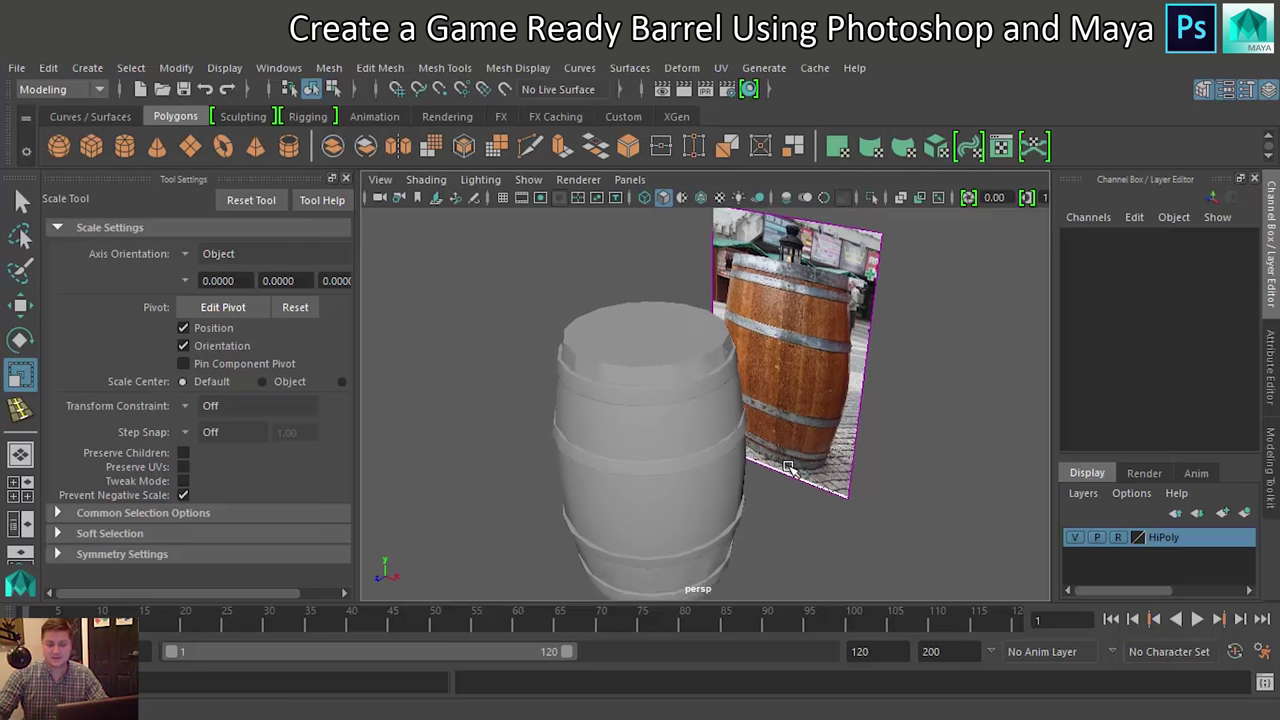
scroll(653, 356, up, 2)
click(636, 345)
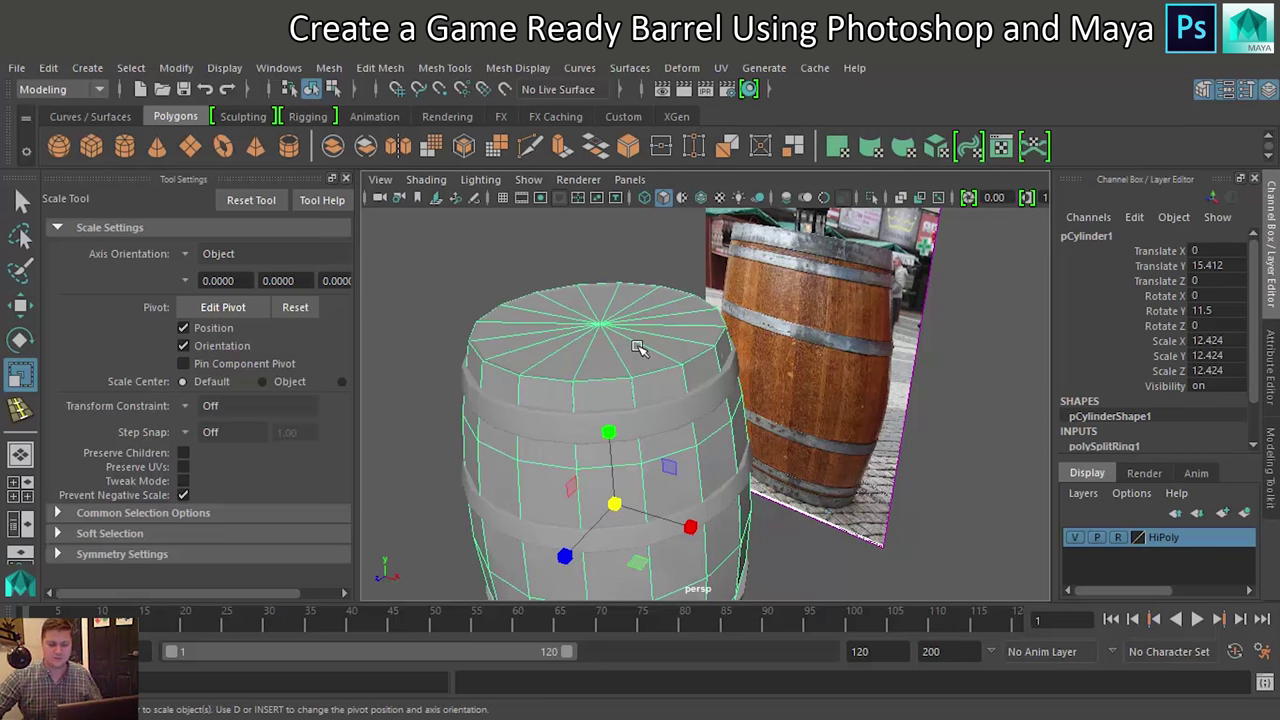
Select all of the barrel's top cap faces in face mode
mouse_move(672, 320)
alt+mouse_down()
mouse_move(663, 309)
mouse_move(617, 365)
alt+mouse_up()
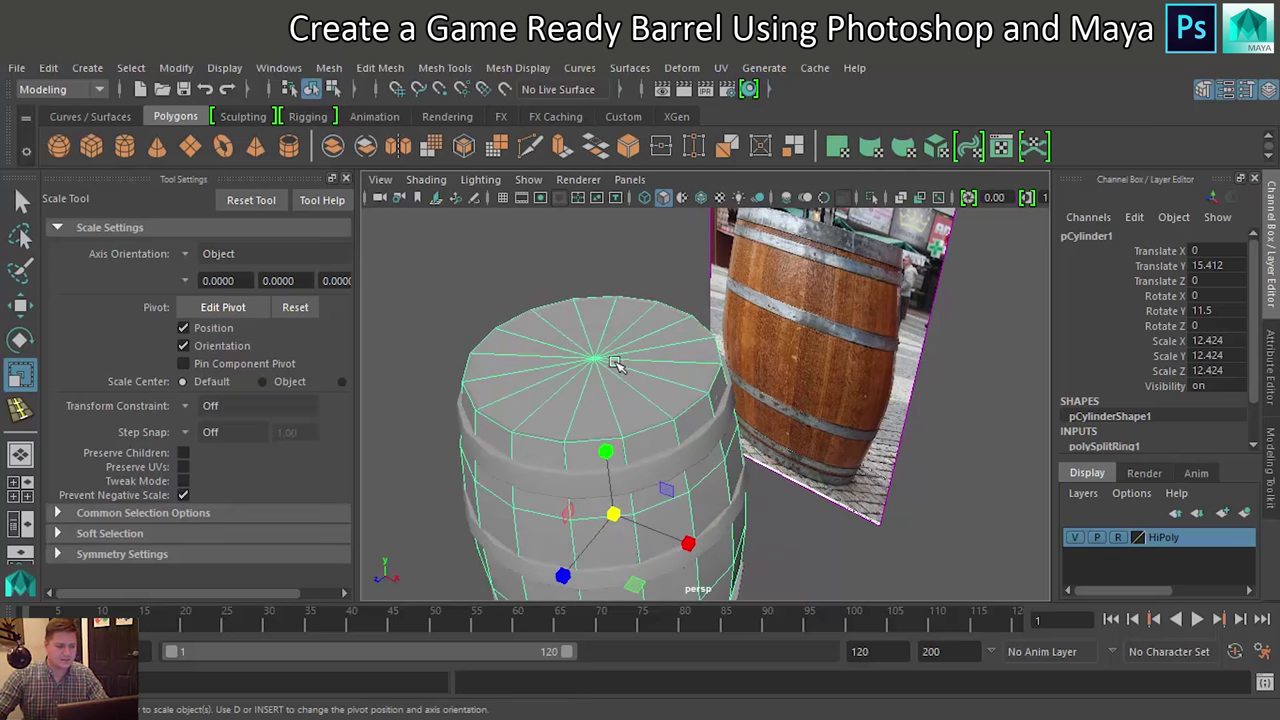
right_drag(617, 365, 575, 143)
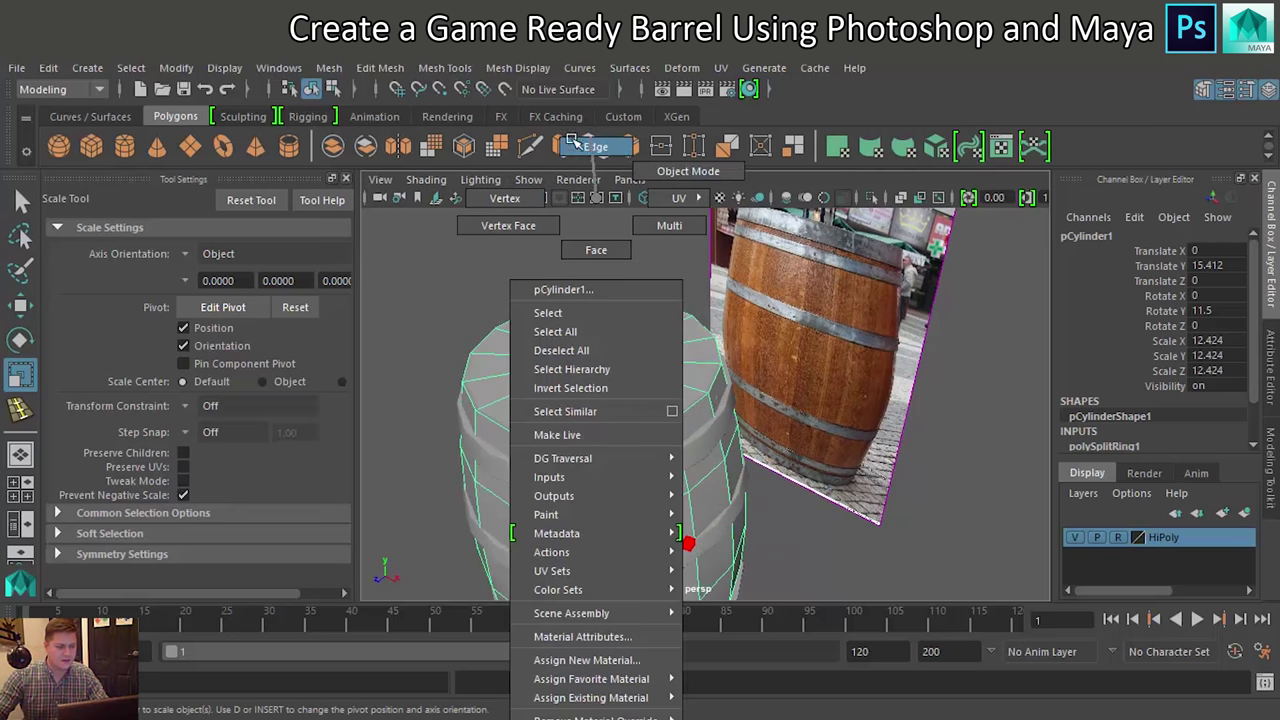
right_drag(575, 143, 596, 248)
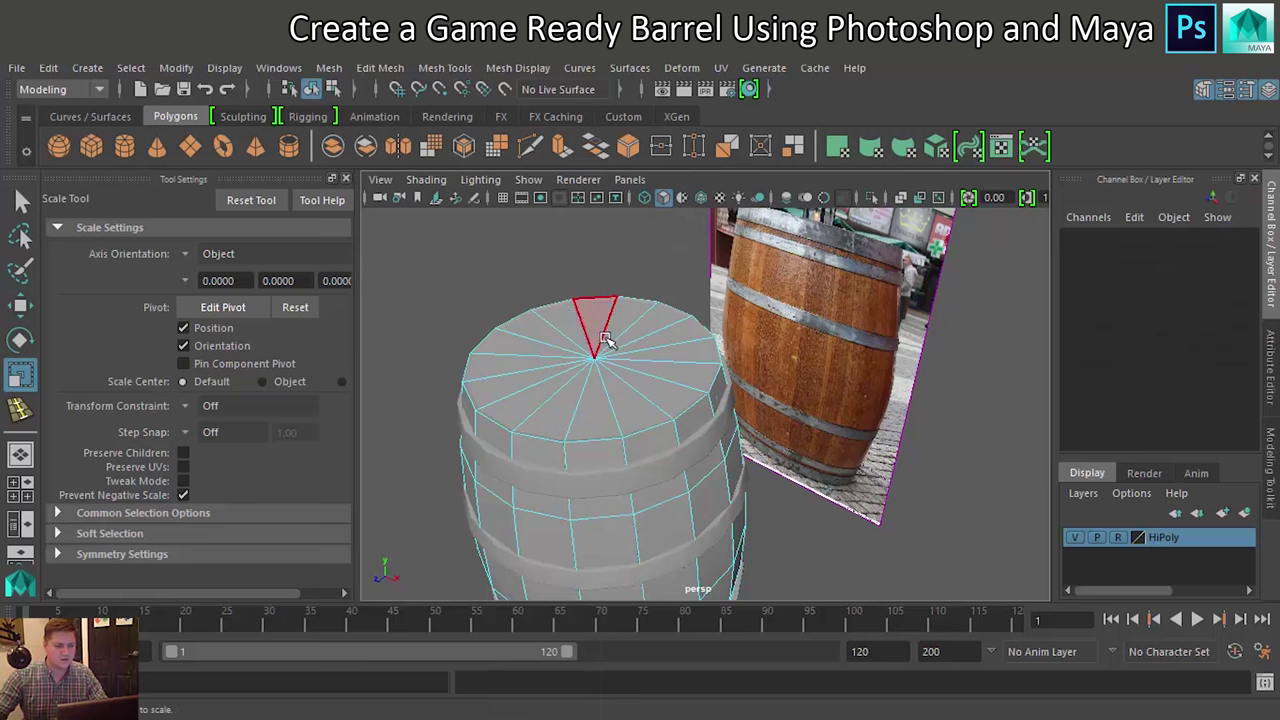
click(622, 328)
key(q)
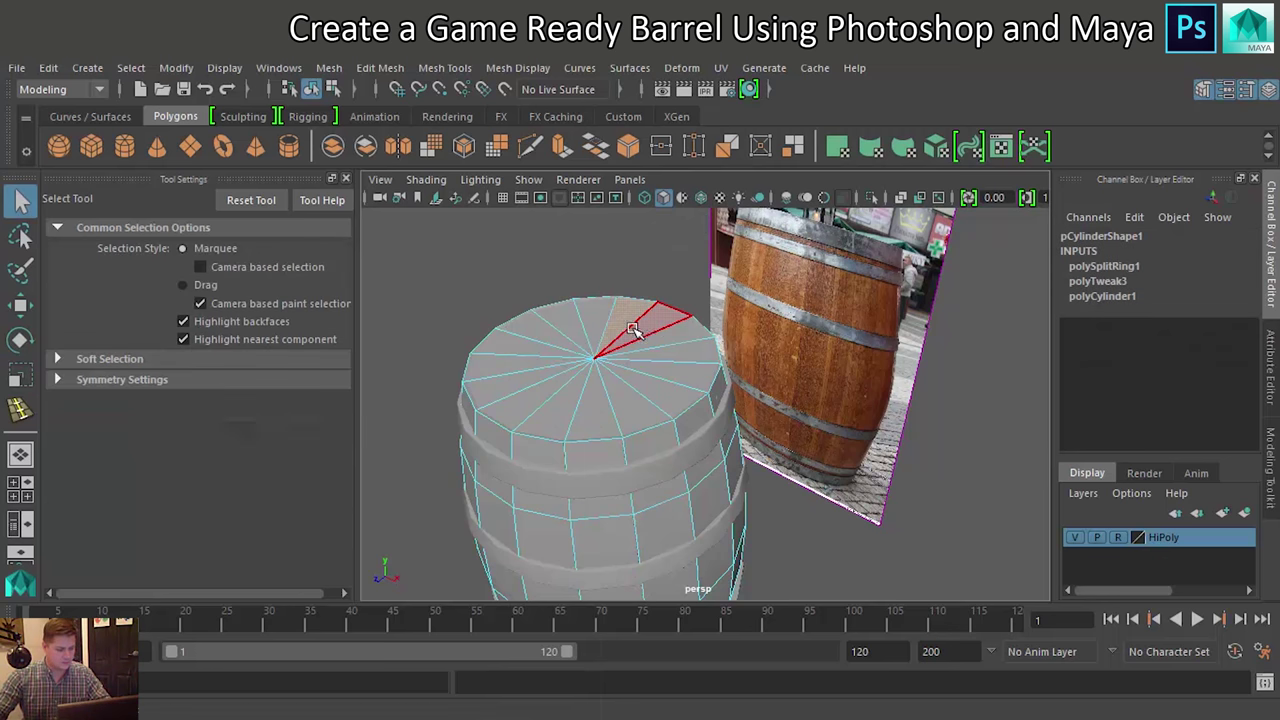
shift+click(672, 348)
shift+click(671, 366)
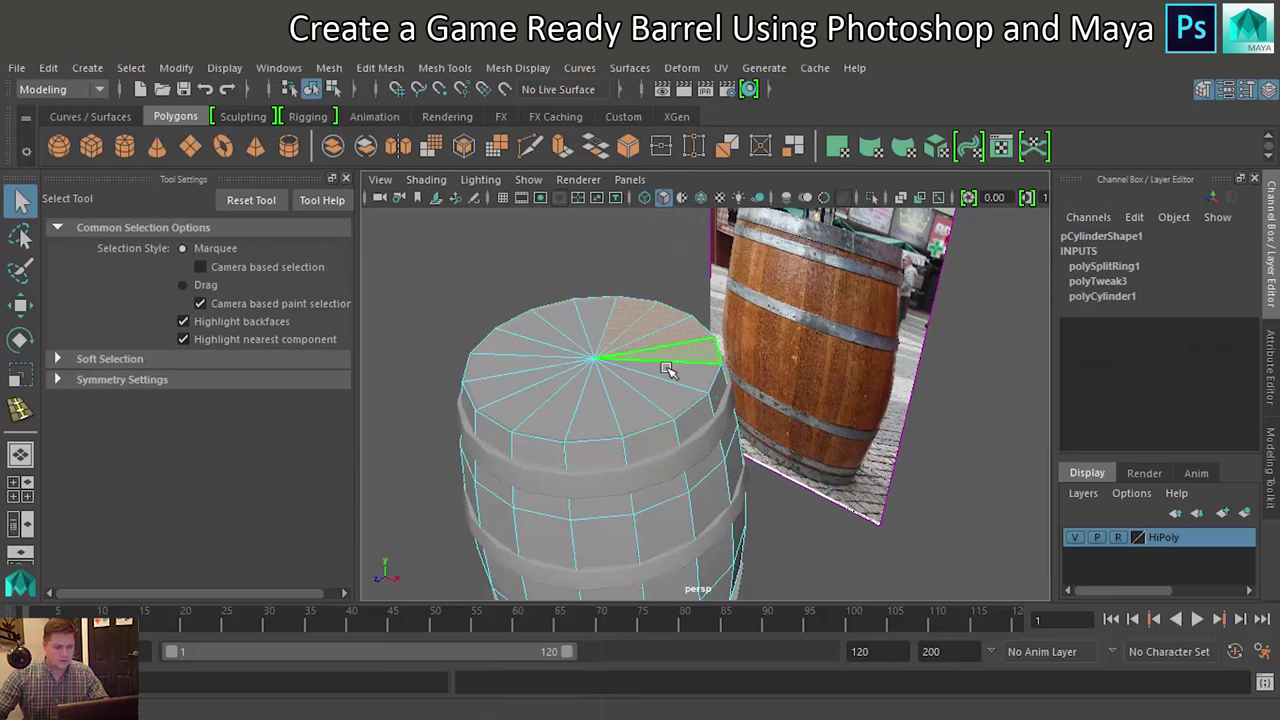
shift+click(605, 406)
shift+click(572, 402)
shift+click(530, 388)
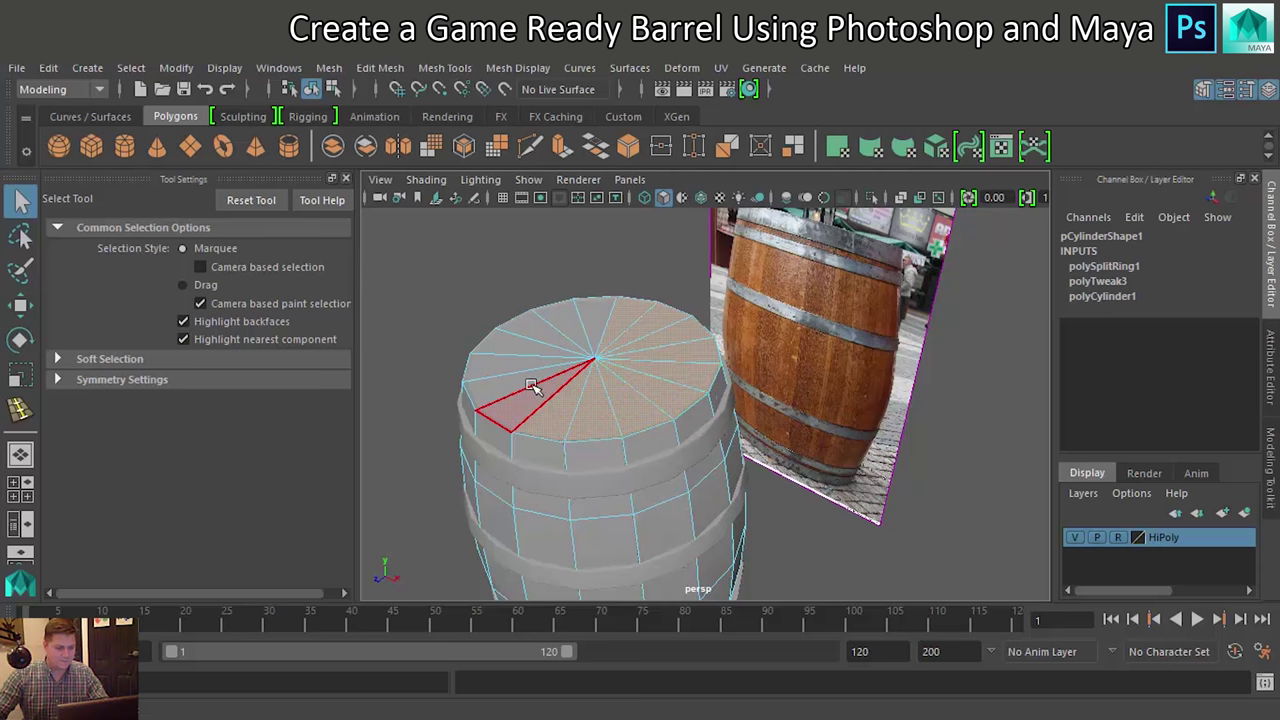
shift+click(502, 368)
shift+click(522, 346)
shift+click(522, 346)
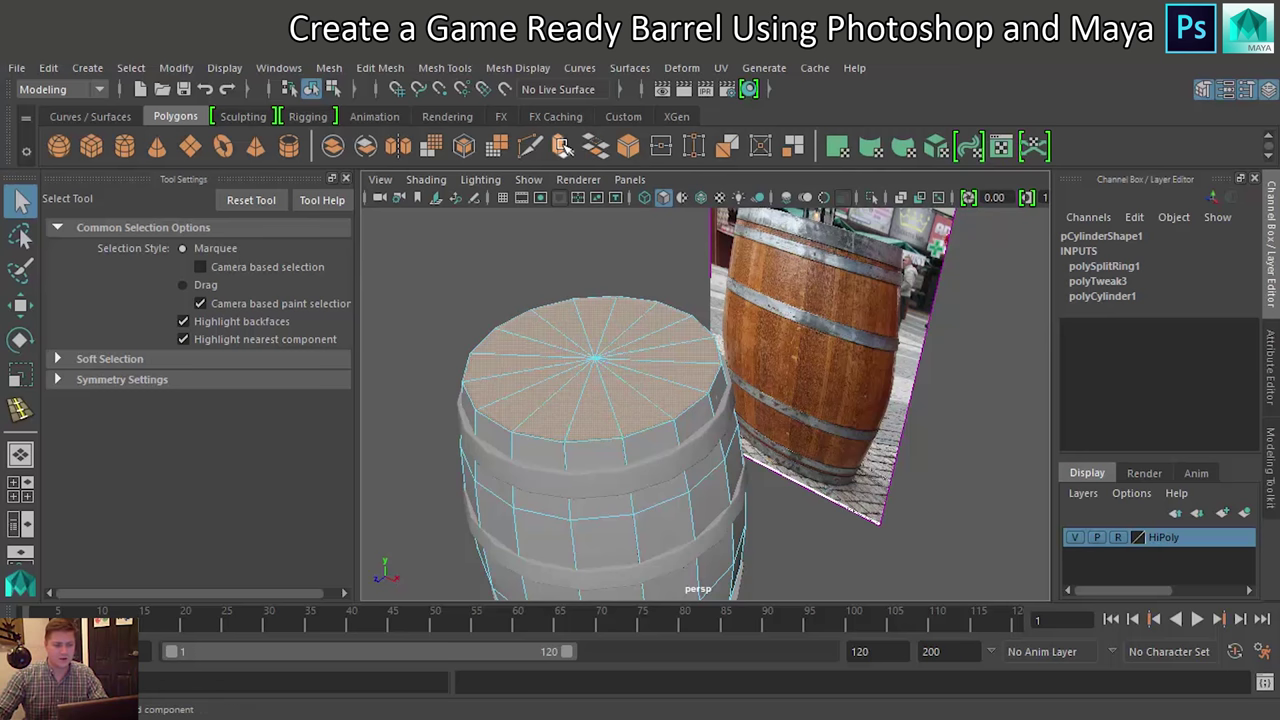
Extrude the top cap faces, scale them slightly inward and lower them into the barrel
click(1272, 443)
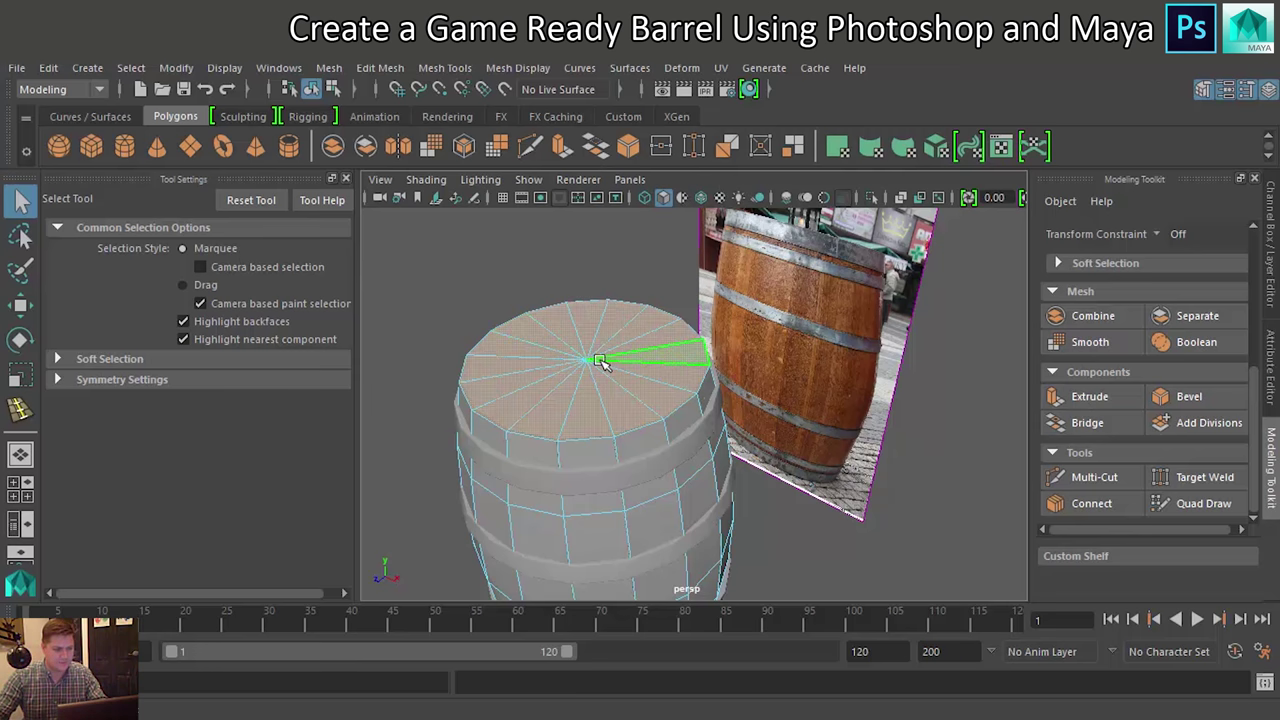
key(ctrl+e)
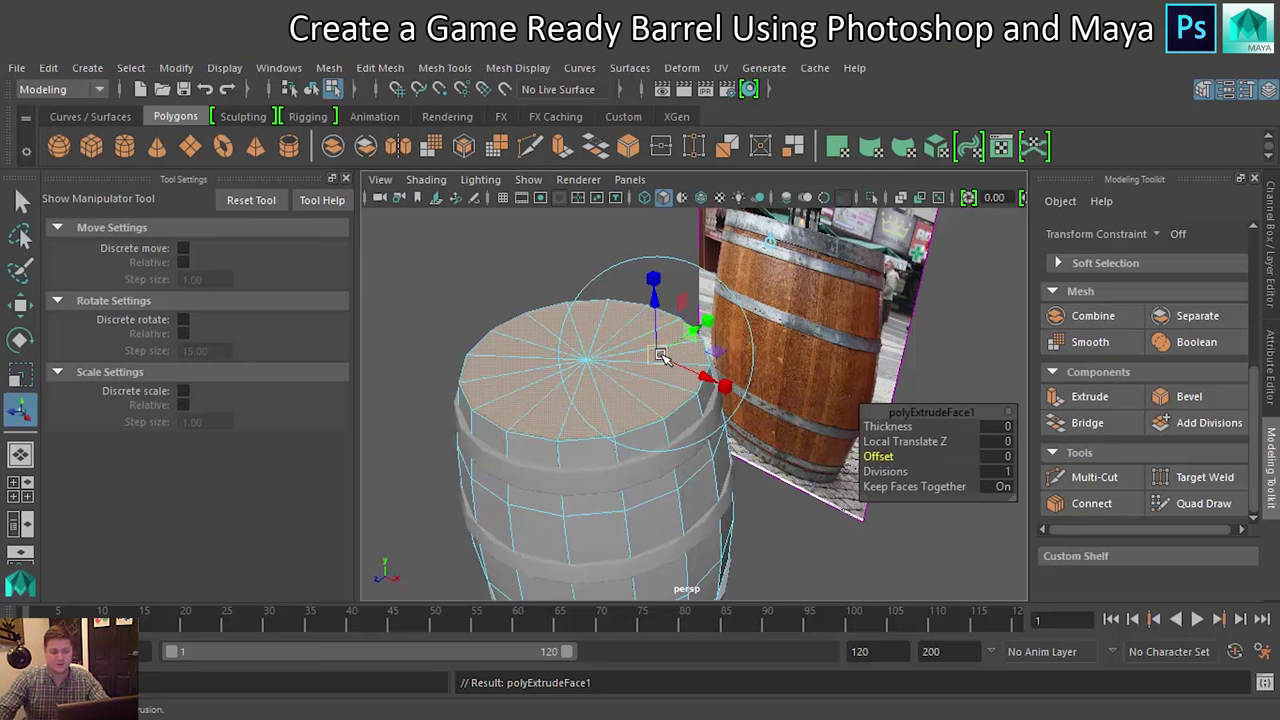
drag(712, 323, 676, 357)
key(ctrl+z)
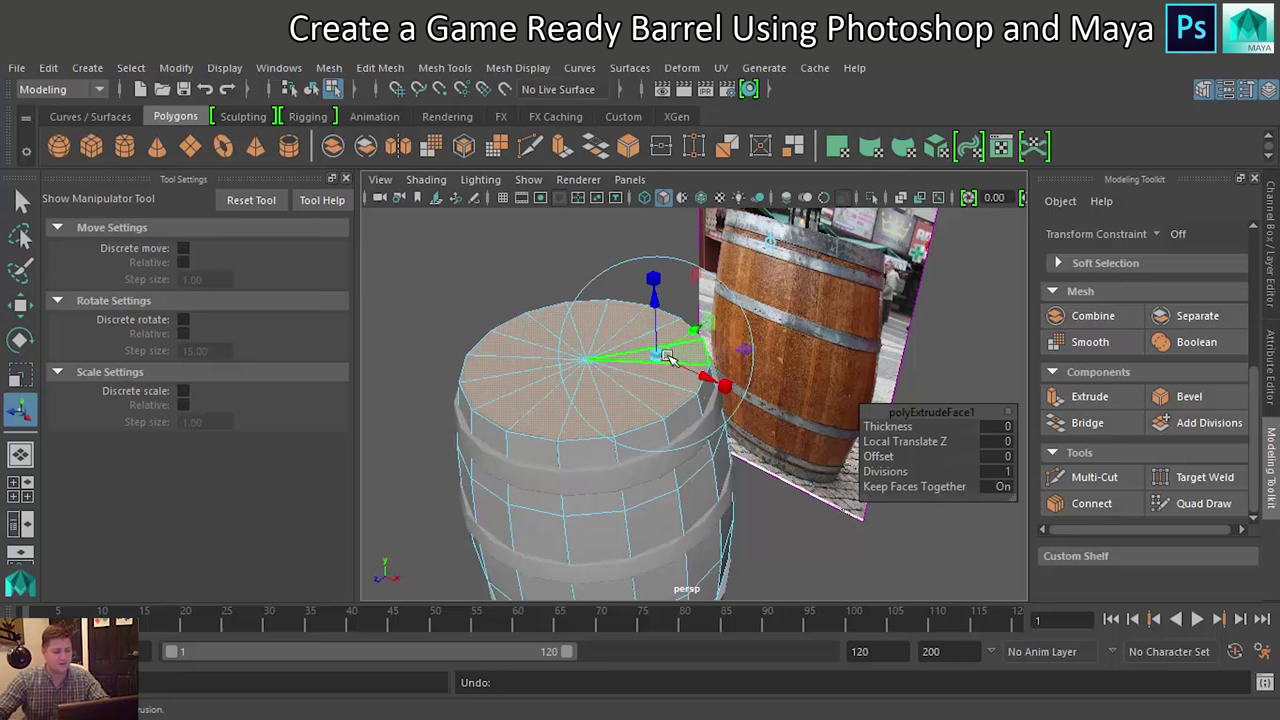
key(r)
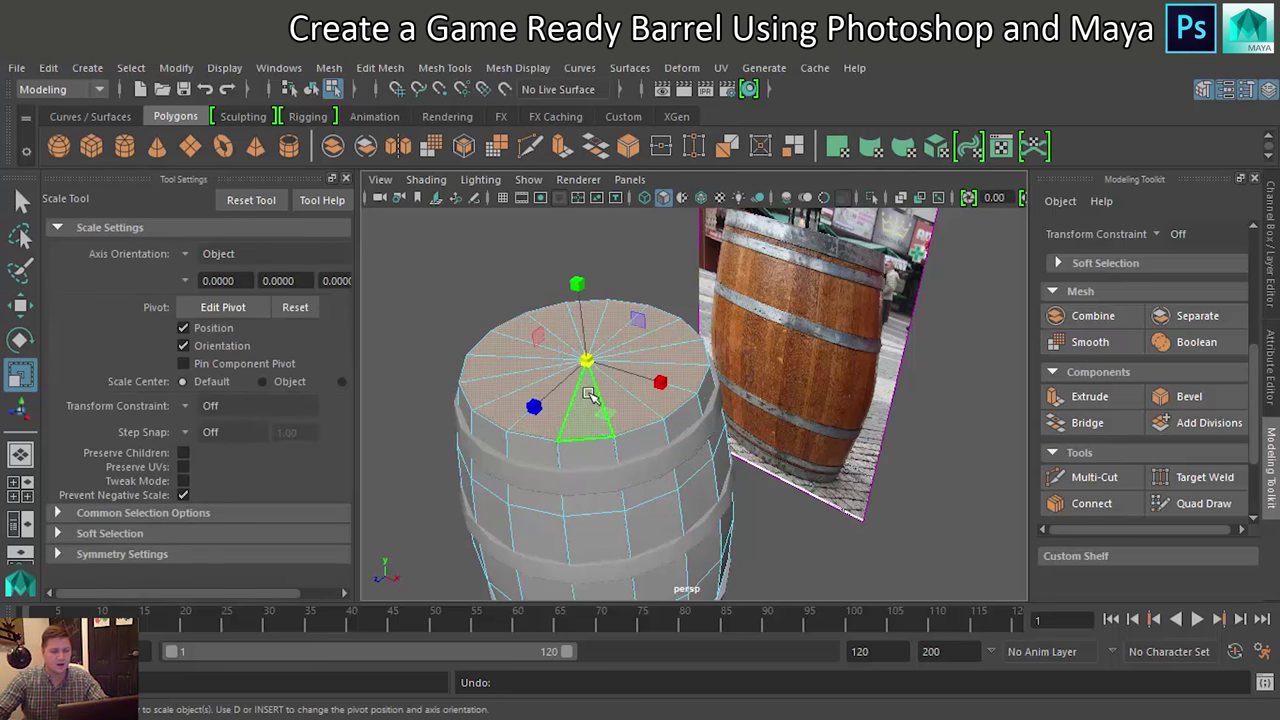
drag(578, 364, 570, 364)
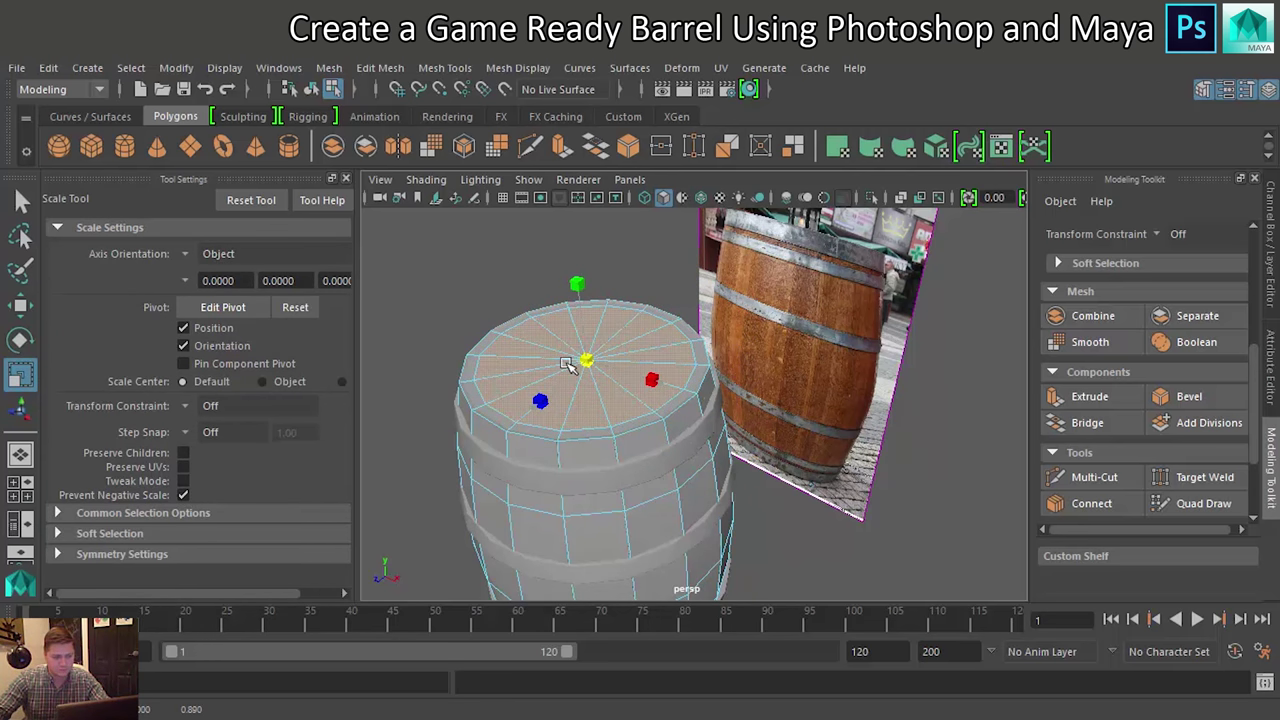
drag(565, 364, 584, 364)
key(w)
drag(575, 282, 577, 295)
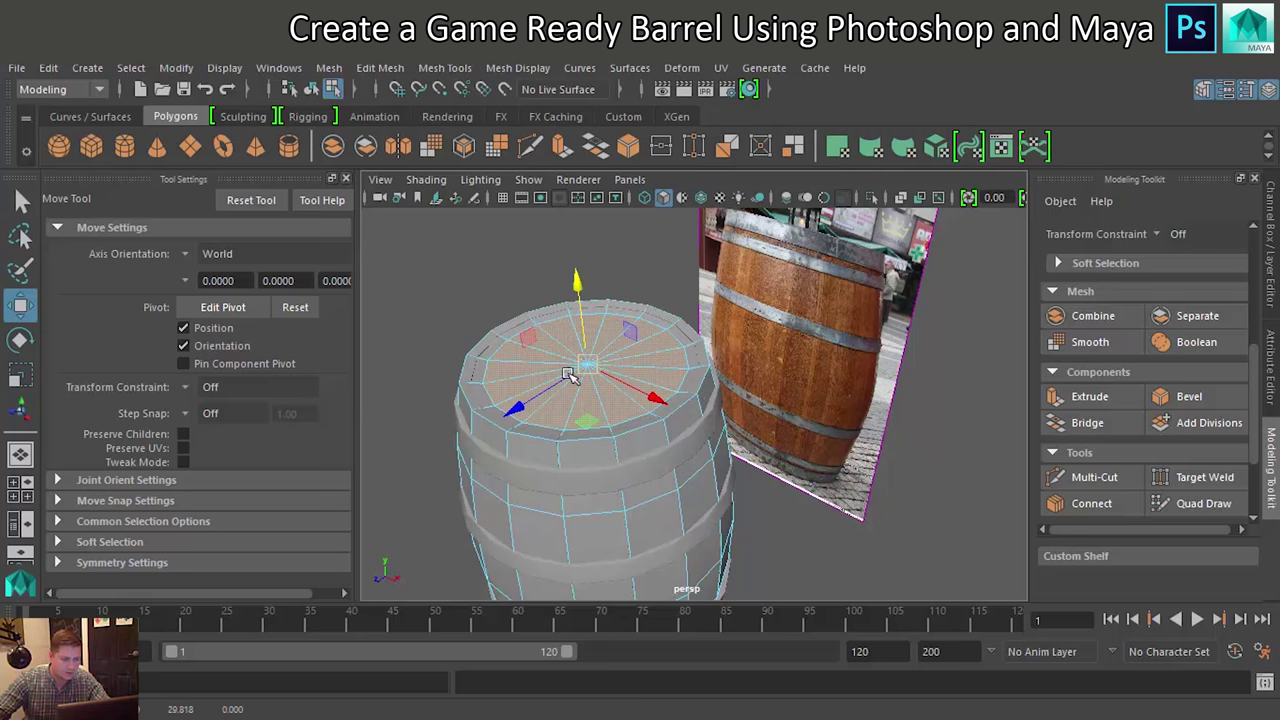
Shrink the extruded cap further inward to widen the surrounding rim
scroll(585, 372, up, 5)
scroll(506, 357, up, 3)
scroll(543, 366, up, 3)
scroll(772, 443, down, 1)
scroll(780, 443, down, 1)
scroll(789, 443, down, 1)
scroll(771, 443, down, 1)
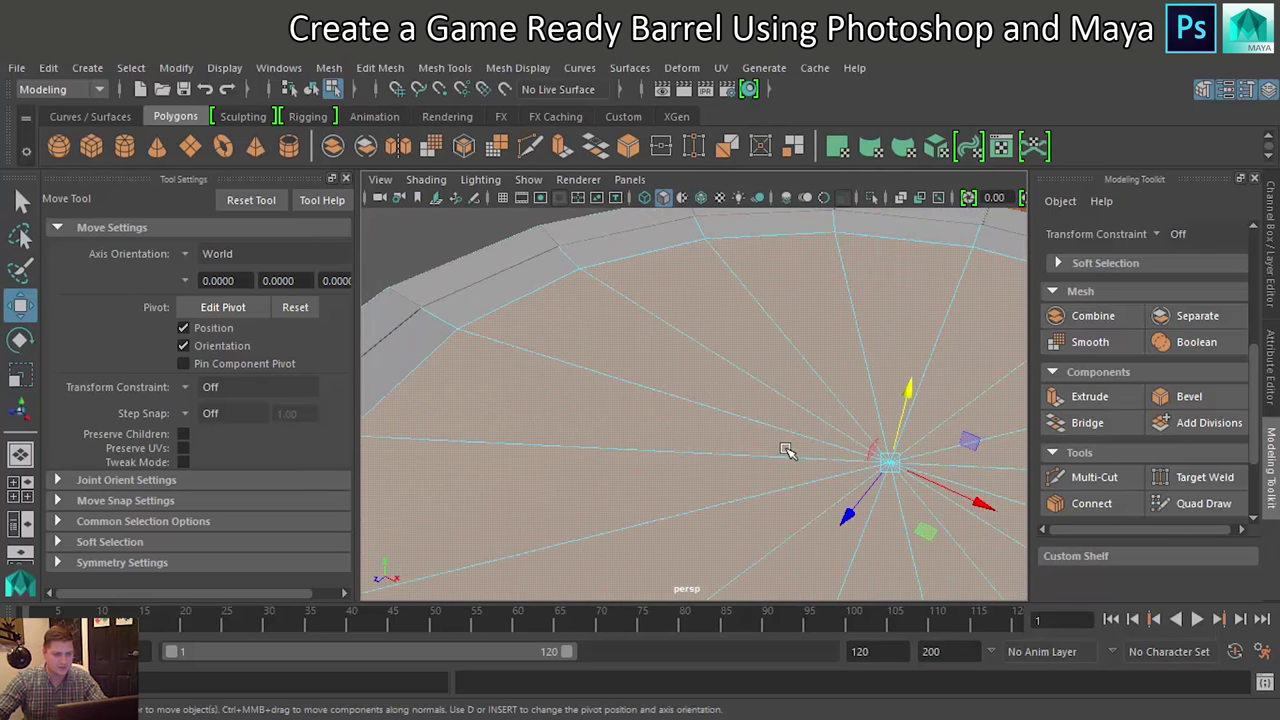
key(r)
drag(886, 462, 893, 460)
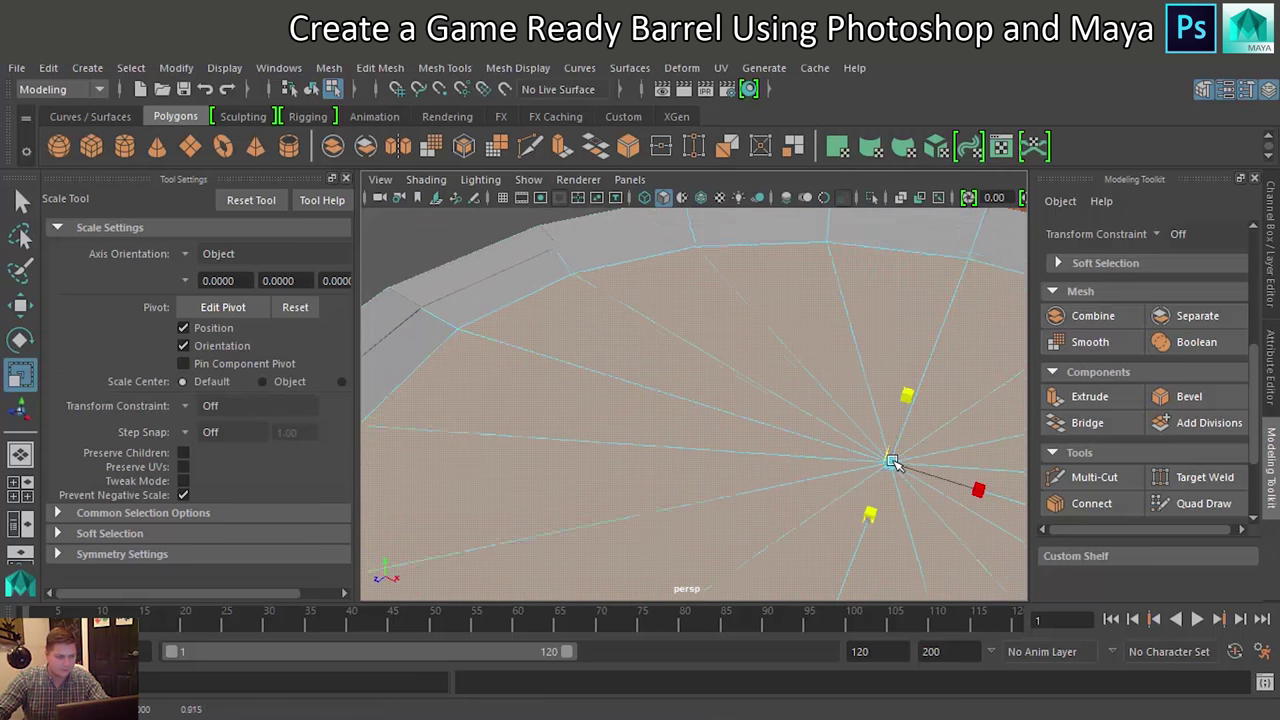
key(ctrl+z)
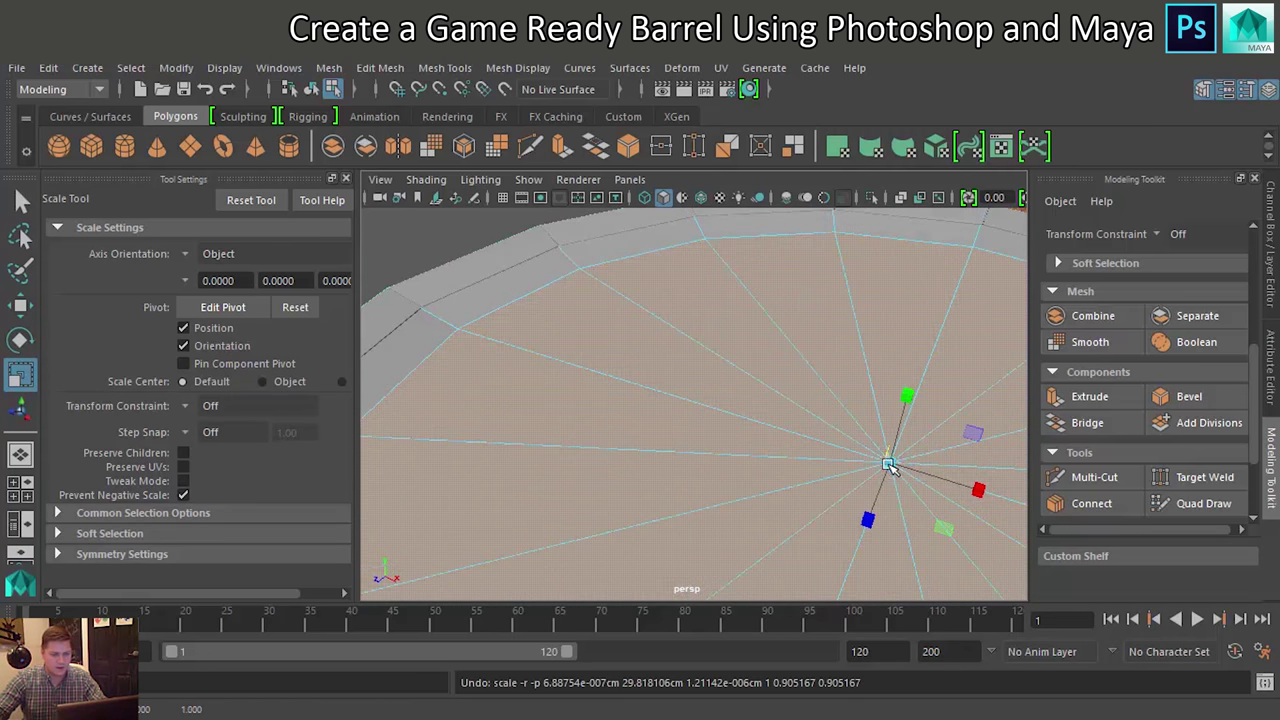
mouse_move(893, 468)
mouse_down()
mouse_move(979, 417)
mouse_move(909, 374)
mouse_move(914, 384)
mouse_up()
key(w)
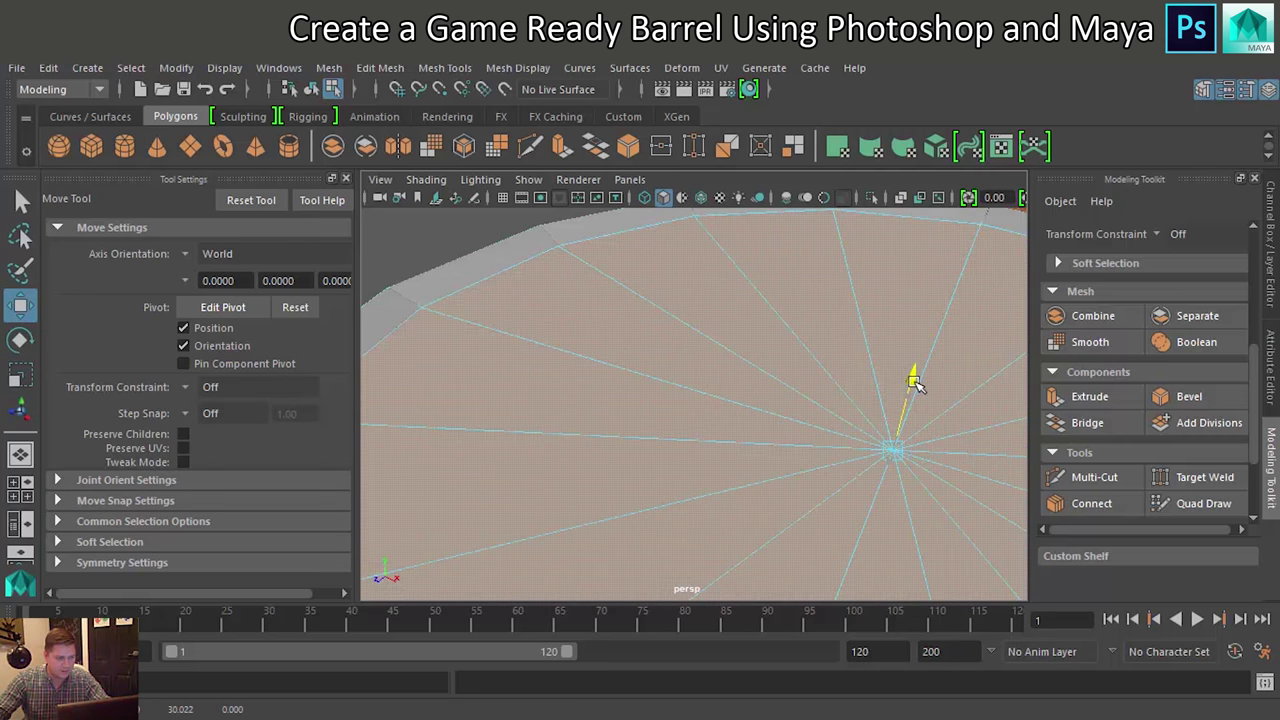
scroll(775, 410, down, 5)
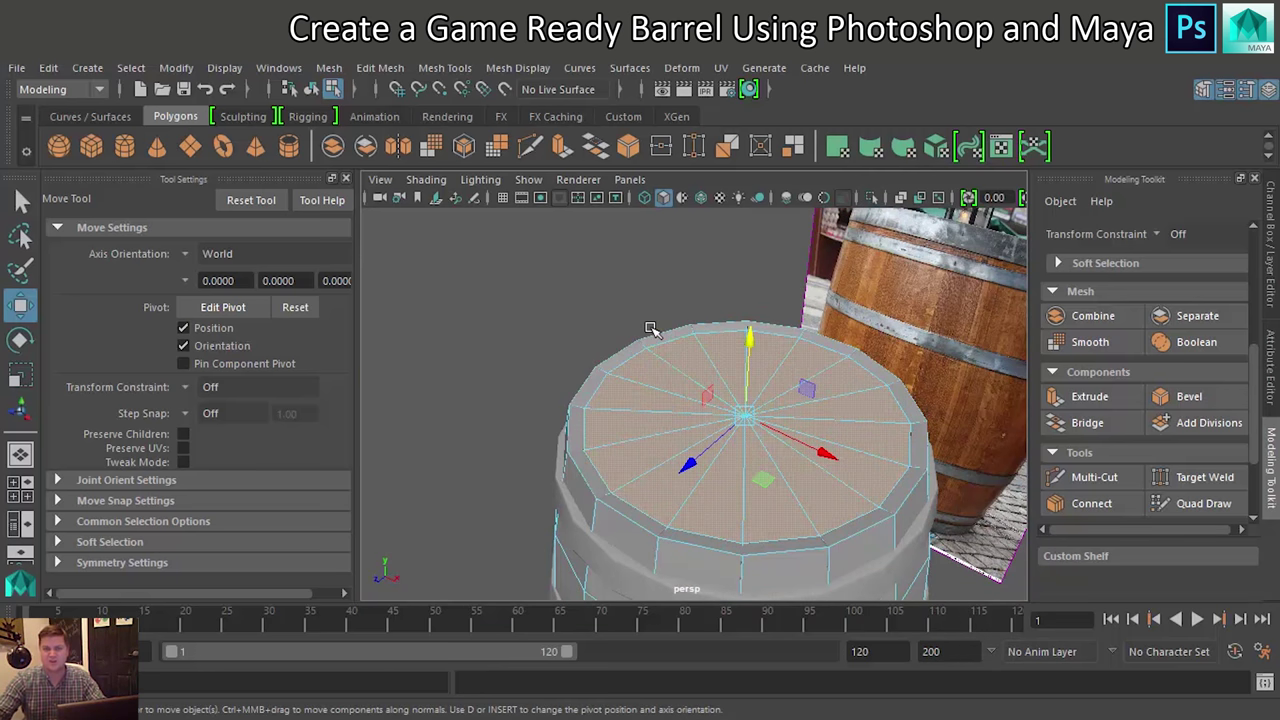
scroll(705, 355, up, 2)
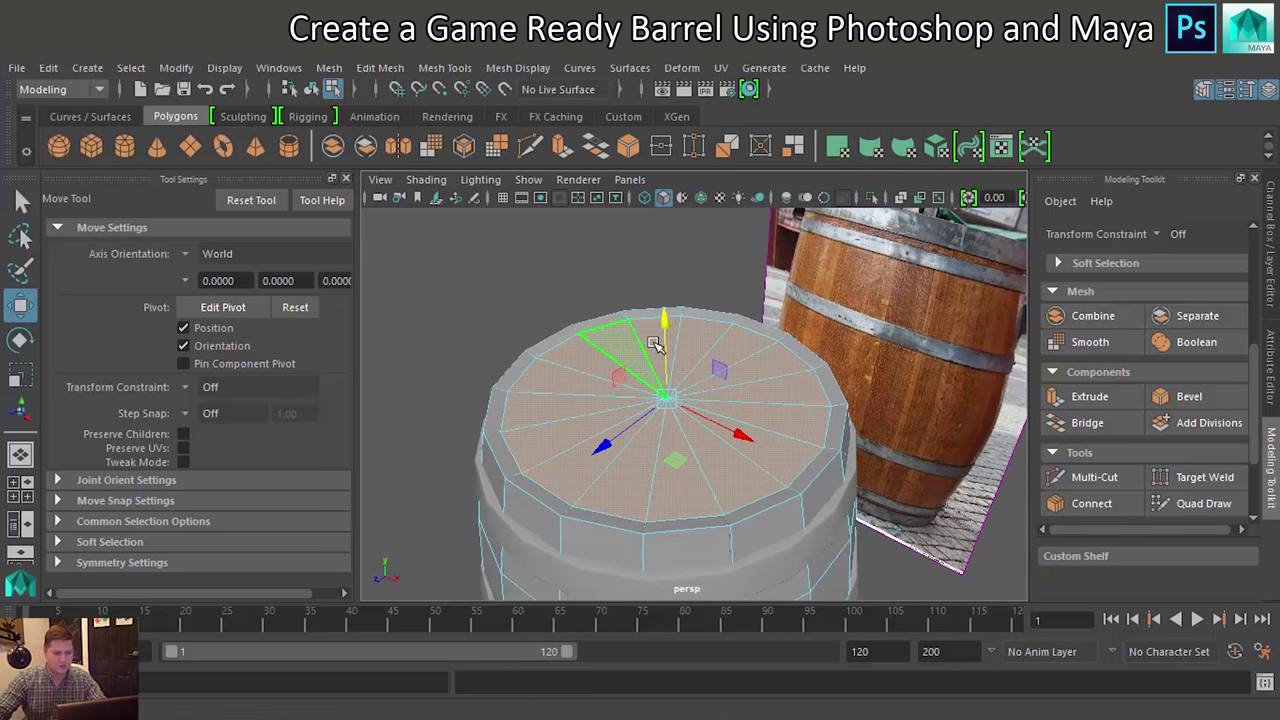
scroll(745, 362, up, 2)
scroll(745, 360, up, 2)
scroll(742, 330, up, 1)
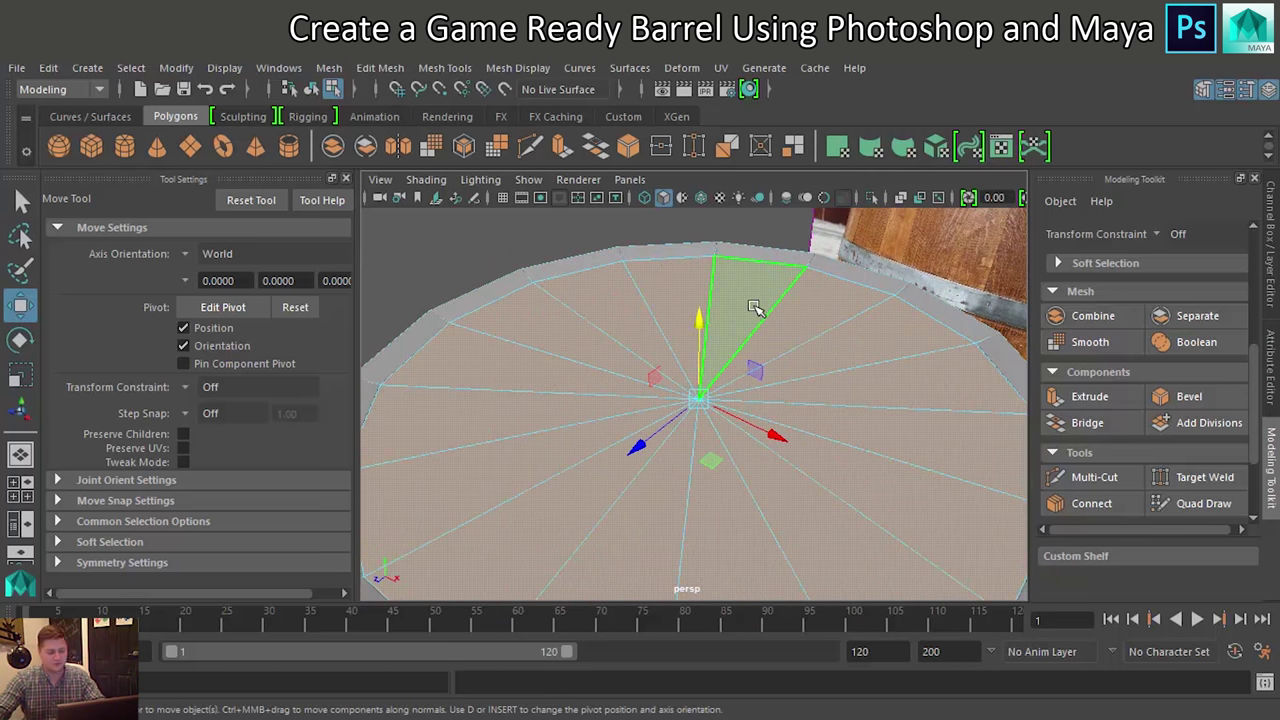
Extrude the top cap again, push it down into the barrel and scale it
key(ctrl+e)
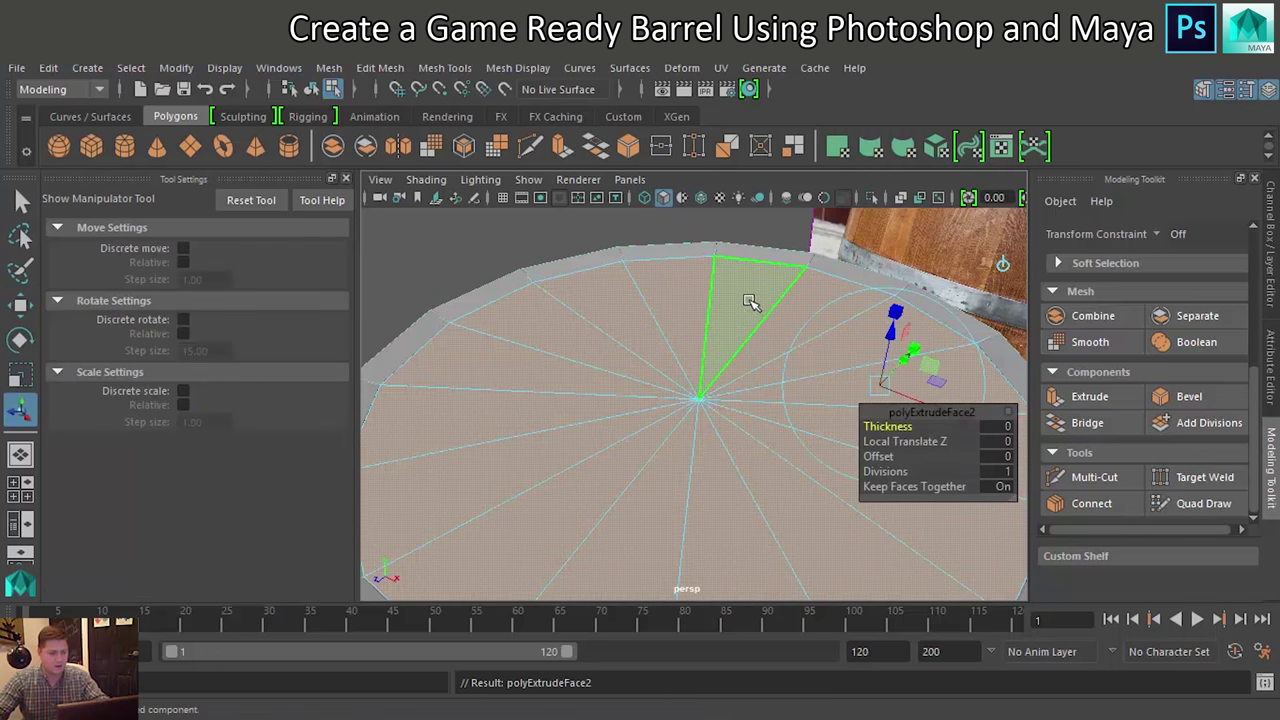
key(w)
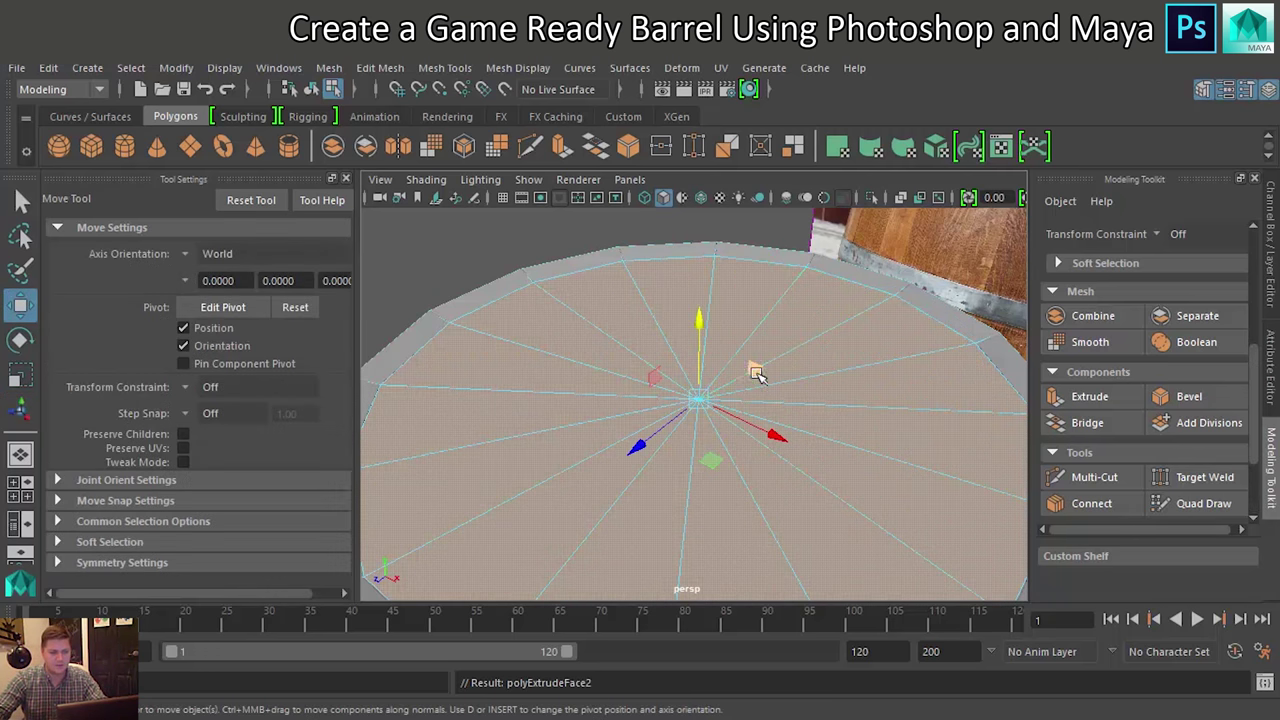
drag(700, 325, 704, 358)
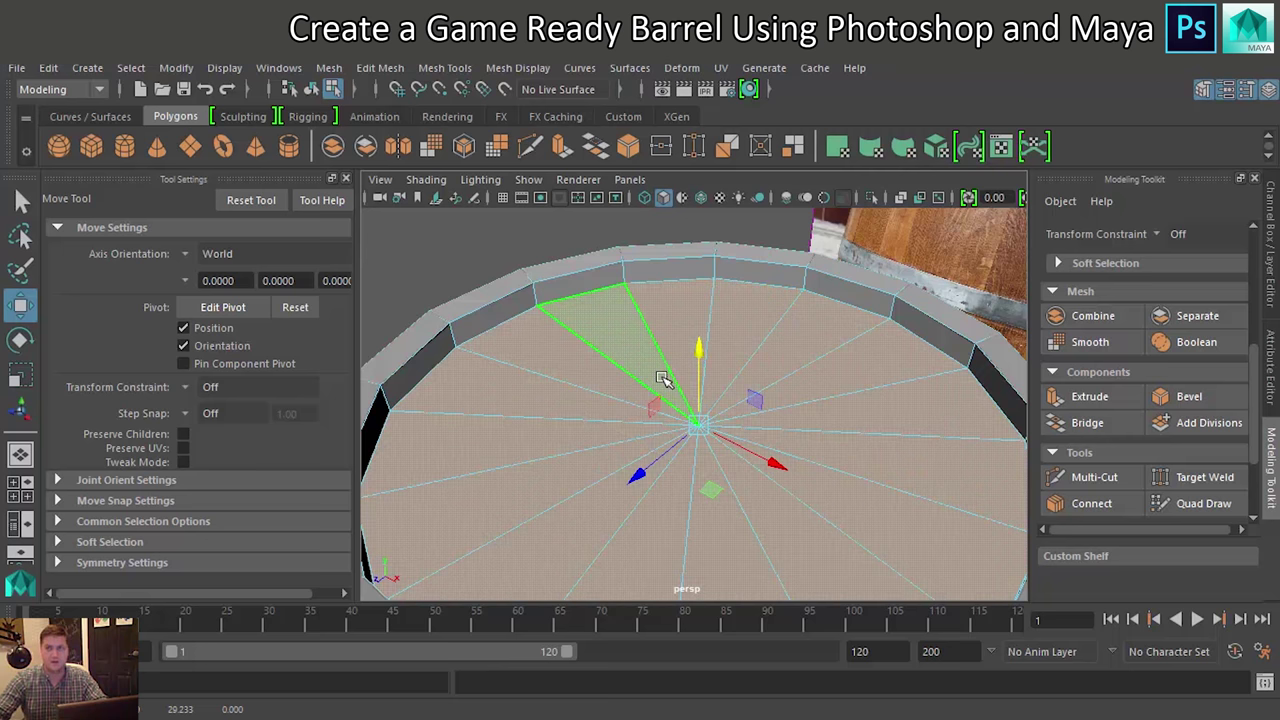
key(r)
drag(701, 429, 711, 428)
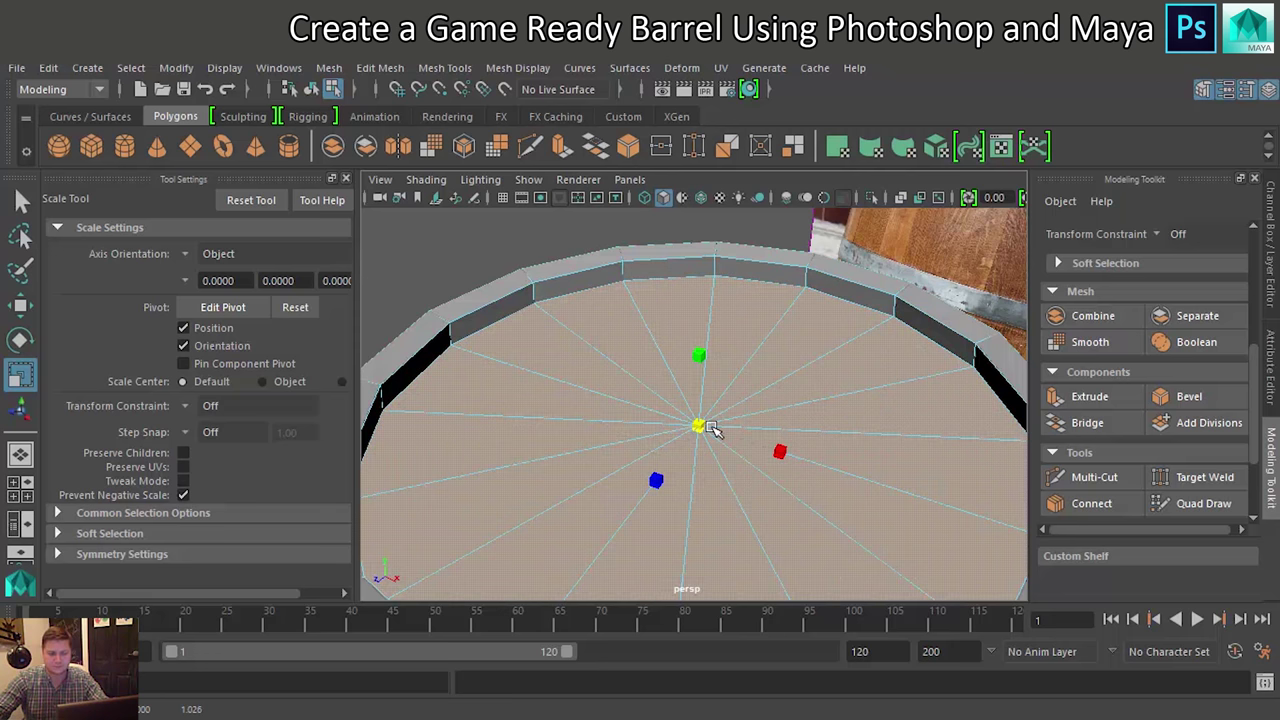
Return to object mode and clear the cap face selection
right_drag(834, 371, 877, 196)
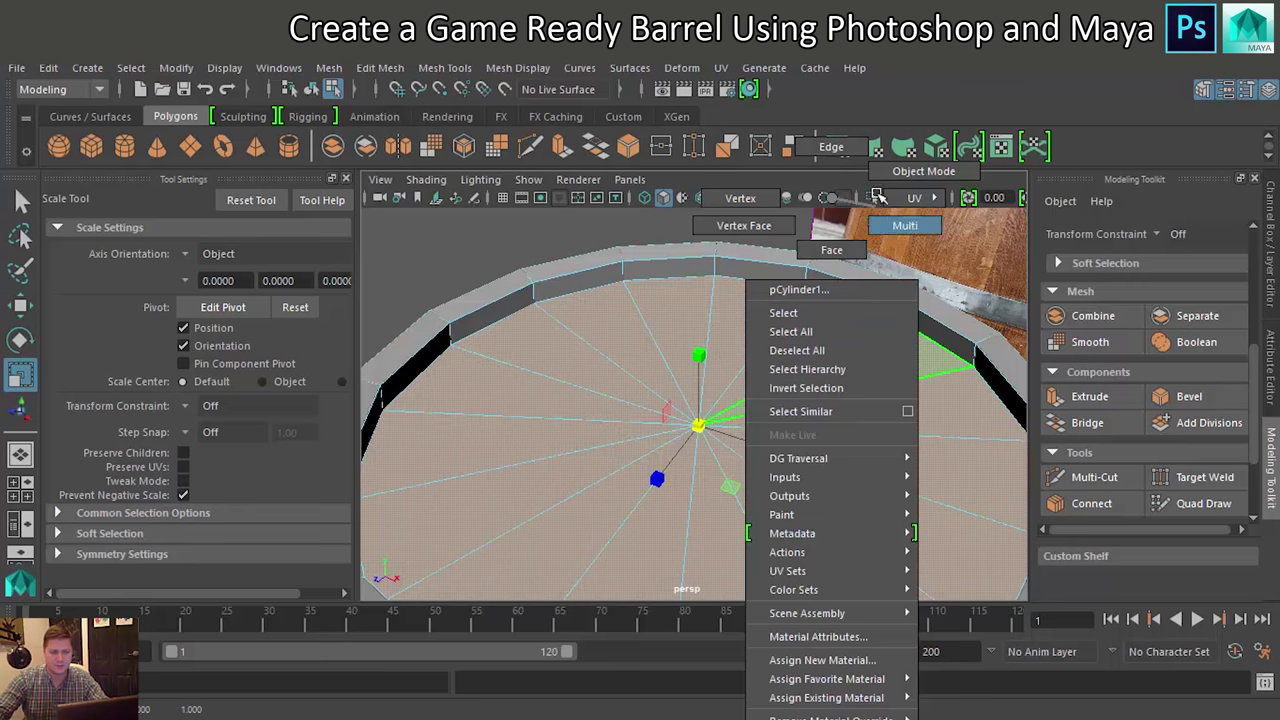
scroll(704, 304, down, 3)
click(557, 336)
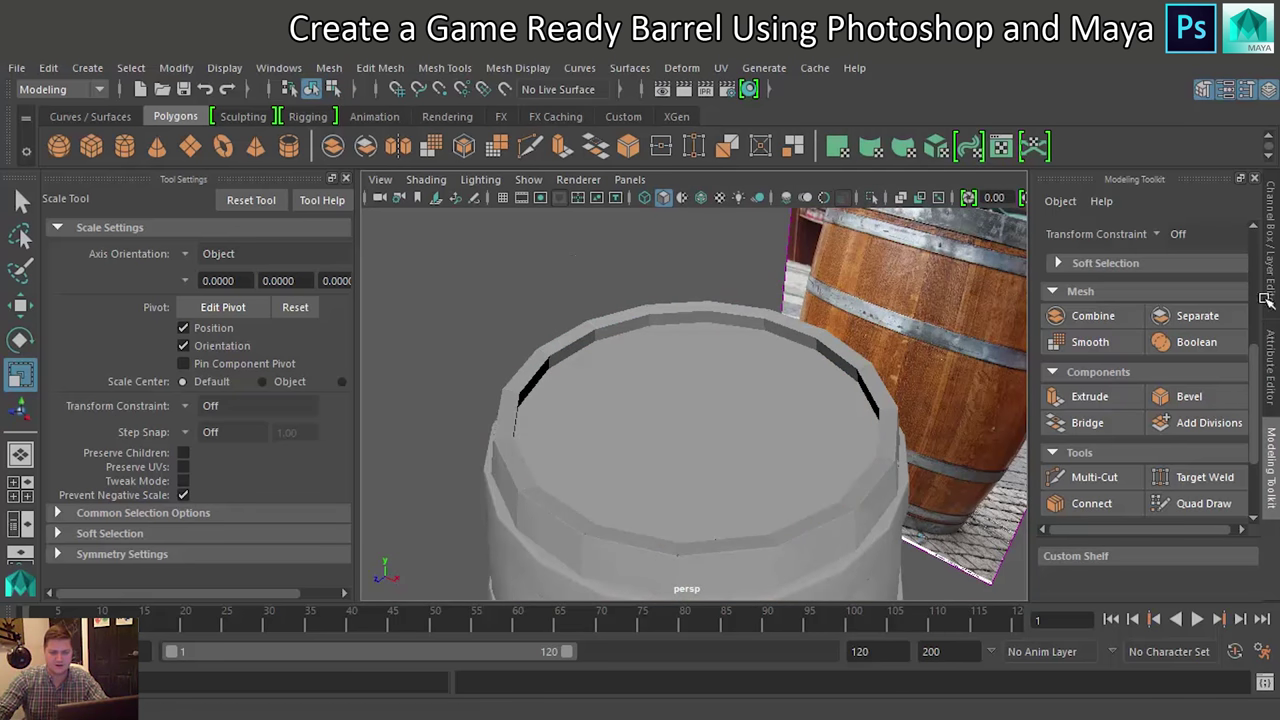
Show the Channel Box/Layer Editor and toggle the HiPoly layer to compare, leaving it visible
click(1266, 258)
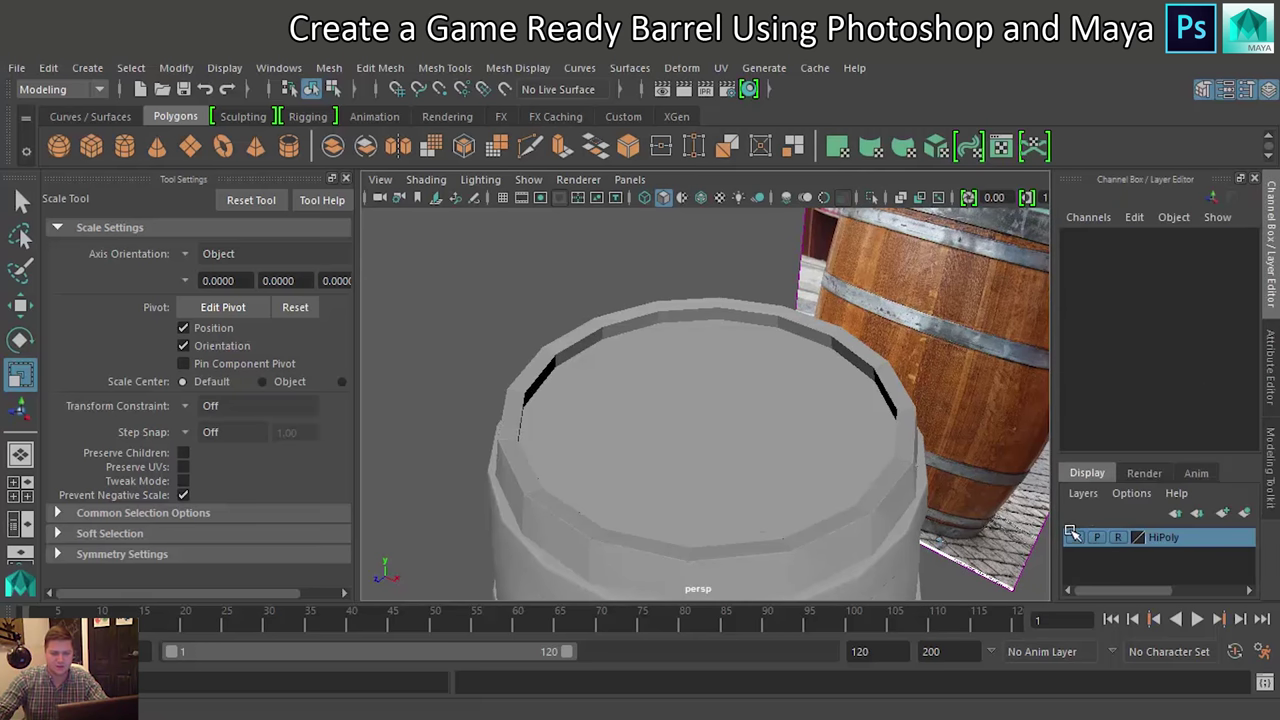
click(1072, 537)
click(1072, 537)
click(1072, 537)
click(1072, 537)
click(1072, 537)
click(1072, 537)
click(1072, 537)
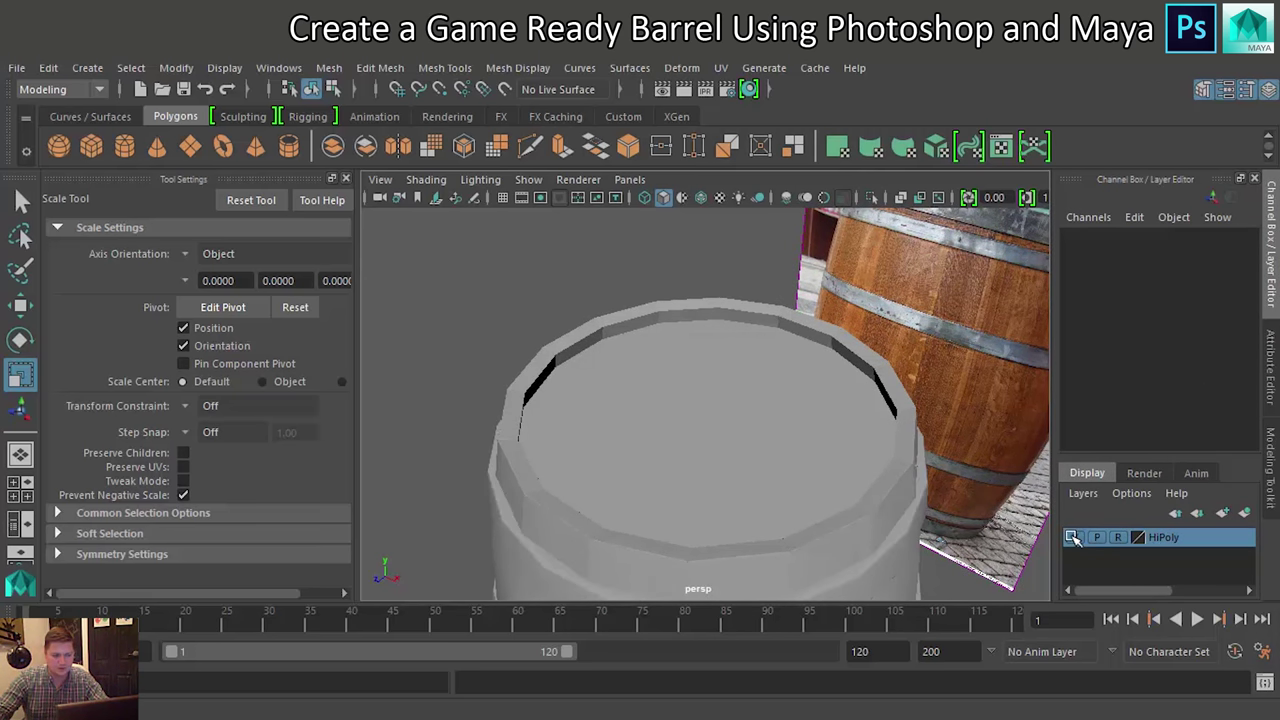
click(1072, 537)
click(1072, 537)
click(1072, 537)
click(1072, 537)
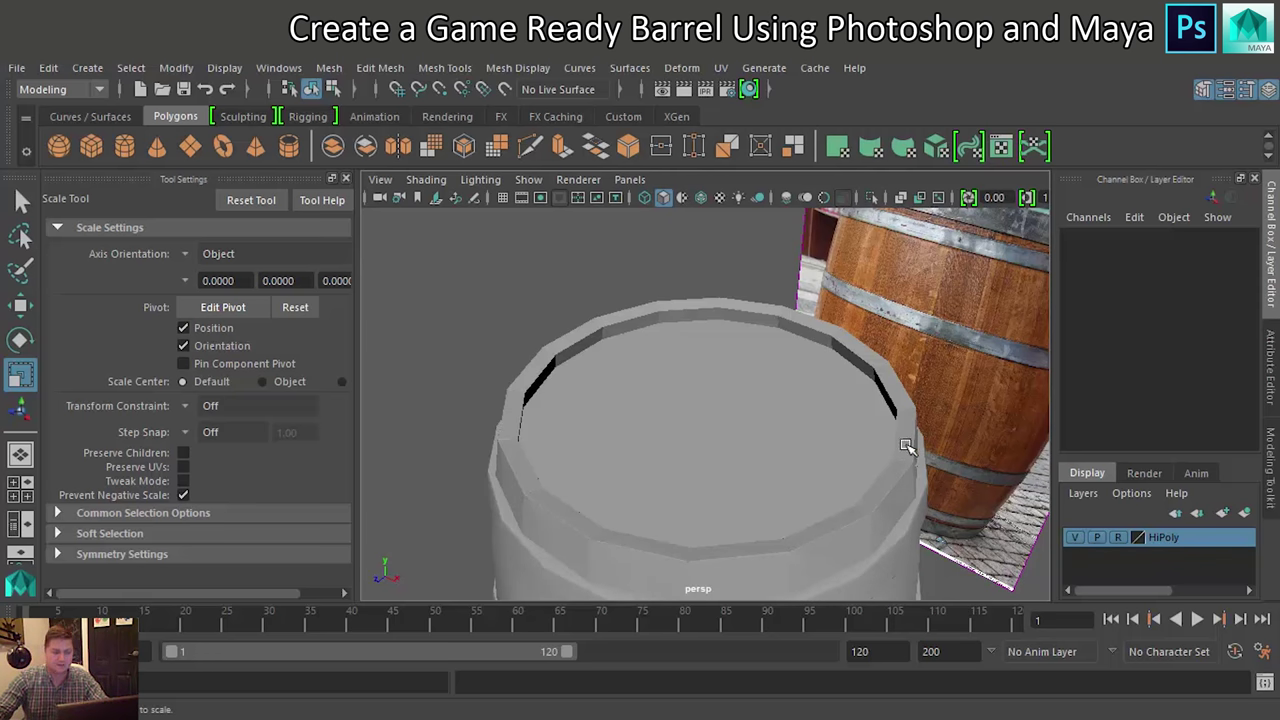
Orbit the view to look at the barrel's underside
scroll(663, 403, down, 3)
scroll(695, 475, up, 2)
mouse_move(695, 461)
alt+mouse_down()
mouse_move(686, 343)
mouse_move(682, 368)
alt+mouse_up()
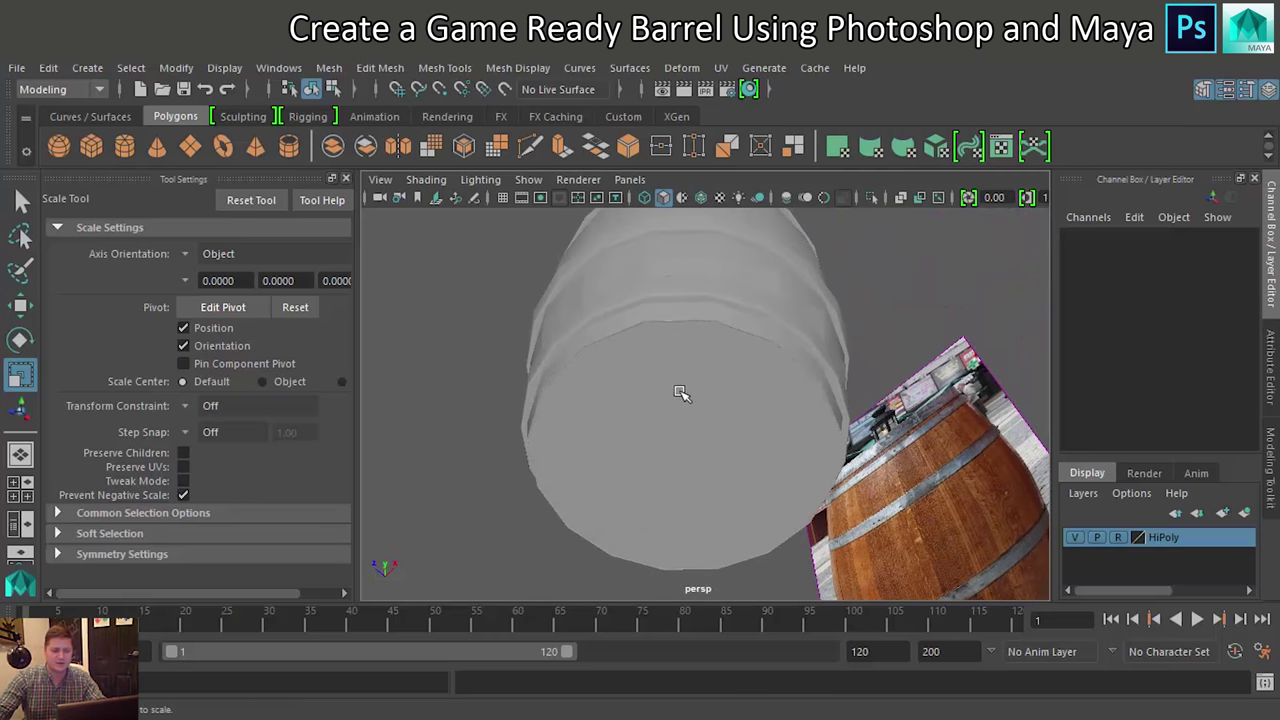
Select the barrel's bottom cap faces in face mode
scroll(720, 394, up, 2)
scroll(749, 397, up, 2)
scroll(770, 410, up, 1)
right_drag(657, 222, 660, 248)
key(q)
scroll(848, 457, down, 3)
scroll(630, 480, up, 3)
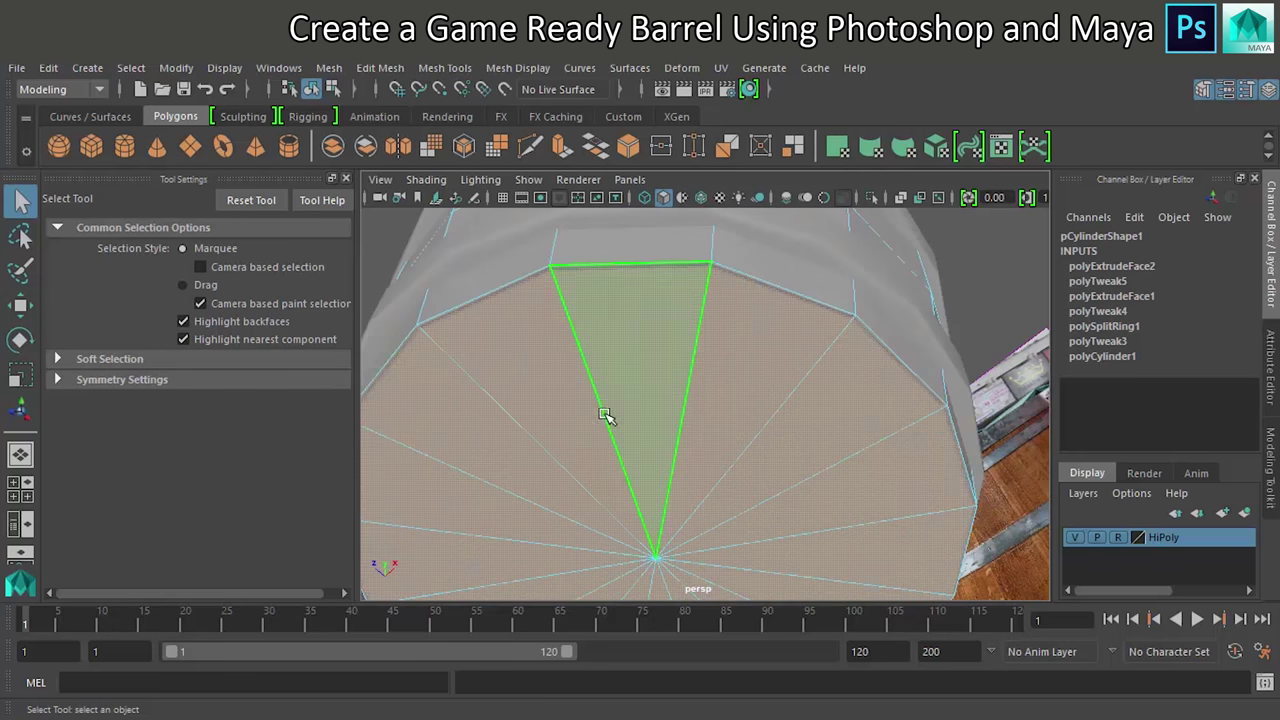
click(650, 470)
Extrude the bottom cap, raise it slightly inward and scale it in
key(ctrl+e)
key(w)
drag(657, 528, 654, 386)
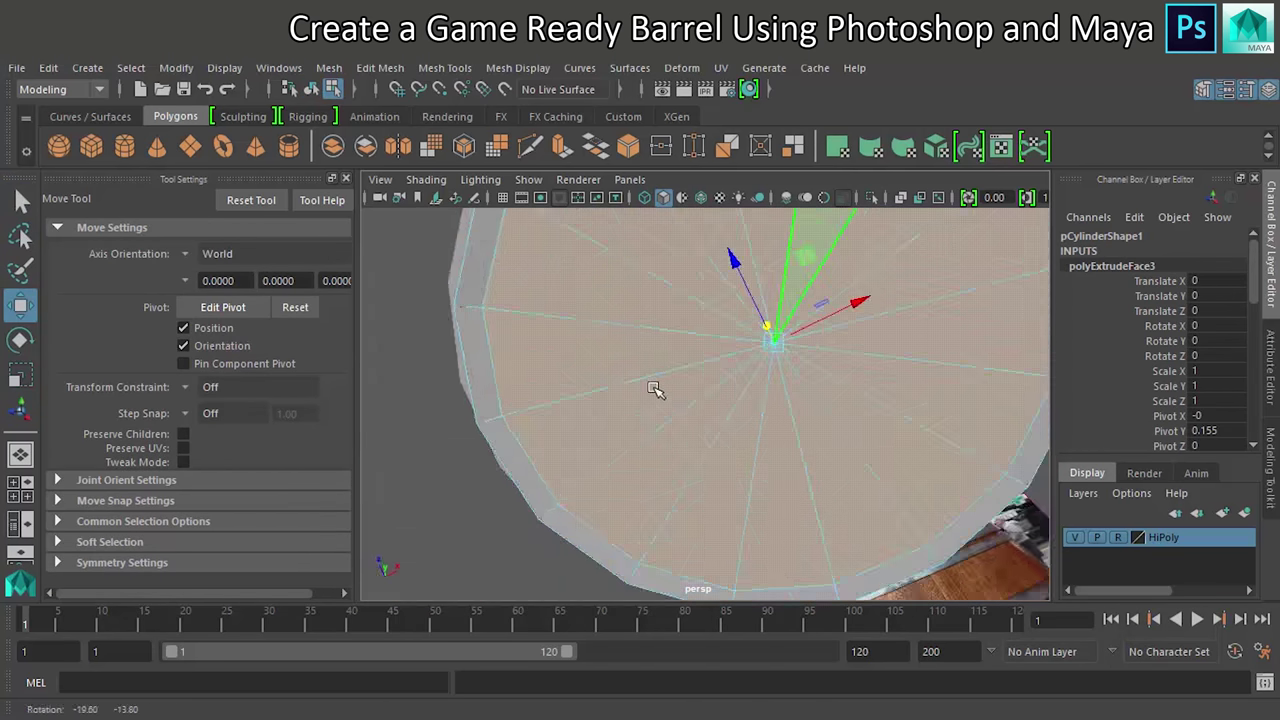
scroll(746, 380, up, 3)
alt+drag(746, 380, 823, 451)
key(r)
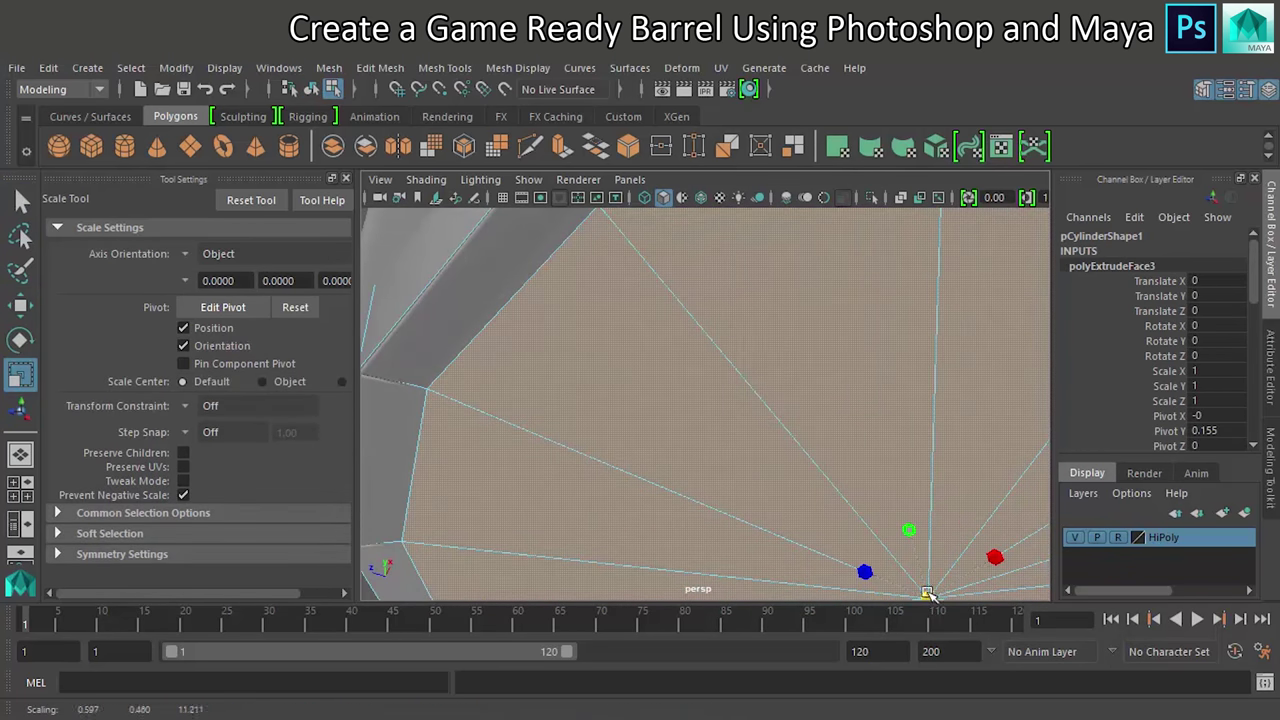
scroll(800, 470, down, 3)
scroll(790, 455, up, 3)
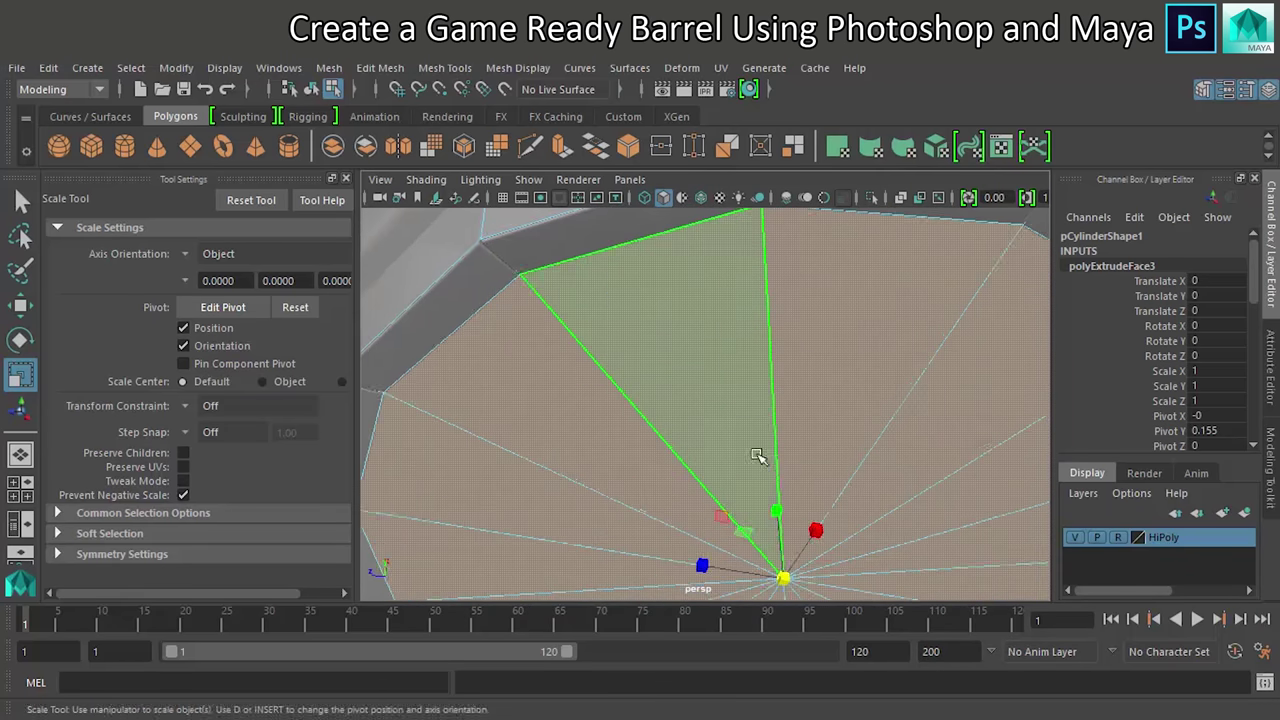
Extrude the bottom cap again and push it deeper into the barrel
key(ctrl+e)
key(w)
mouse_move(802, 510)
mouse_down()
mouse_move(800, 483)
mouse_move(766, 451)
mouse_move(757, 458)
mouse_up()
scroll(829, 434, down, 3)
key(r)
scroll(757, 458, up, 4)
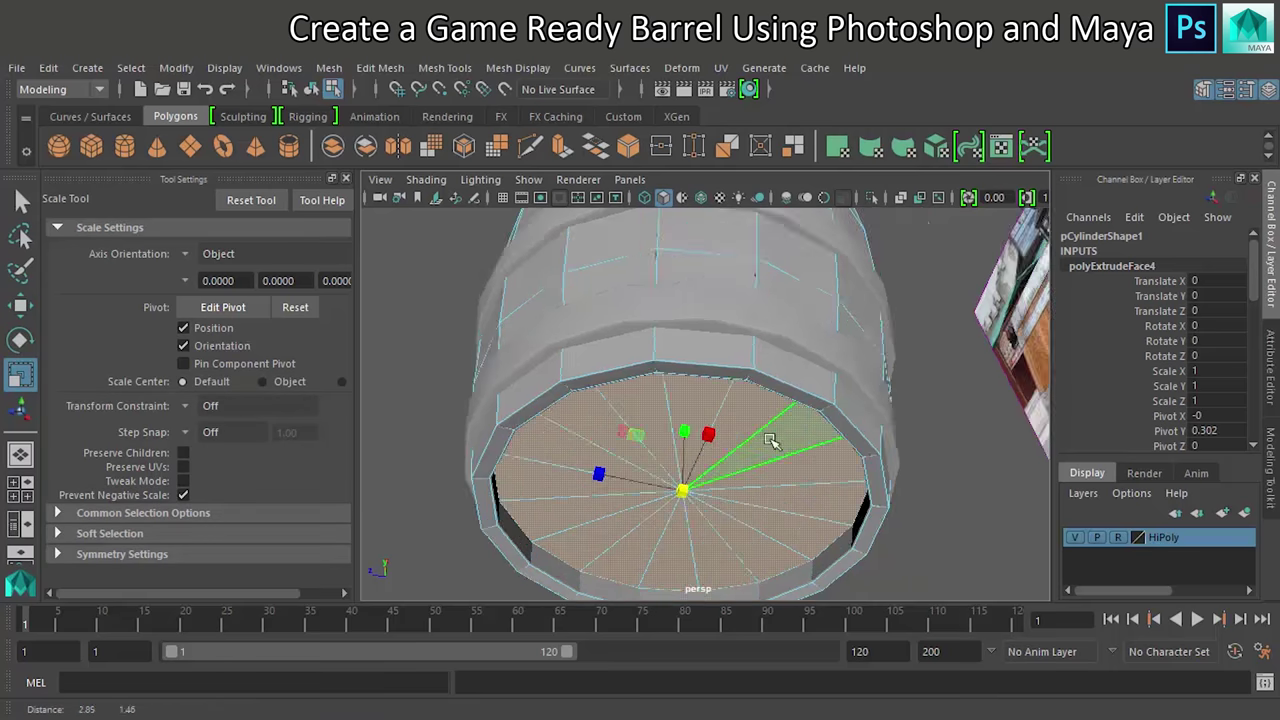
Return to object mode and select the whole barrel
right_drag(851, 295, 800, 300)
alt+drag(857, 314, 650, 450)
click(640, 468)
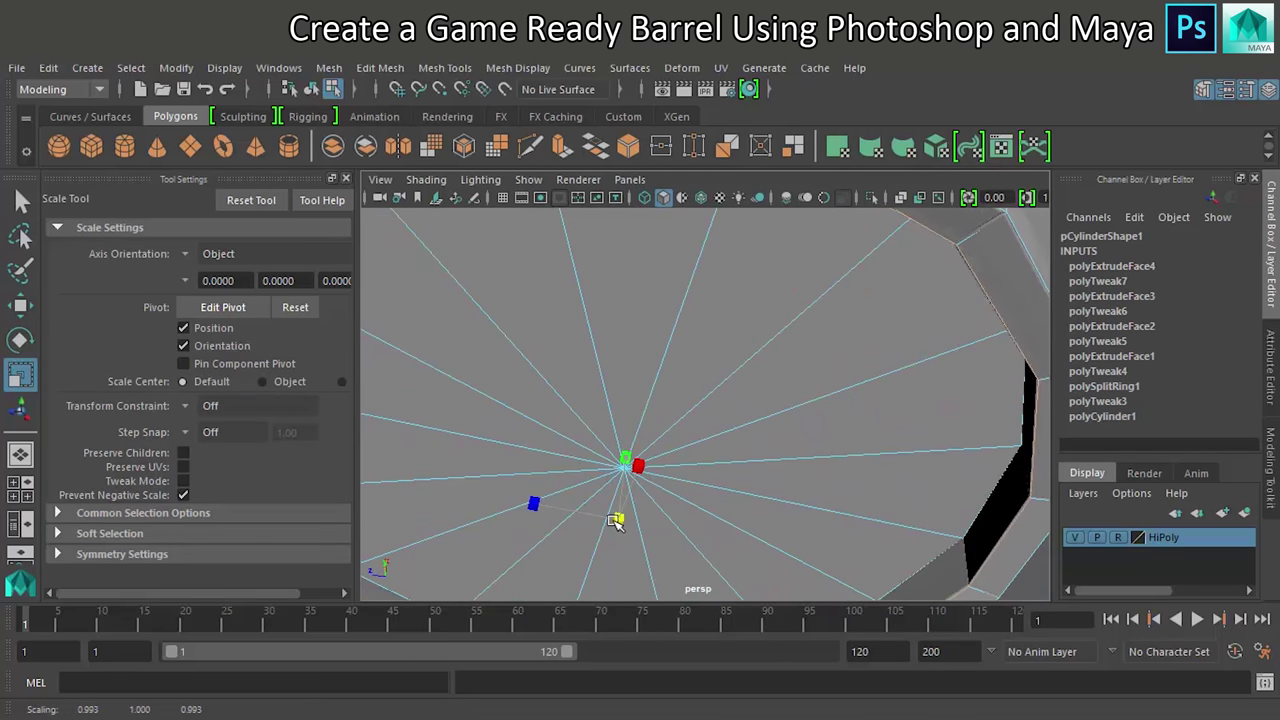
key(w)
mouse_move(742, 200)
right_down()
mouse_move(785, 287)
mouse_move(834, 171)
right_up()
mouse_move(786, 271)
alt+mouse_down()
mouse_move(720, 295)
mouse_move(905, 374)
mouse_move(818, 310)
alt+mouse_up()
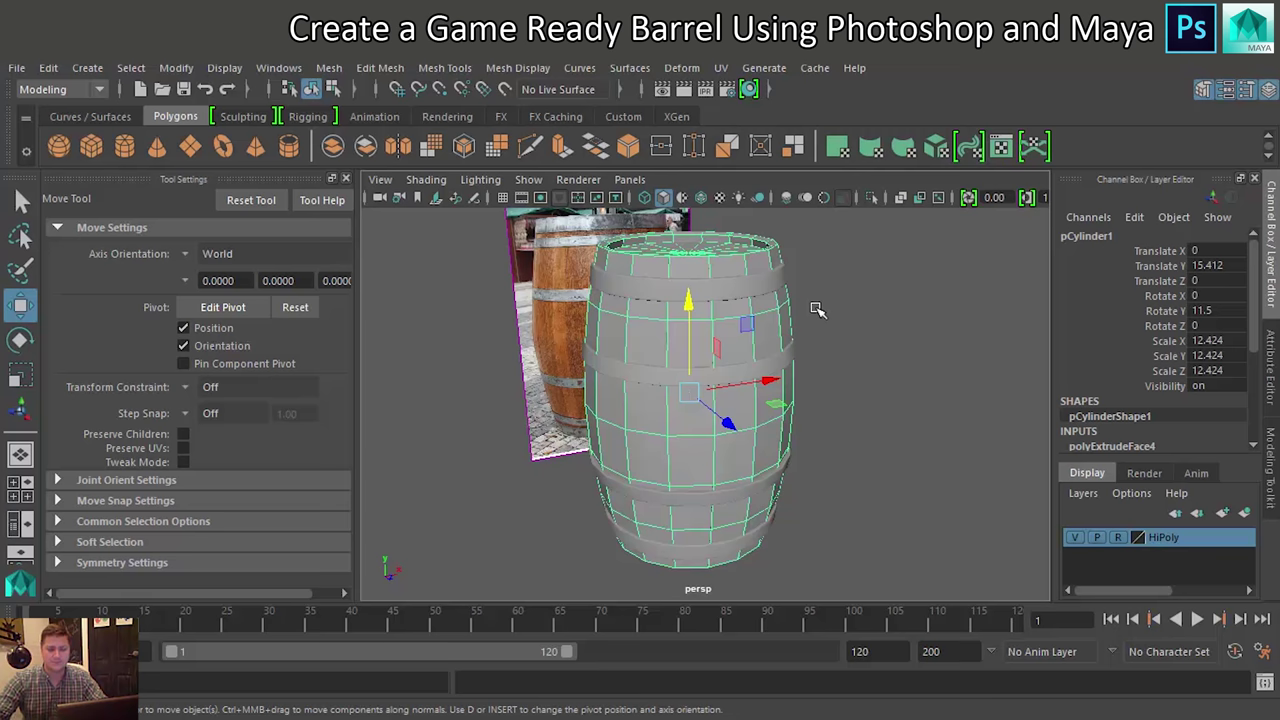
Rename pCylinder1 to Low_Poly_Barrel in the Channel Box
click(1095, 236)
double_click(1095, 236)
text(Low Poly Barrel)
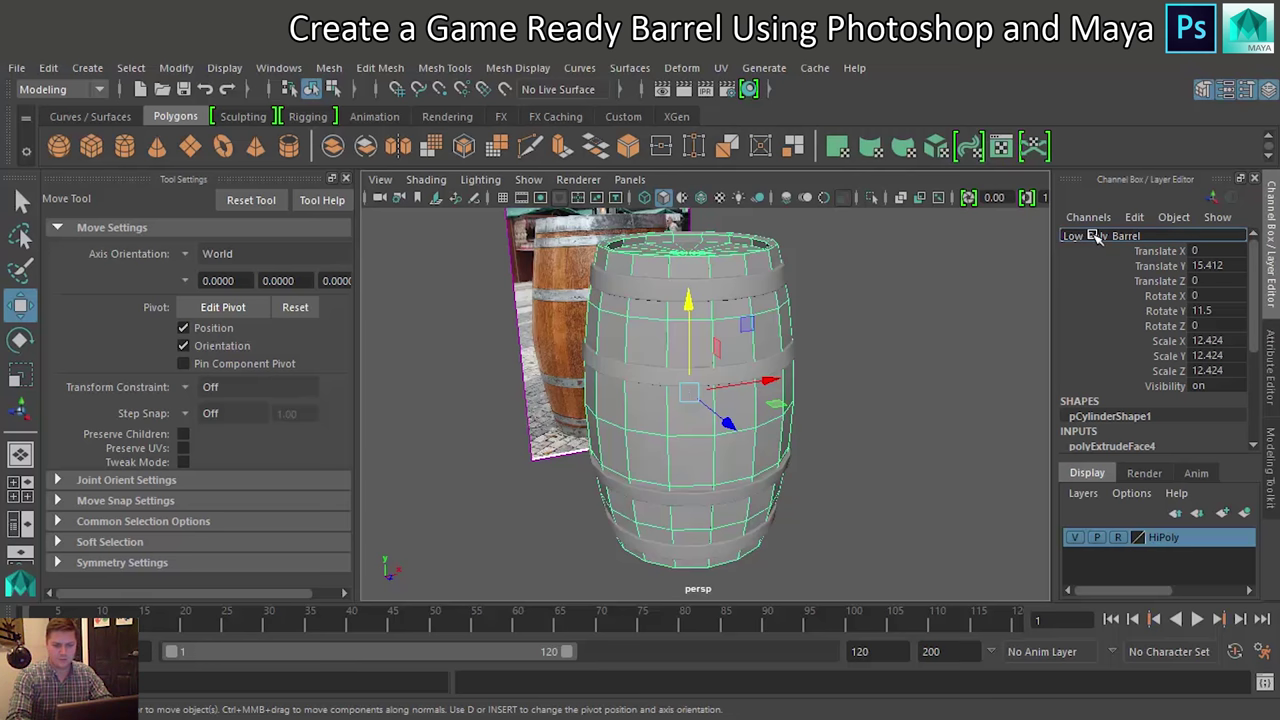
key(Return)
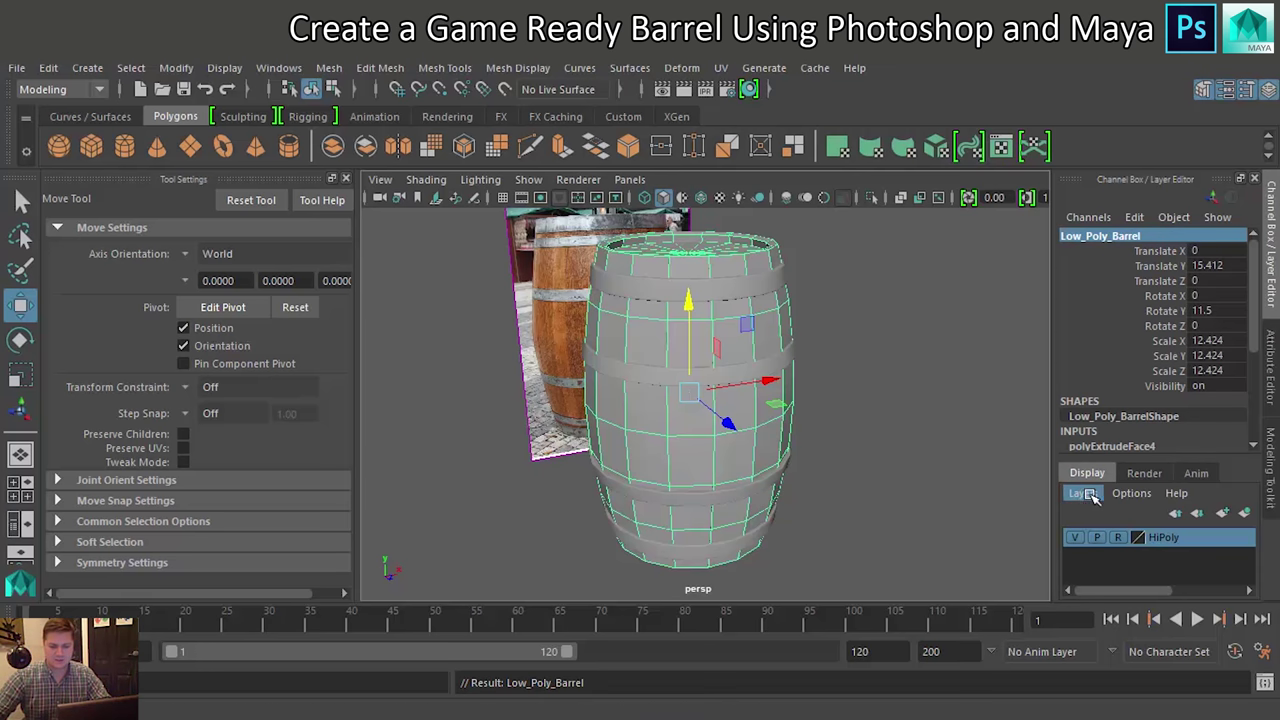
Create a new layer from the selected barrel and name it LowPoly
click(1093, 496)
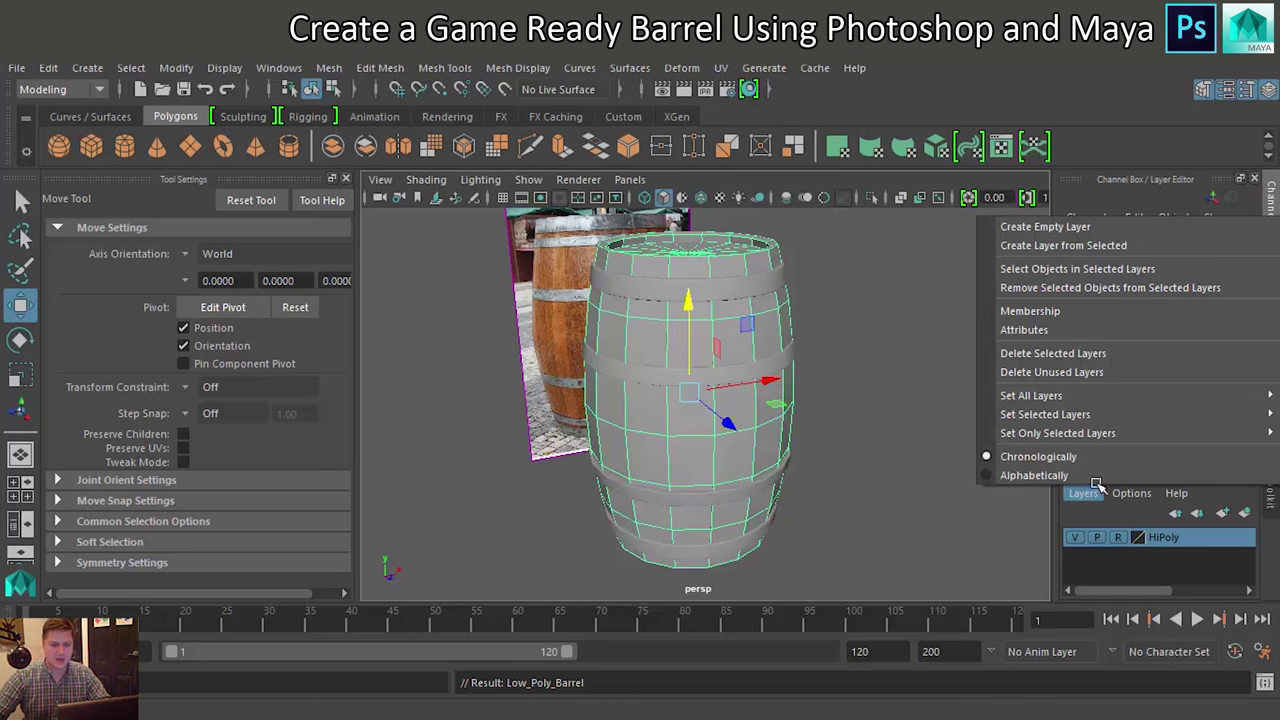
click(1085, 245)
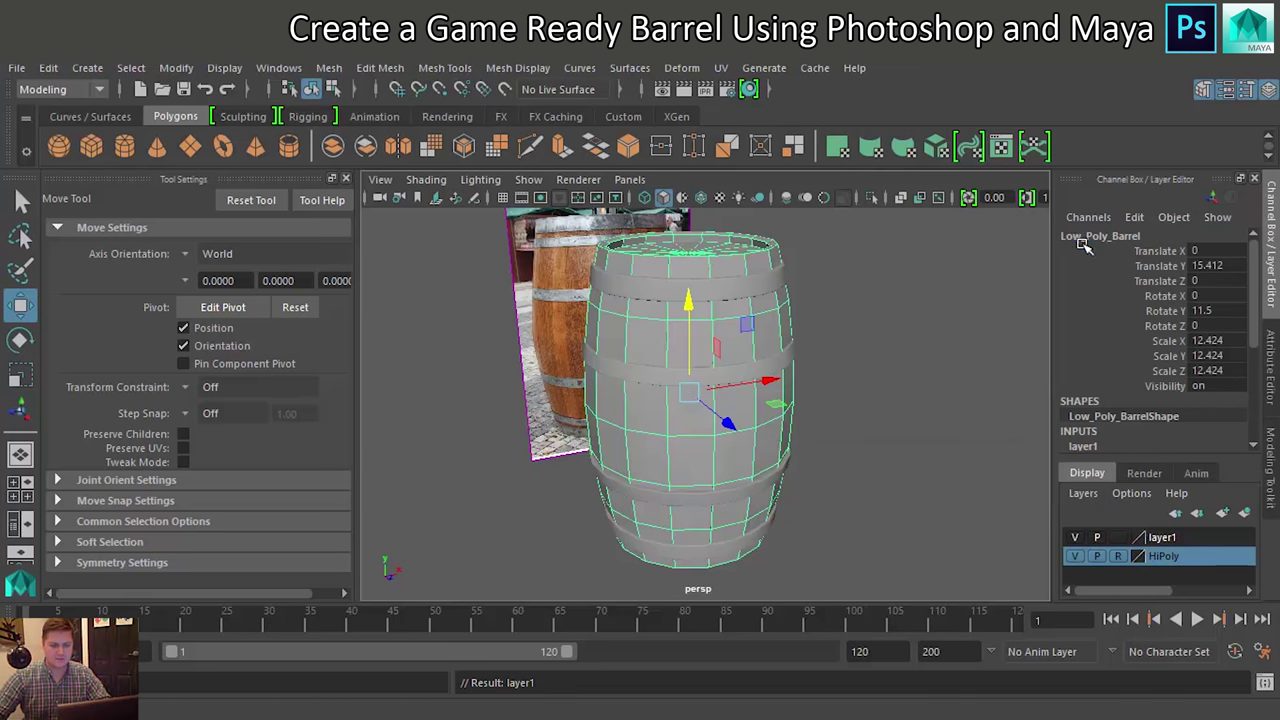
double_click(1158, 539)
text(LowPoly)
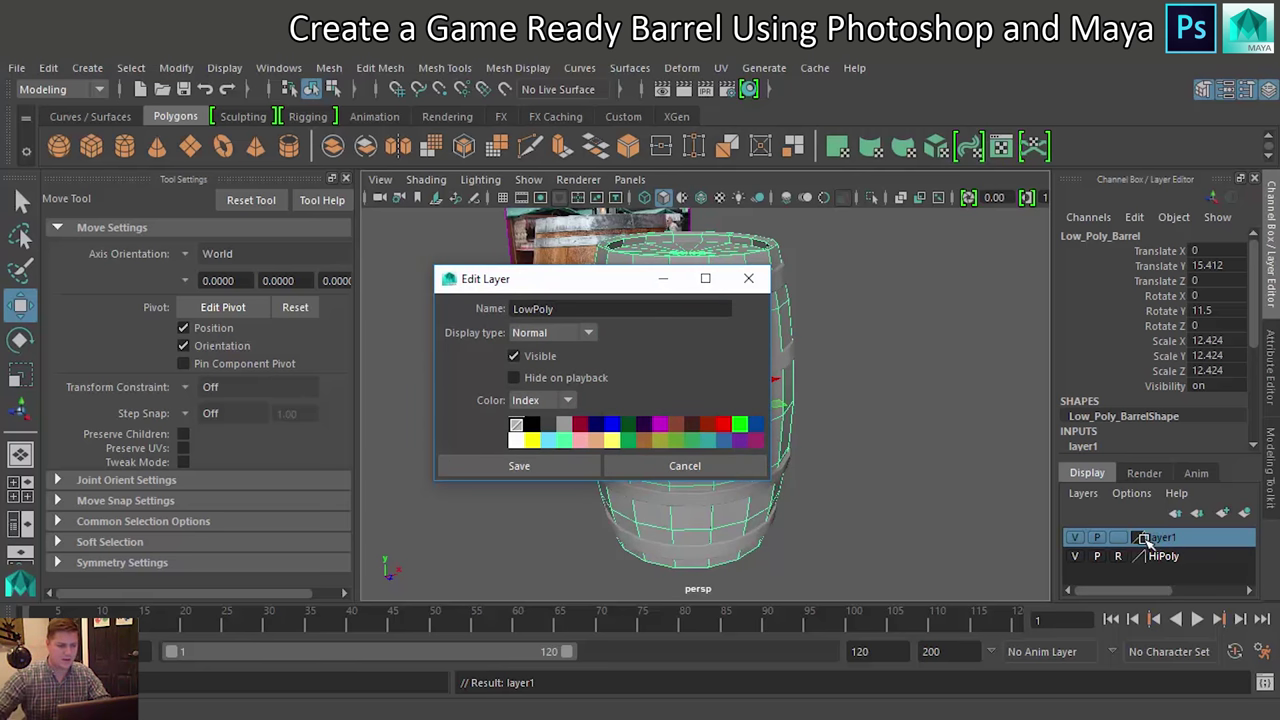
click(522, 465)
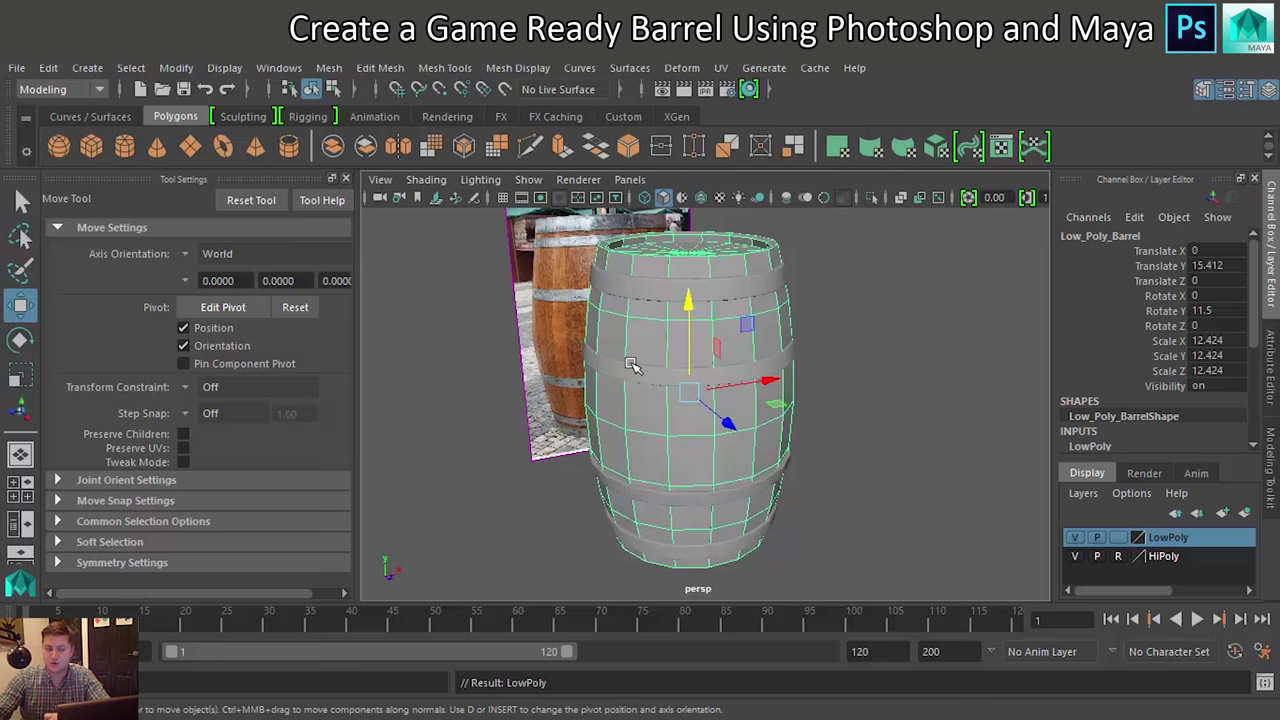
click(662, 365)
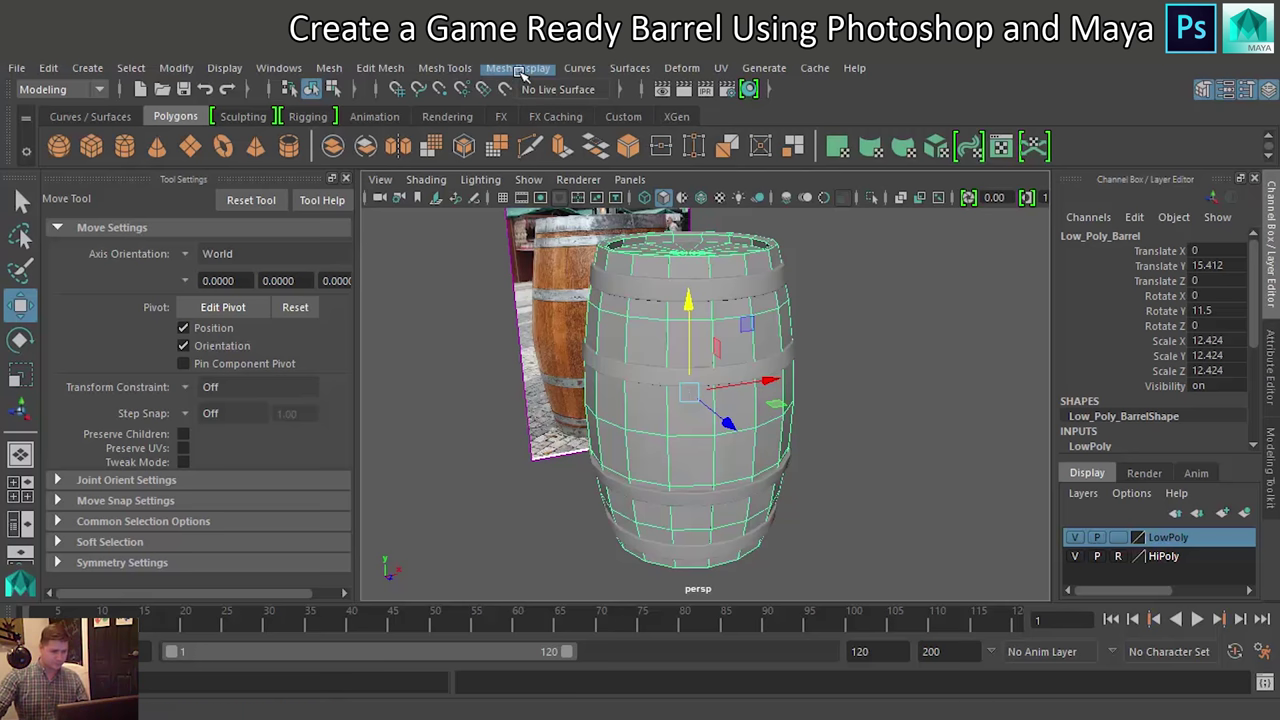
Apply Soften Edge to the barrel, hide the HiPoly layer, and inspect the smooth-shaded rim
click(518, 70)
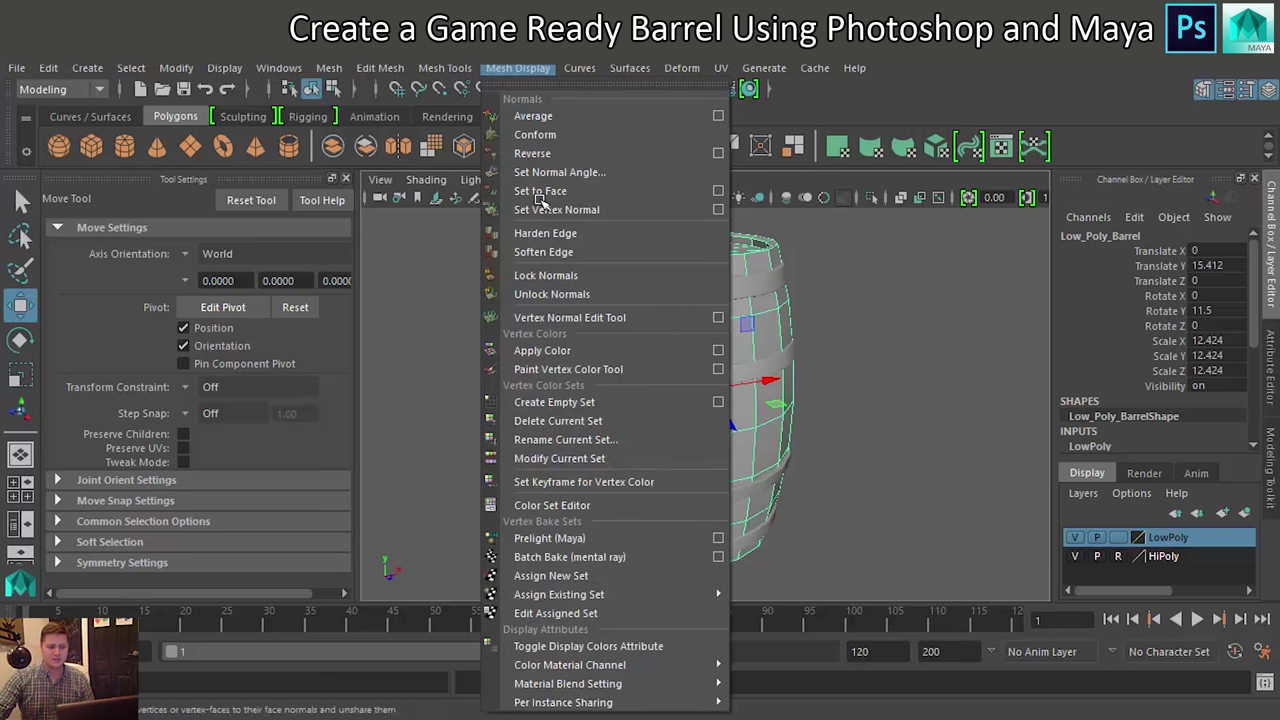
click(557, 251)
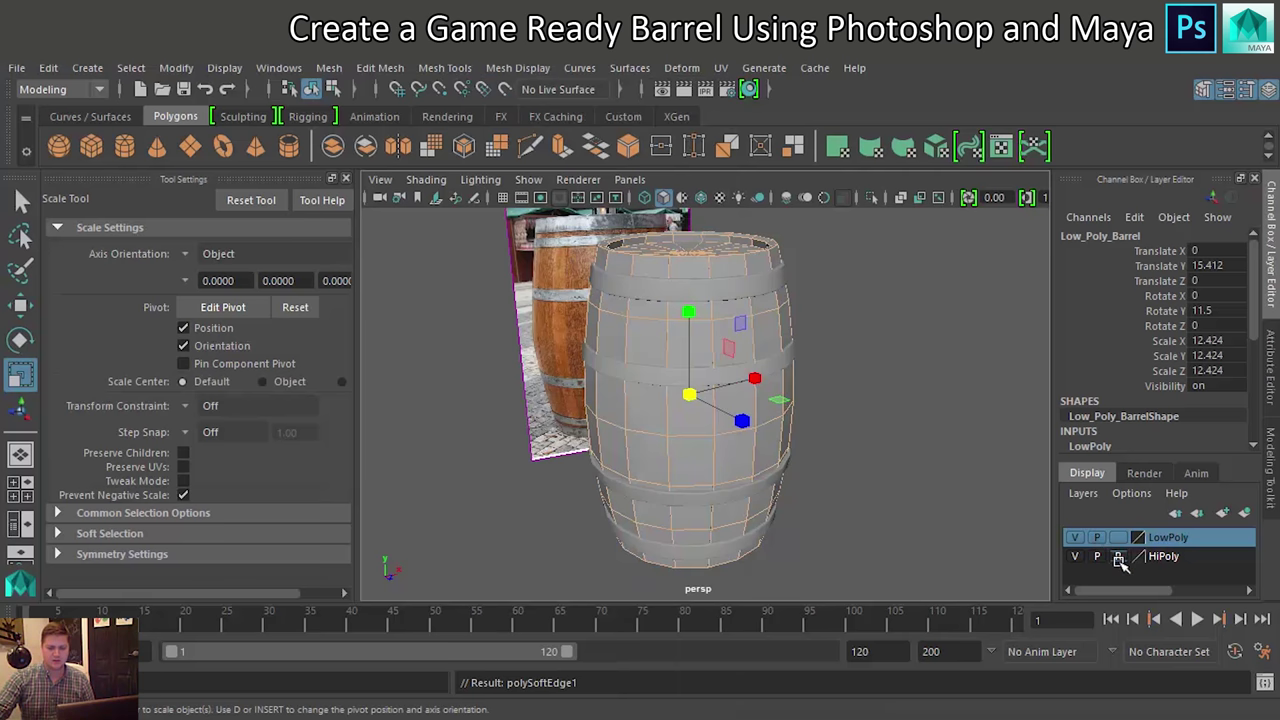
click(1078, 556)
click(900, 386)
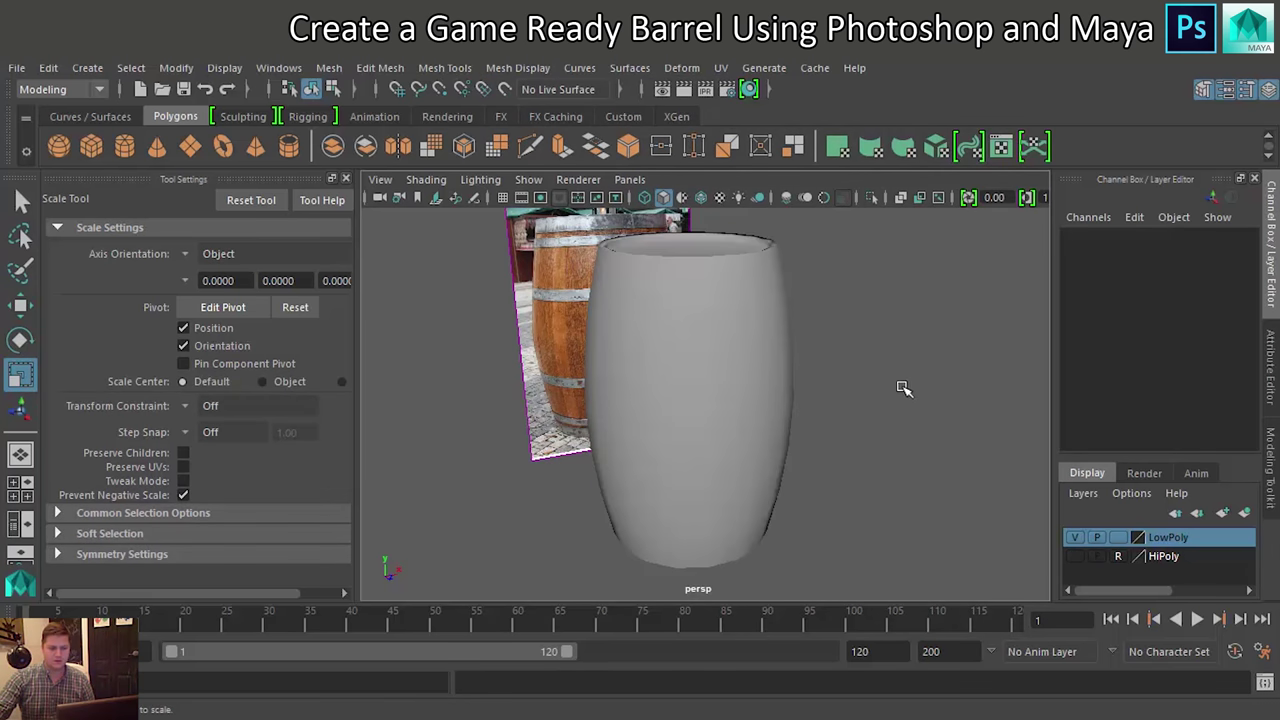
alt+drag(851, 366, 817, 380)
mouse_move(817, 380)
alt+right_down()
mouse_move(863, 360)
mouse_move(832, 368)
alt+right_up()
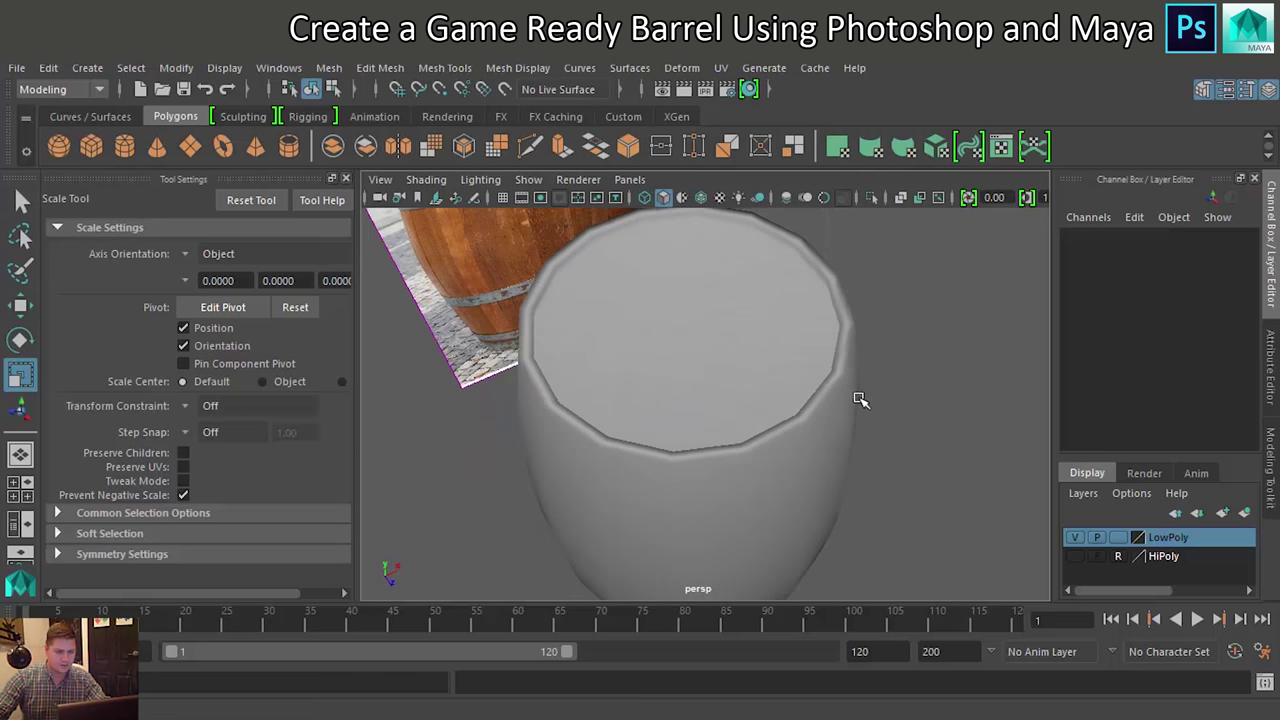